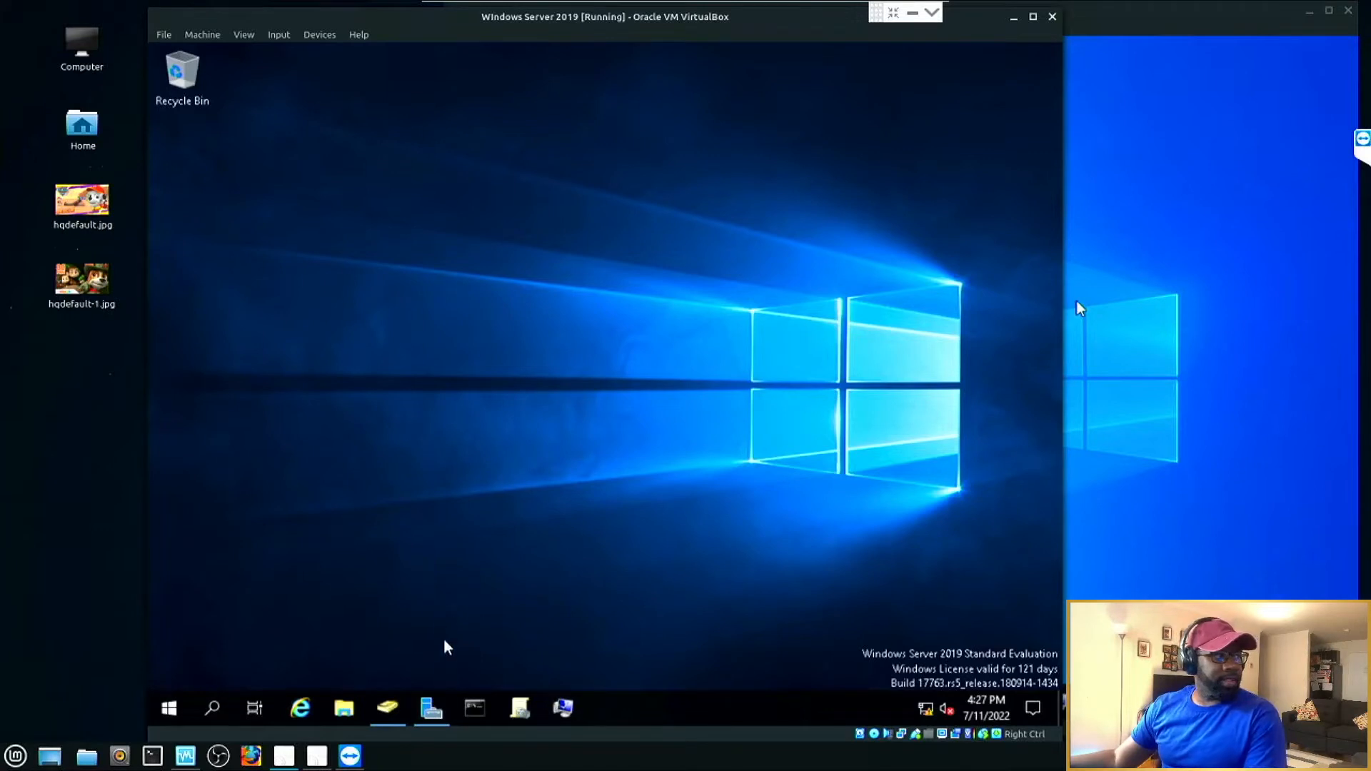
Step: Restore Server Manager's Dashboard on the Windows Server 2019 VM, showing 3 roles and 1 server
{"action": "left_click", "coordinate": [431, 709]}
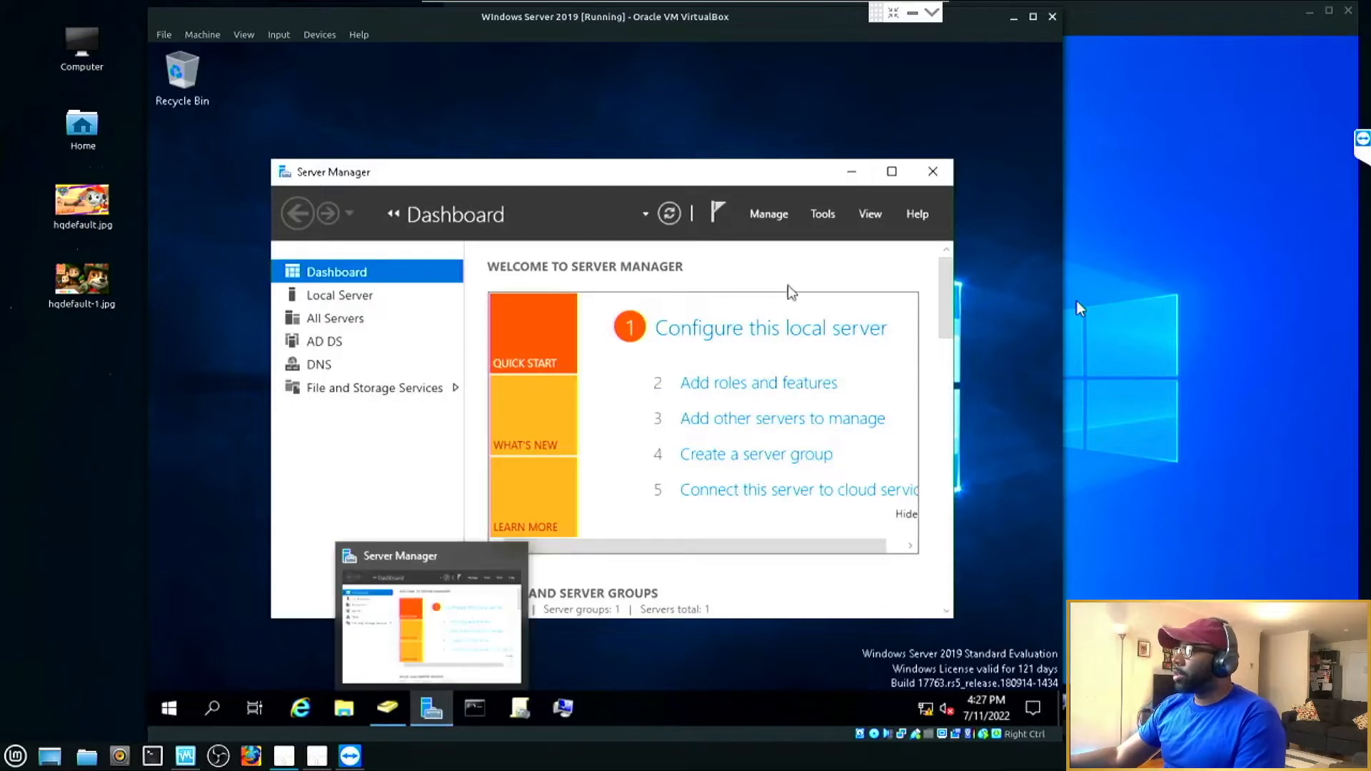
{"action": "left_click", "coordinate": [851, 174]}
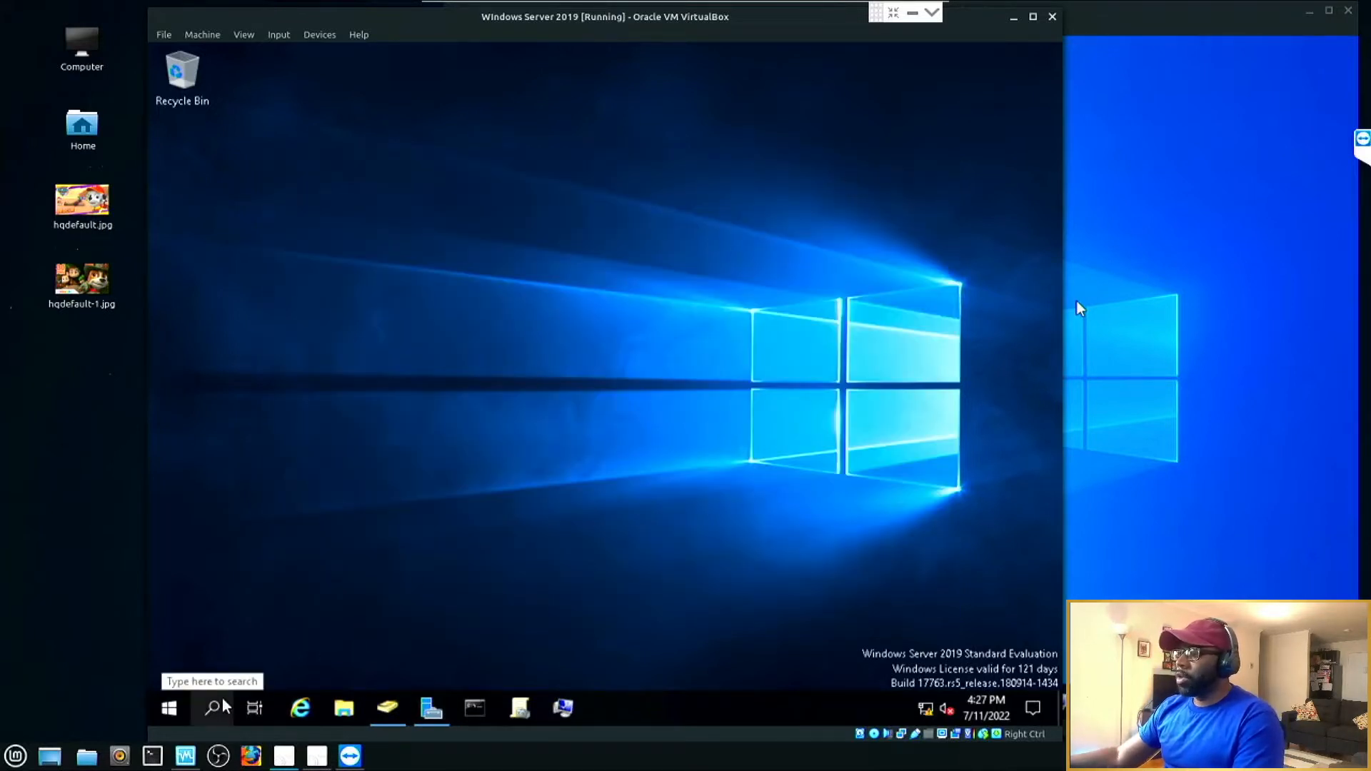
{"action": "left_click", "coordinate": [173, 707]}
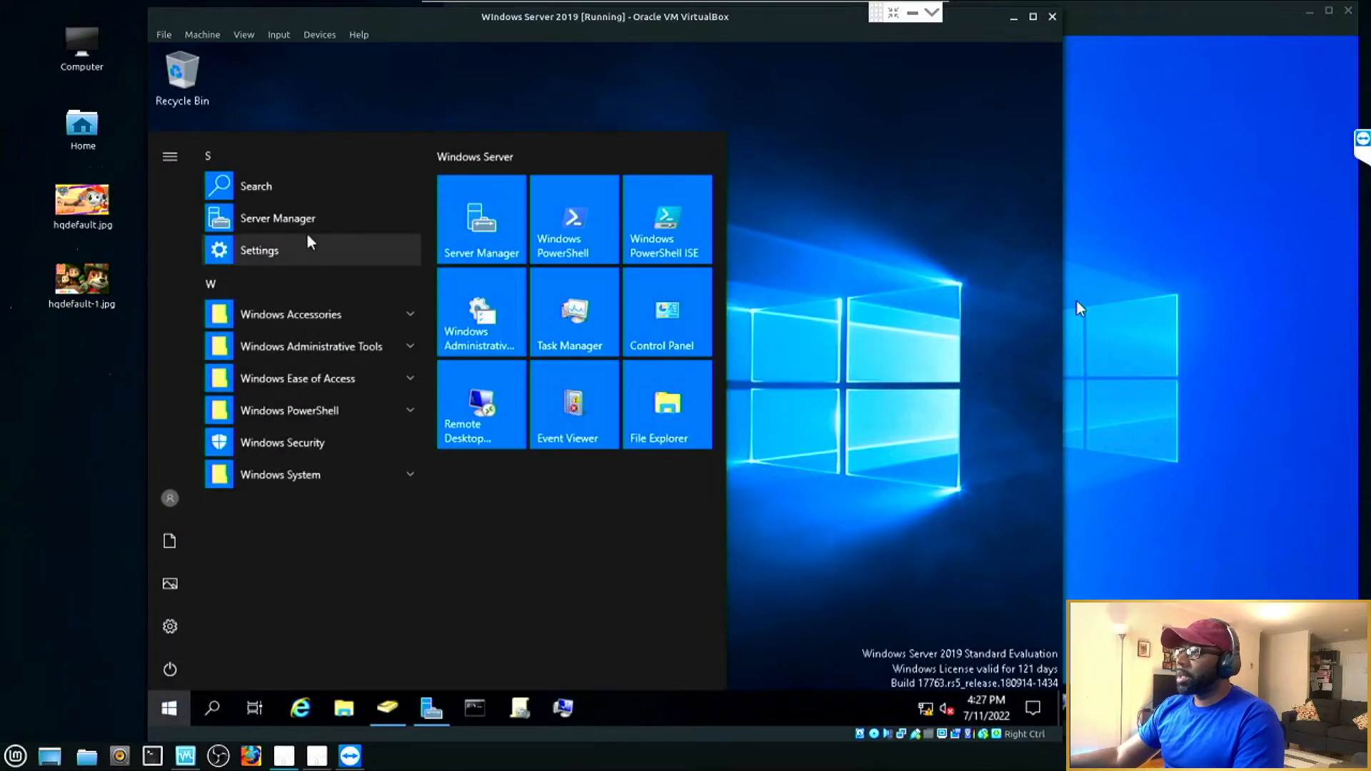
{"action": "left_click", "coordinate": [769, 301]}
{"action": "left_click", "coordinate": [213, 711]}
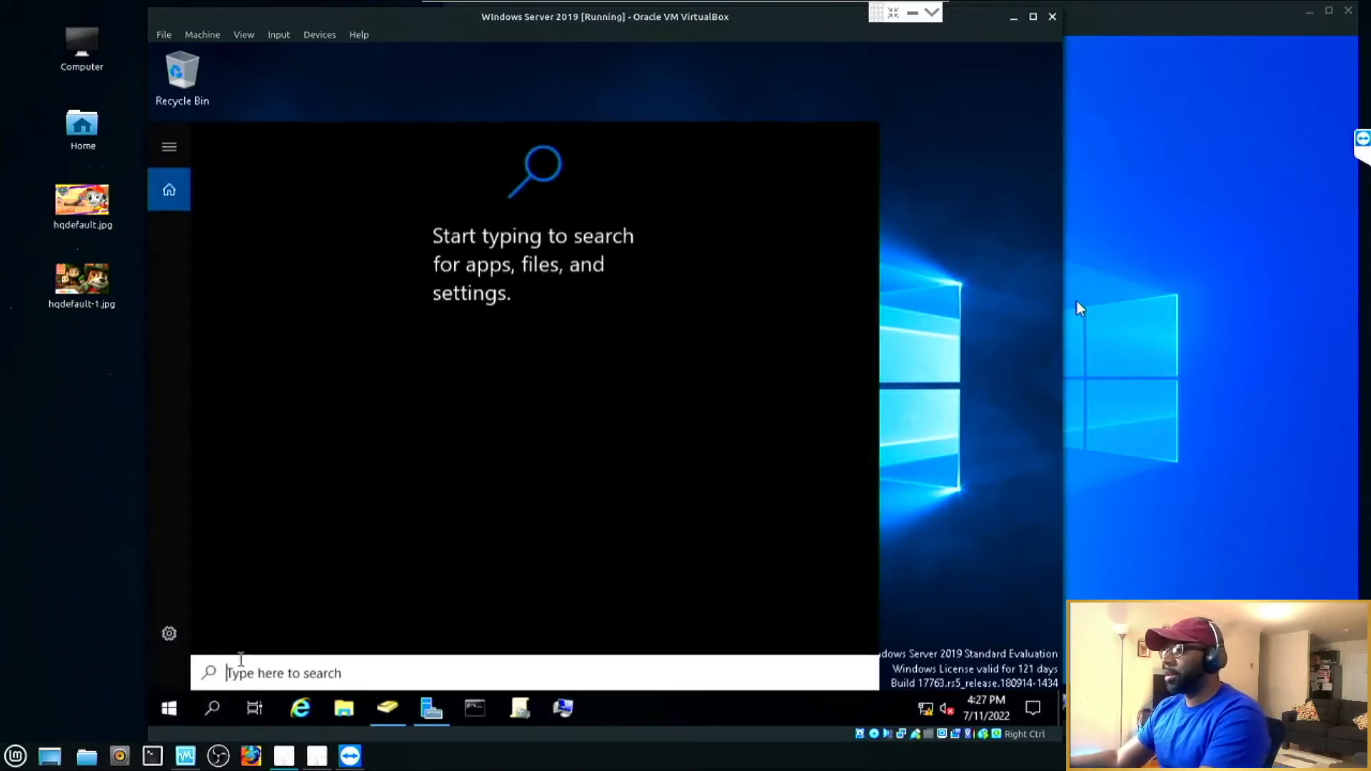
{"action": "type", "text": "server"}
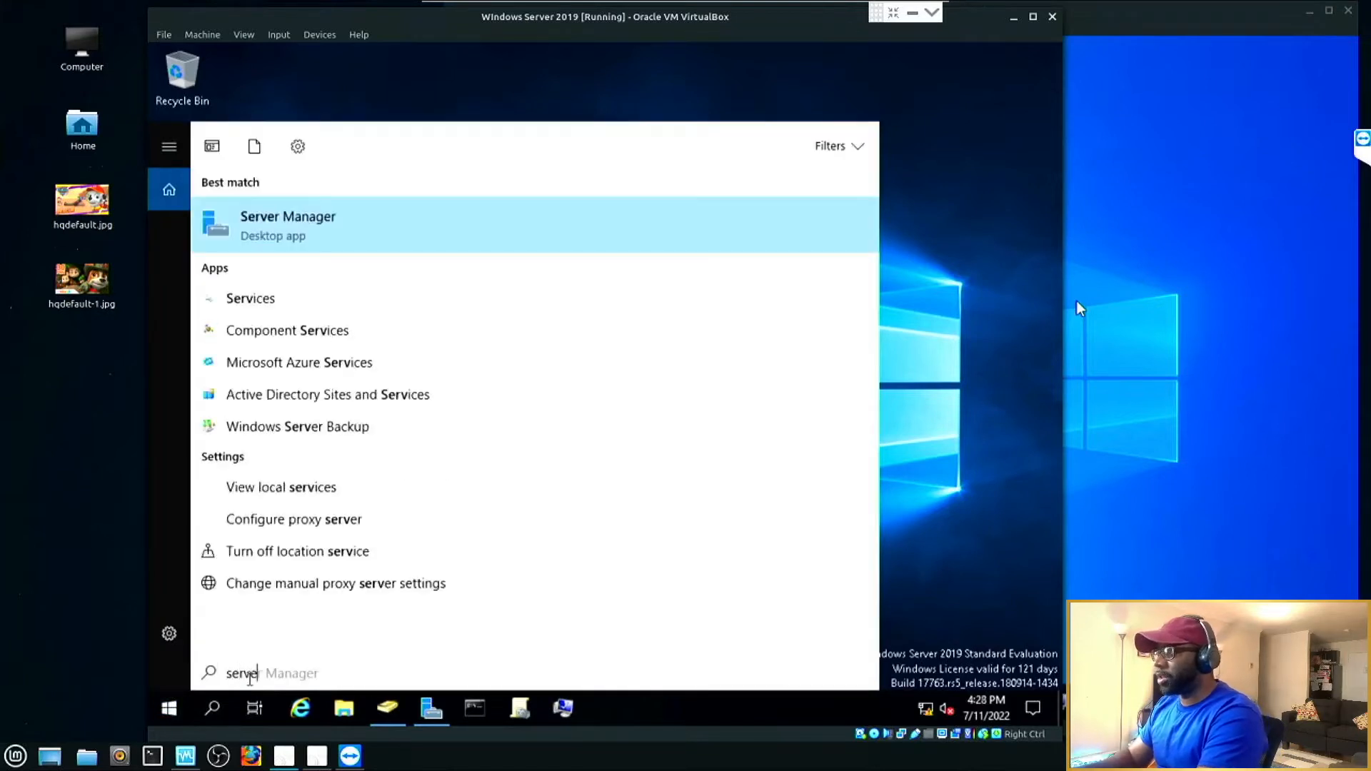
{"action": "left_click", "coordinate": [848, 81]}
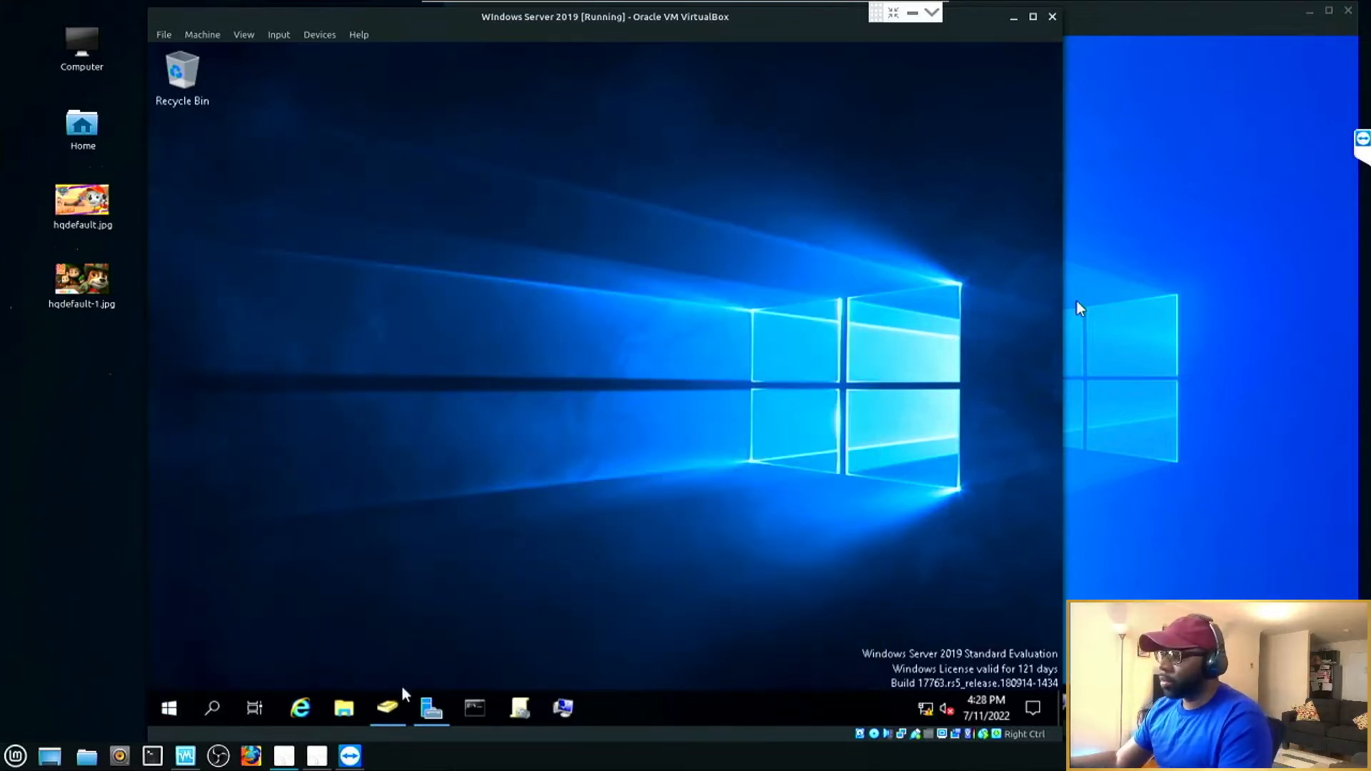
{"action": "left_click", "coordinate": [432, 703]}
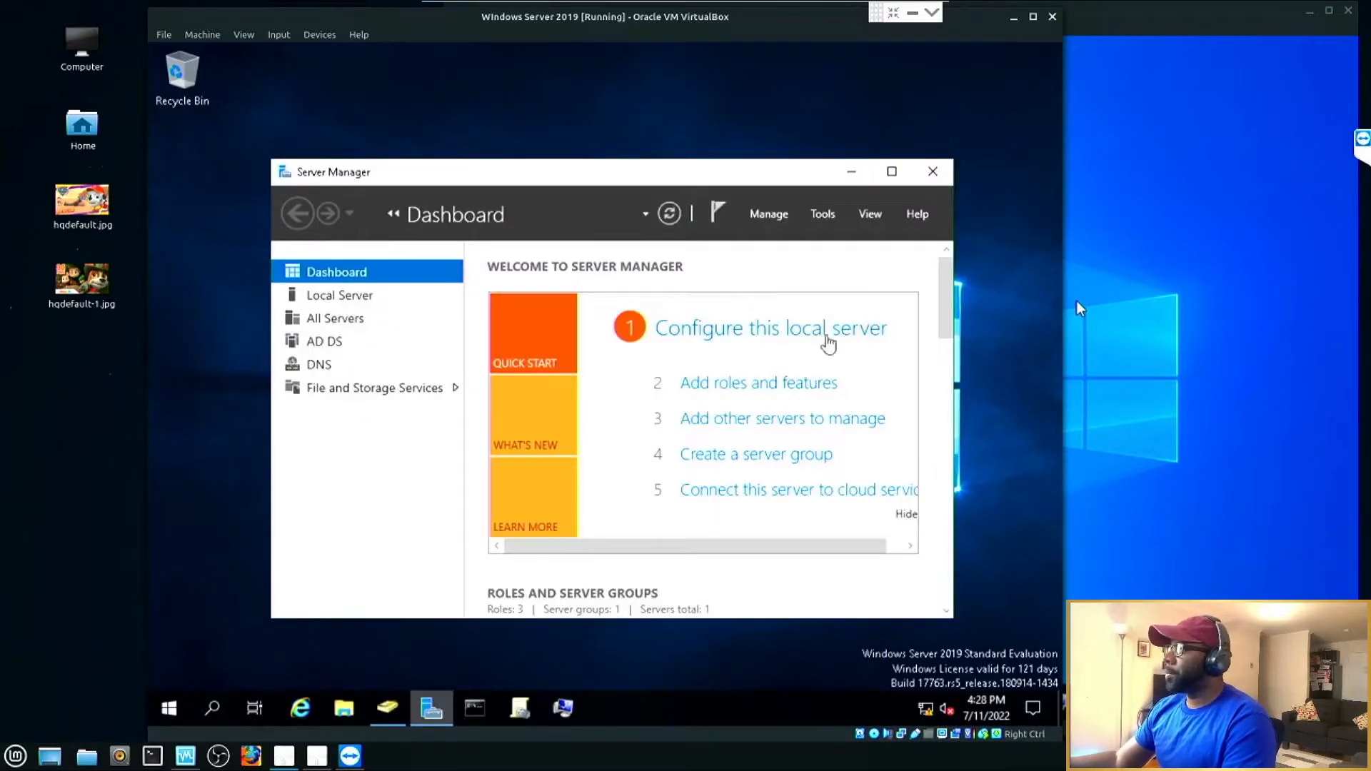
Step: Launch Active Directory Users and Computers from Server Manager's Tools menu
{"action": "left_click", "coordinate": [828, 213]}
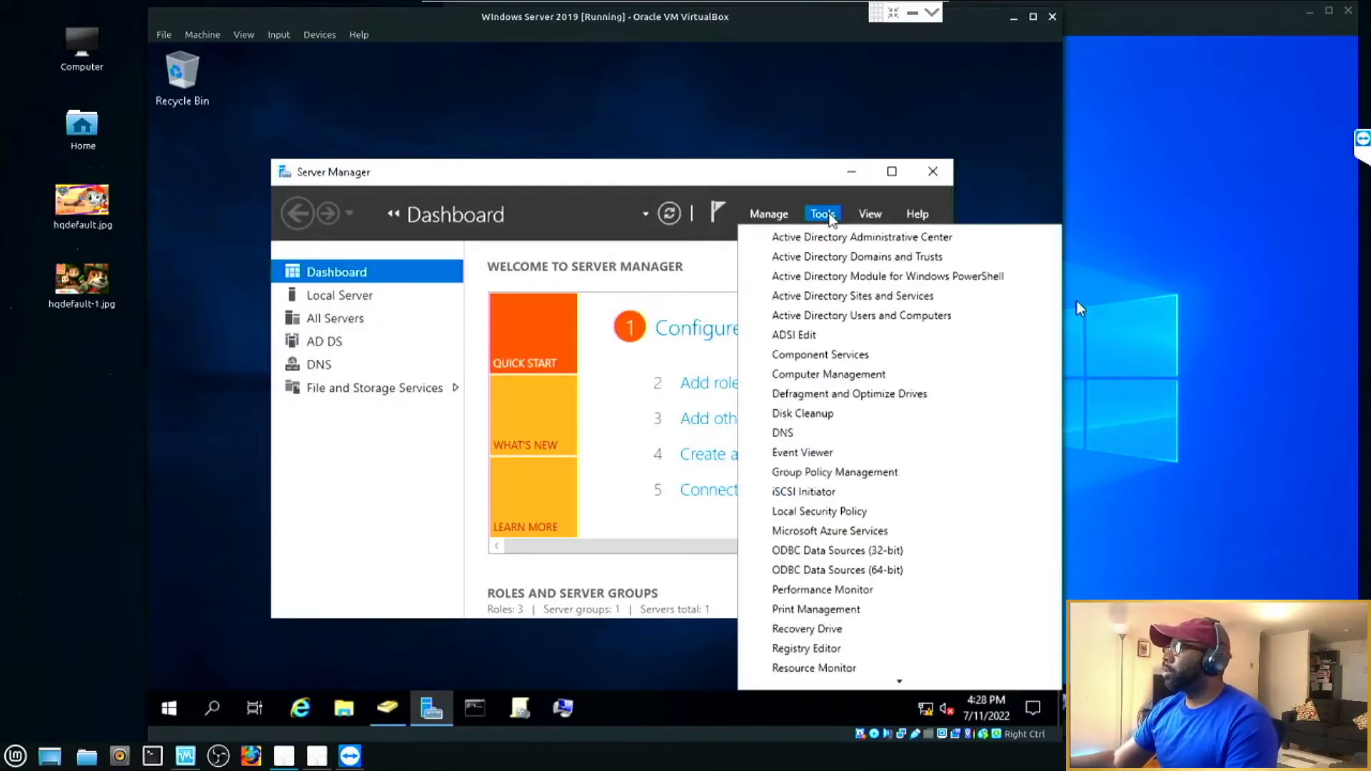
{"action": "left_click", "coordinate": [872, 315]}
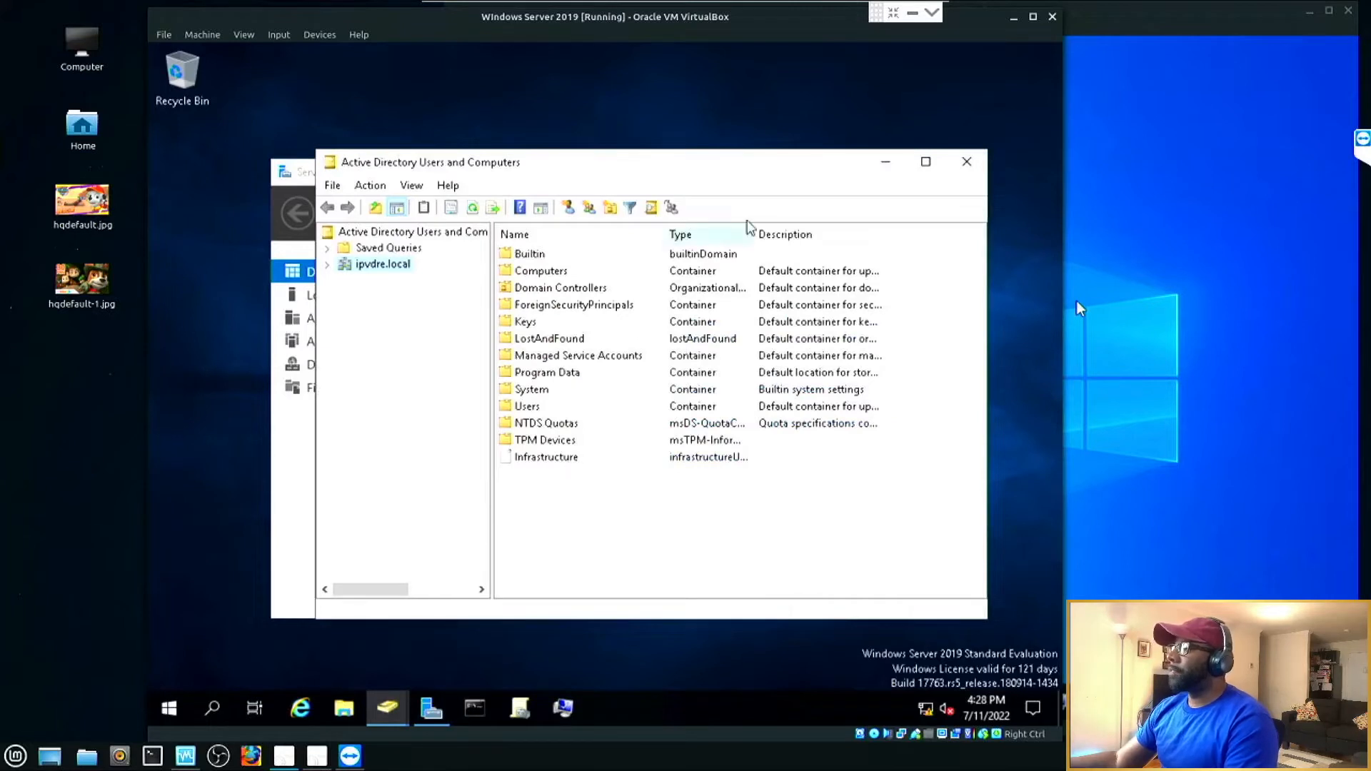
{"action": "right_click", "coordinate": [396, 696]}
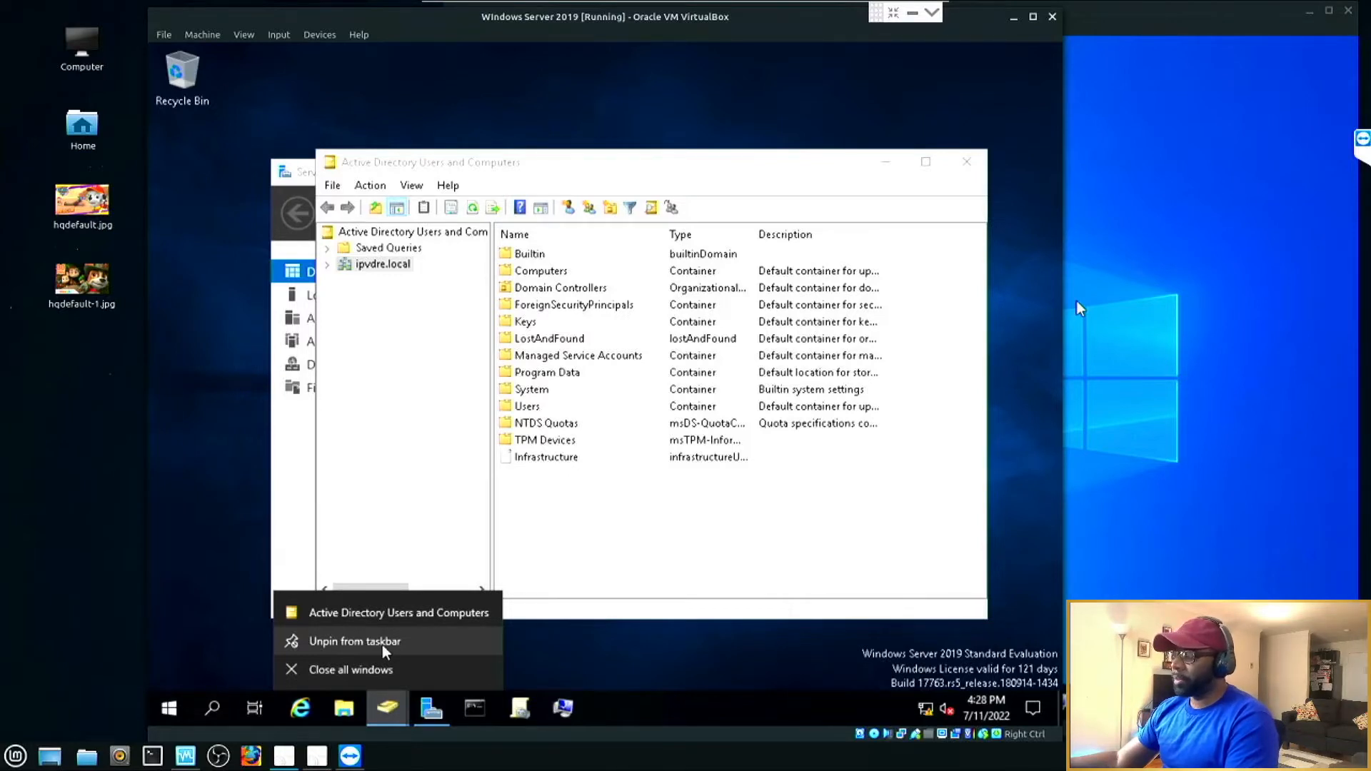
{"action": "left_click", "coordinate": [649, 155]}
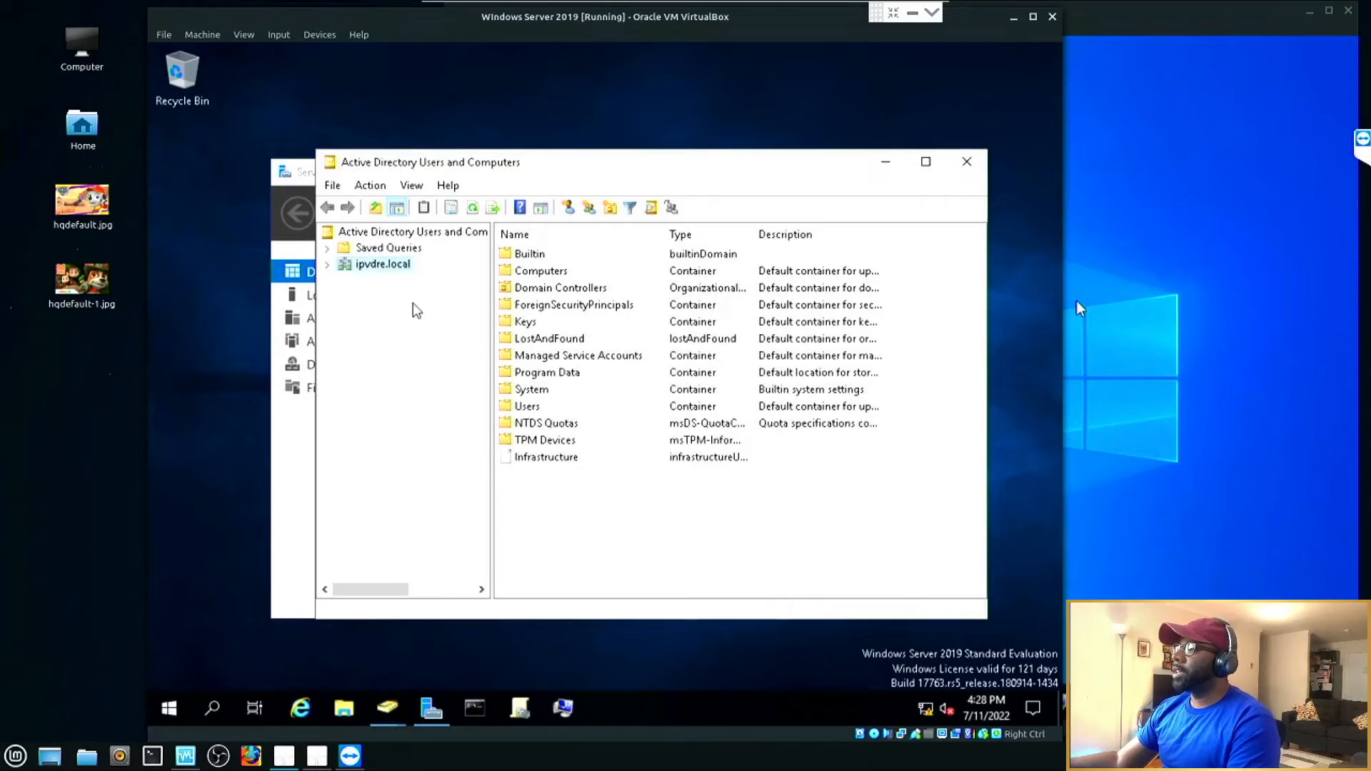
Step: Expand ipvdre.local and browse the Computers, Domain Controllers and Users containers
{"action": "left_click", "coordinate": [327, 264]}
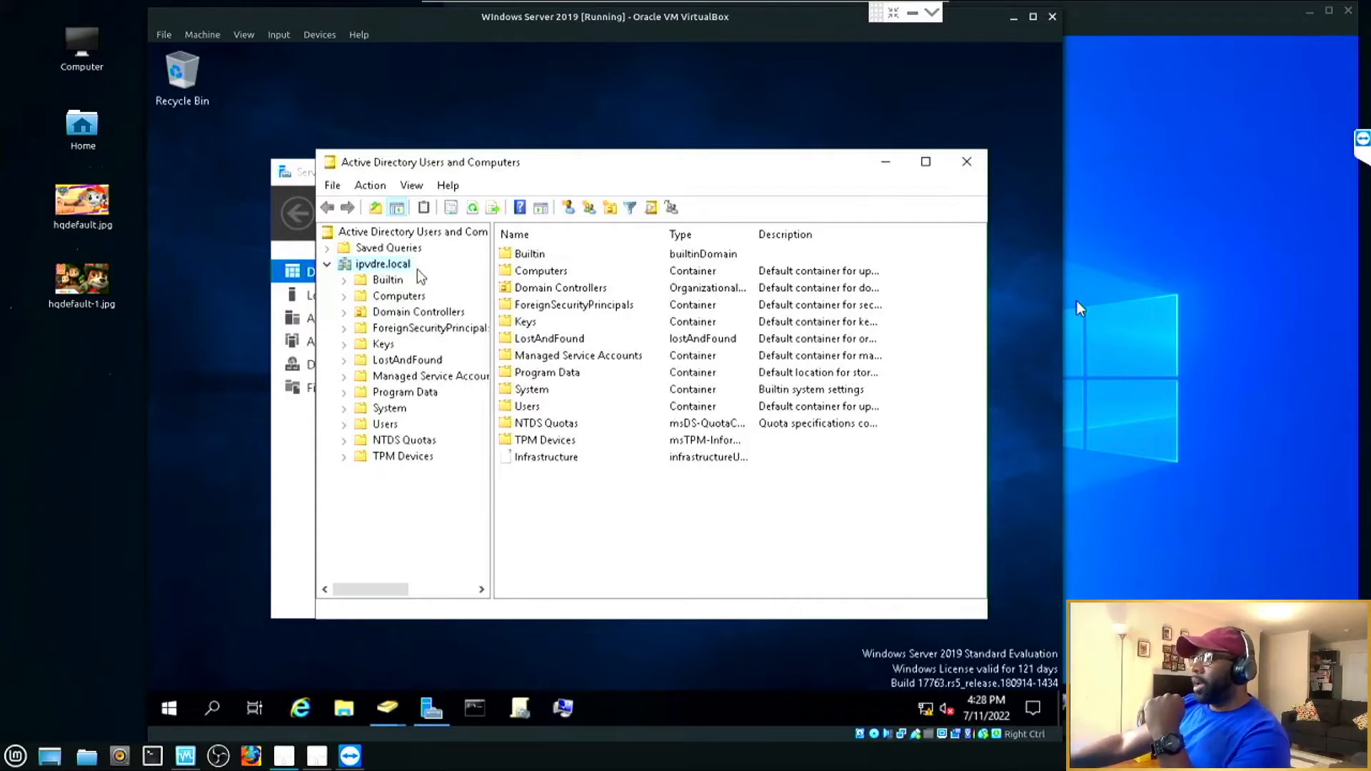
{"action": "left_click", "coordinate": [399, 296]}
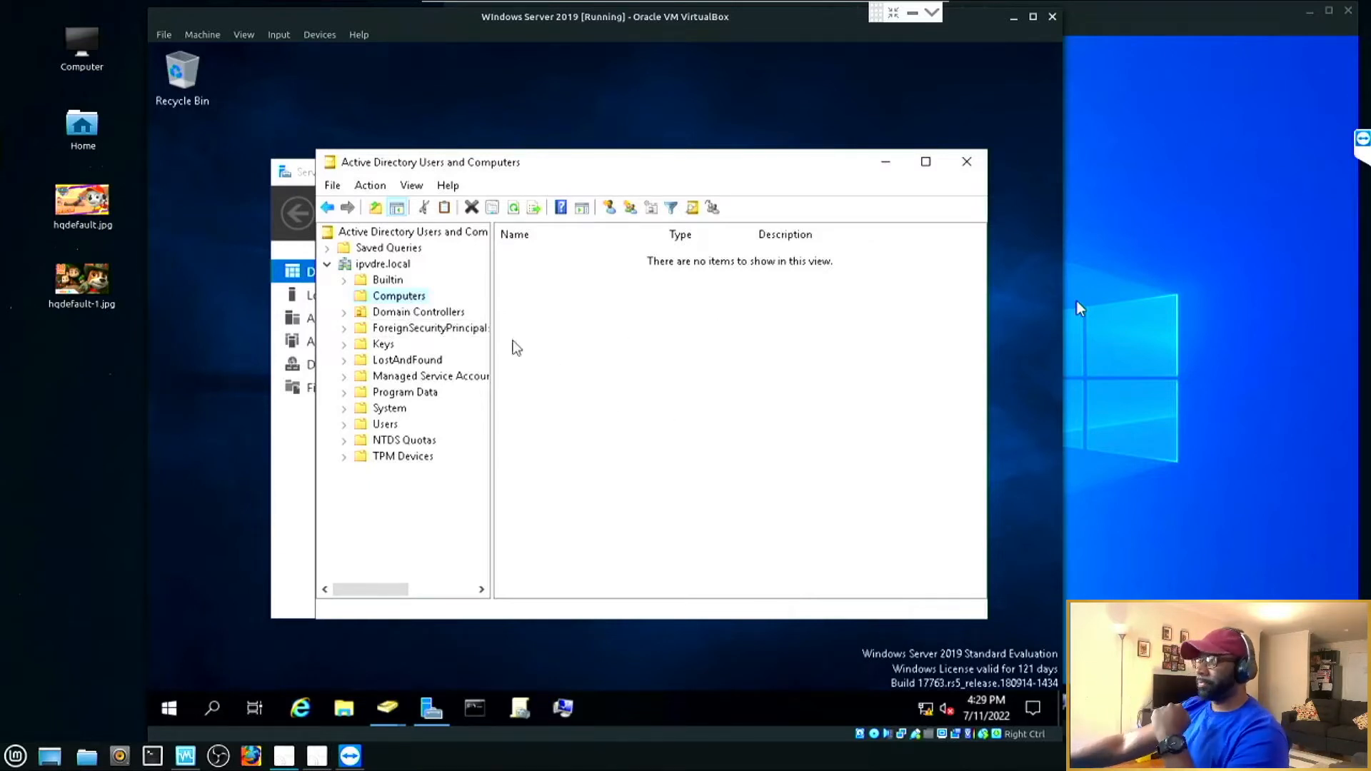
{"action": "left_click", "coordinate": [419, 311]}
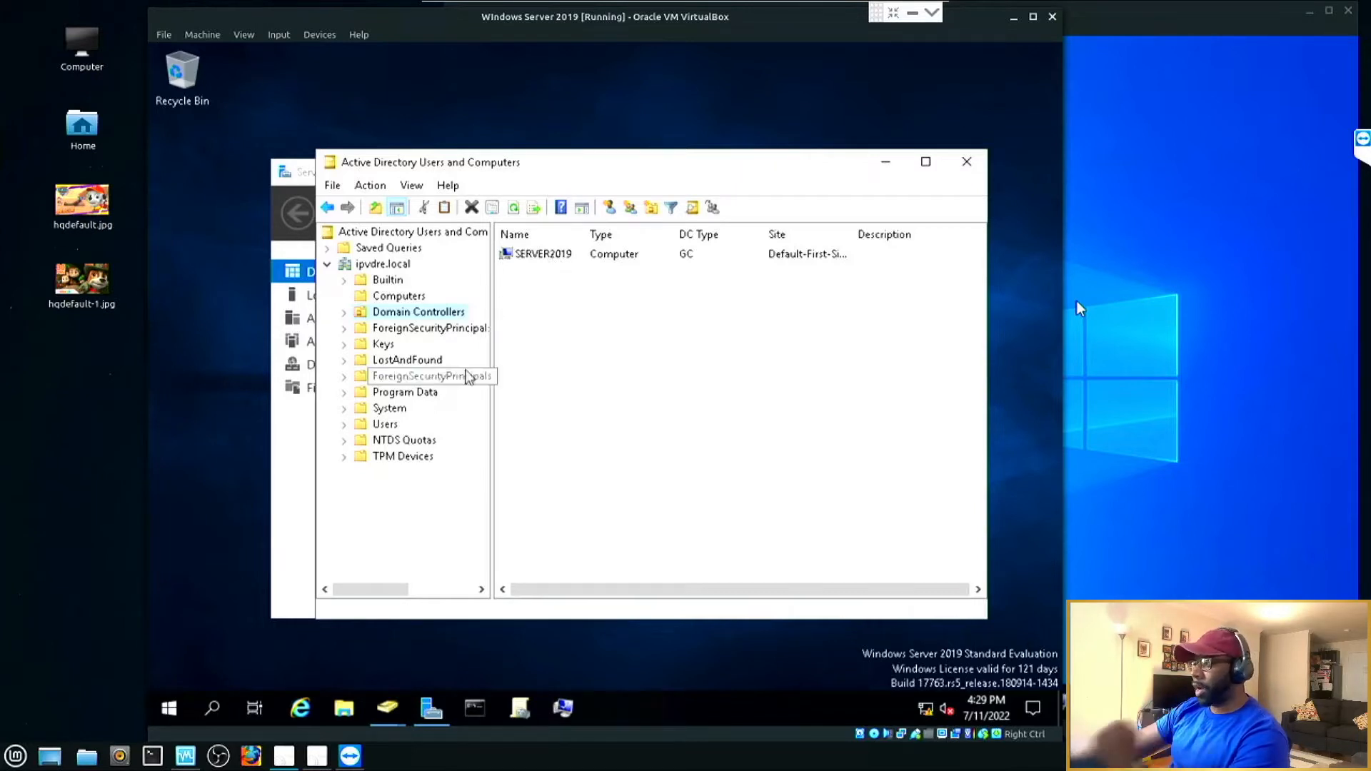
{"action": "left_click", "coordinate": [381, 425]}
Step: Start a new user in Users with name and logon name HR LADY
{"action": "right_click", "coordinate": [381, 426]}
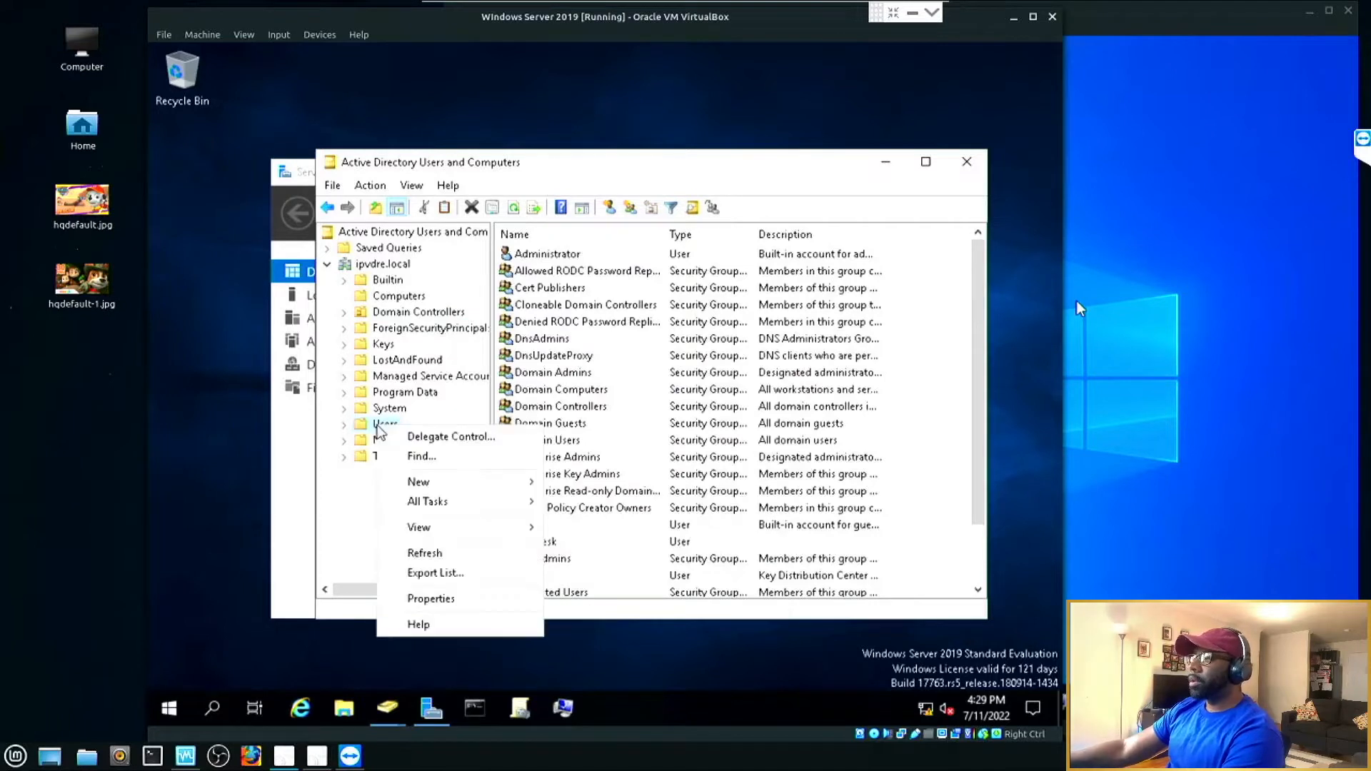
{"action": "mouse_move", "coordinate": [443, 482]}
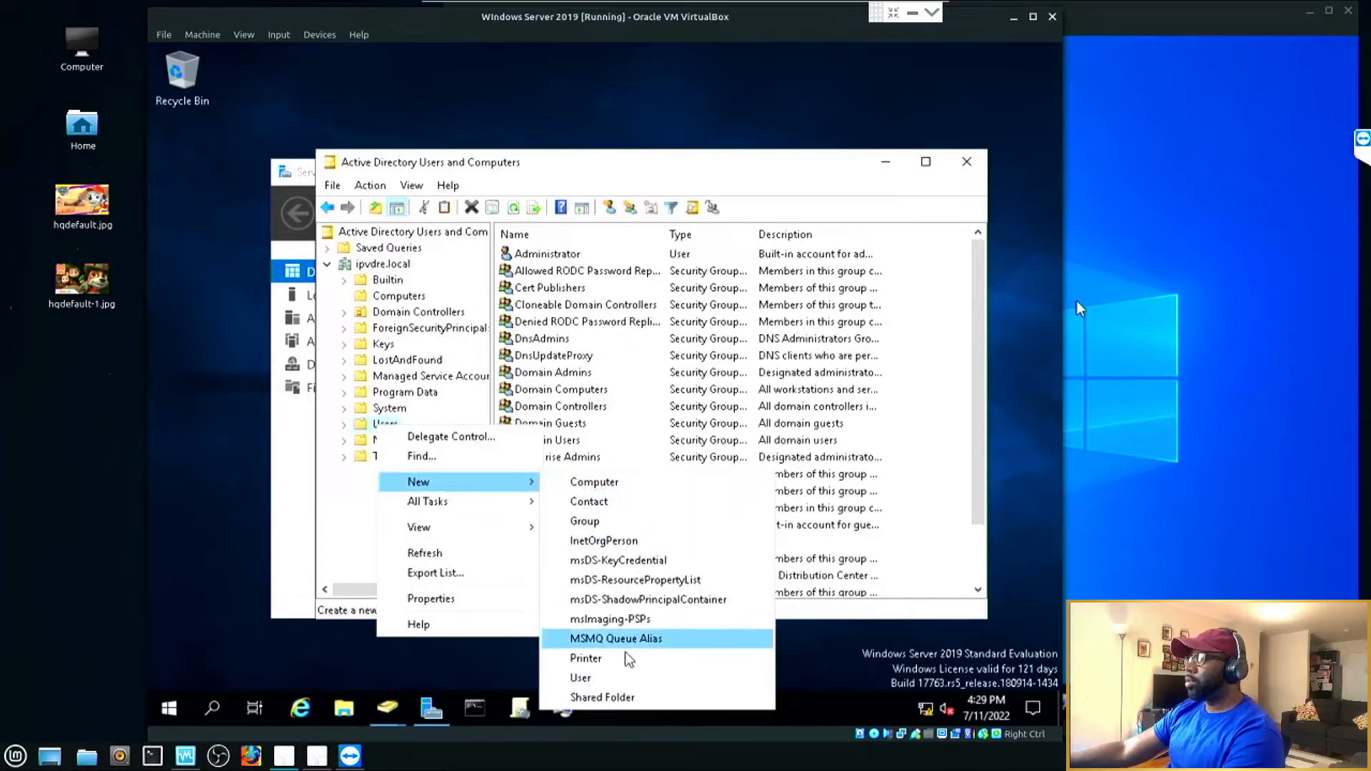
{"action": "left_click", "coordinate": [627, 677]}
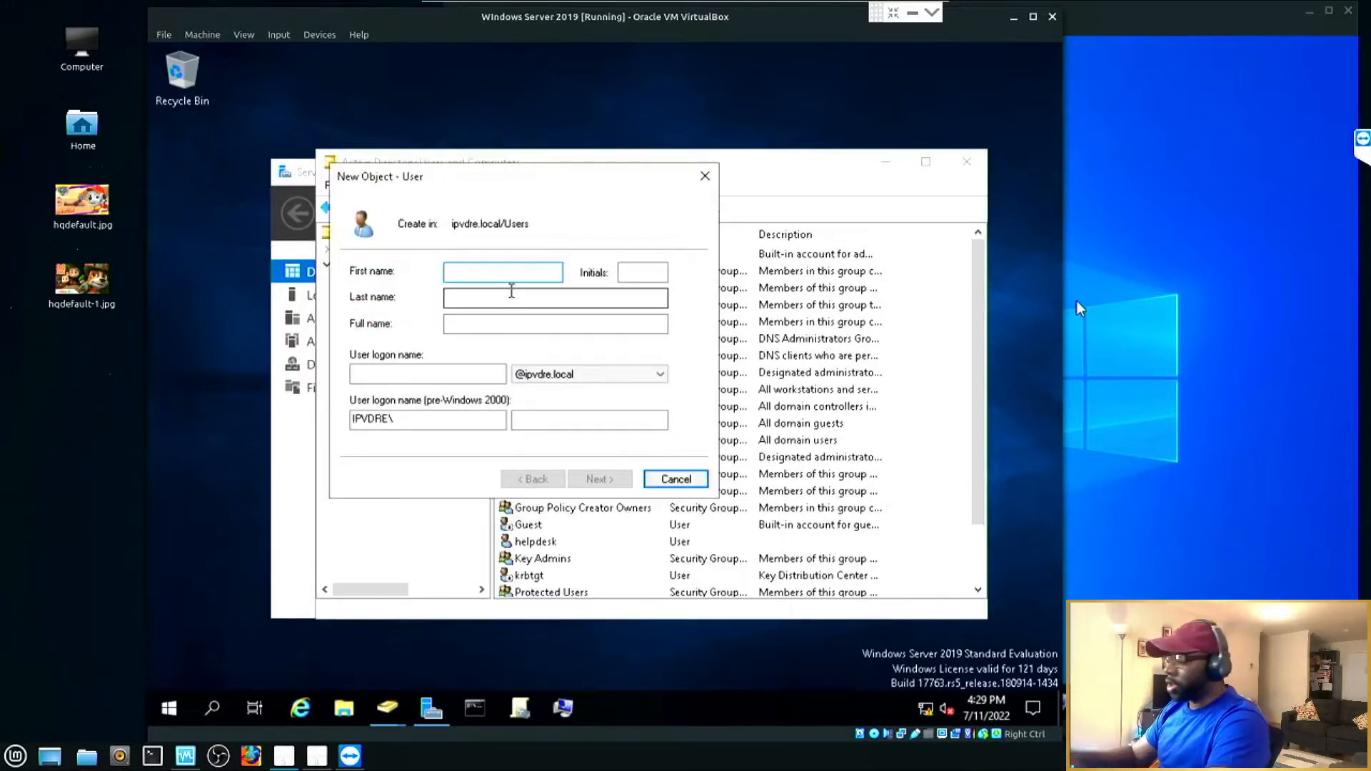
{"action": "type", "text": "HR LADY"}
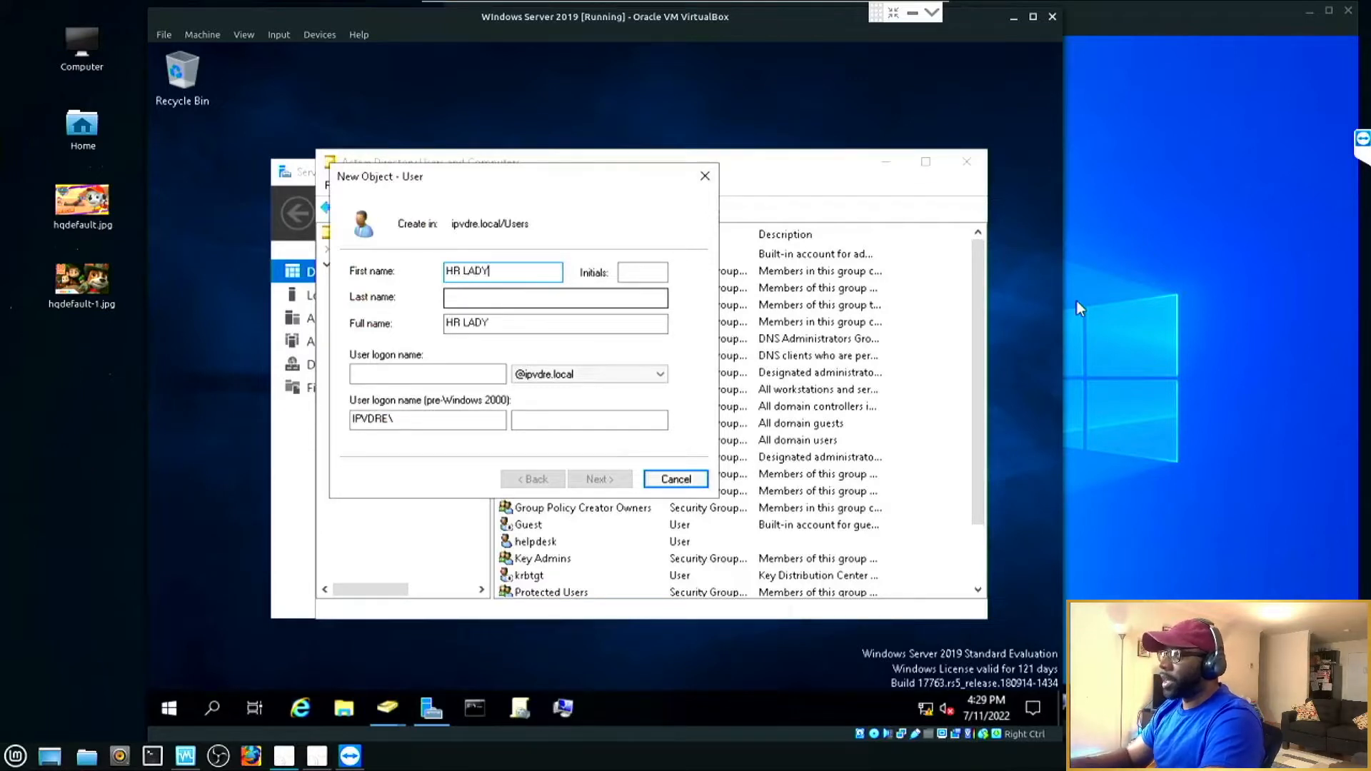
{"action": "left_click", "coordinate": [489, 374]}
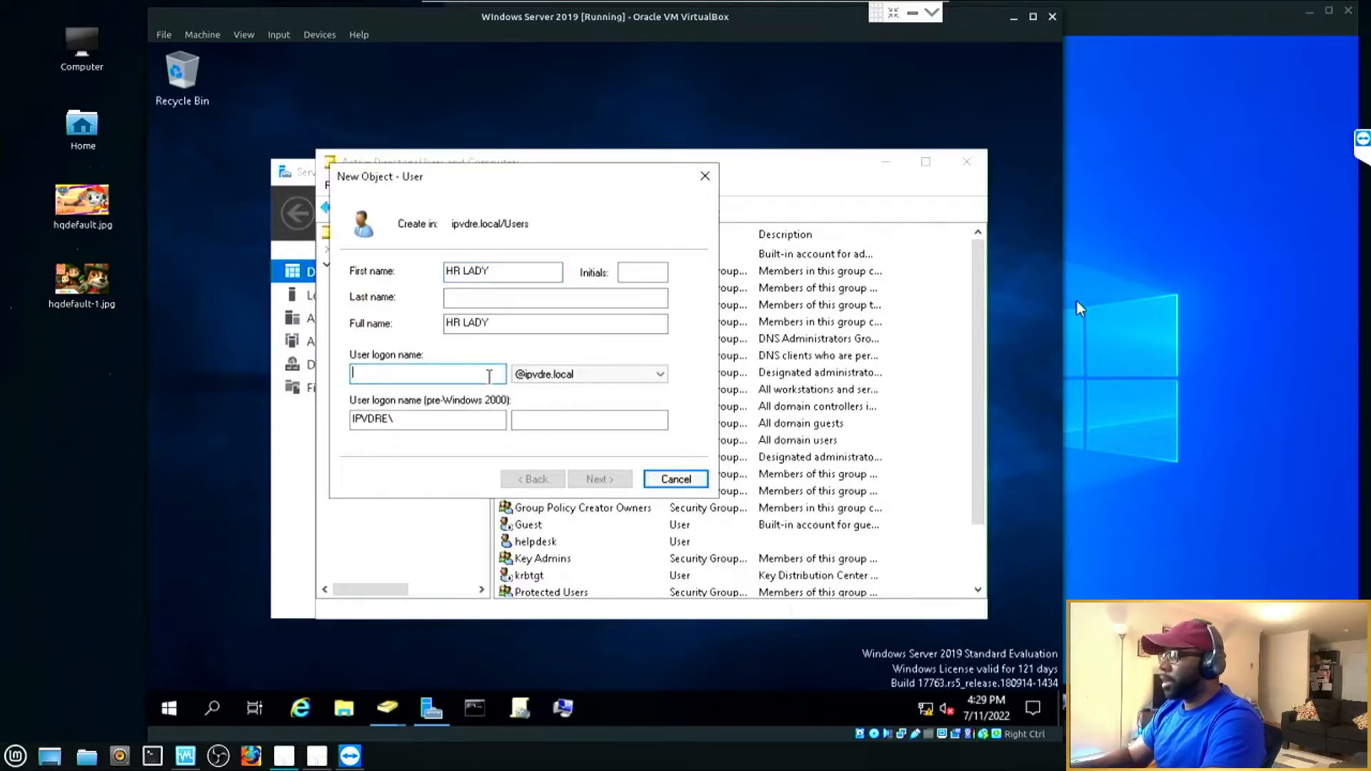
{"action": "type", "text": "HAR L"}
{"action": "key", "text": "BackSpace"}
{"action": "key", "text": "BackSpace"}
{"action": "key", "text": "BackSpace"}
{"action": "key", "text": "BackSpace"}
{"action": "type", "text": "R LADY"}
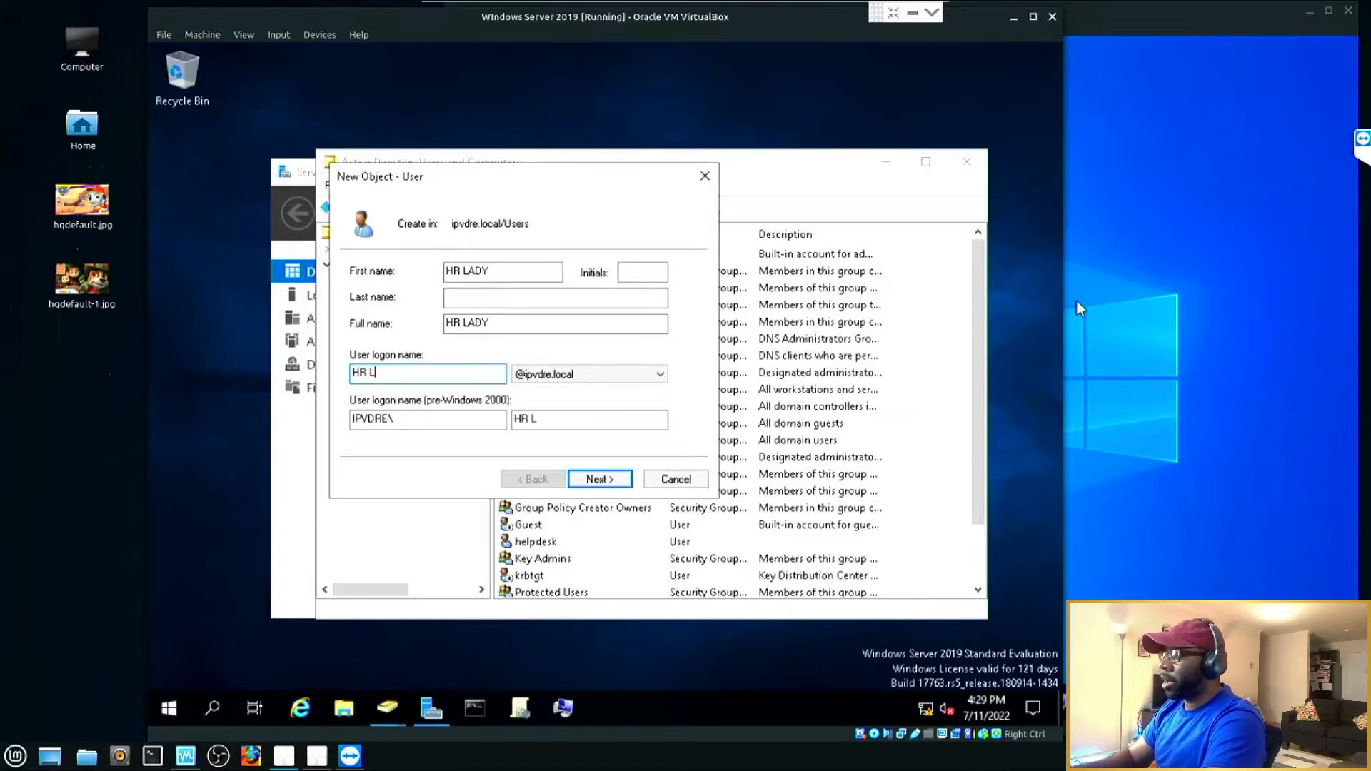
Step: Set and confirm HR LADY's password, drop the next-logon change requirement, and finish
{"action": "left_click", "coordinate": [603, 478]}
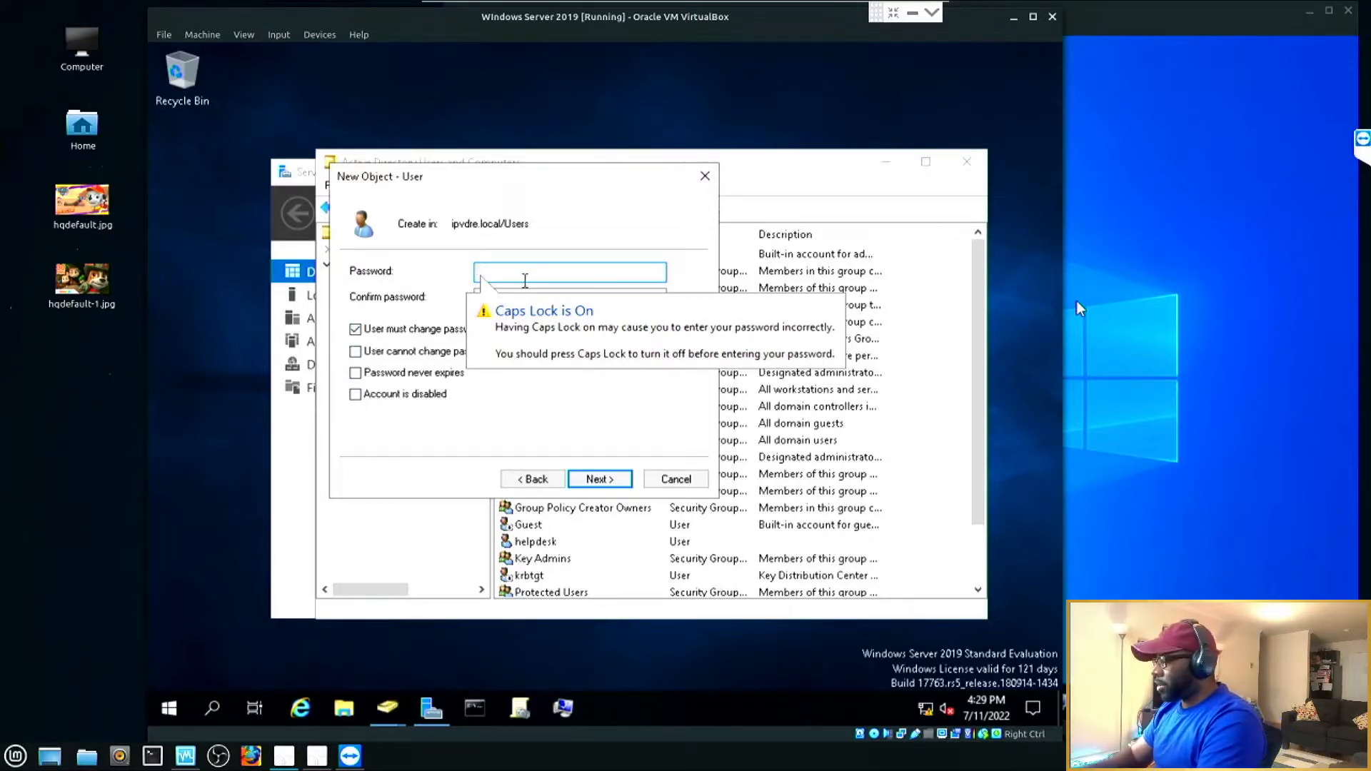
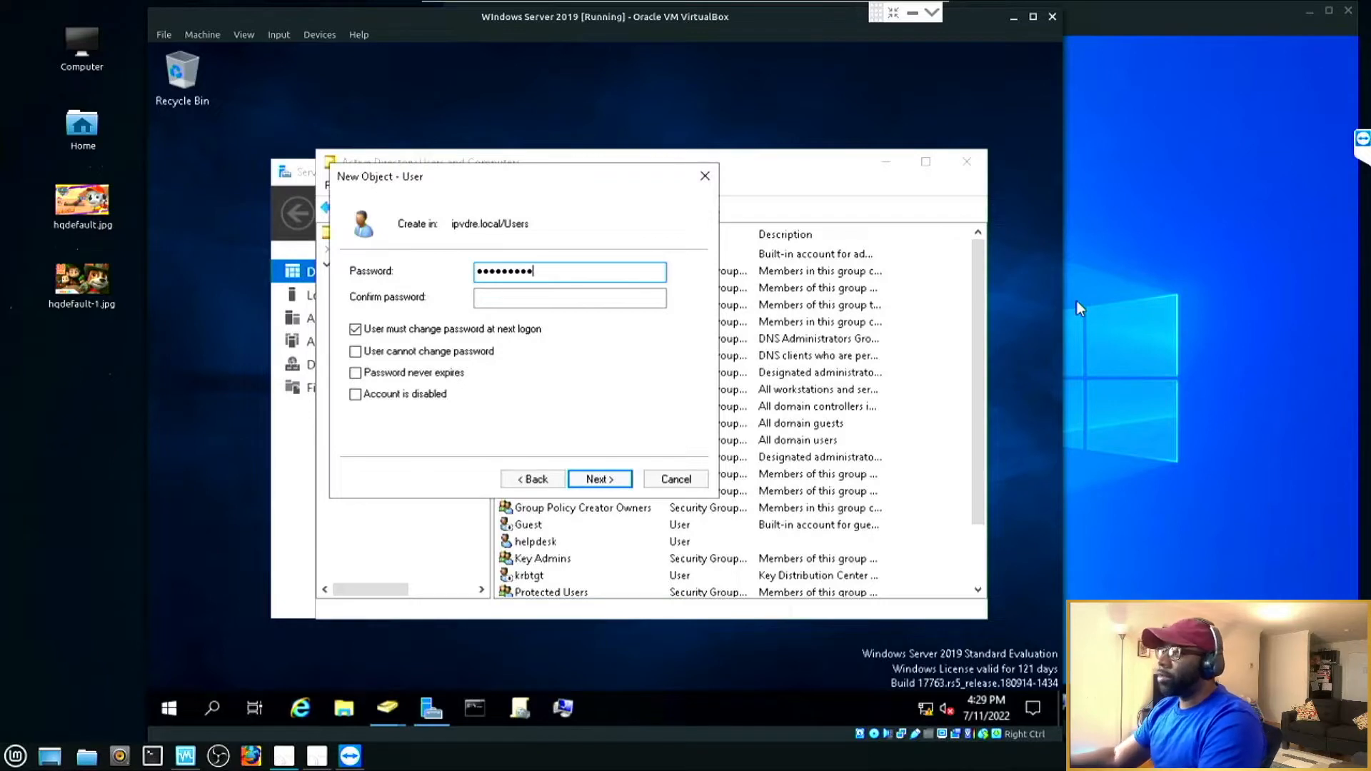
{"action": "left_click", "coordinate": [514, 299]}
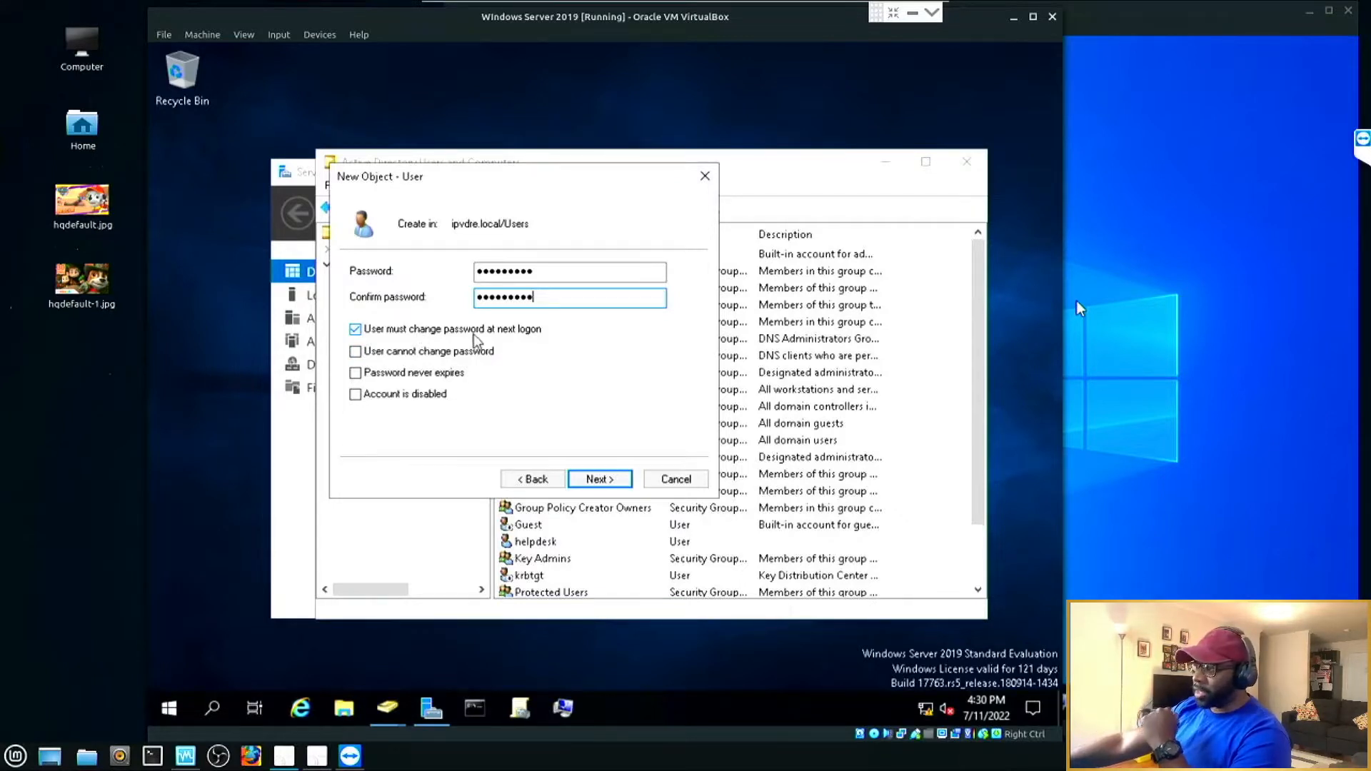
{"action": "left_click", "coordinate": [357, 329]}
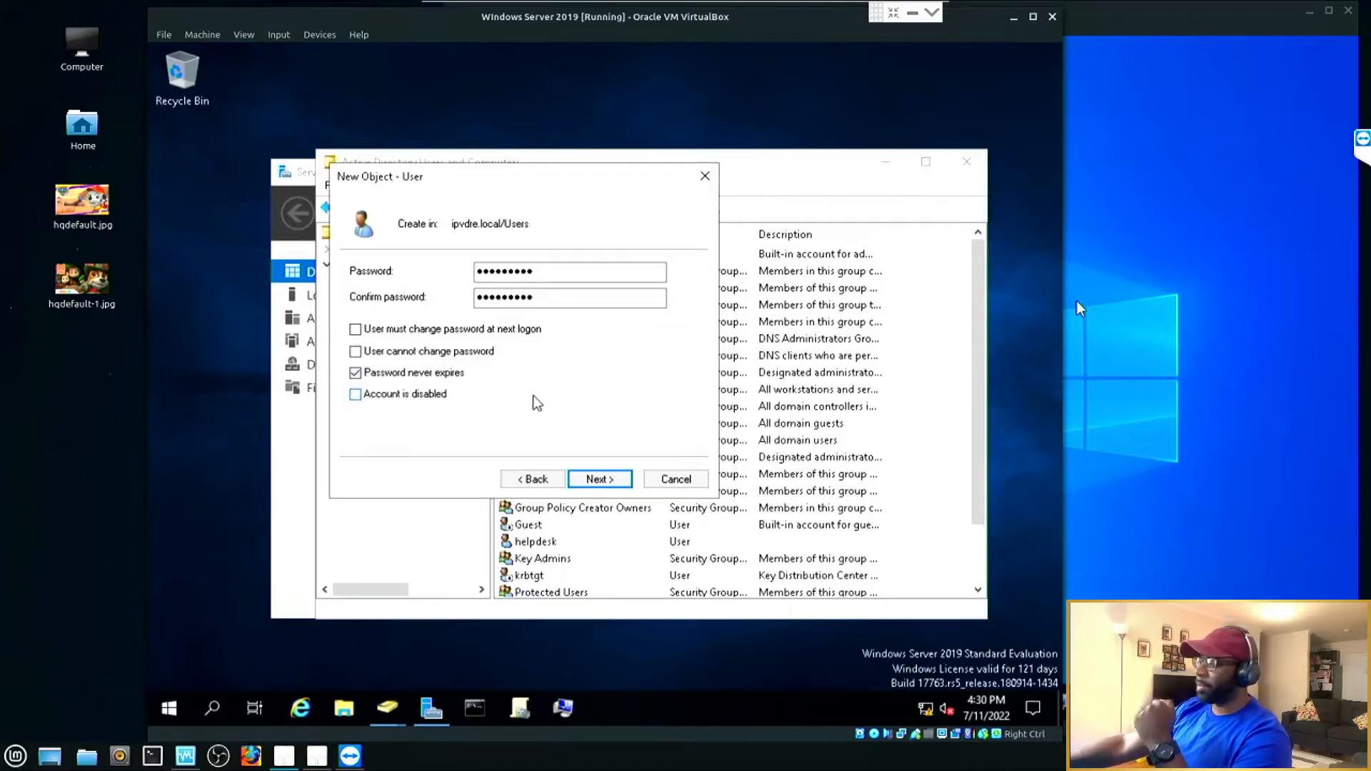
{"action": "left_click", "coordinate": [598, 480]}
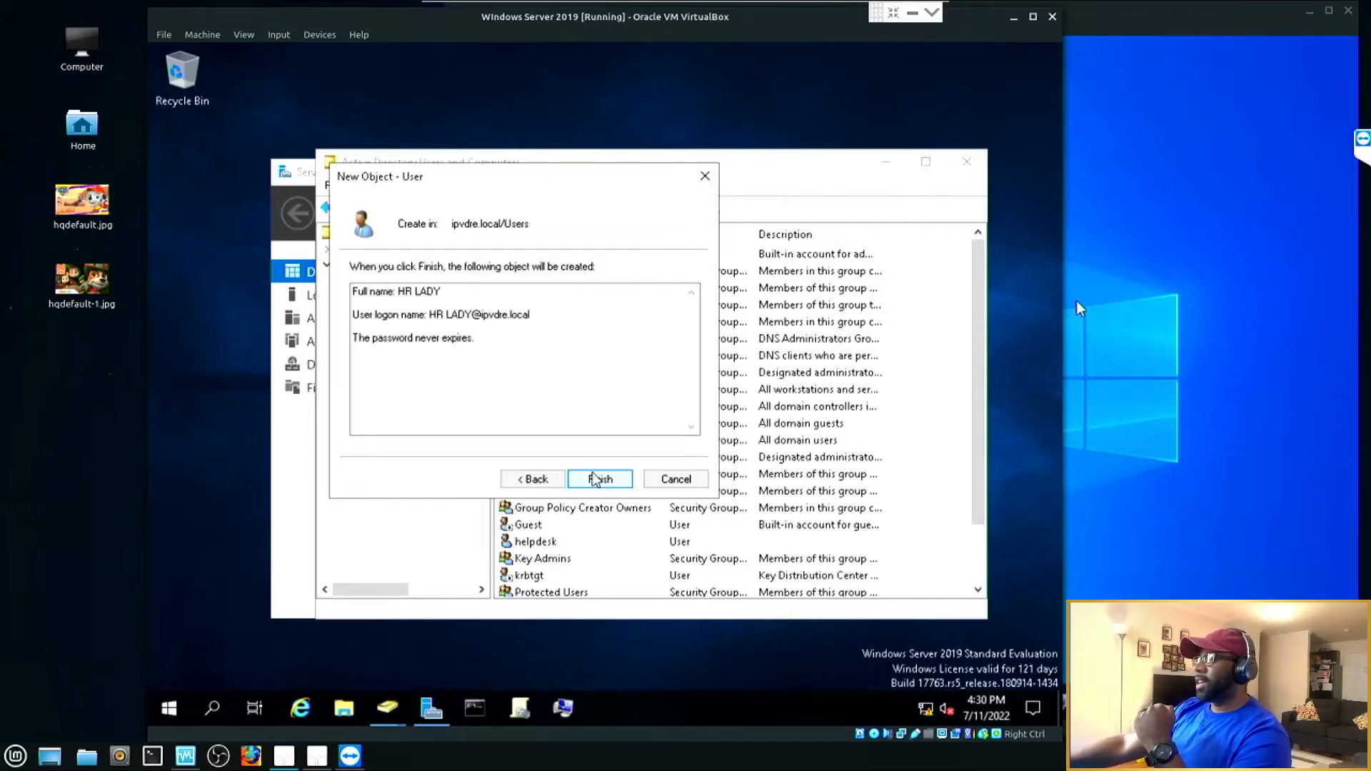
{"action": "left_click", "coordinate": [598, 479]}
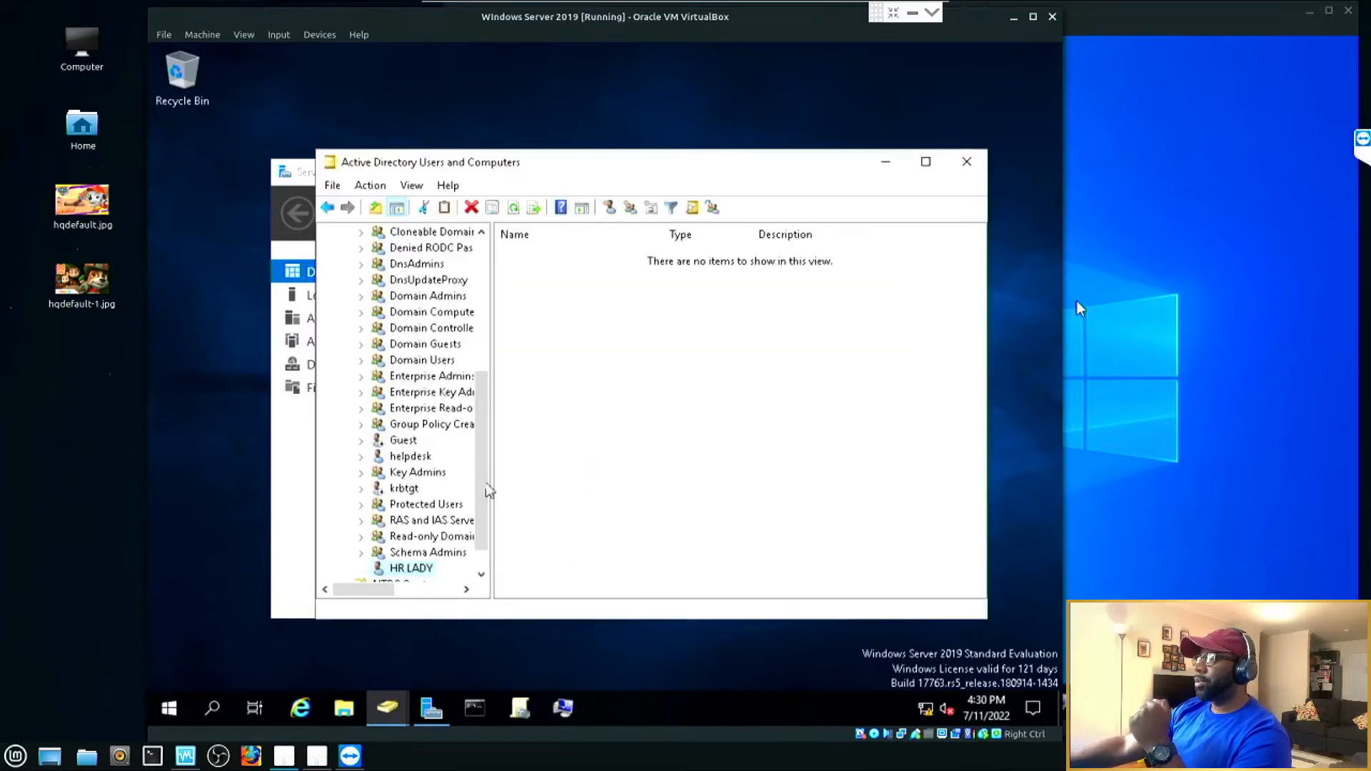
Step: Start a new user in Users with name and logon name IT GUY
{"action": "left_click_drag", "start_coordinate": [485, 490], "coordinate": [479, 529]}
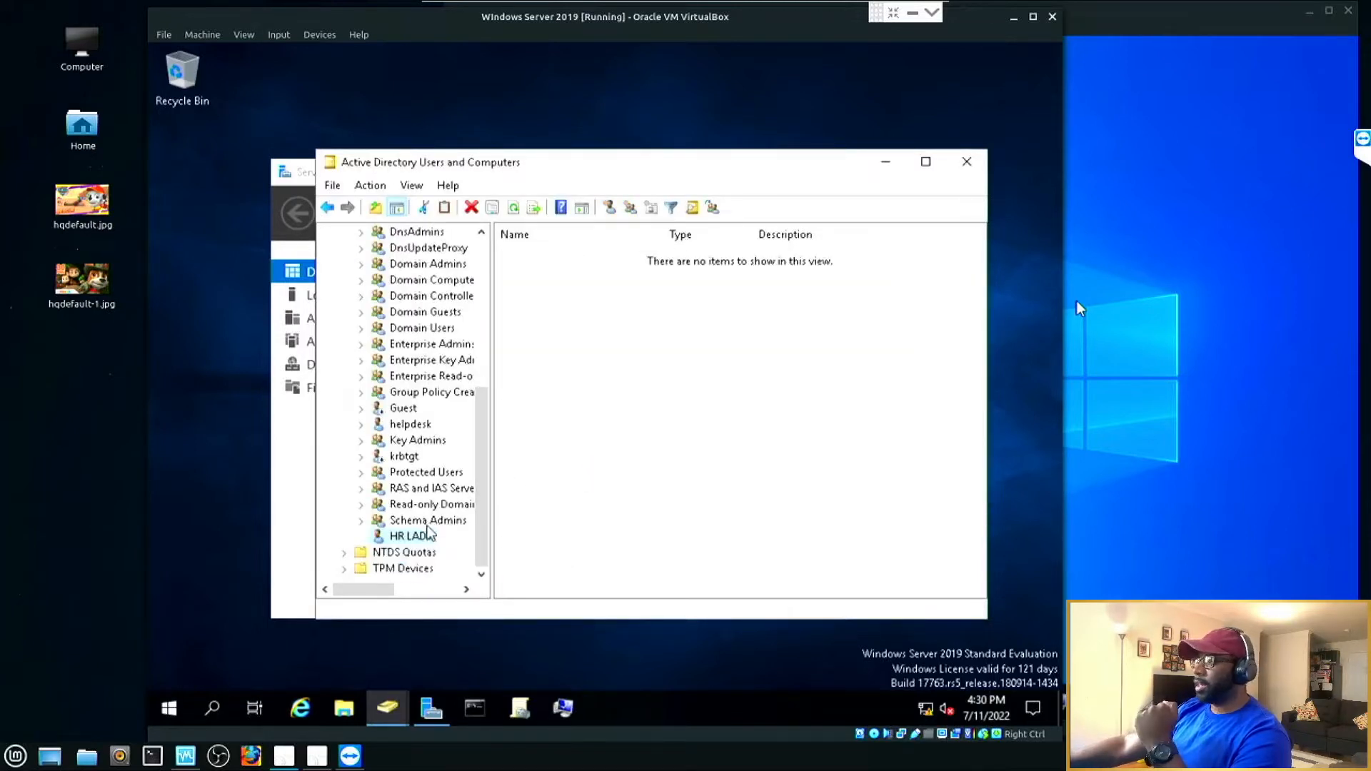
{"action": "left_click_drag", "start_coordinate": [483, 448], "coordinate": [490, 364]}
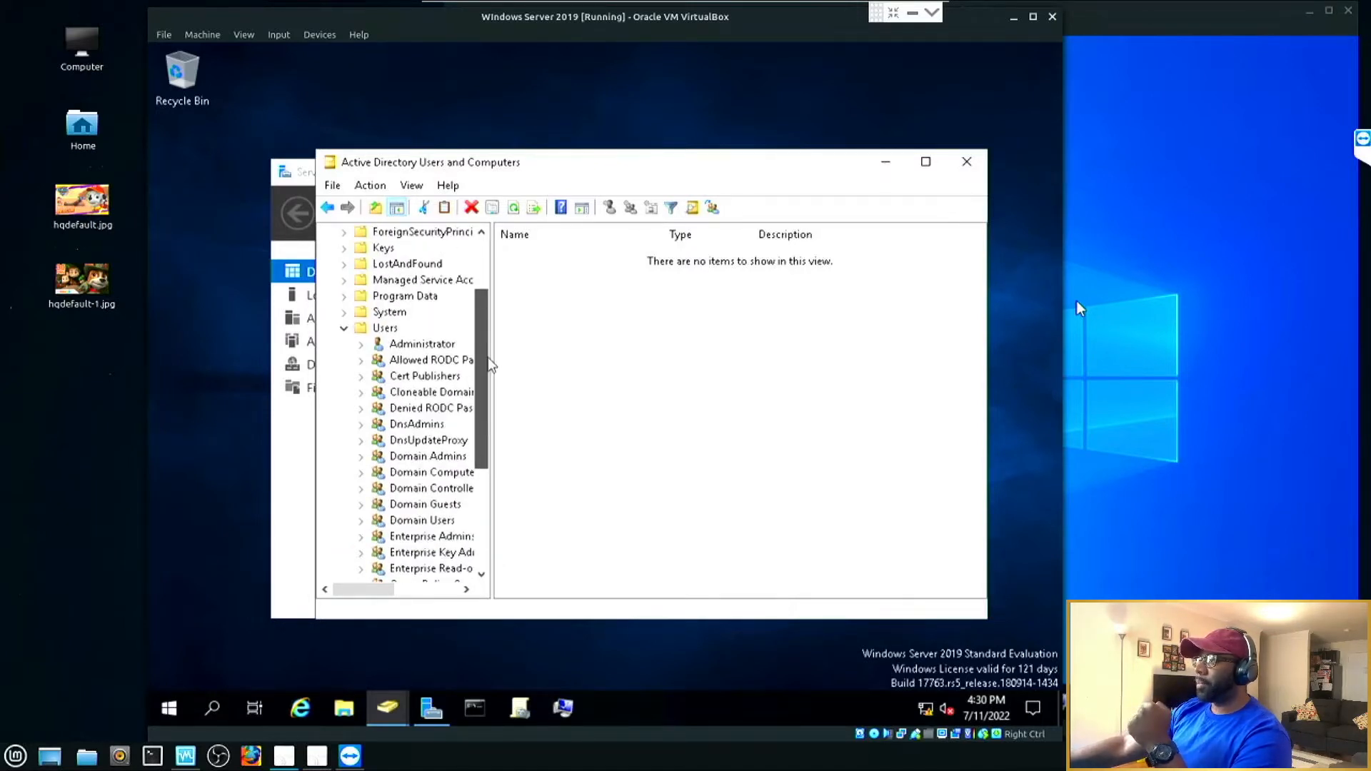
{"action": "left_click", "coordinate": [386, 328]}
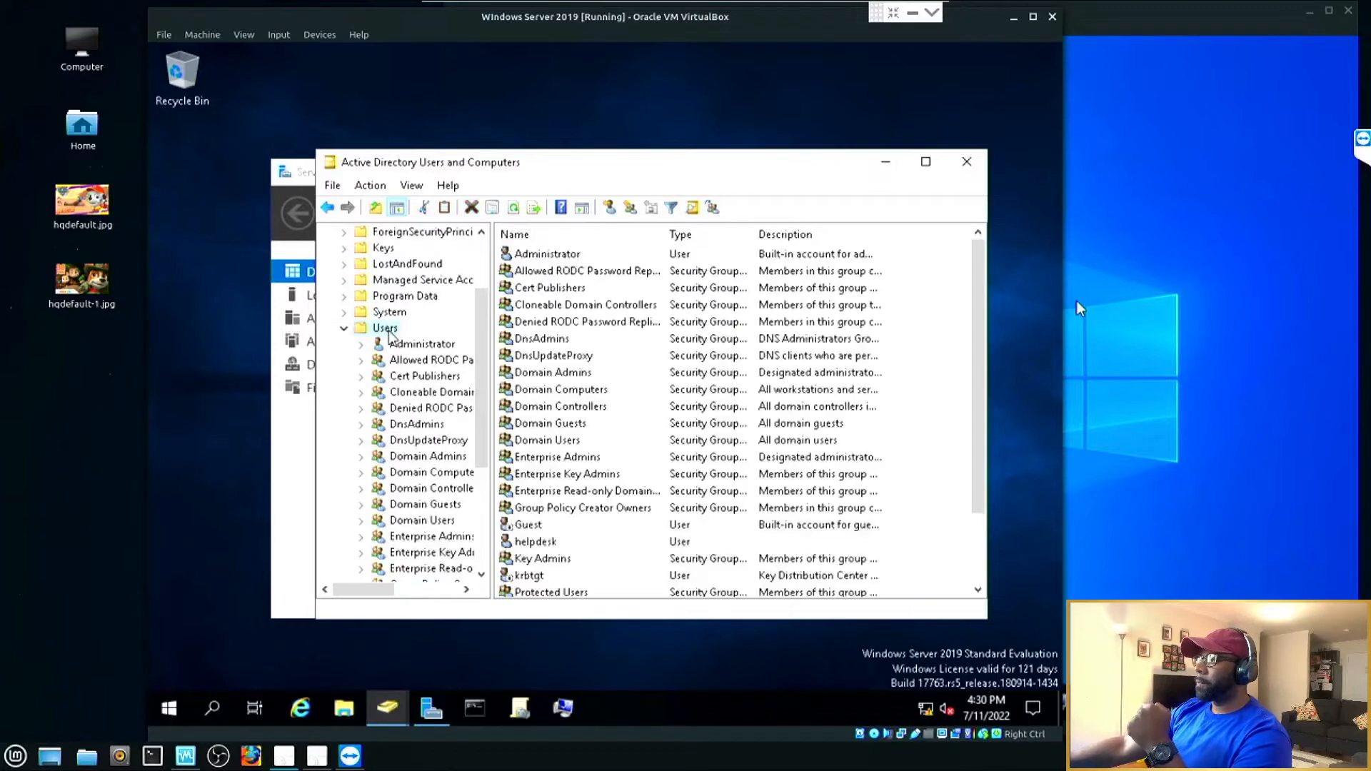
{"action": "right_click", "coordinate": [389, 332]}
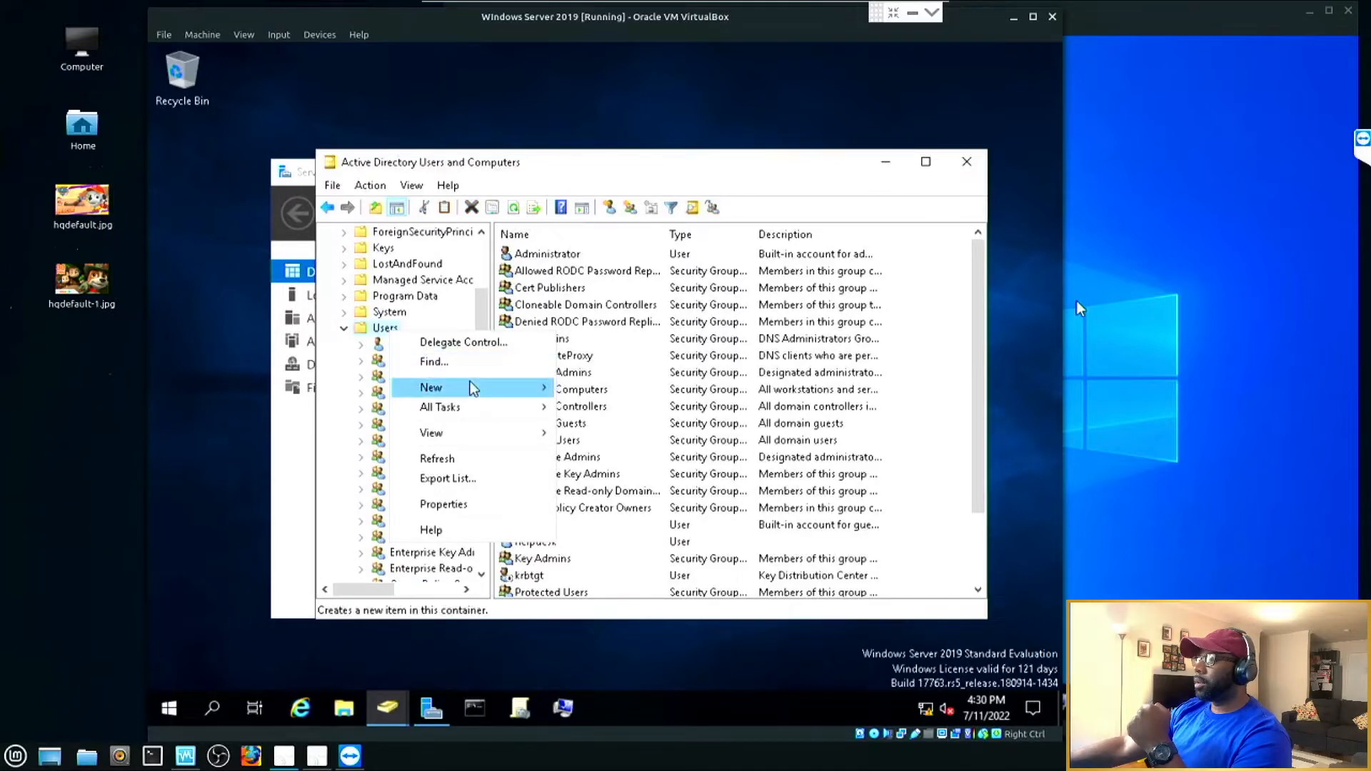
{"action": "mouse_move", "coordinate": [468, 384]}
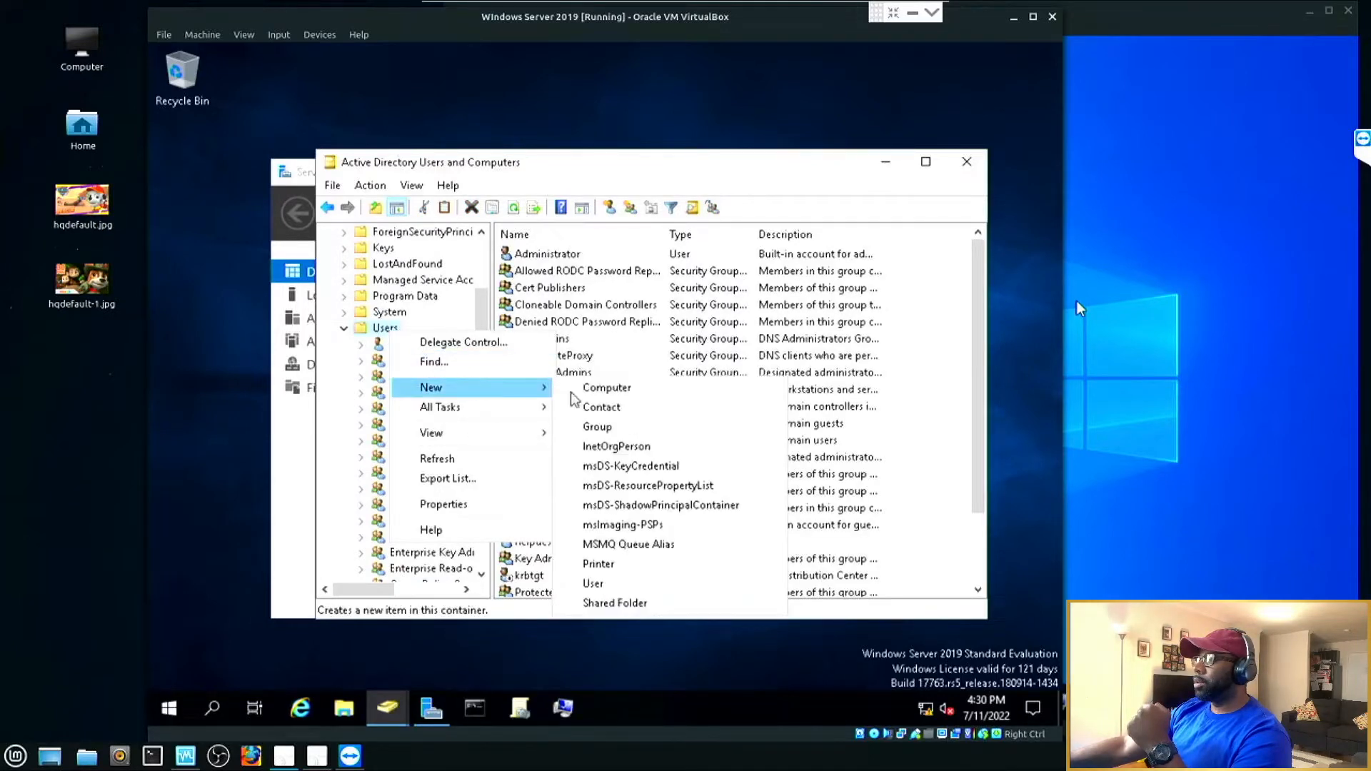
{"action": "left_click", "coordinate": [630, 583]}
{"action": "type", "text": "it"}
{"action": "type", "text": "IT GUY"}
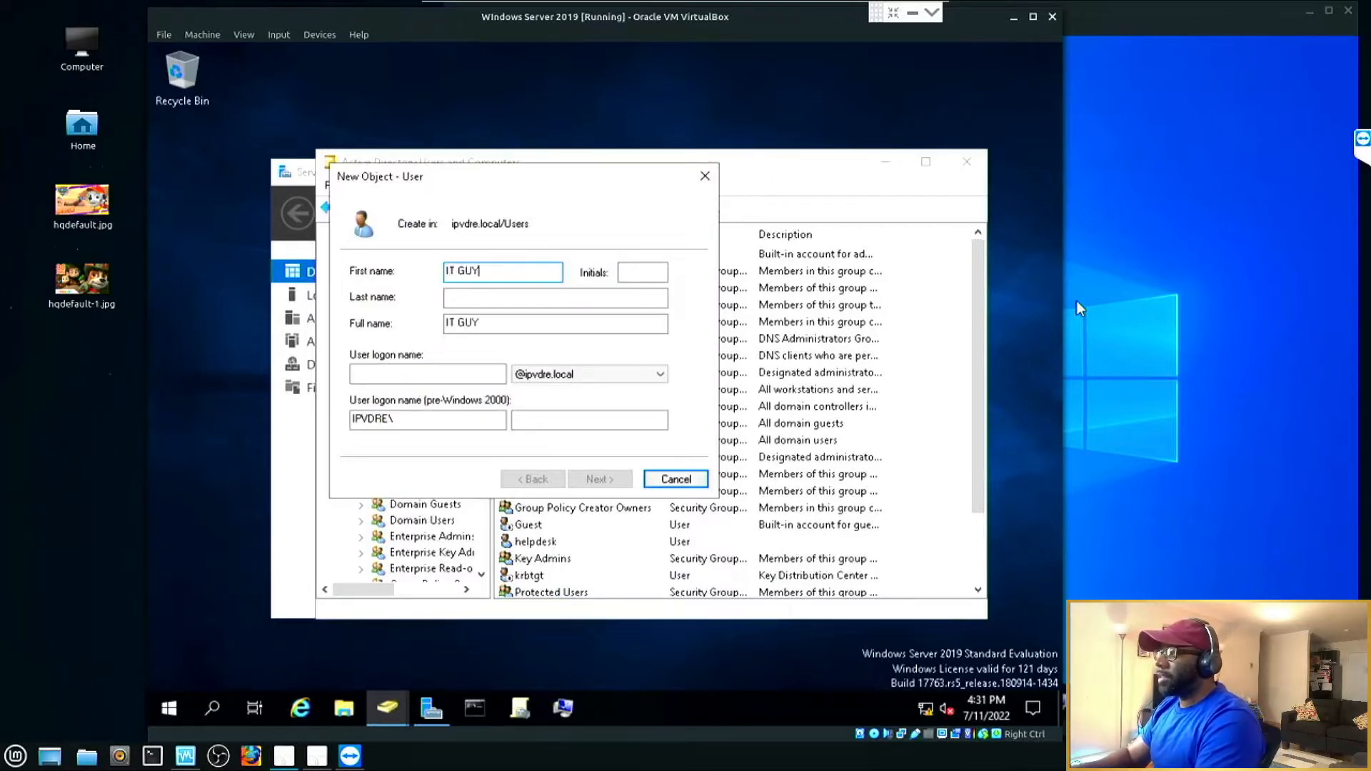
{"action": "key", "text": "Tab"}
{"action": "key", "text": "Tab"}
{"action": "key", "text": "Tab"}
{"action": "key", "text": "Tab"}
{"action": "type", "text": "I"}
{"action": "key", "text": "BackSpace"}
{"action": "type", "text": "IT GUY"}
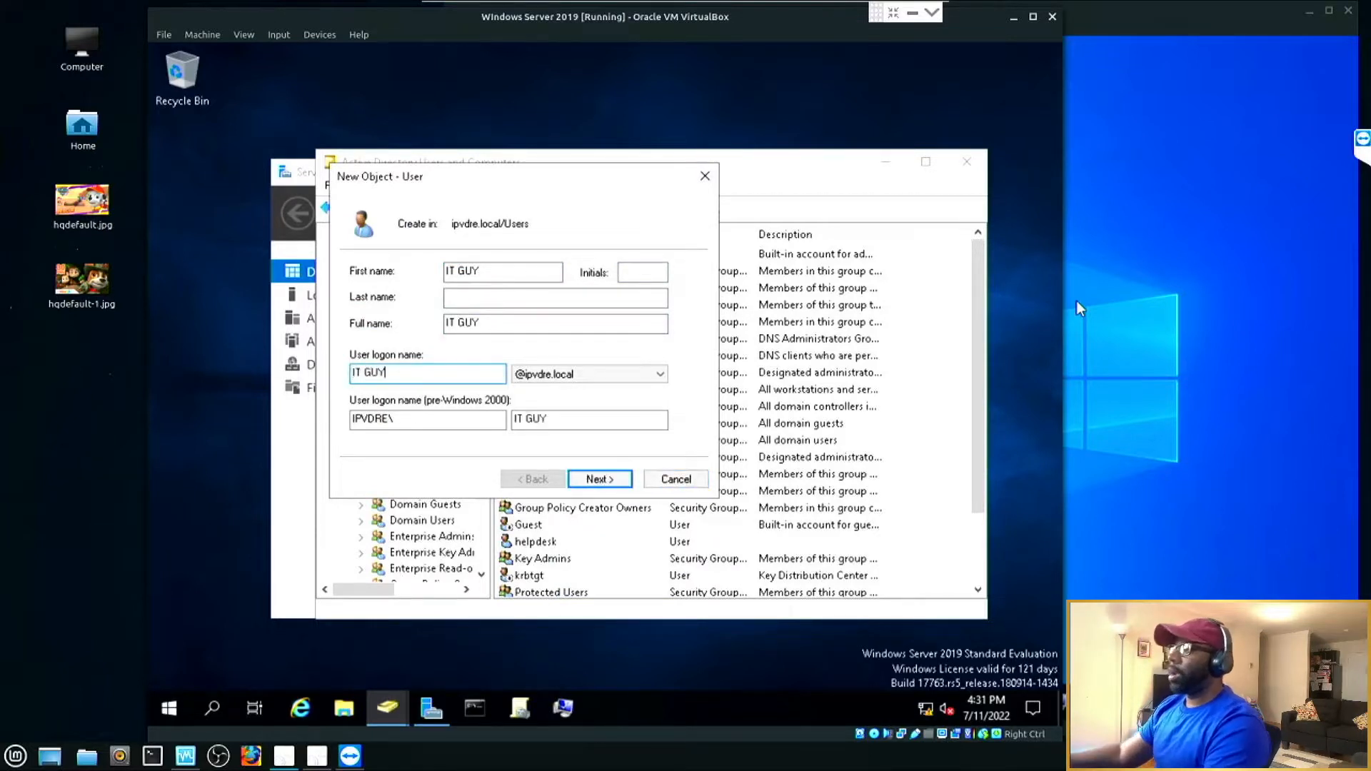
Step: Give IT GUY a password that never expires, with no forced change, and finish
{"action": "left_click", "coordinate": [604, 482]}
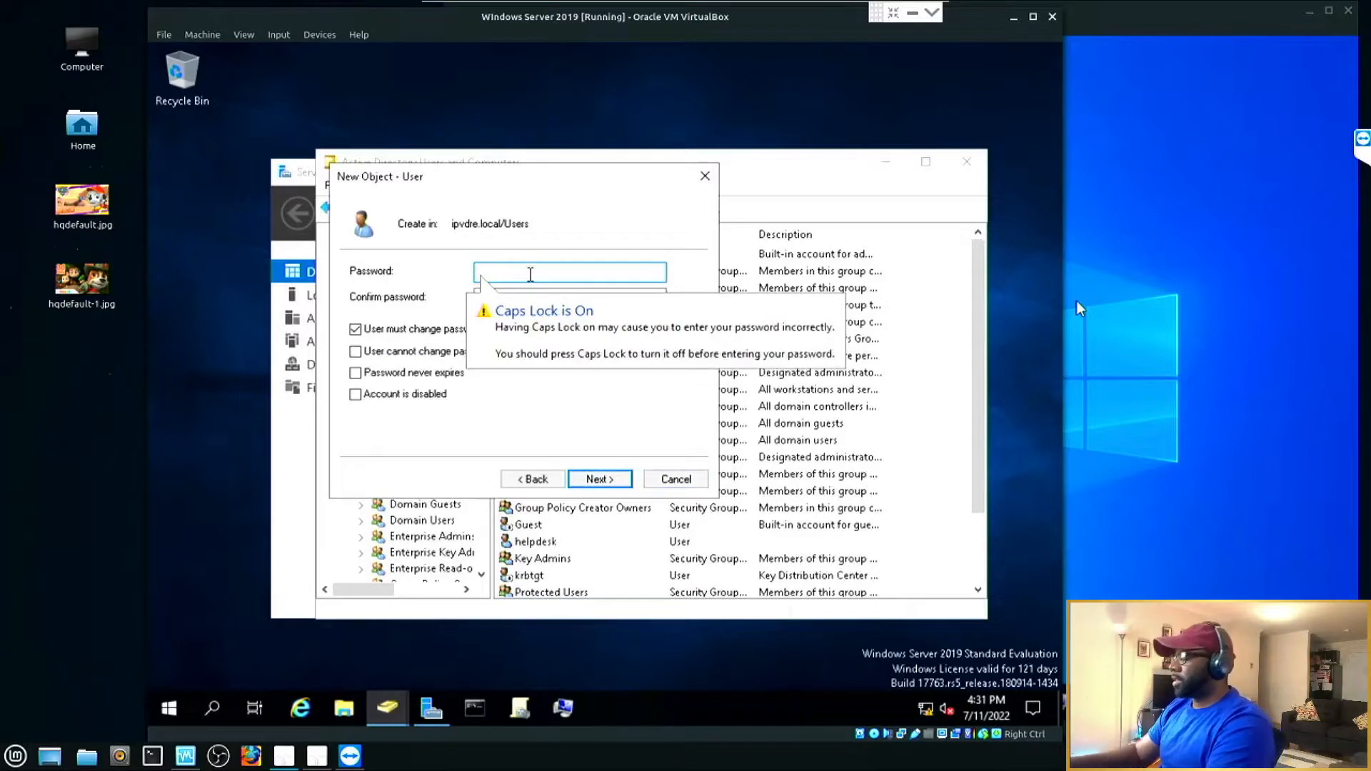
{"action": "key", "text": "Caps_Lock"}
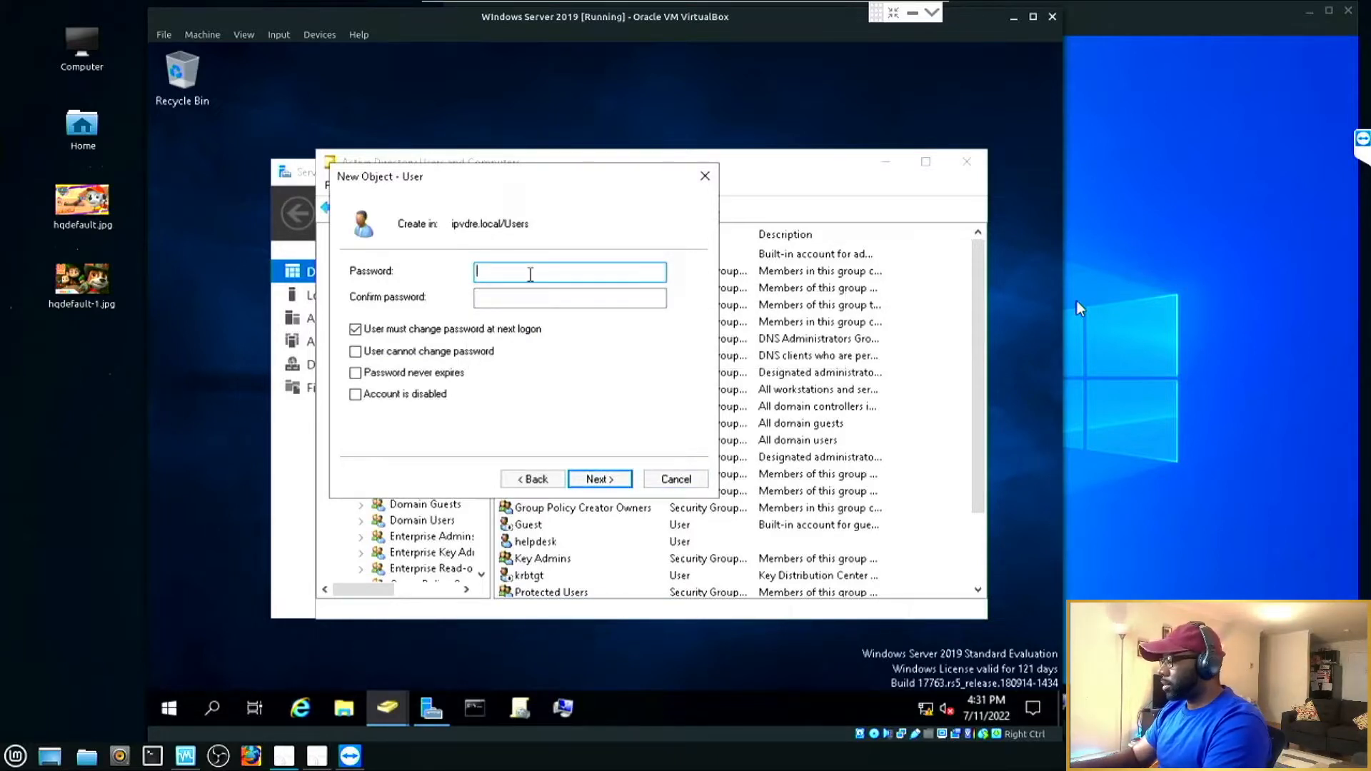
{"action": "type", "text": "•••••••"}
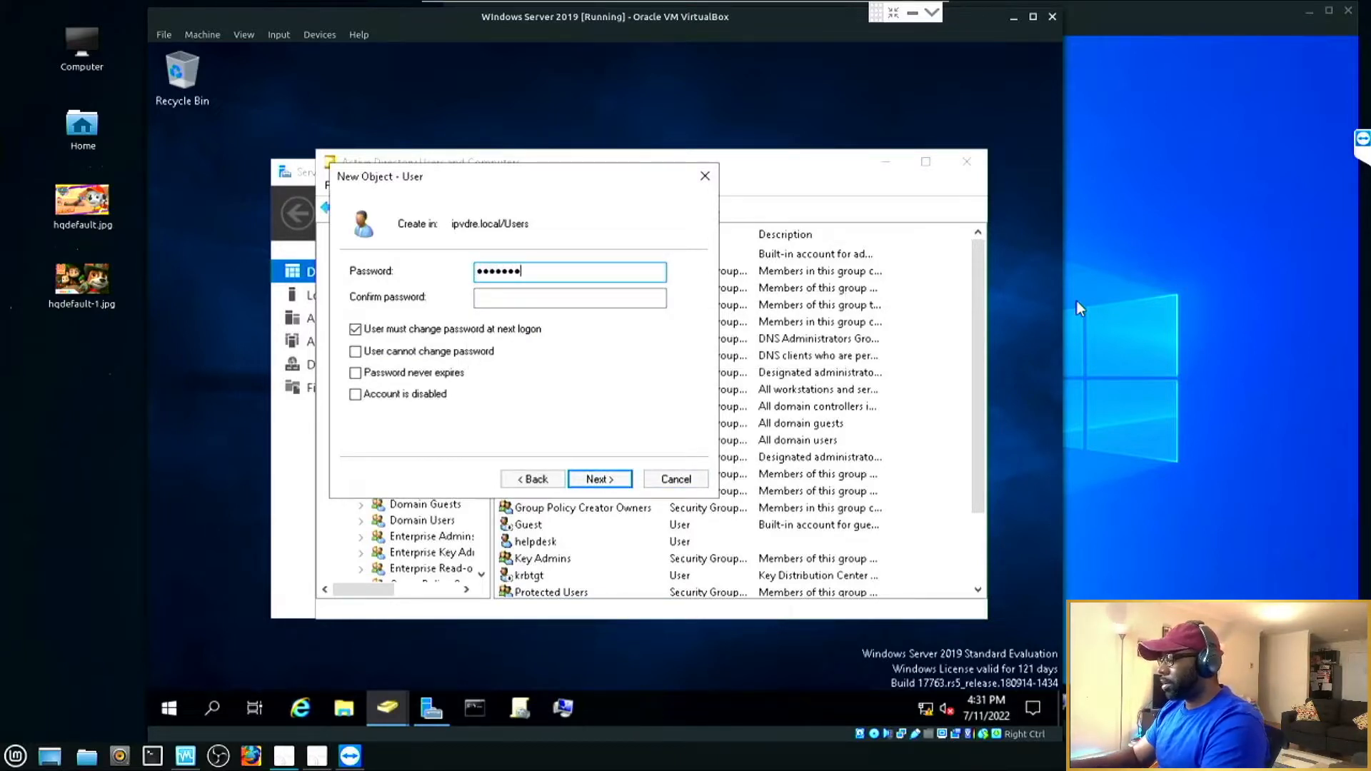
{"action": "key", "text": "Tab"}
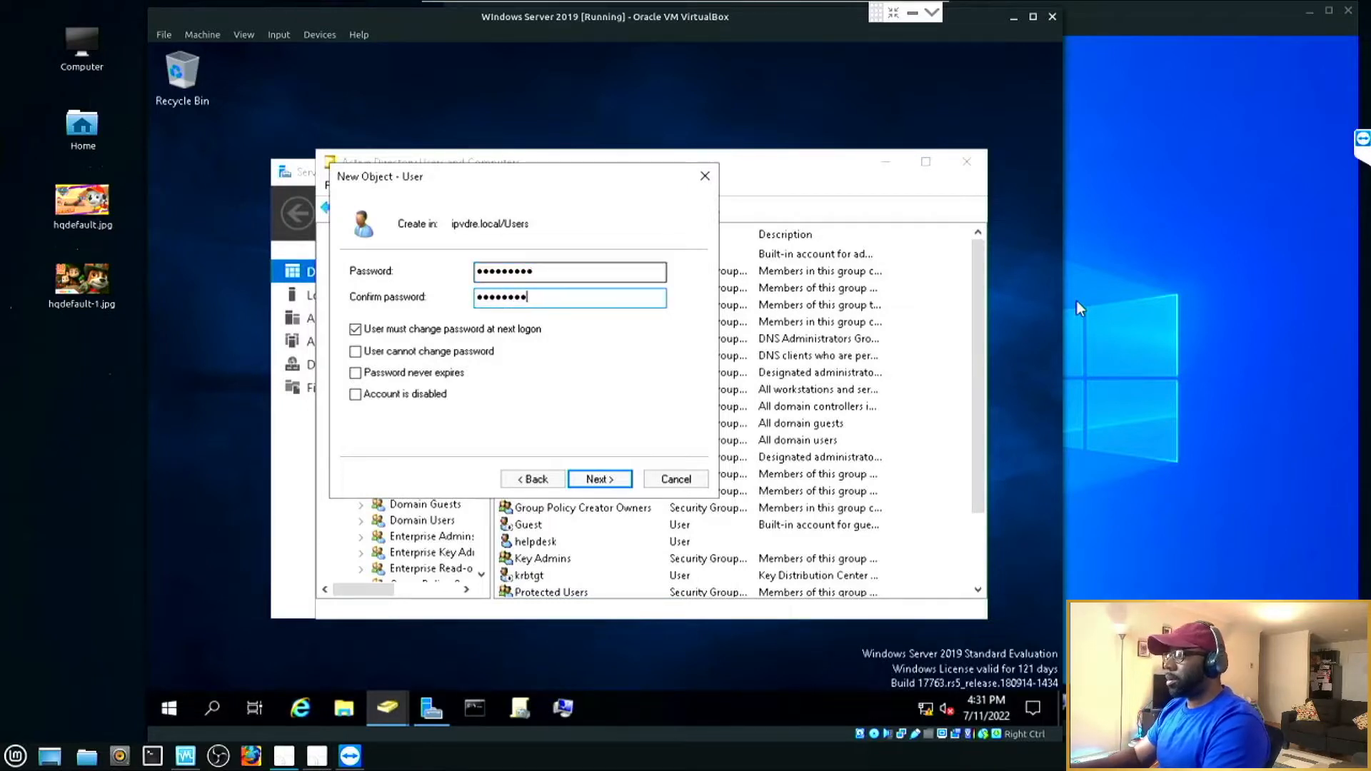
{"action": "left_click", "coordinate": [355, 331]}
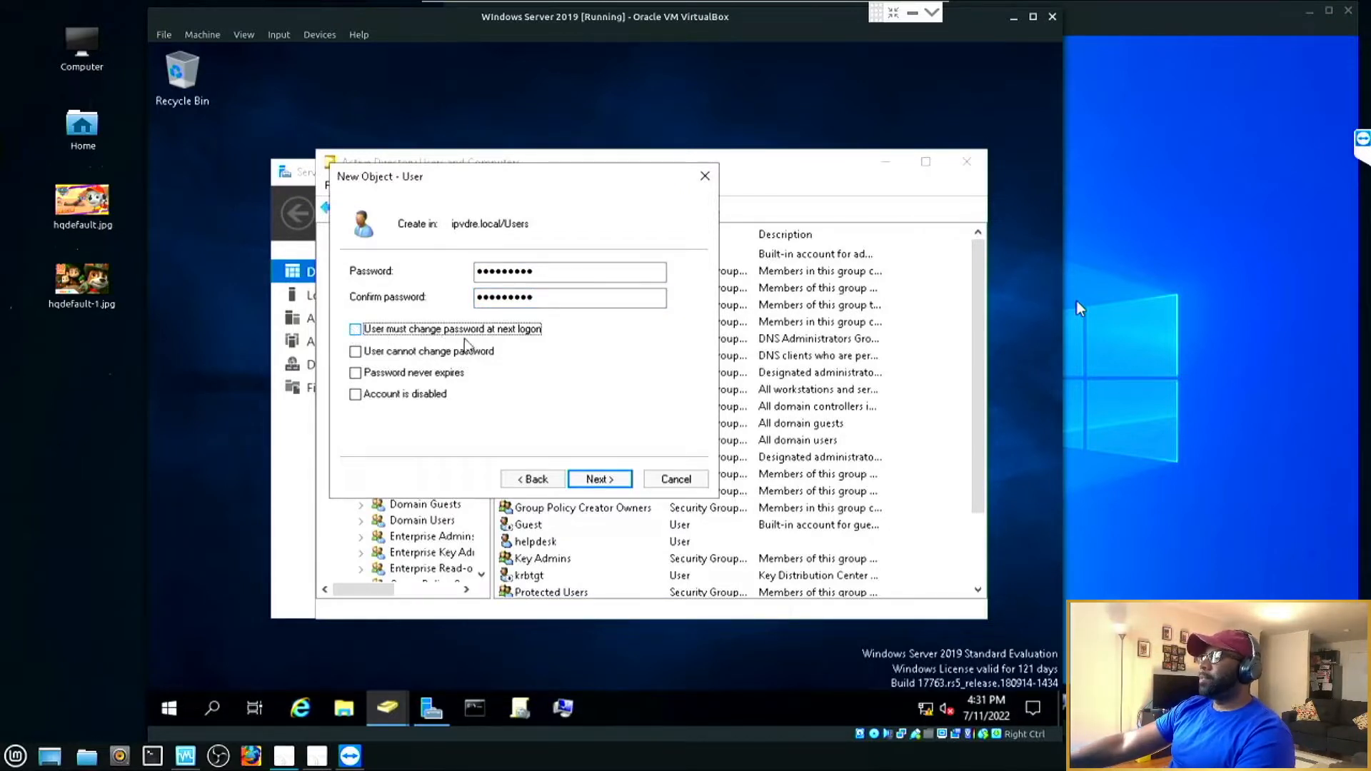
{"action": "left_click", "coordinate": [356, 373]}
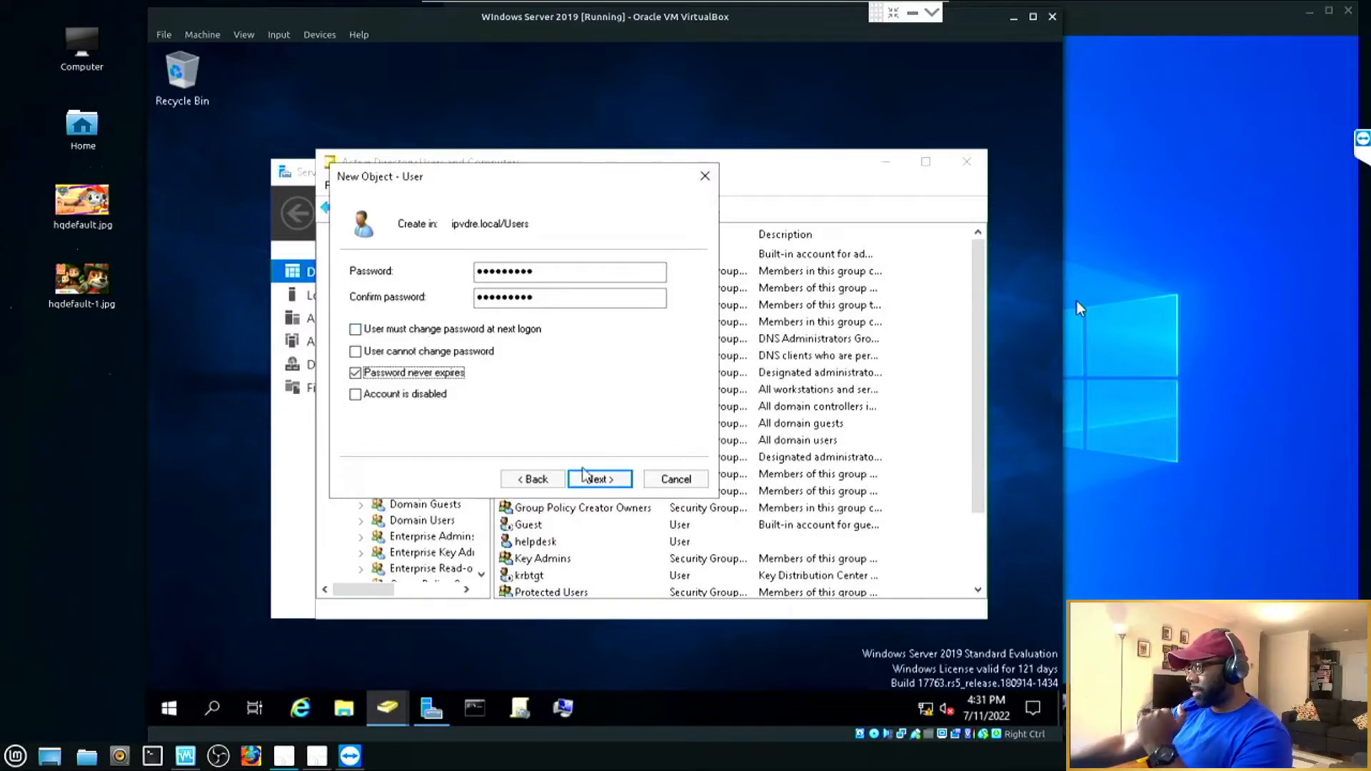
{"action": "left_click", "coordinate": [603, 479]}
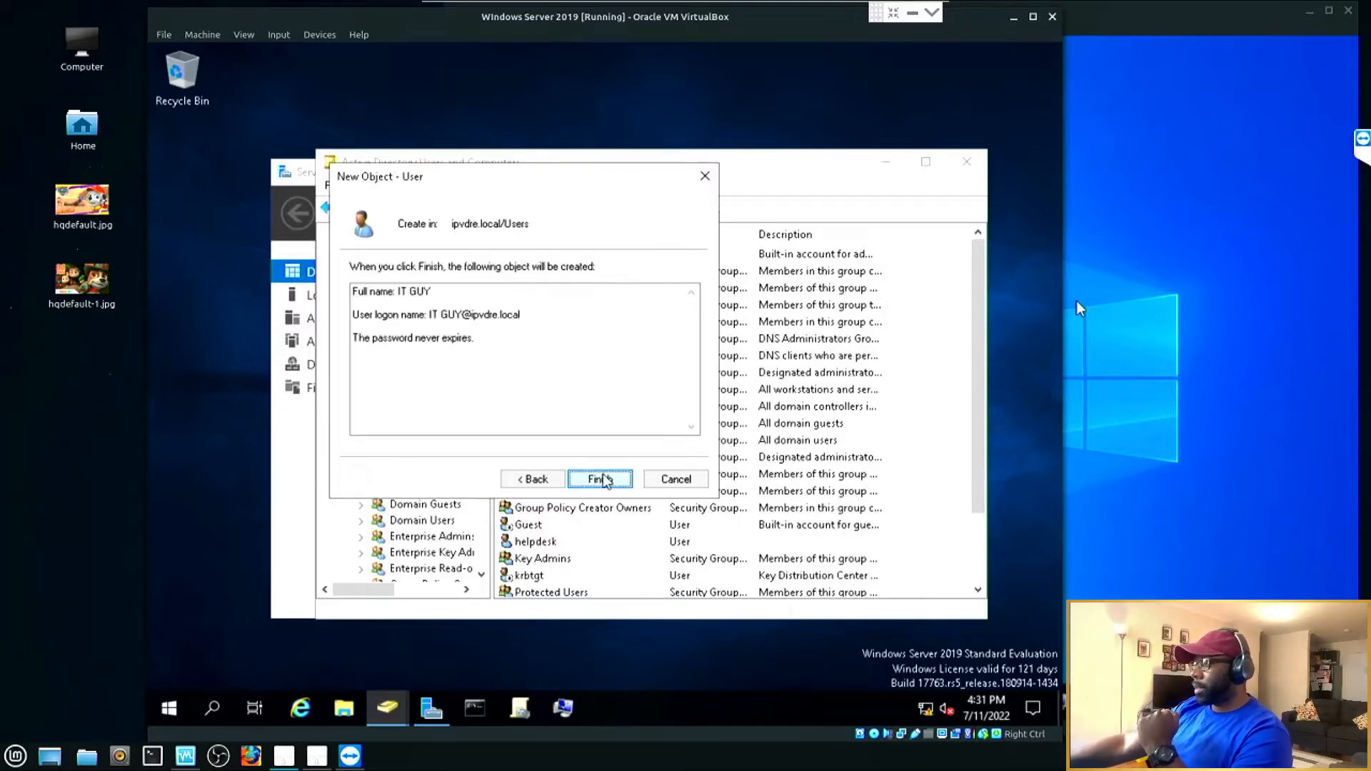
{"action": "left_click", "coordinate": [601, 480]}
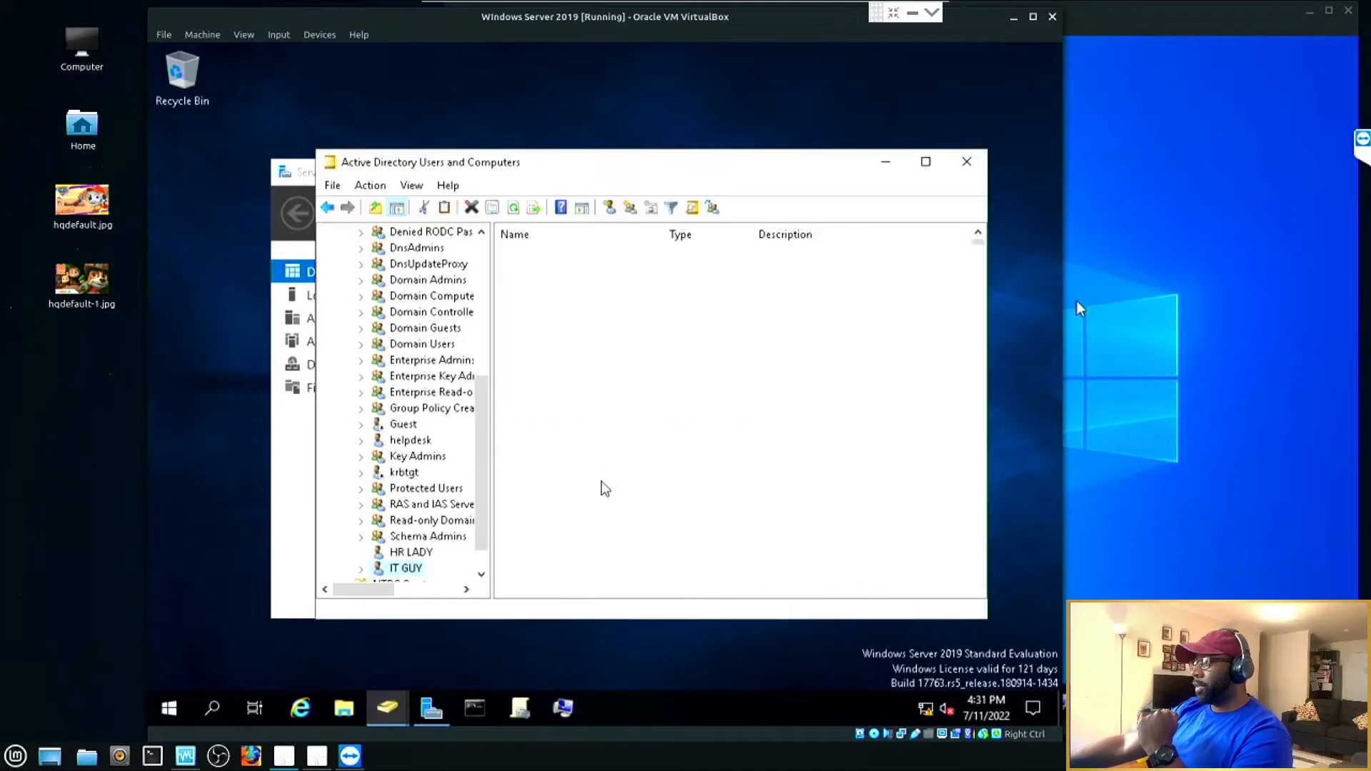
Step: Create the IT DEPT group, Global scope and Security type, in ipvdre.local/Users
{"action": "scroll", "coordinate": [485, 430], "scroll_direction": "down", "scroll_amount": 1}
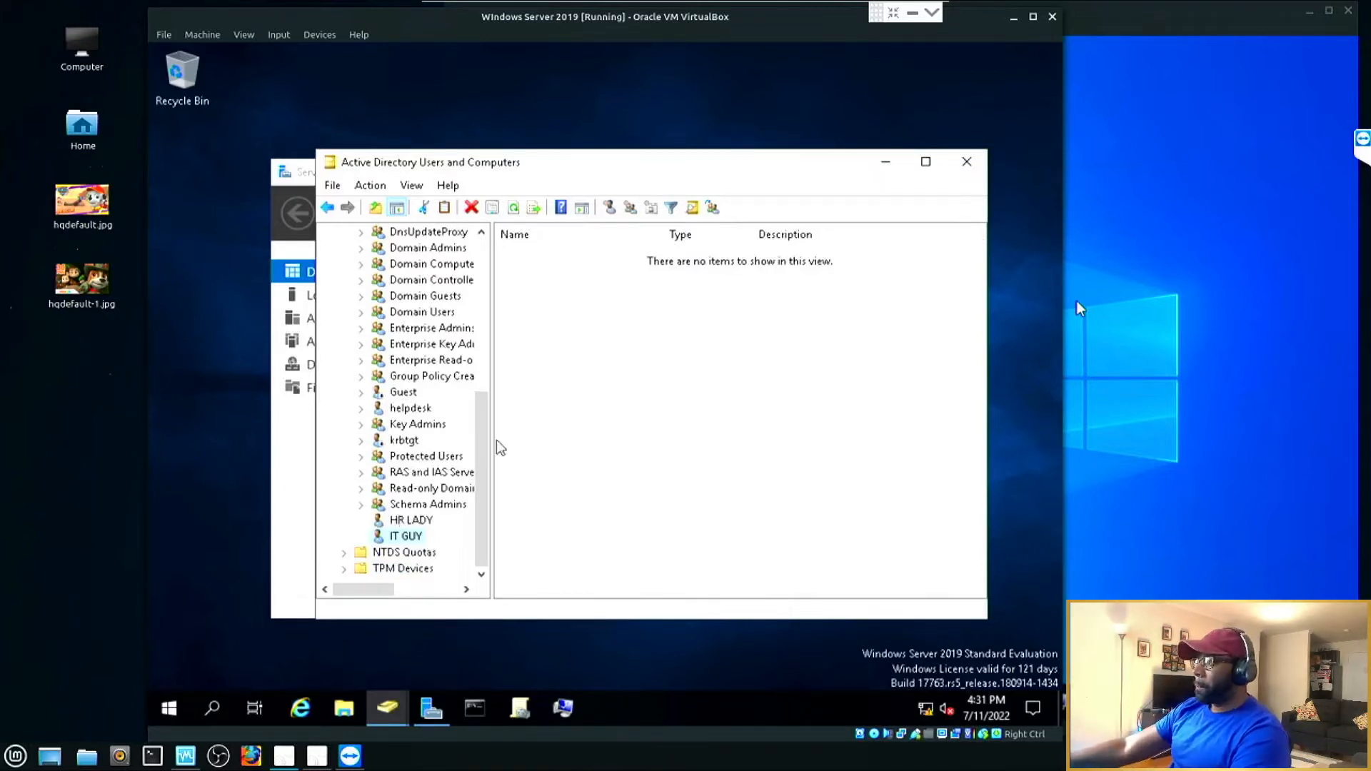
{"action": "scroll", "coordinate": [482, 437], "scroll_direction": "up", "scroll_amount": 5}
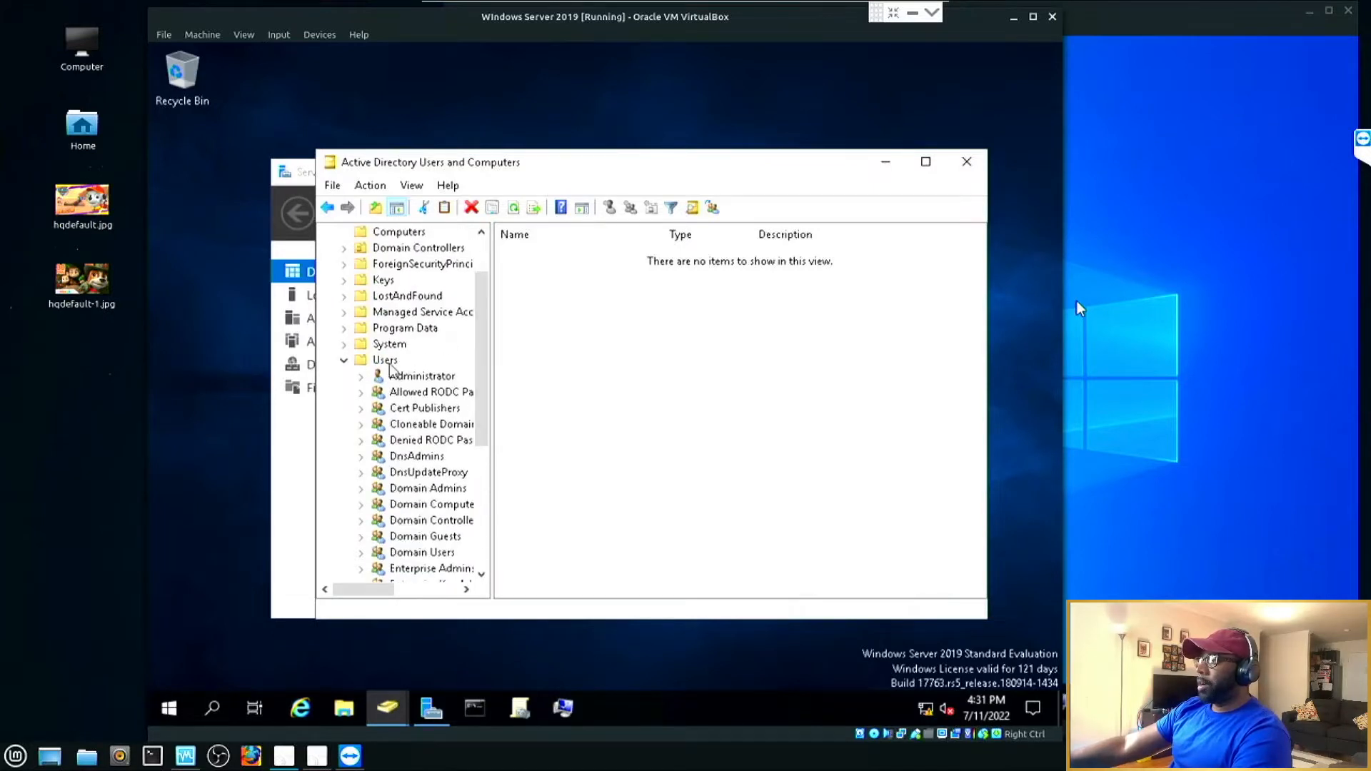
{"action": "left_click", "coordinate": [386, 360]}
{"action": "right_click", "coordinate": [390, 367]}
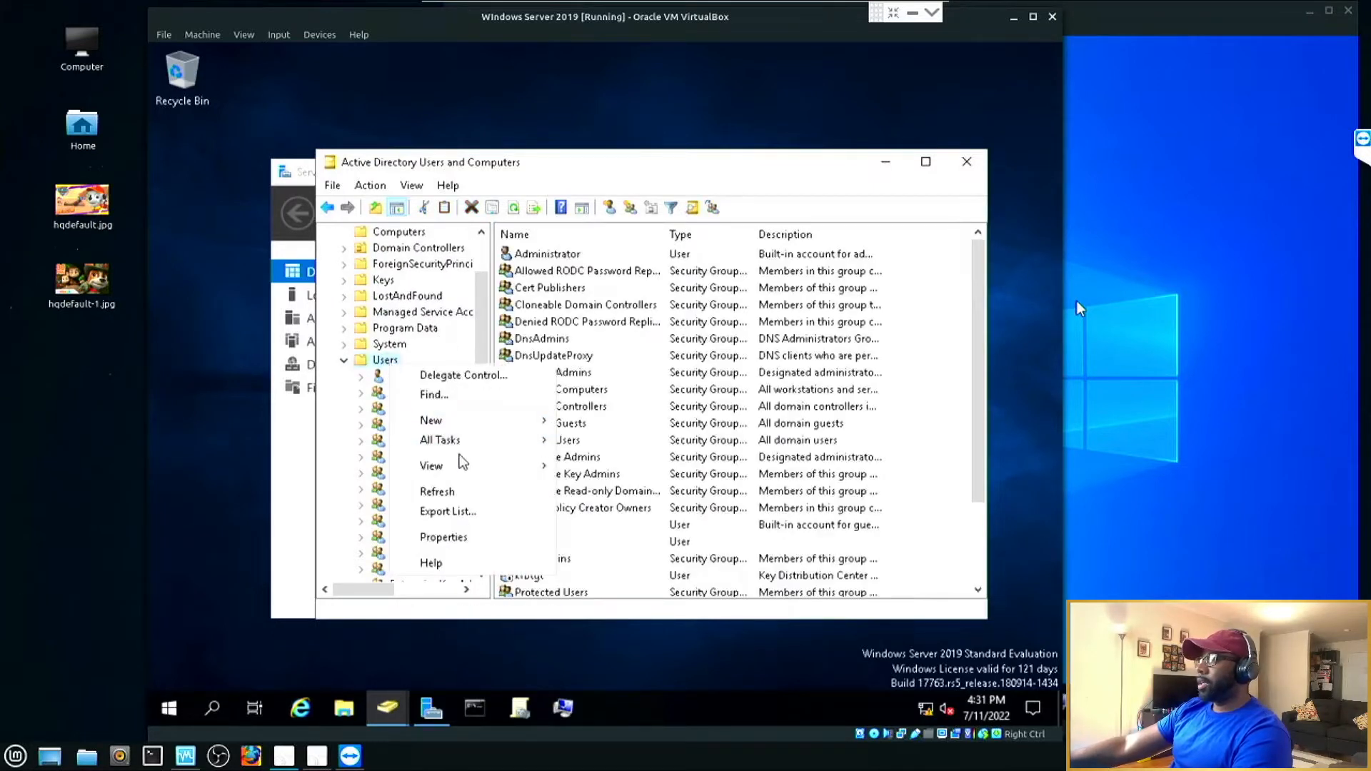
{"action": "mouse_move", "coordinate": [461, 421]}
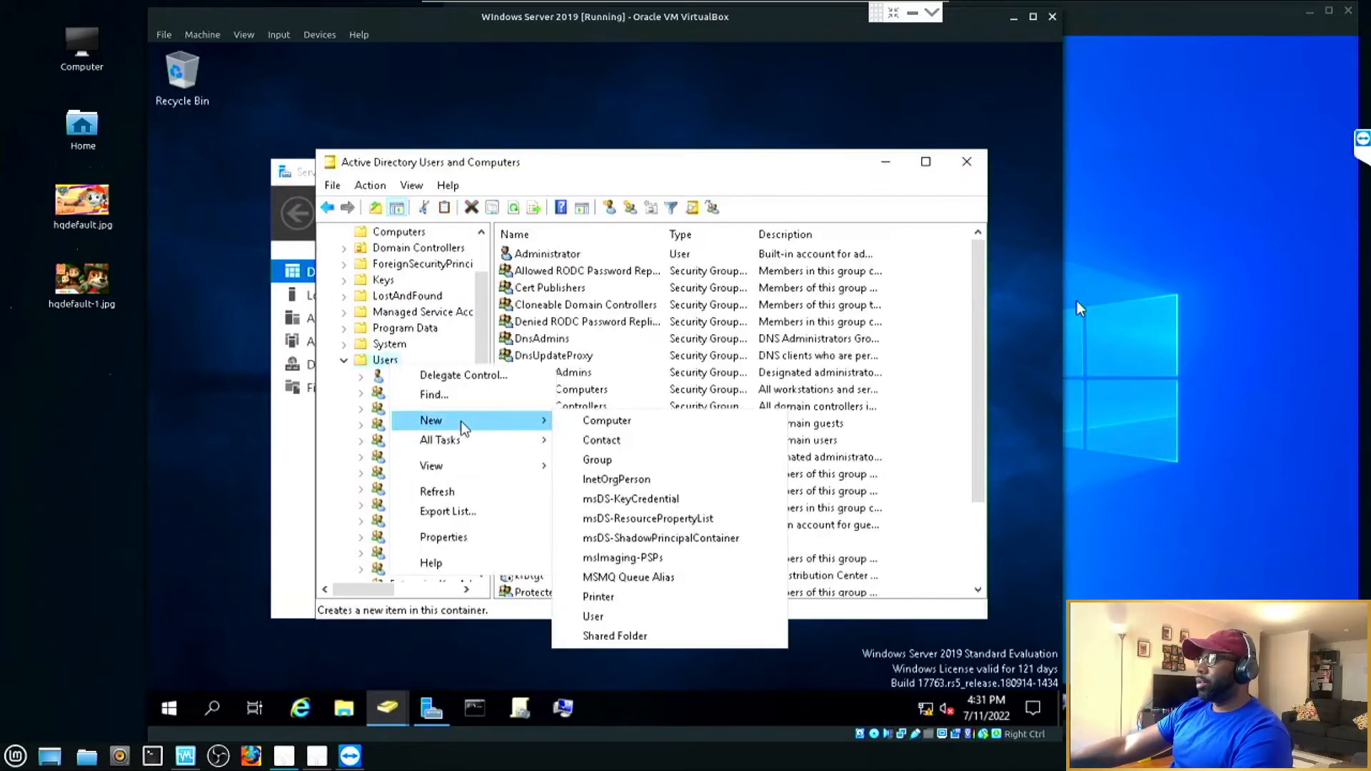
{"action": "left_click", "coordinate": [597, 460]}
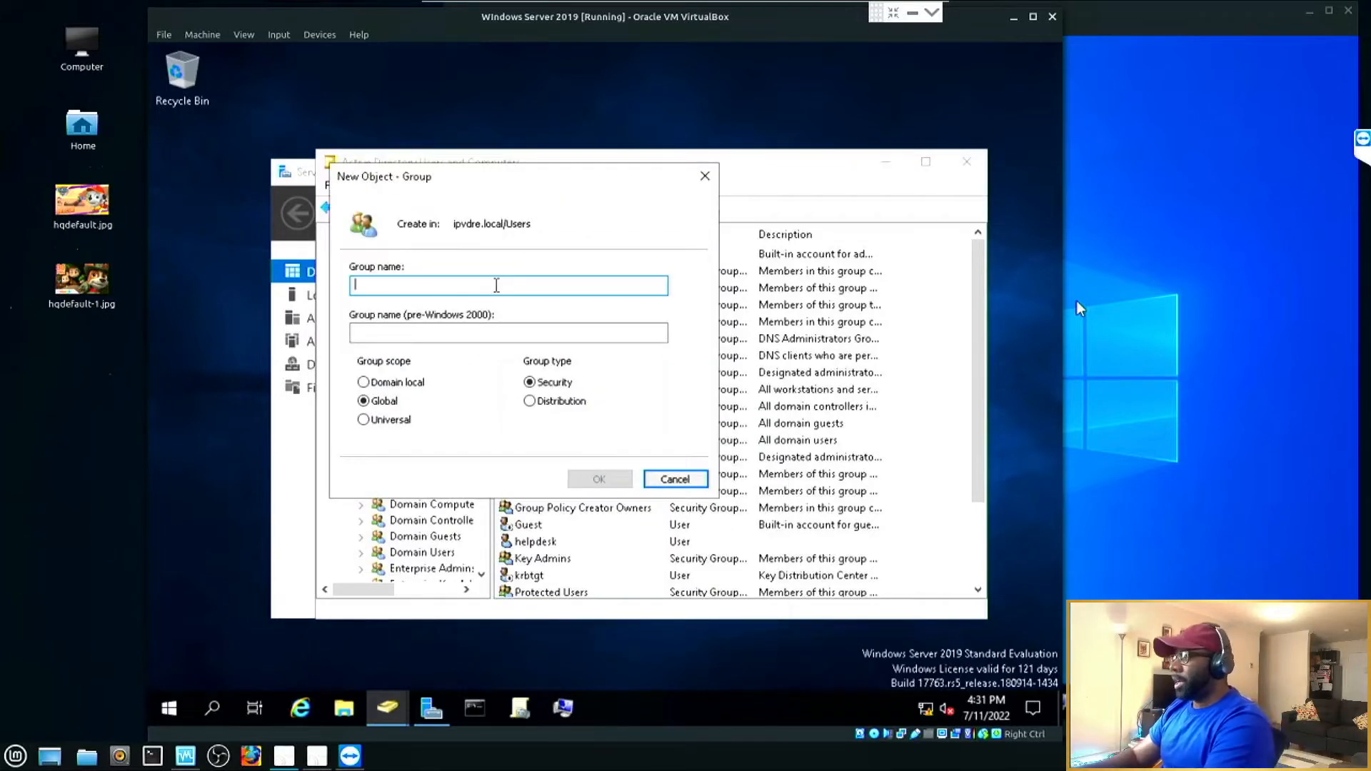
{"action": "type", "text": "IT DEPT"}
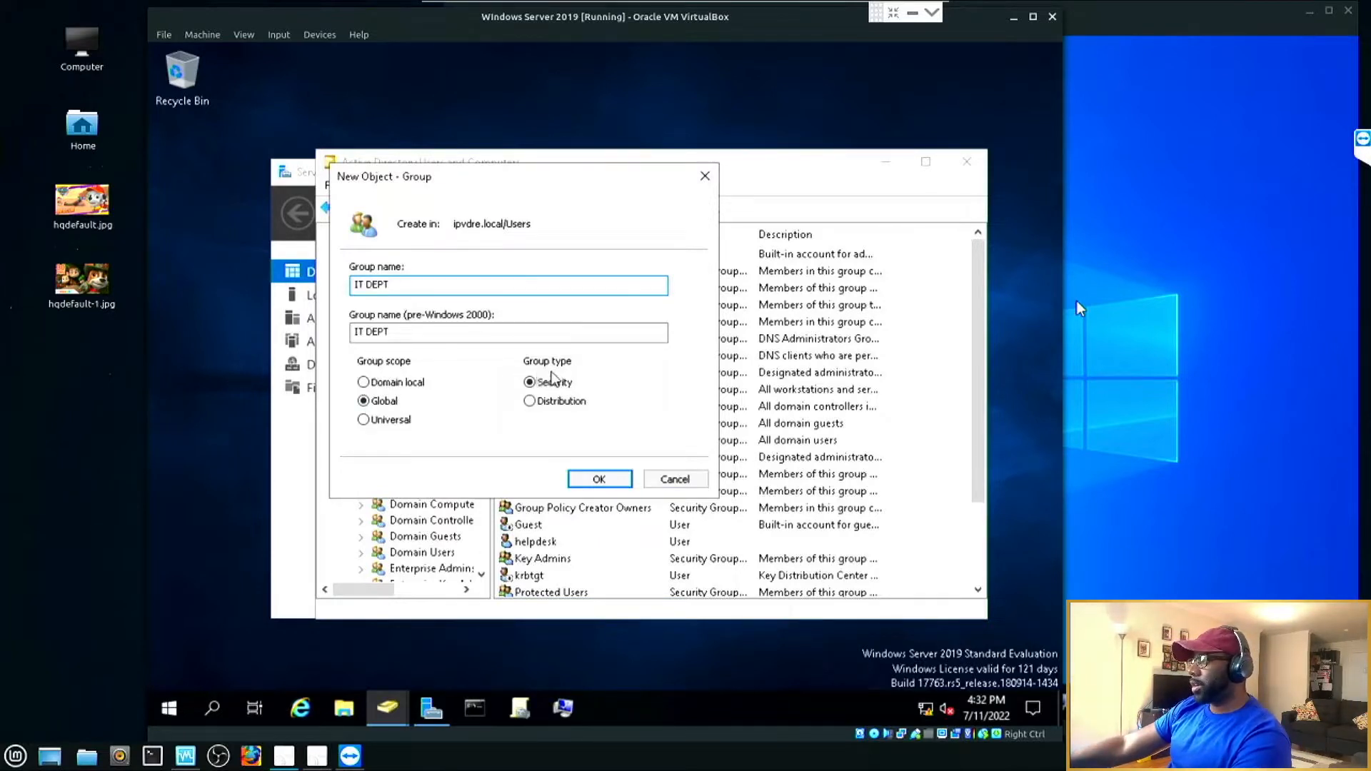
{"action": "left_click", "coordinate": [599, 479]}
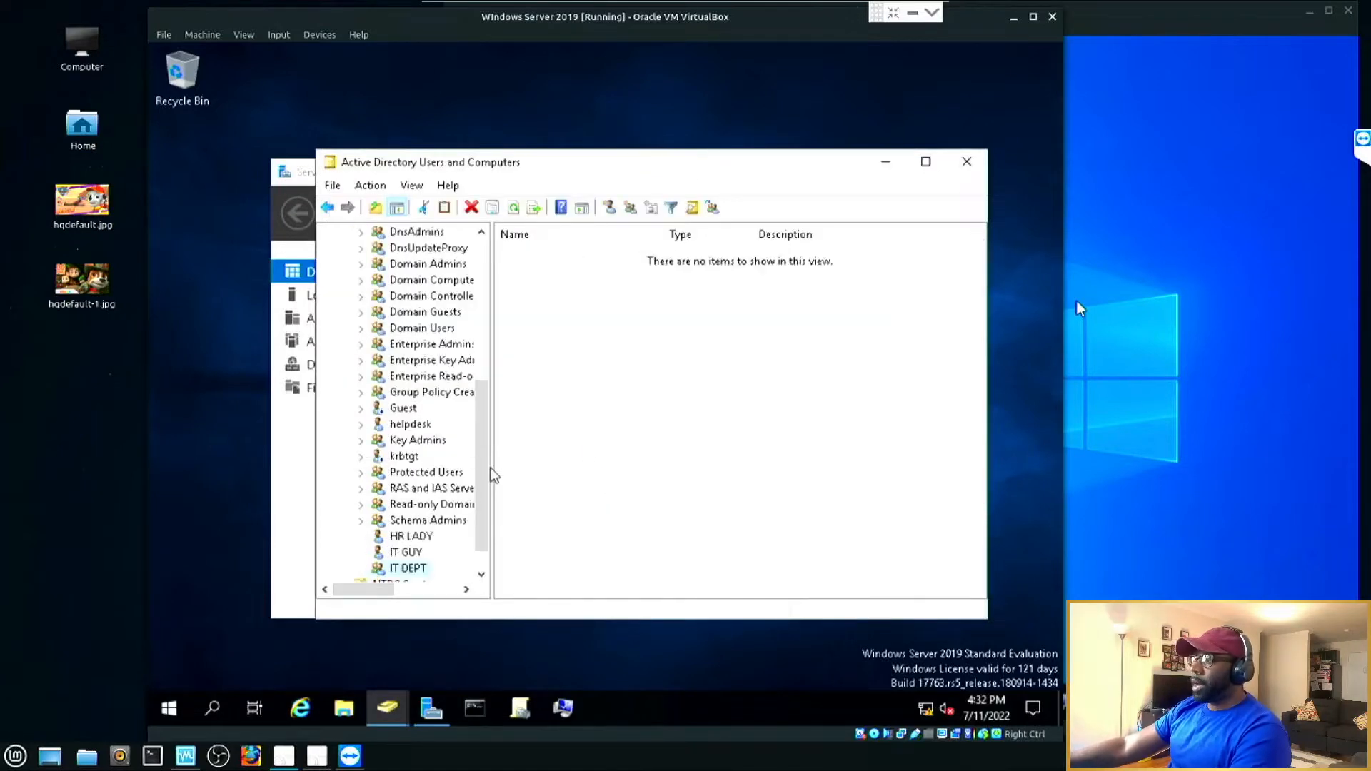
{"action": "left_click_drag", "start_coordinate": [485, 513], "coordinate": [485, 456]}
Step: Create the HR DEPT group, Global scope and Security type, in ipvdre.local/Users
{"action": "left_click", "coordinate": [385, 248]}
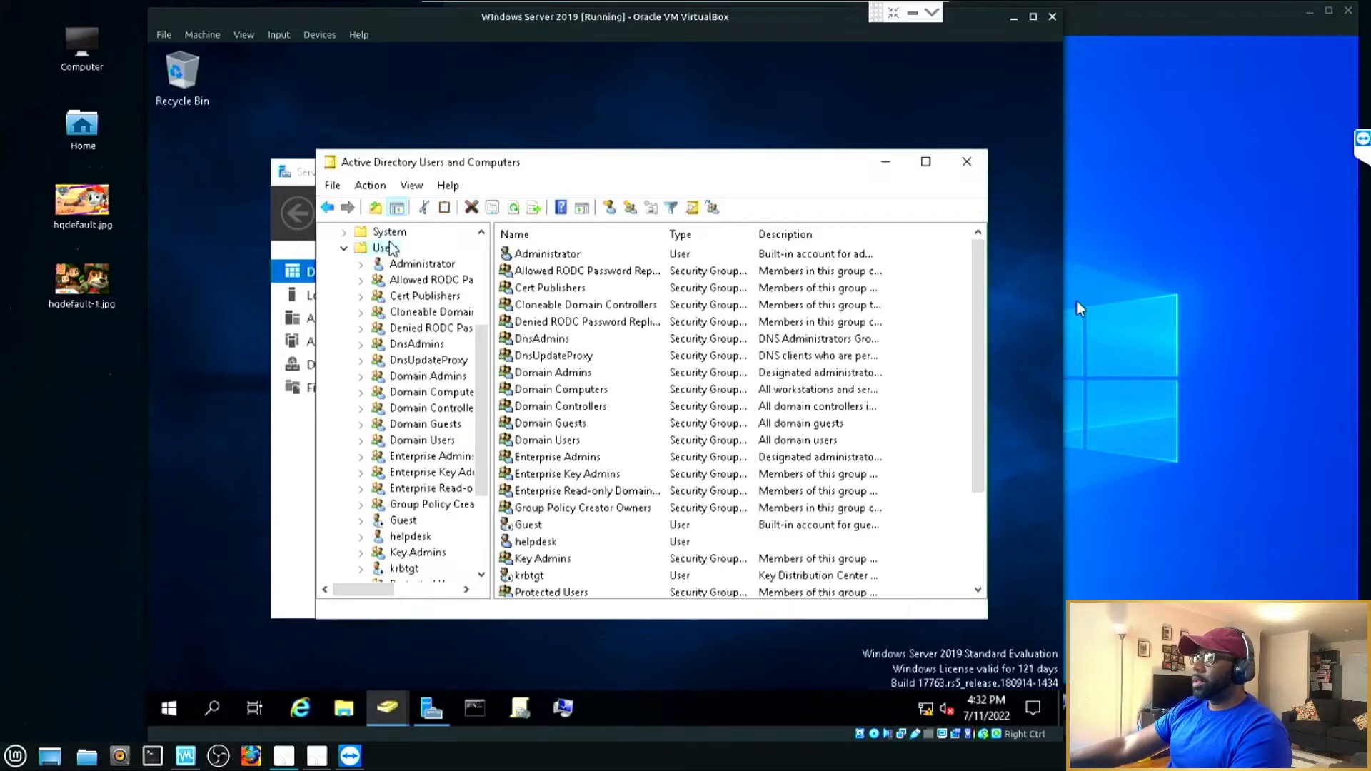
{"action": "right_click", "coordinate": [391, 248]}
{"action": "mouse_move", "coordinate": [439, 302]}
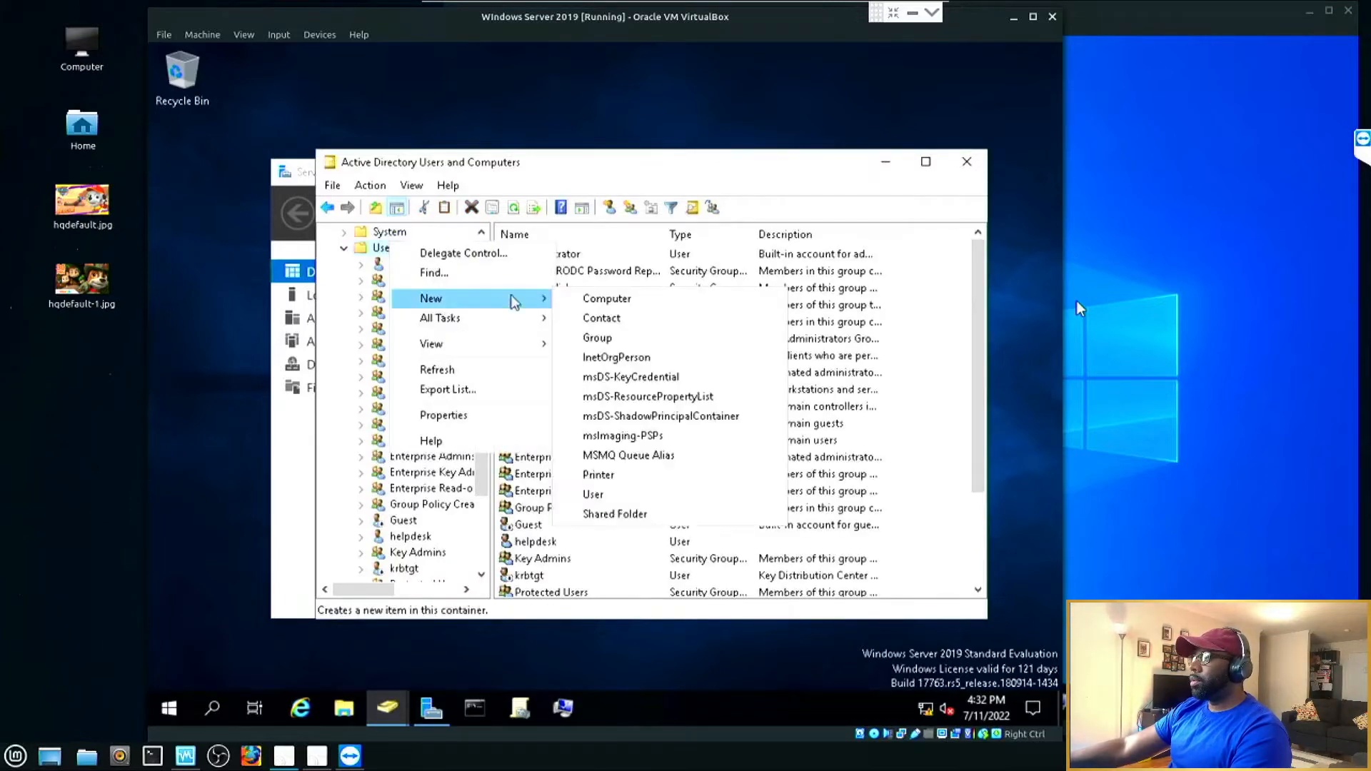
{"action": "left_click", "coordinate": [597, 339]}
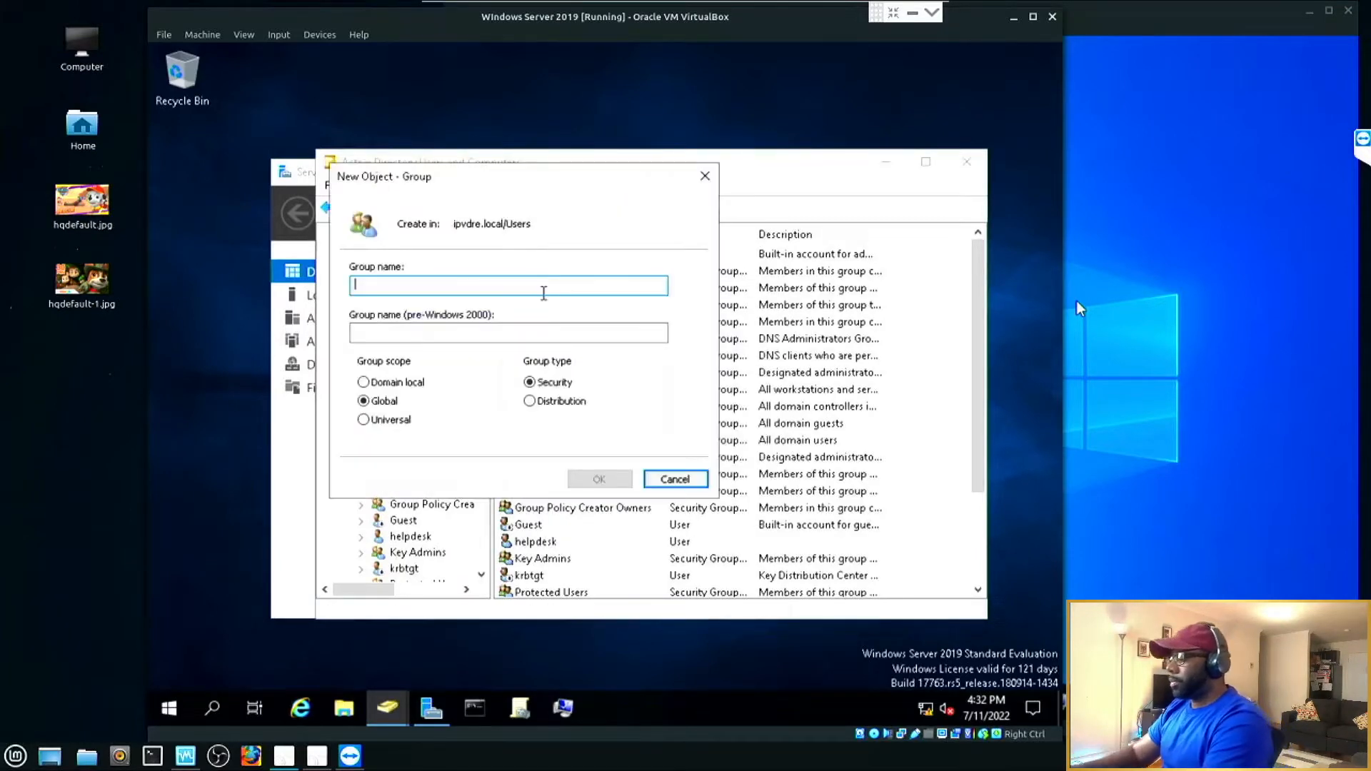
{"action": "type", "text": "HR DEPT"}
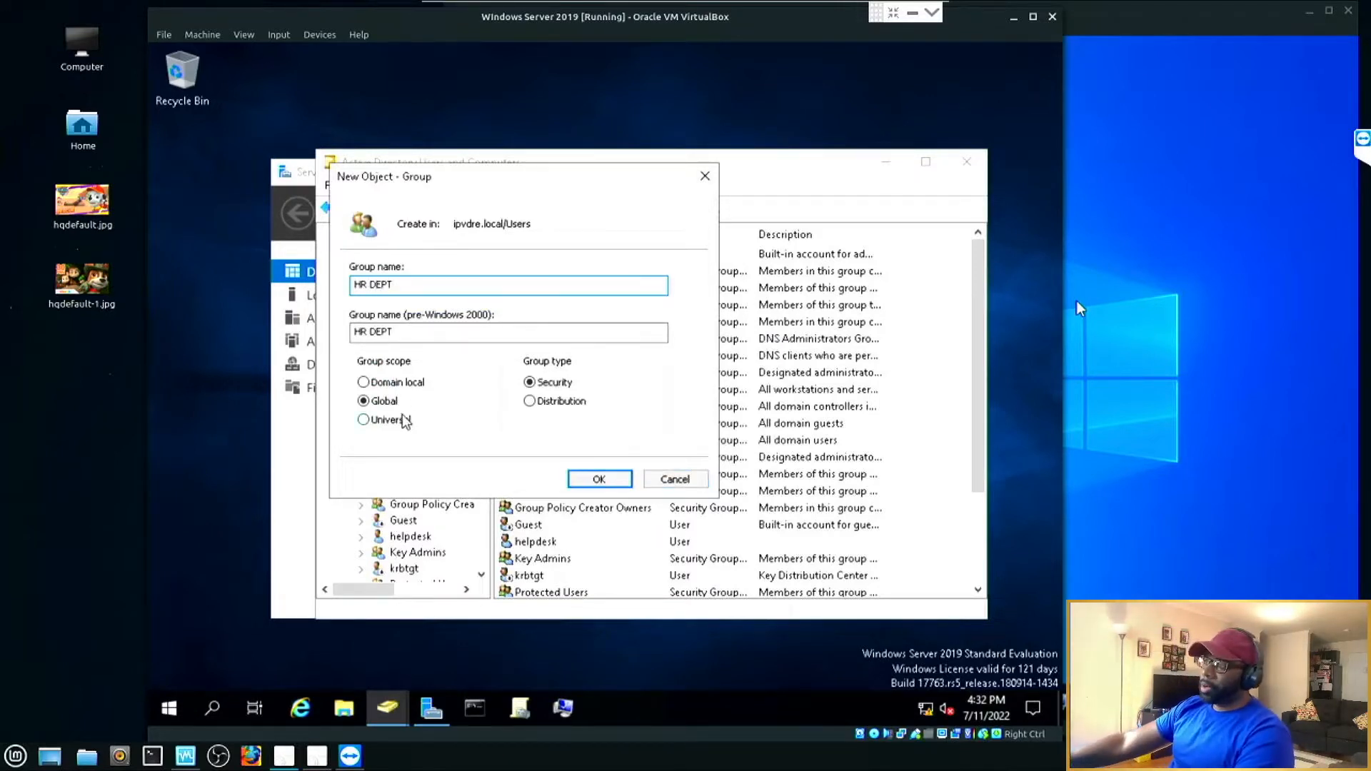
{"action": "left_click", "coordinate": [600, 479]}
{"action": "left_click_drag", "start_coordinate": [480, 496], "coordinate": [483, 520]}
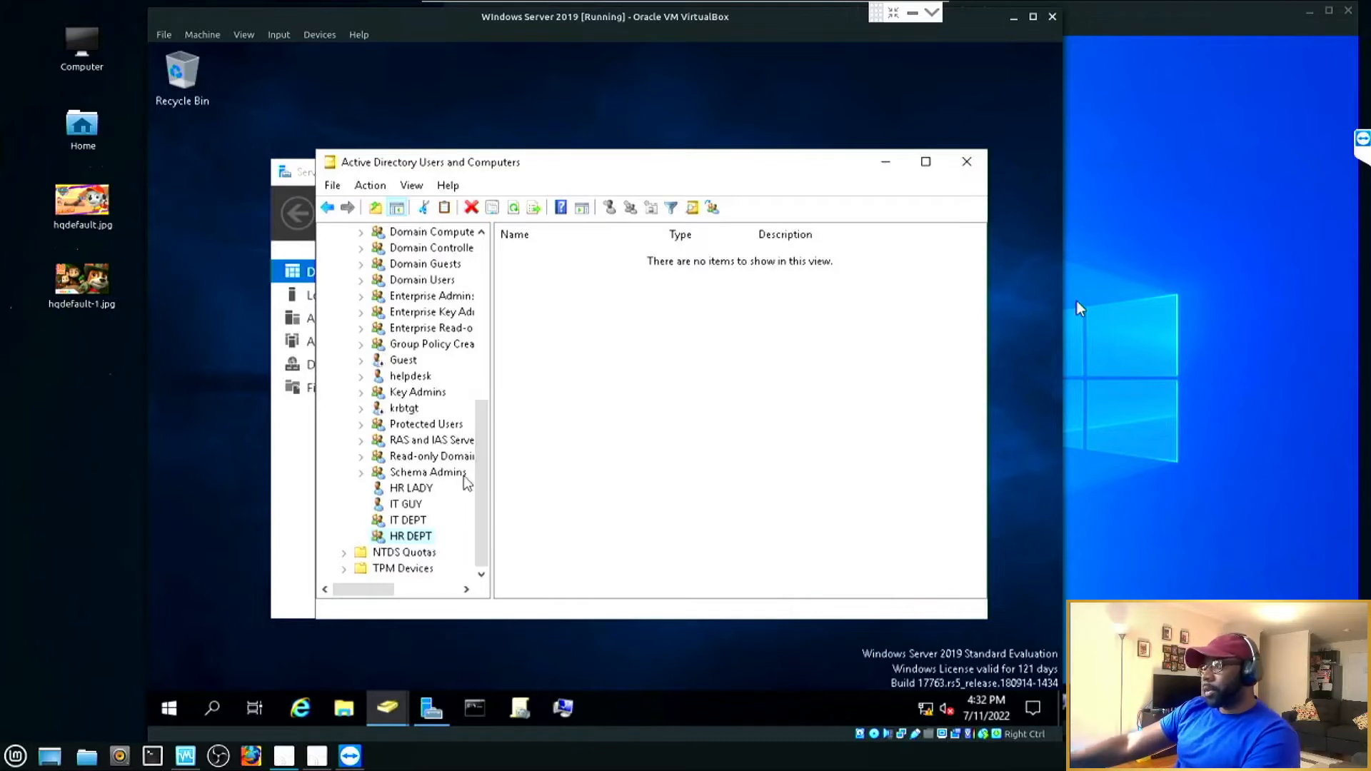
{"action": "right_click", "coordinate": [414, 504]}
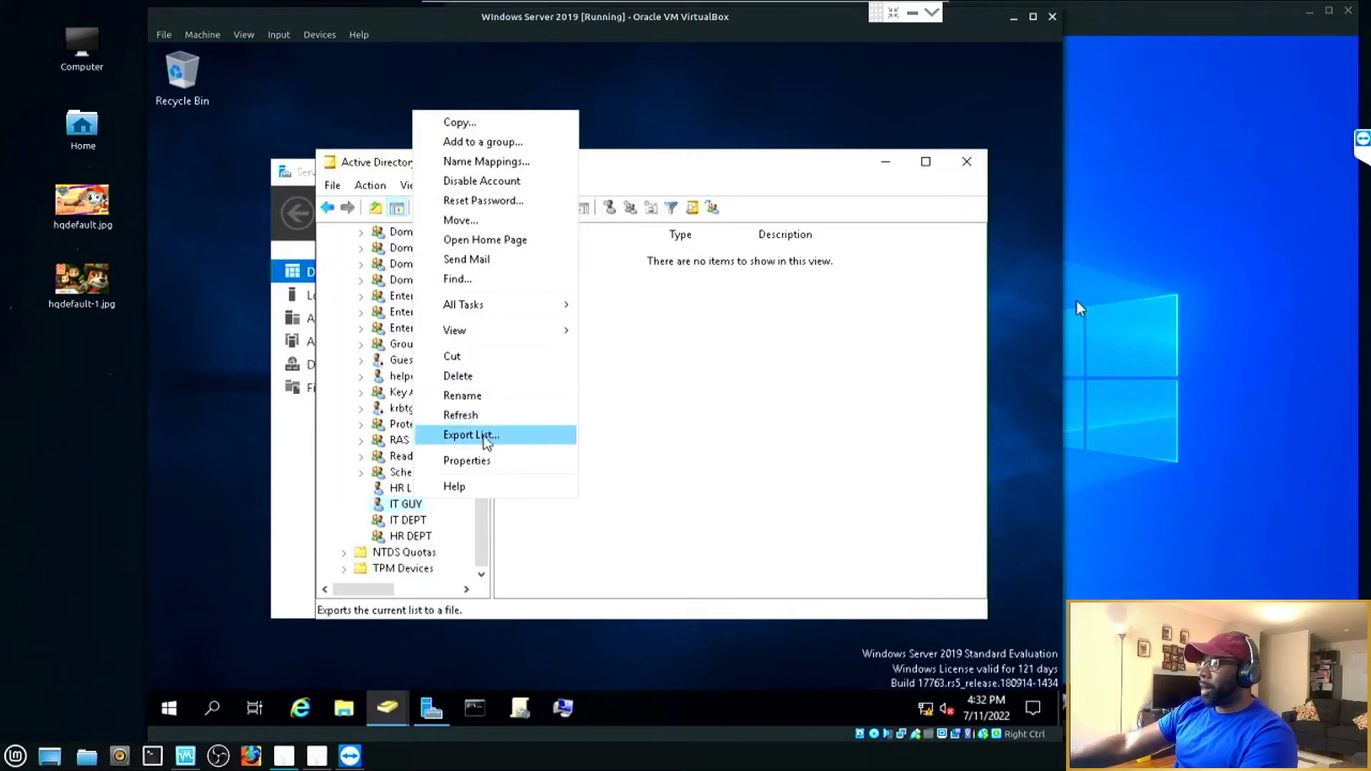
{"action": "left_click", "coordinate": [487, 463]}
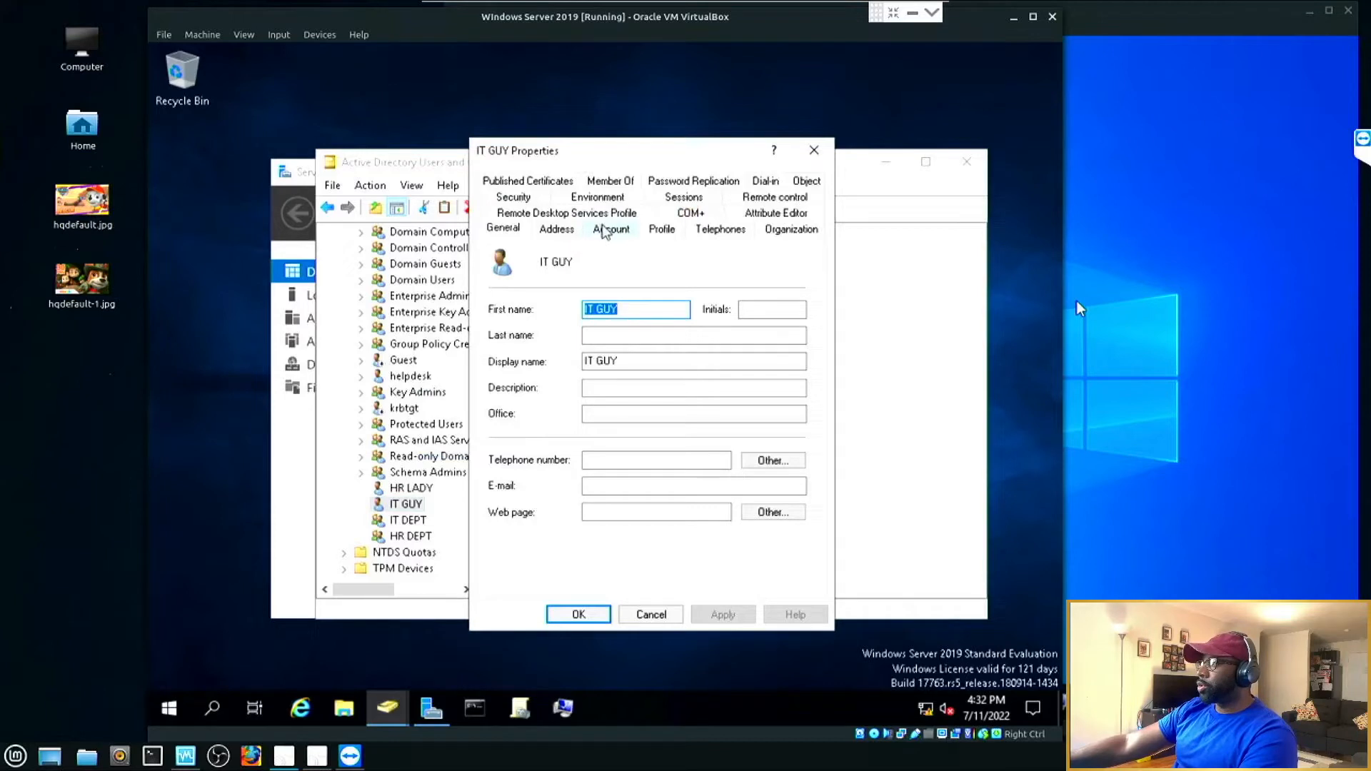
{"action": "left_click", "coordinate": [643, 614]}
{"action": "left_click", "coordinate": [408, 521]}
{"action": "right_click", "coordinate": [408, 521]}
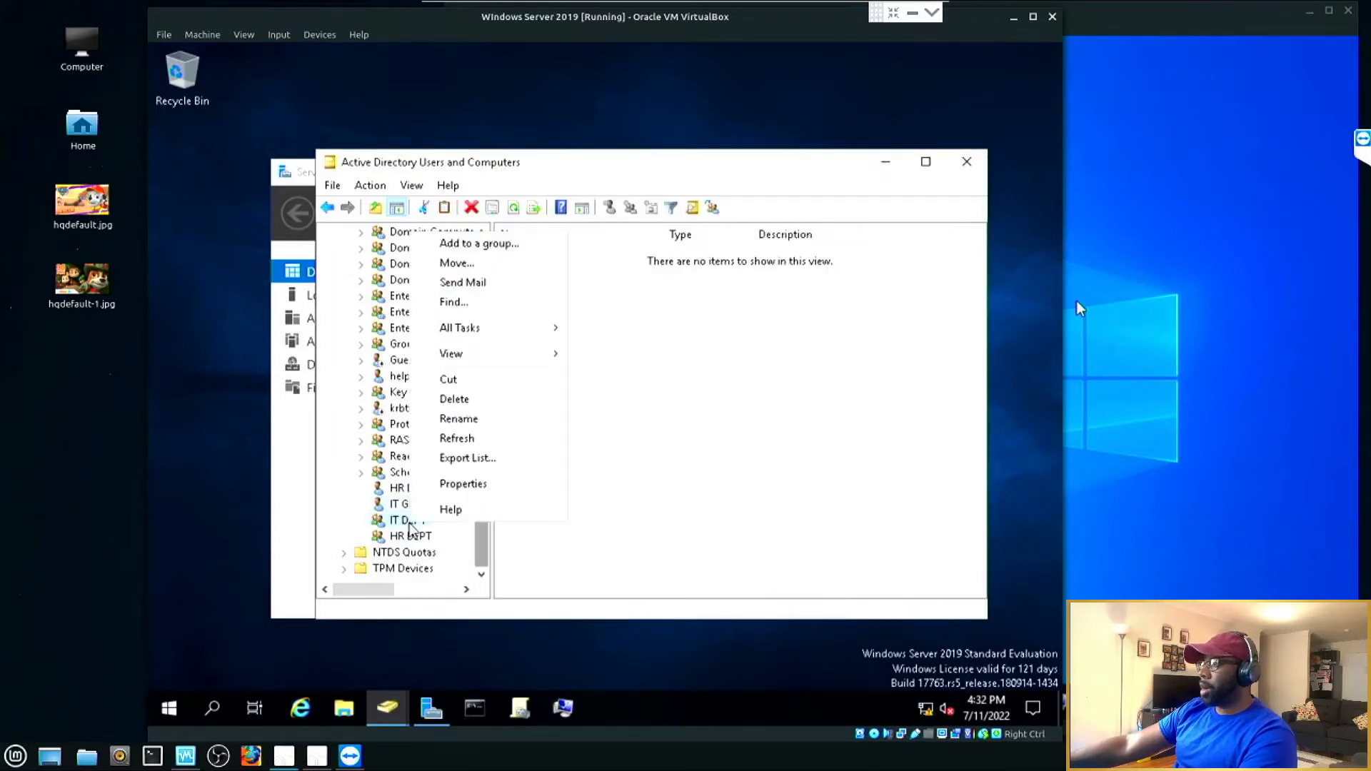
Step: Add IT GUY and HELPDESK to IT DEPT's members and apply the change
{"action": "left_click", "coordinate": [453, 481]}
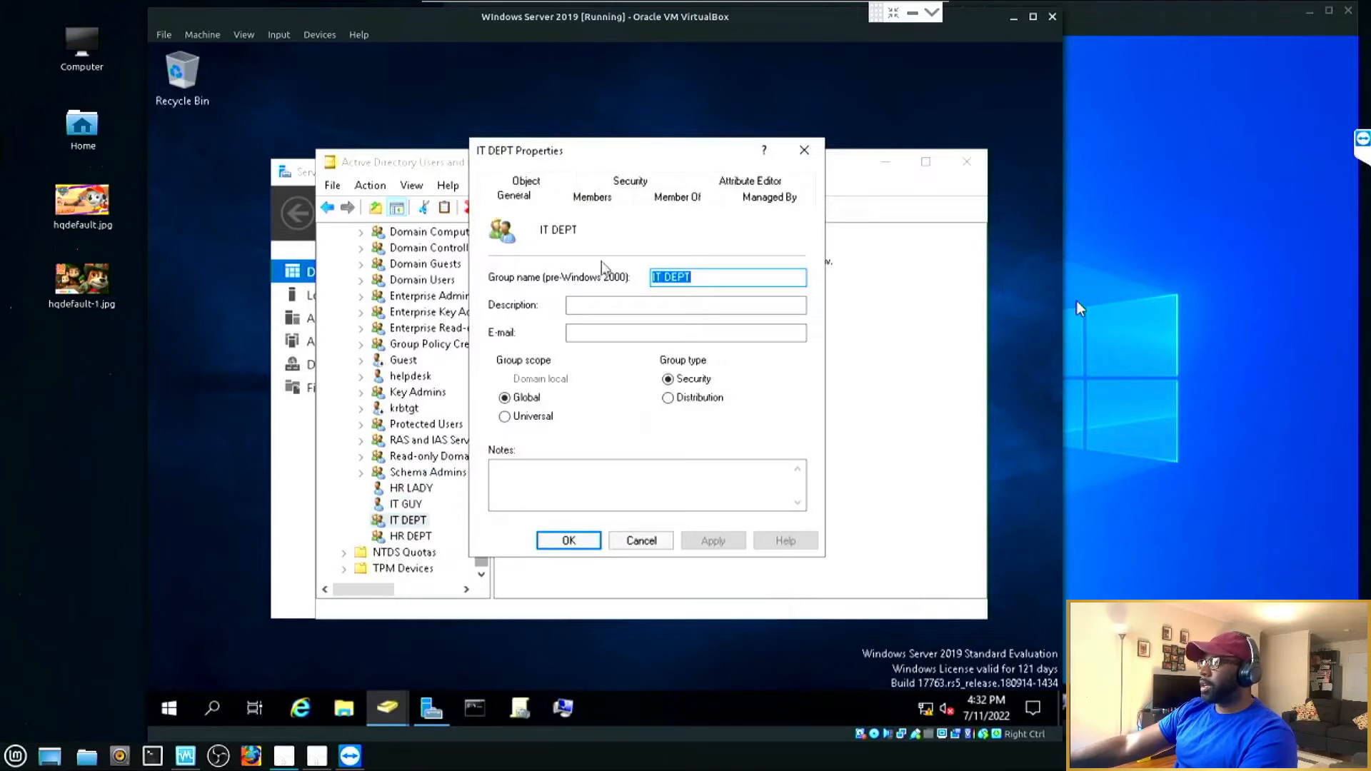
{"action": "left_click", "coordinate": [592, 203]}
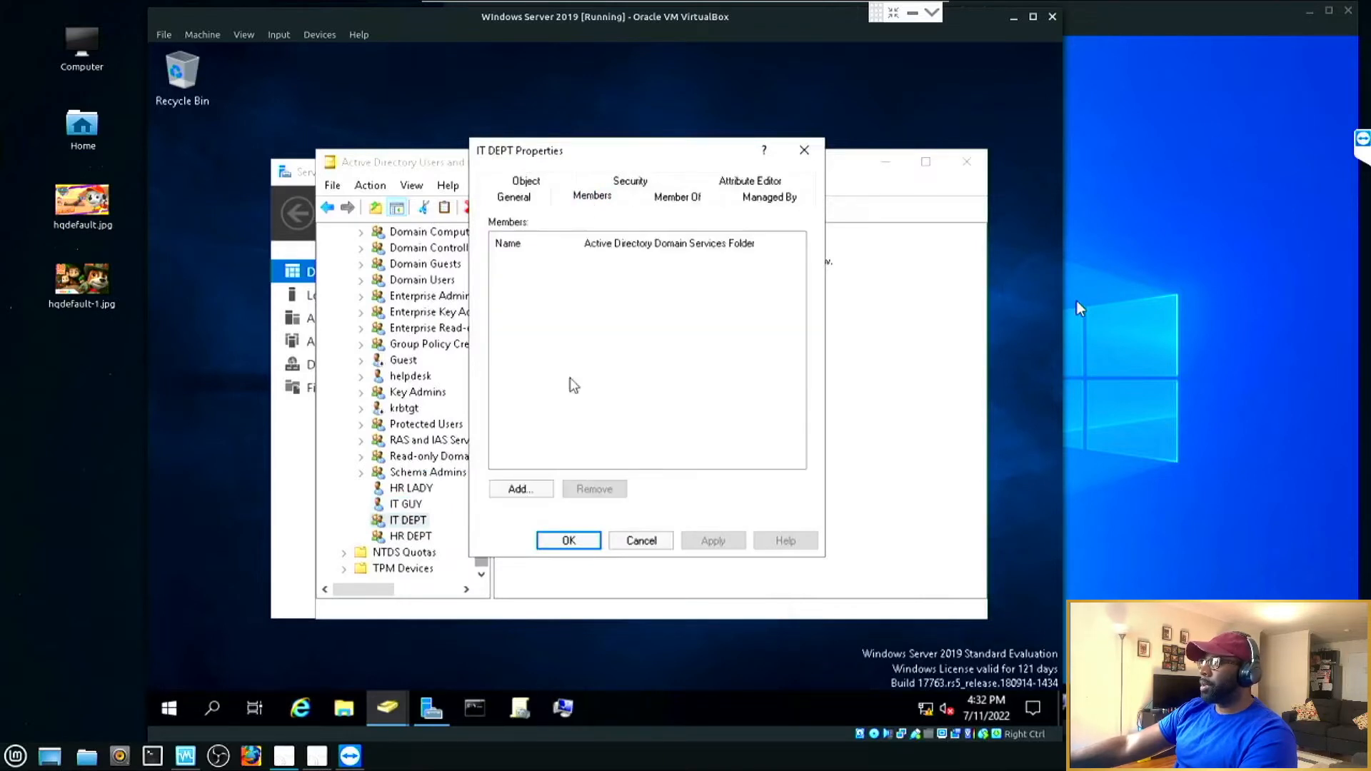
{"action": "left_click", "coordinate": [520, 488]}
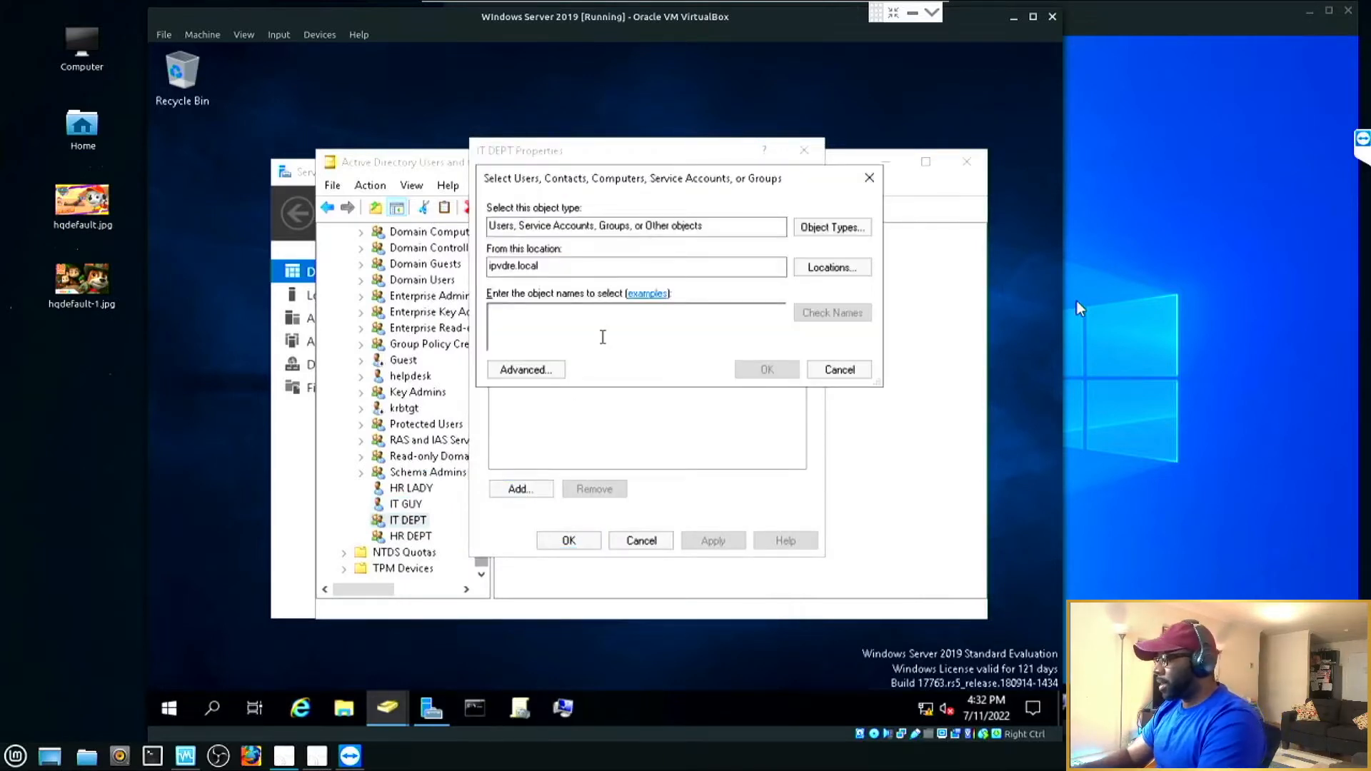
{"action": "type", "text": "IT GUY"}
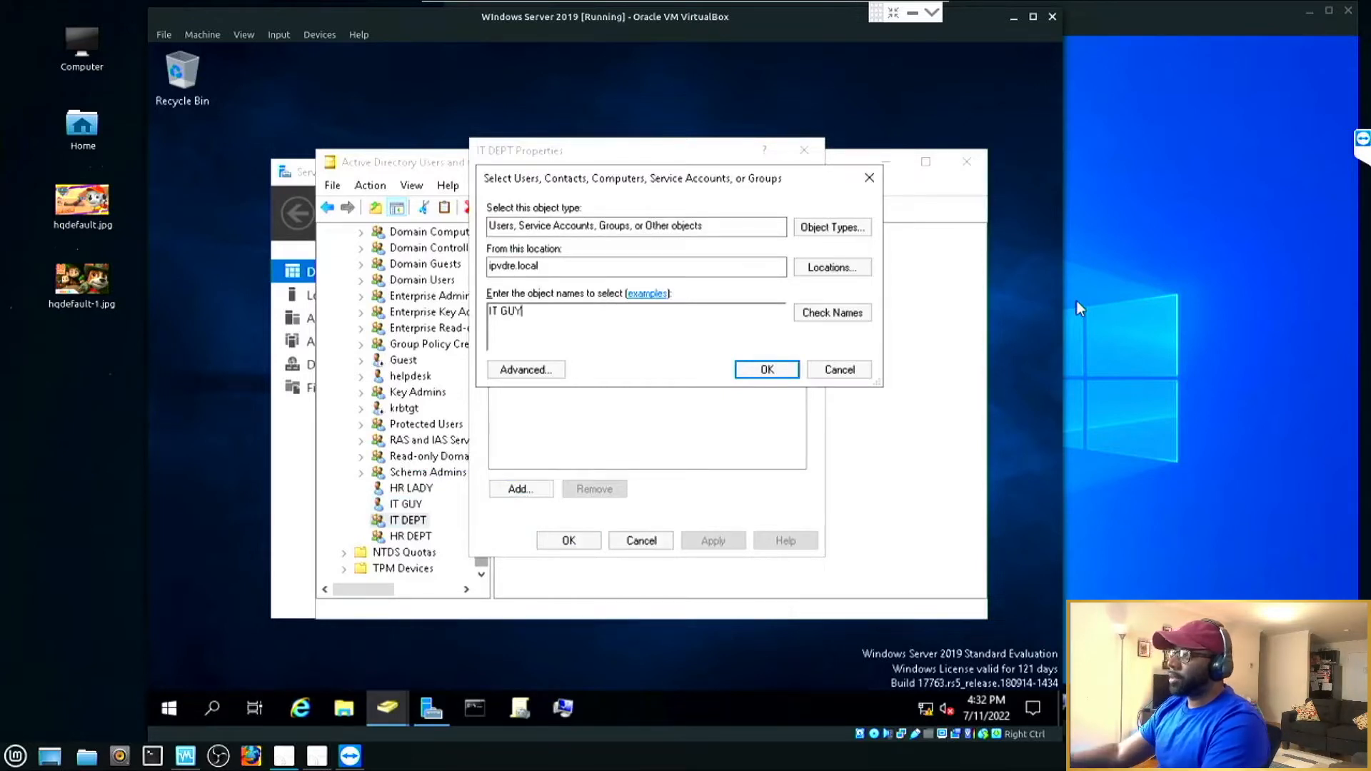
{"action": "left_click", "coordinate": [766, 369]}
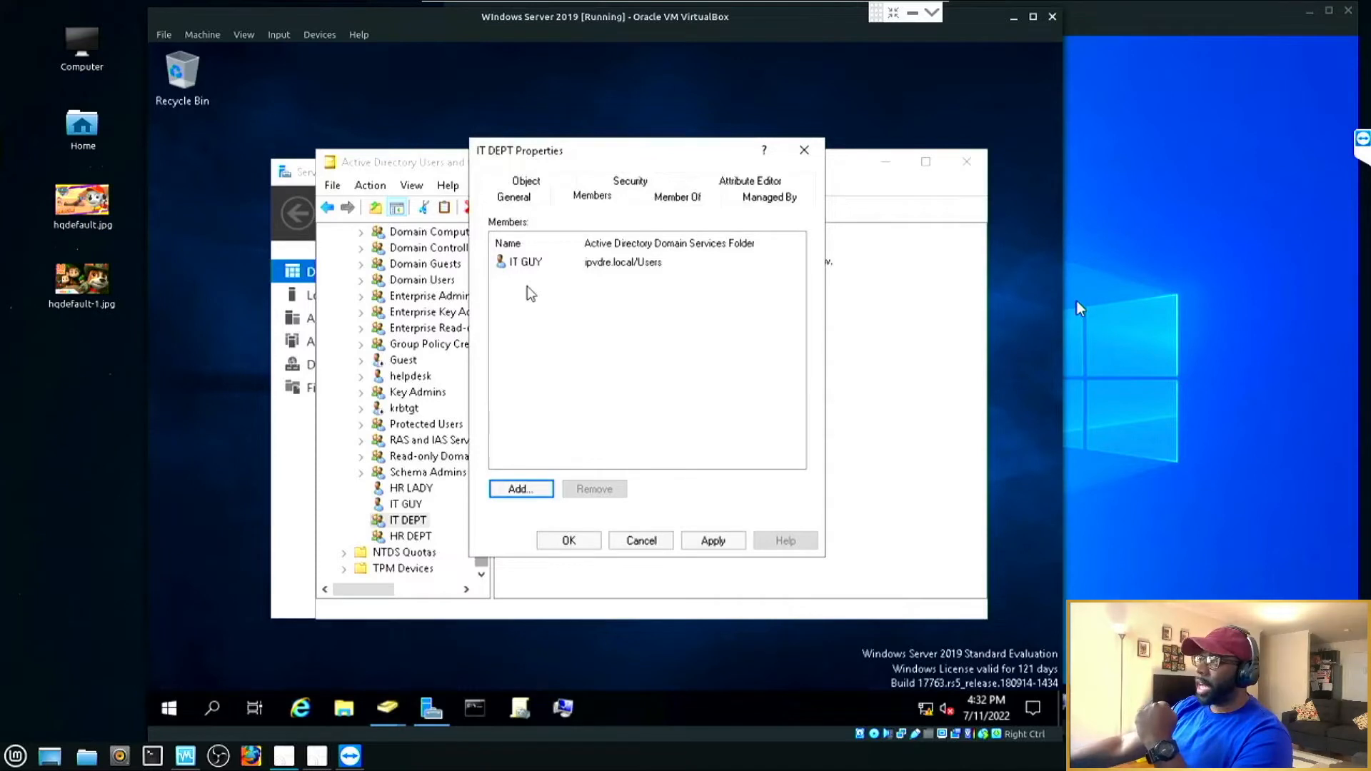
{"action": "left_click", "coordinate": [529, 487]}
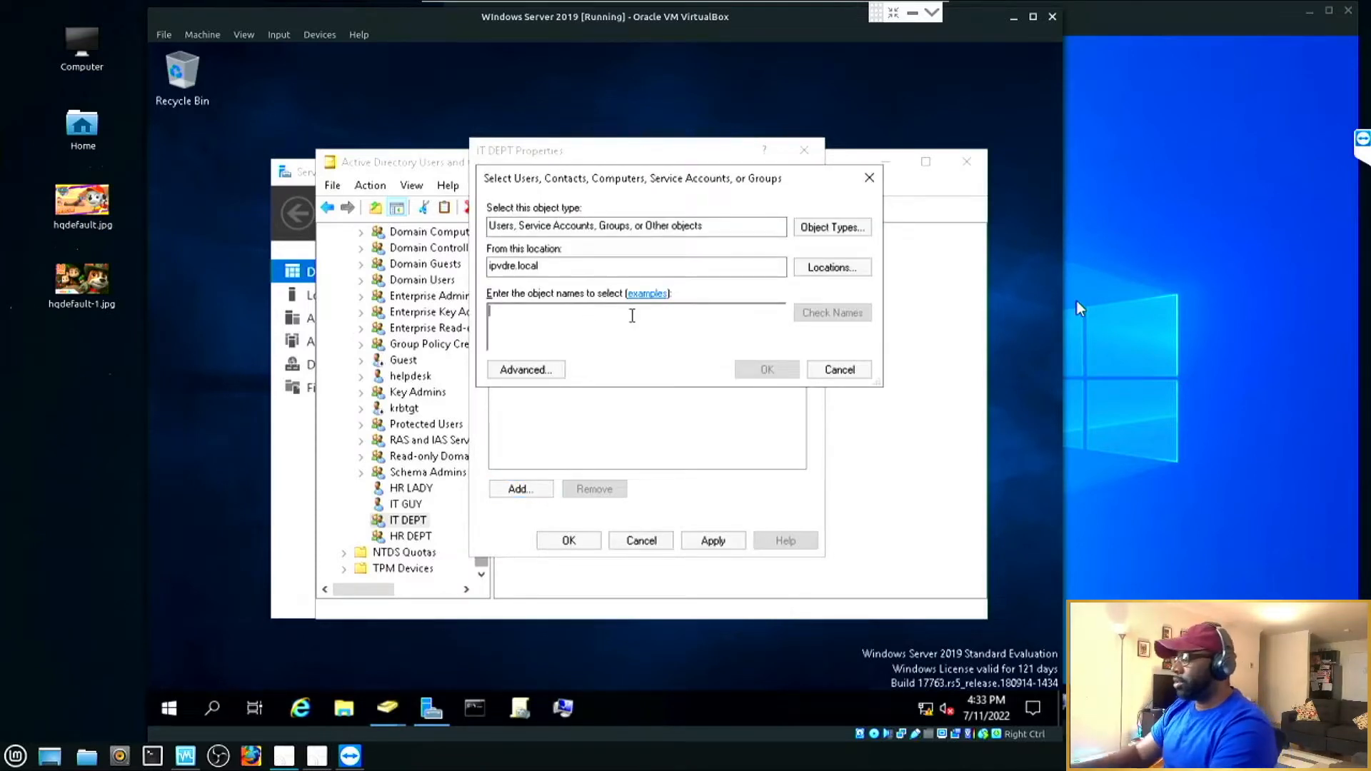
{"action": "type", "text": "HELPDESK"}
{"action": "key", "text": "Return"}
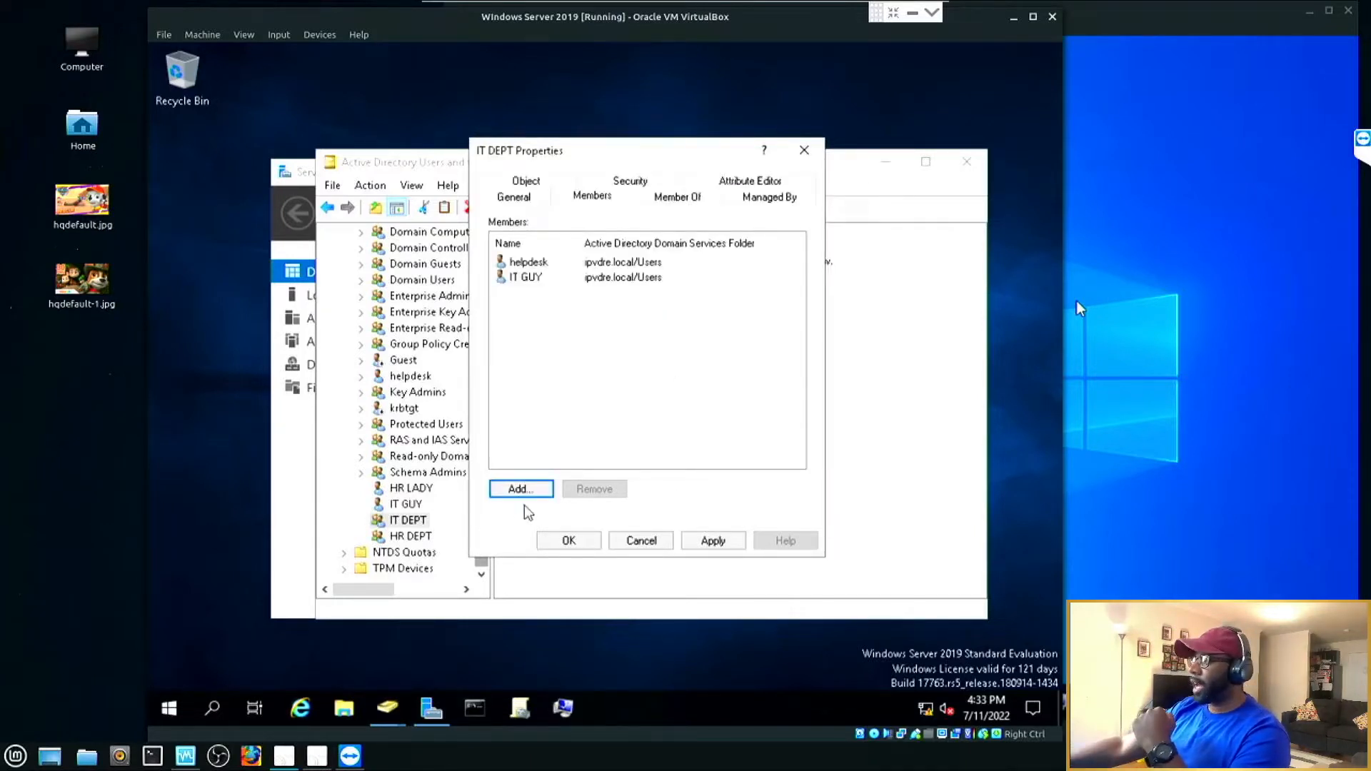
{"action": "left_click", "coordinate": [712, 541]}
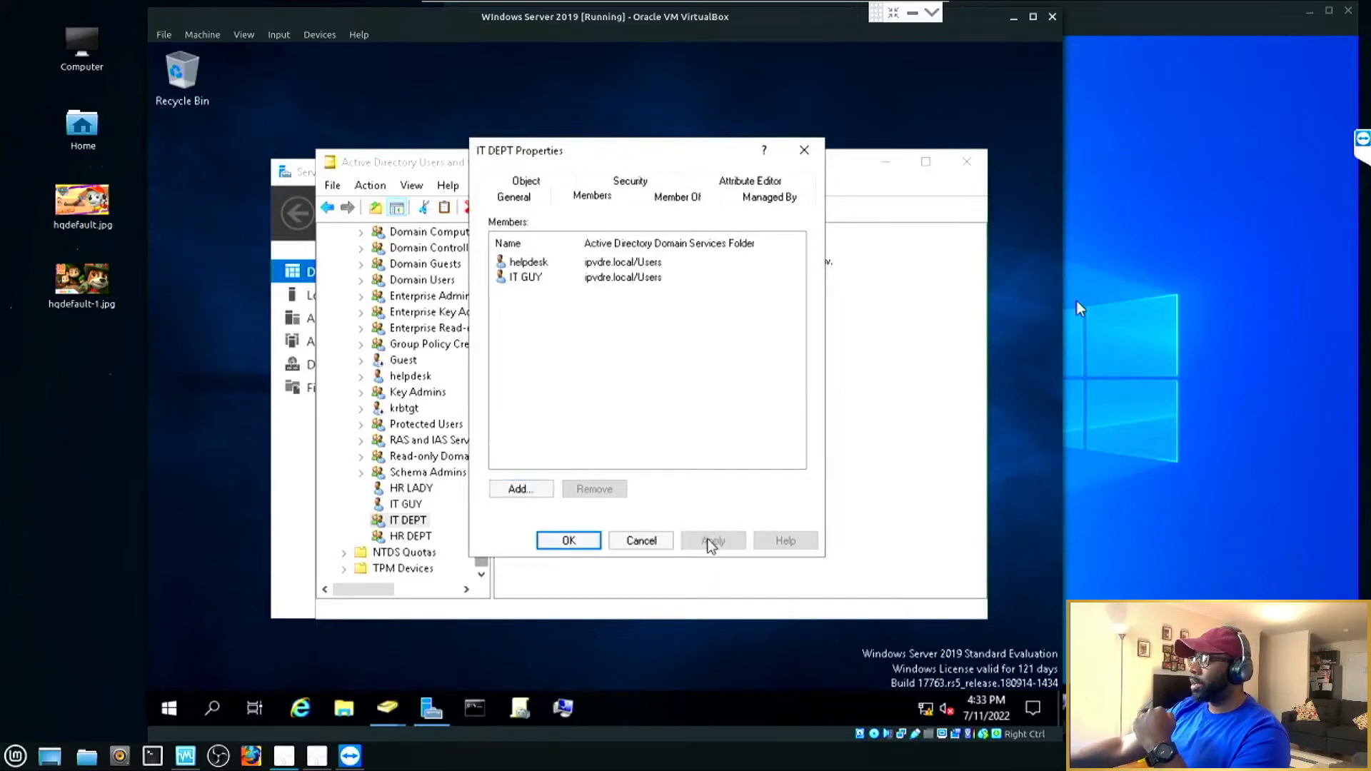
{"action": "left_click", "coordinate": [568, 541]}
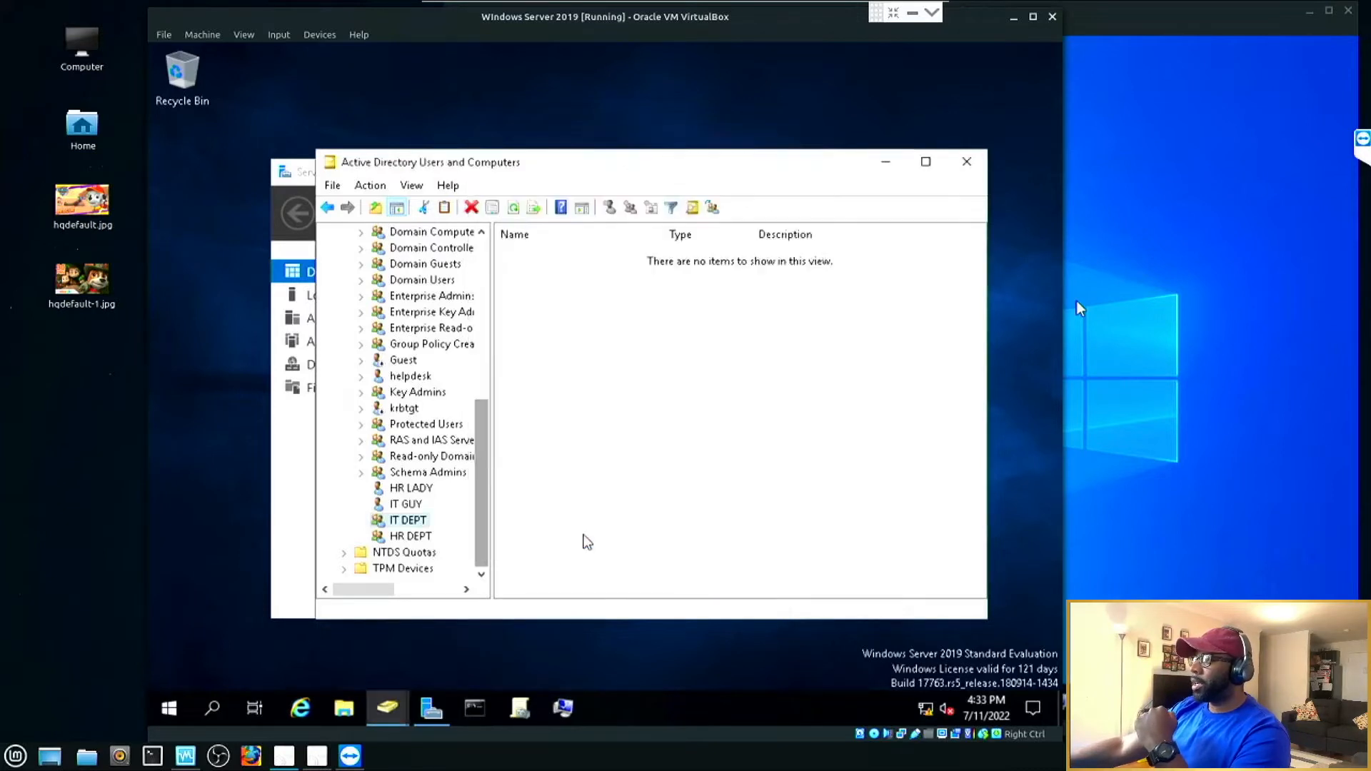
Step: Add HR LADY to the HR DEPT group, checking the group name resolves
{"action": "right_click", "coordinate": [417, 489]}
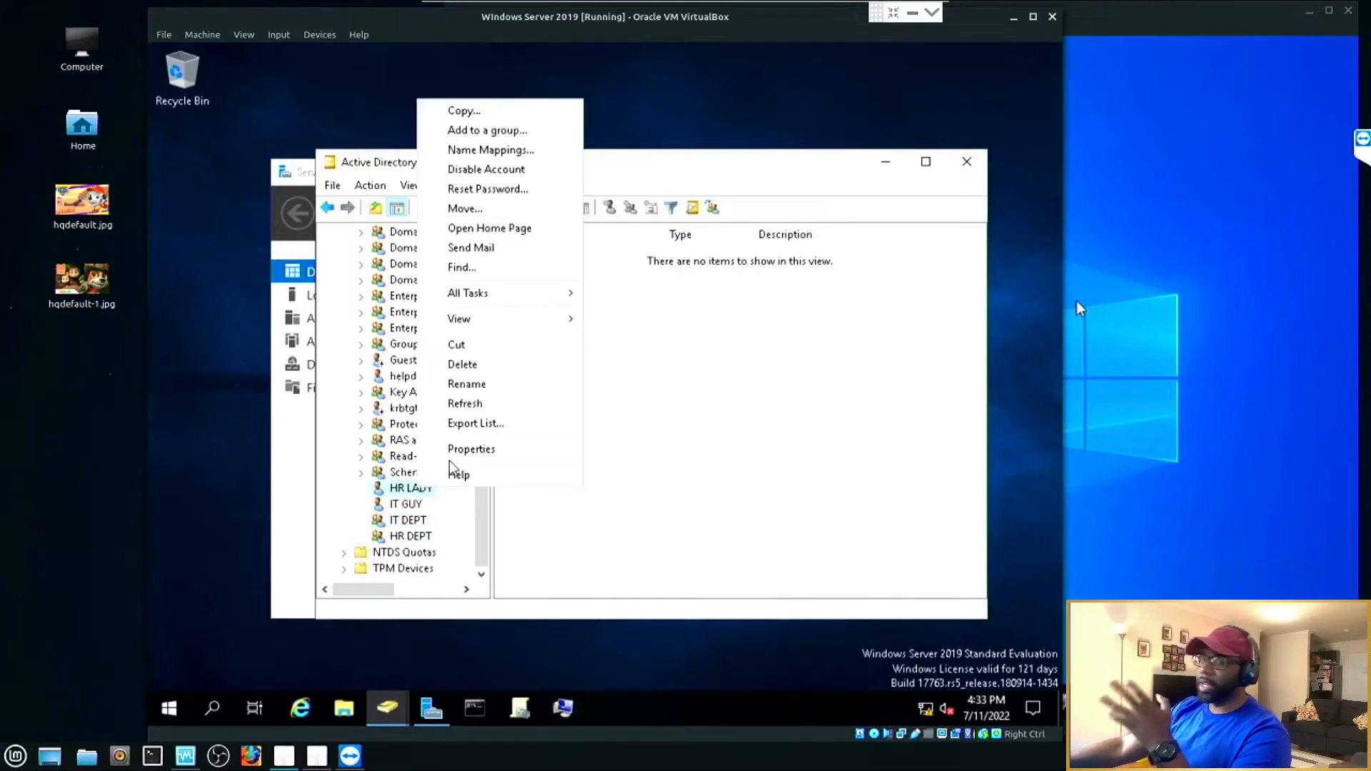
{"action": "left_click", "coordinate": [506, 130]}
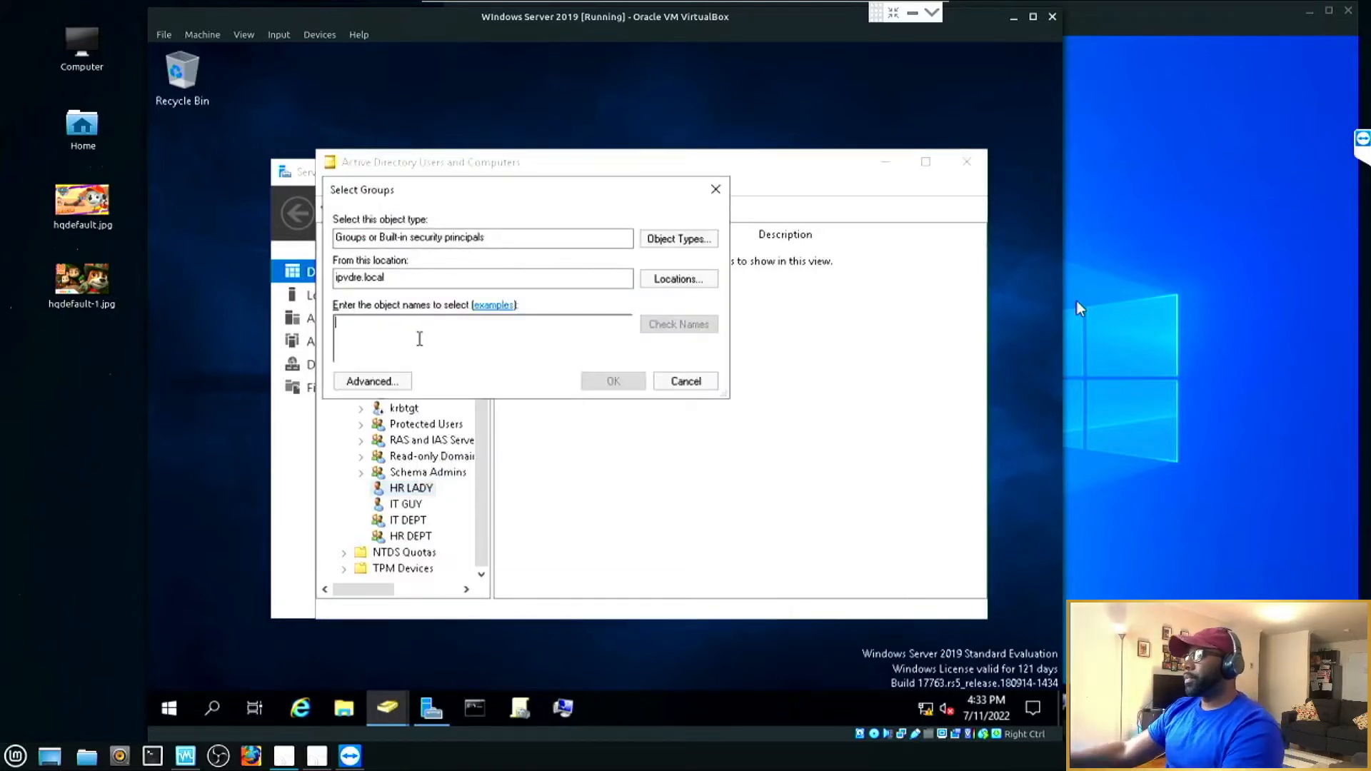
{"action": "type", "text": "hr"}
{"action": "key", "text": "BackSpace"}
{"action": "type", "text": "HR DEPT"}
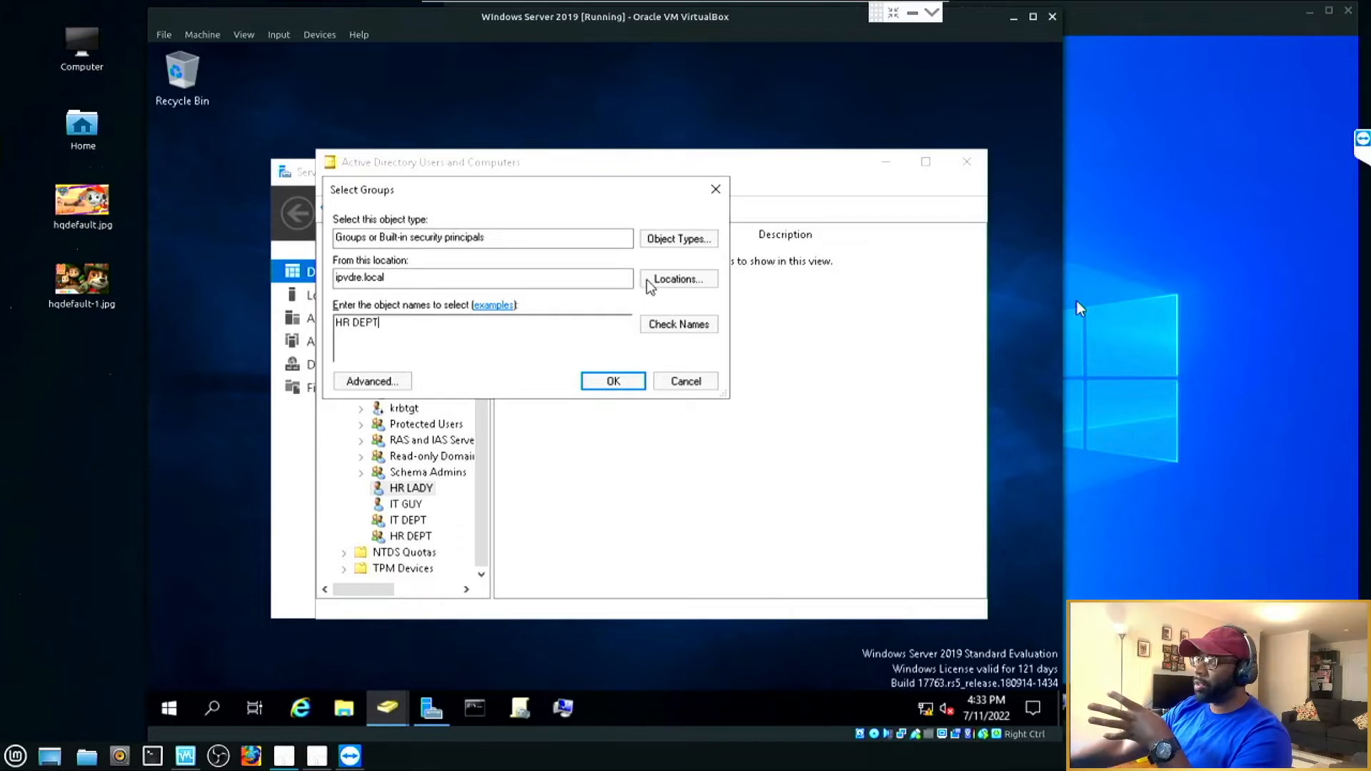
{"action": "left_click", "coordinate": [675, 325]}
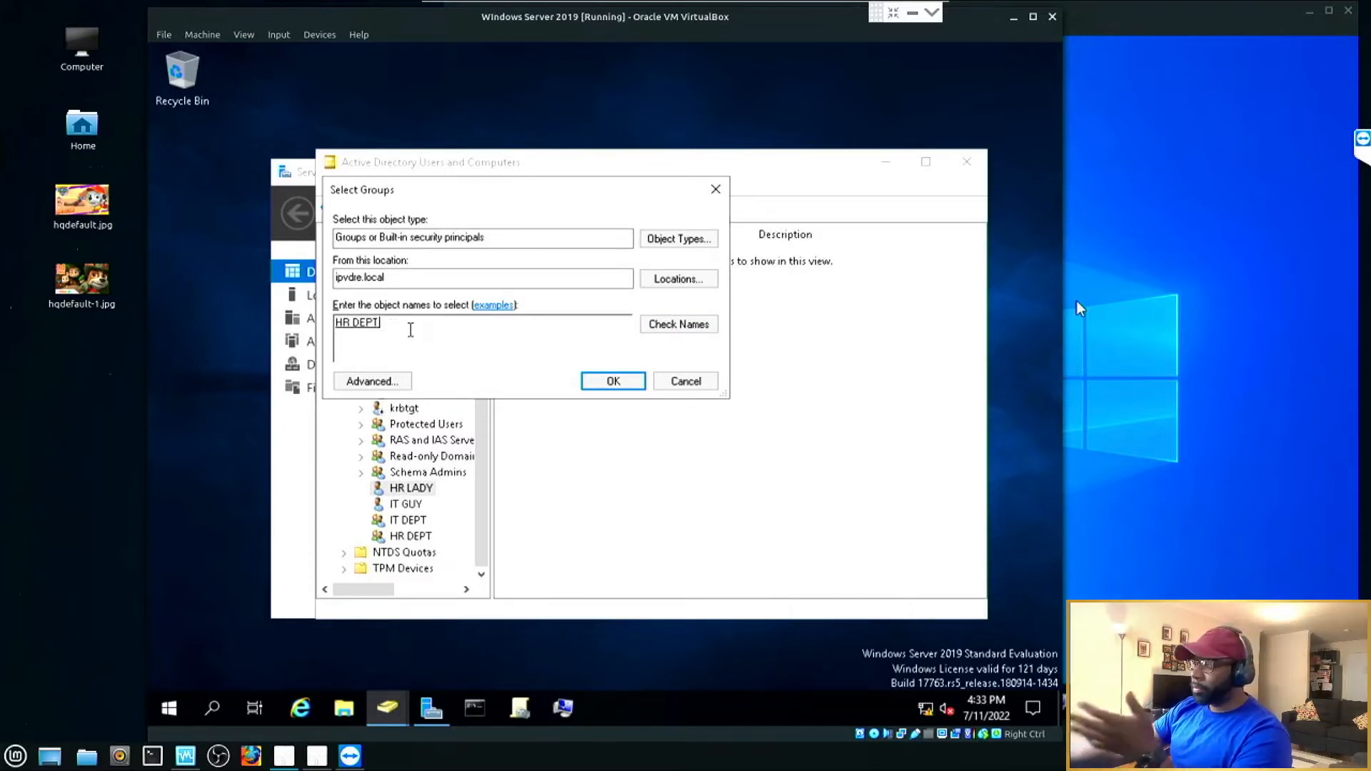
{"action": "left_click", "coordinate": [611, 382]}
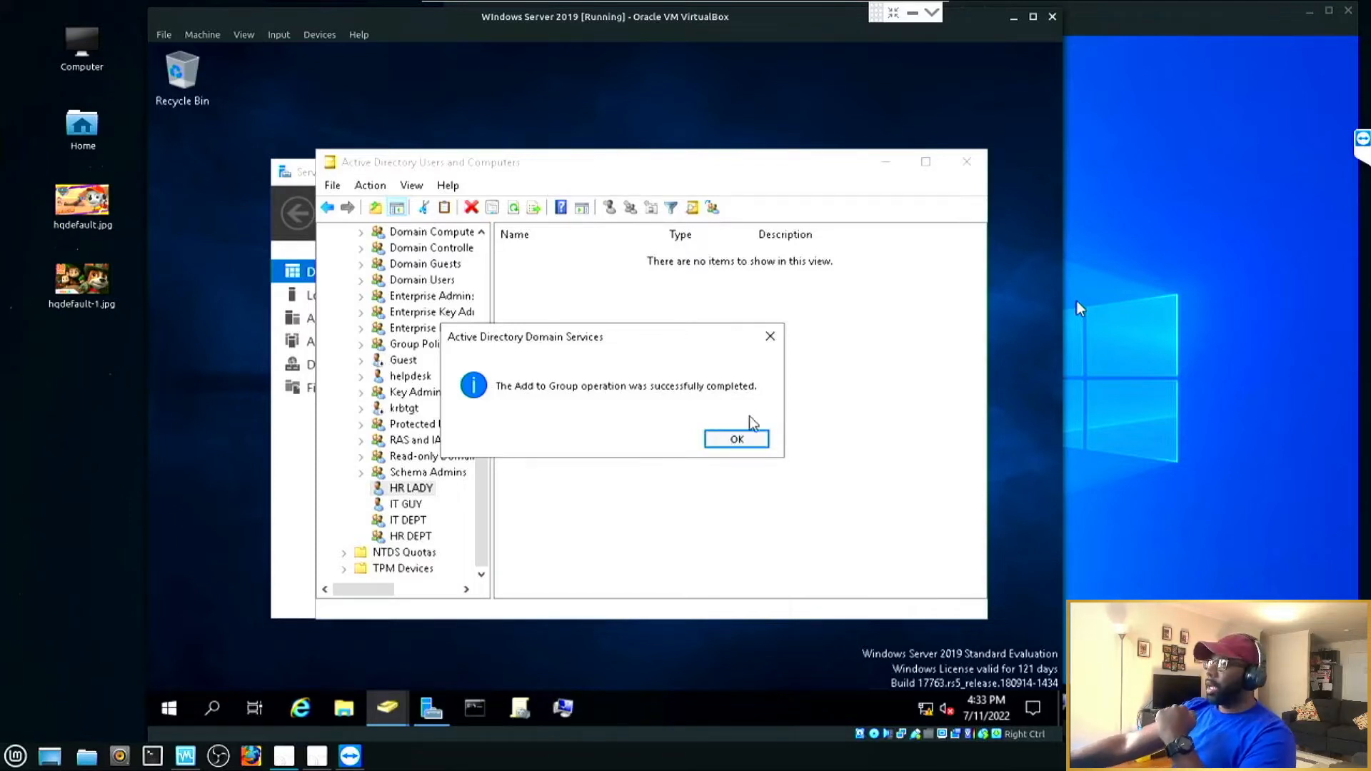
{"action": "left_click", "coordinate": [737, 440]}
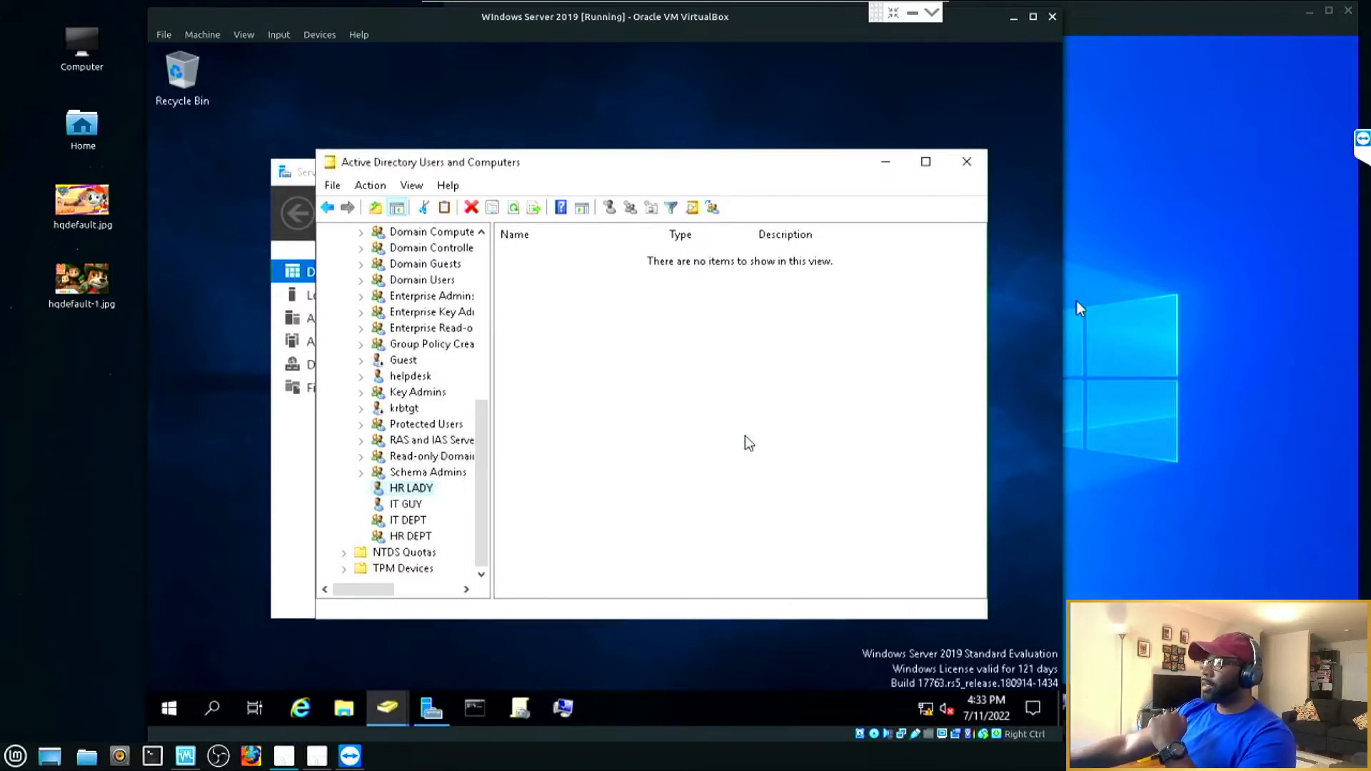
Step: Confirm HR LADY appears on HR DEPT's Members list
{"action": "right_click", "coordinate": [423, 536]}
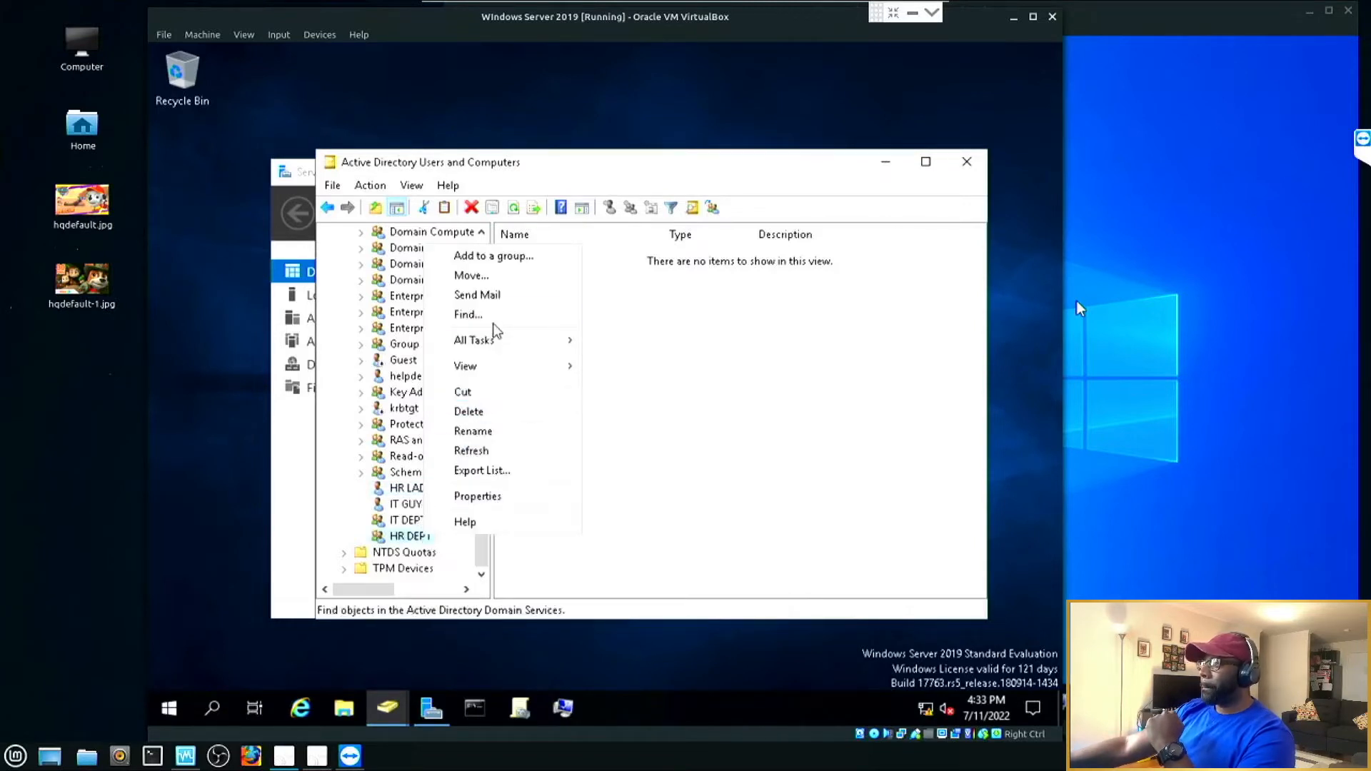
{"action": "left_click", "coordinate": [507, 492]}
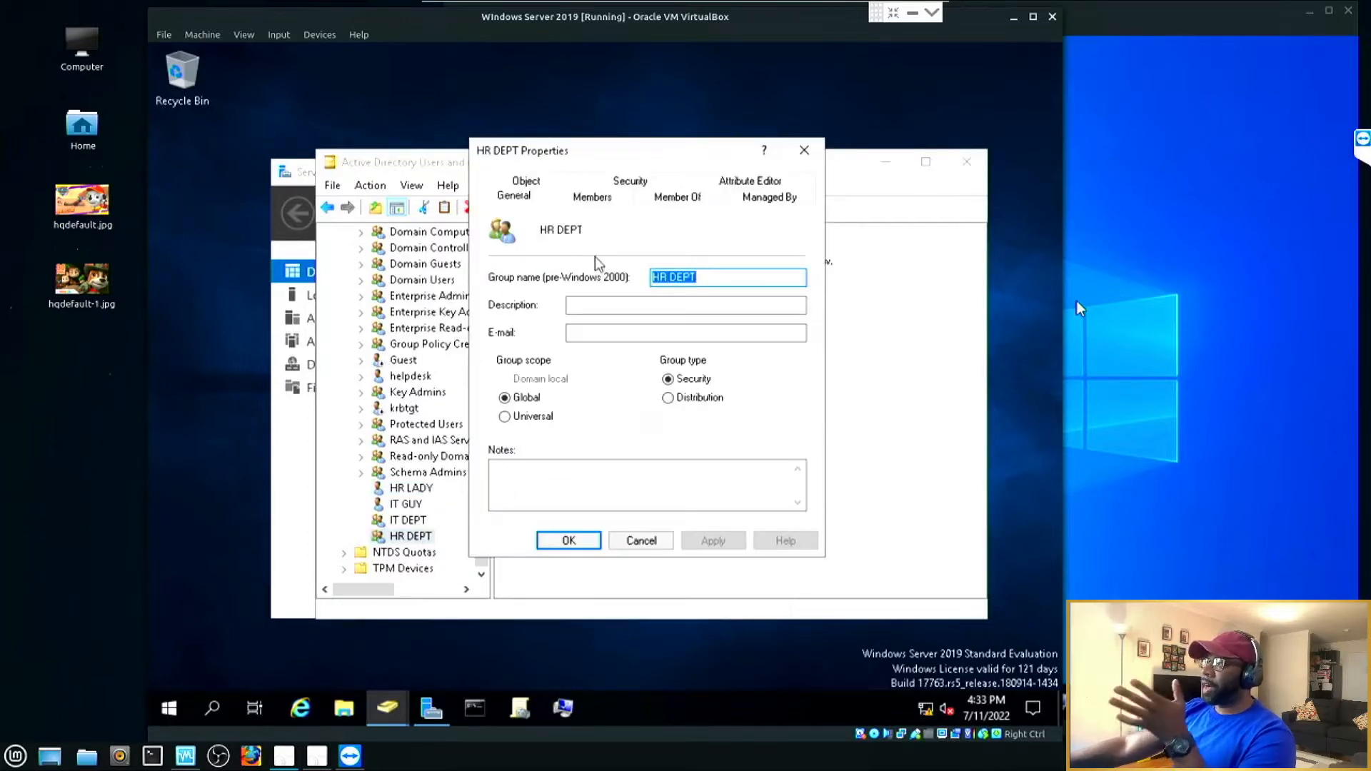
{"action": "left_click", "coordinate": [592, 197]}
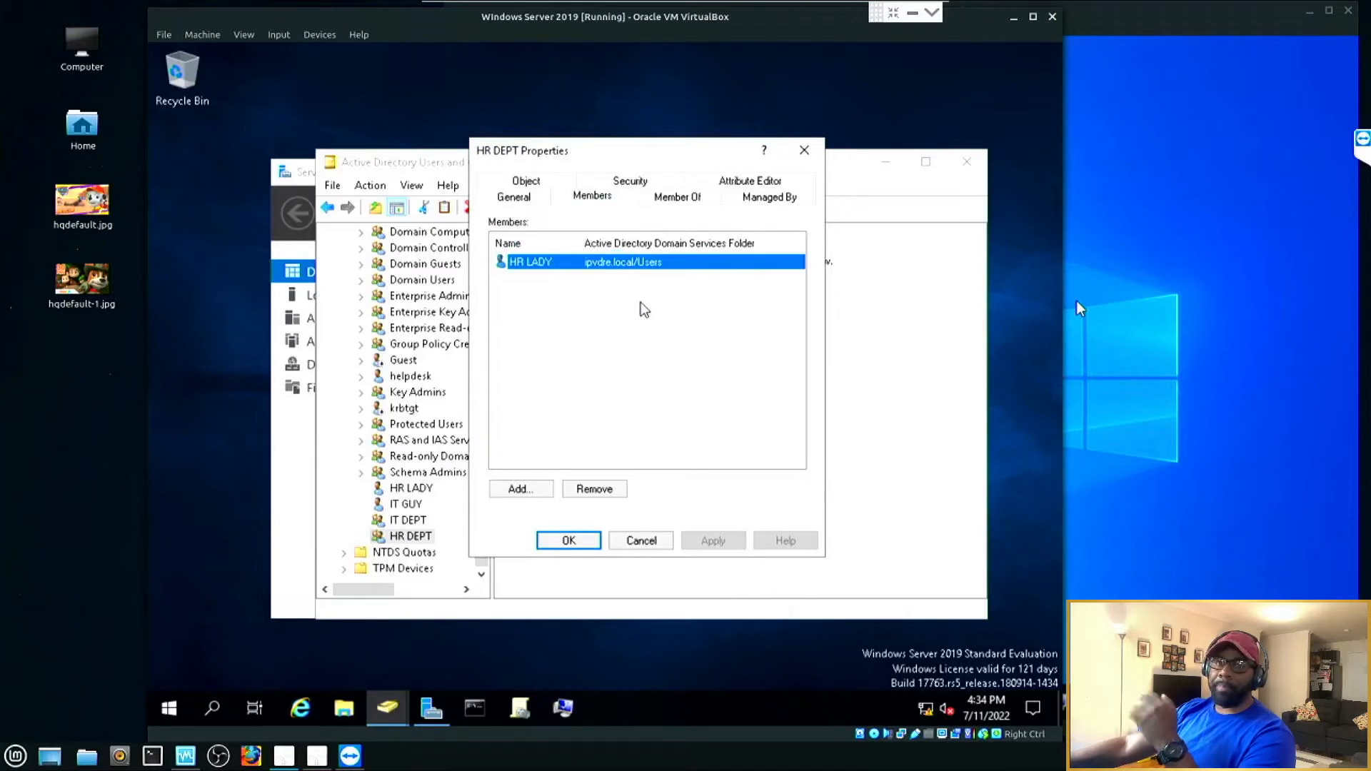
{"action": "left_click", "coordinate": [600, 540]}
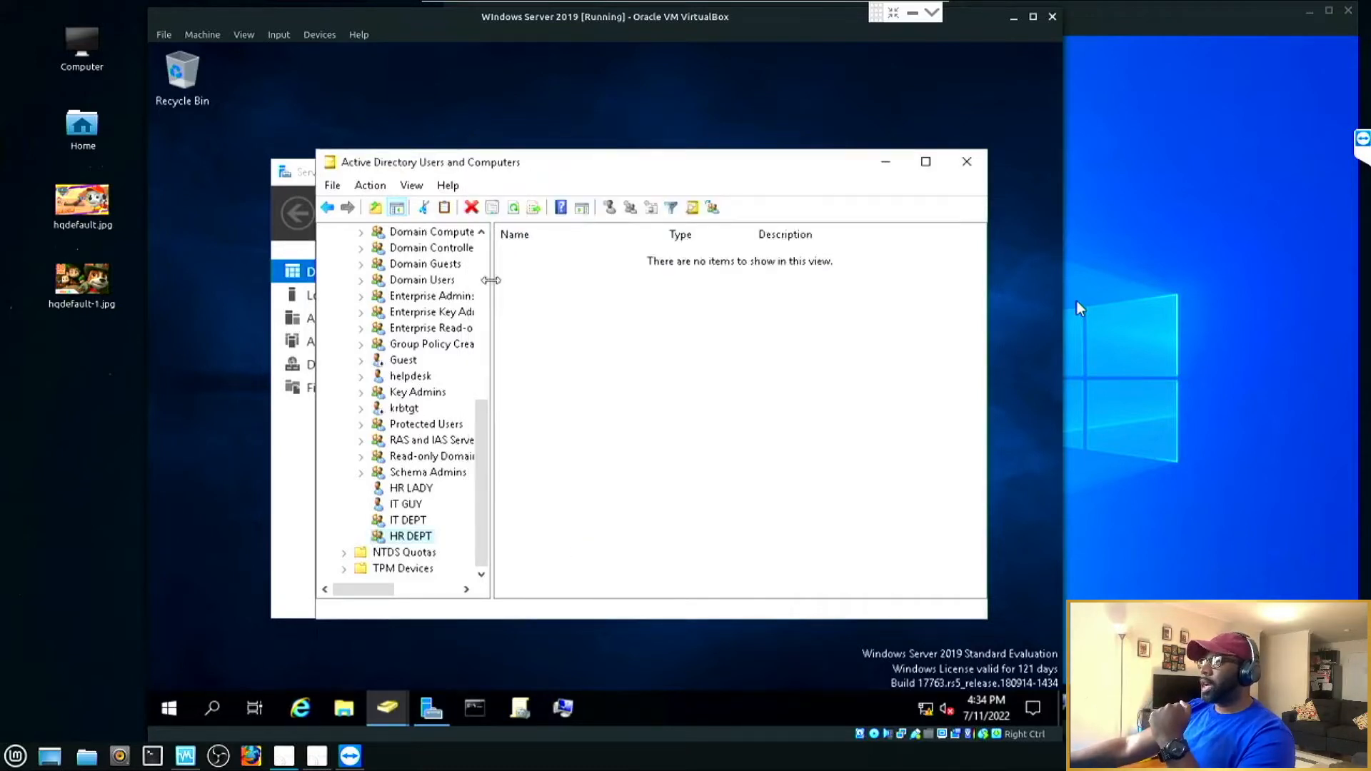
Step: List the Users container's objects, then switch to the Windows 10 virtual machine
{"action": "left_click_drag", "start_coordinate": [482, 425], "coordinate": [491, 306]}
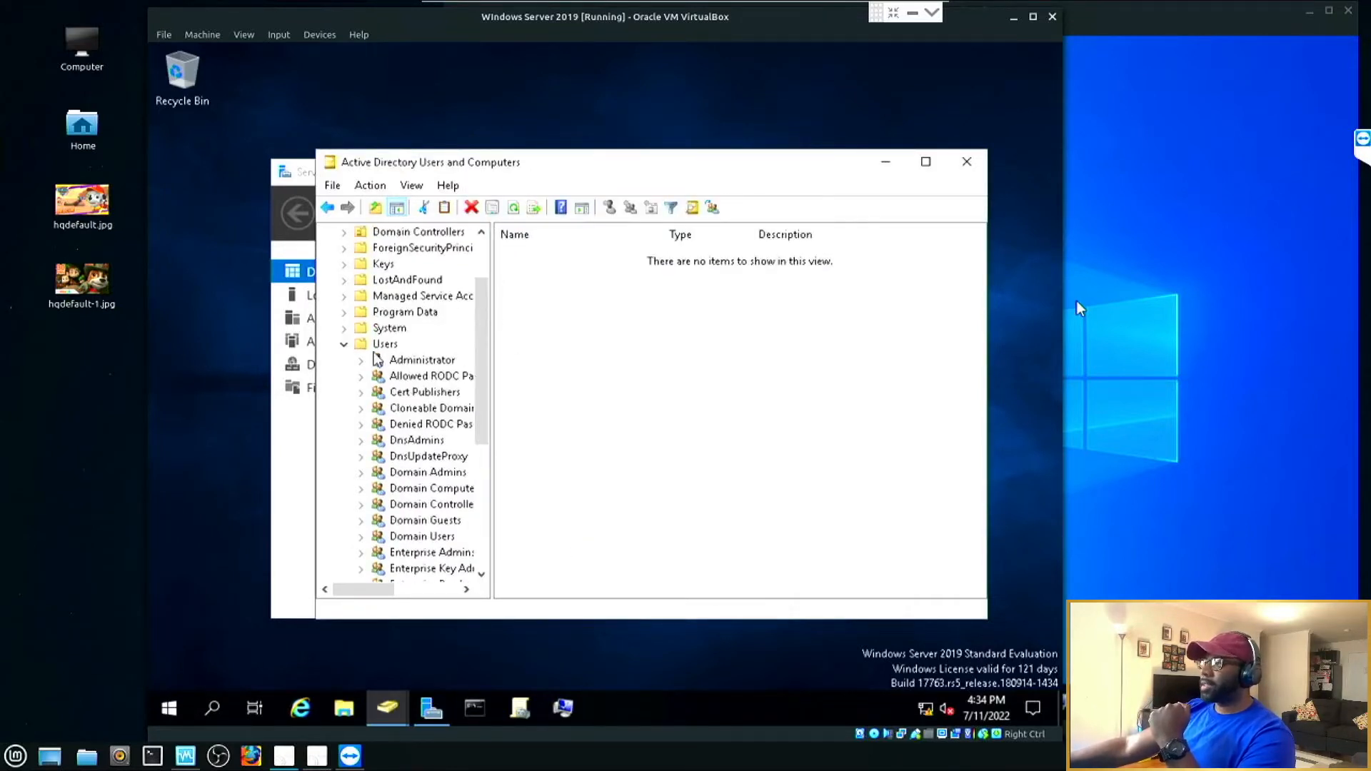
{"action": "left_click", "coordinate": [346, 345]}
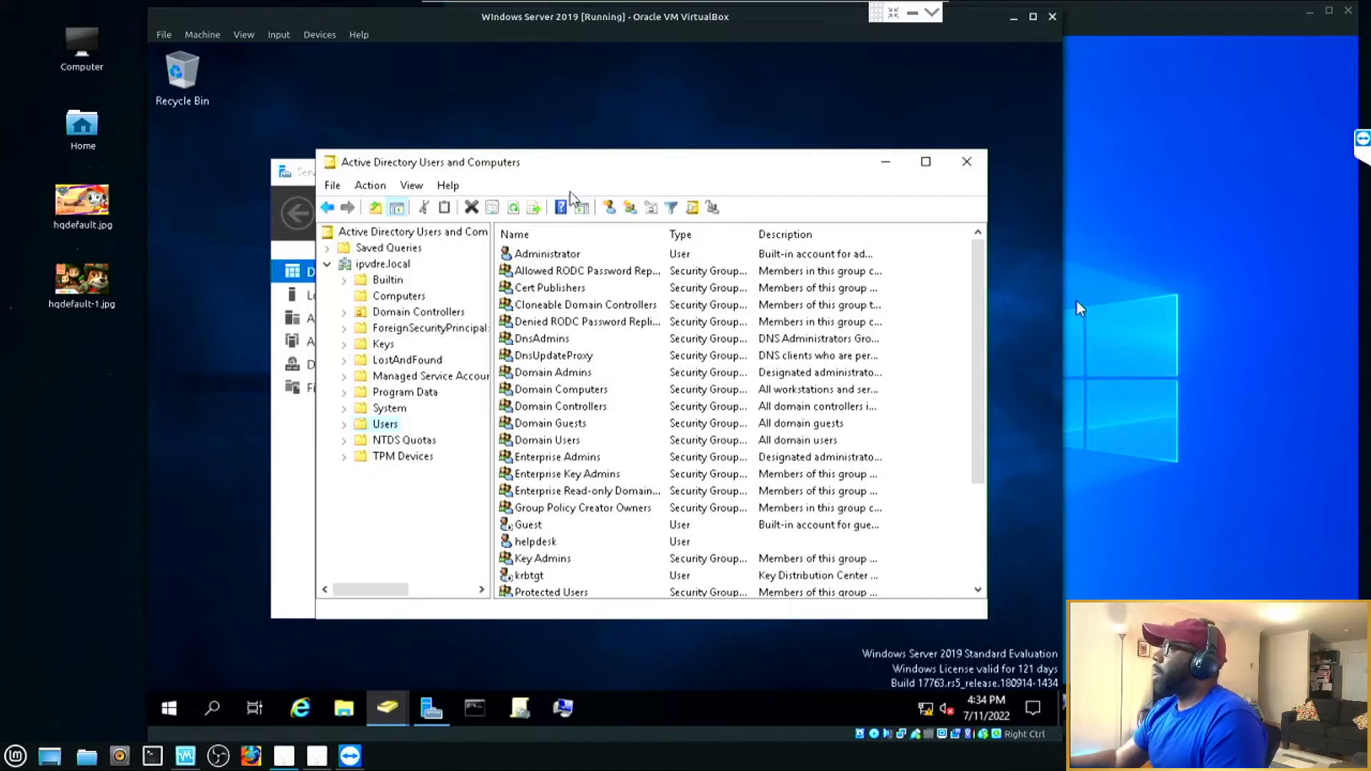
{"action": "left_click", "coordinate": [1131, 205]}
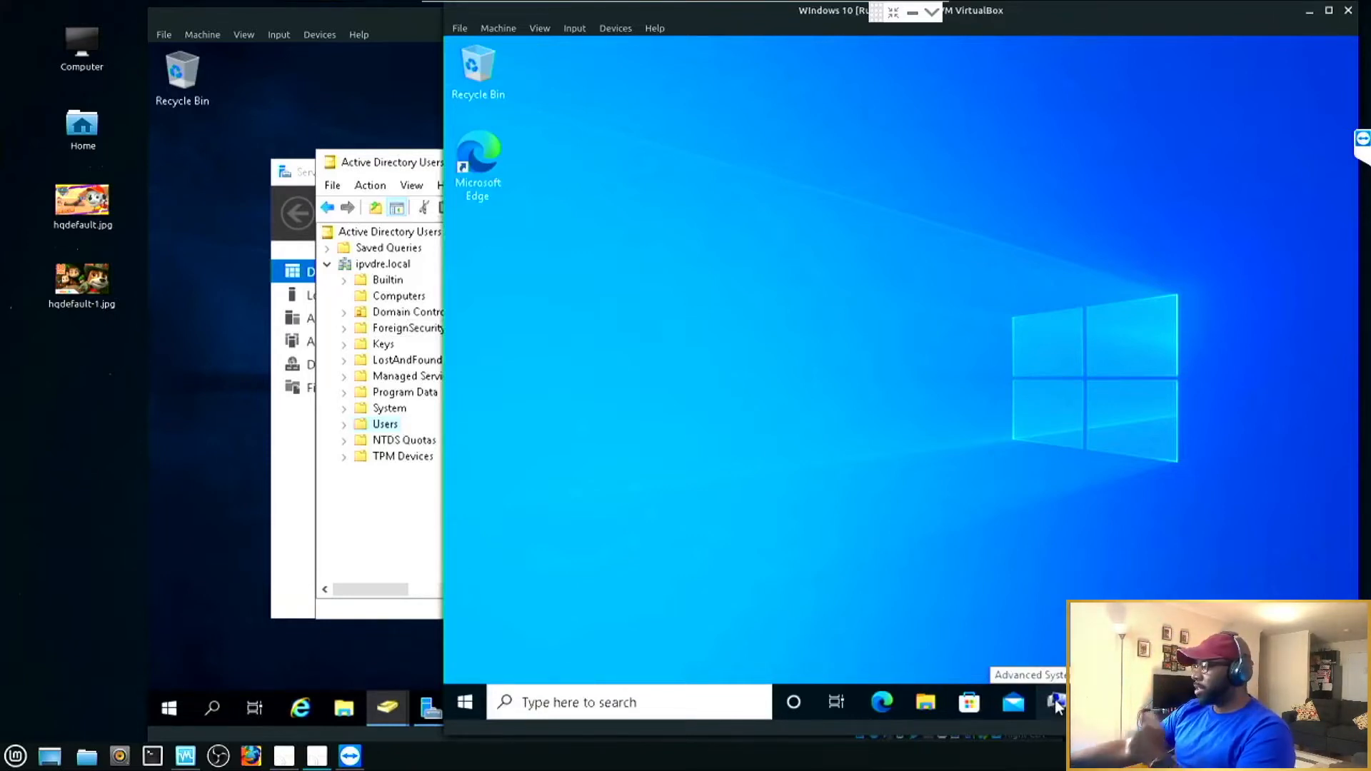
Step: Search 'SYSTEM PROPERTIES' and open Advanced system settings from the About page
{"action": "left_click", "coordinate": [638, 704]}
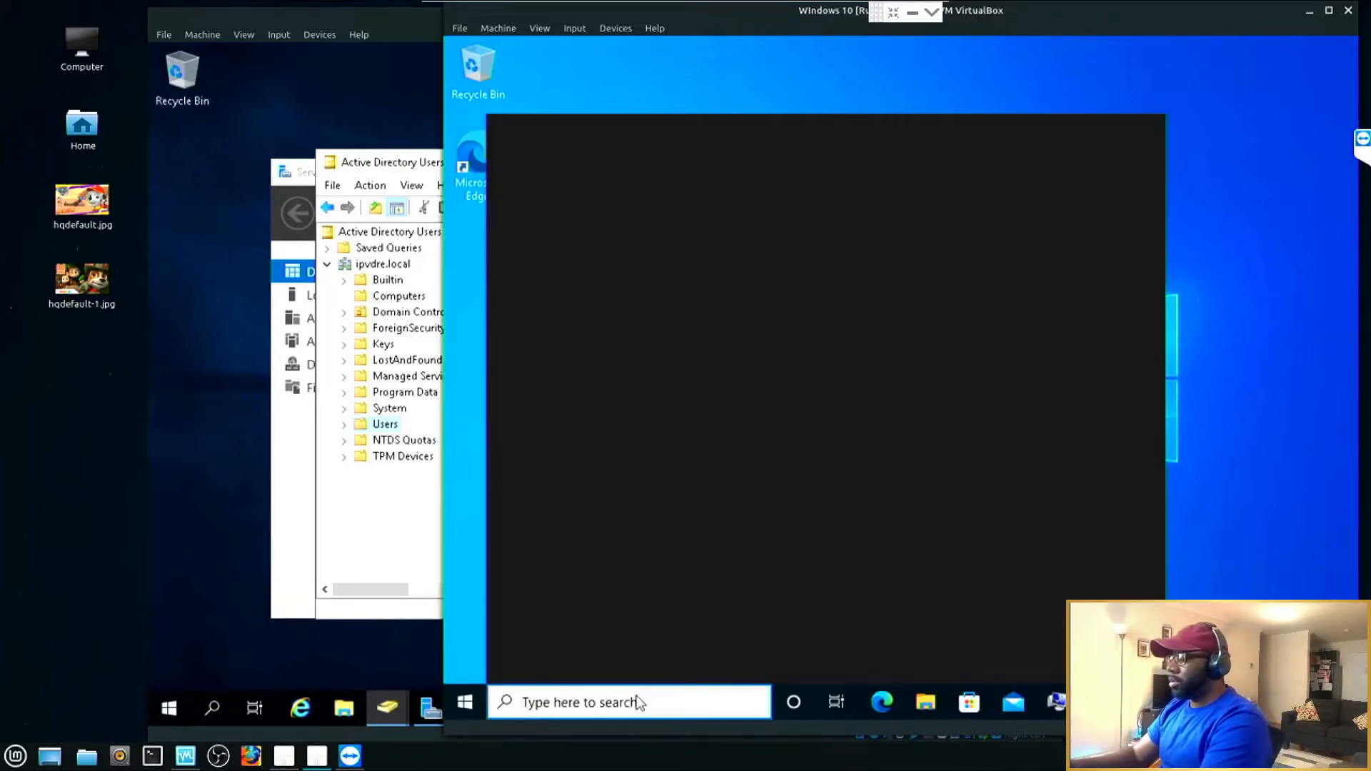
{"action": "type", "text": "SYST"}
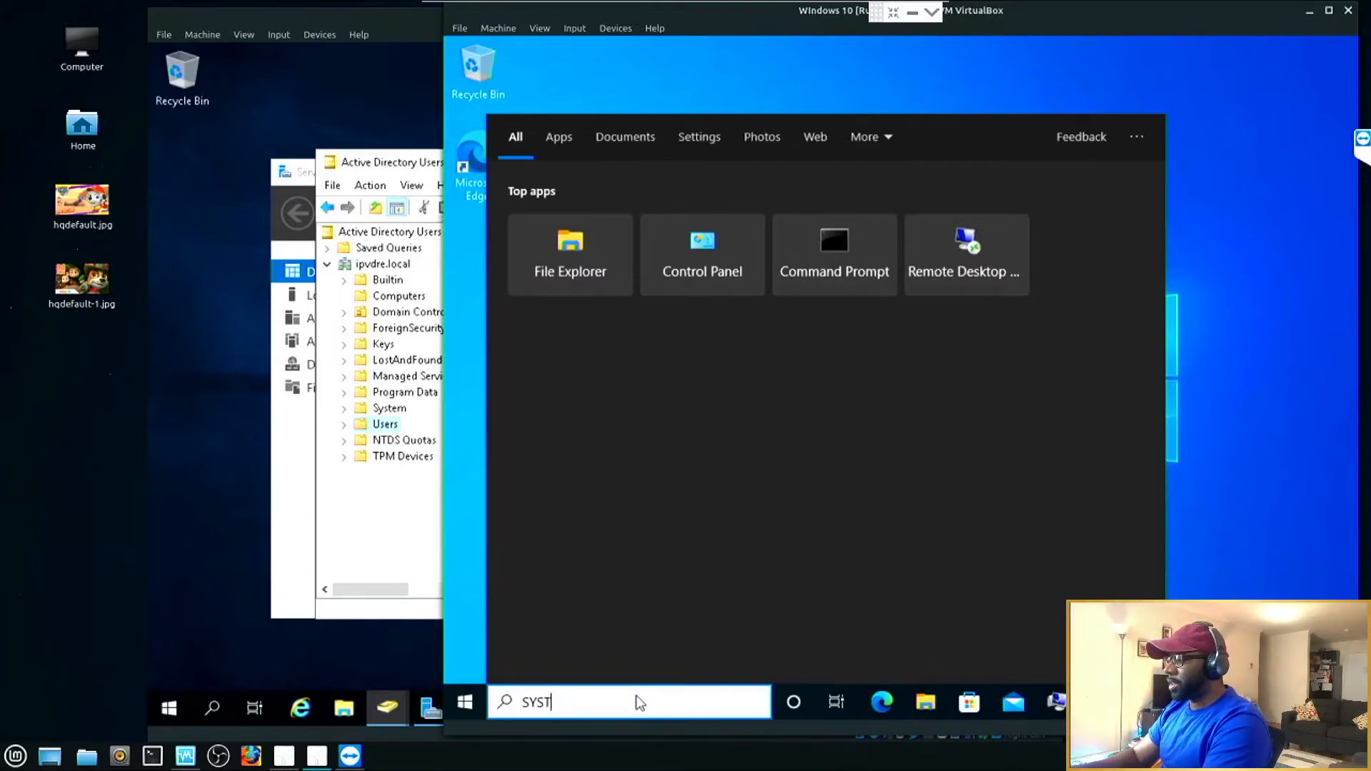
{"action": "type", "text": "EM PROPERTIES"}
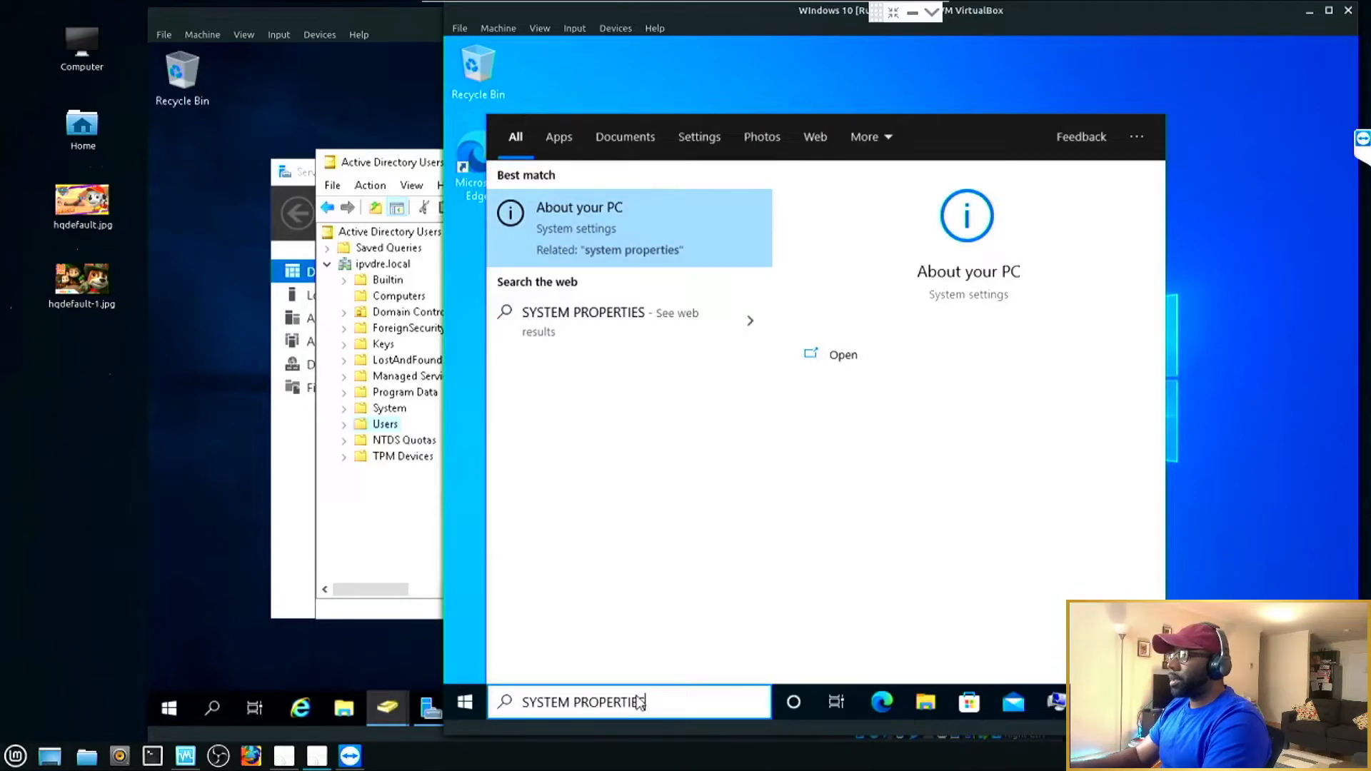
{"action": "key", "text": "Return"}
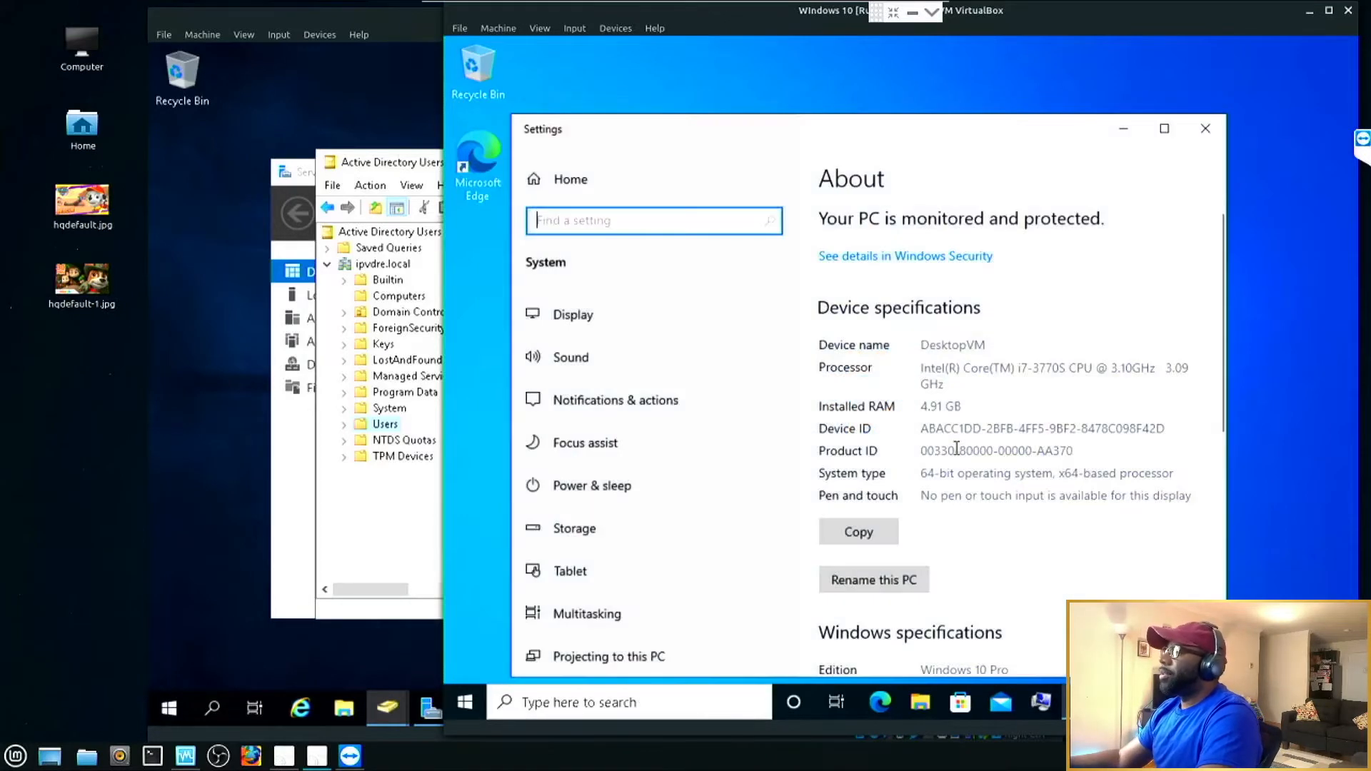
{"action": "scroll", "coordinate": [1059, 486], "scroll_direction": "down", "scroll_amount": 10}
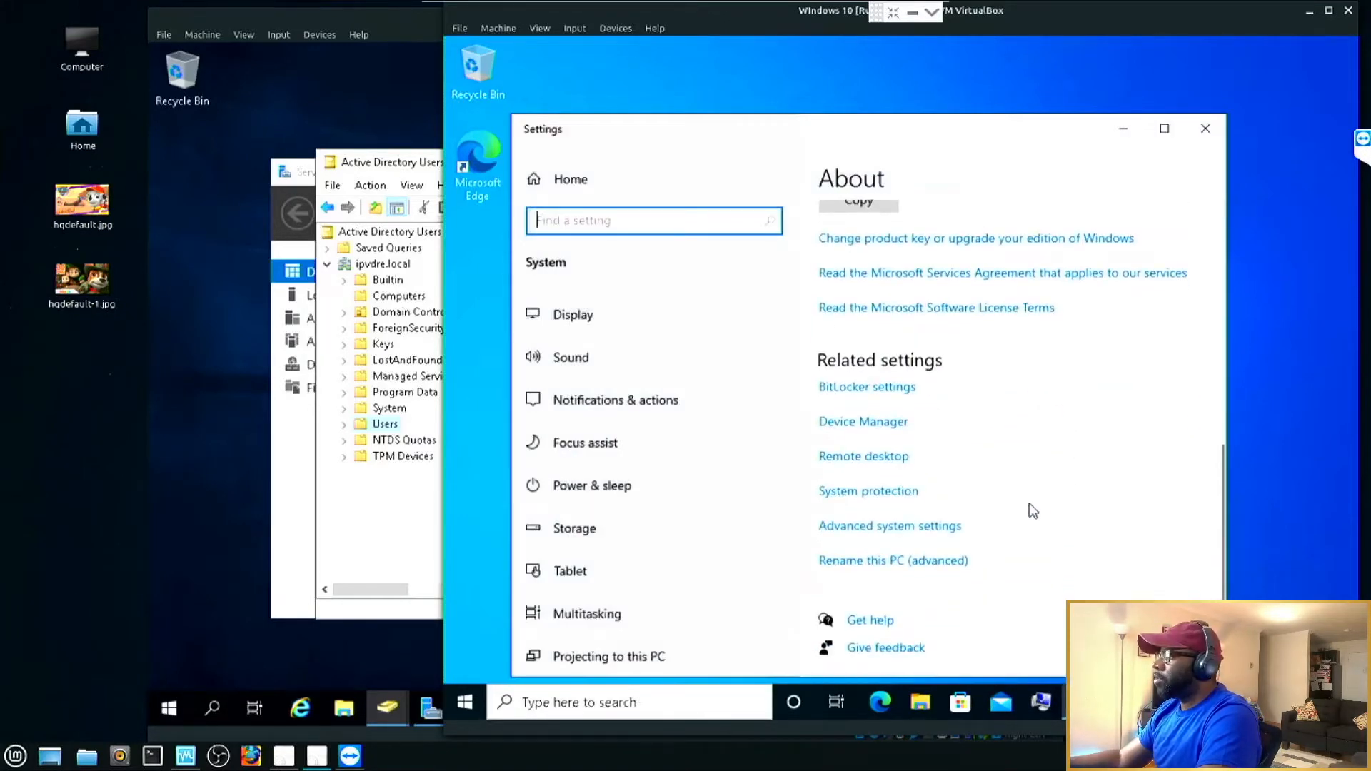
{"action": "left_click", "coordinate": [892, 527]}
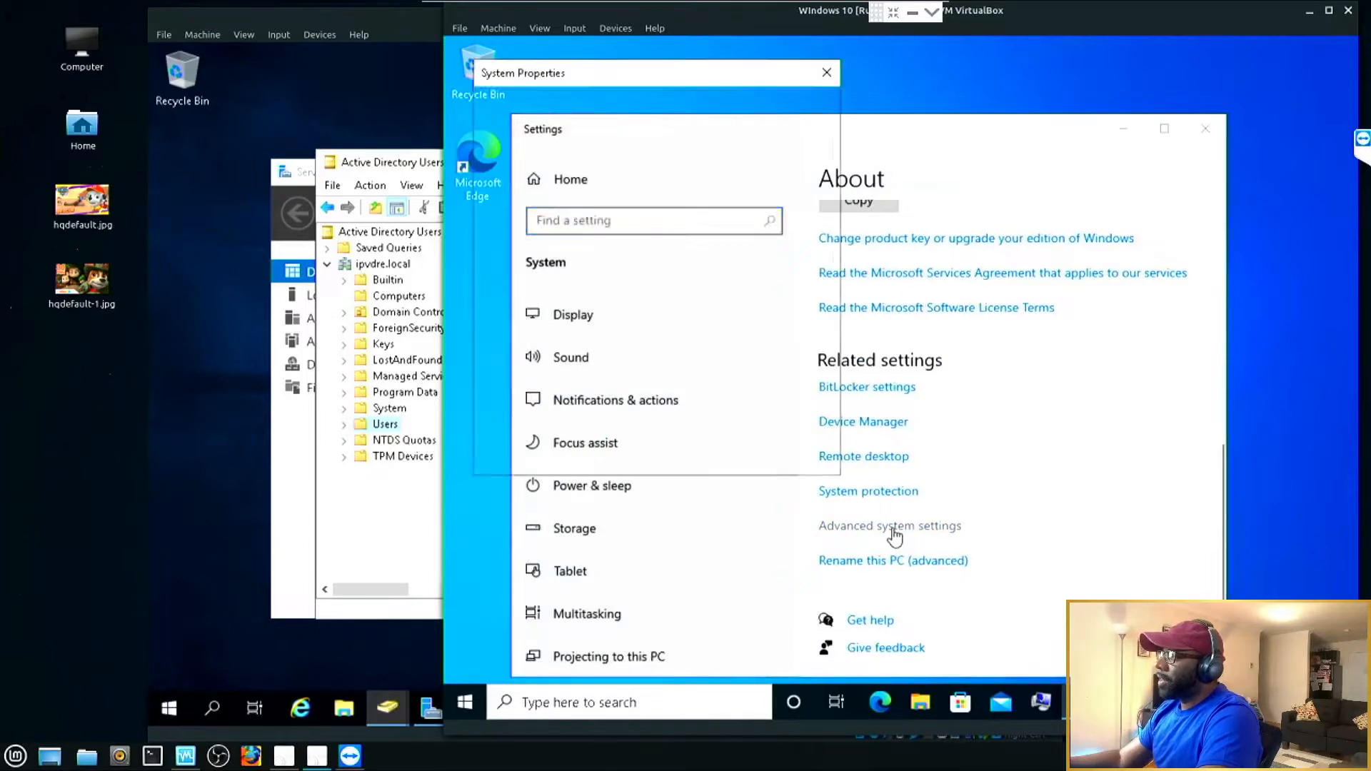
{"action": "left_click", "coordinate": [827, 73]}
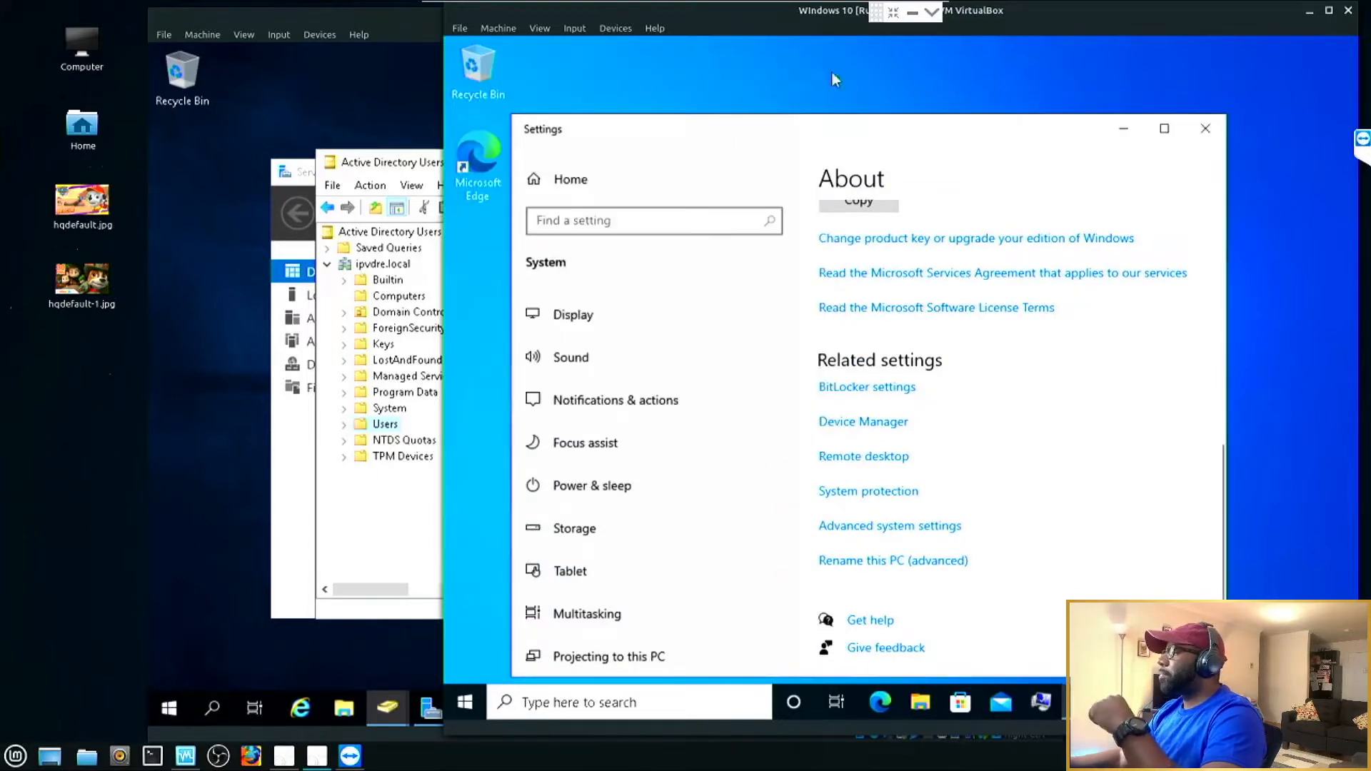
{"action": "left_click", "coordinate": [1041, 702]}
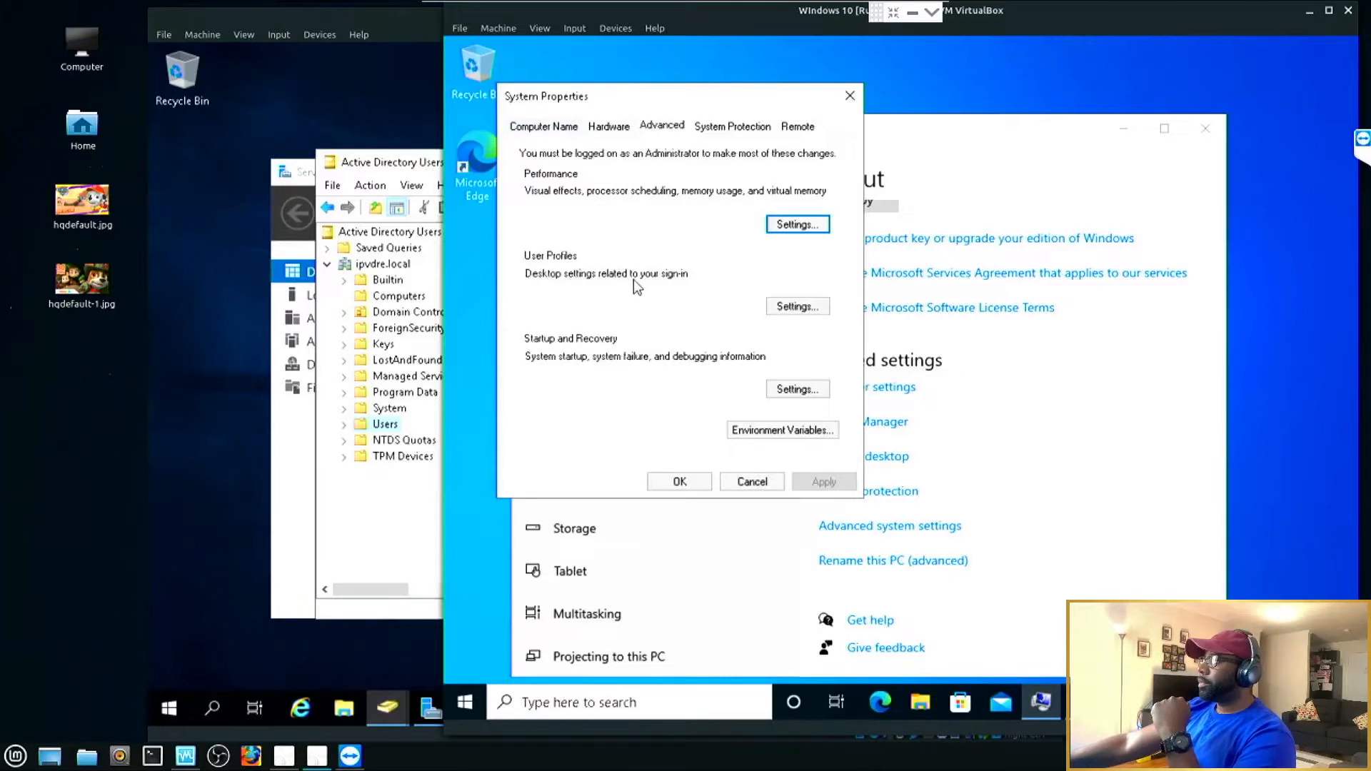
Step: Apply 'Adjust for best performance' in Performance Options, turning off all visual effects, and confirm
{"action": "left_click", "coordinate": [776, 226]}
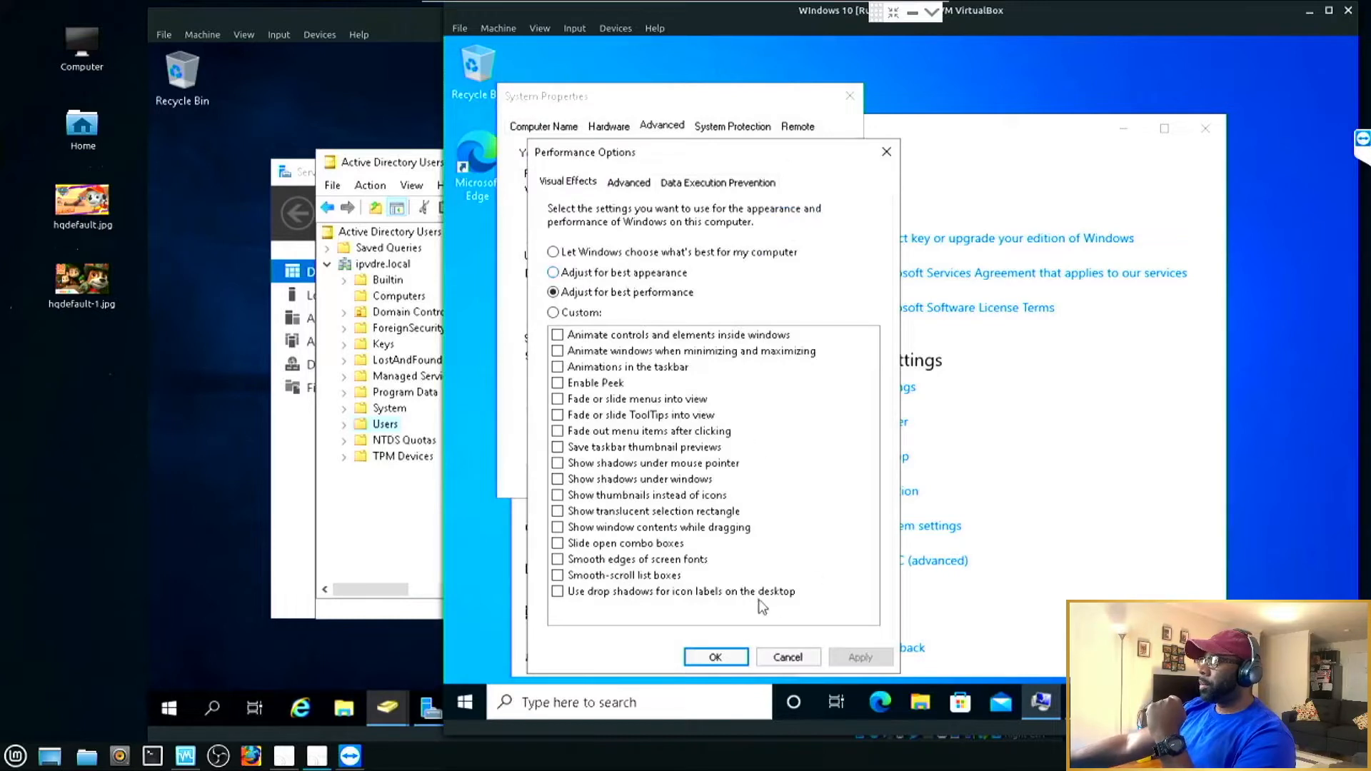
{"action": "left_click", "coordinate": [635, 278]}
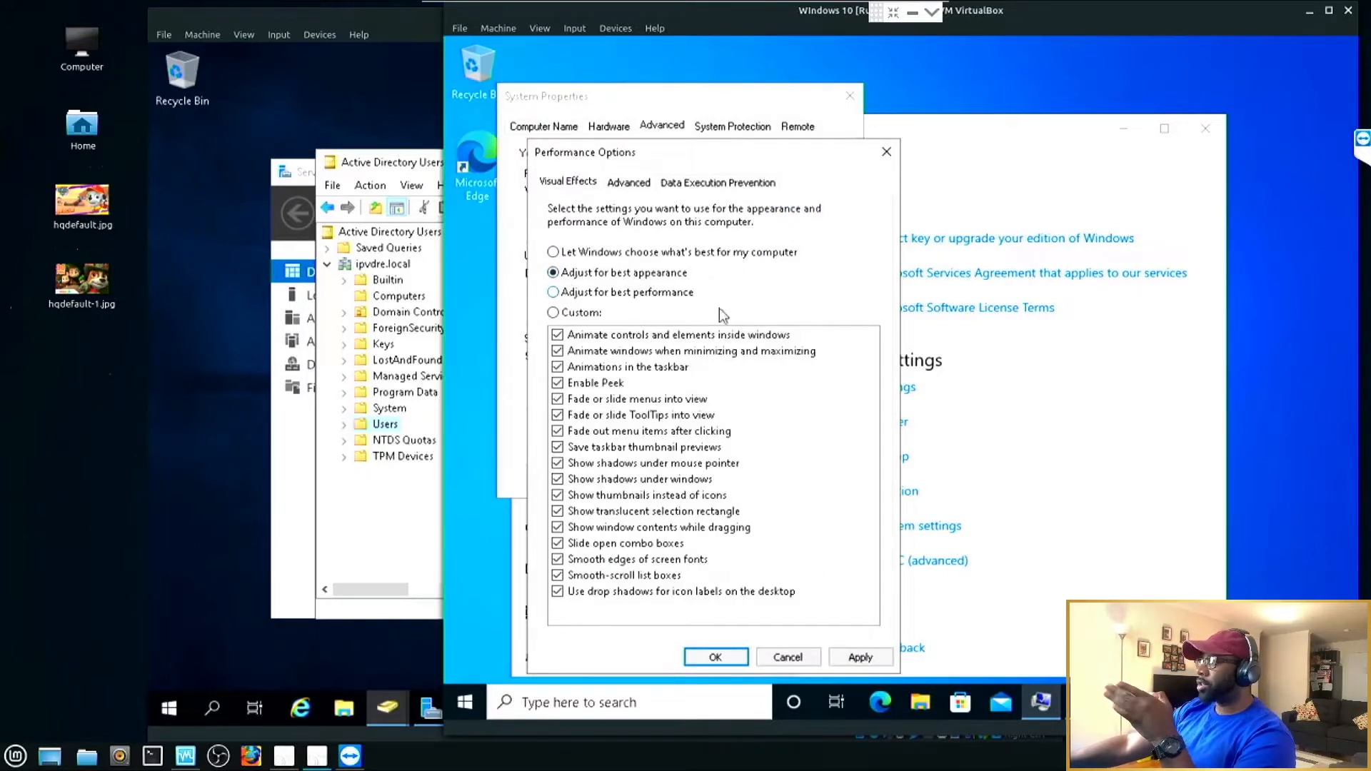
{"action": "left_click", "coordinate": [857, 657]}
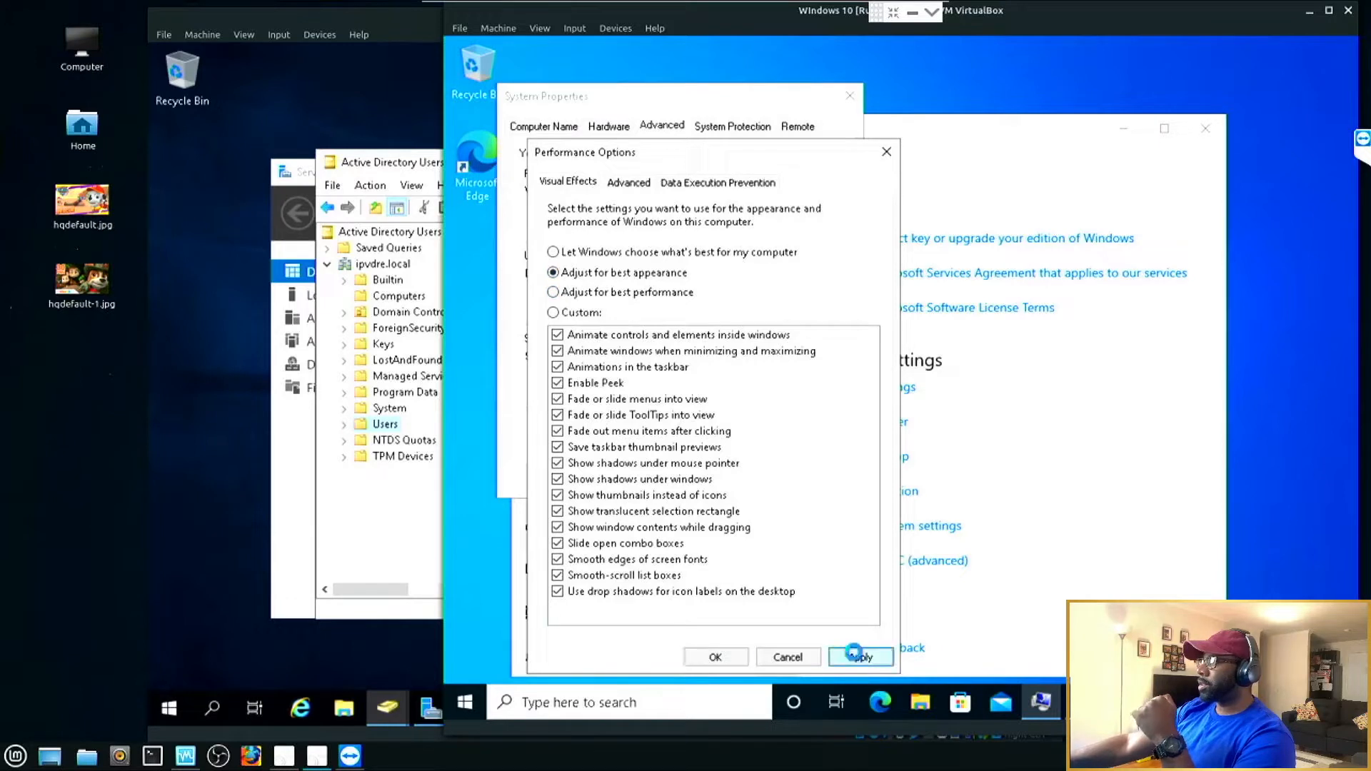
{"action": "left_click", "coordinate": [668, 292]}
{"action": "left_click", "coordinate": [861, 657]}
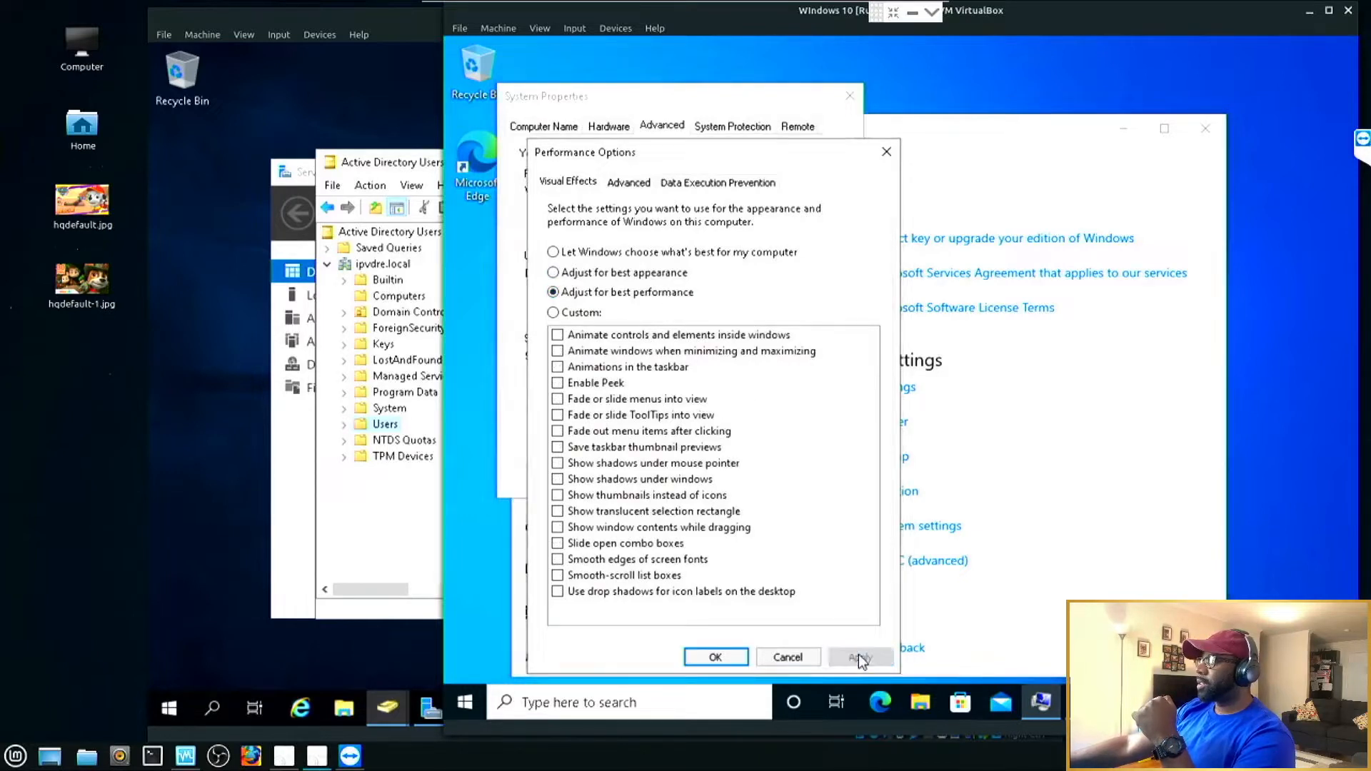
{"action": "left_click", "coordinate": [718, 658]}
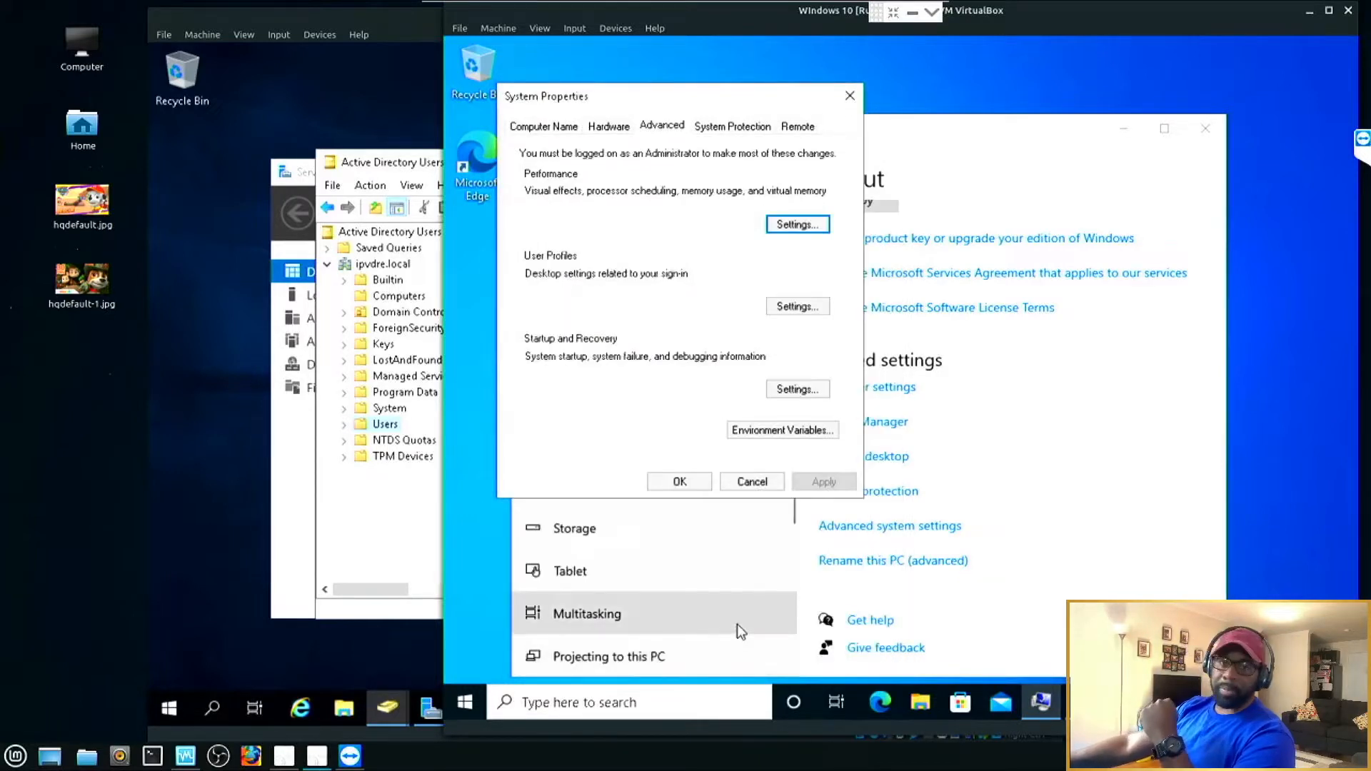
Step: Change DesktopVM from WORKGROUP to a member of the IPVDRE.LOCAL domain
{"action": "left_click", "coordinate": [559, 128]}
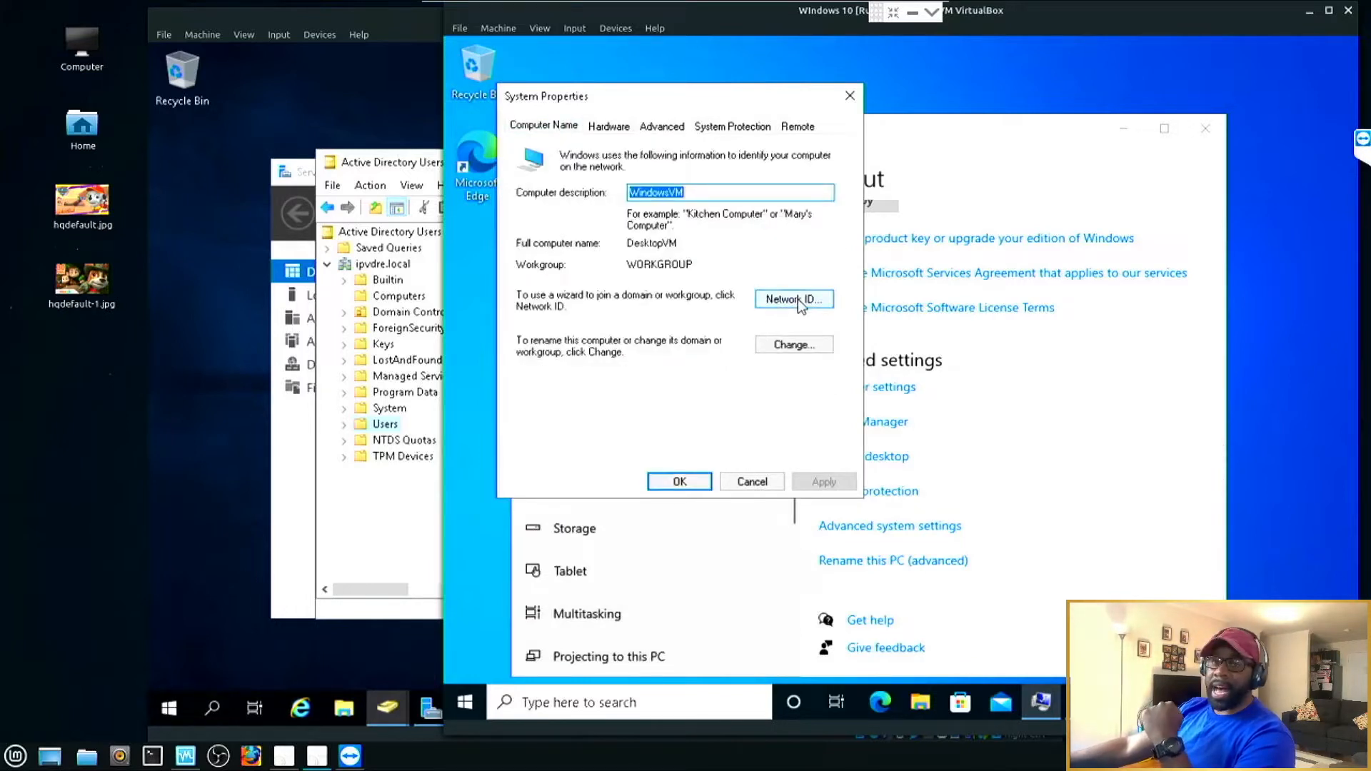
{"action": "left_click", "coordinate": [783, 350]}
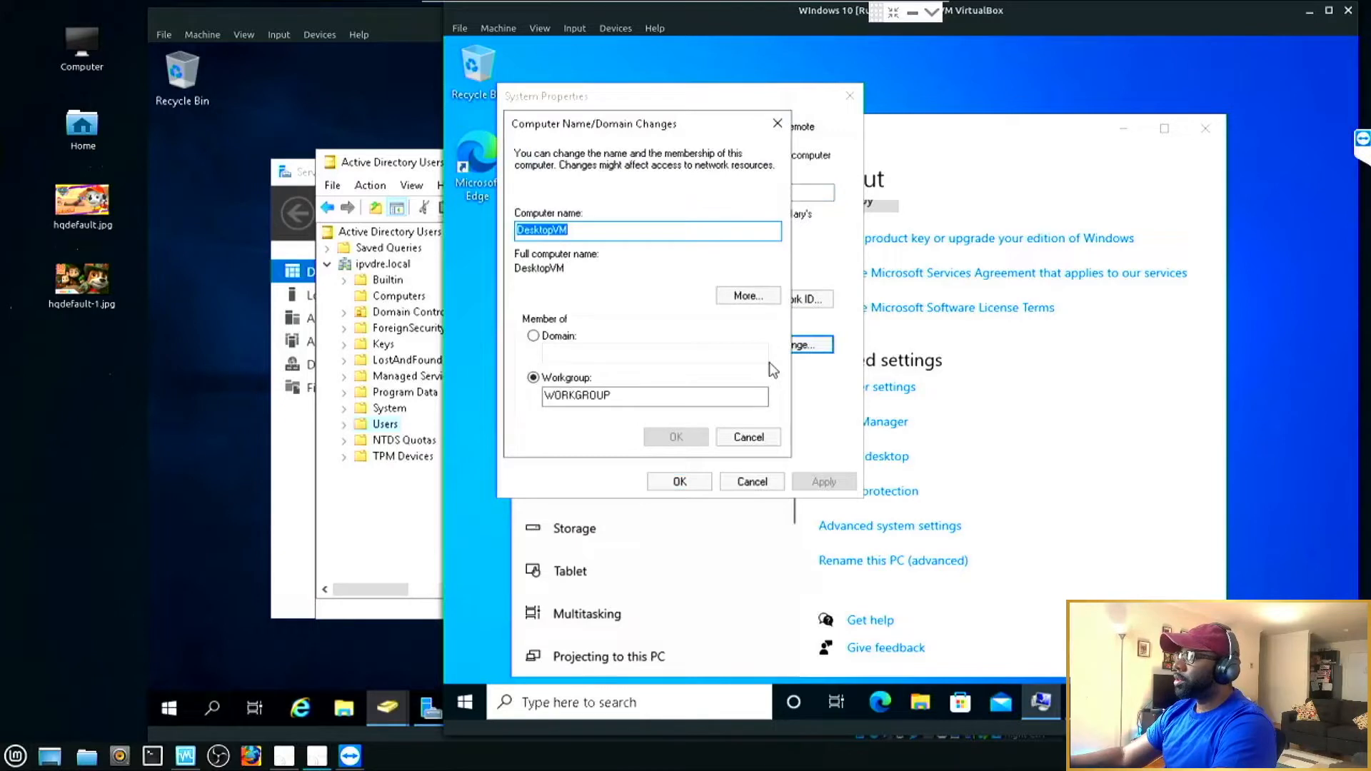
{"action": "left_click", "coordinate": [533, 337]}
{"action": "left_click", "coordinate": [584, 354]}
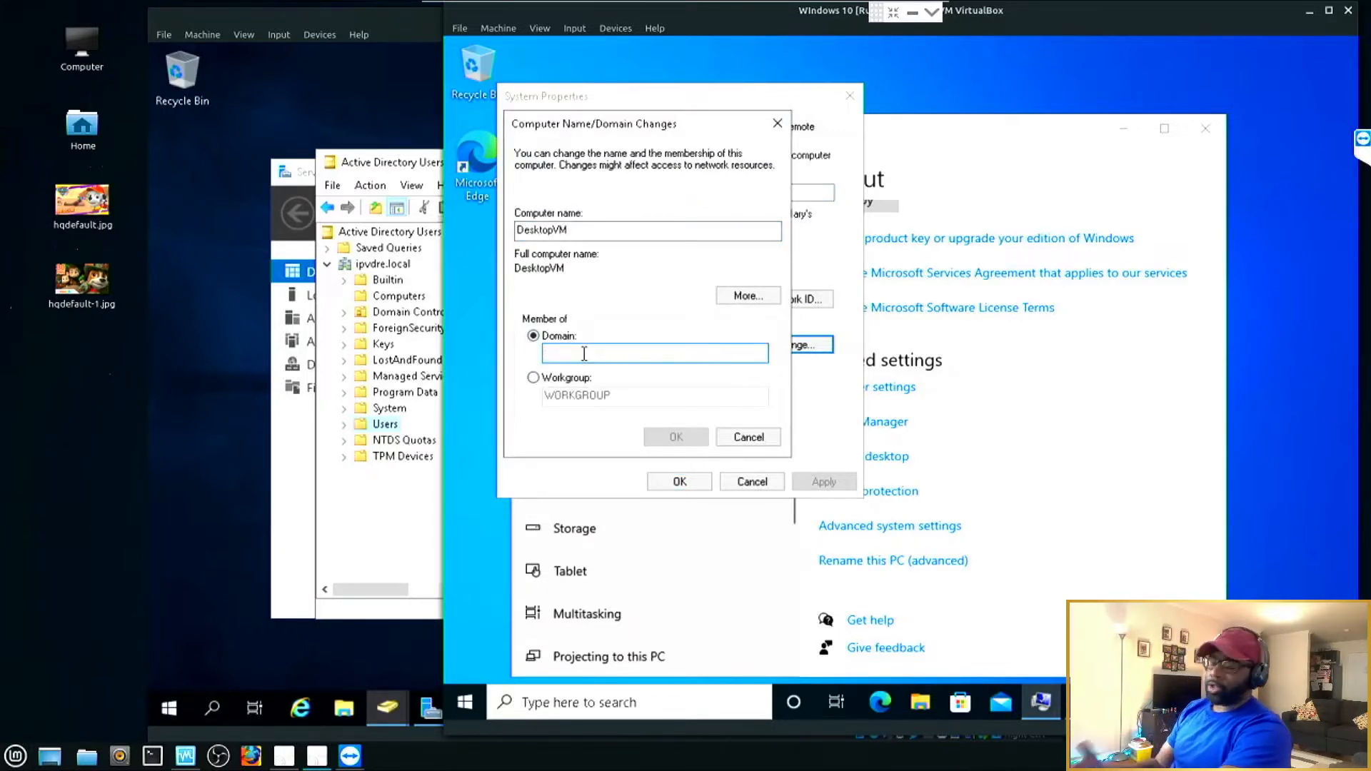
{"action": "type", "text": "IPVDRE.LOCAL"}
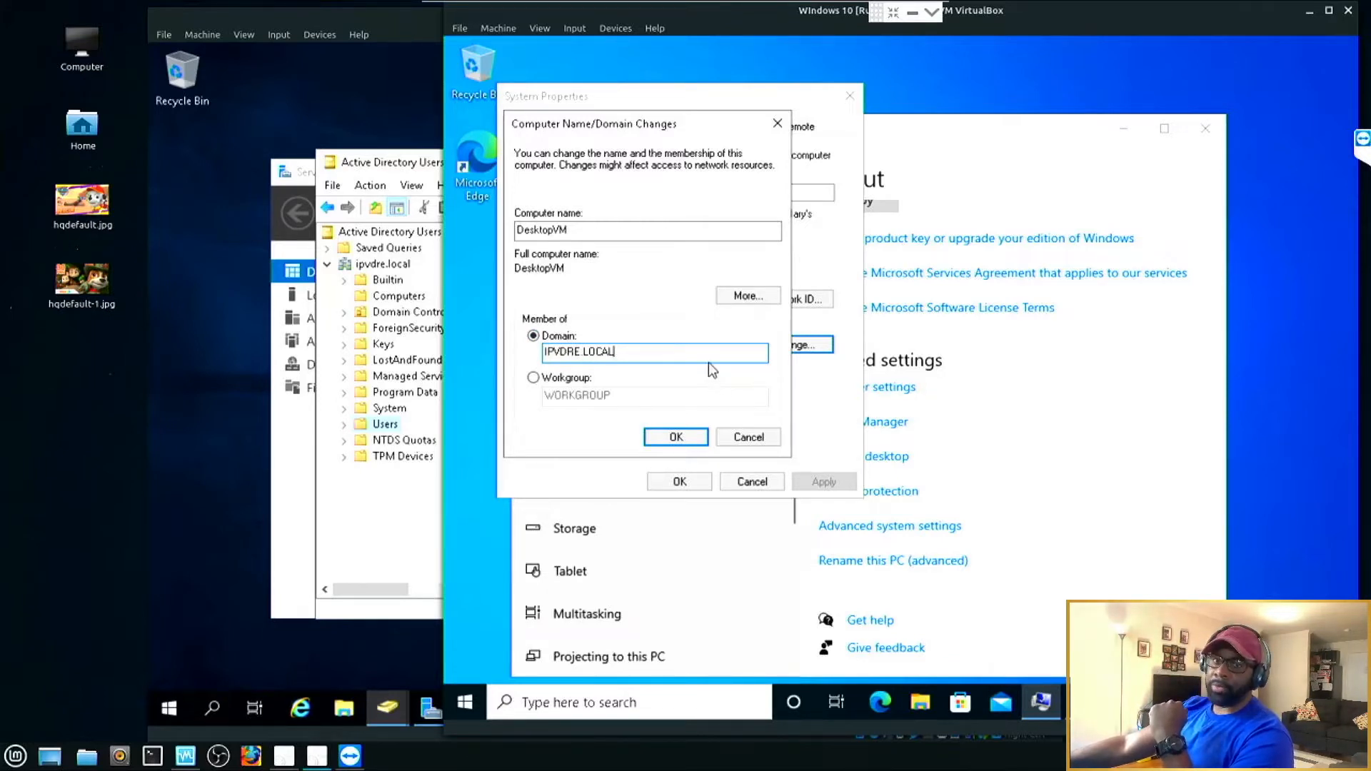
{"action": "left_click", "coordinate": [681, 438]}
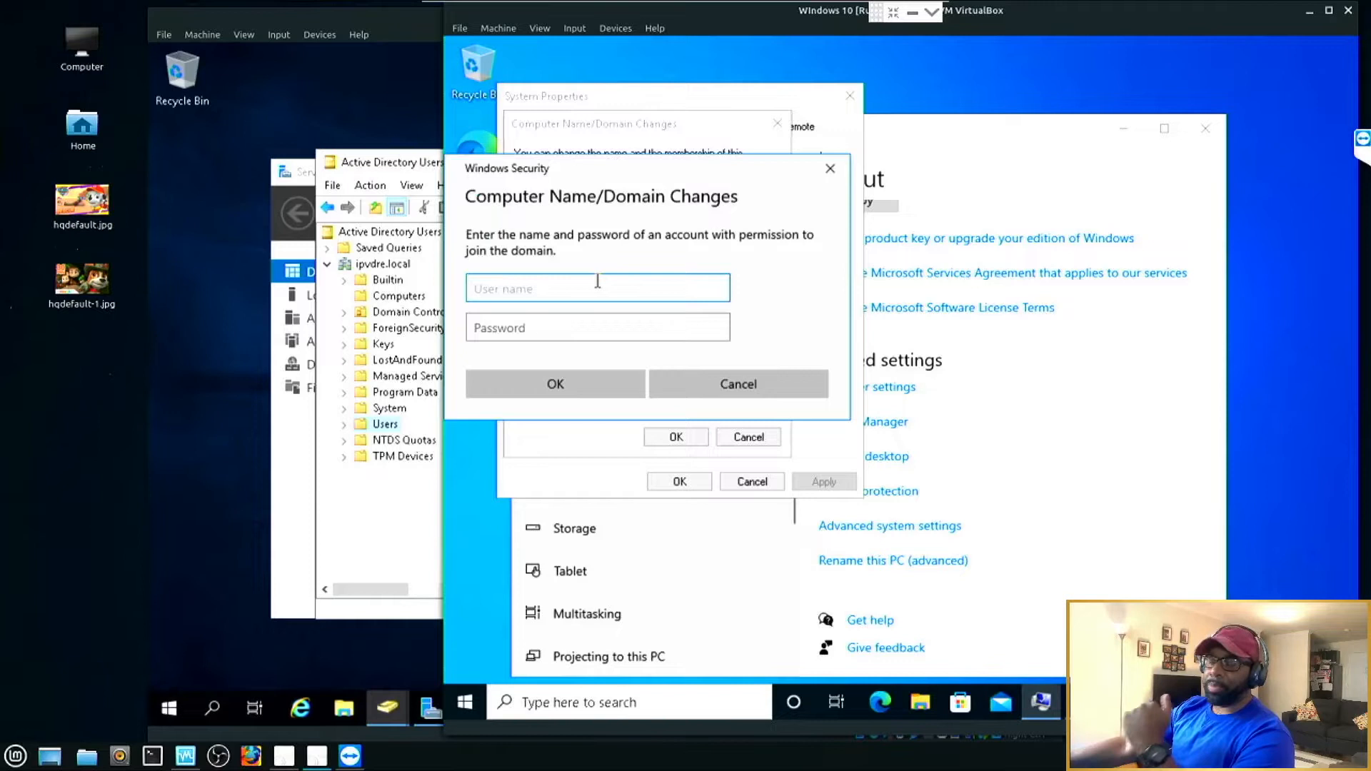
Step: Authorise the join with the domain Administrator user name and its password
{"action": "type", "text": "aDMI"}
{"action": "key", "text": "BackSpace"}
{"action": "key", "text": "BackSpace"}
{"action": "key", "text": "BackSpace"}
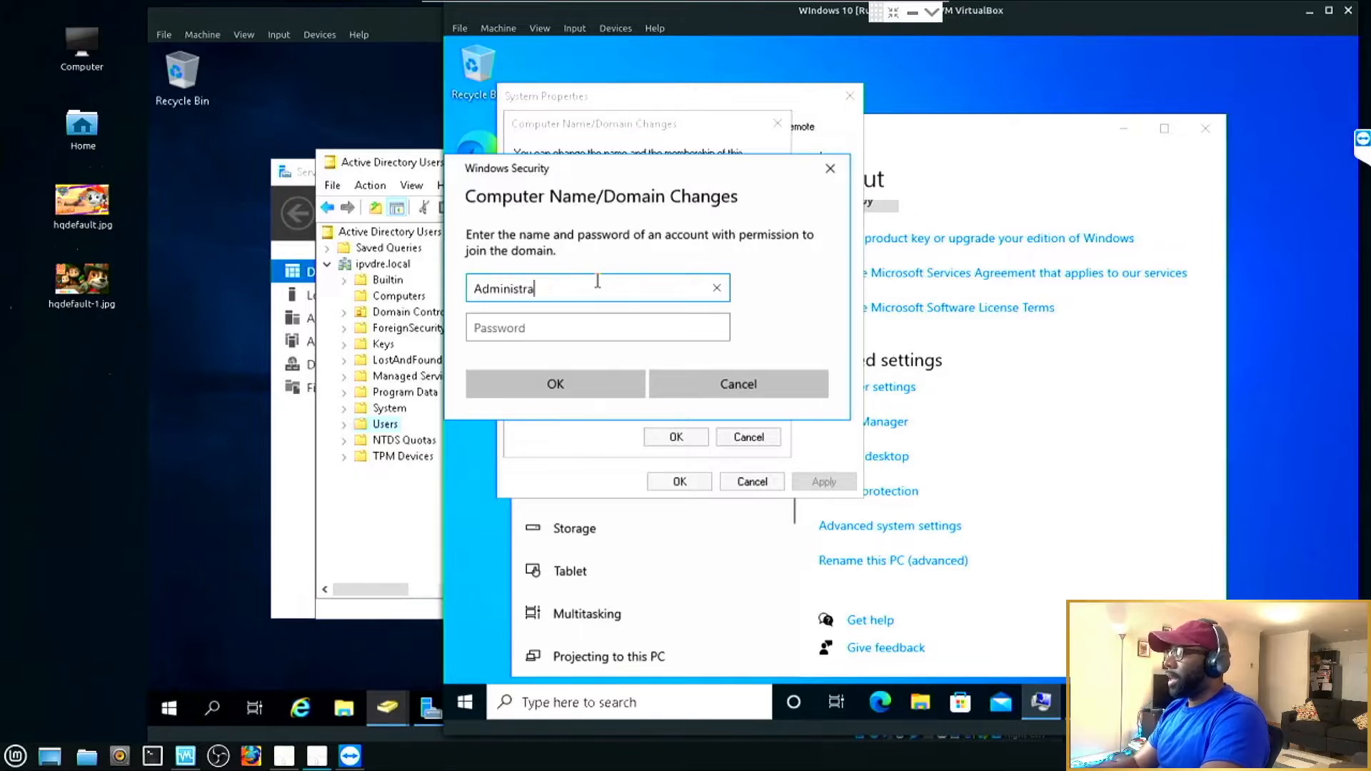
{"action": "key", "text": "Tab"}
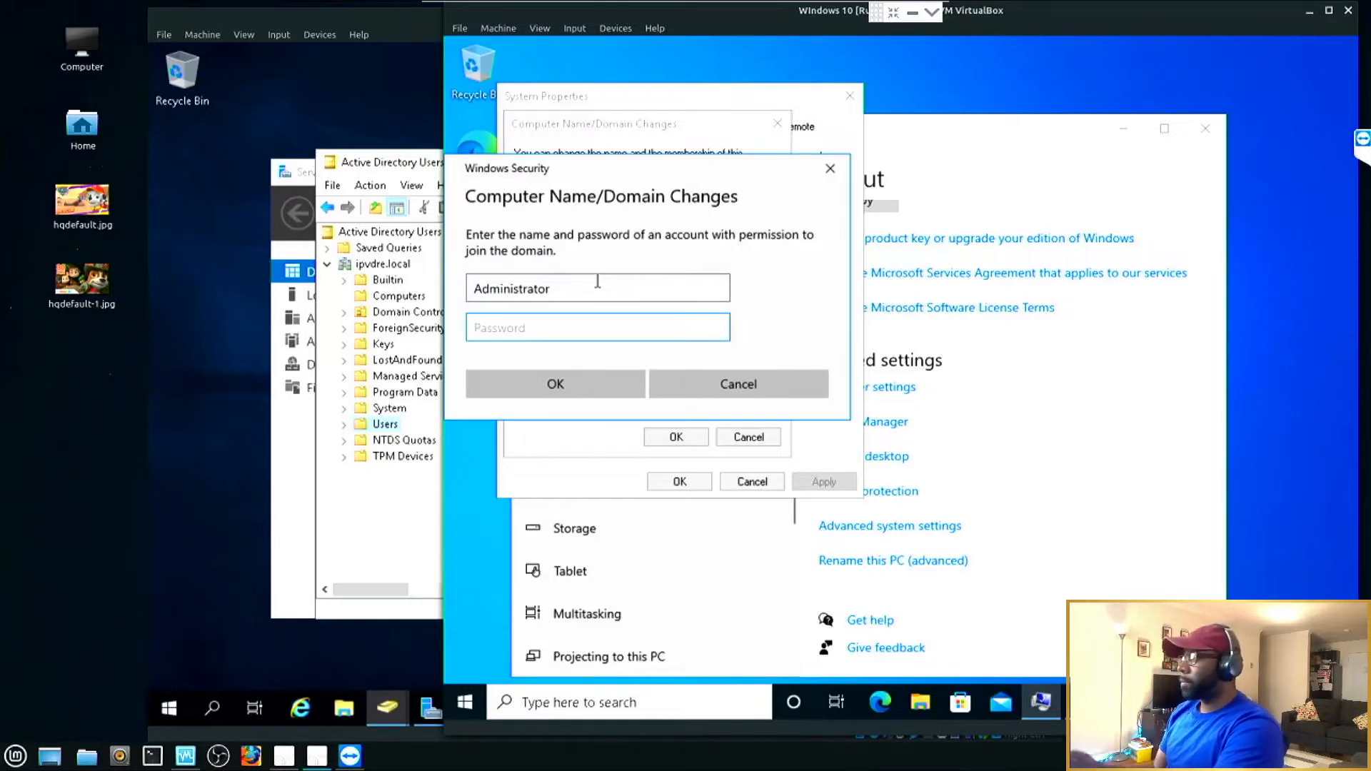
{"action": "type", "text": "••"}
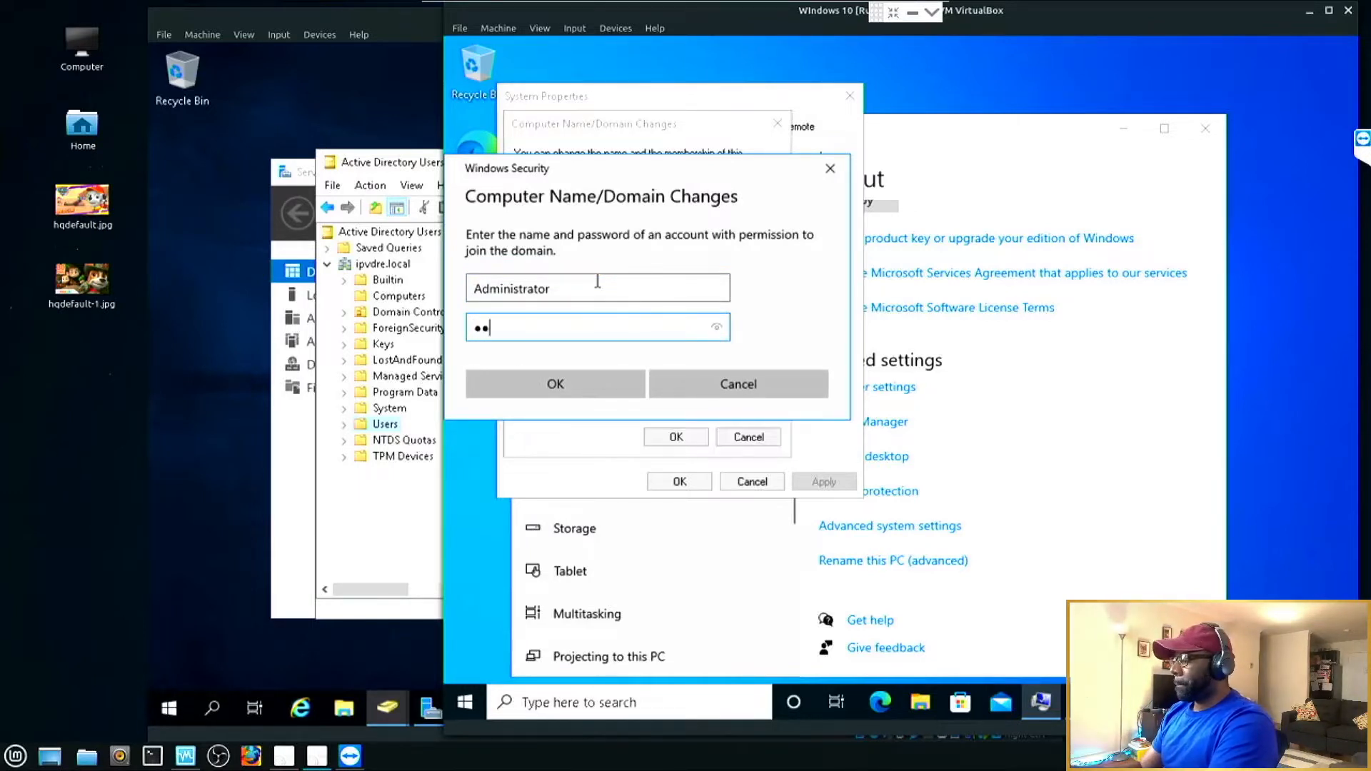
{"action": "type", "text": "•••••••"}
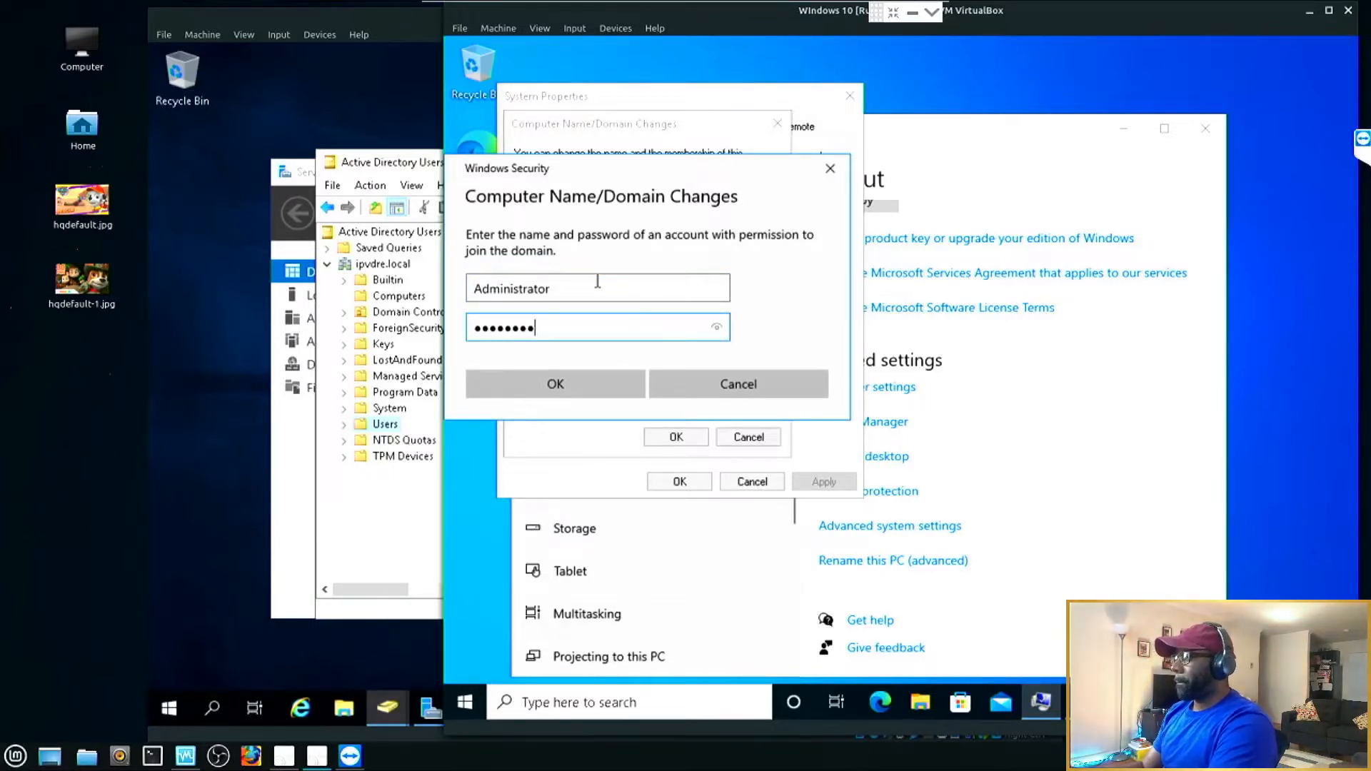
{"action": "left_click", "coordinate": [577, 389]}
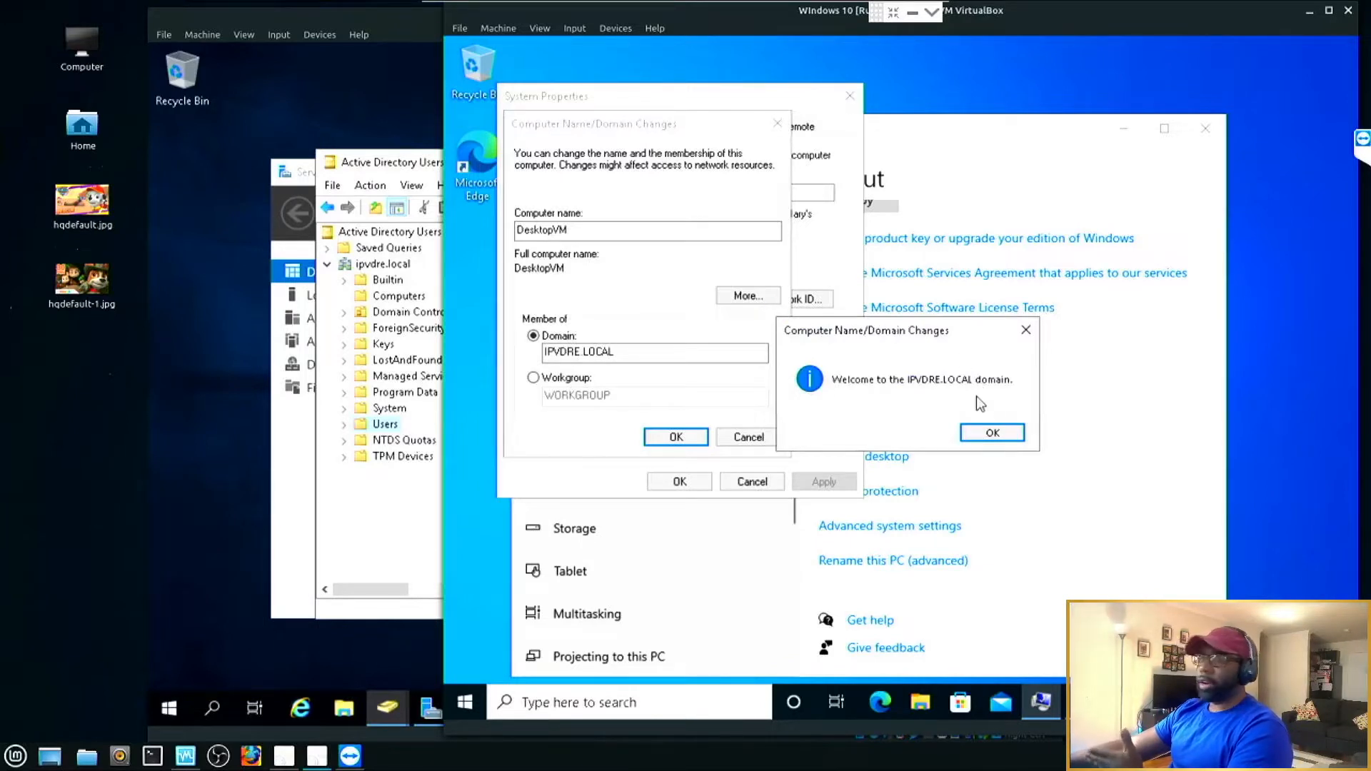
Step: Dismiss the welcome and restart notices, close System Properties, and view the server's Computers container
{"action": "left_click", "coordinate": [1011, 433]}
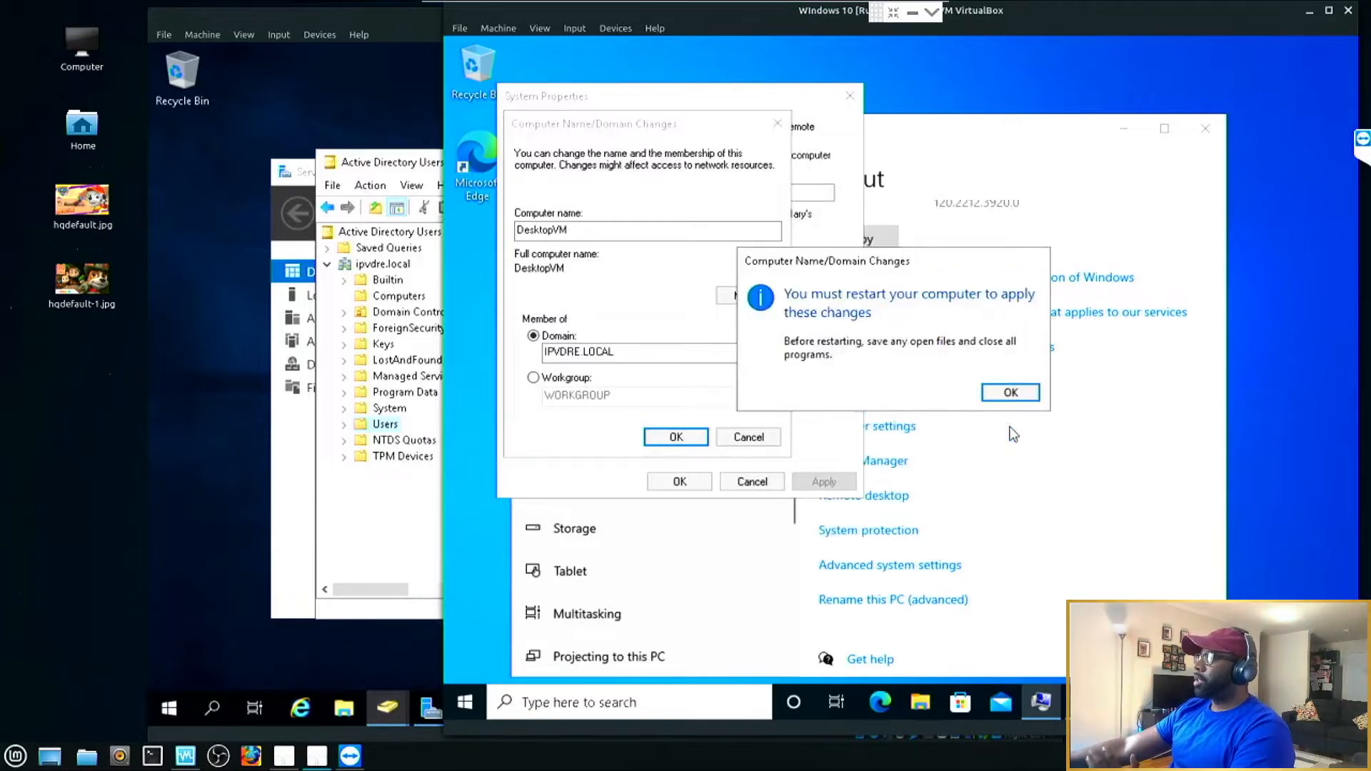
{"action": "left_click", "coordinate": [1010, 393]}
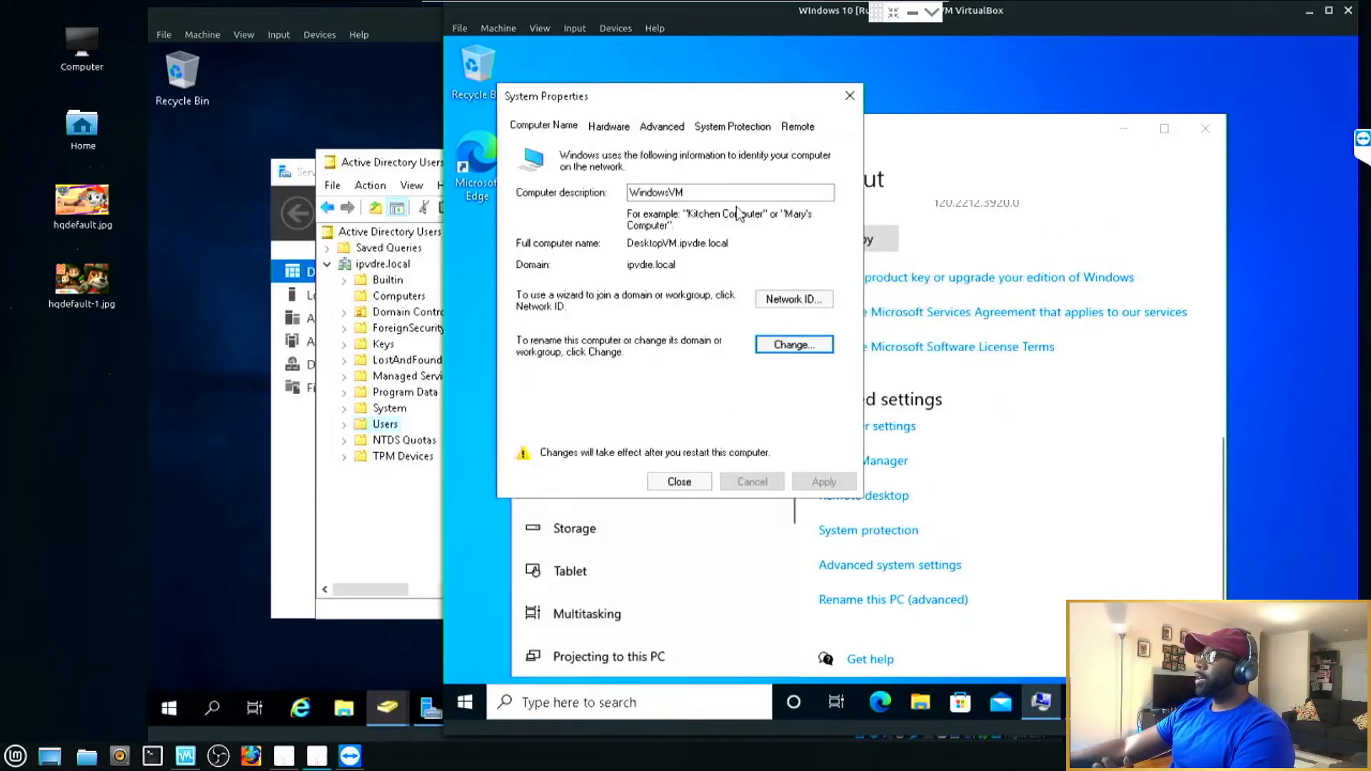
{"action": "left_click", "coordinate": [687, 481]}
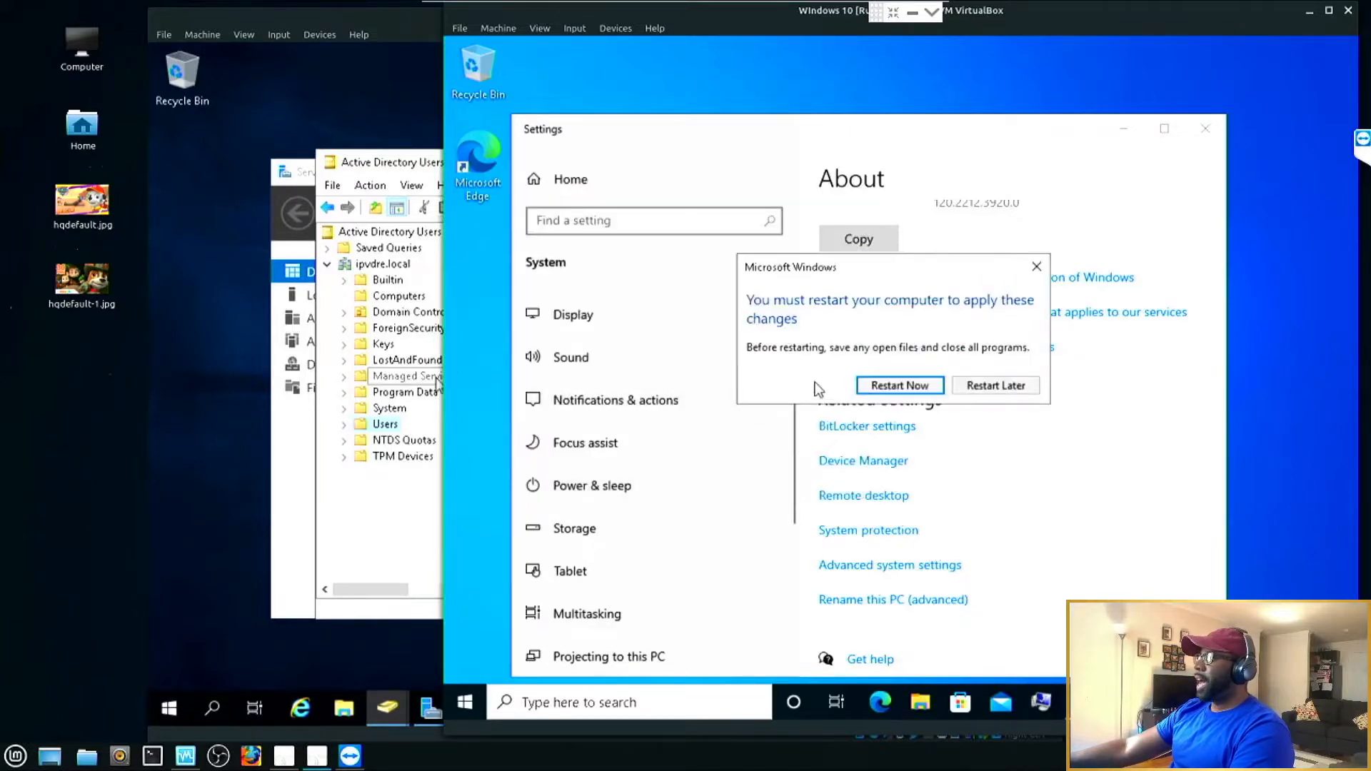
{"action": "left_click", "coordinate": [435, 457]}
{"action": "left_click", "coordinate": [398, 296]}
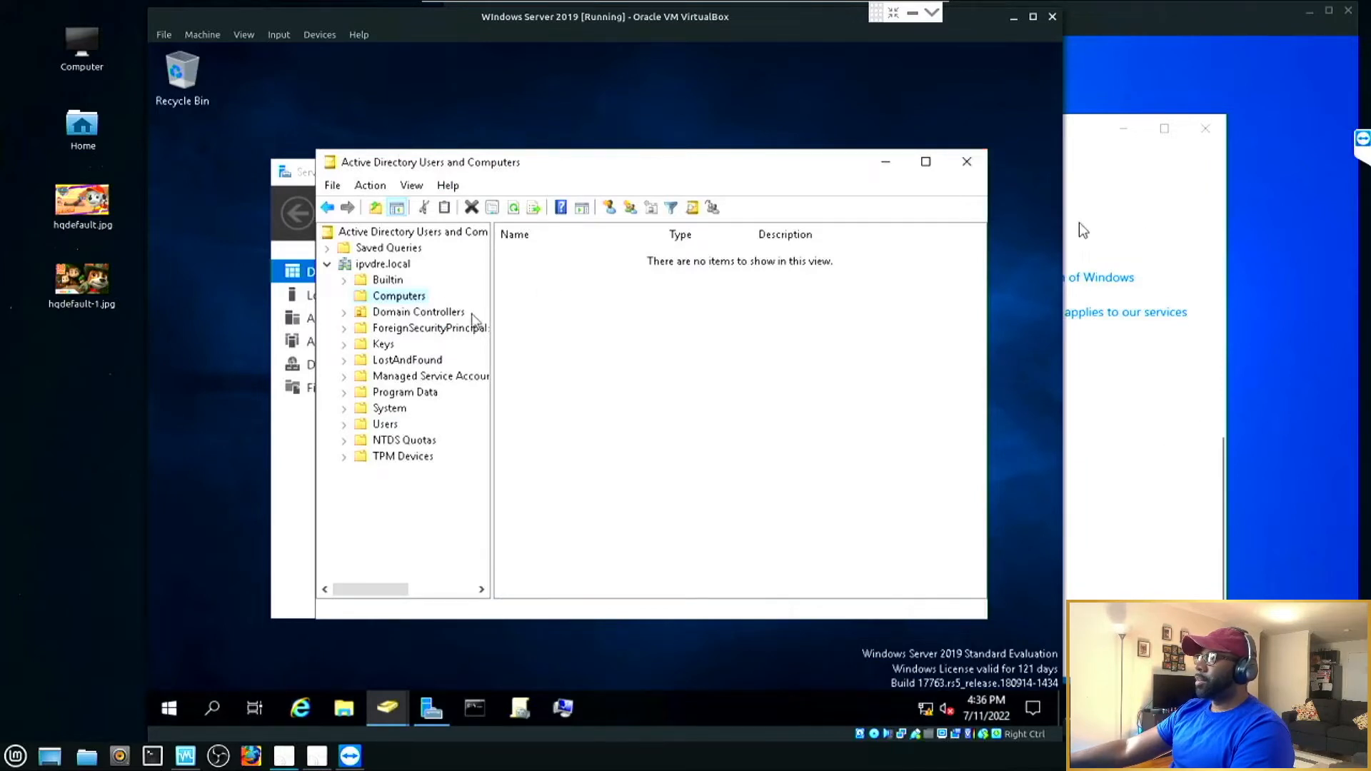
Step: Refresh Computers so DESKTOPVM appears, select it, and return to the Windows 10 VM
{"action": "right_click", "coordinate": [420, 299]}
{"action": "left_click", "coordinate": [477, 423]}
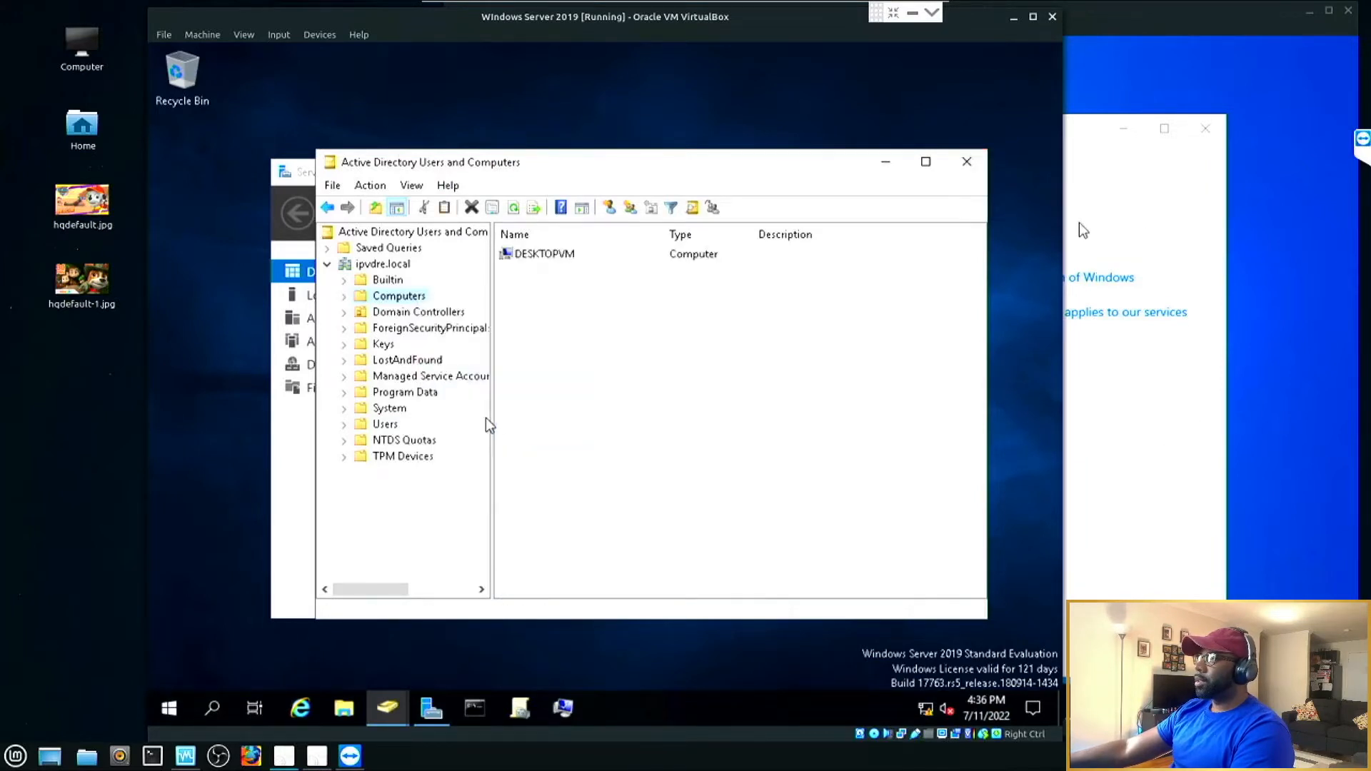
{"action": "left_click", "coordinate": [544, 256]}
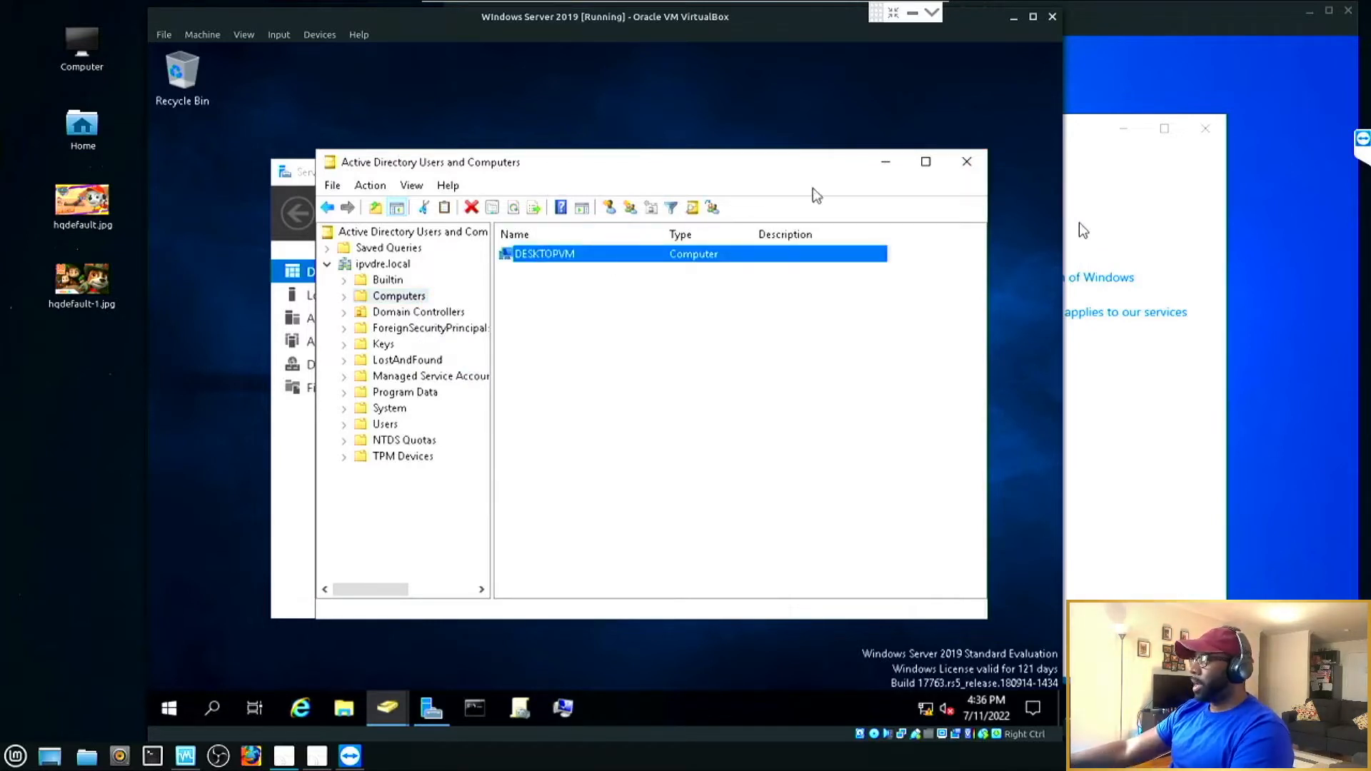
{"action": "left_click", "coordinate": [1186, 345]}
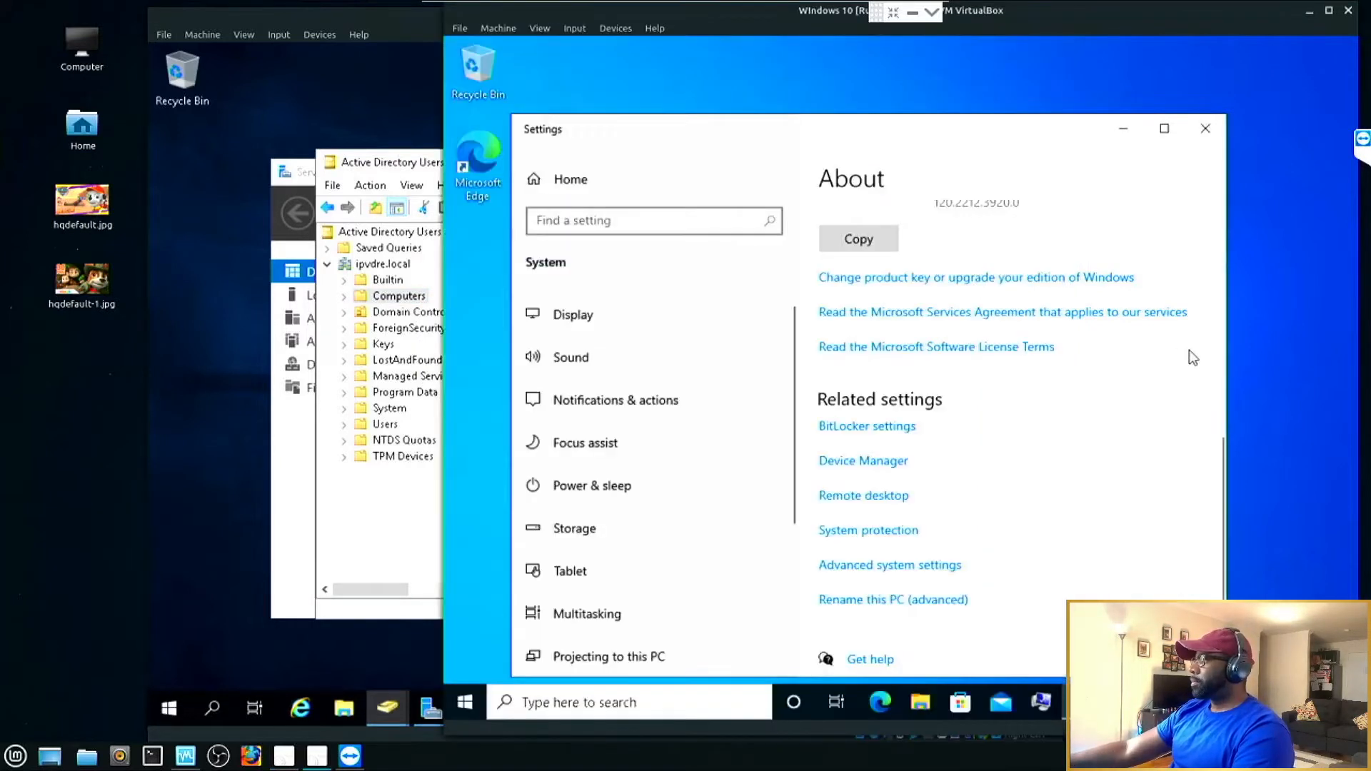
Step: Close Settings and restart the Windows 10 VM now
{"action": "left_click", "coordinate": [1205, 129]}
{"action": "left_click", "coordinate": [918, 388]}
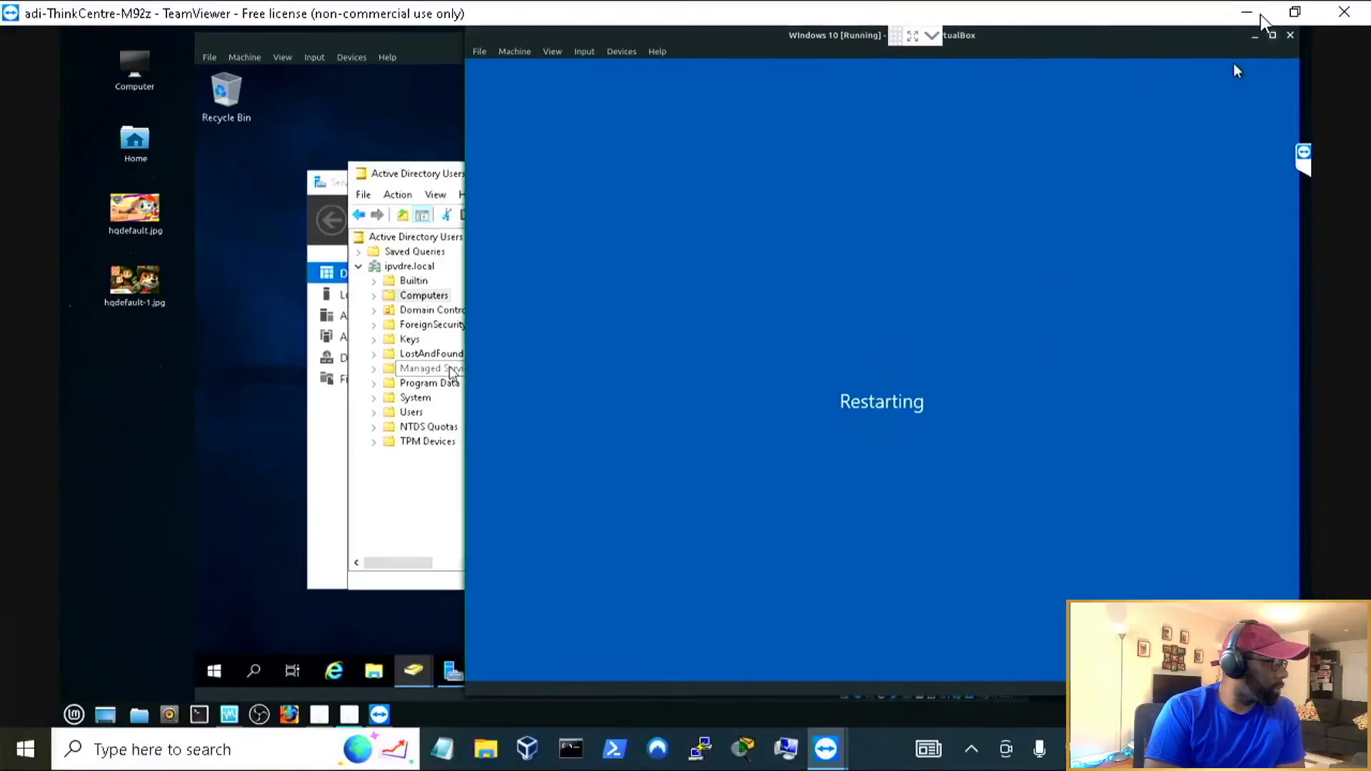
Step: Minimize the remote-access windows and restore the laptop's System Properties window
{"action": "left_click", "coordinate": [1254, 13]}
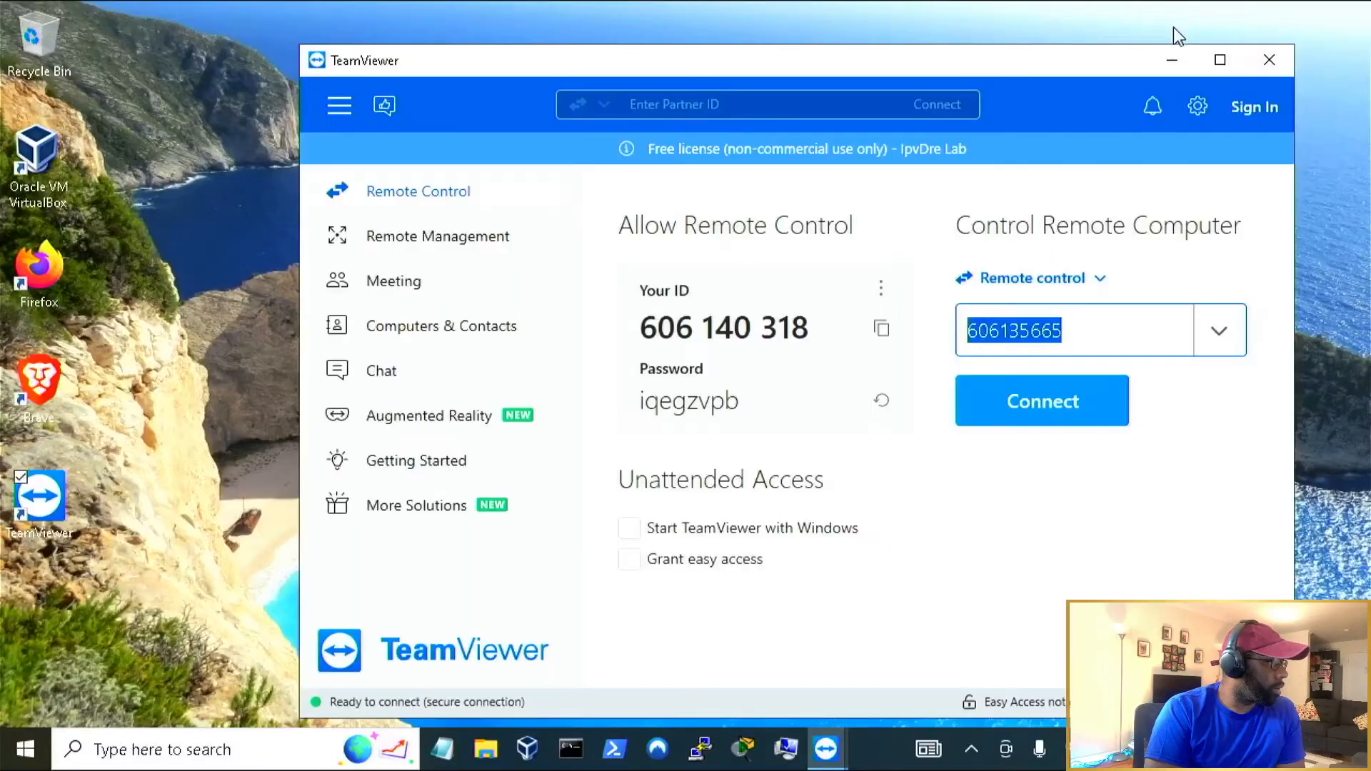
{"action": "left_click", "coordinate": [1174, 63]}
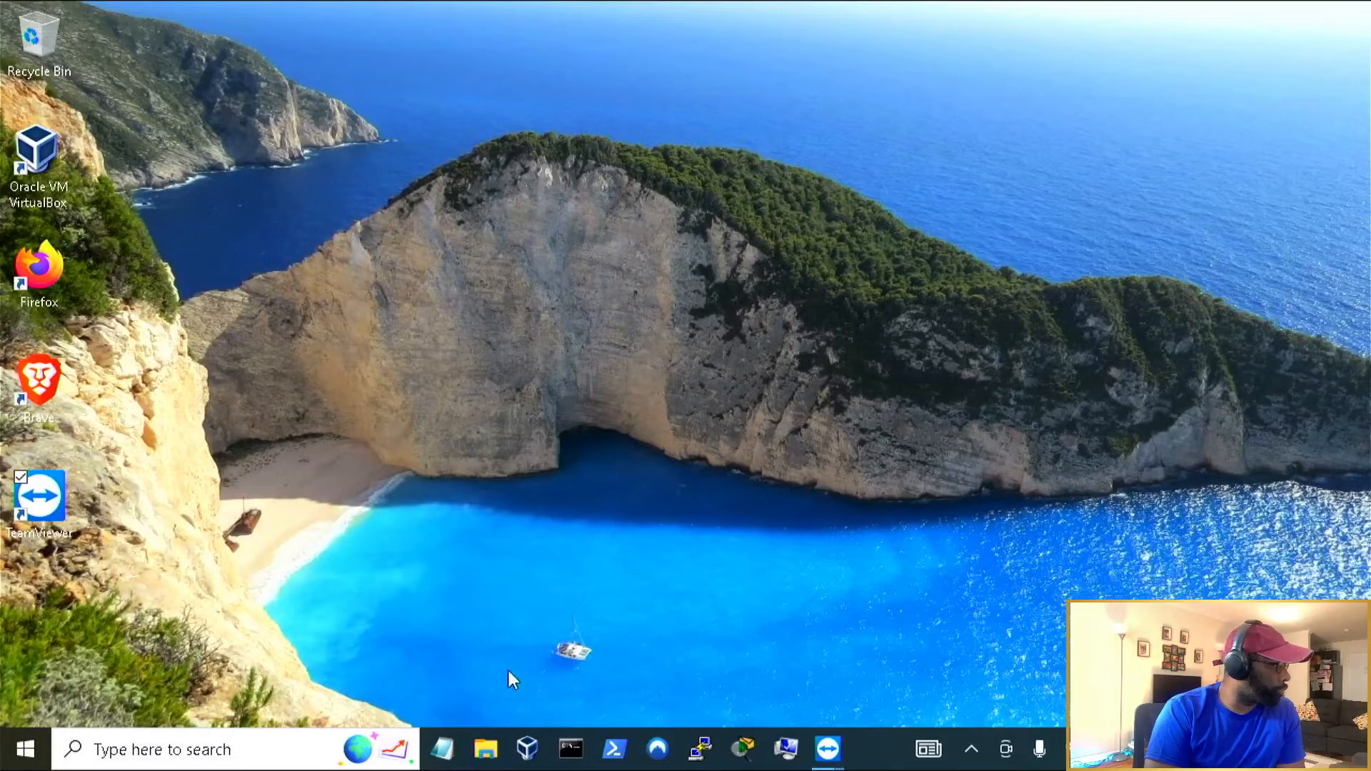
{"action": "left_click", "coordinate": [791, 748]}
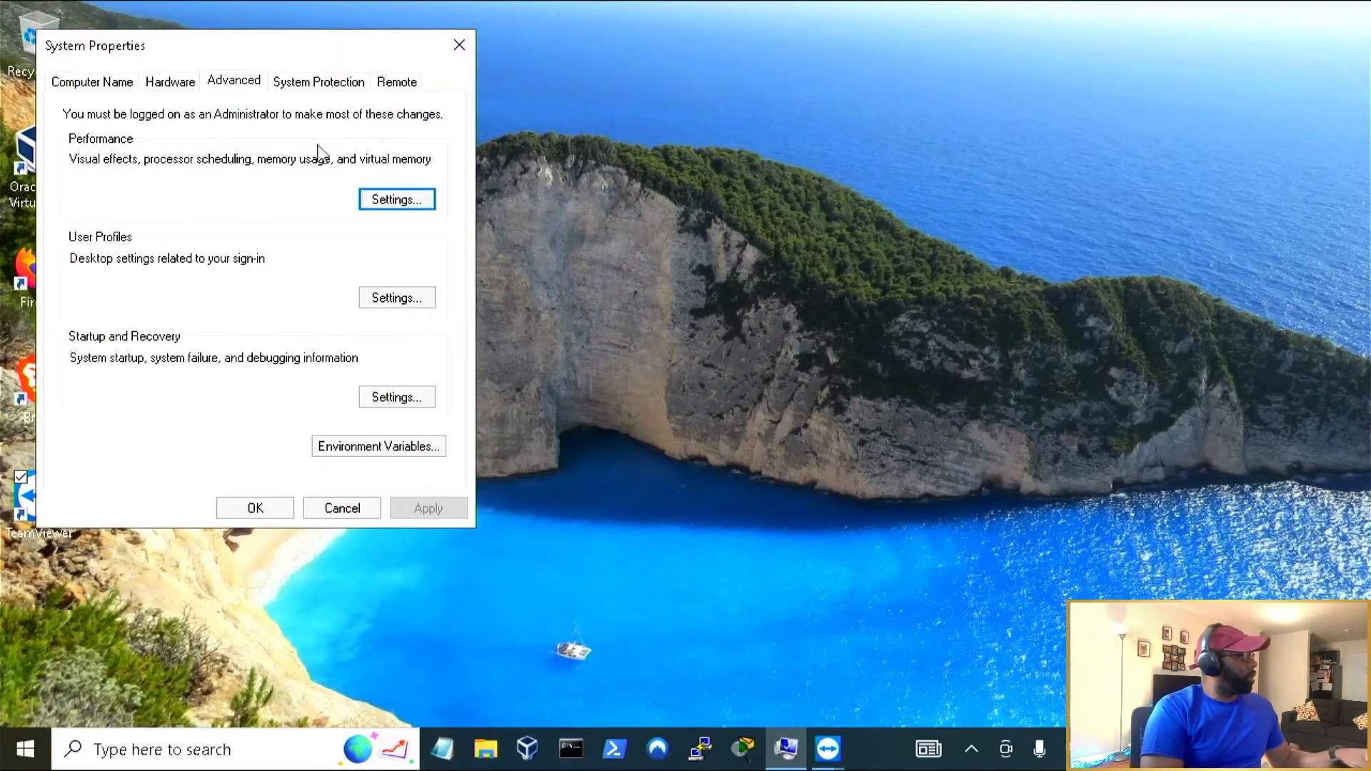
{"action": "left_click", "coordinate": [408, 199]}
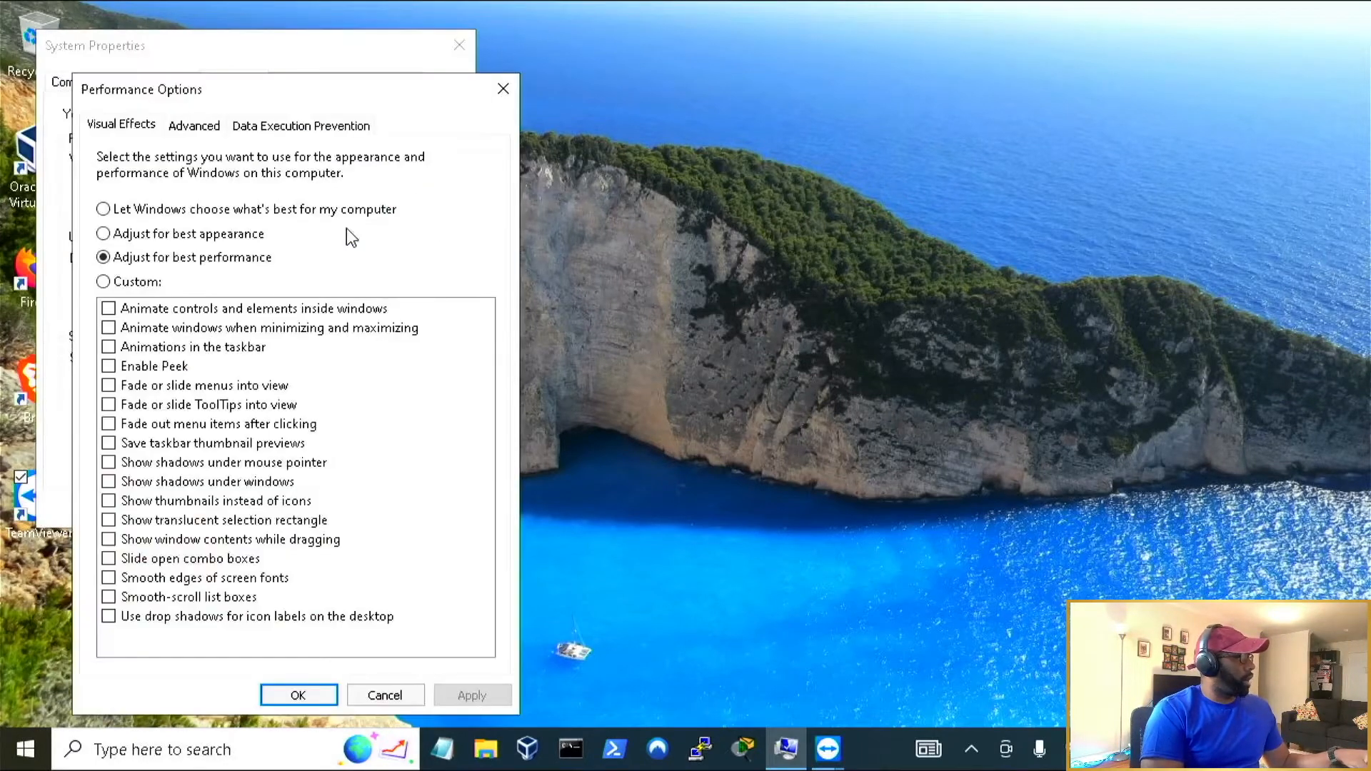
{"action": "left_click", "coordinate": [328, 691]}
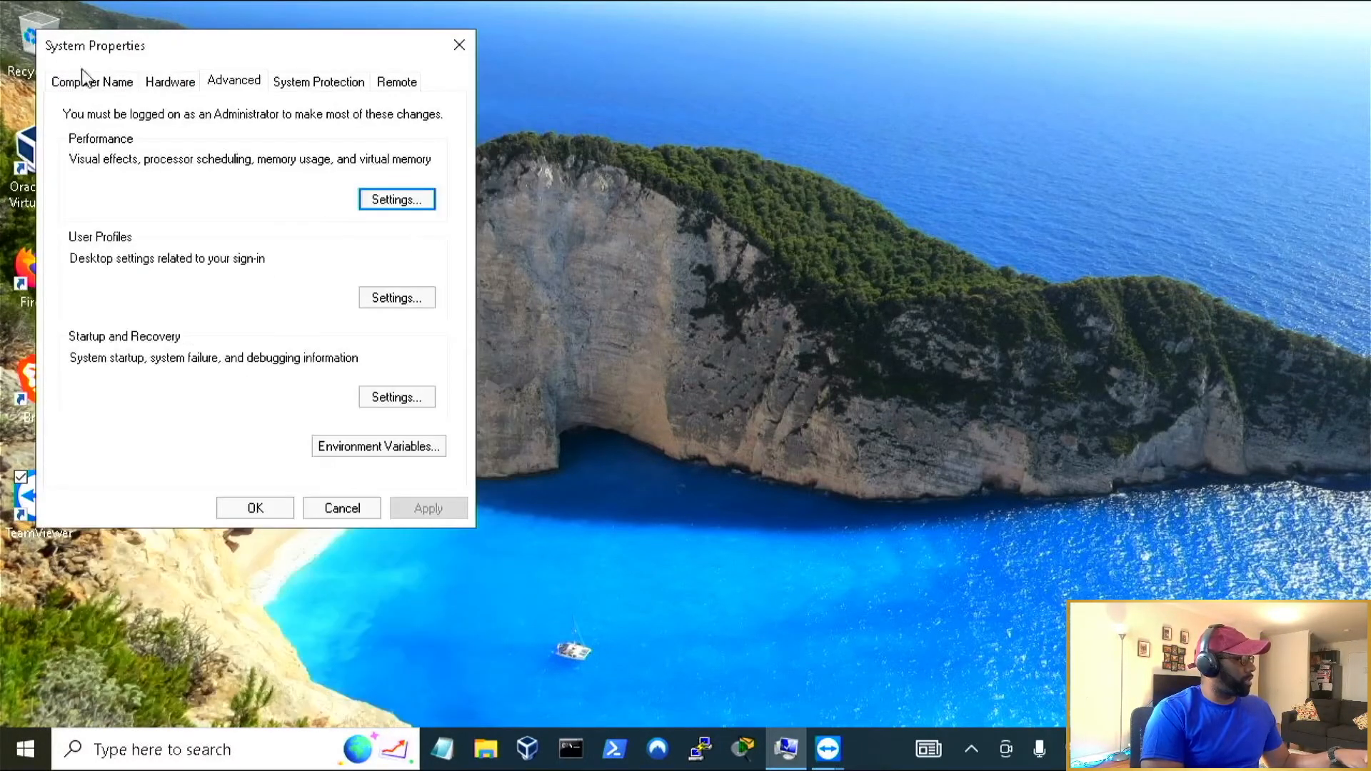
Step: Show the laptop's Computer Name tab, still in WORKGROUP, with the window centred
{"action": "left_click", "coordinate": [112, 83]}
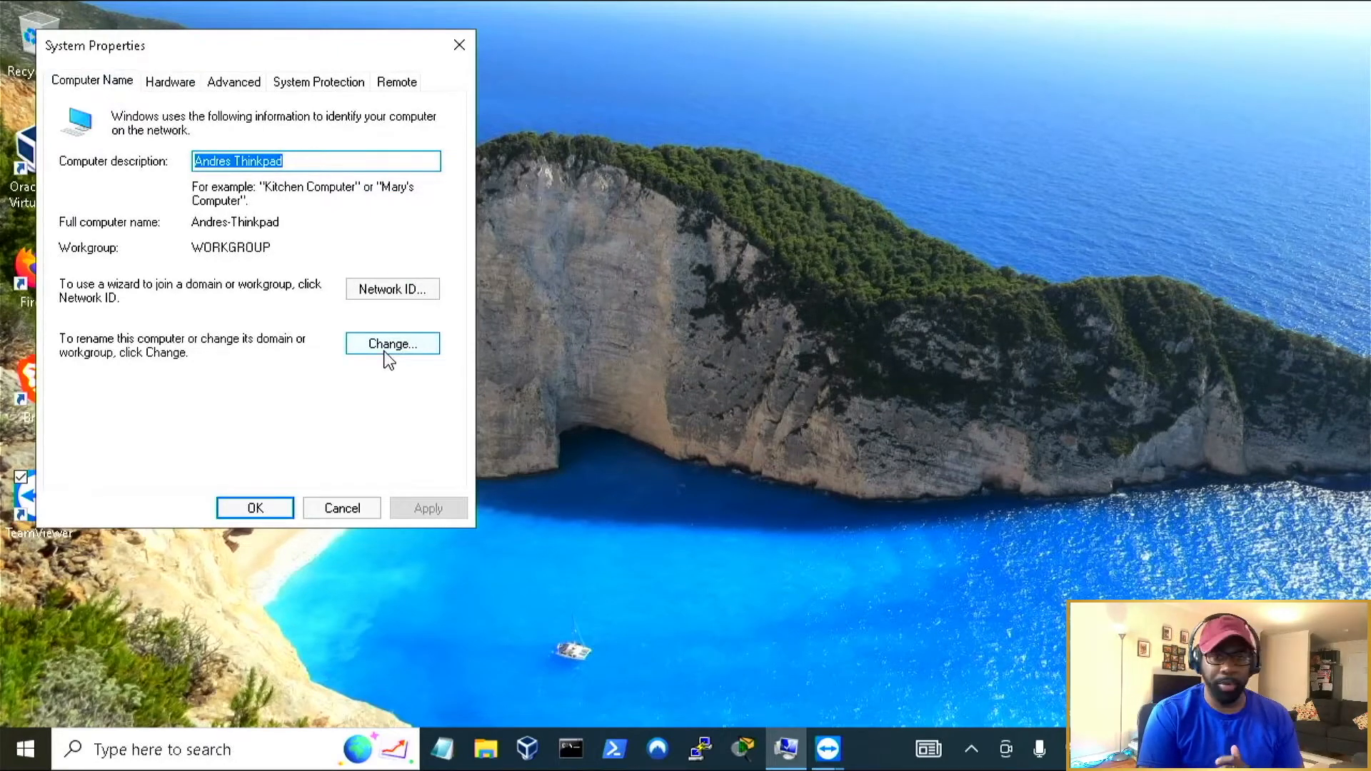
{"action": "left_click_drag", "start_coordinate": [388, 55], "coordinate": [448, 124]}
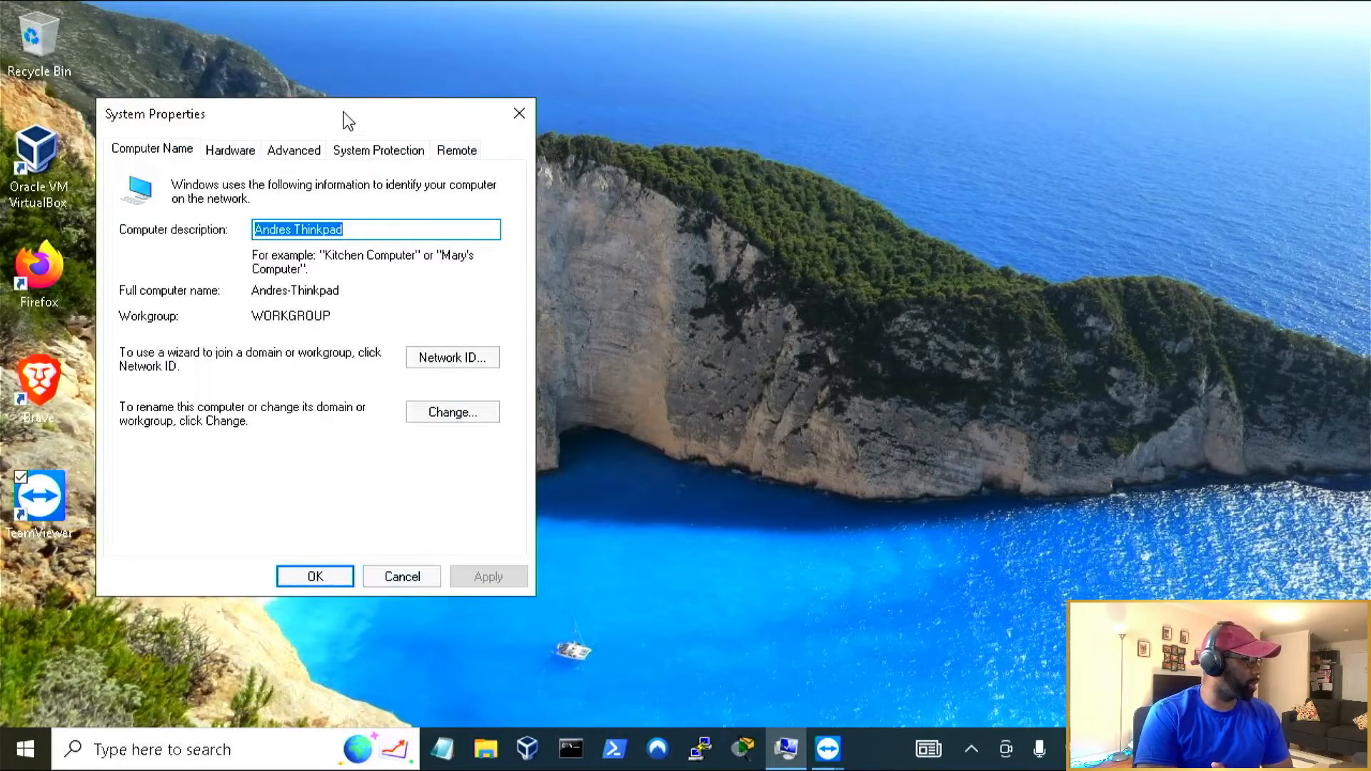
{"action": "left_click_drag", "start_coordinate": [348, 120], "coordinate": [879, 727]}
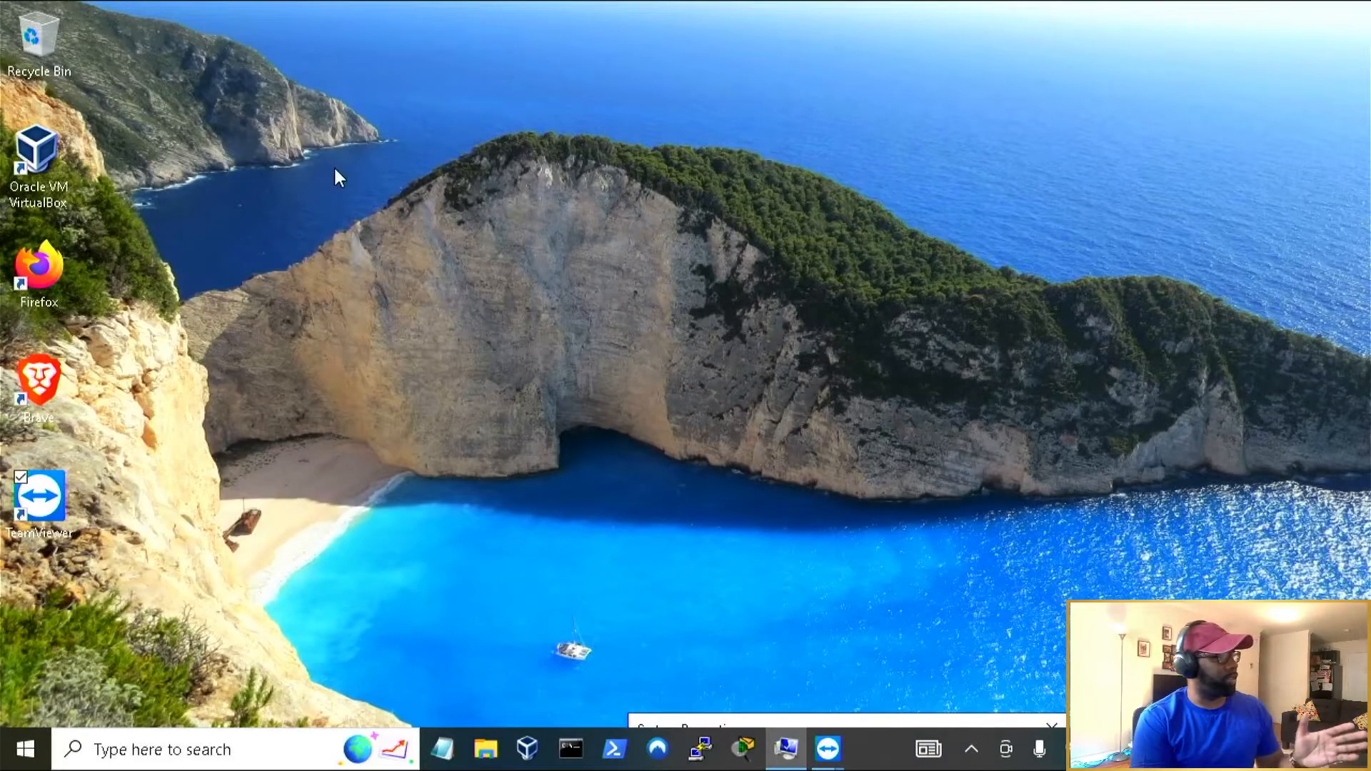
{"action": "left_click_drag", "start_coordinate": [845, 720], "coordinate": [627, 125]}
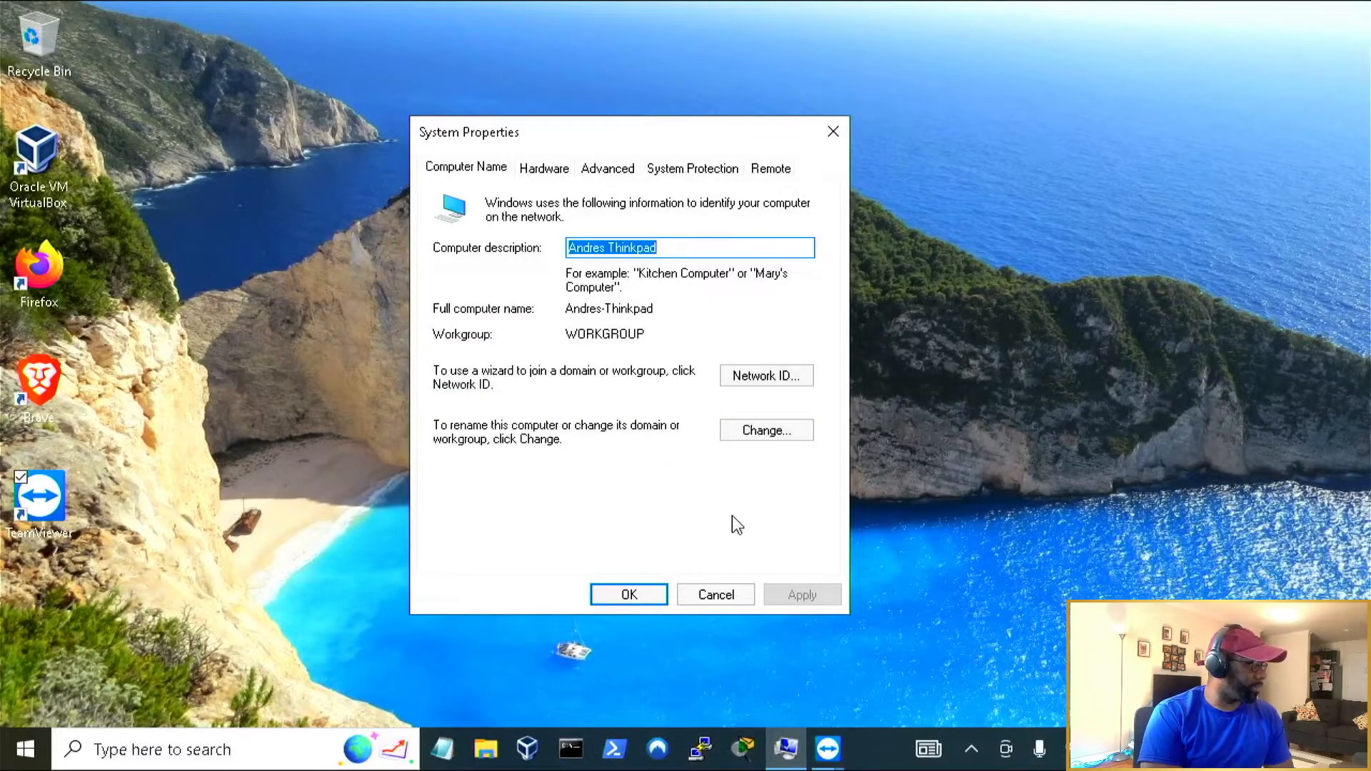
Step: Make the laptop a member of the ipvdre.local domain instead of the workgroup
{"action": "left_click", "coordinate": [742, 432]}
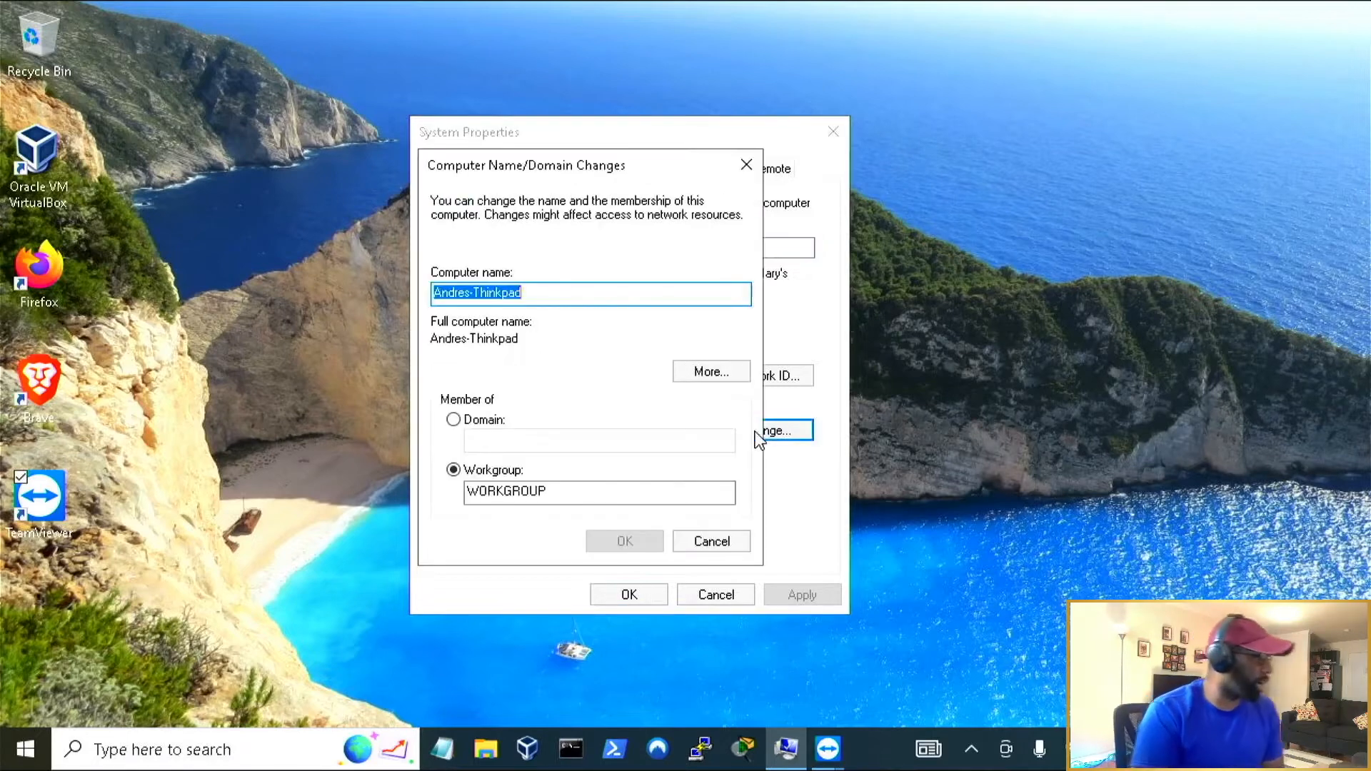
{"action": "left_click", "coordinate": [455, 421]}
{"action": "type", "text": "ip"}
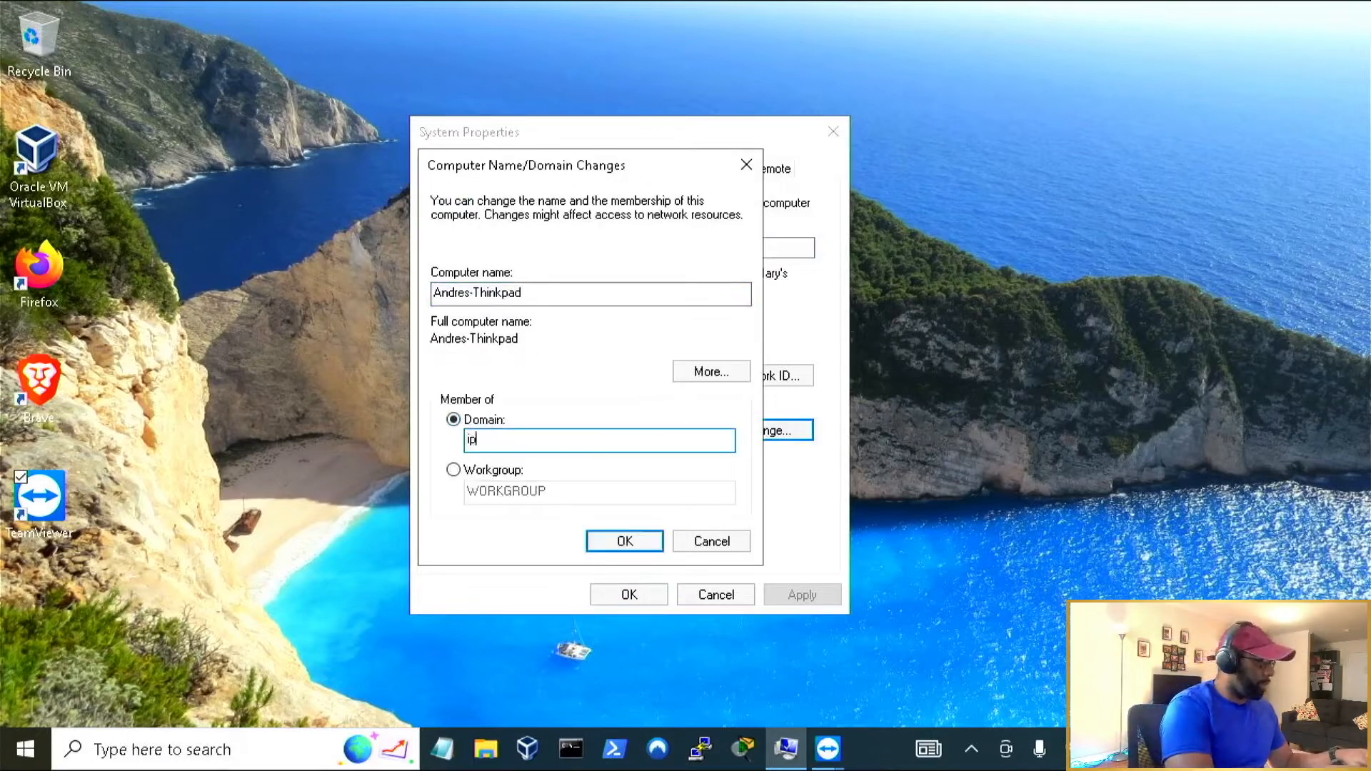
{"action": "type", "text": "vdre.locl"}
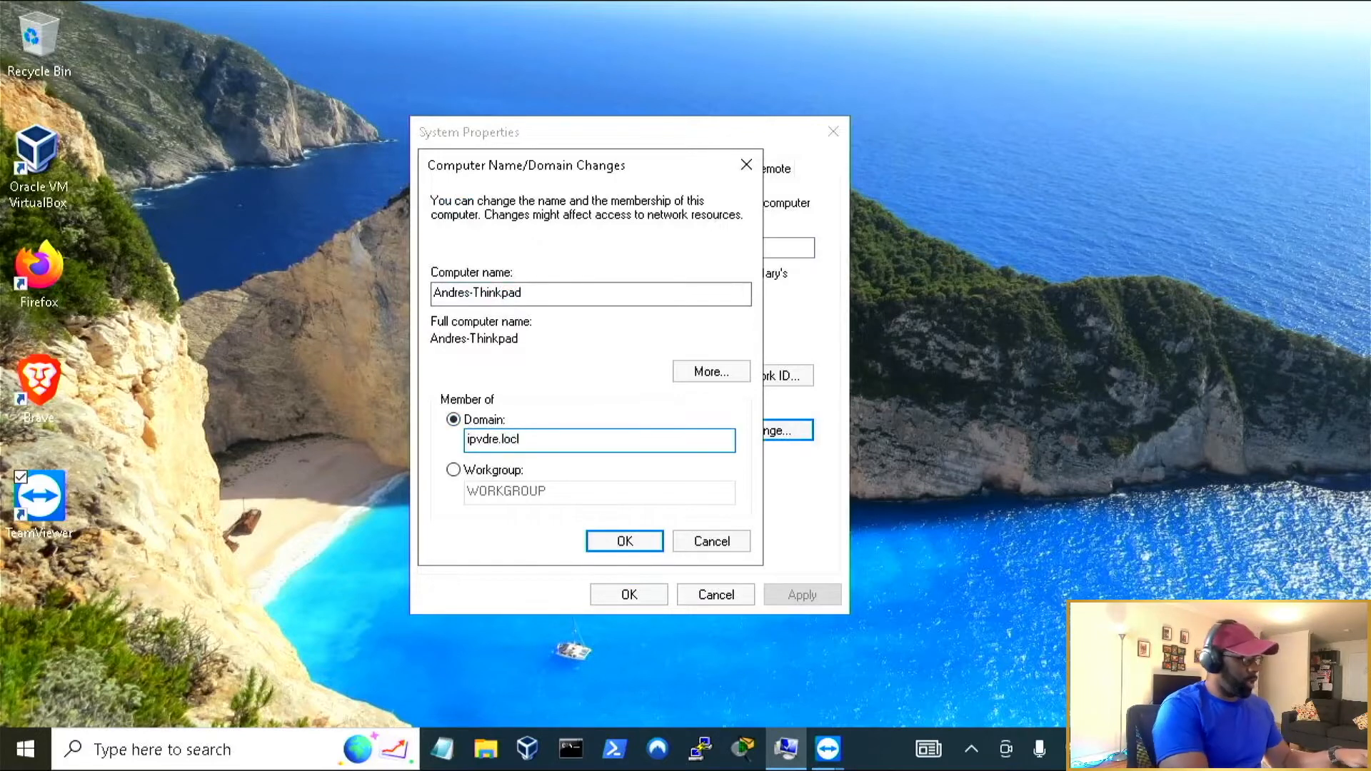
{"action": "key", "text": "BackSpace"}
{"action": "type", "text": "al"}
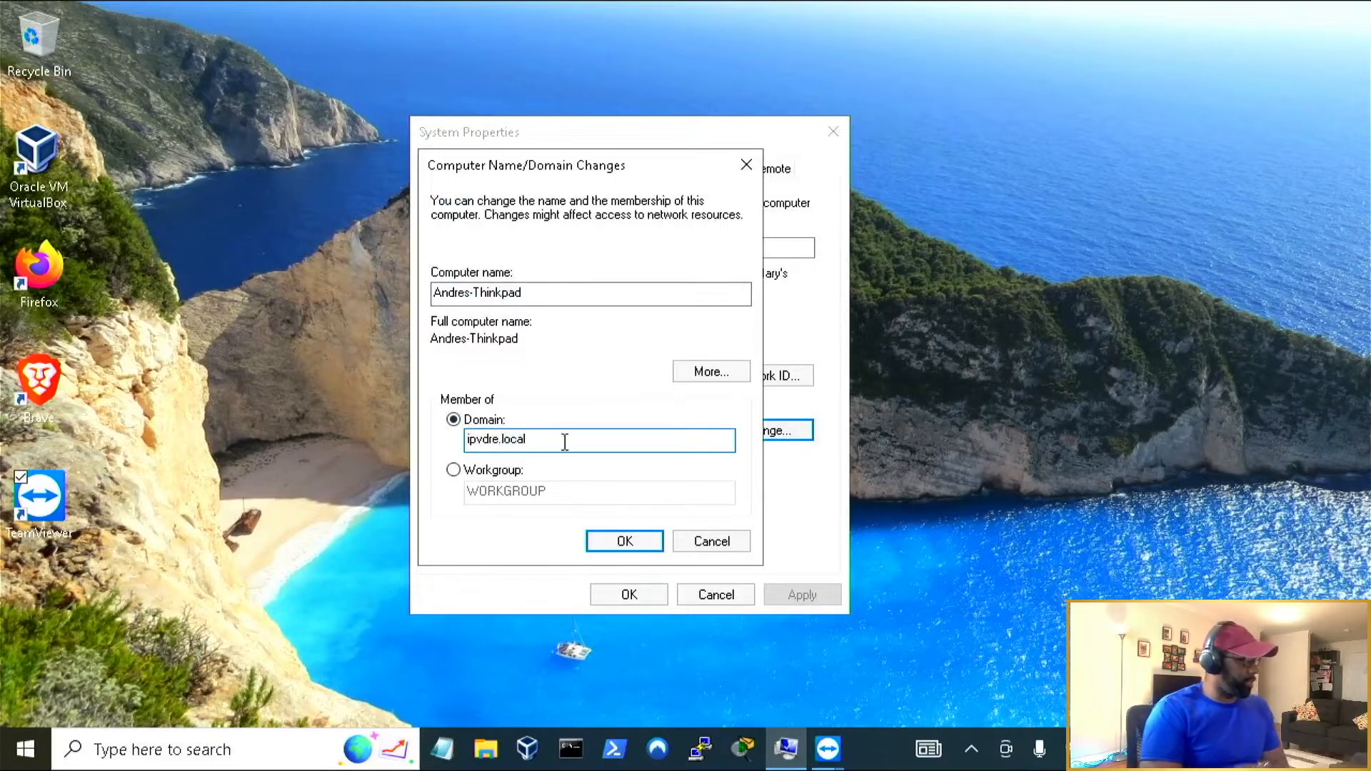
{"action": "left_click", "coordinate": [625, 542]}
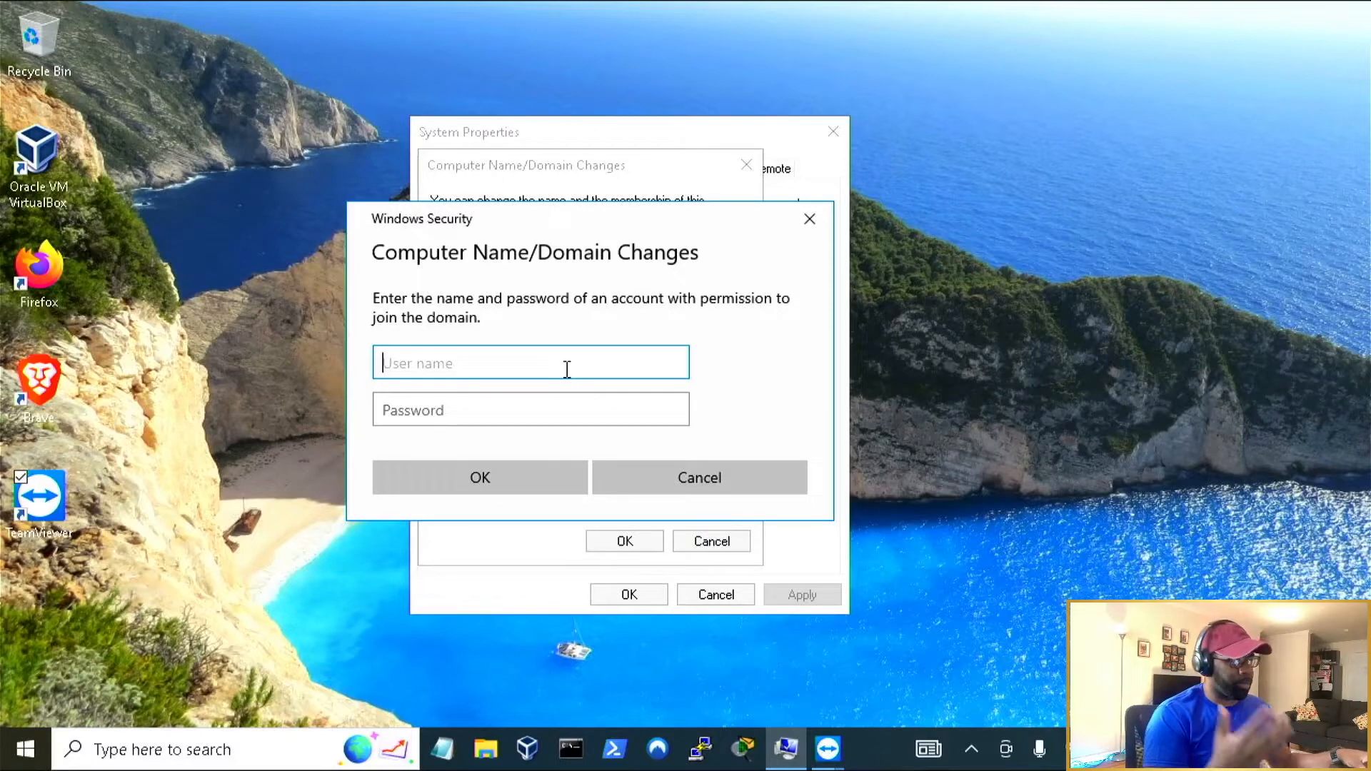
Step: Authorise the domain join with user name IT GUY and the account password
{"action": "type", "text": "i"}
{"action": "key", "text": "BackSpace"}
{"action": "key", "text": "Caps_Lock"}
{"action": "type", "text": "IT GUY"}
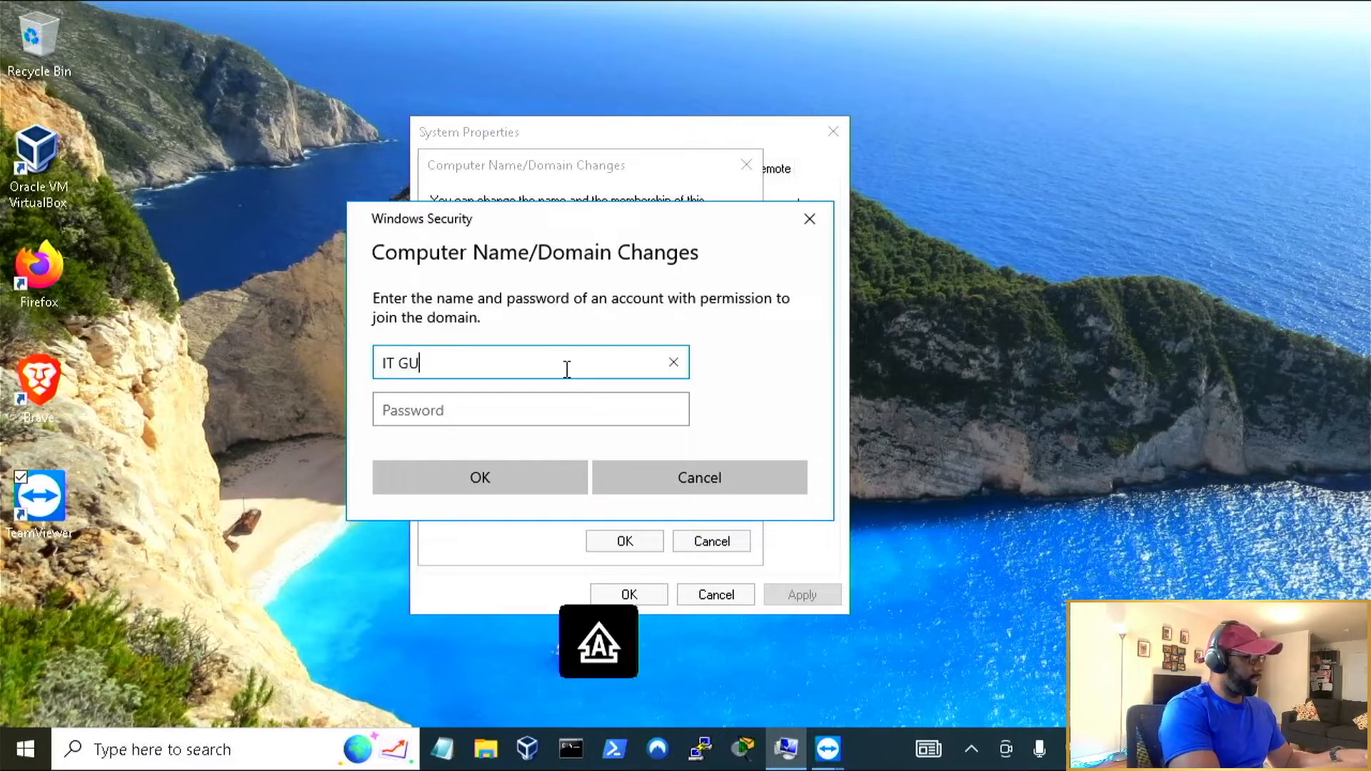
{"action": "left_click", "coordinate": [574, 402]}
{"action": "key", "text": "Caps_Lock"}
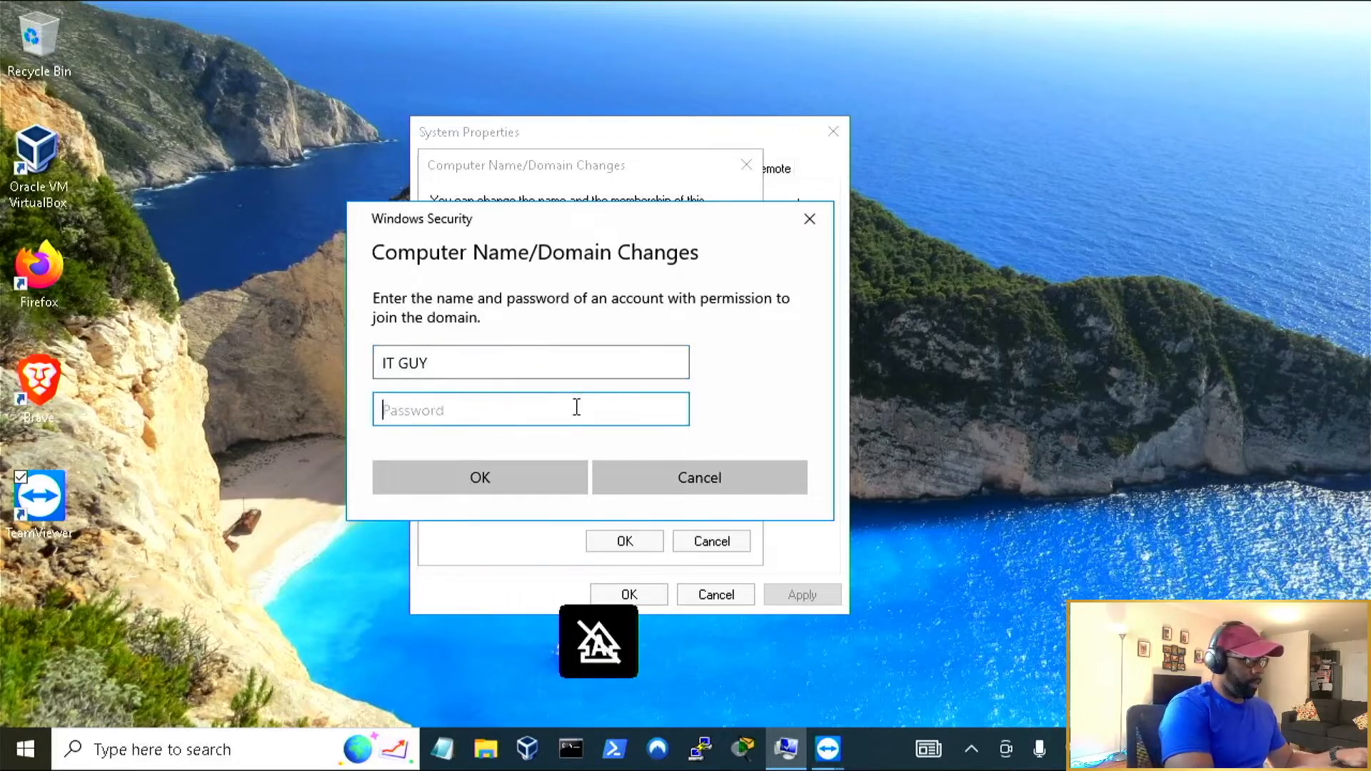
{"action": "key", "text": "Caps_Lock"}
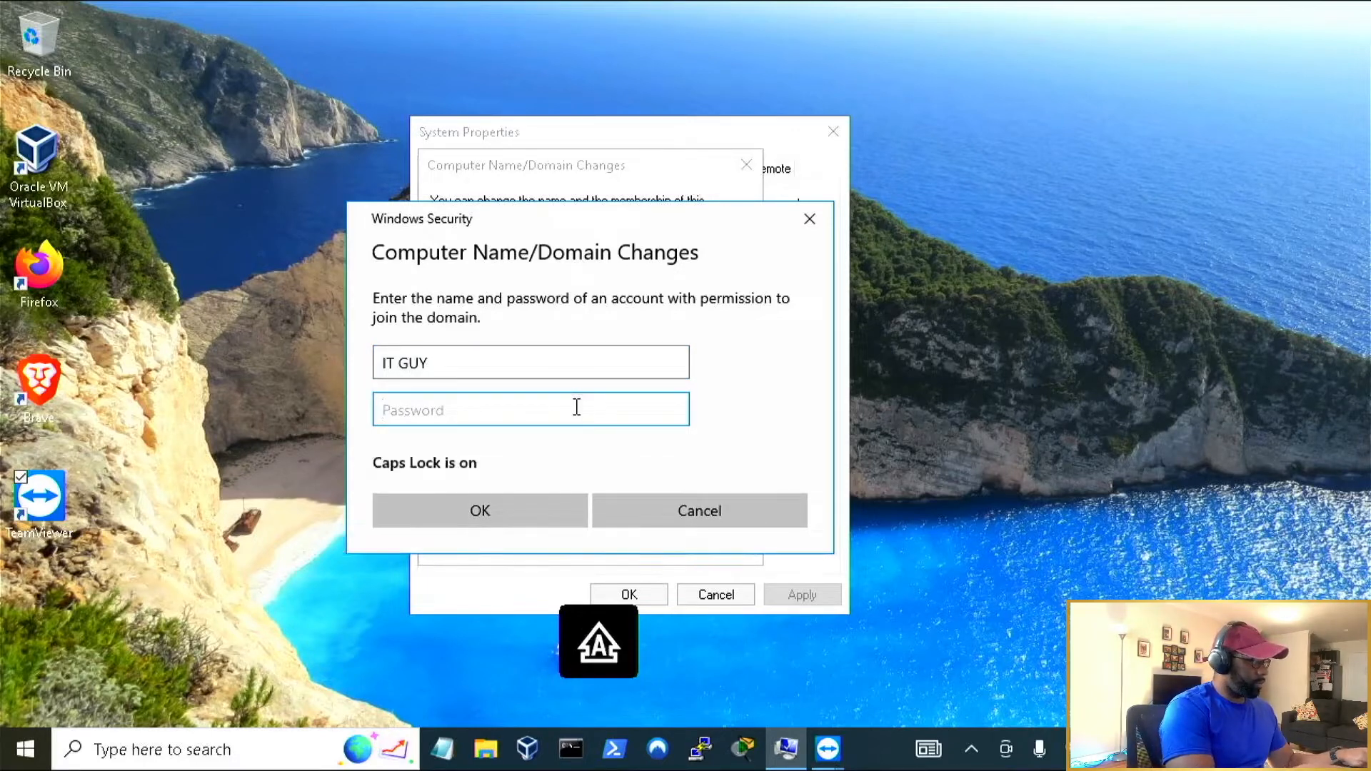
{"action": "key", "text": "Caps_Lock"}
{"action": "type", "text": "•••••••"}
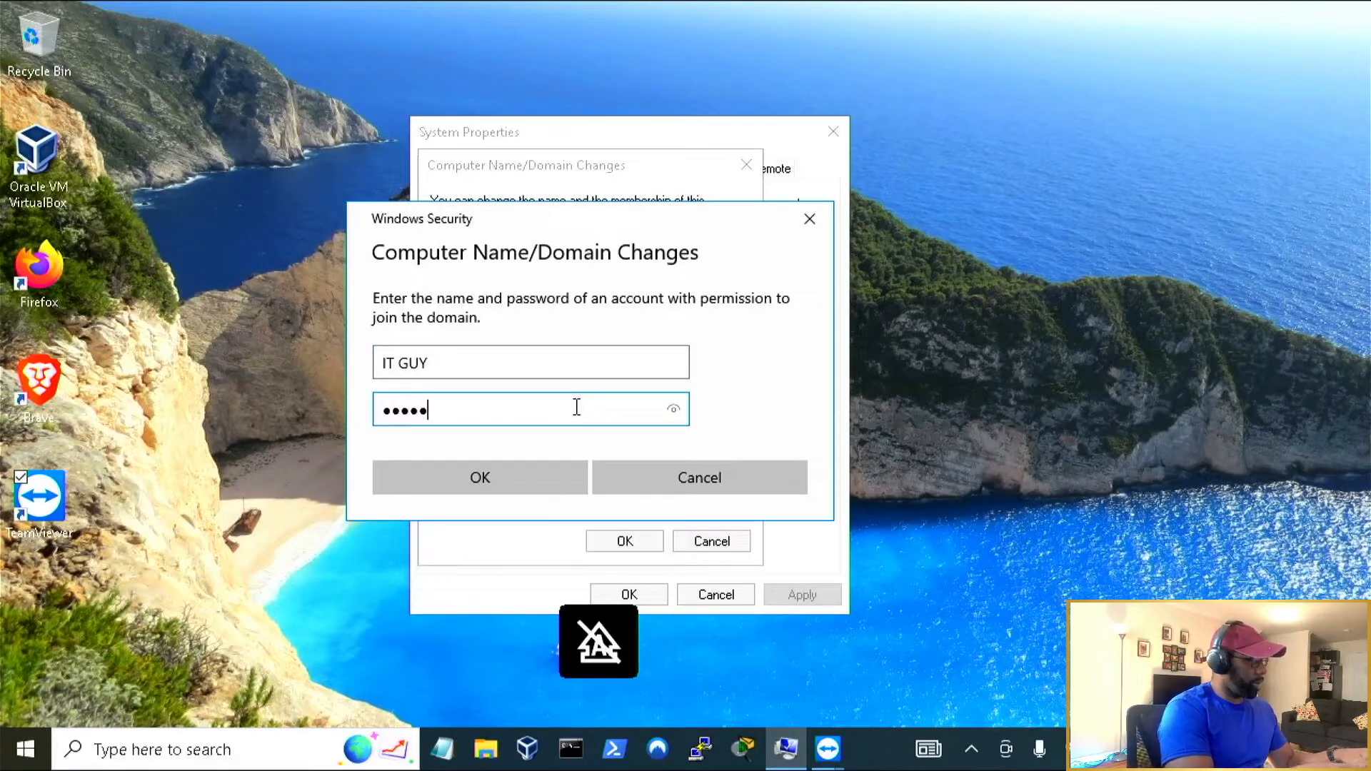
{"action": "type", "text": "••"}
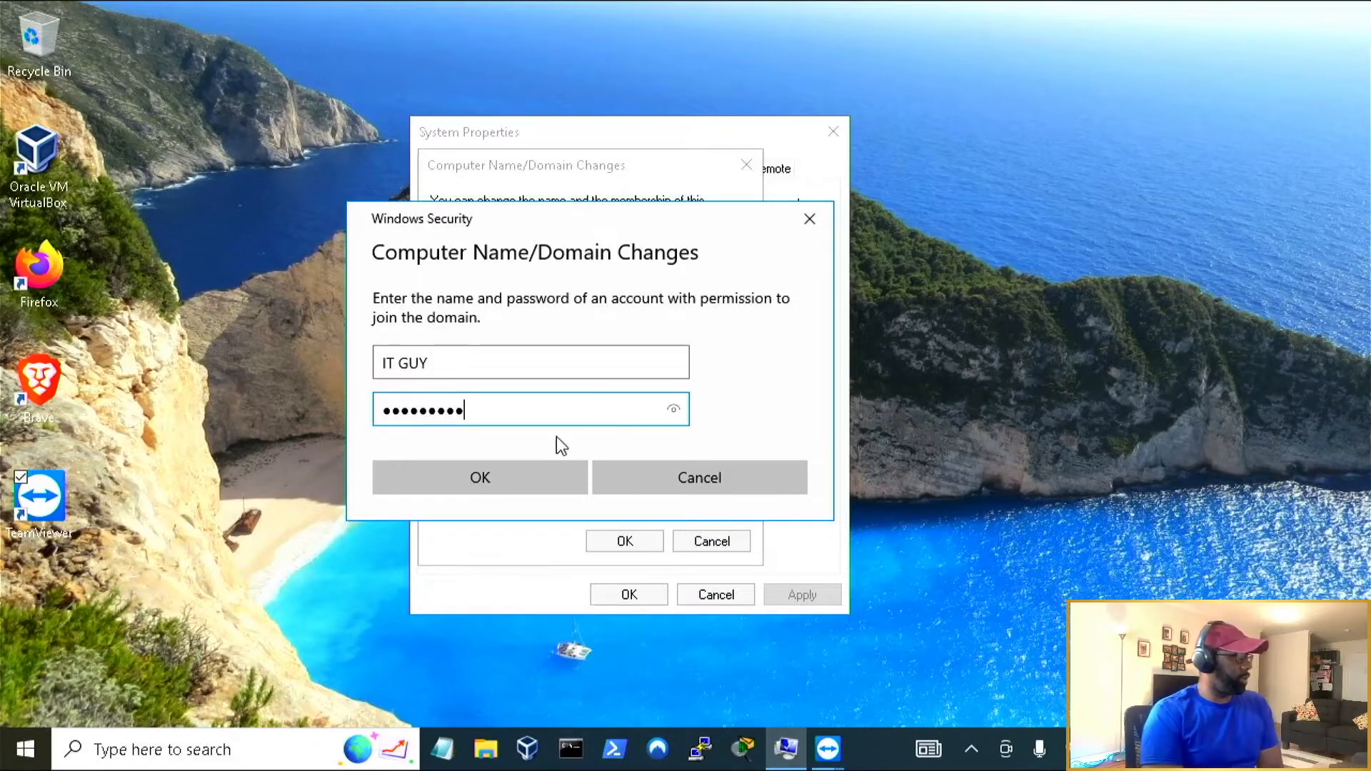
{"action": "left_click", "coordinate": [522, 486]}
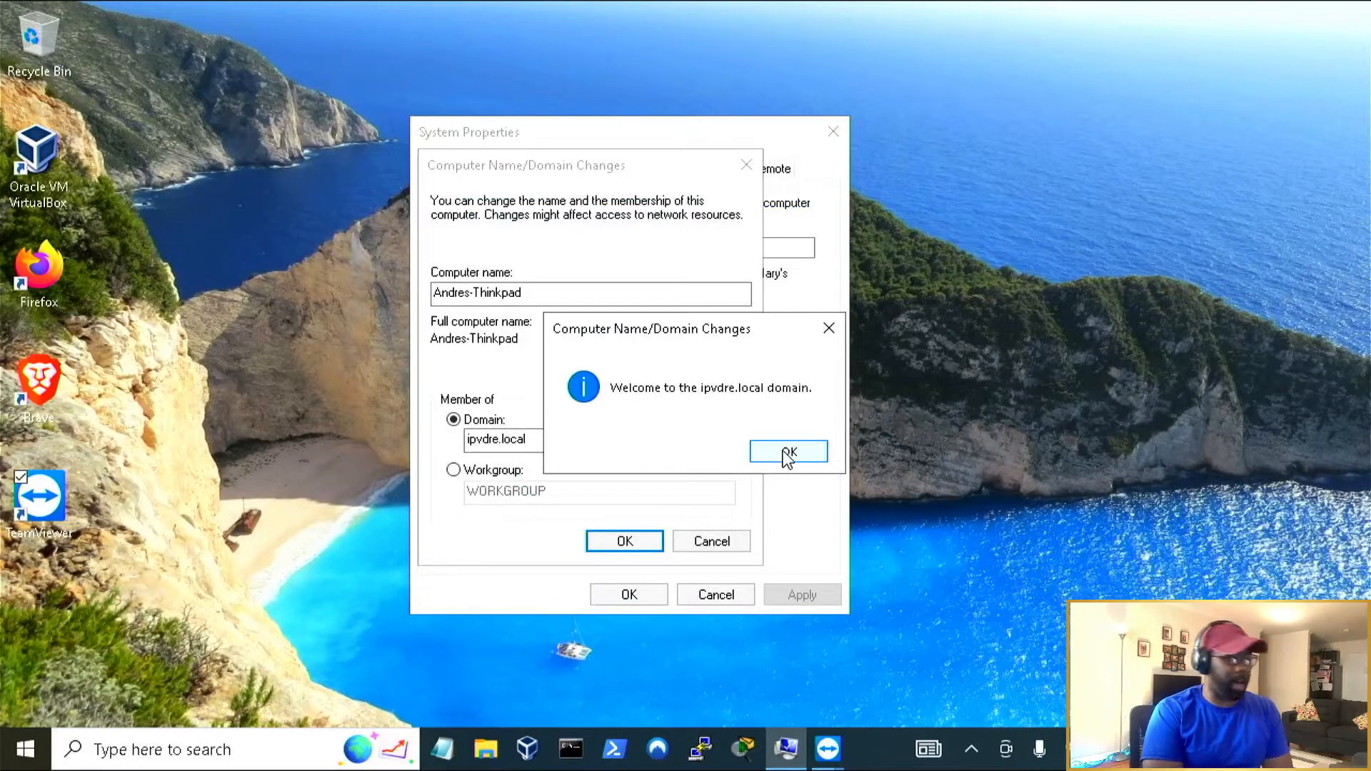
Step: Acknowledge the welcome and restart notices, close System Properties, and restart the laptop
{"action": "left_click", "coordinate": [783, 452]}
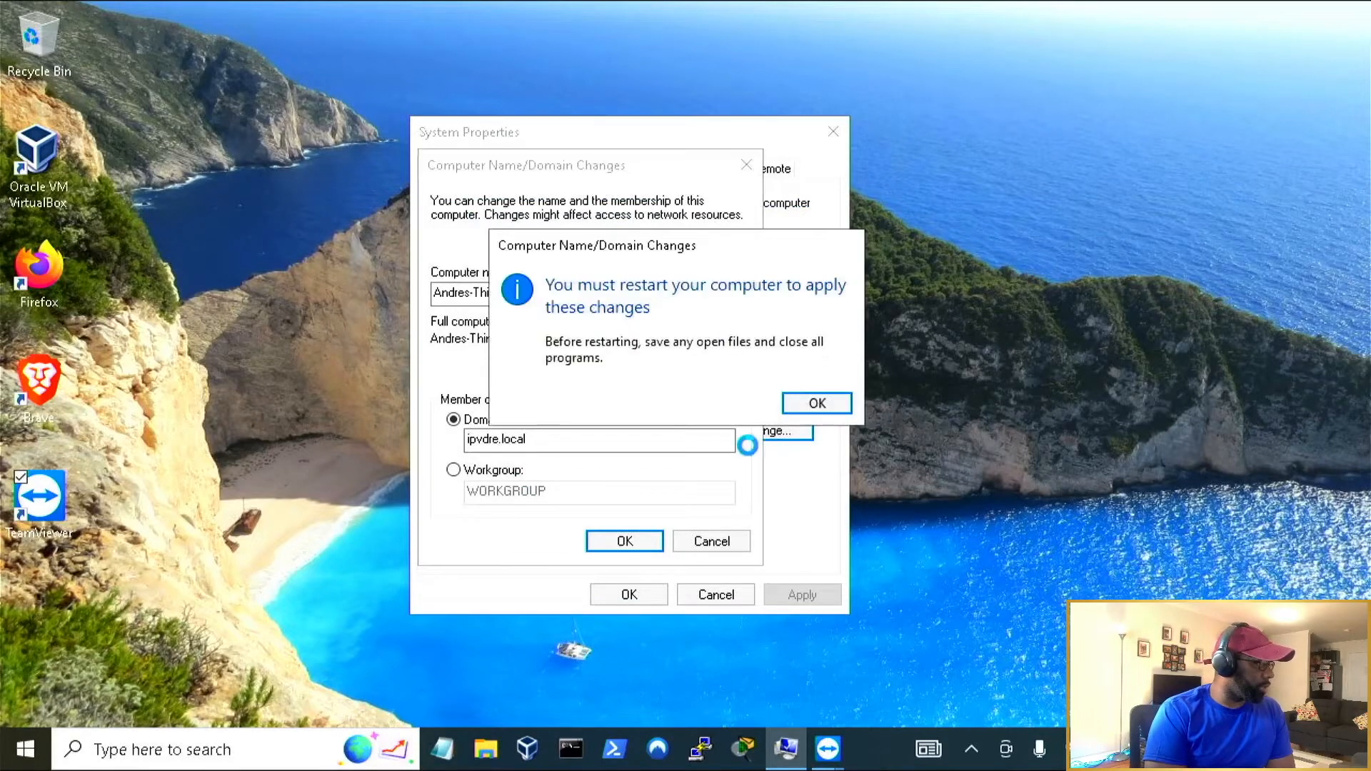
{"action": "left_click", "coordinate": [835, 402]}
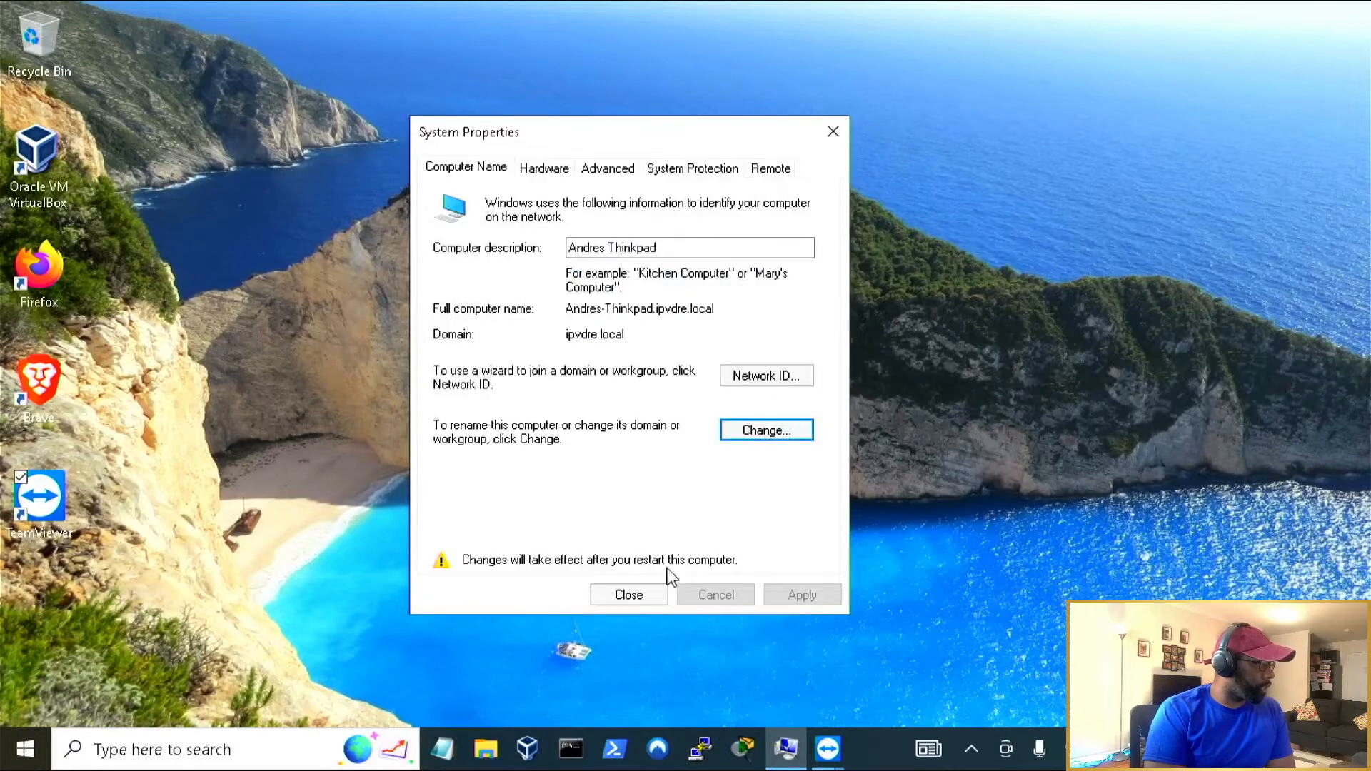
{"action": "left_click", "coordinate": [658, 595]}
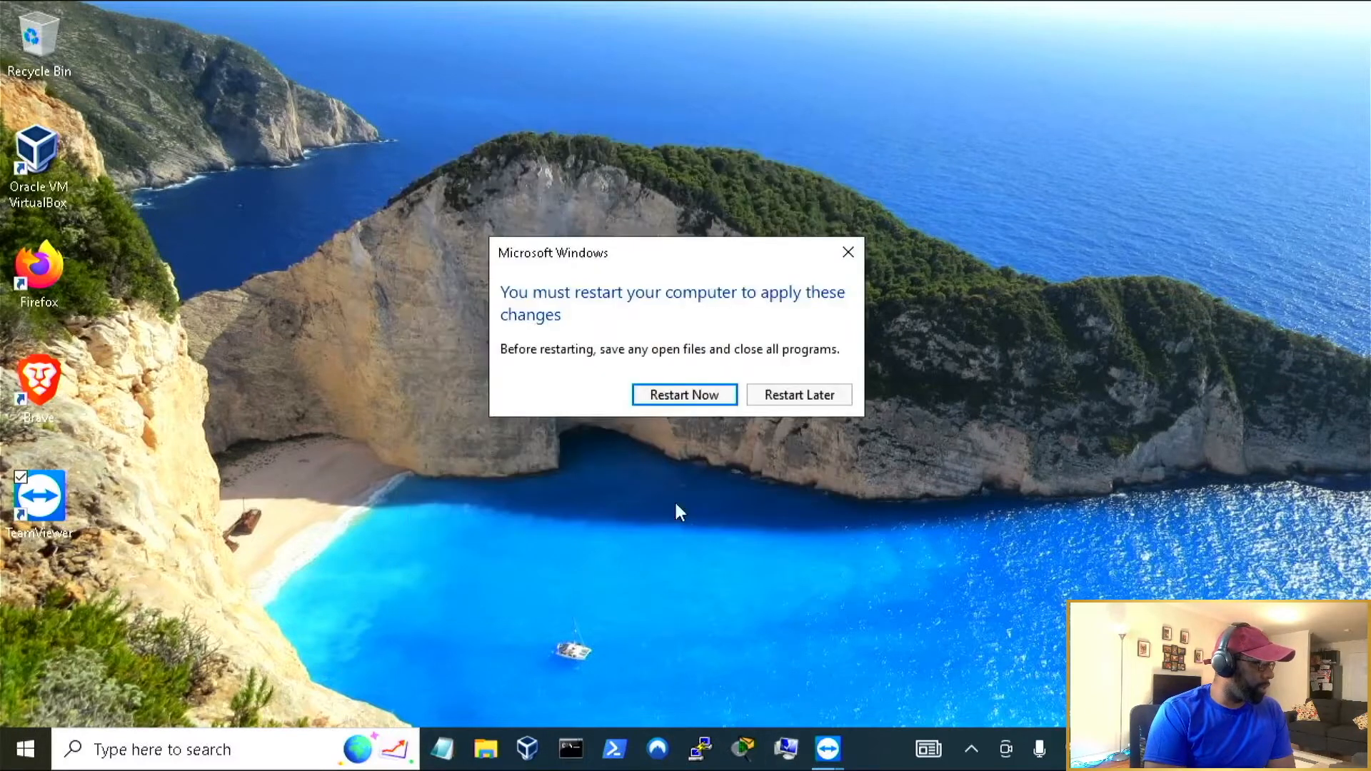
{"action": "left_click", "coordinate": [698, 392]}
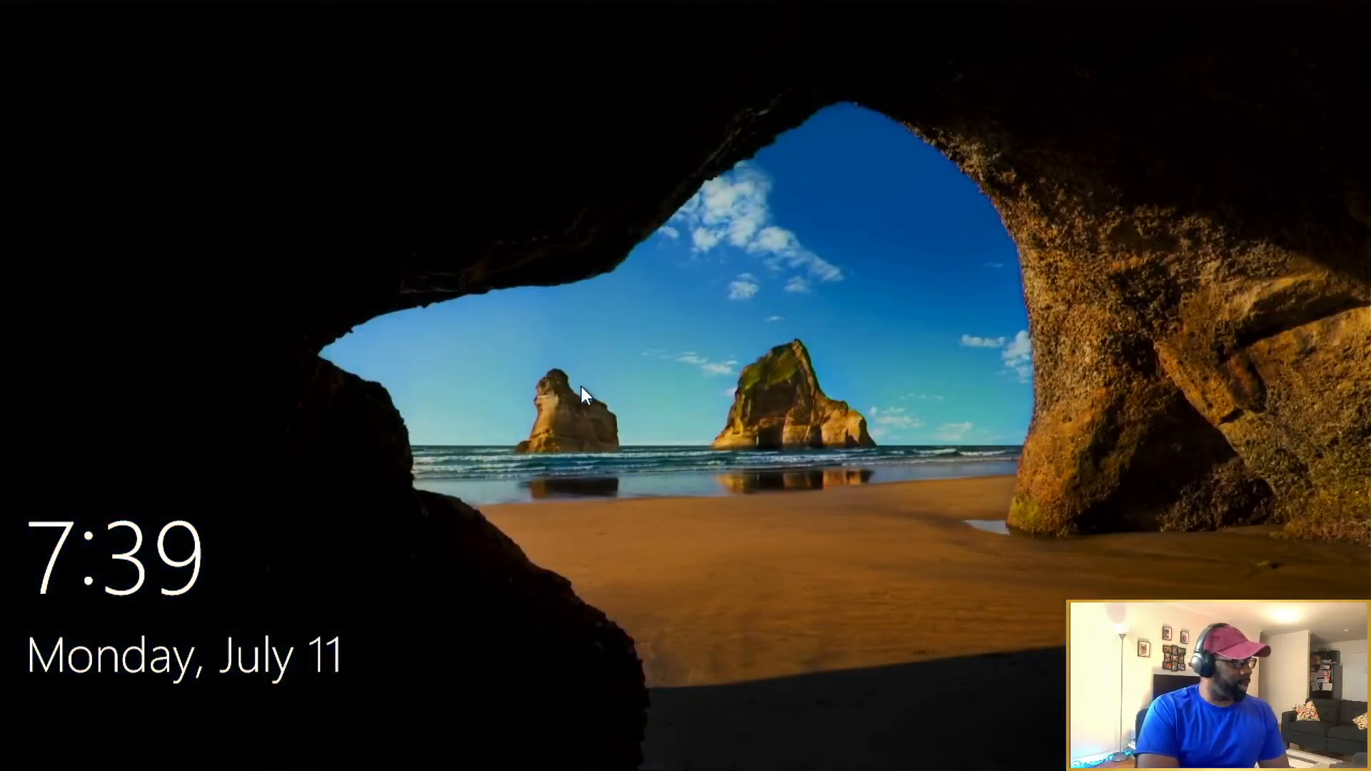
Step: From the lock screen, switch to signing in as another user on a domain
{"action": "left_click", "coordinate": [581, 387]}
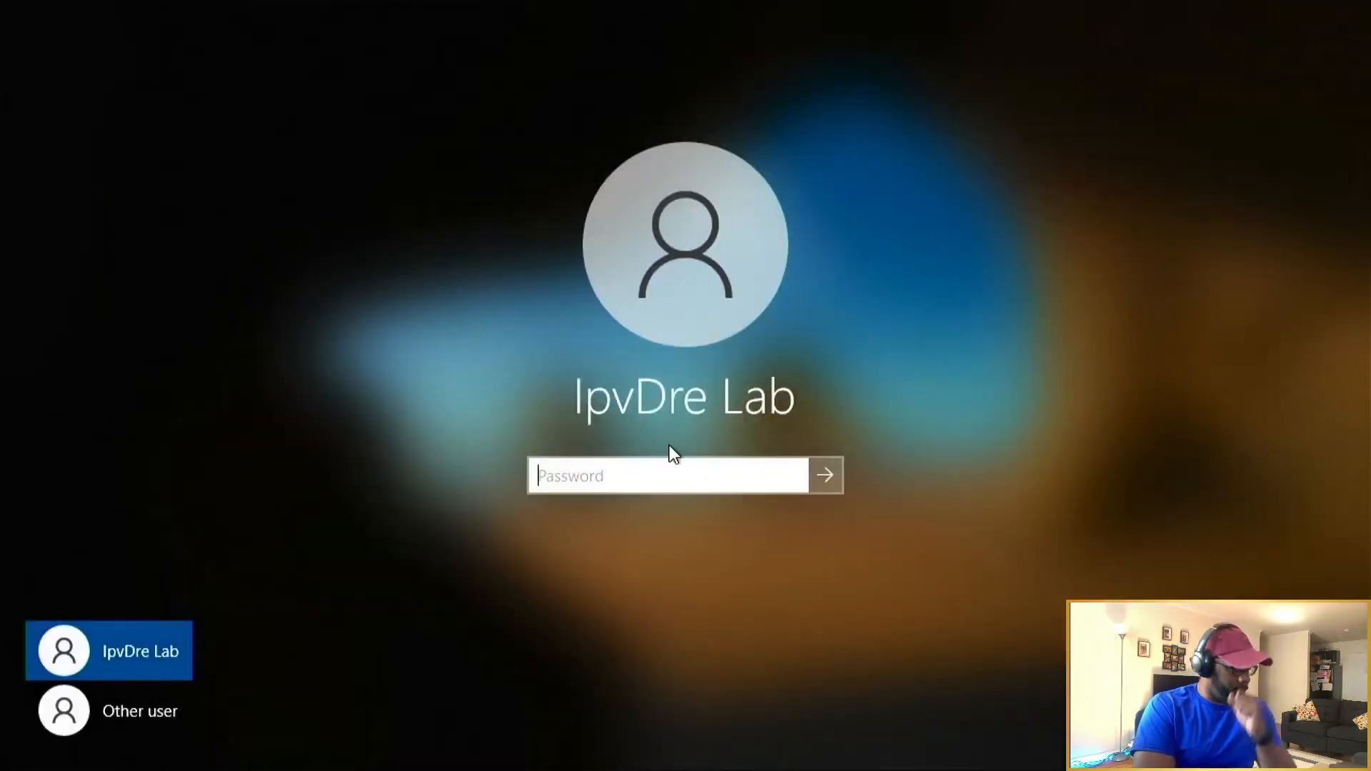
{"action": "left_click", "coordinate": [145, 710]}
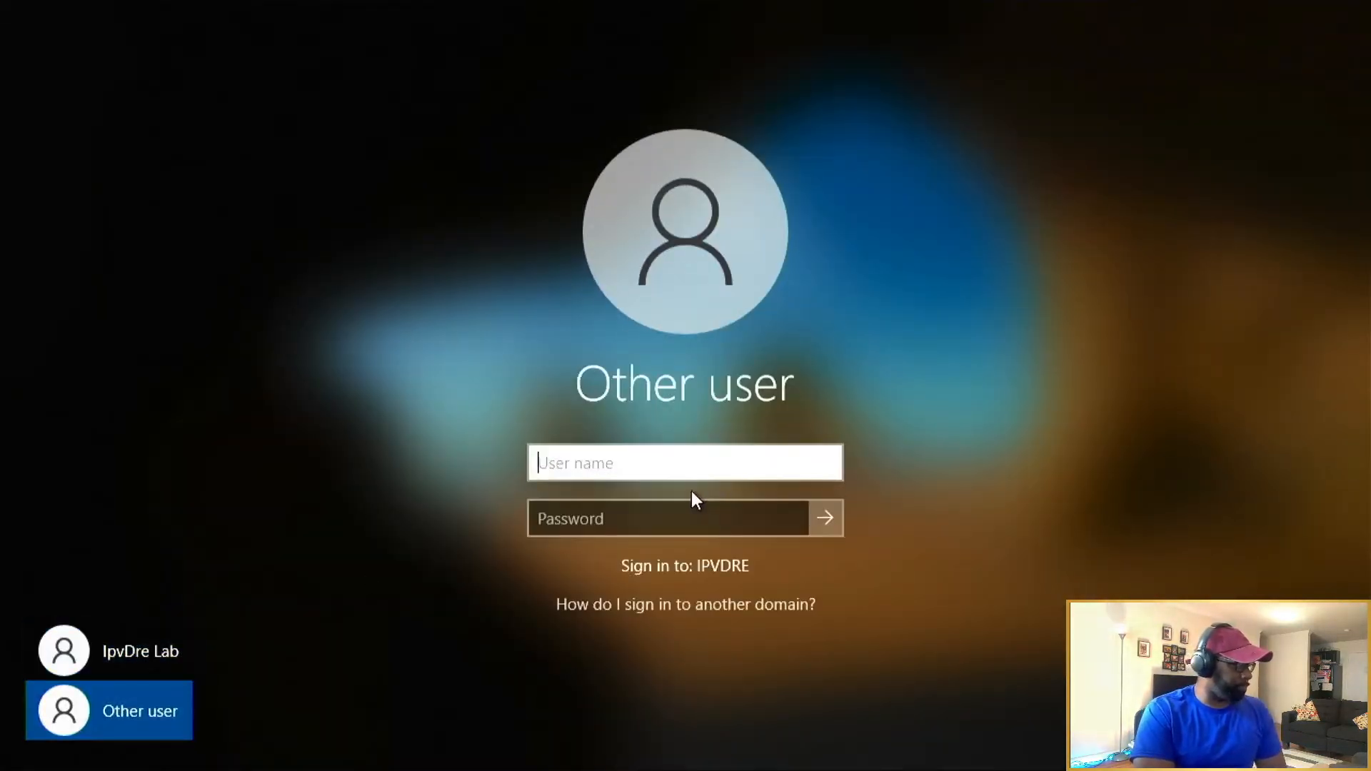
{"action": "left_click", "coordinate": [712, 604]}
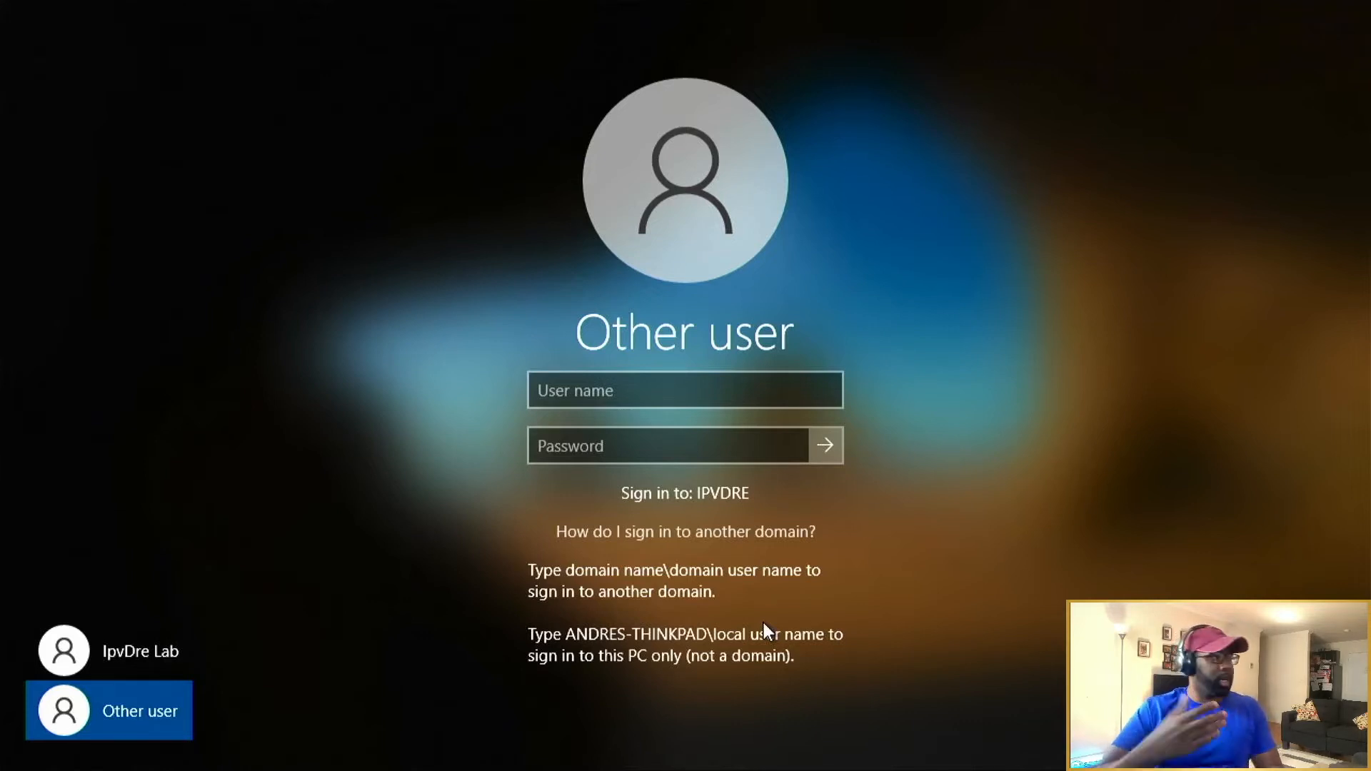
Step: Sign in as IPVDRE\IT GUY with the account password
{"action": "left_click", "coordinate": [703, 384]}
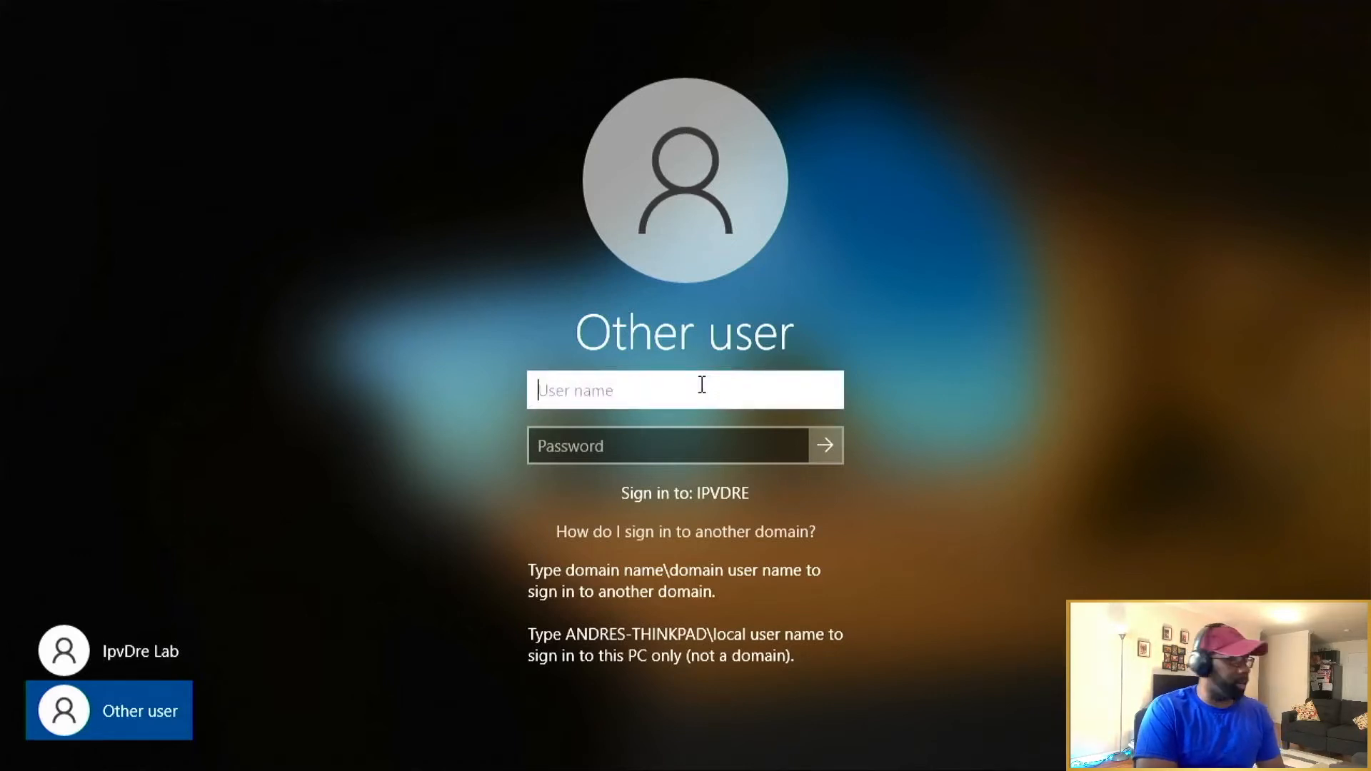
{"action": "type", "text": "i"}
{"action": "key", "text": "BackSpace"}
{"action": "type", "text": "IPVDR"}
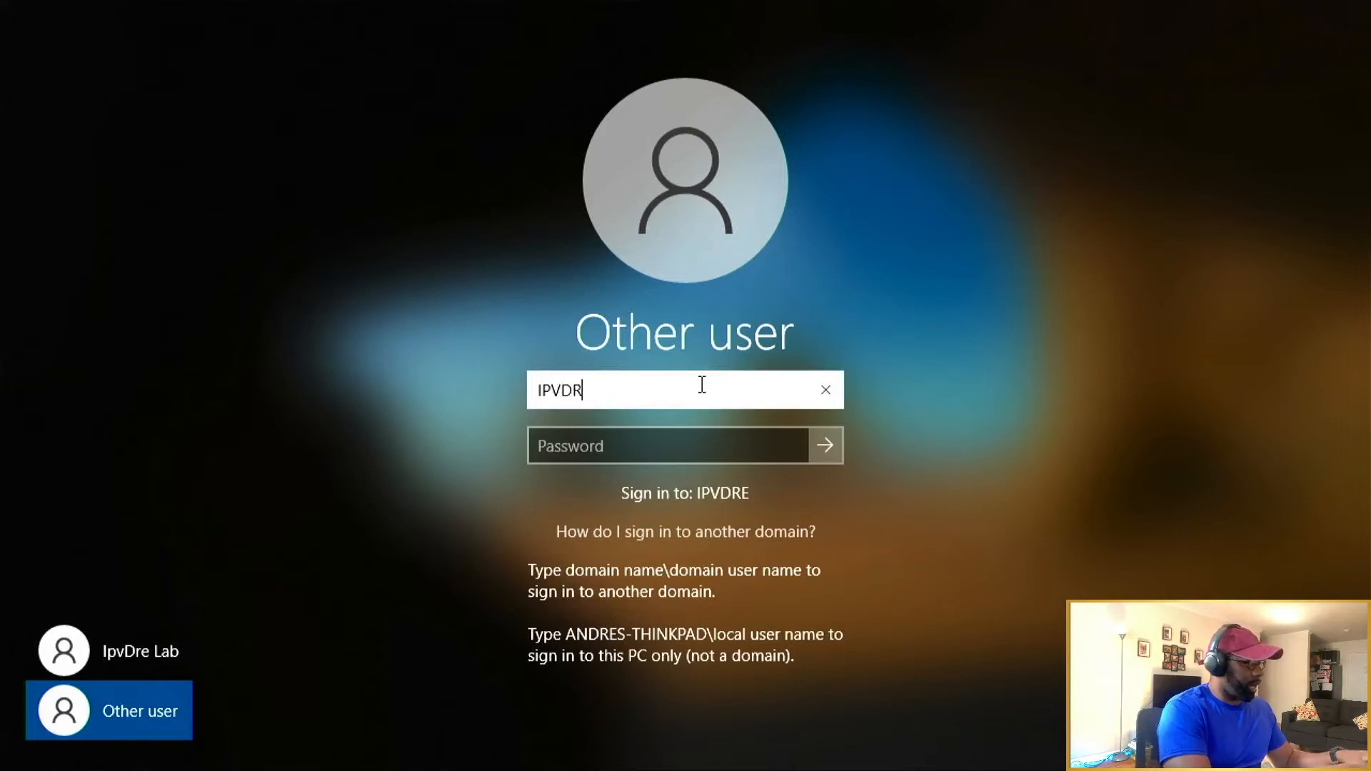
{"action": "type", "text": "E\\IT GUY"}
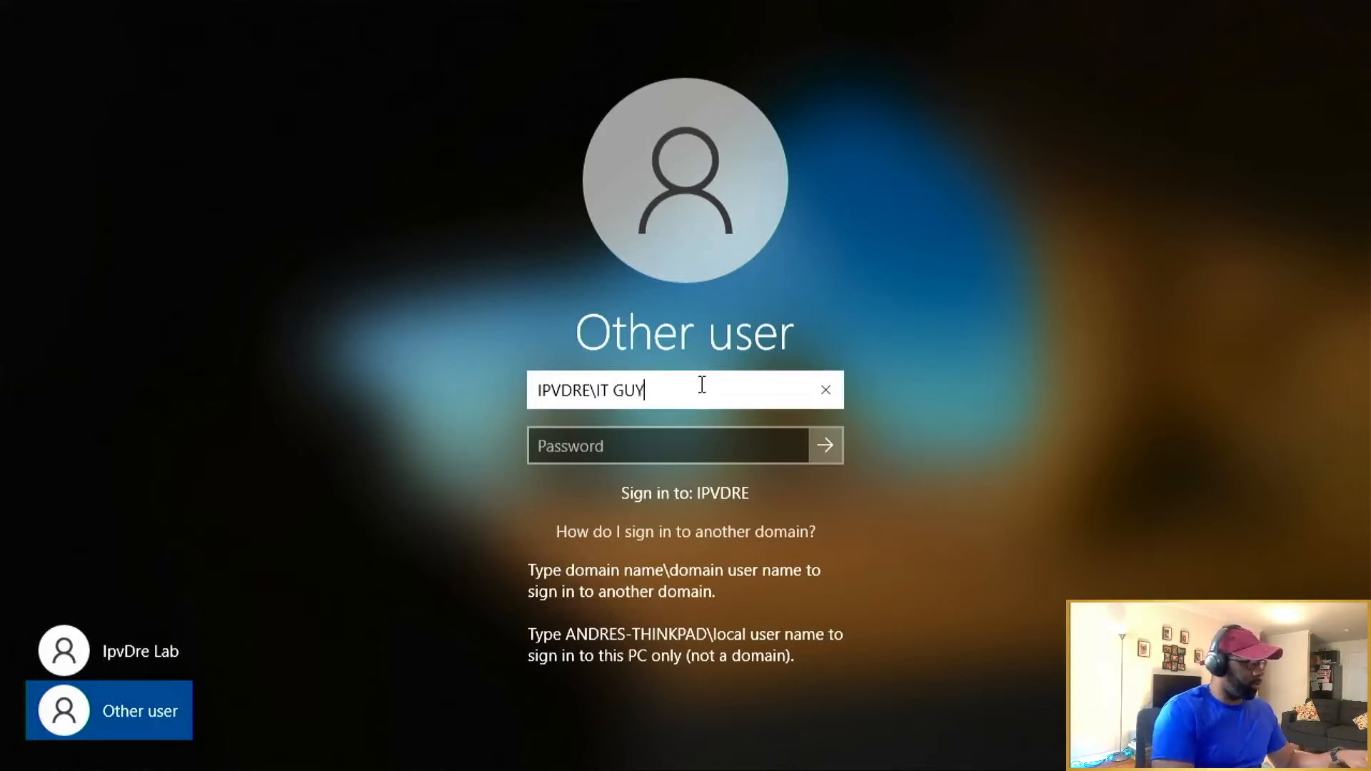
{"action": "left_click", "coordinate": [667, 433]}
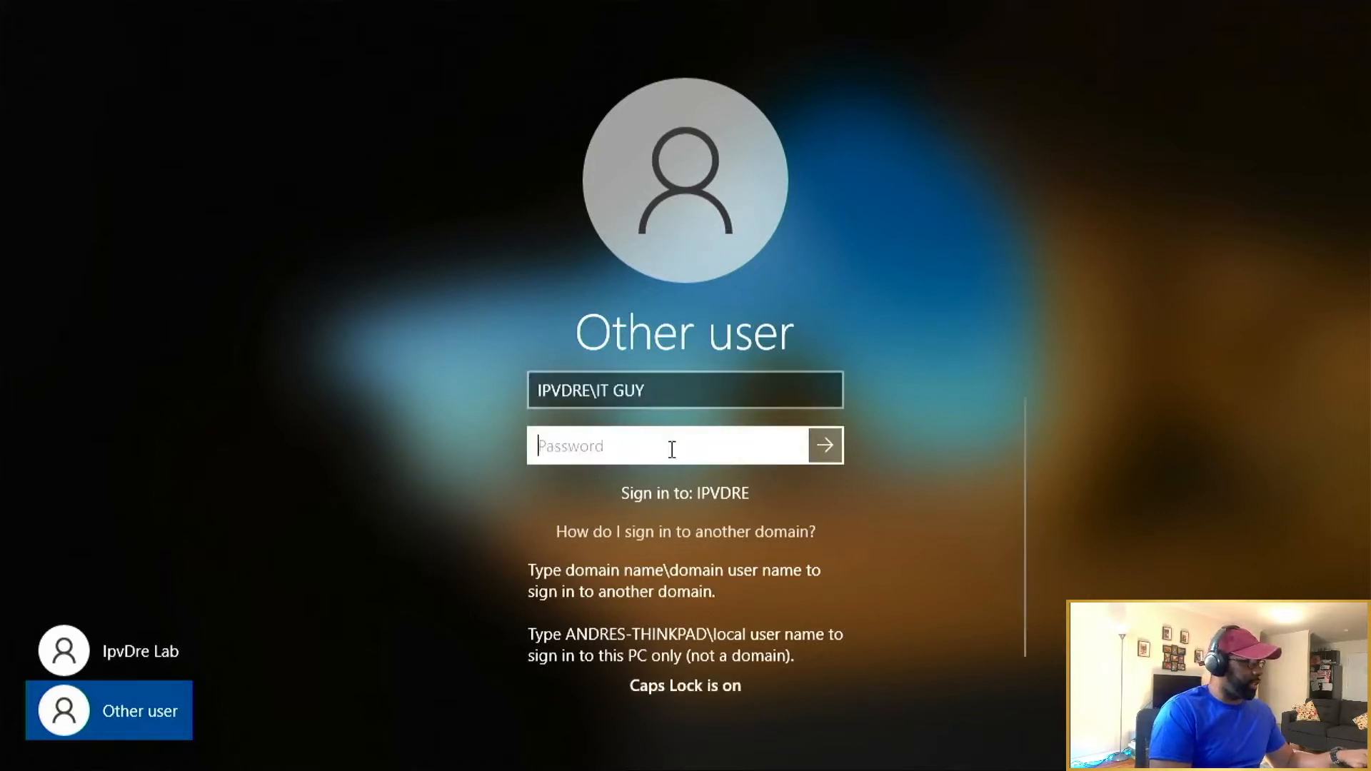
{"action": "key", "text": "Caps_Lock"}
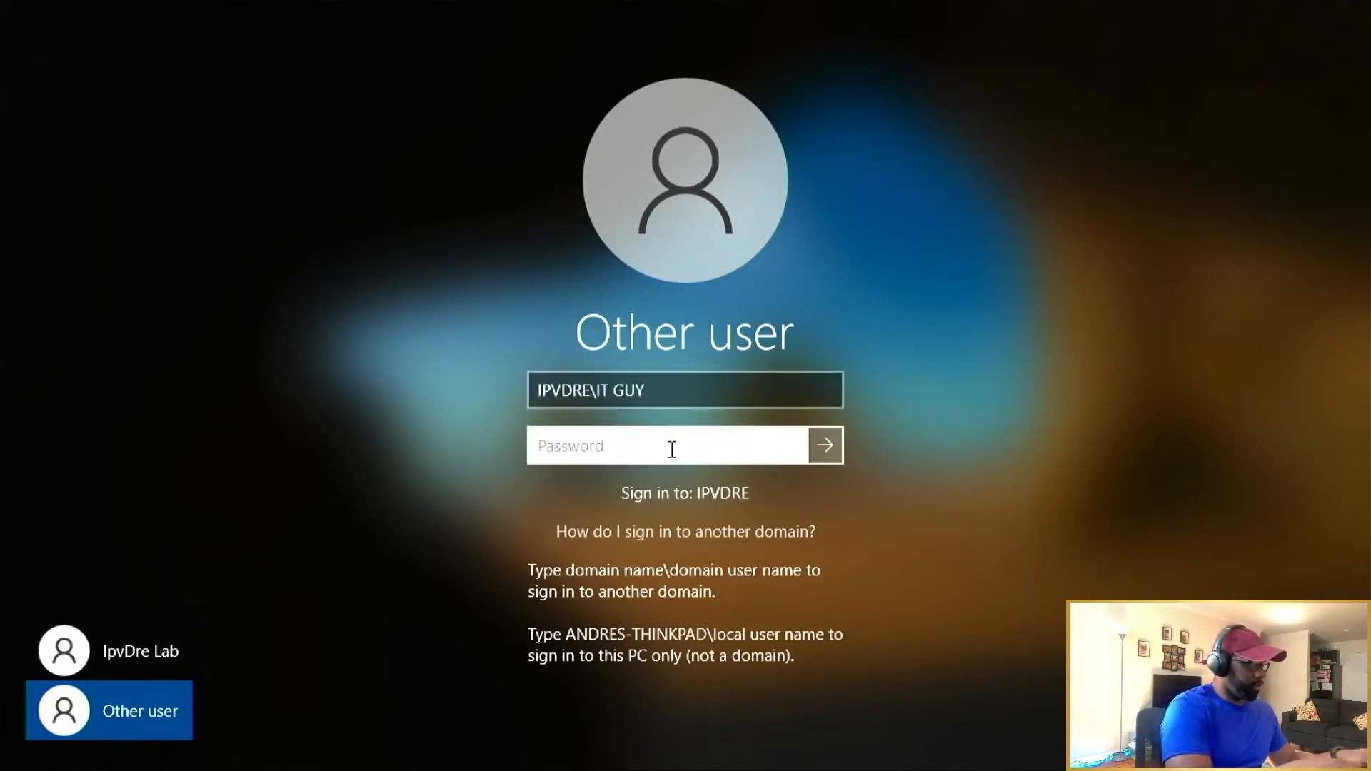
{"action": "key", "text": "Caps_Lock"}
{"action": "type", "text": "********"}
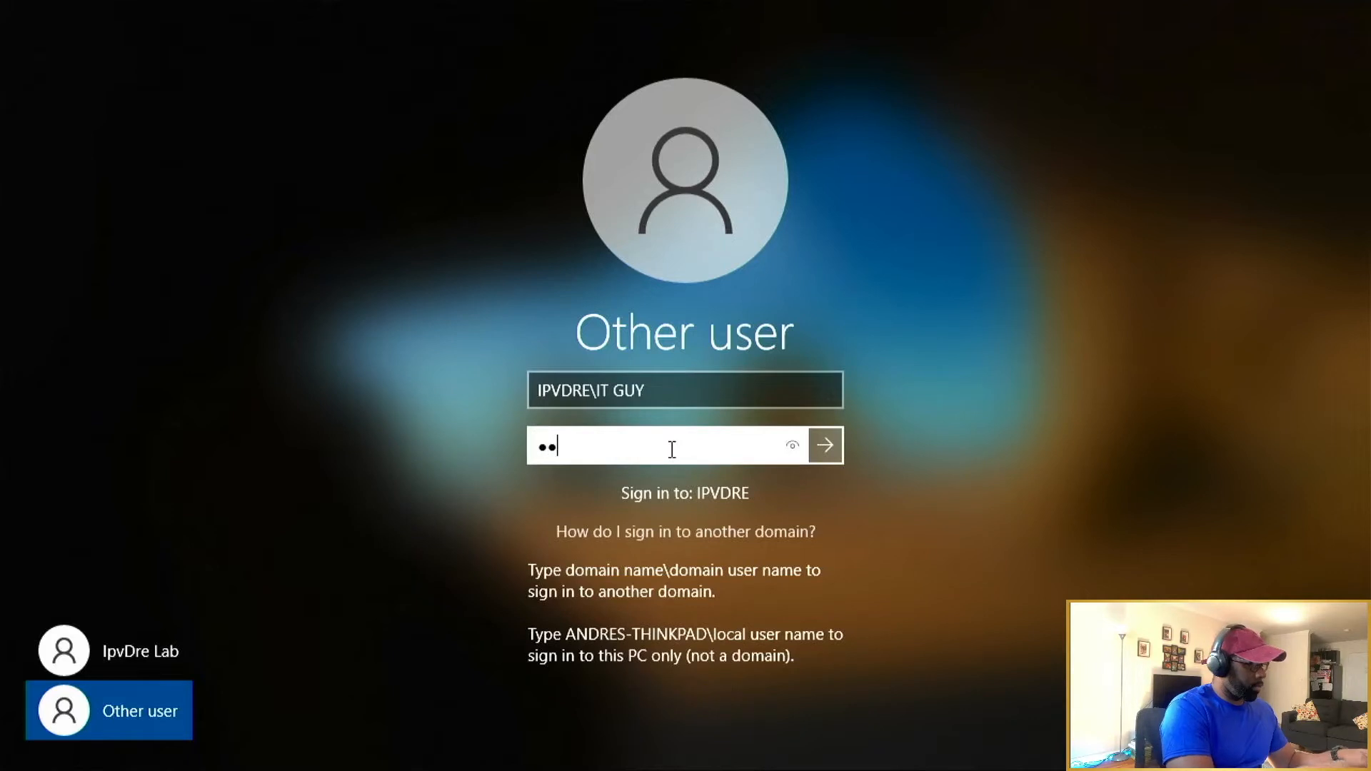
{"action": "type", "text": "*"}
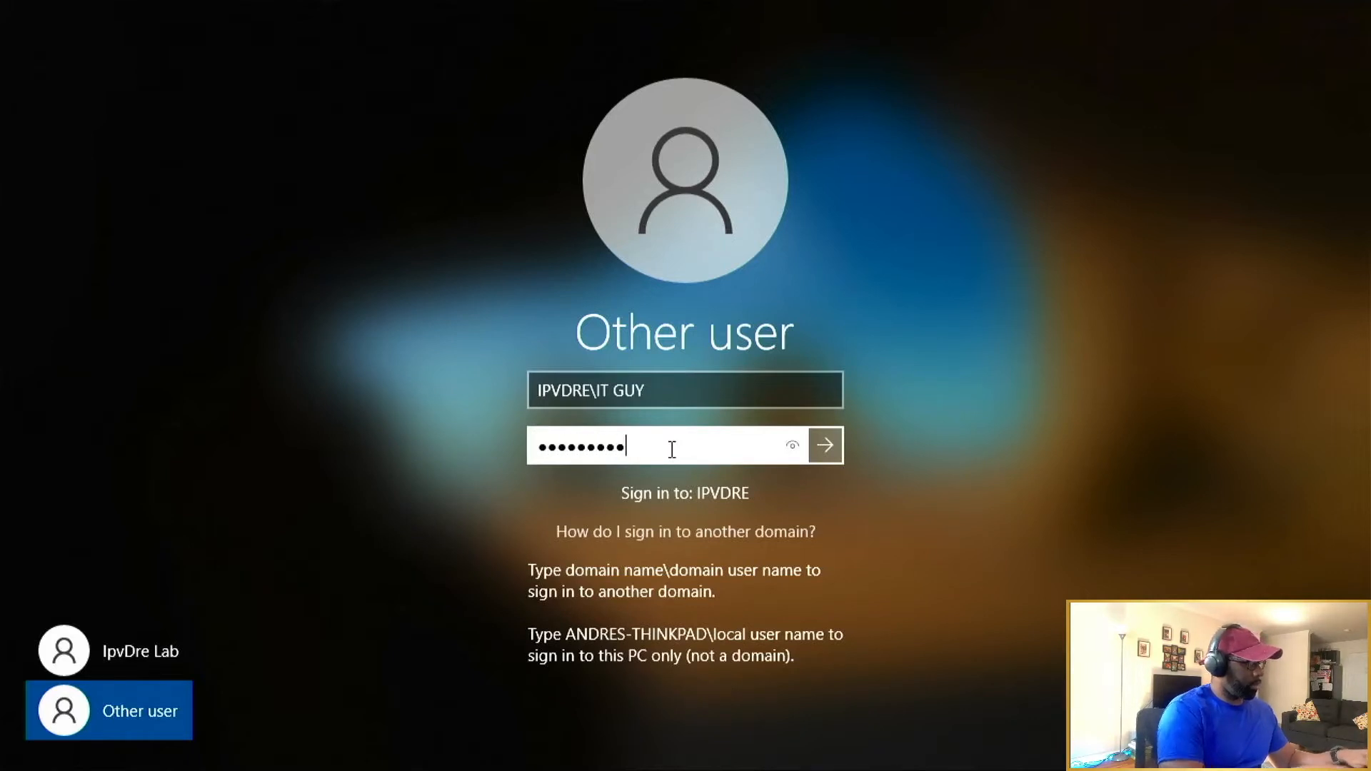
{"action": "left_click", "coordinate": [821, 445]}
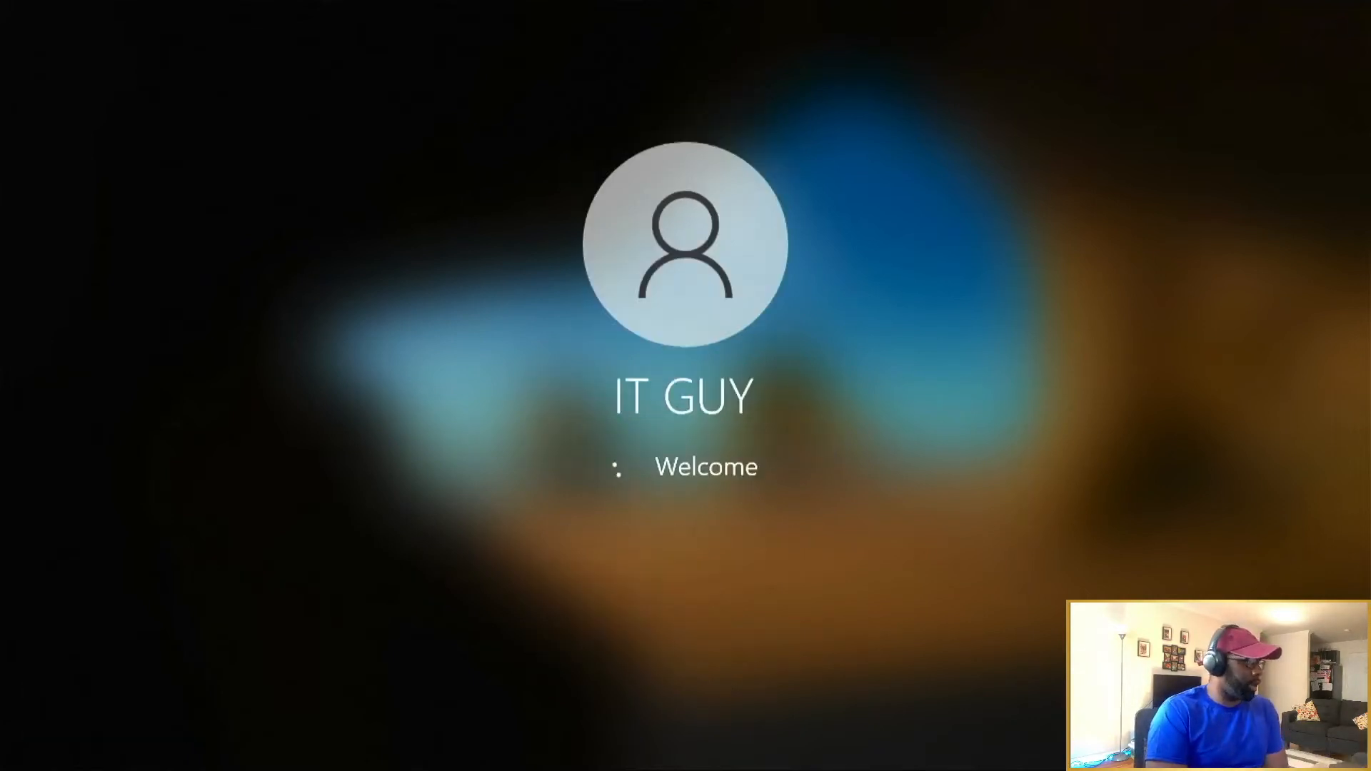
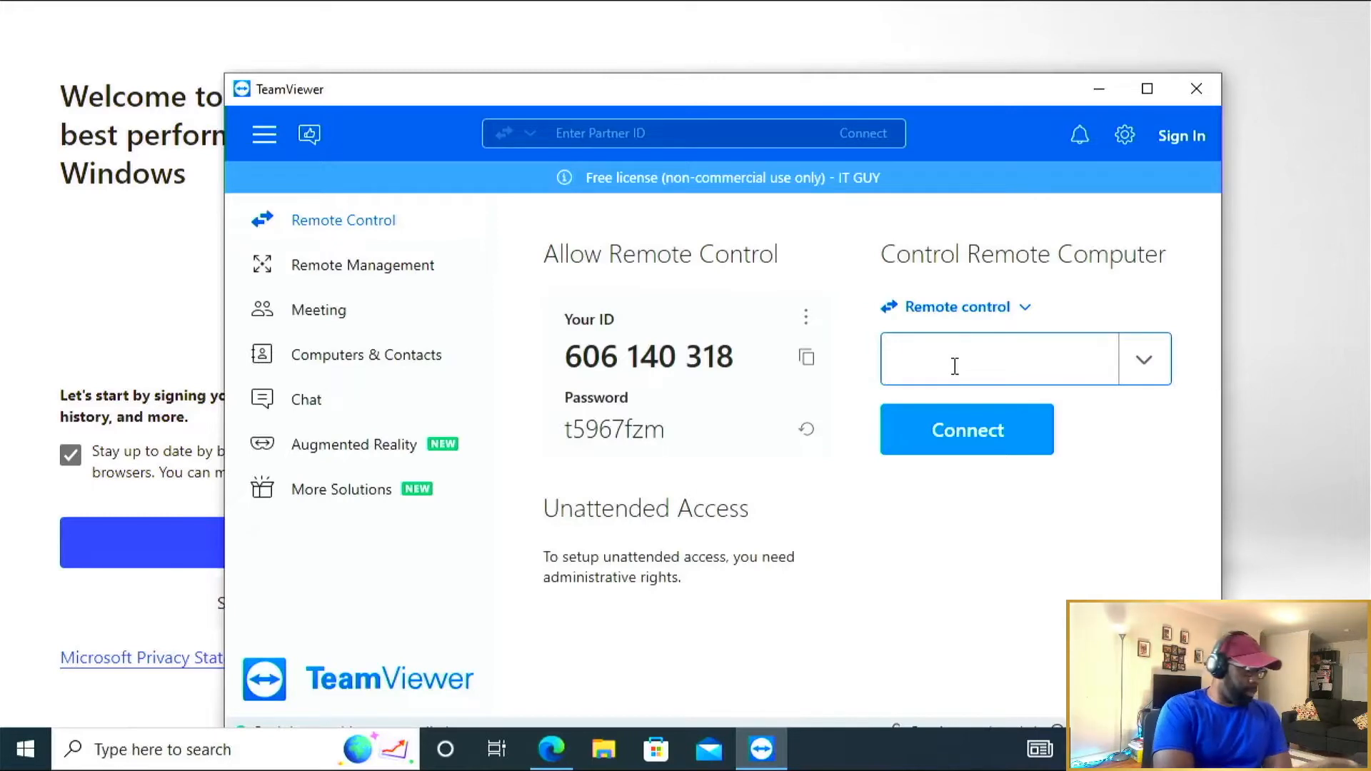
Step: Enter the partner computer's ID and password in TeamViewer to open the remote session
{"action": "left_click", "coordinate": [954, 366]}
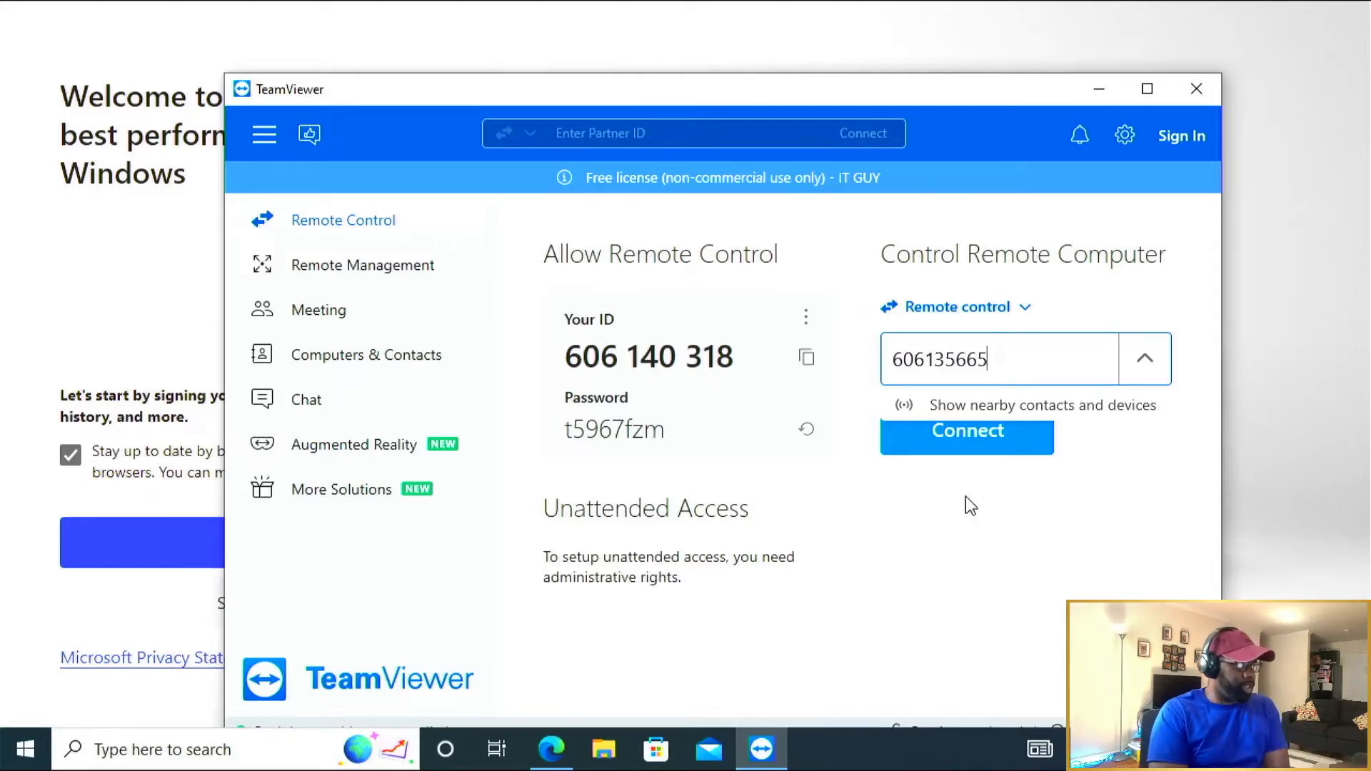
{"action": "left_click", "coordinate": [957, 450]}
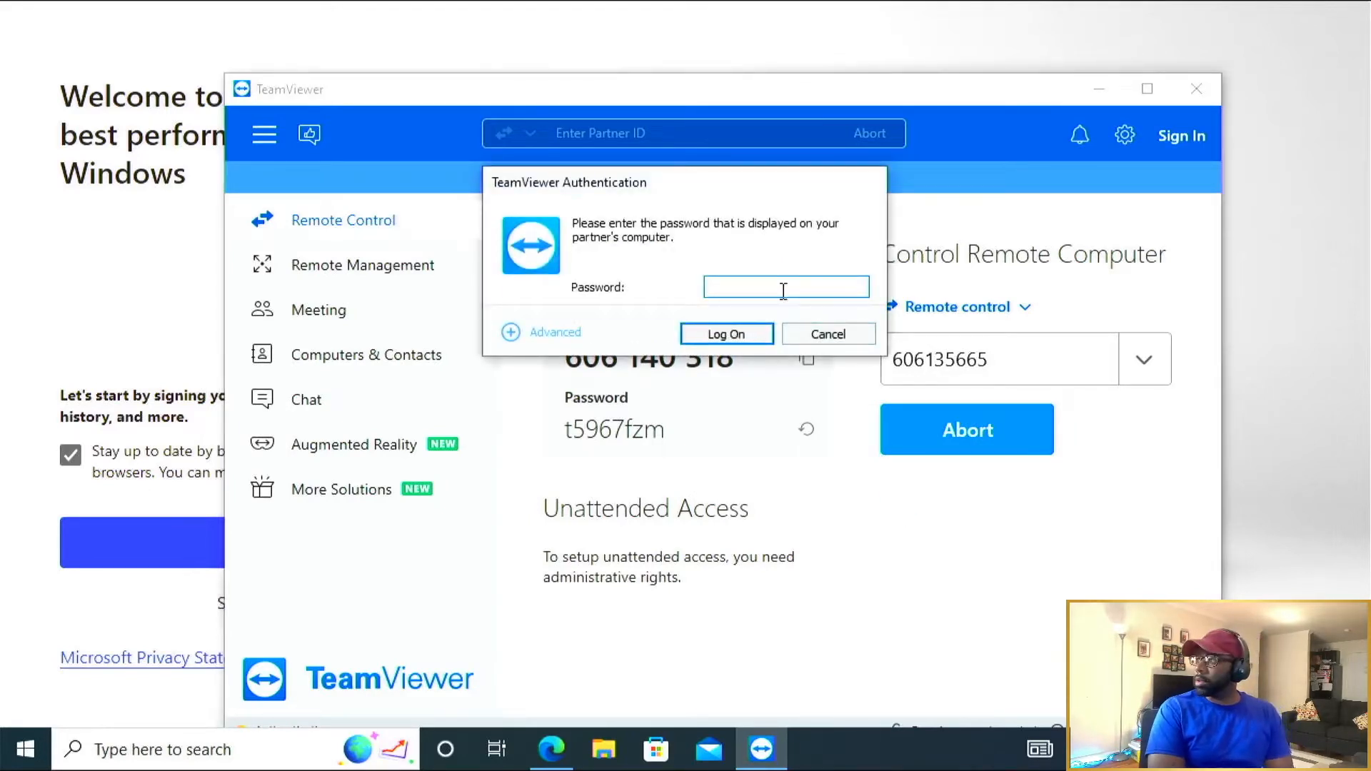
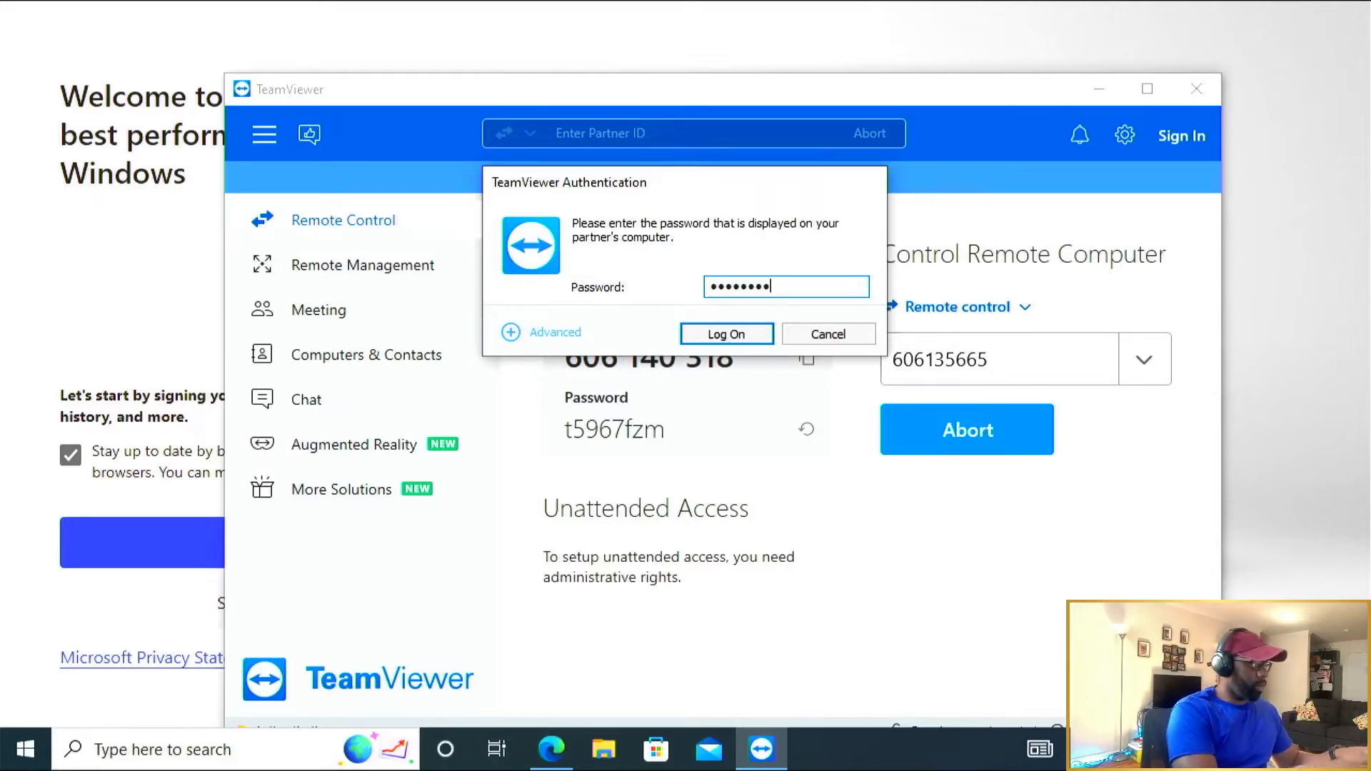
{"action": "left_click", "coordinate": [726, 335]}
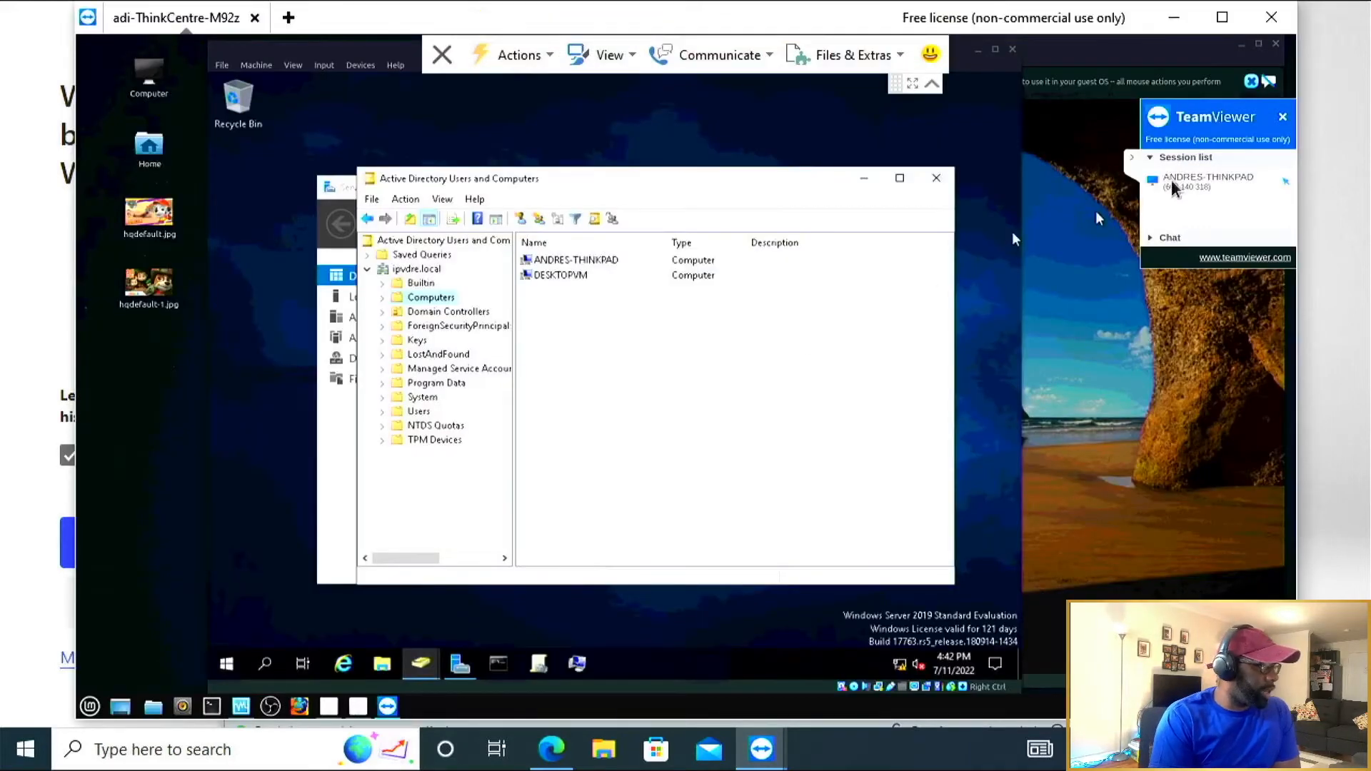
Step: Set the TeamViewer session to Optimize quality and show it full screen
{"action": "left_click", "coordinate": [610, 55]}
{"action": "left_click", "coordinate": [596, 118]}
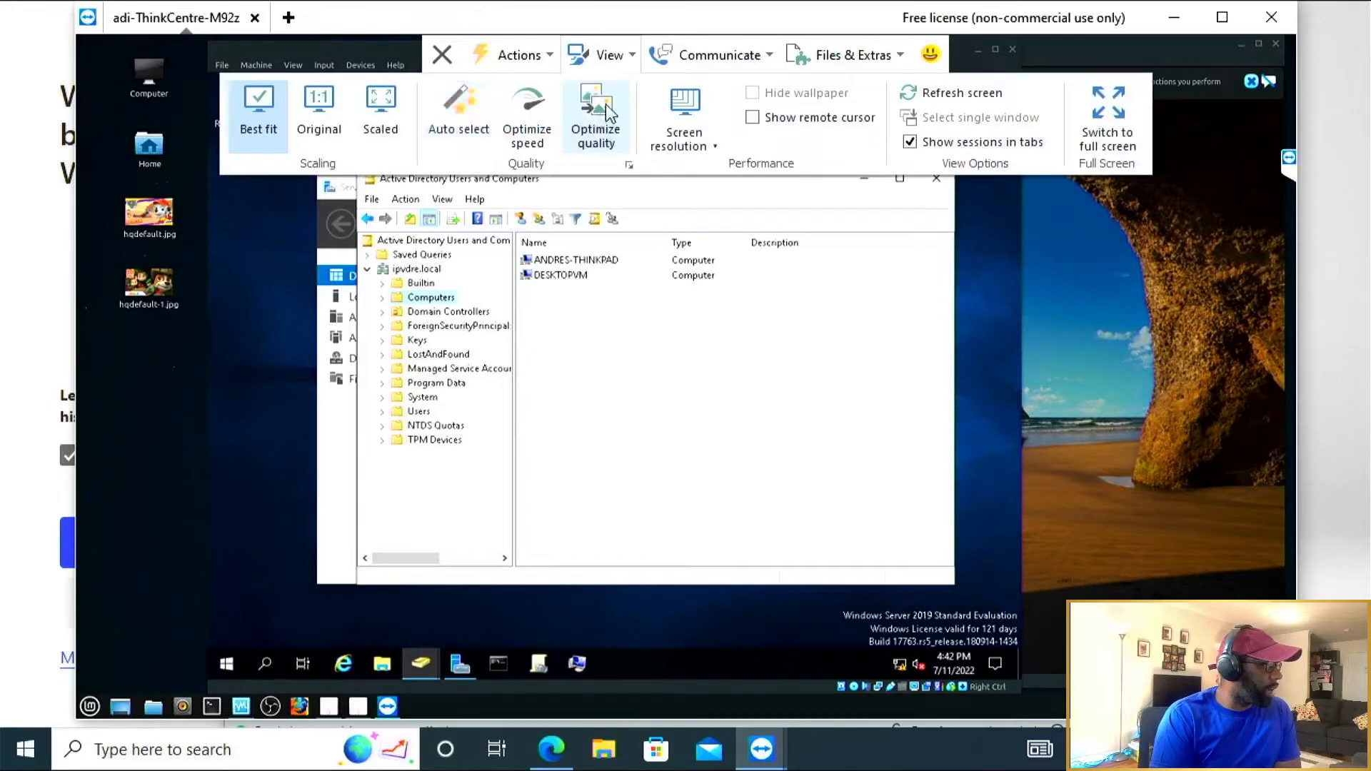
{"action": "left_click", "coordinate": [750, 64]}
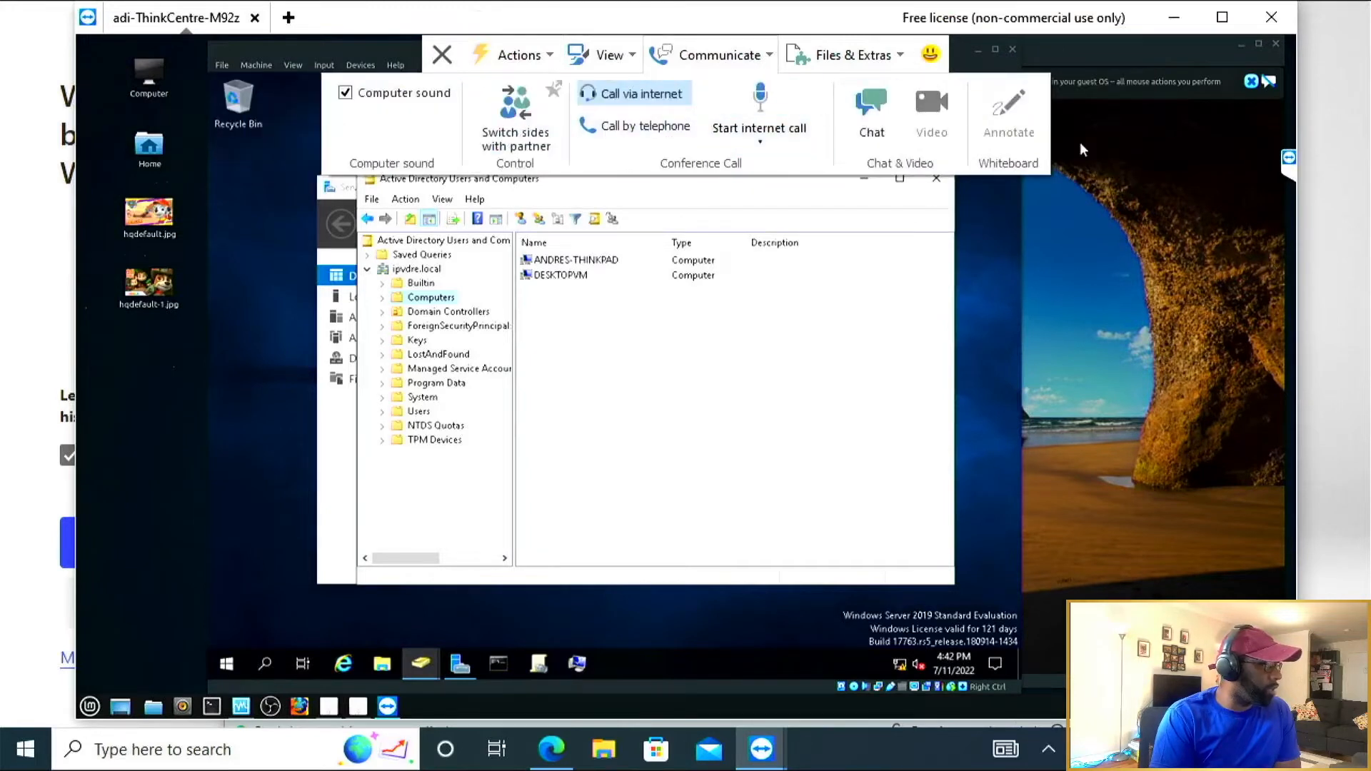
{"action": "left_click", "coordinate": [1080, 141]}
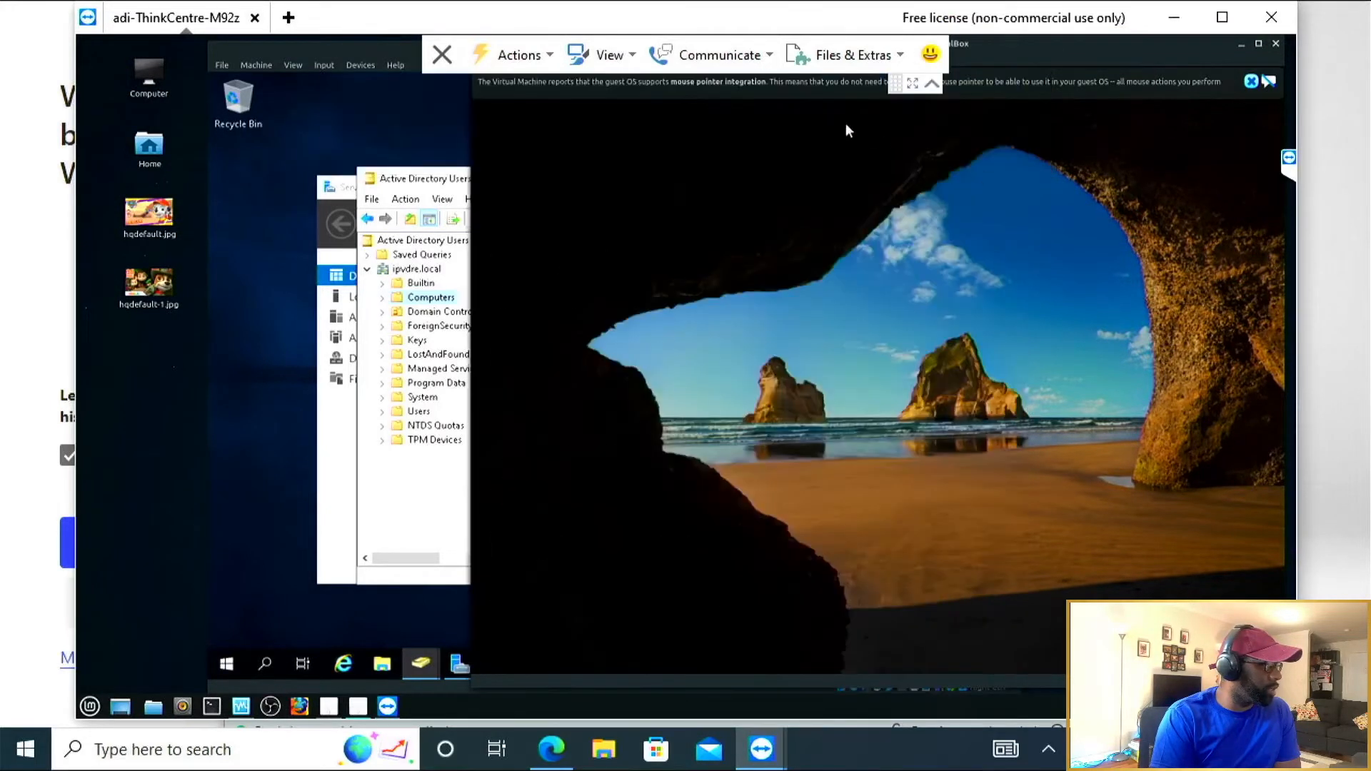
{"action": "left_click", "coordinate": [912, 84]}
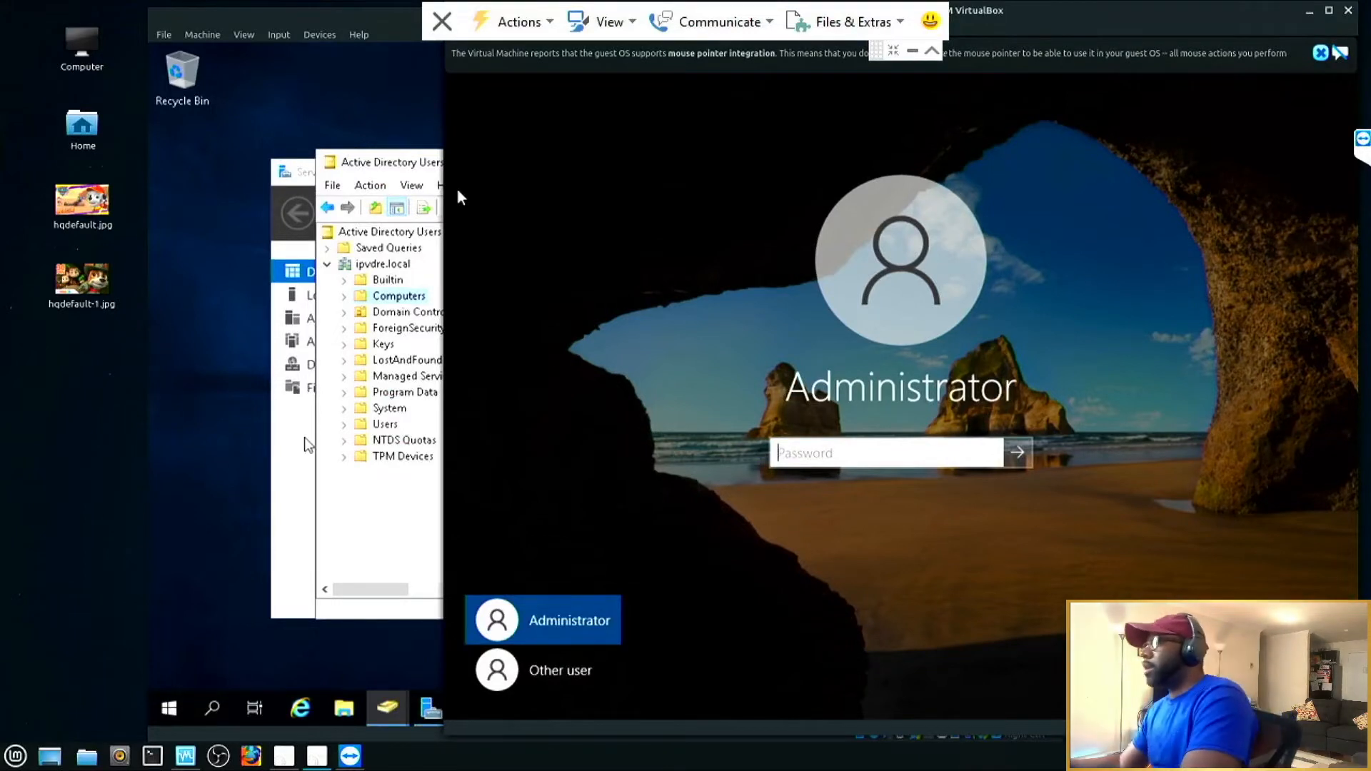
Step: Choose Other user on the Windows 10 VM and collapse the session toolbar
{"action": "left_click", "coordinate": [560, 670]}
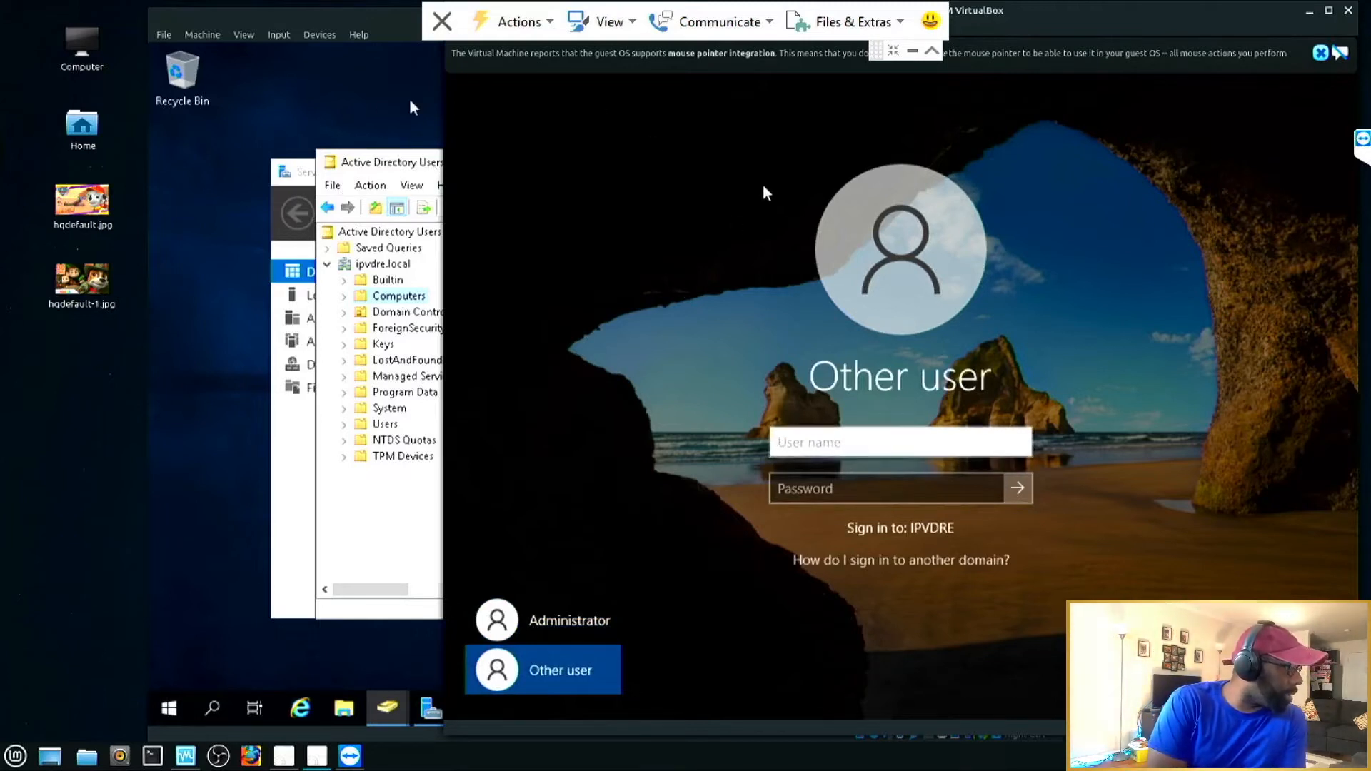
{"action": "left_click", "coordinate": [932, 52]}
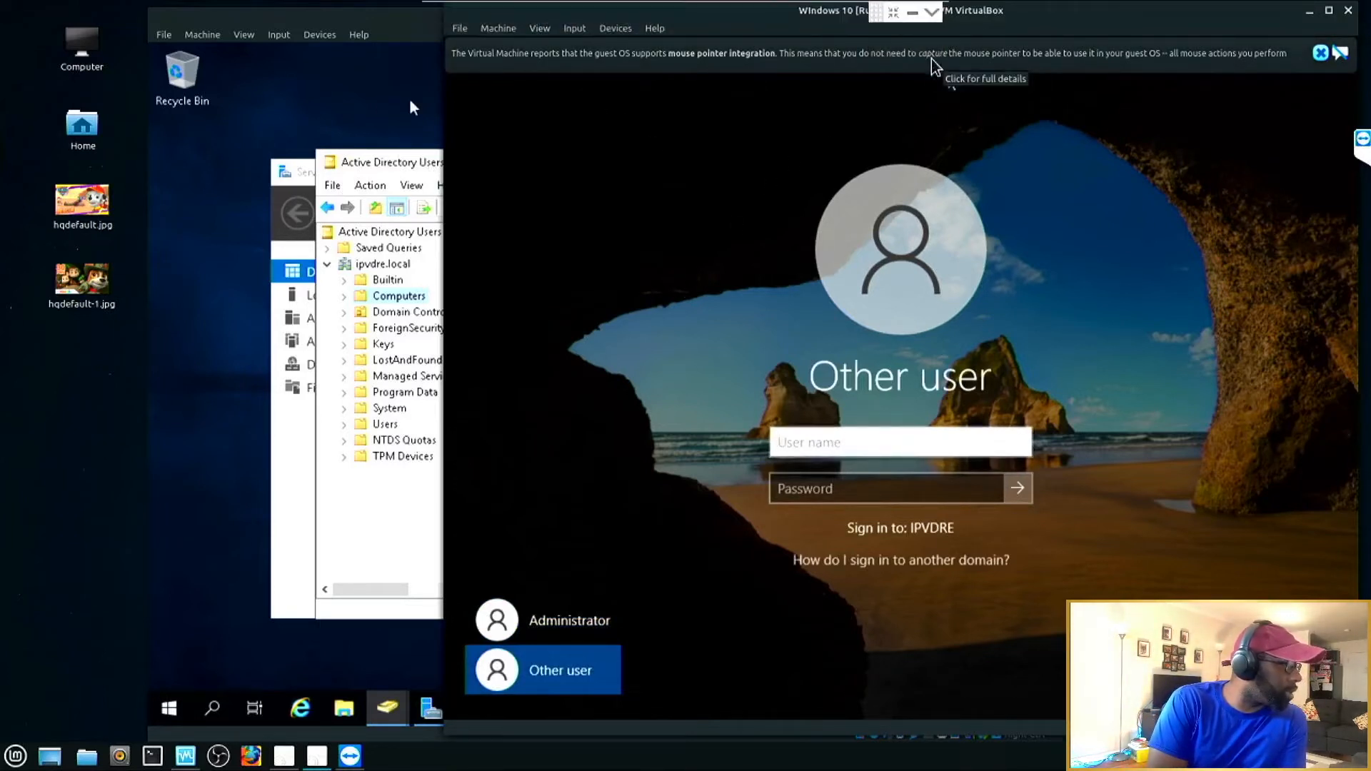
{"action": "left_click_drag", "start_coordinate": [1050, 13], "coordinate": [834, 14]}
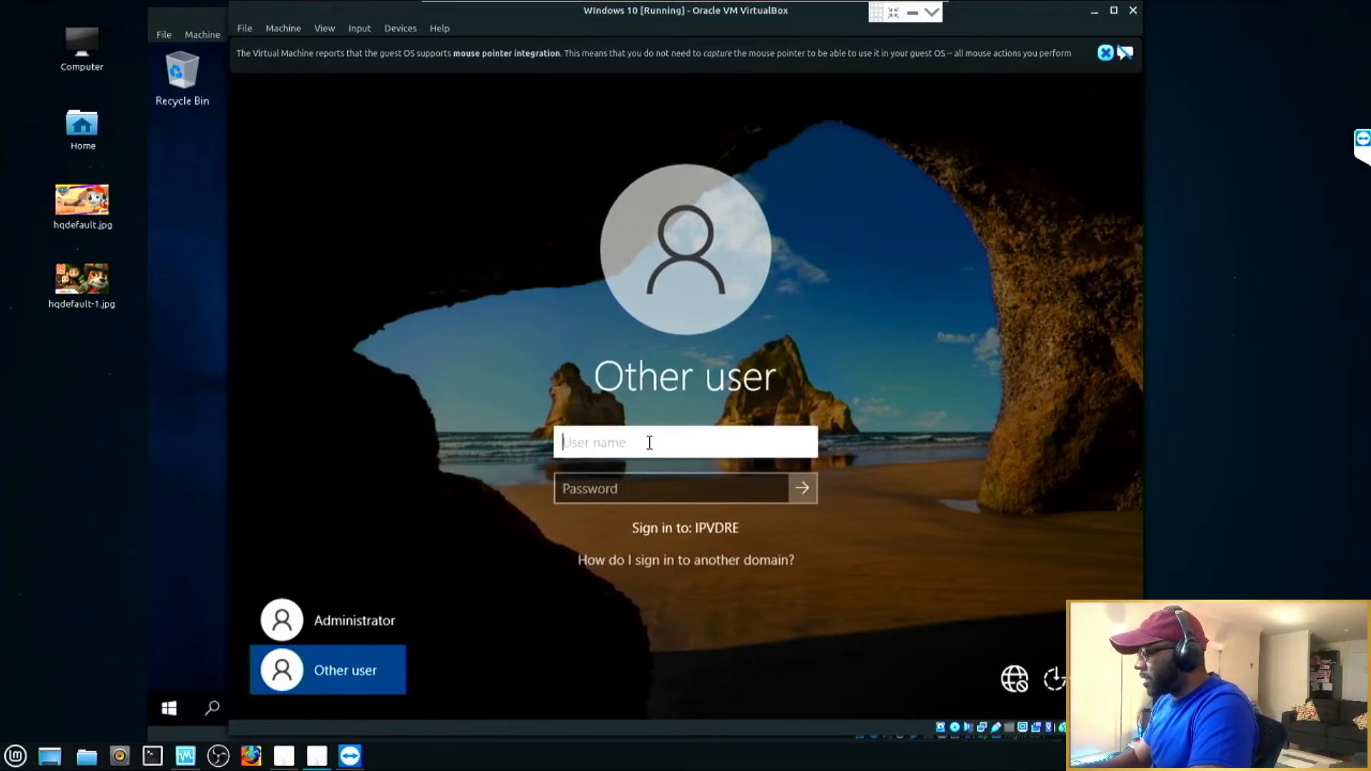
Step: Enter the IPVDRE\ domain prefix with the username and check the domain sign-in help
{"action": "type", "text": "IPVDRE\\"}
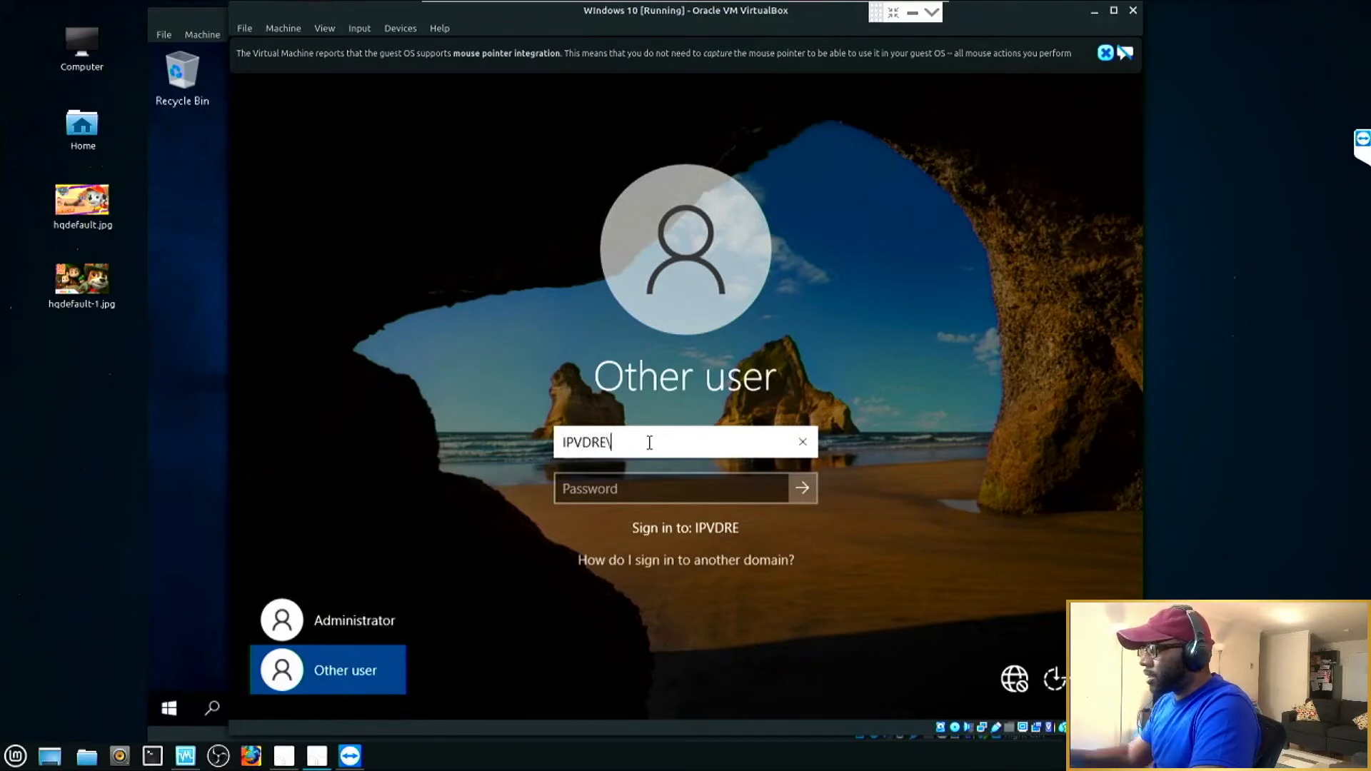
{"action": "left_click", "coordinate": [656, 563]}
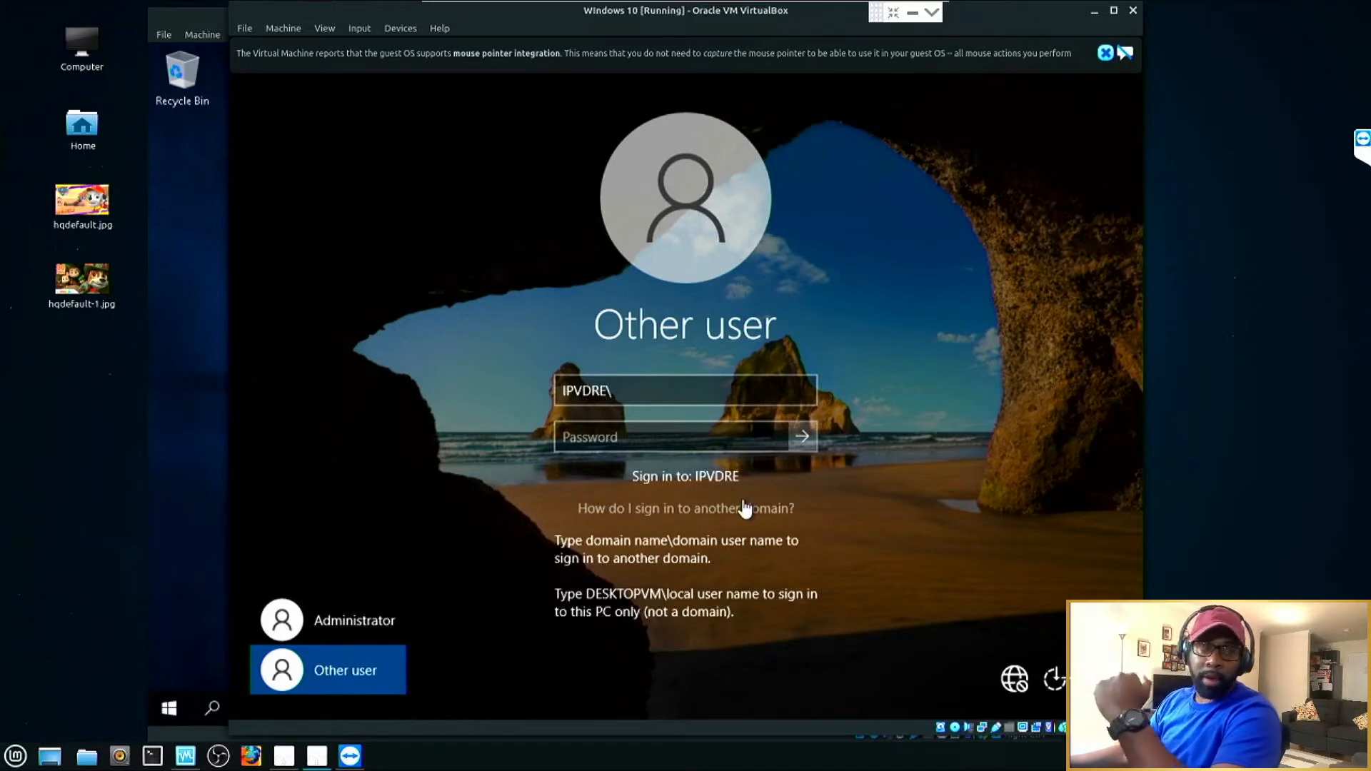
{"action": "left_click", "coordinate": [692, 394]}
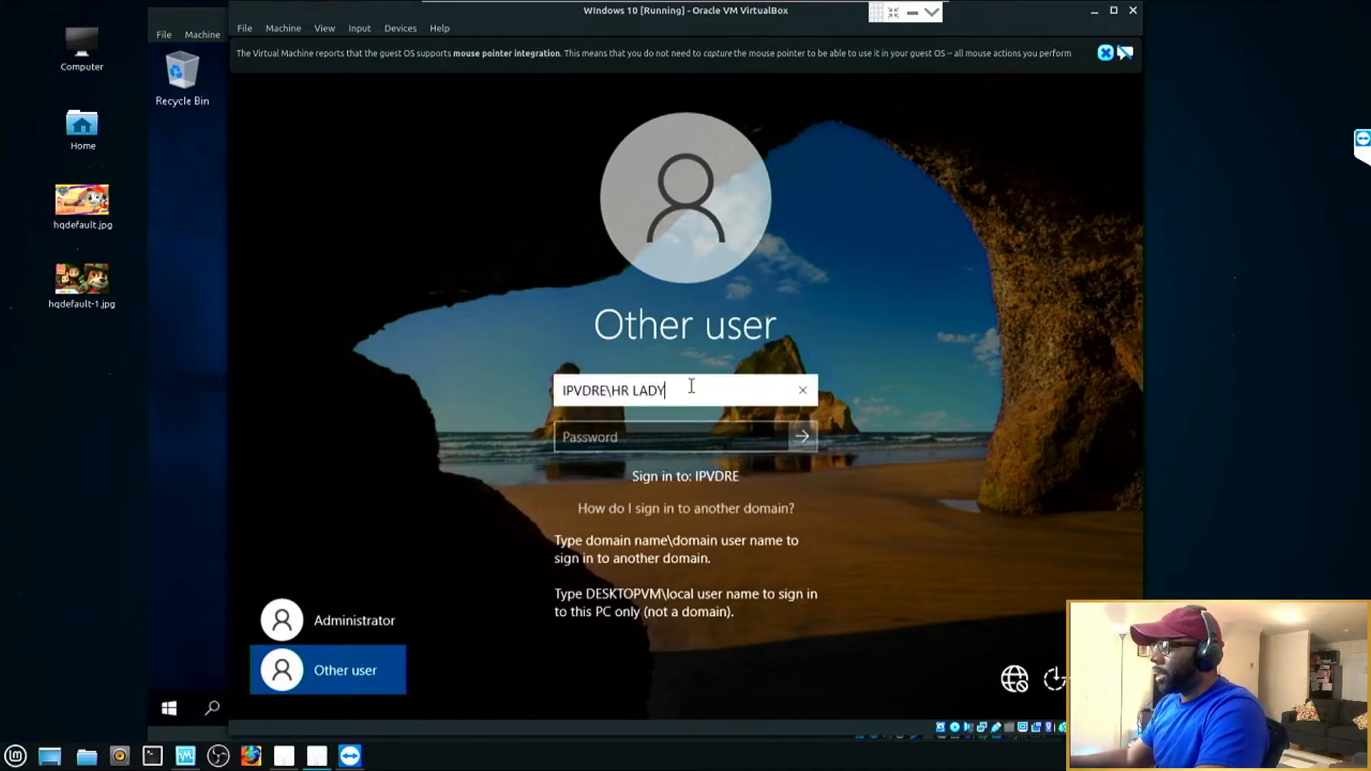
Step: Enter the account password with Caps Lock off and submit the sign-in
{"action": "left_click", "coordinate": [624, 440]}
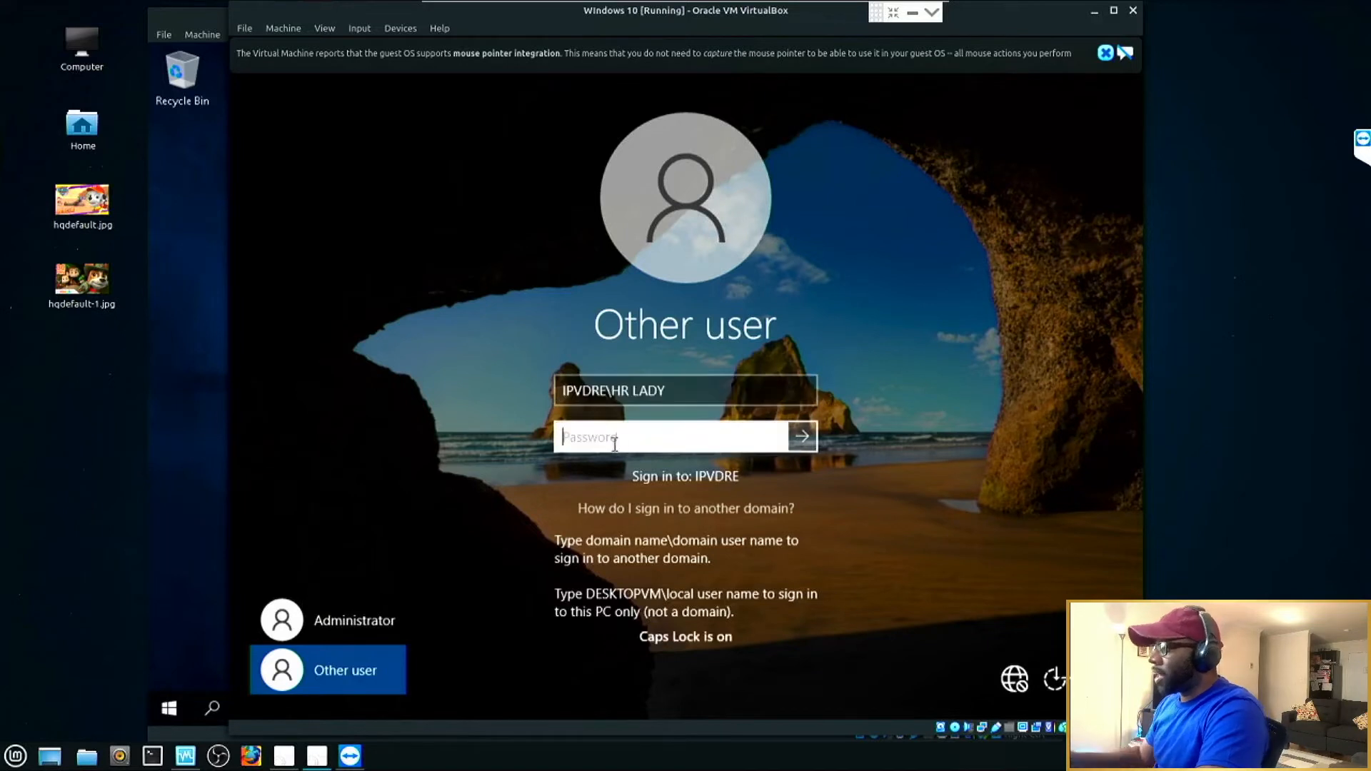
{"action": "key", "text": "Caps_Lock"}
{"action": "type", "text": "p"}
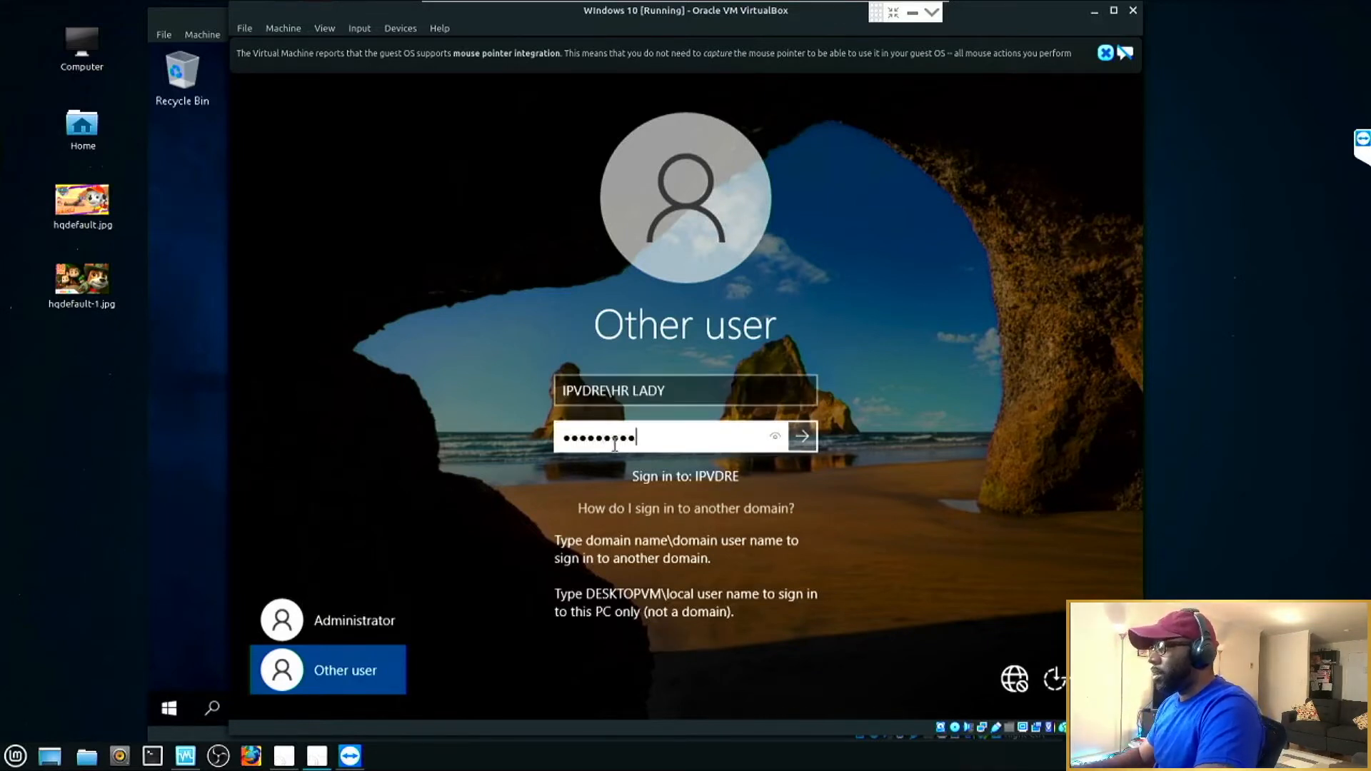
{"action": "key", "text": "Return"}
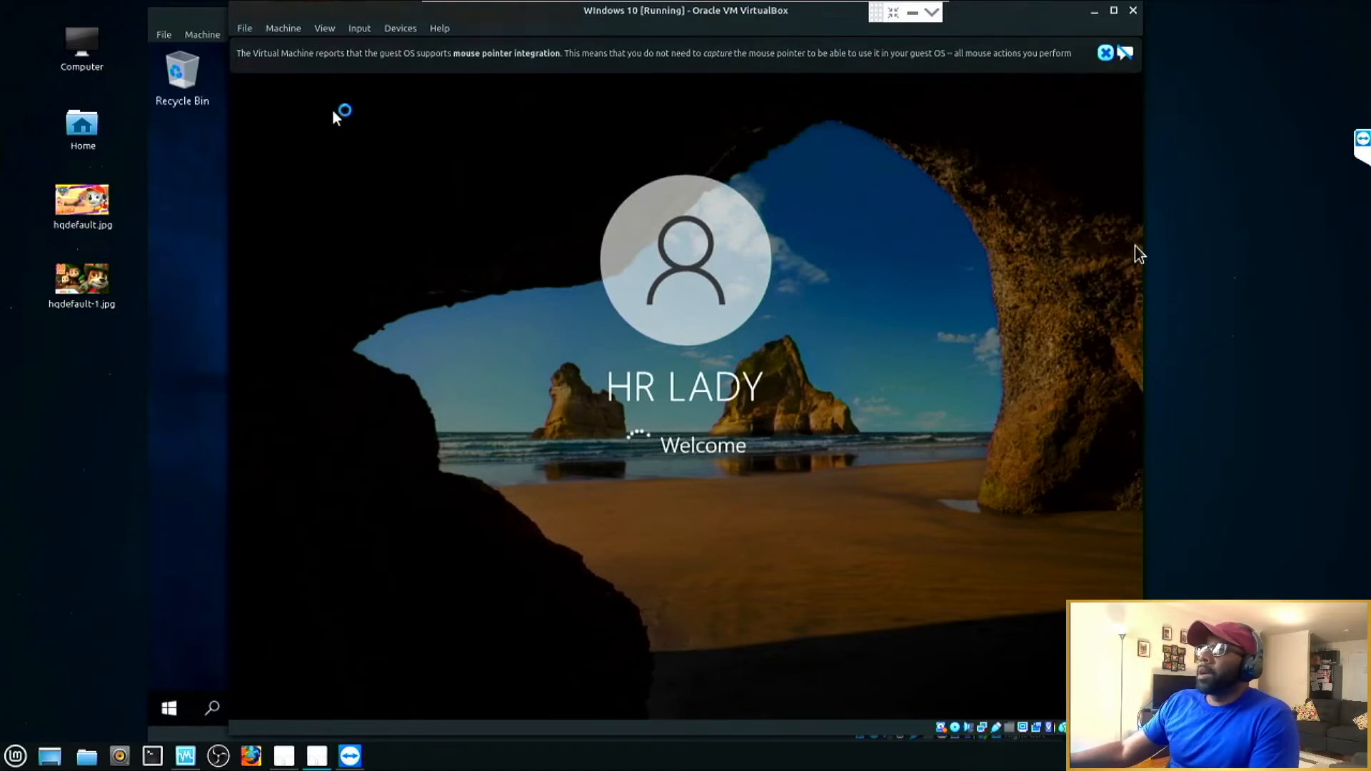
Step: On the Windows Server VM, open the Computers container's context menu in ADUC
{"action": "key", "text": "alt+Tab"}
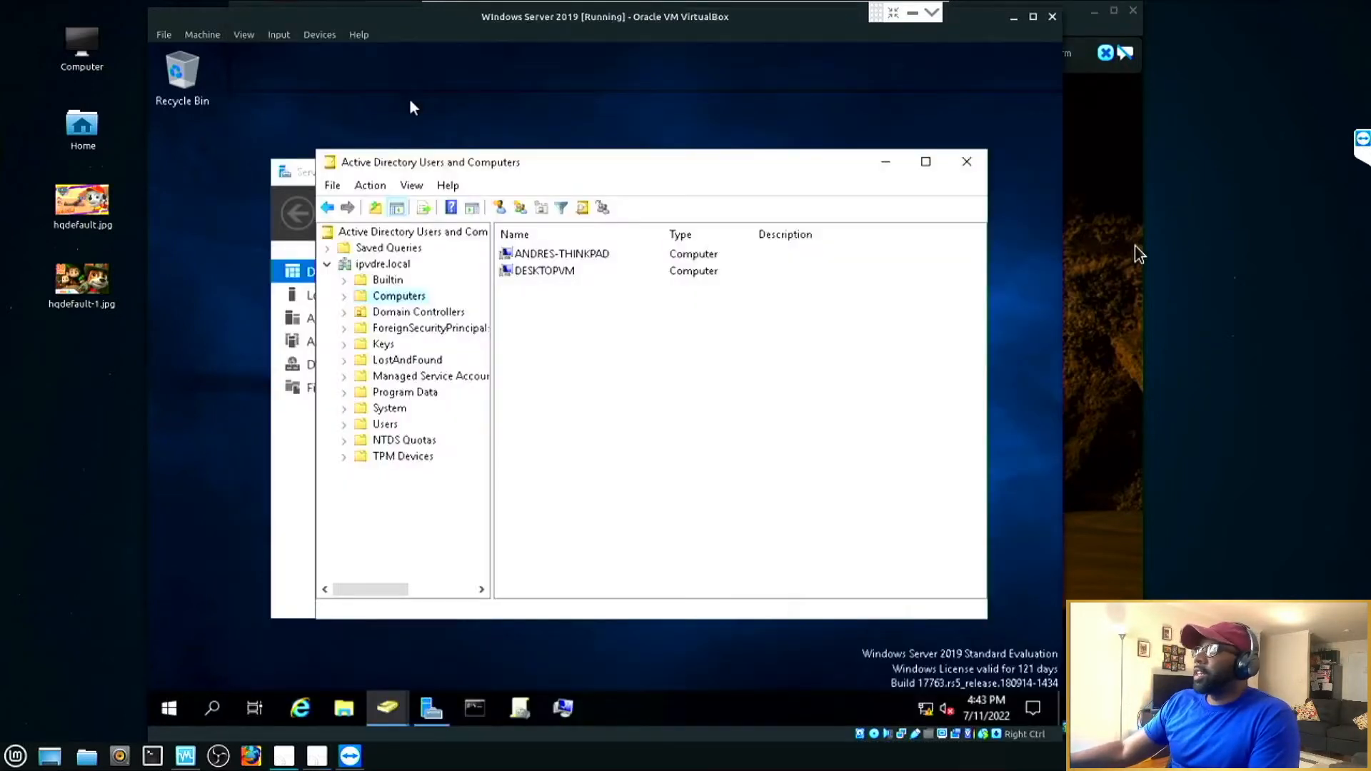
{"action": "right_click", "coordinate": [421, 295]}
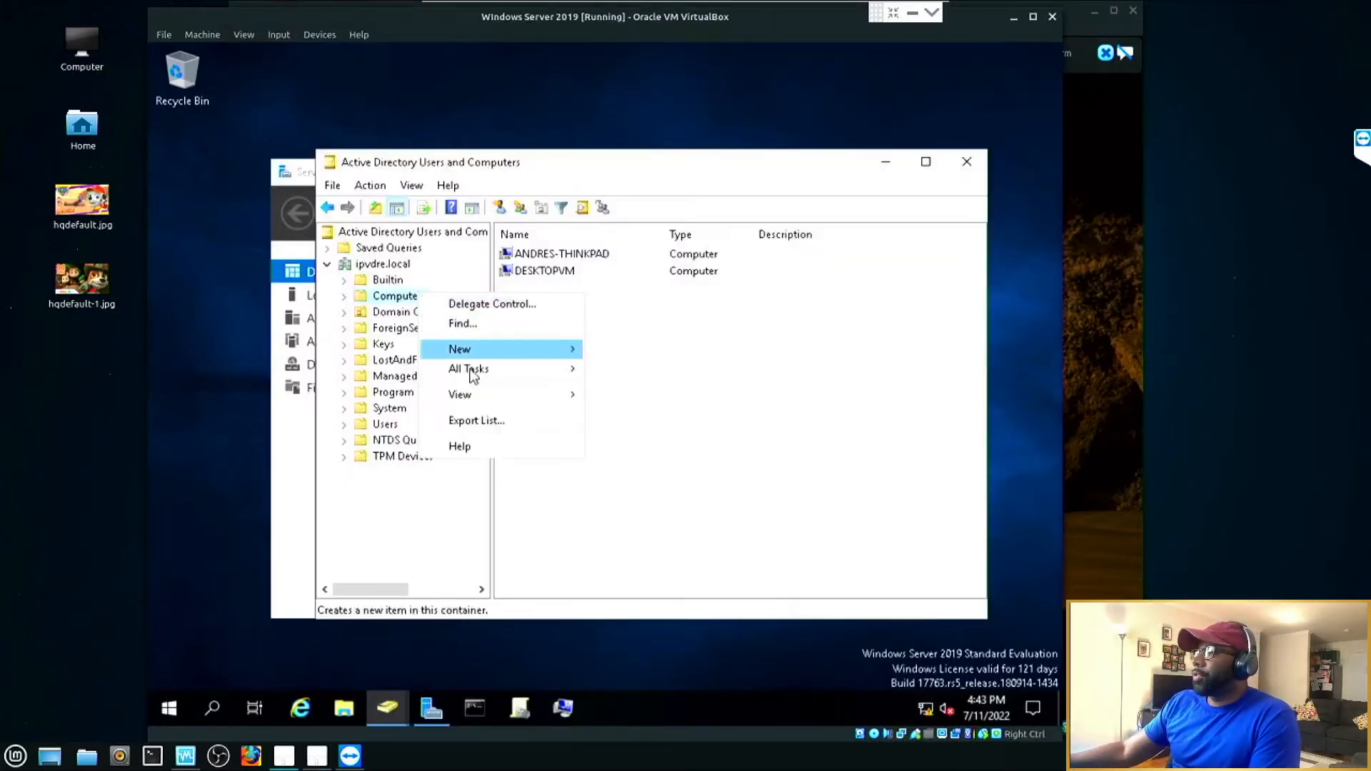
{"action": "left_click", "coordinate": [405, 298]}
{"action": "right_click", "coordinate": [401, 299]}
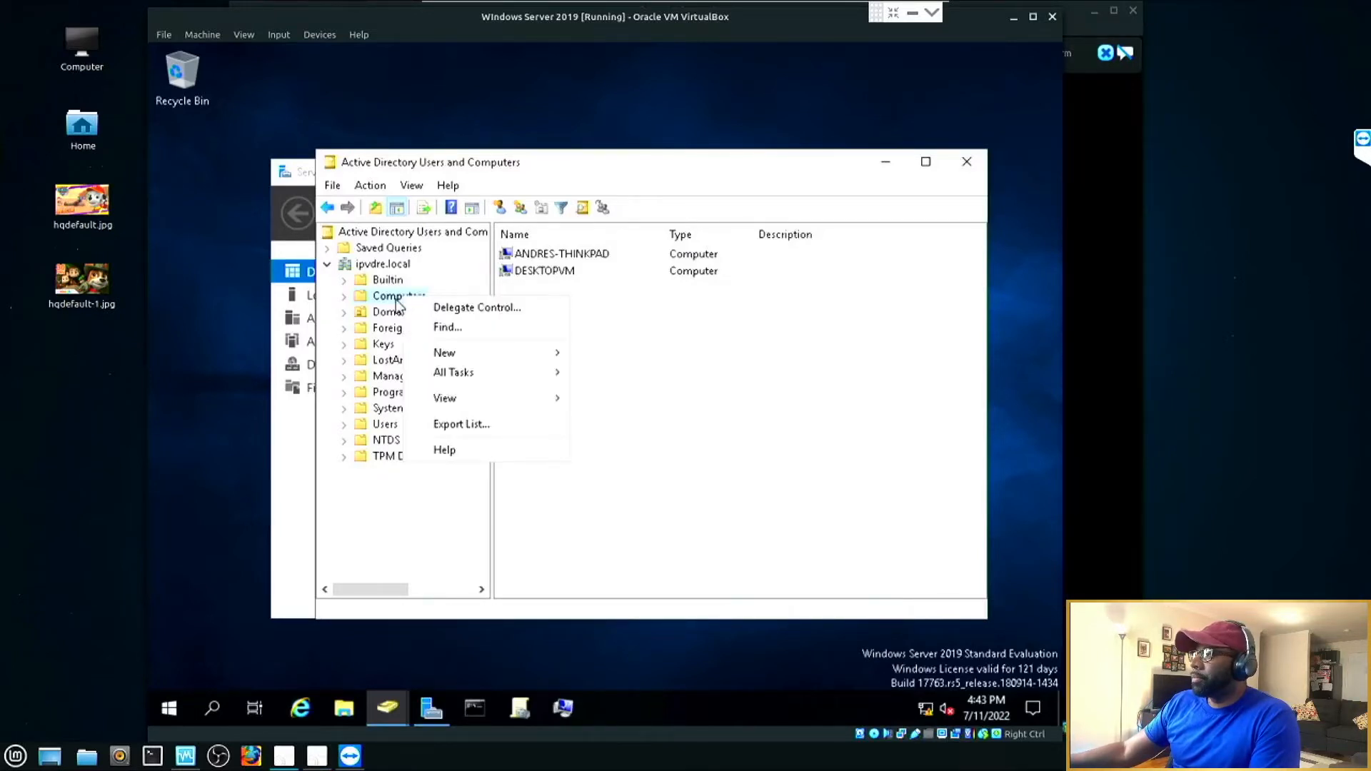
{"action": "left_click", "coordinate": [397, 301]}
{"action": "right_click", "coordinate": [396, 300]}
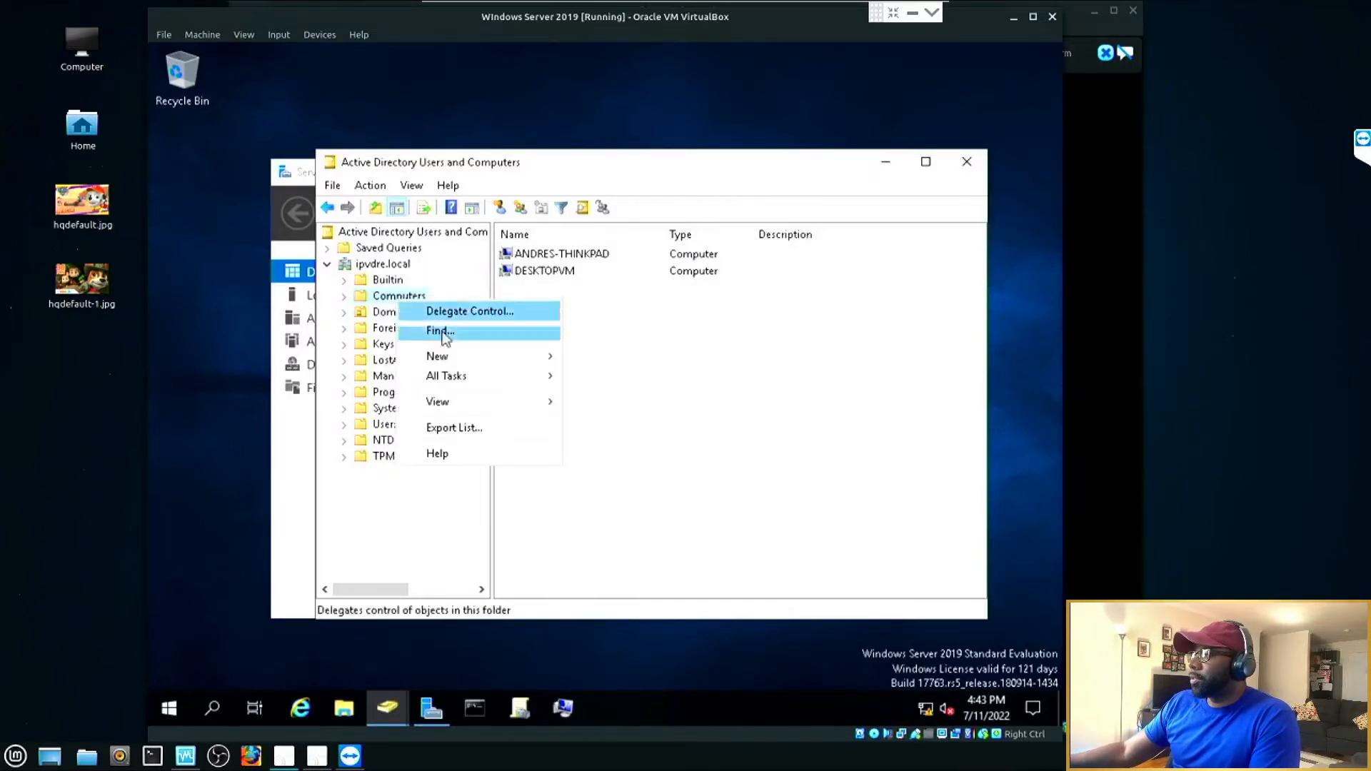
{"action": "mouse_move", "coordinate": [451, 357]}
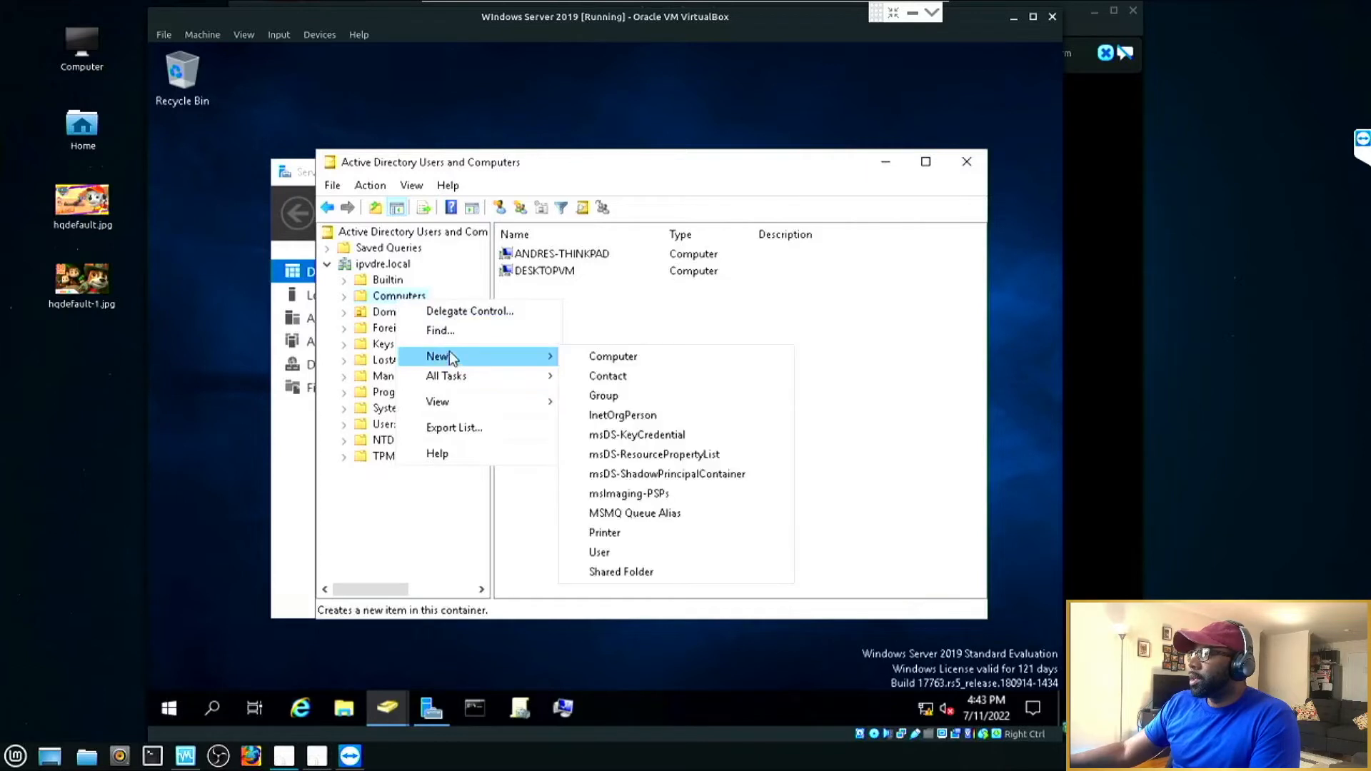
{"action": "left_click", "coordinate": [397, 300]}
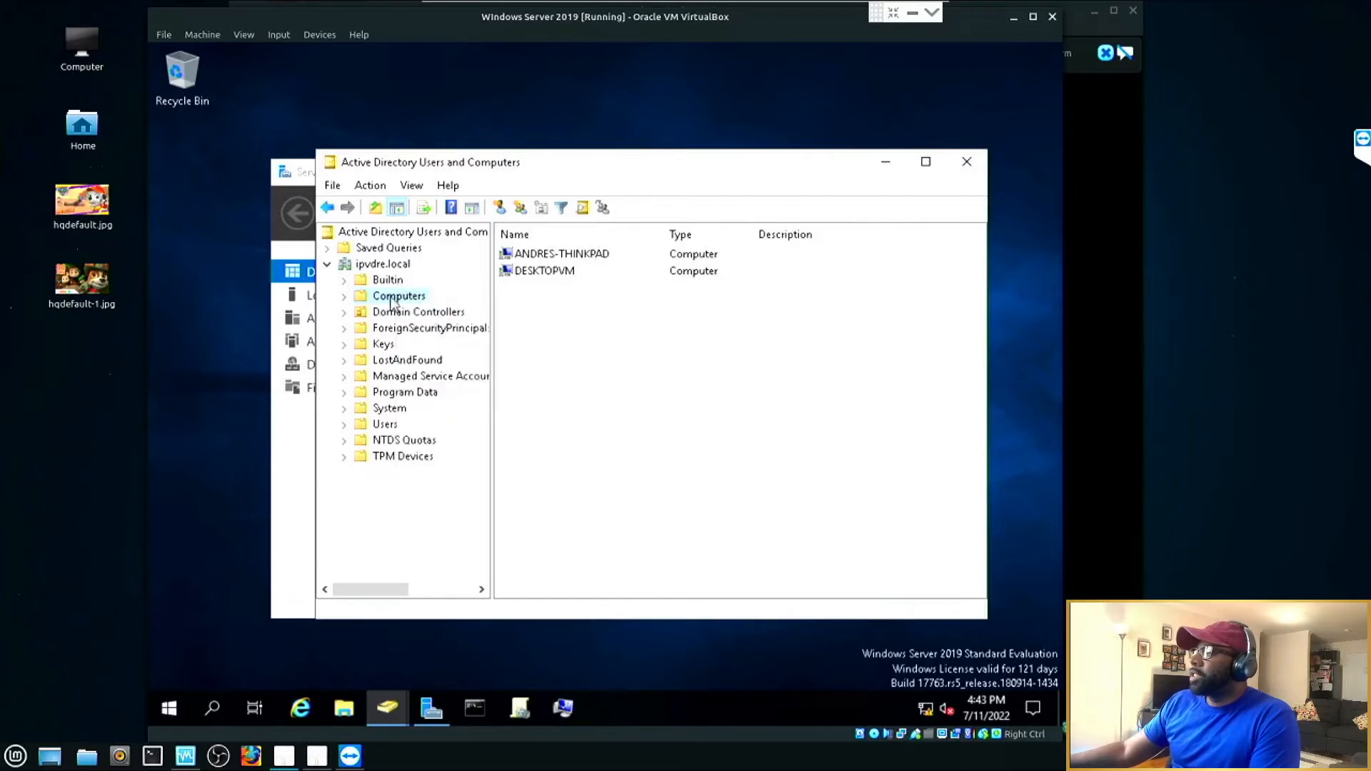
Step: Select ANDRES-THINKPAD and DESKTOPVM under Computers, glance at the Windows 10 VM, and return
{"action": "left_click", "coordinate": [560, 256]}
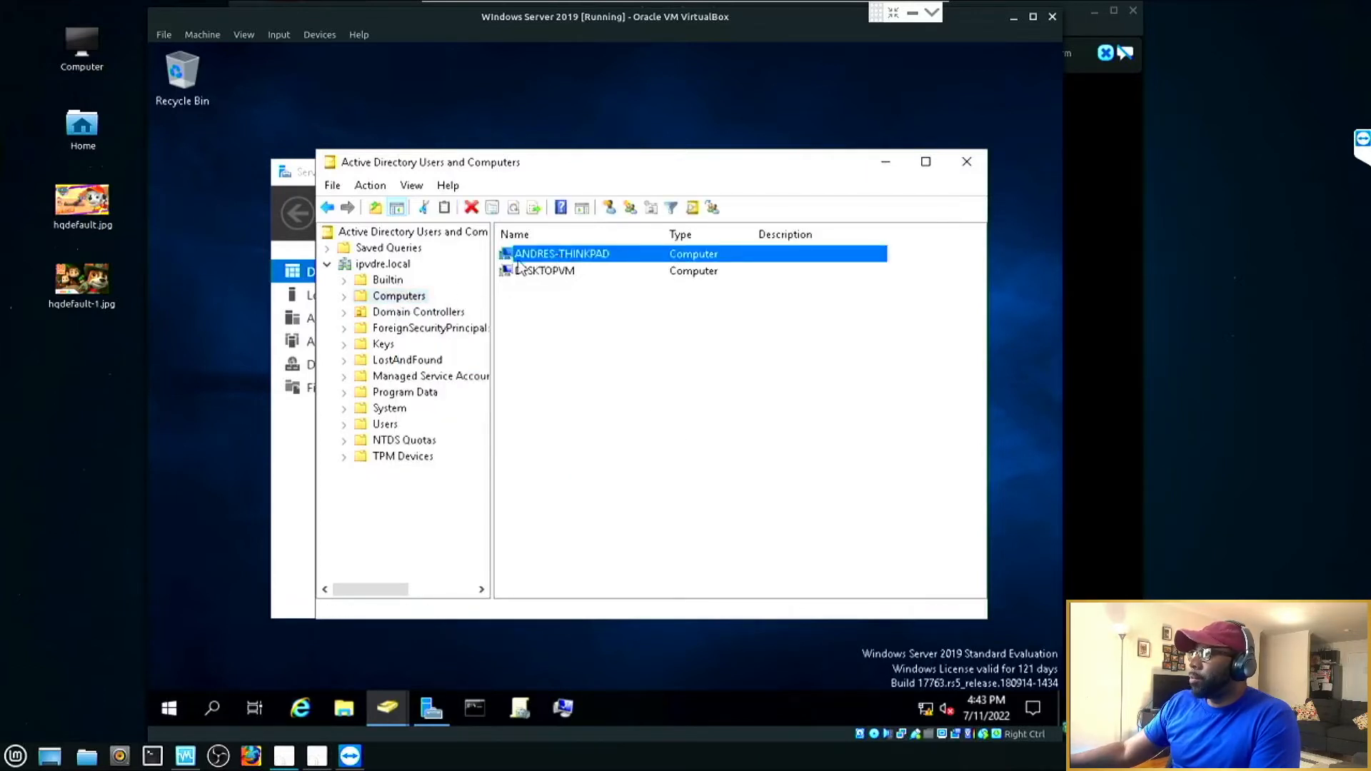
{"action": "left_click", "coordinate": [567, 275]}
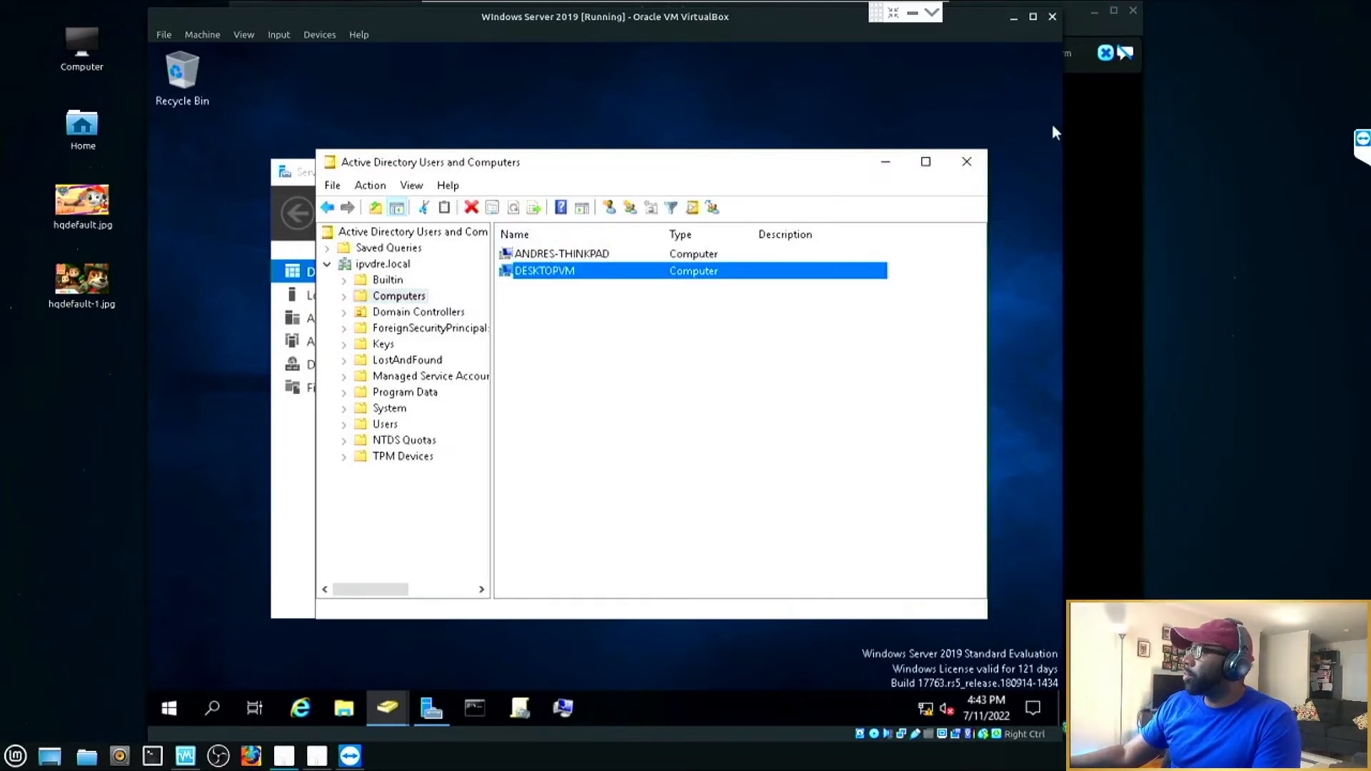
{"action": "left_click", "coordinate": [1139, 254]}
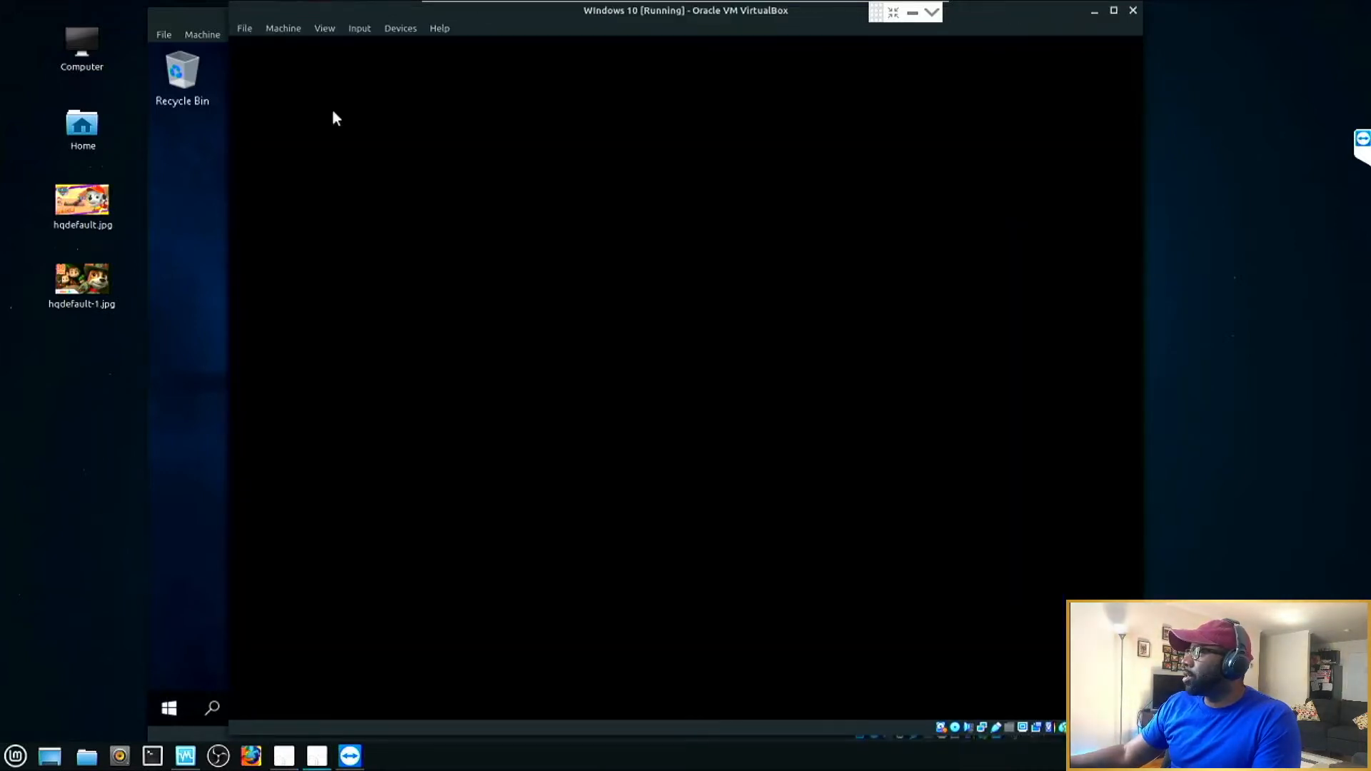
{"action": "left_click", "coordinate": [151, 80]}
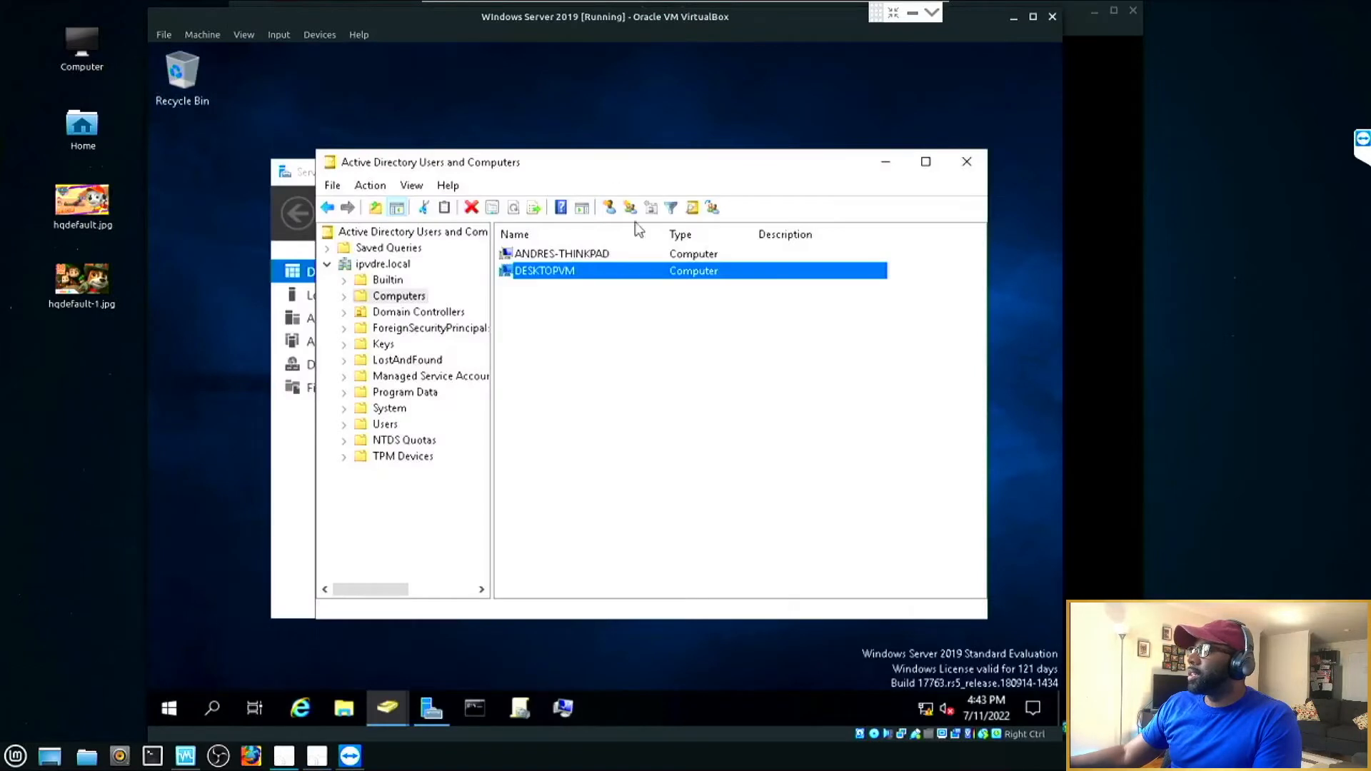
{"action": "mouse_move", "coordinate": [655, 161]}
{"action": "left_mouse_down"}
{"action": "mouse_move", "coordinate": [678, 156]}
{"action": "mouse_move", "coordinate": [664, 157]}
{"action": "left_mouse_up"}
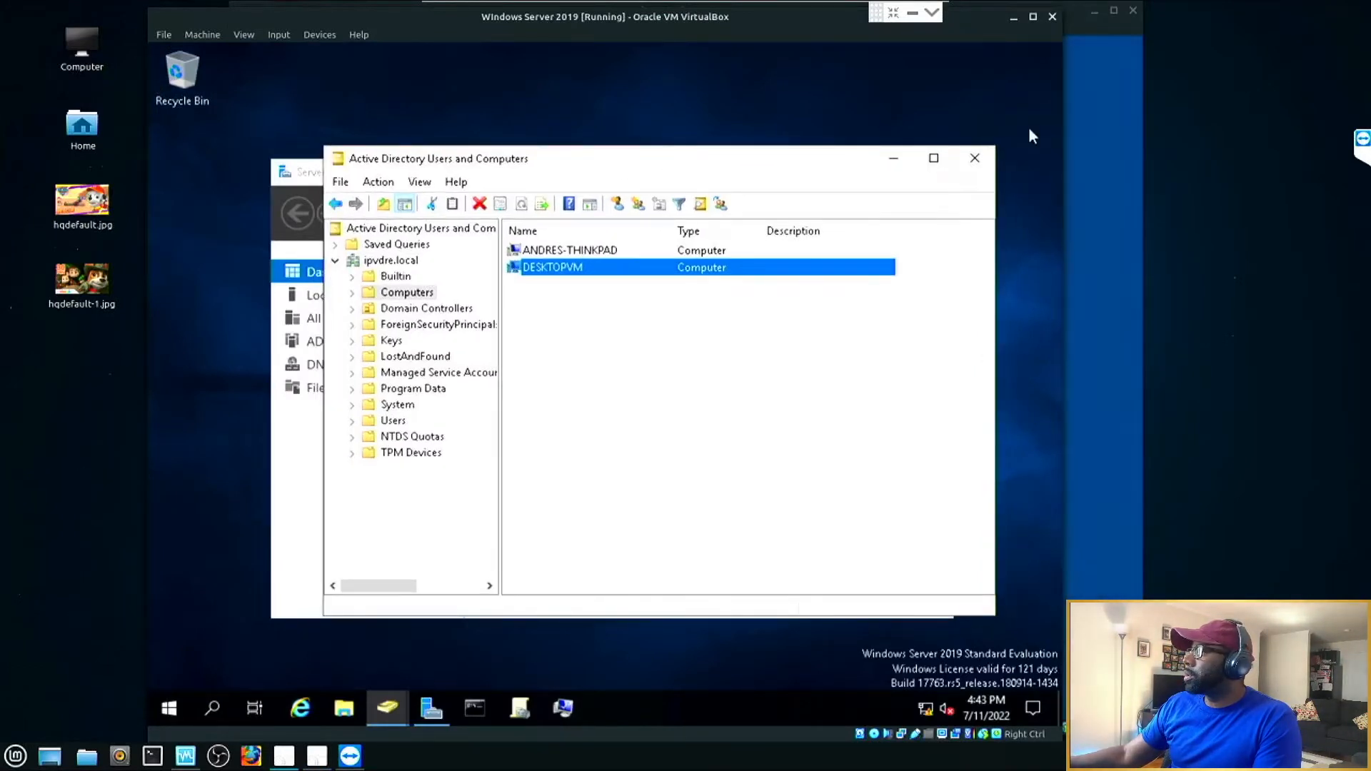
{"action": "left_click", "coordinate": [1115, 245]}
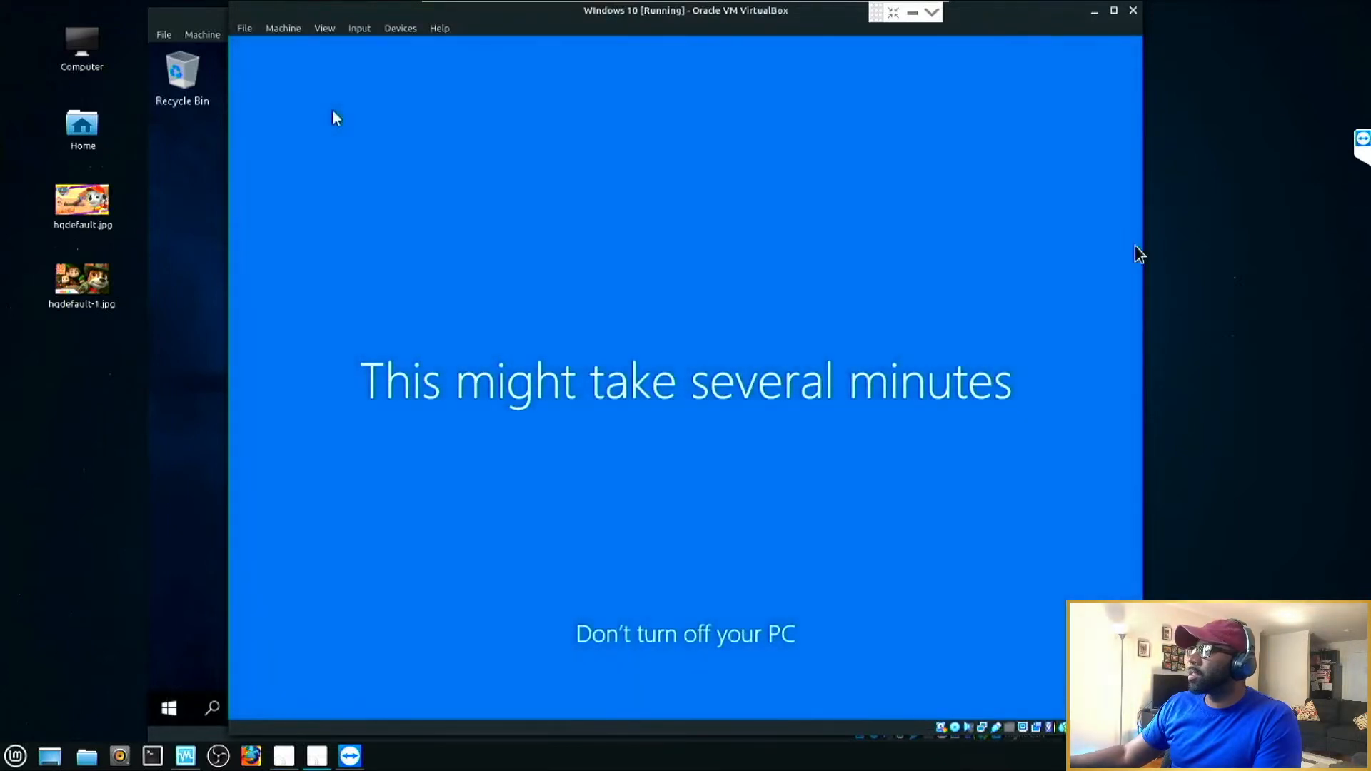
{"action": "left_click", "coordinate": [186, 19]}
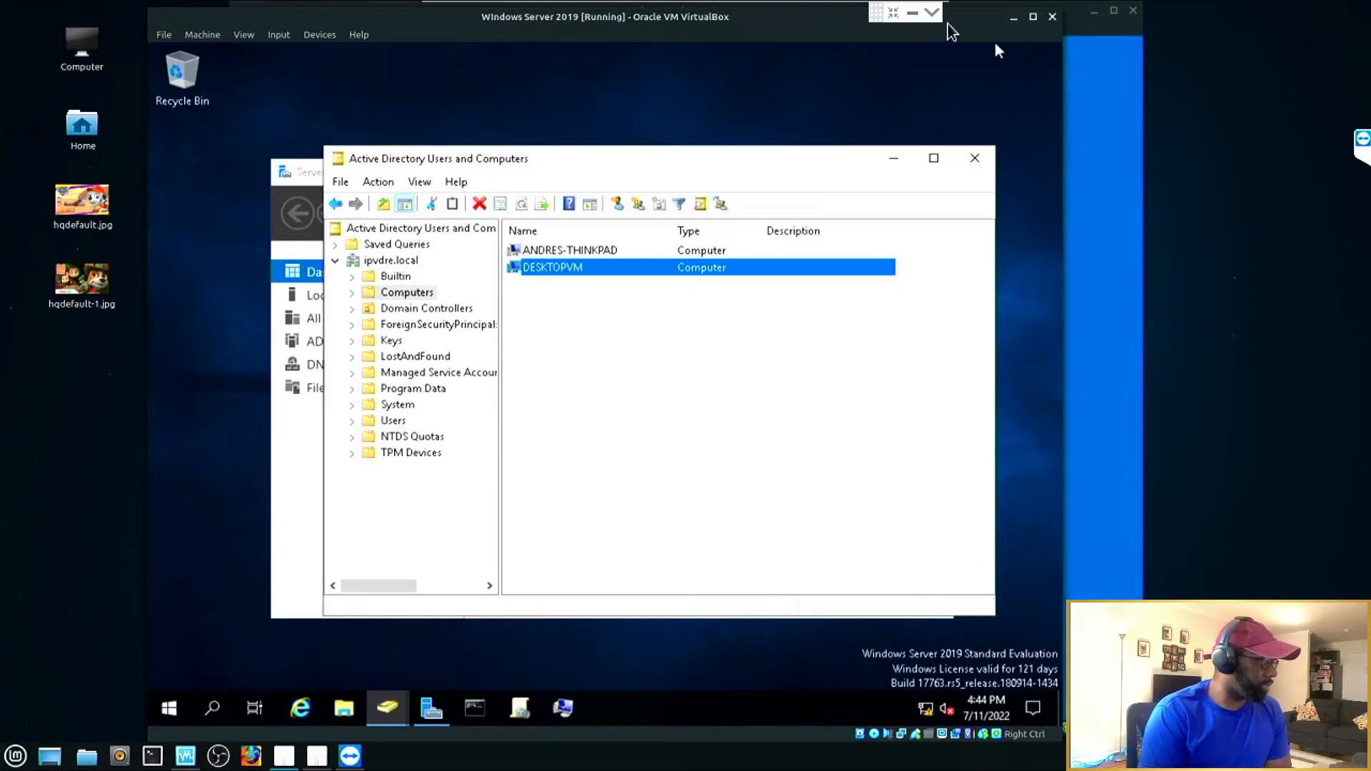
Step: Exit TeamViewer full screen and minimize it to reach Edge on the desktop
{"action": "left_click", "coordinate": [894, 12]}
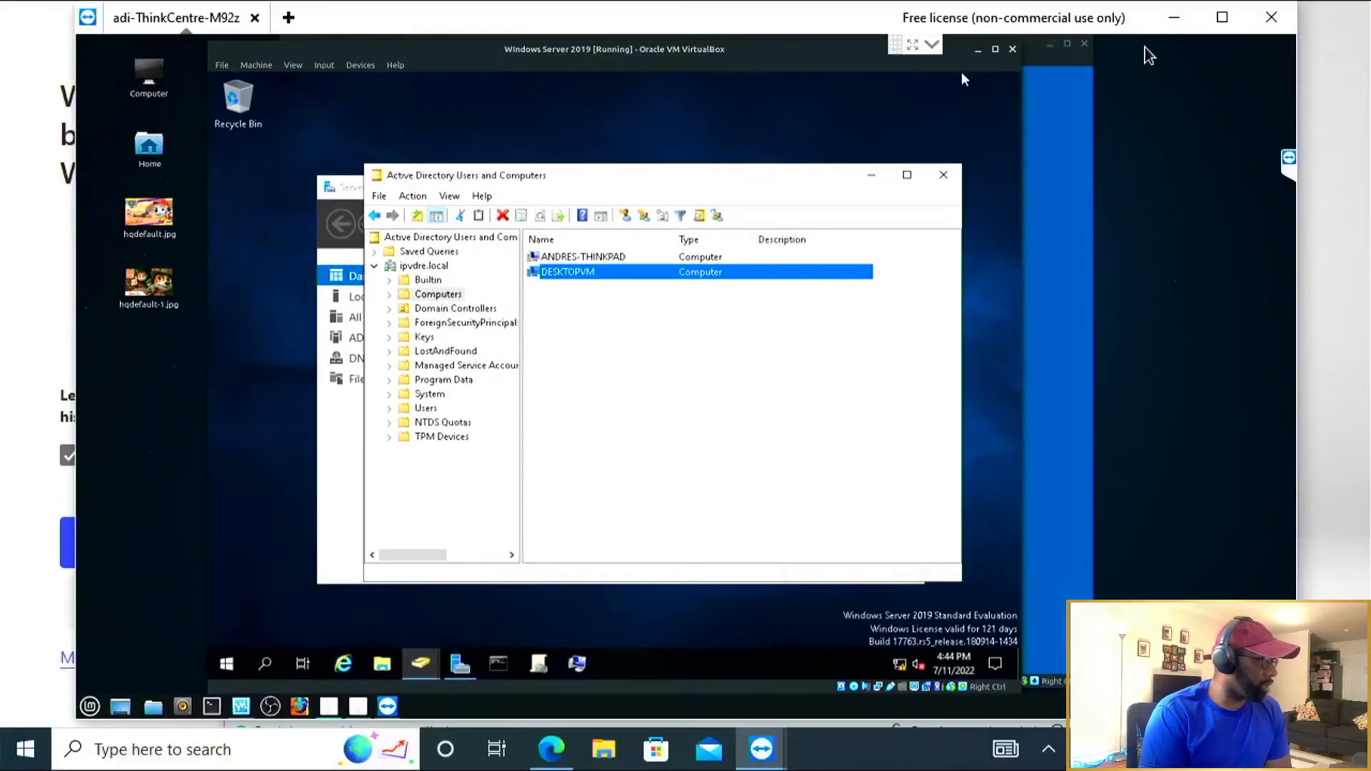
{"action": "left_click", "coordinate": [1173, 19]}
{"action": "left_click", "coordinate": [1088, 91]}
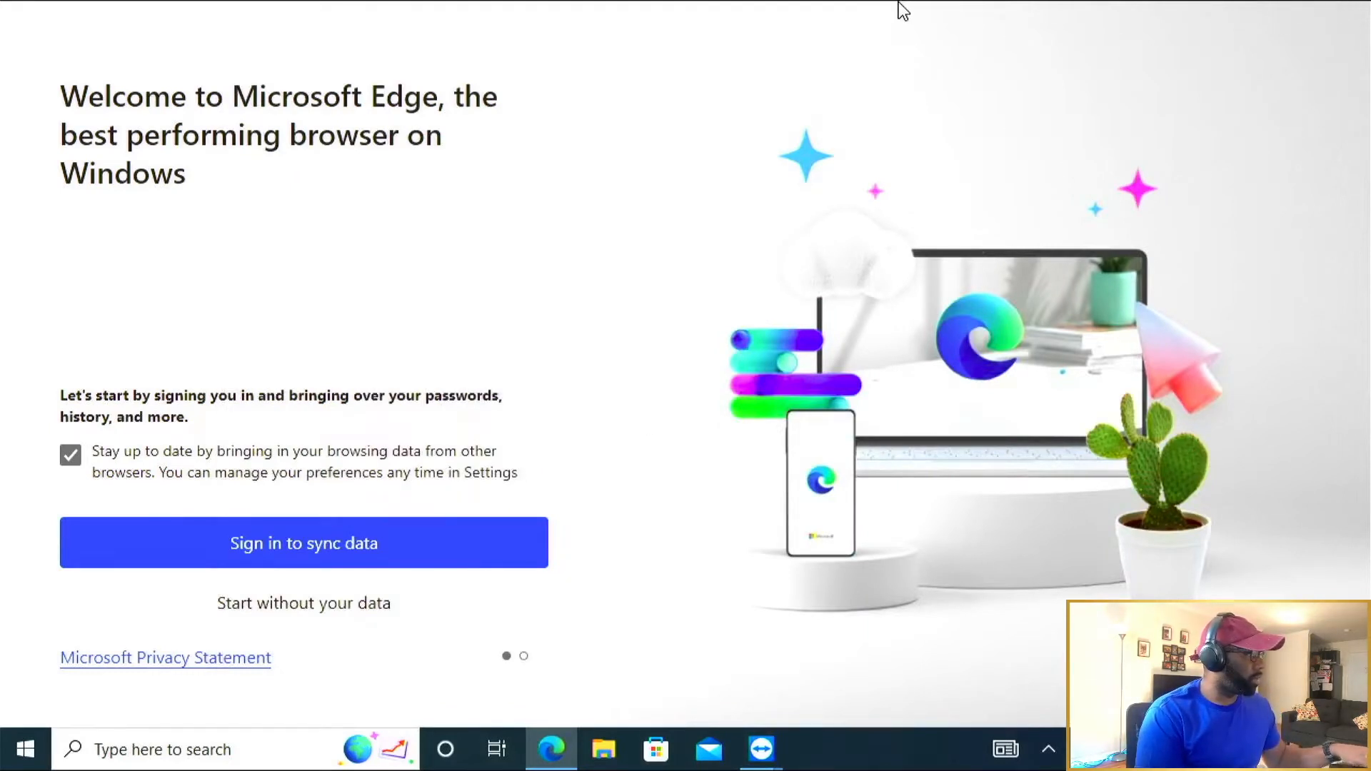
{"action": "right_click", "coordinate": [550, 751]}
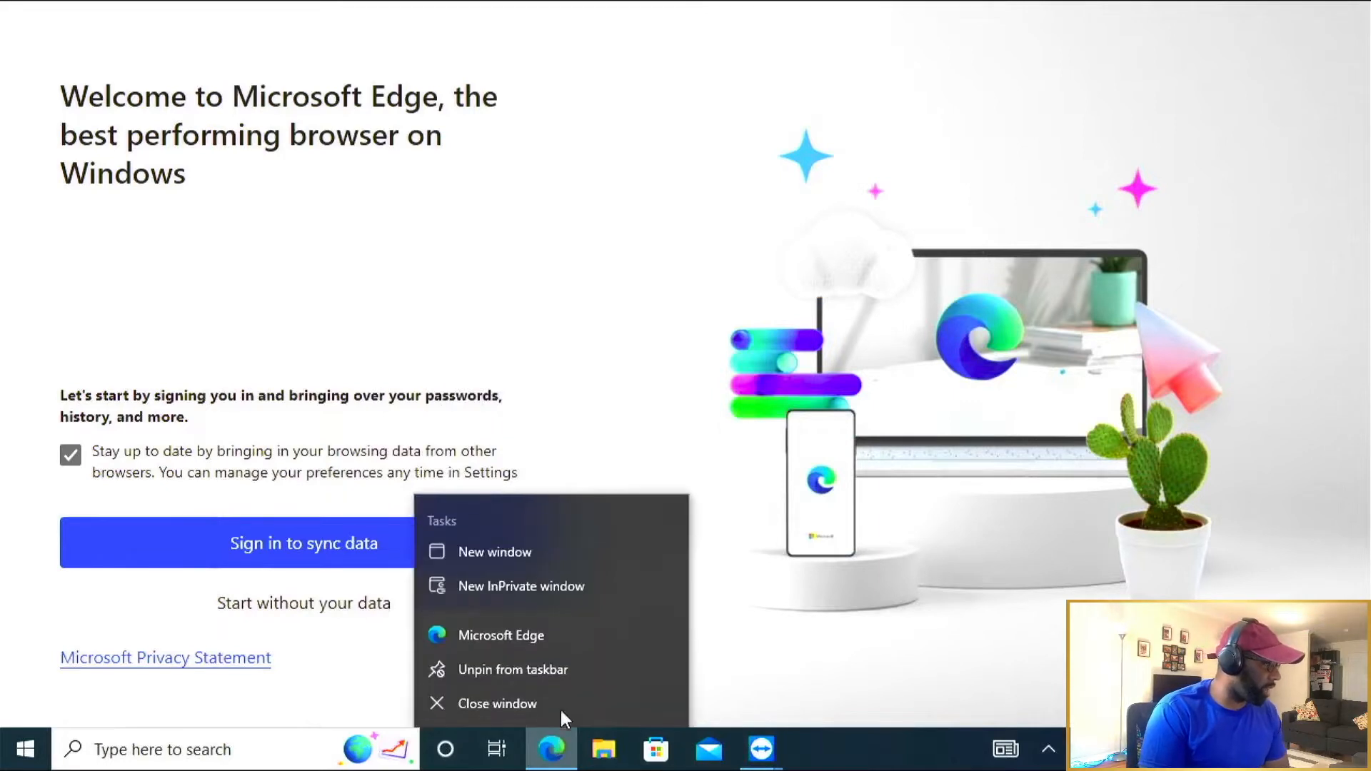
{"action": "left_click", "coordinate": [561, 702]}
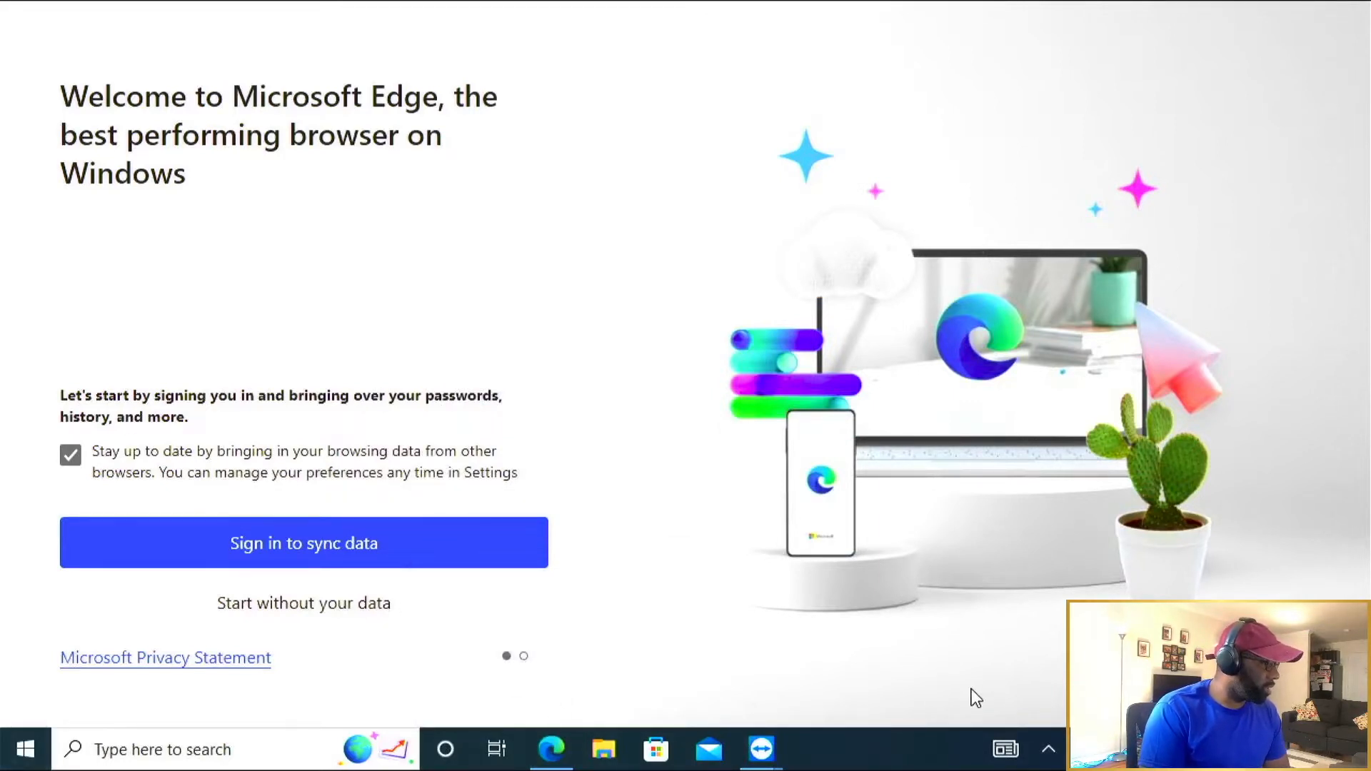
Step: Pick 'Start without your data', confirm and start browsing, then close Edge
{"action": "left_click", "coordinate": [340, 600]}
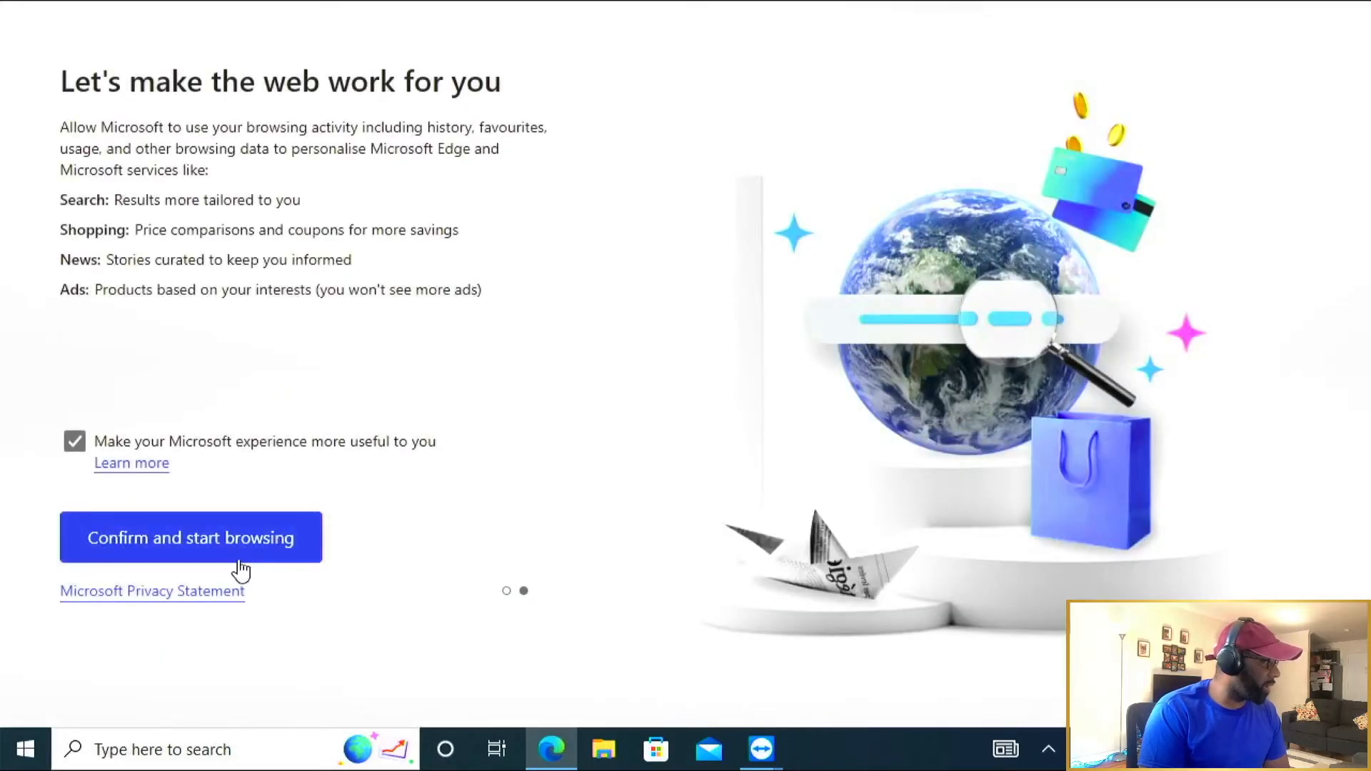
{"action": "left_click", "coordinate": [244, 541]}
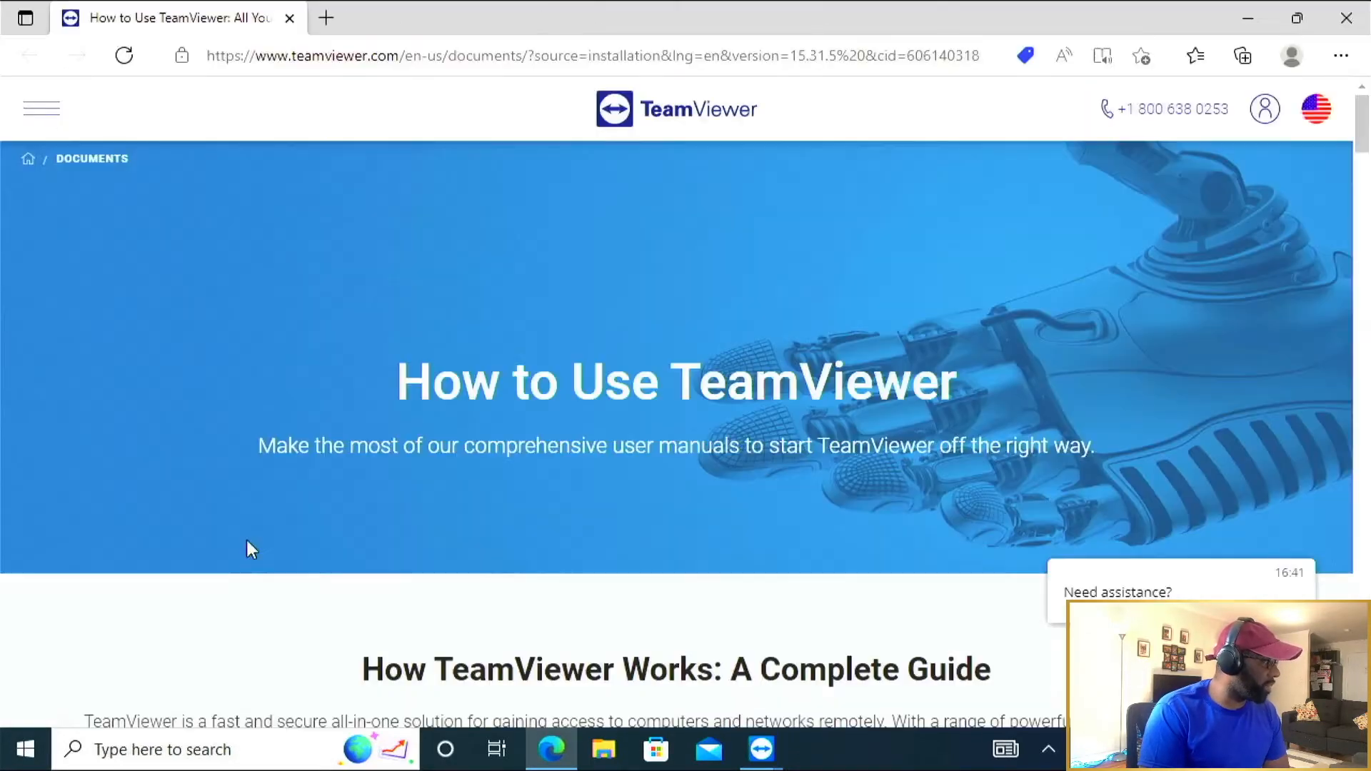
{"action": "left_click", "coordinate": [1346, 16]}
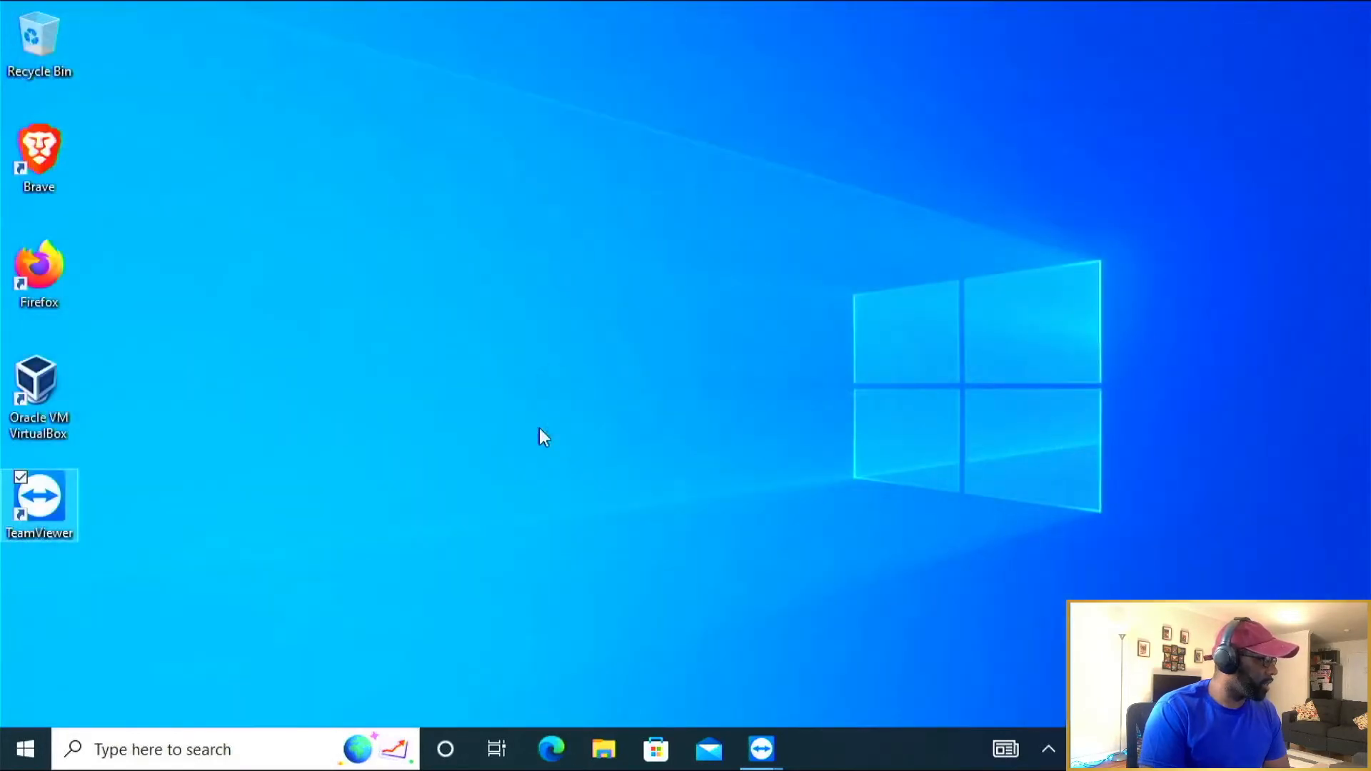
{"action": "left_click", "coordinate": [166, 744]}
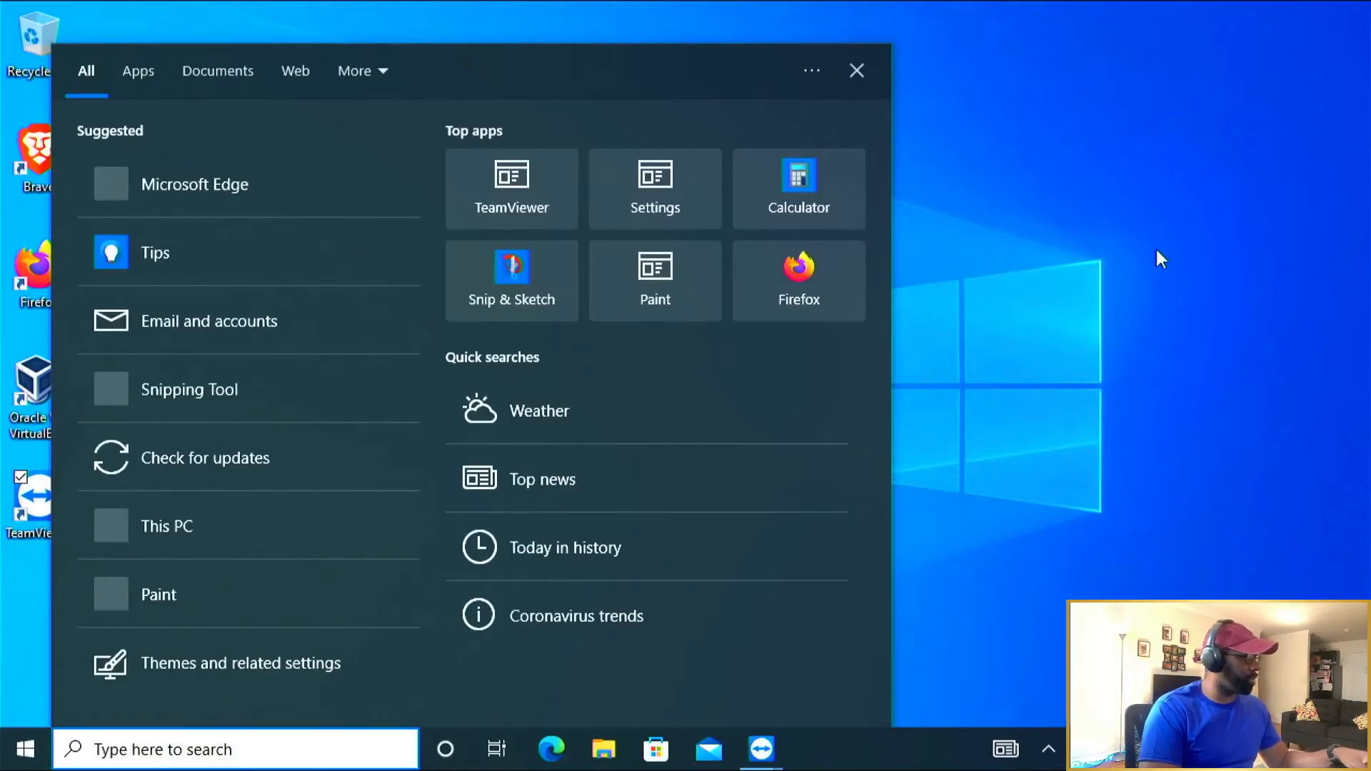
{"action": "left_click", "coordinate": [1148, 294]}
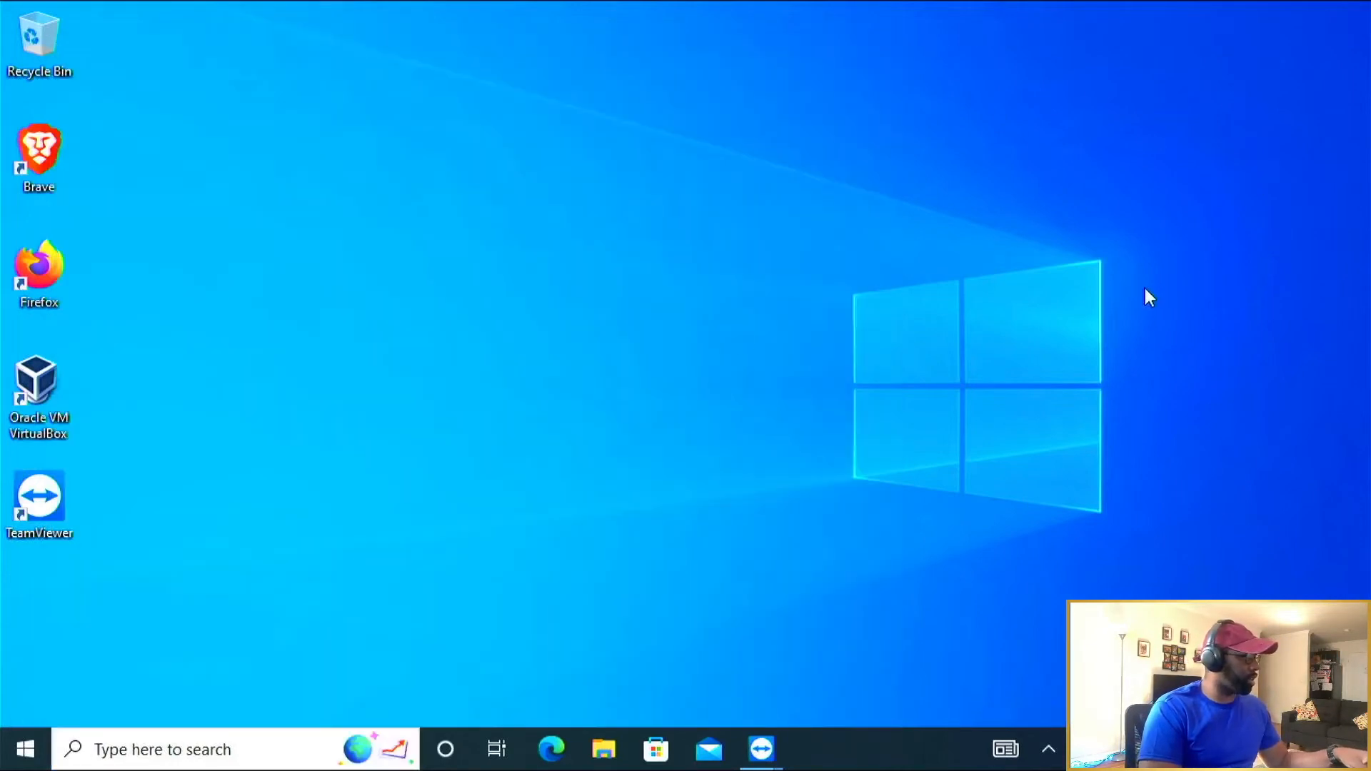
{"action": "left_click", "coordinate": [157, 760]}
{"action": "type", "text": "add"}
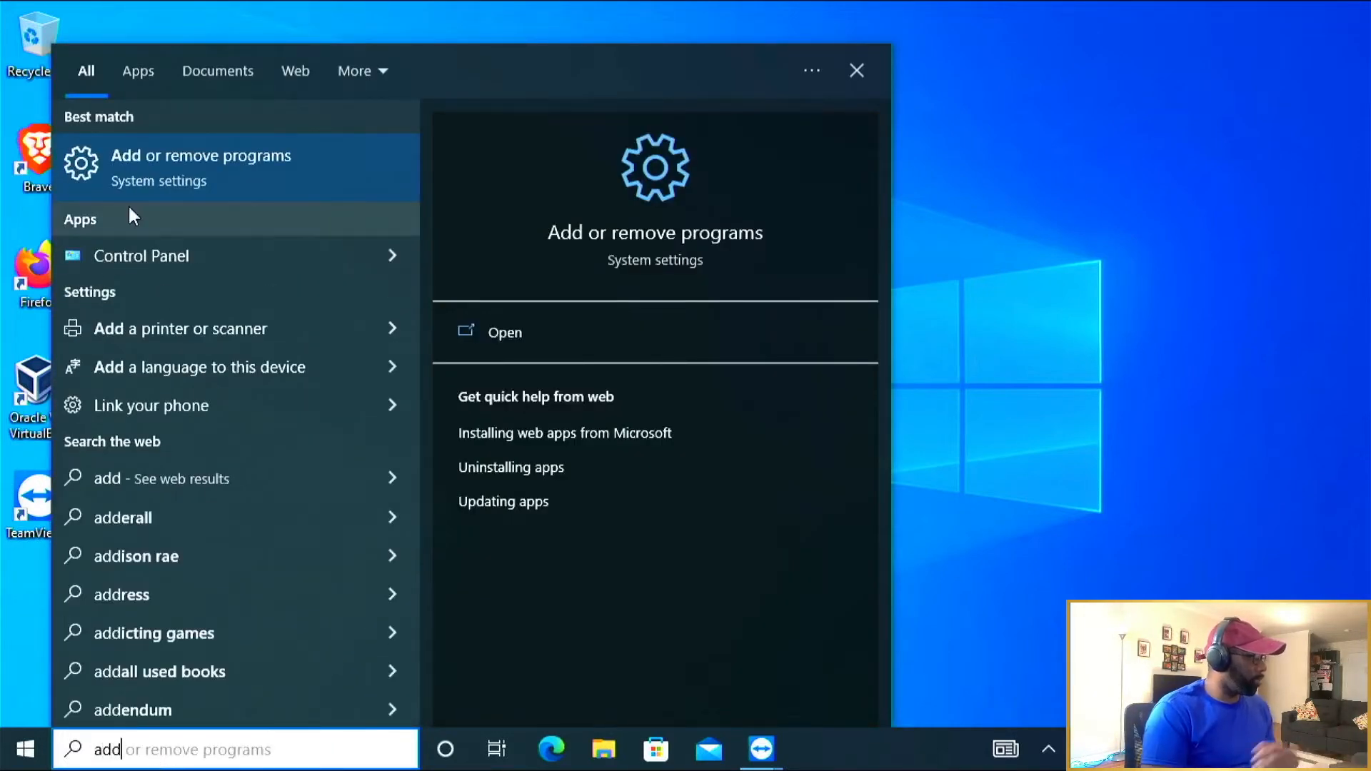
{"action": "left_click", "coordinate": [204, 166]}
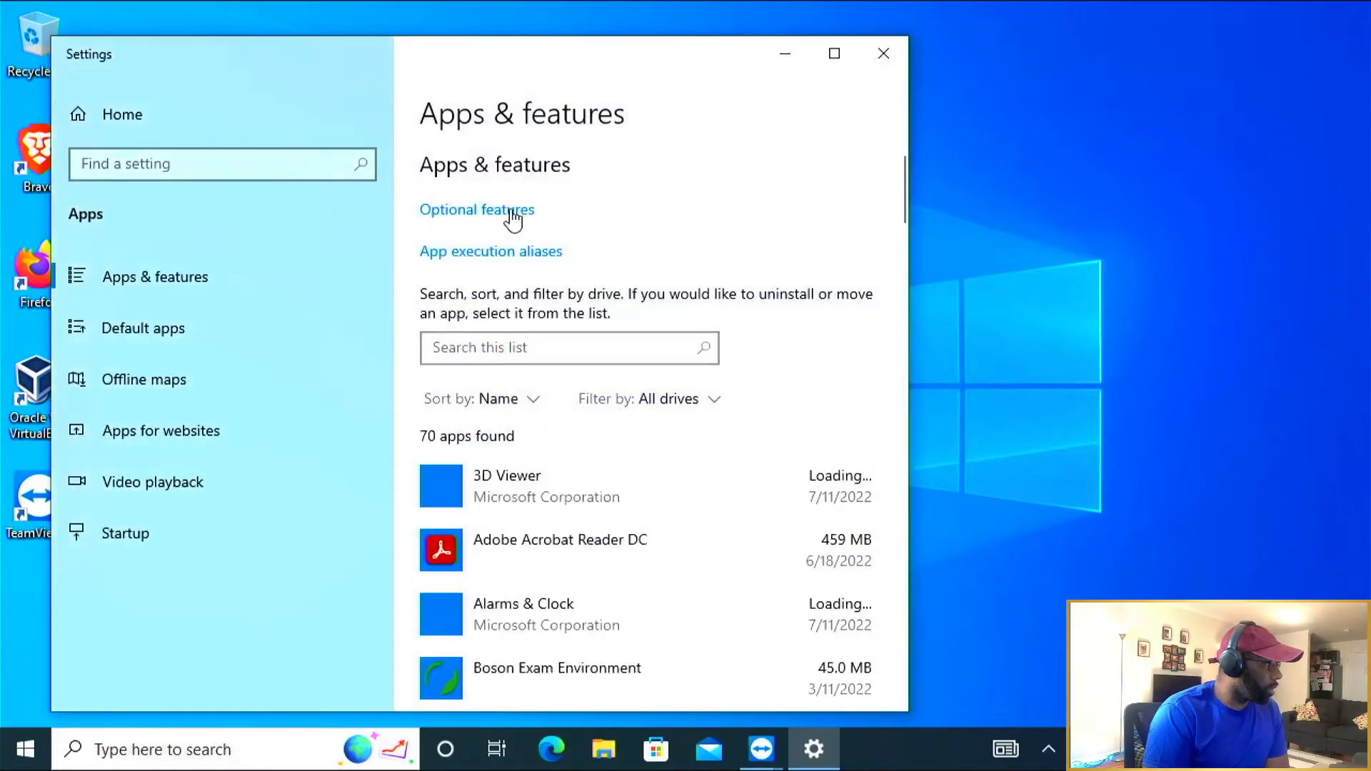
{"action": "left_click", "coordinate": [512, 212]}
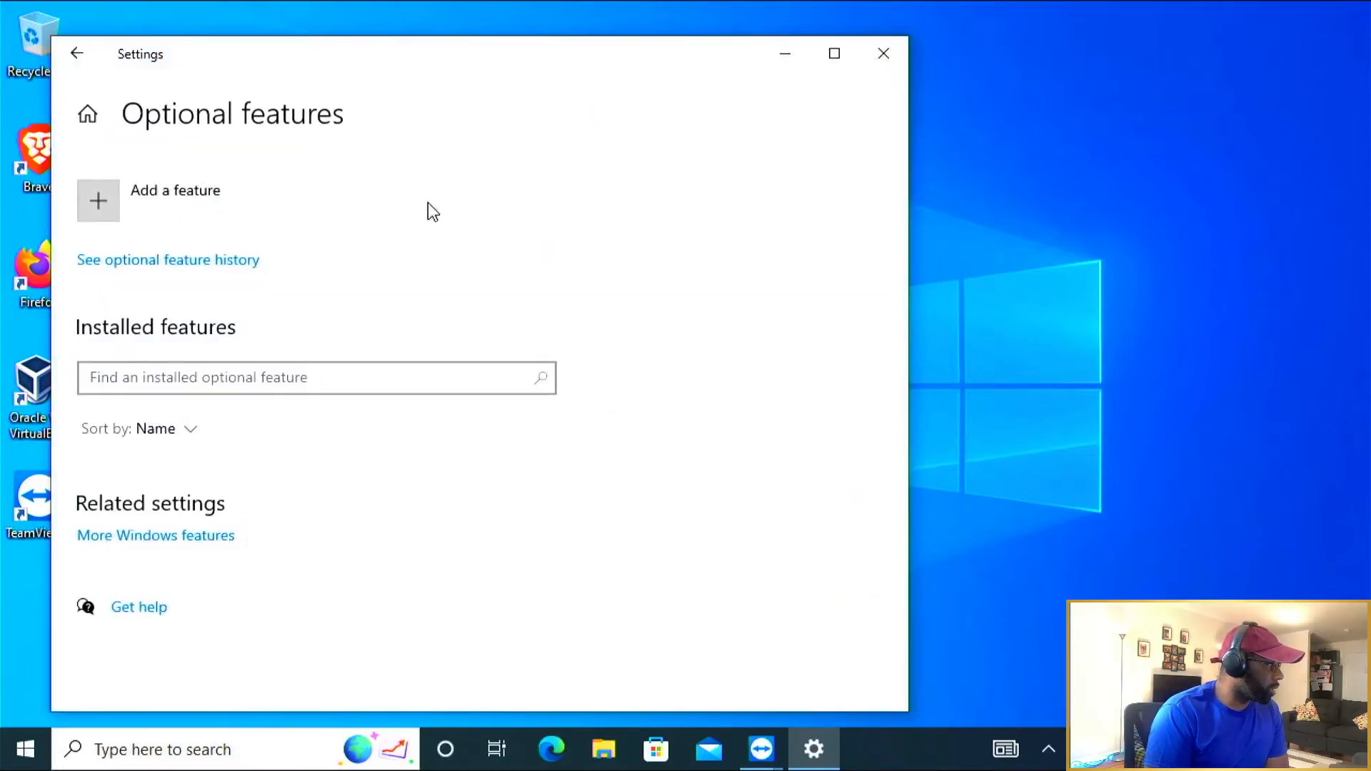
{"action": "left_click", "coordinate": [223, 386]}
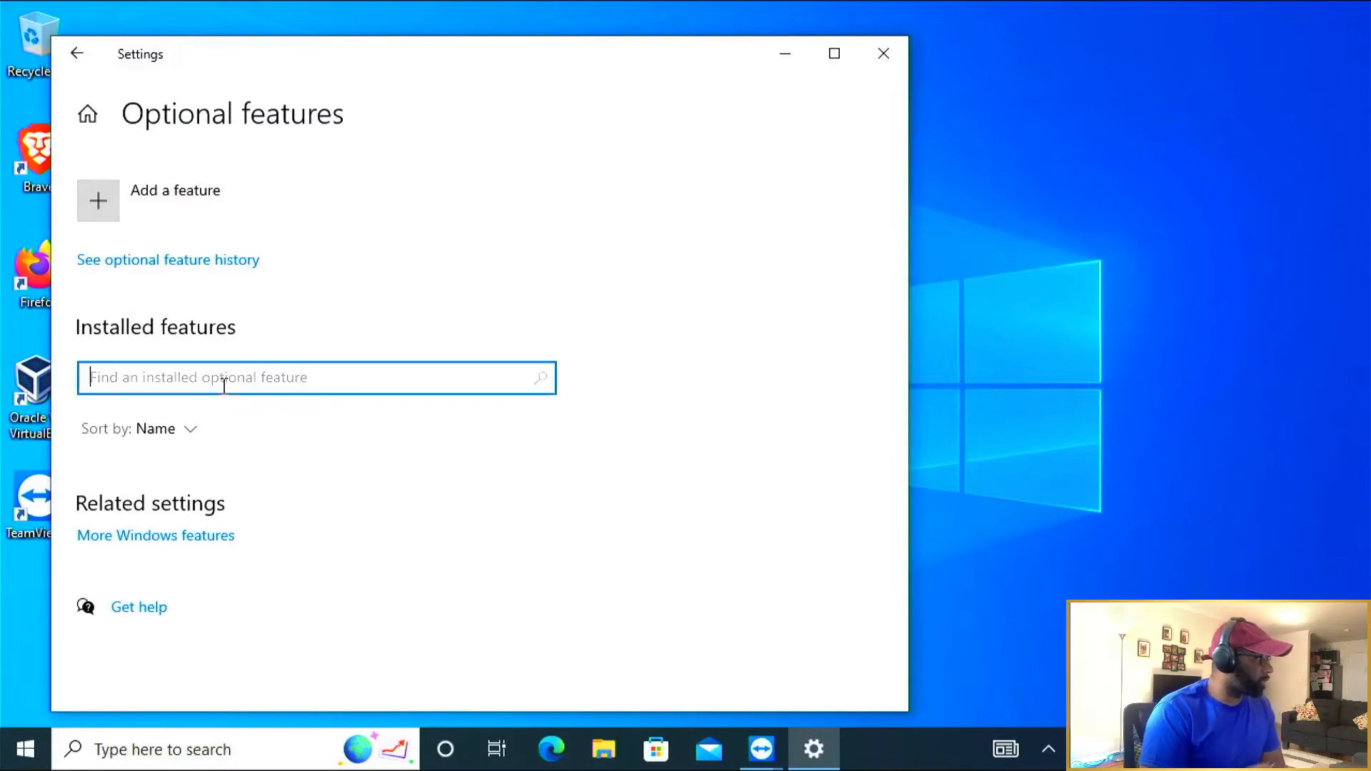
{"action": "type", "text": "RSAT"}
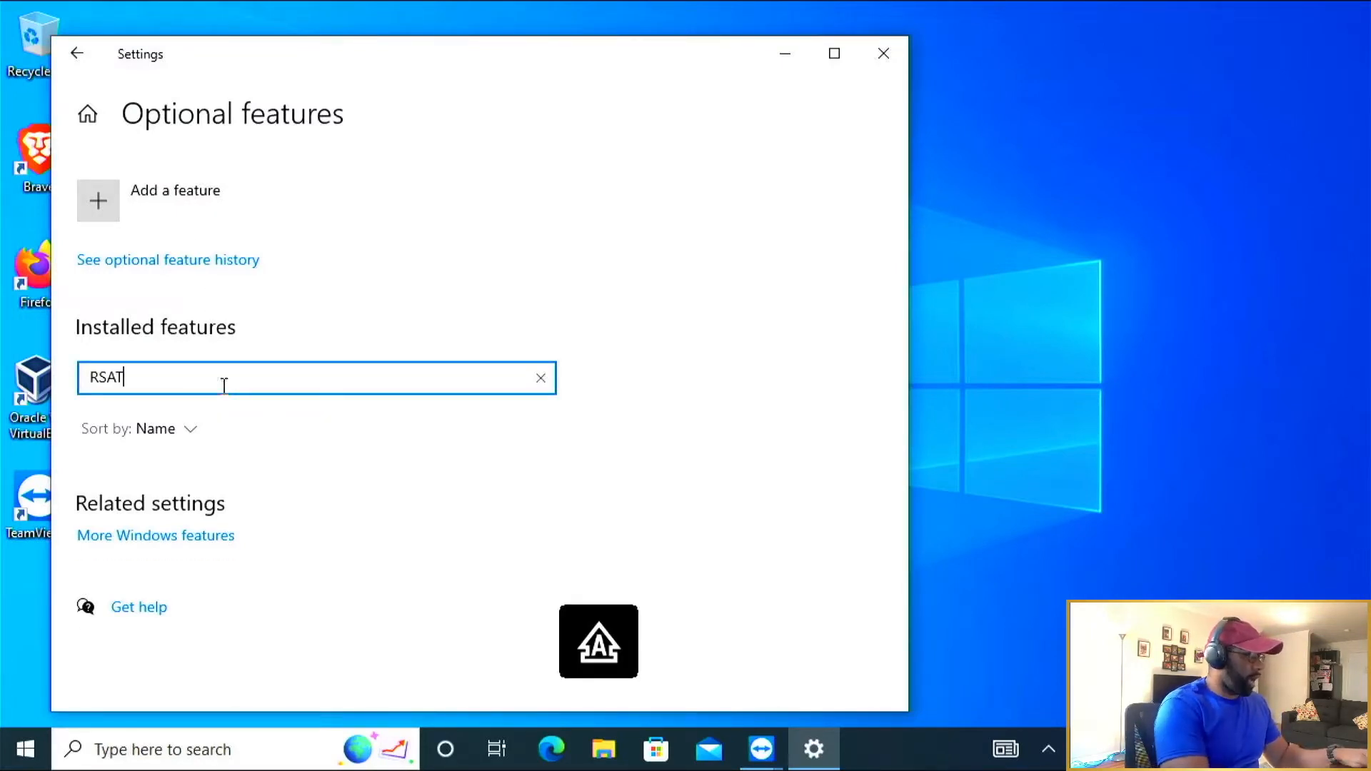
{"action": "key", "text": "BackSpace"}
{"action": "key", "text": "BackSpace"}
{"action": "key", "text": "BackSpace"}
{"action": "key", "text": "BackSpace"}
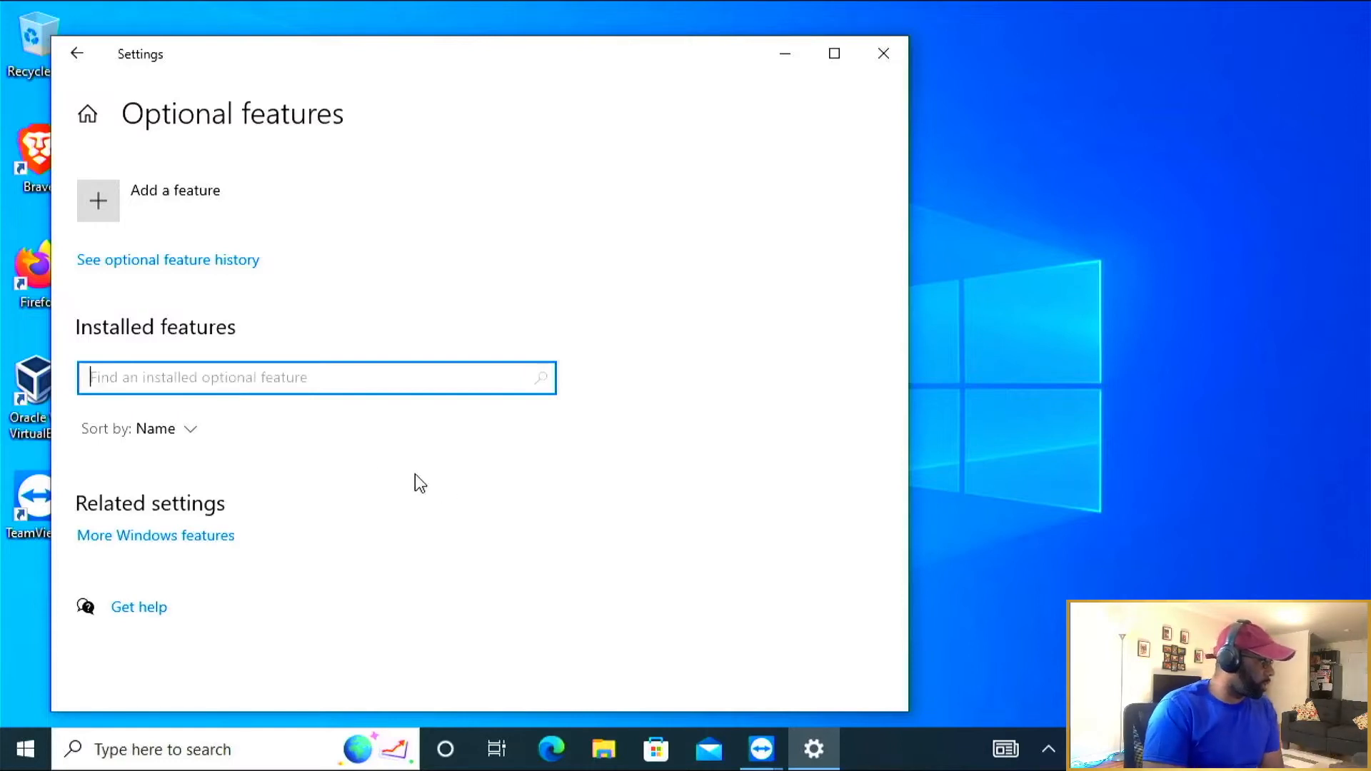
{"action": "left_click", "coordinate": [99, 203]}
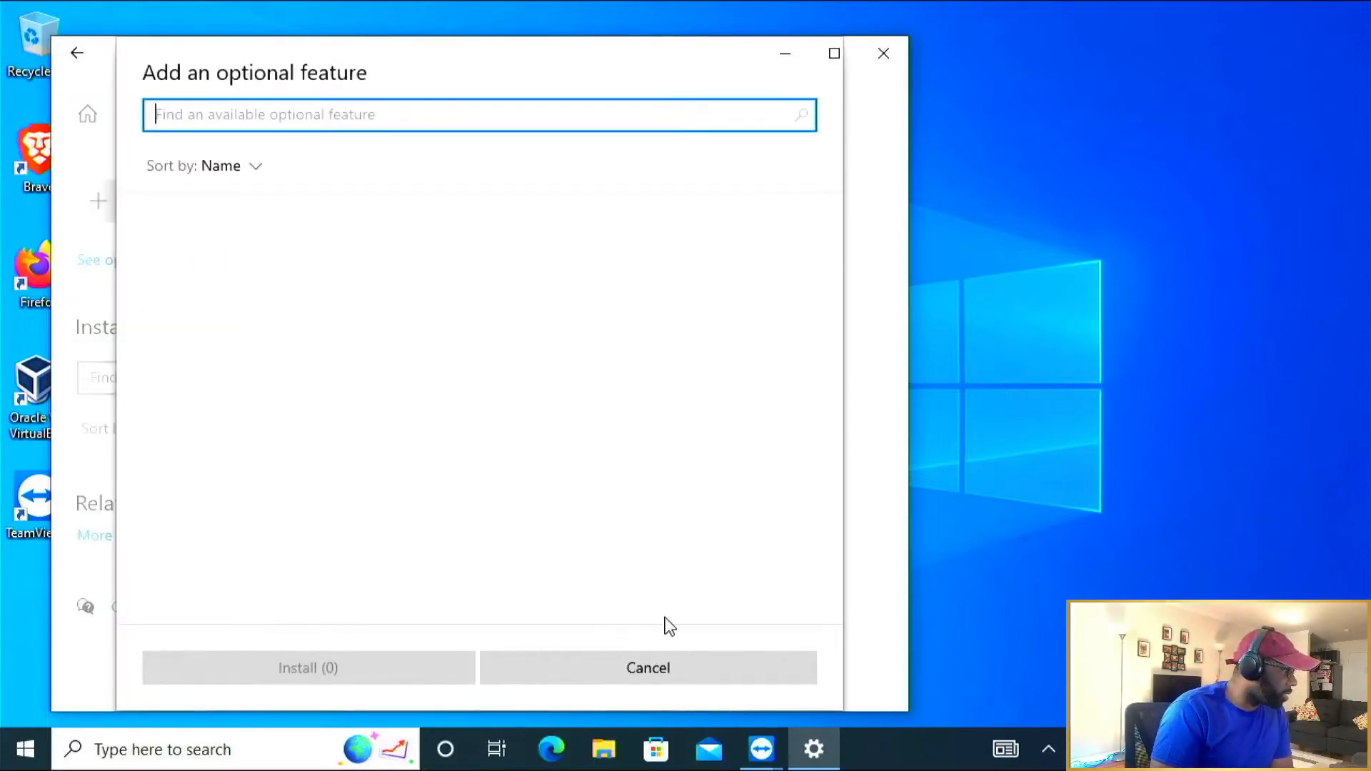
{"action": "left_click", "coordinate": [668, 676]}
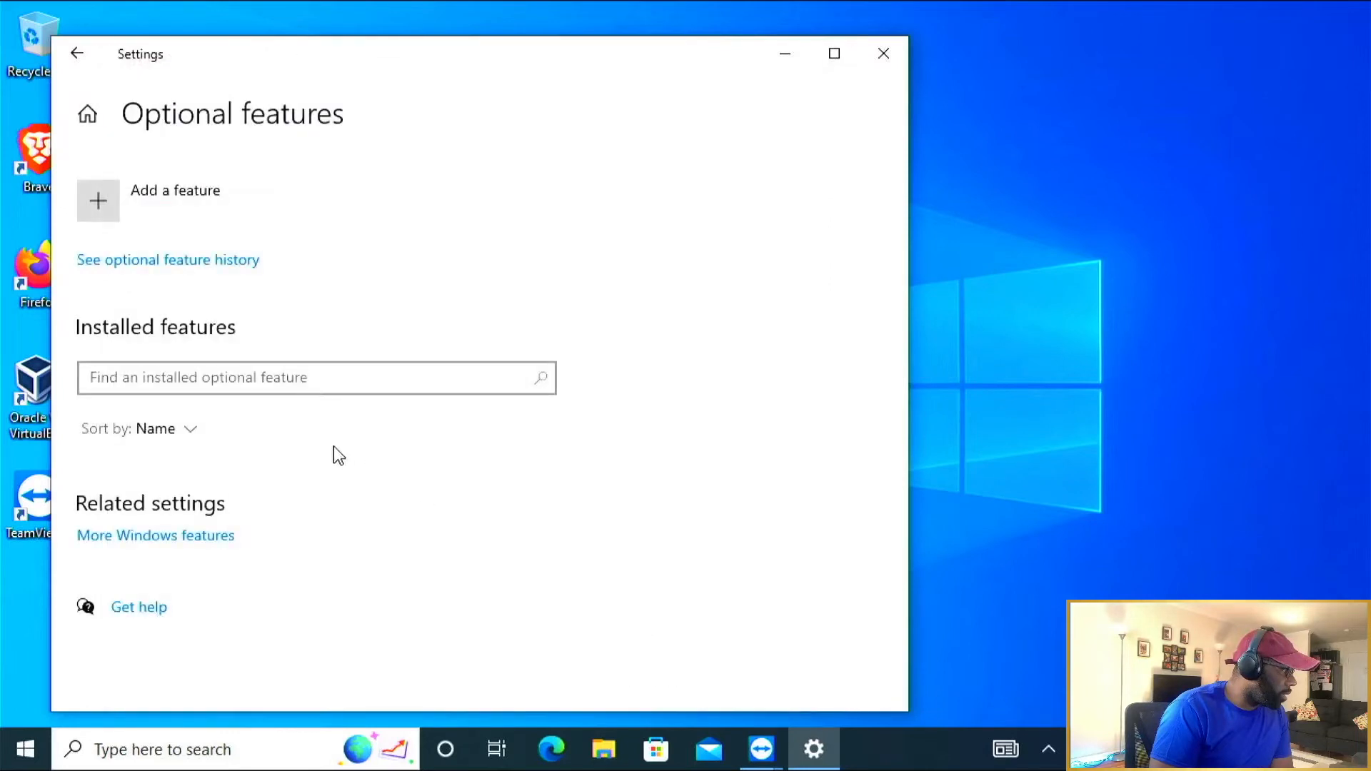
{"action": "left_click", "coordinate": [884, 54]}
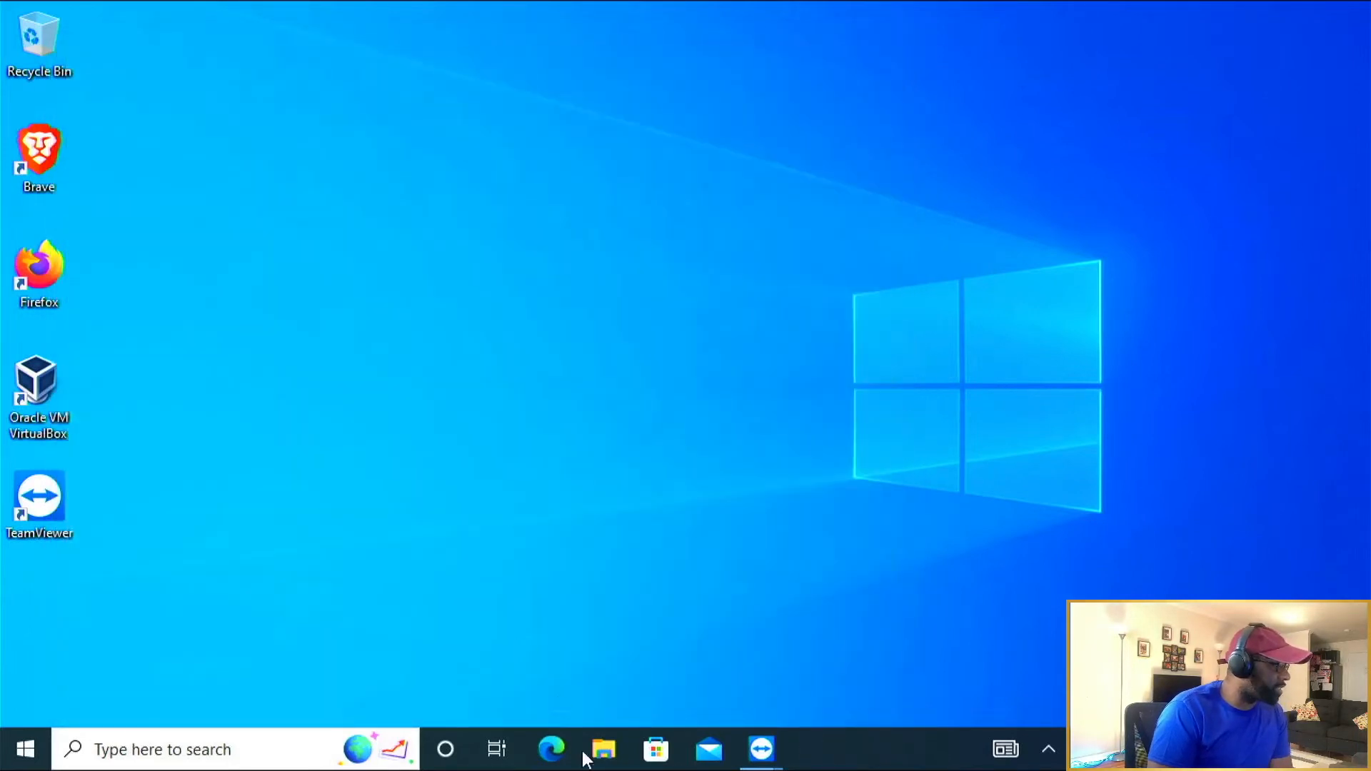
Step: Search 'ADD' to open Add or remove programs and the Optional features page, sorted by Name
{"action": "left_click", "coordinate": [154, 750]}
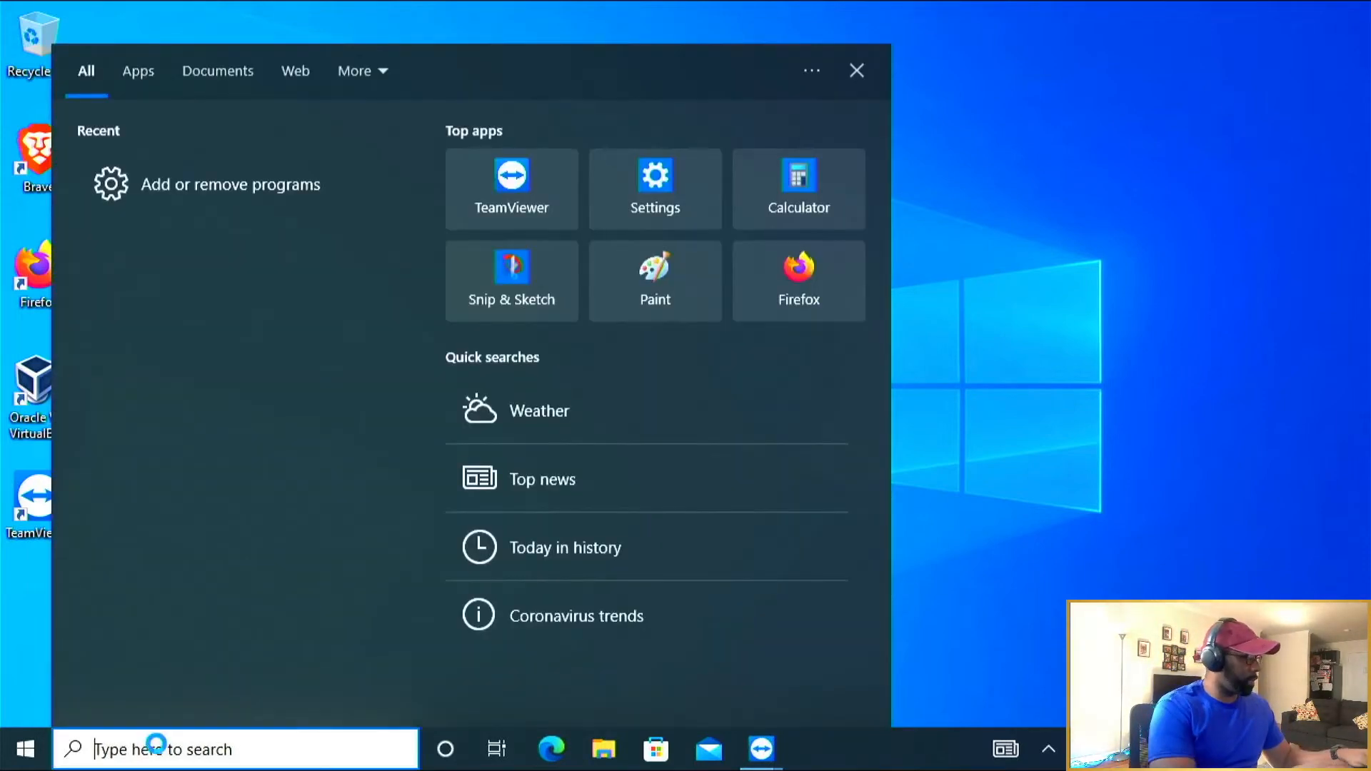
{"action": "type", "text": "ADD"}
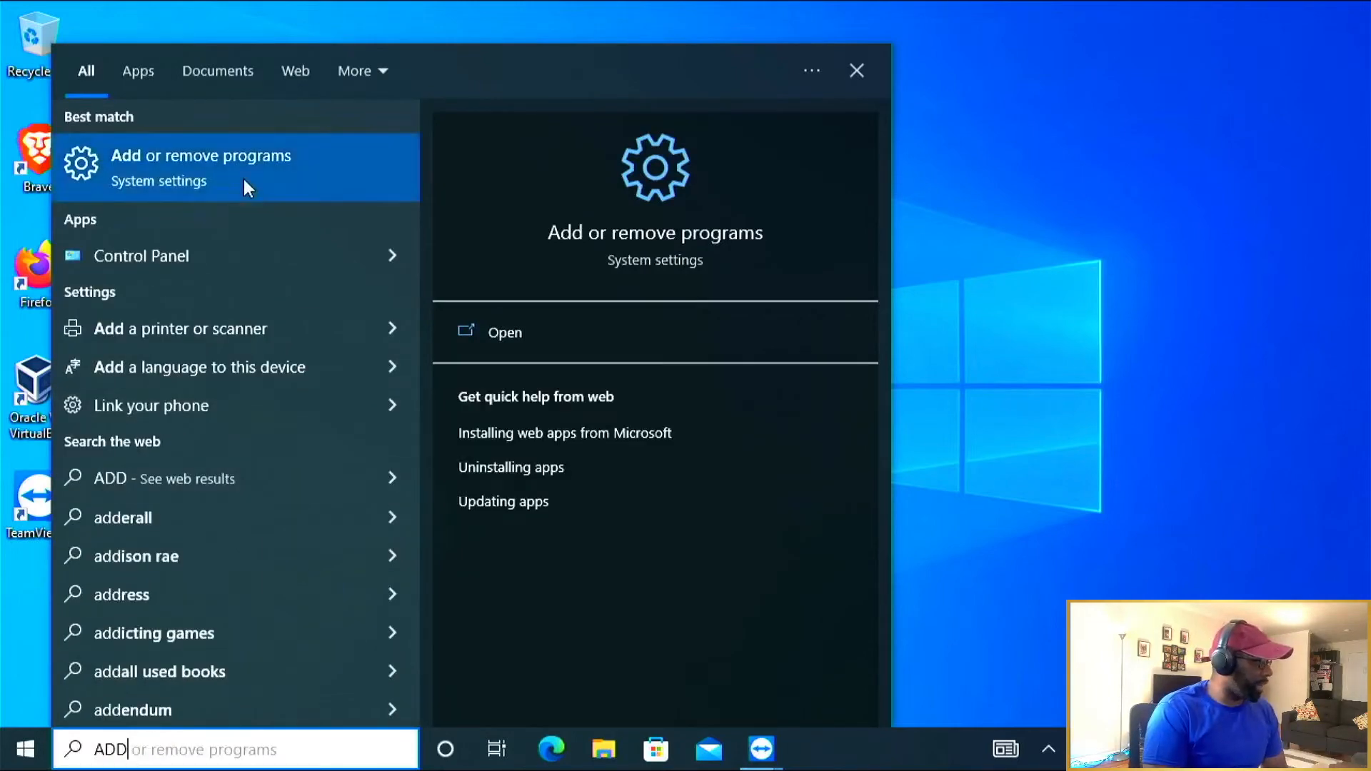
{"action": "left_click", "coordinate": [243, 179]}
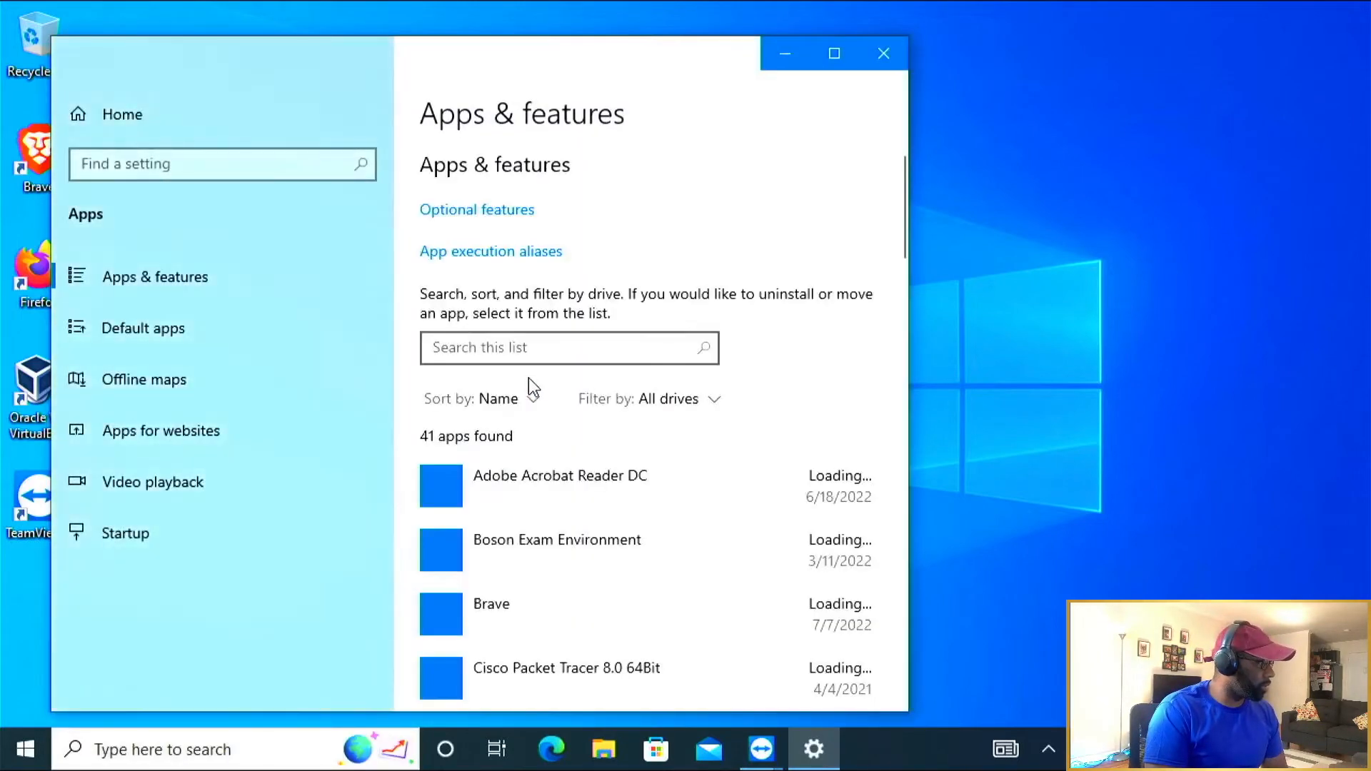
{"action": "left_click", "coordinate": [511, 209]}
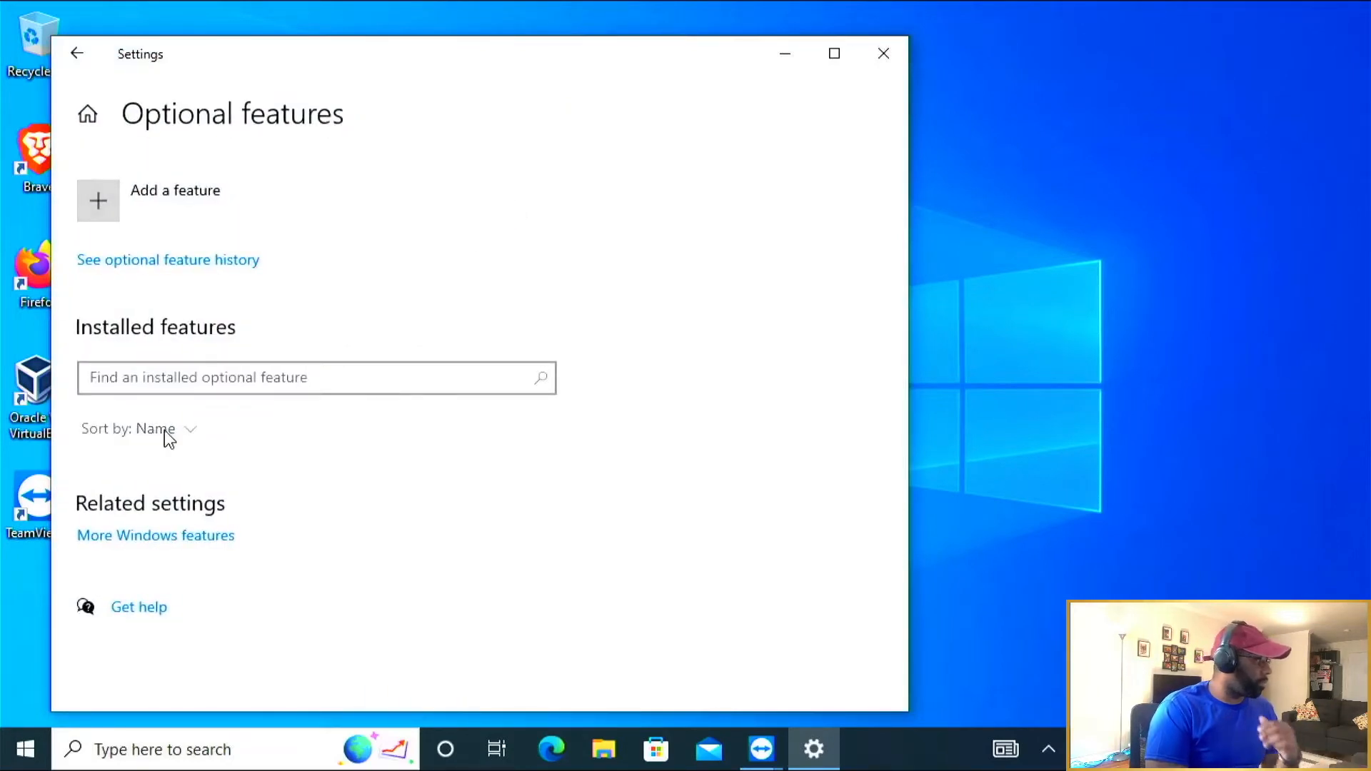
{"action": "left_click", "coordinate": [164, 430]}
{"action": "left_click", "coordinate": [229, 407]}
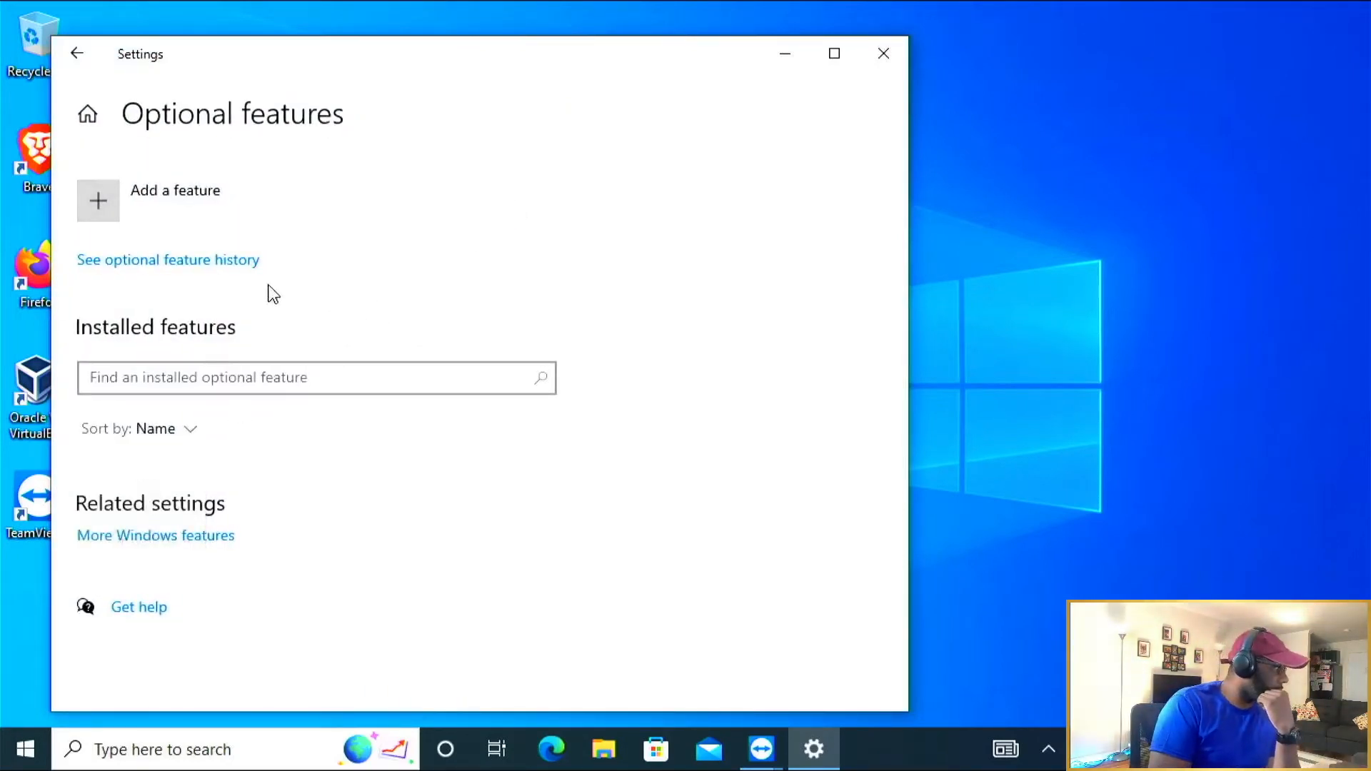
Step: Search the optional feature history for 'RSAT', close it, and move Settings further right
{"action": "left_click", "coordinate": [209, 275]}
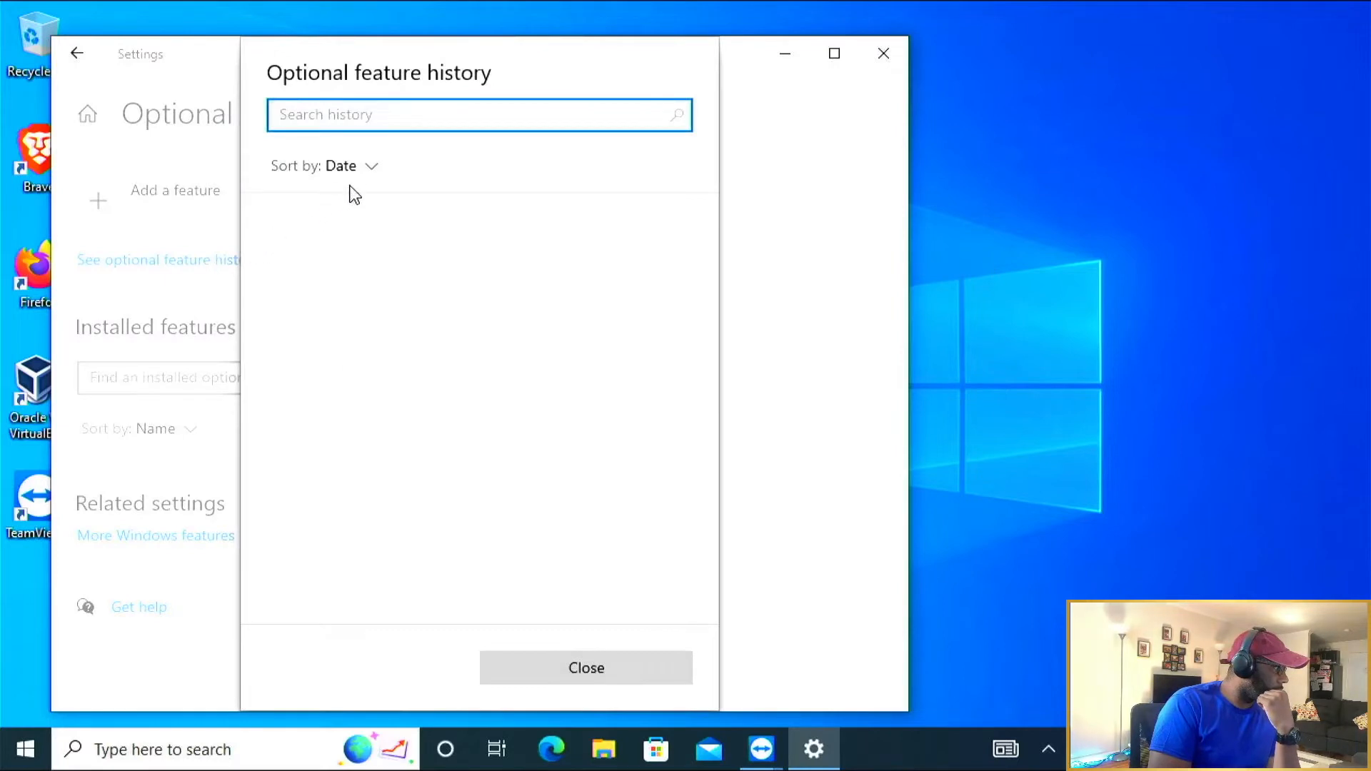
{"action": "type", "text": "r"}
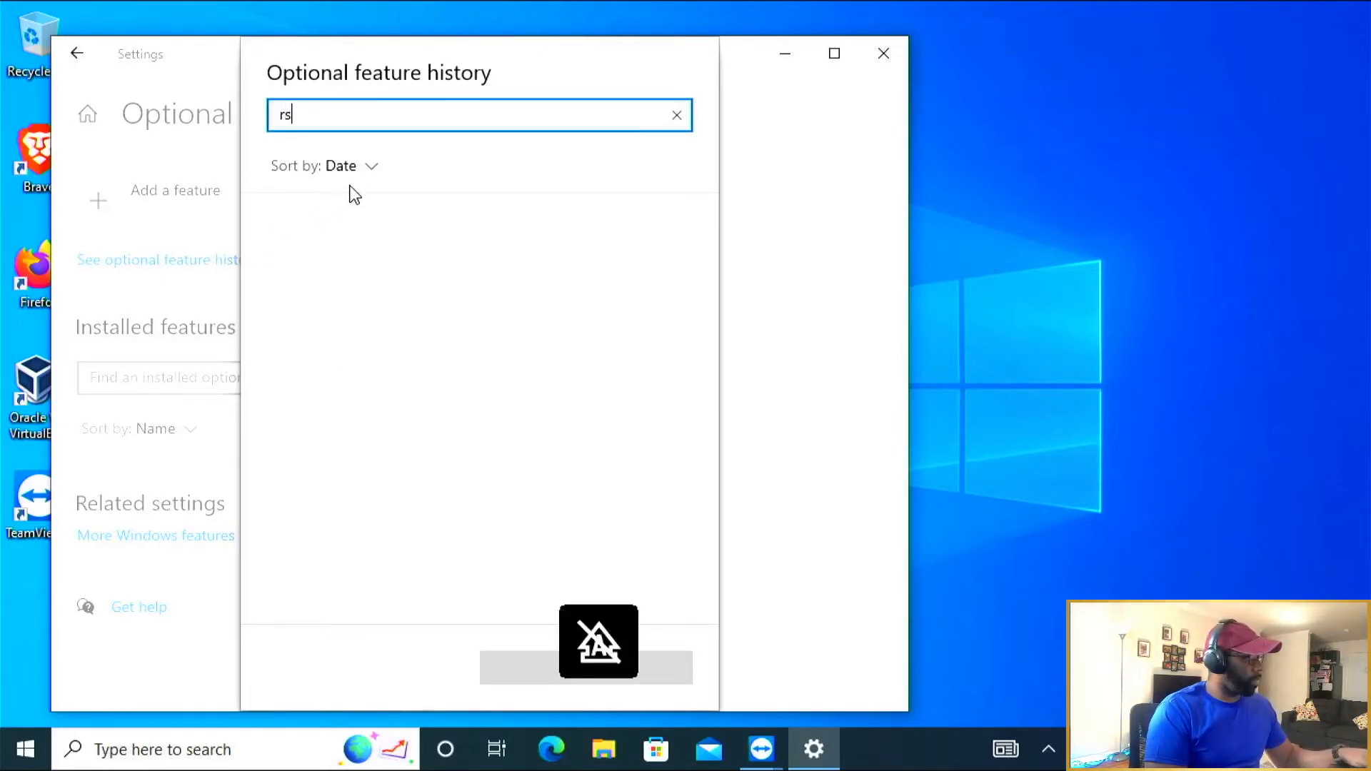
{"action": "type", "text": "s"}
{"action": "key", "text": "BackSpace"}
{"action": "key", "text": "BackSpace"}
{"action": "type", "text": "R"}
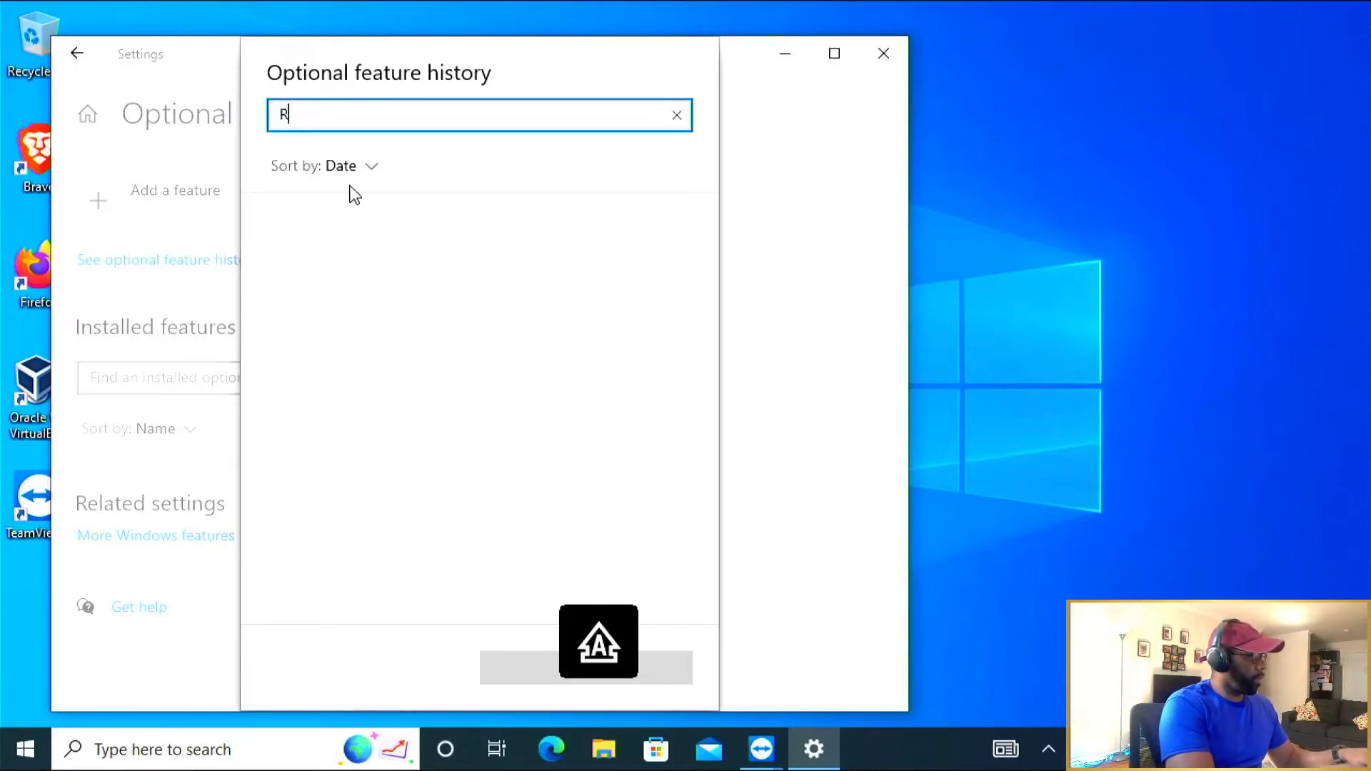
{"action": "type", "text": "SAT"}
{"action": "key", "text": "BackSpace"}
{"action": "key", "text": "BackSpace"}
{"action": "key", "text": "BackSpace"}
{"action": "key", "text": "BackSpace"}
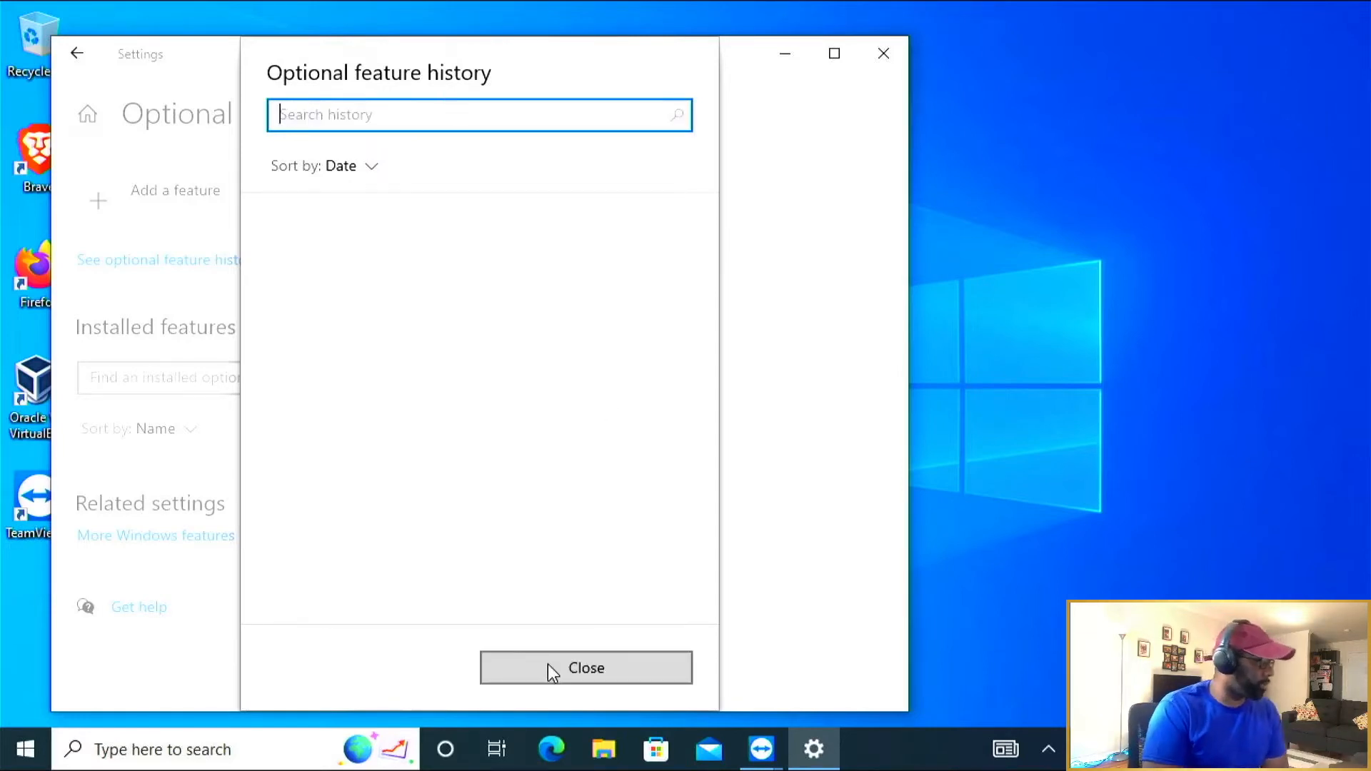
{"action": "left_click", "coordinate": [550, 670]}
{"action": "left_click_drag", "start_coordinate": [285, 55], "coordinate": [432, 55]}
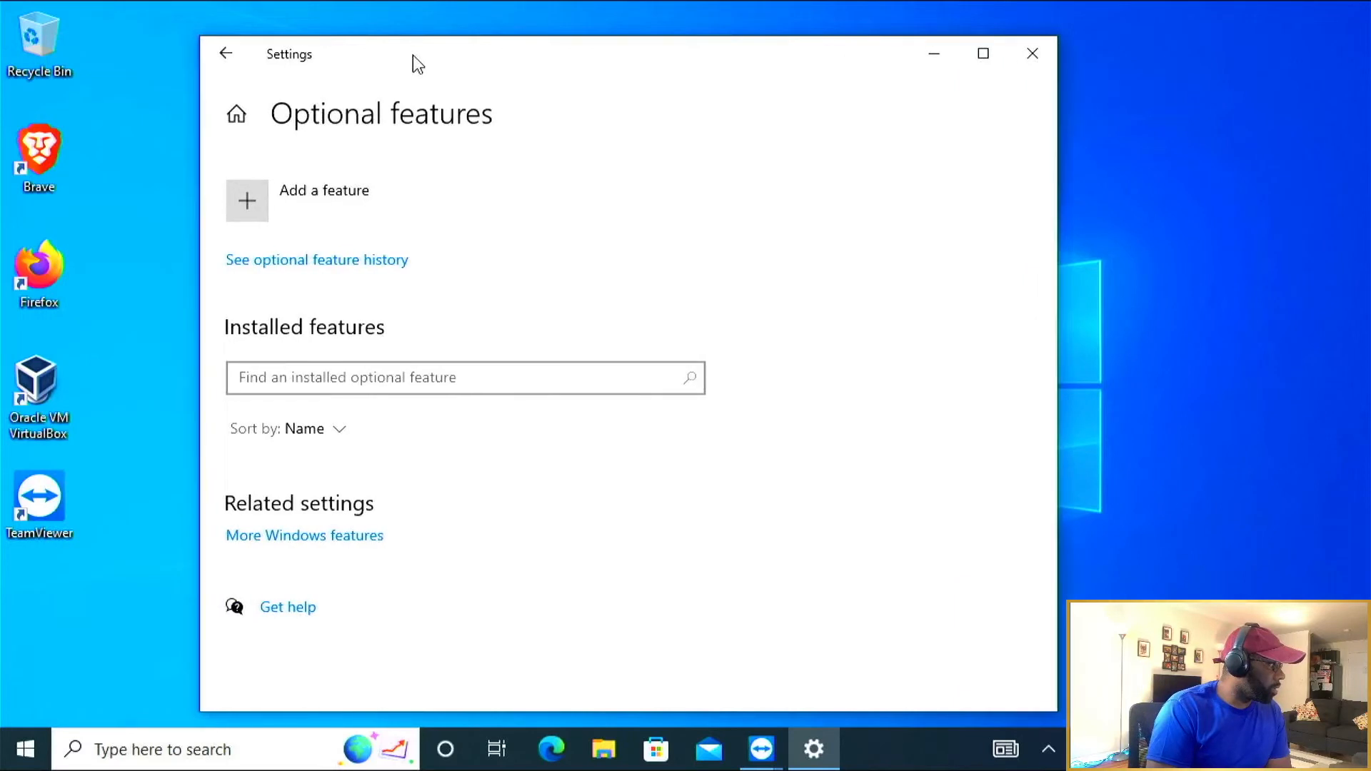
{"action": "left_click", "coordinate": [49, 147]}
Step: Launch Brave and load google.com
{"action": "double_click", "coordinate": [49, 147]}
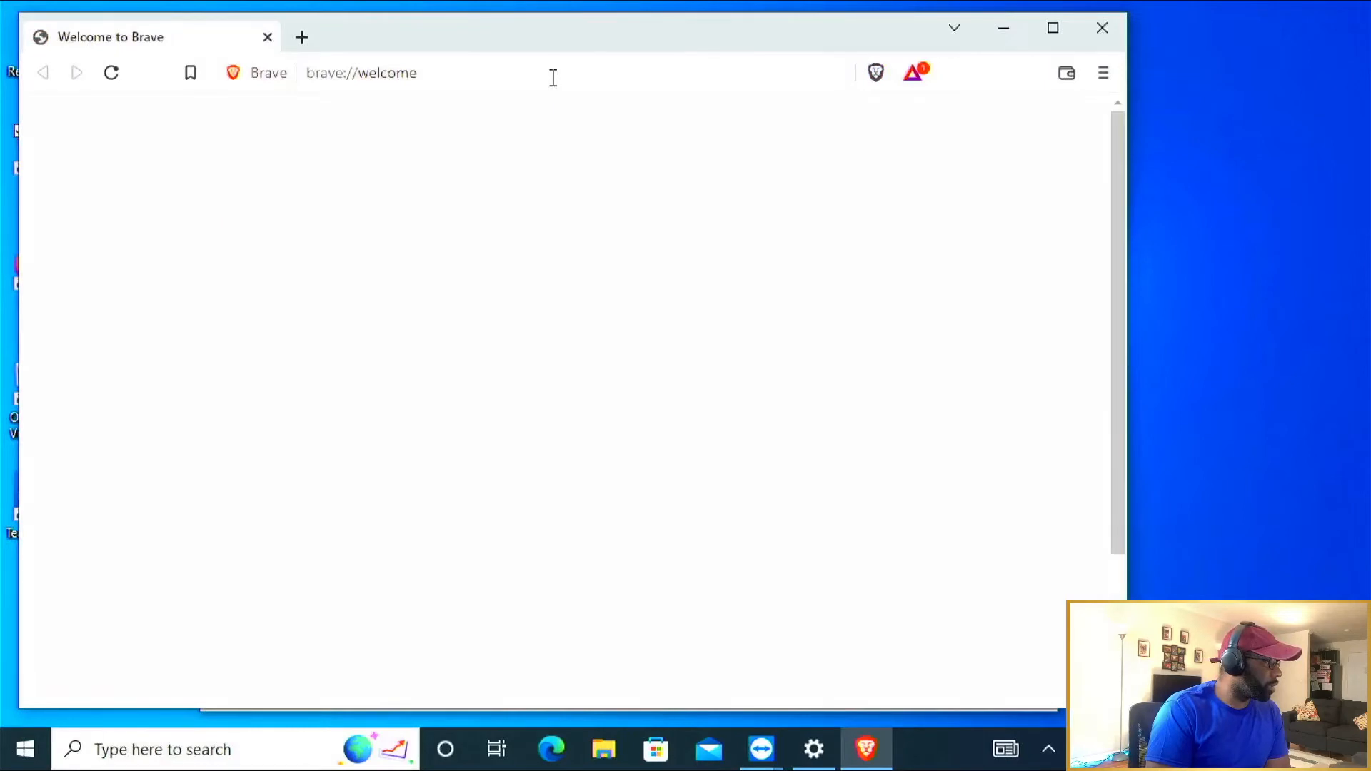
{"action": "left_click", "coordinate": [553, 77]}
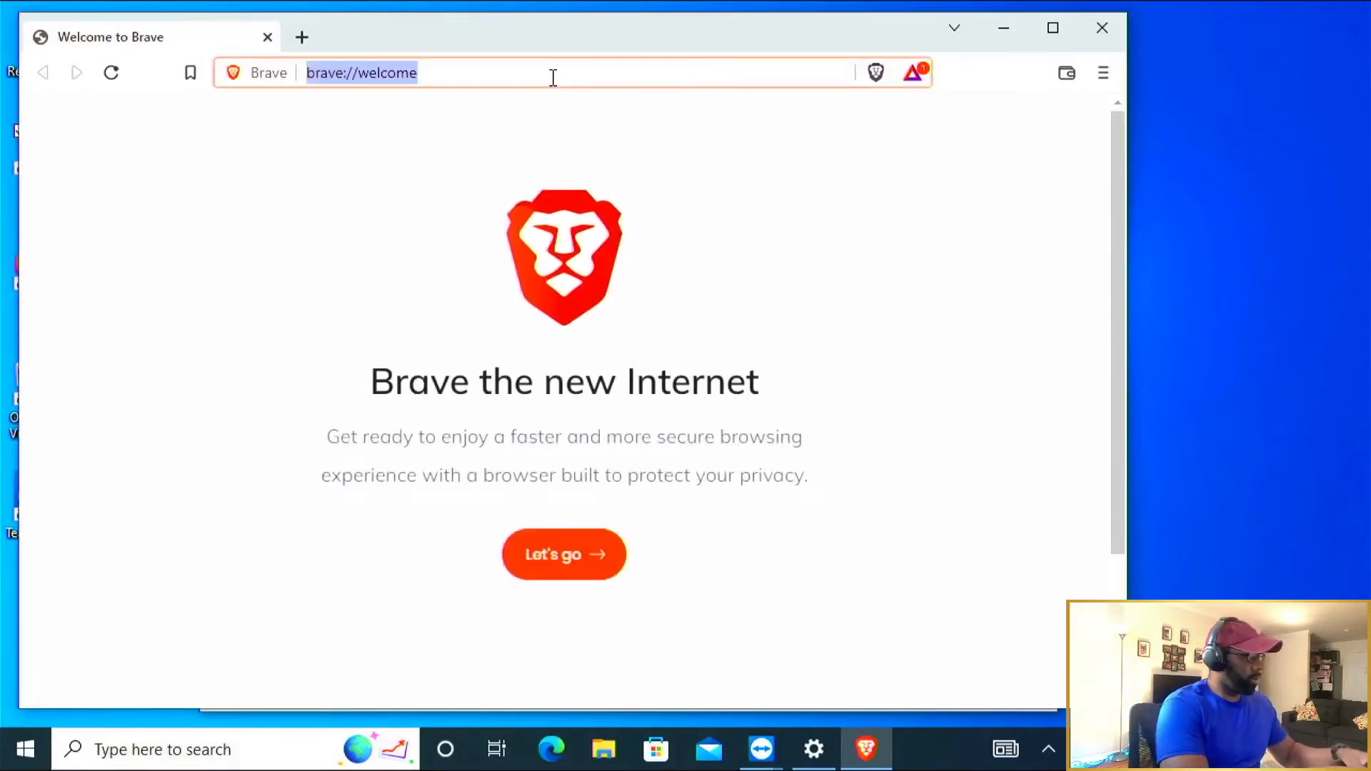
{"action": "type", "text": "GOOGL.E"}
{"action": "key", "text": "BackSpace"}
{"action": "key", "text": "BackSpace"}
{"action": "type", "text": "E.O"}
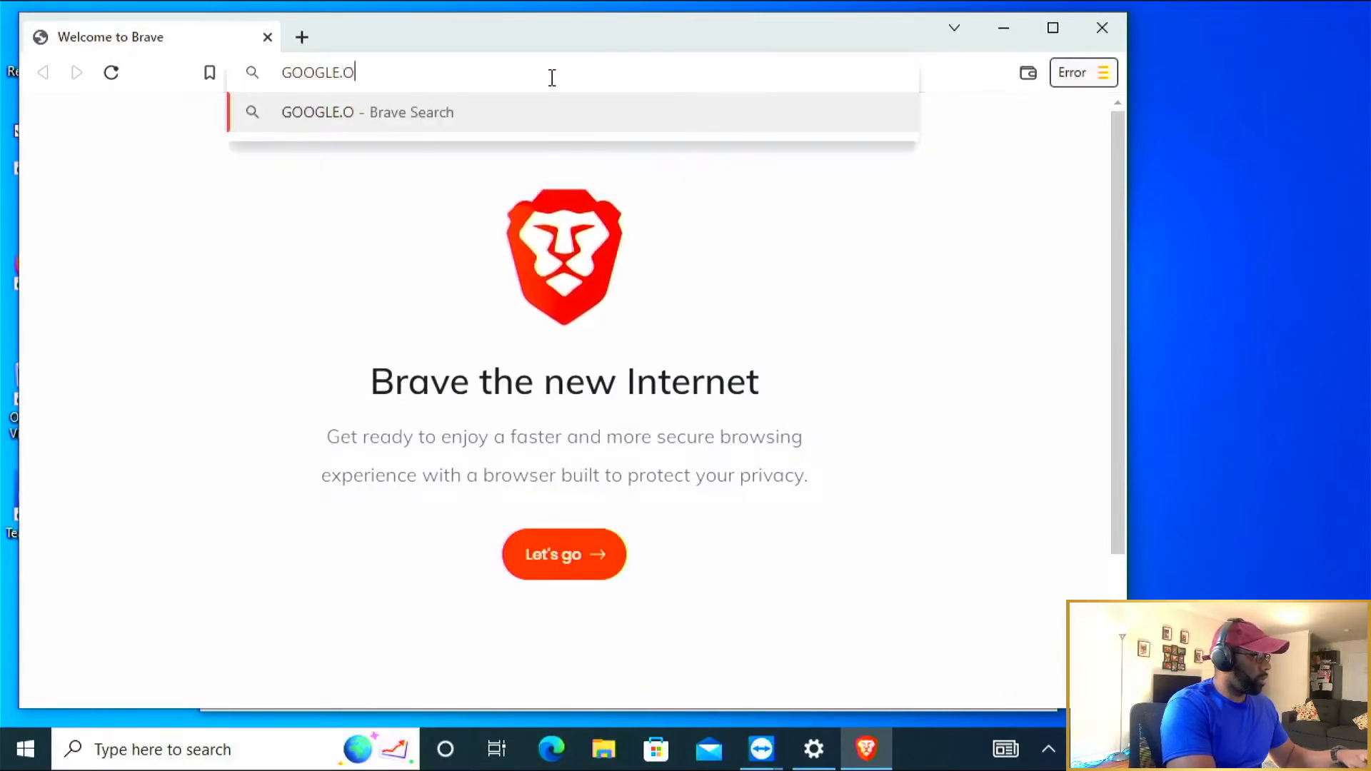
{"action": "key", "text": "BackSpace"}
{"action": "type", "text": "COM"}
{"action": "key", "text": "Return"}
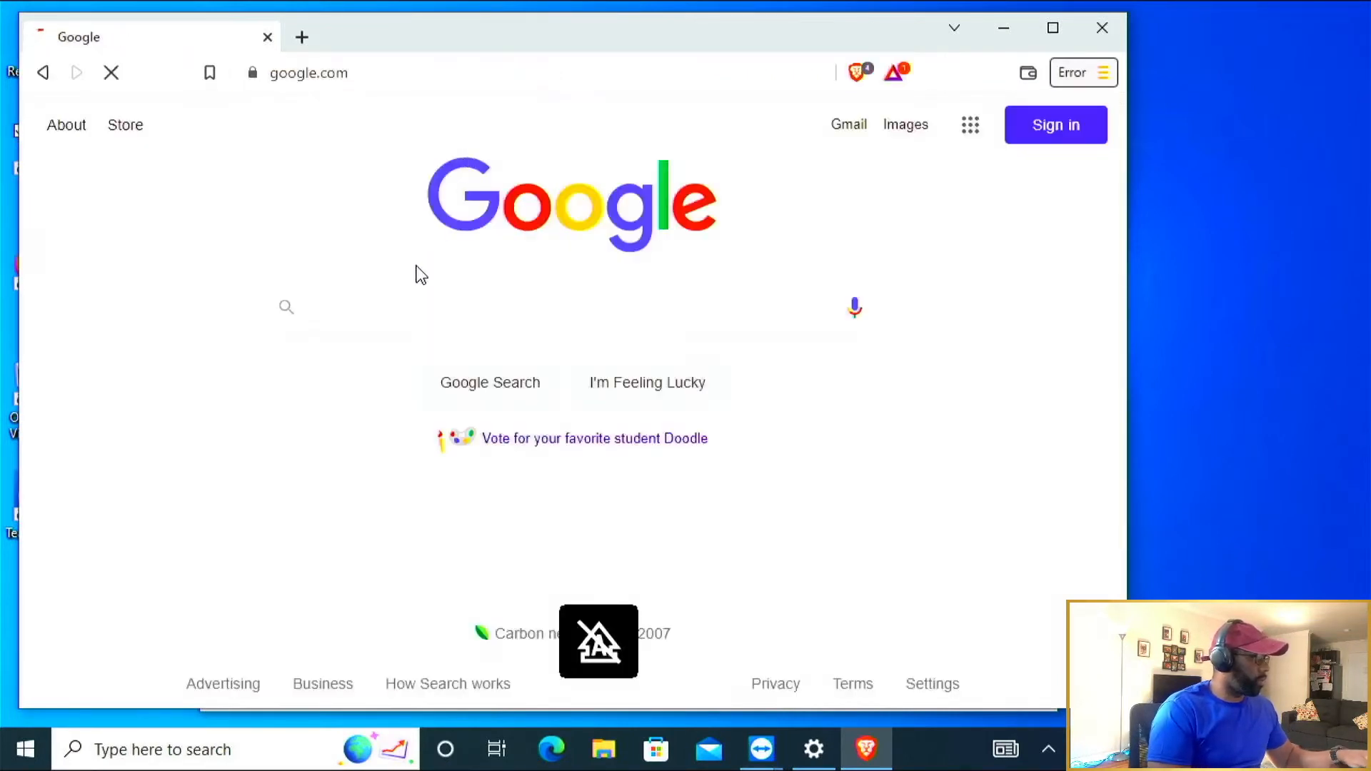
Step: Search Google for 'how to install RSAT on windows 10'
{"action": "left_click", "coordinate": [408, 295]}
{"action": "type", "text": "how to ins"}
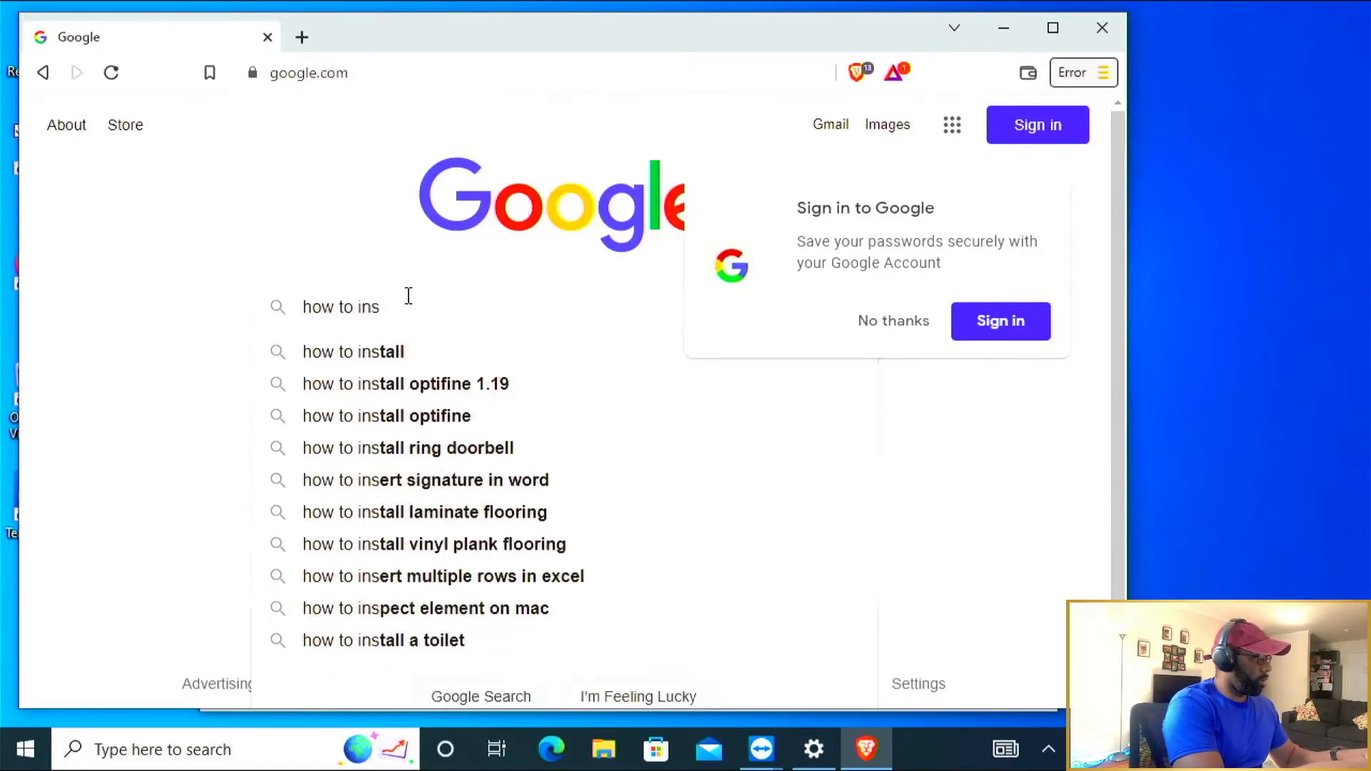
{"action": "type", "text": "tall"}
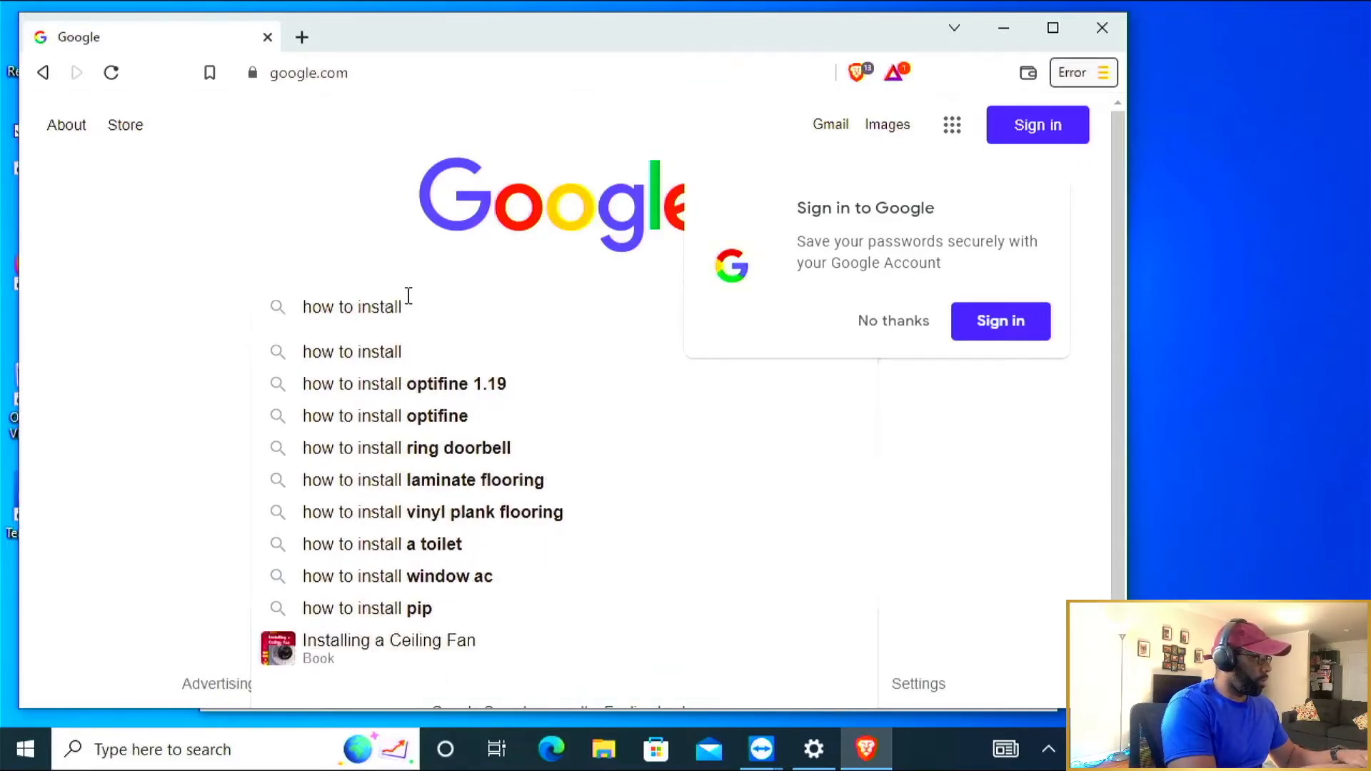
{"action": "key", "text": "Caps_Lock"}
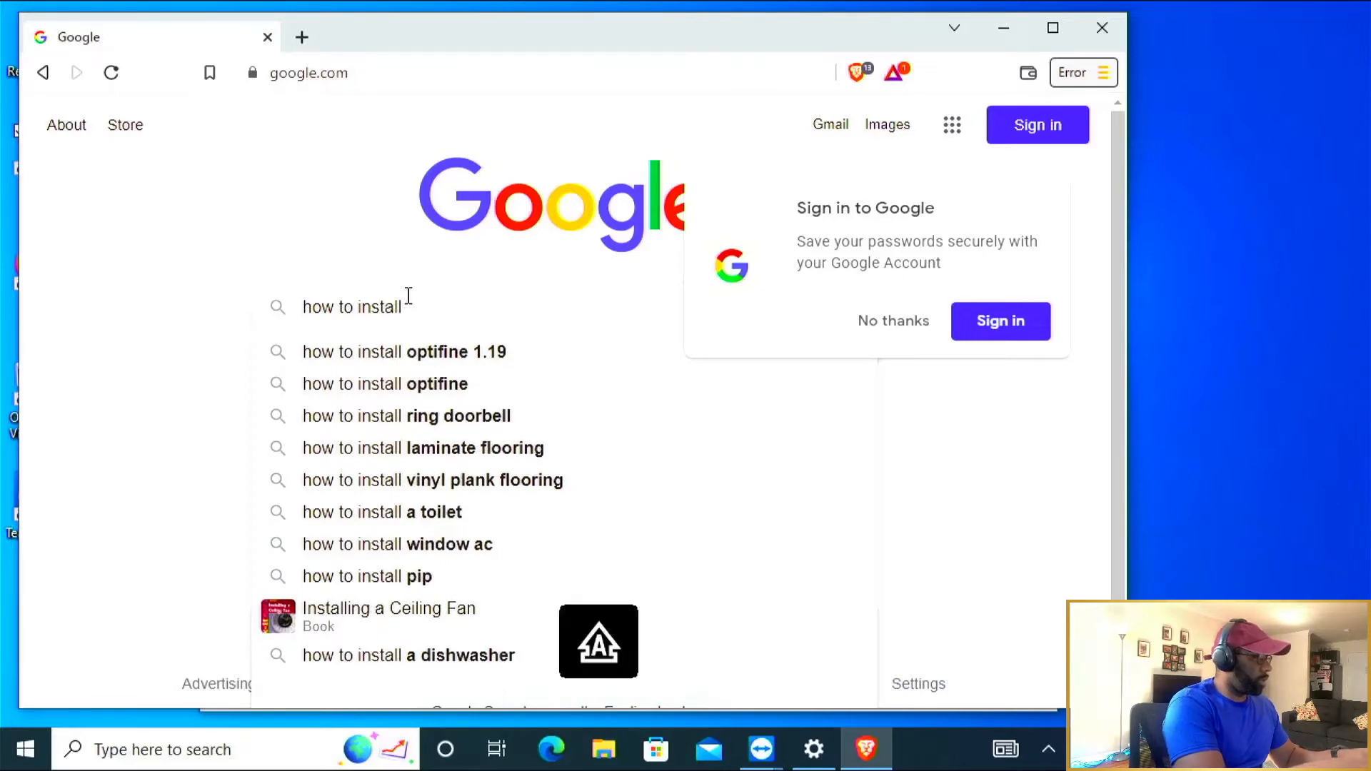
{"action": "type", "text": "RSAT"}
{"action": "key", "text": "Caps_Lock"}
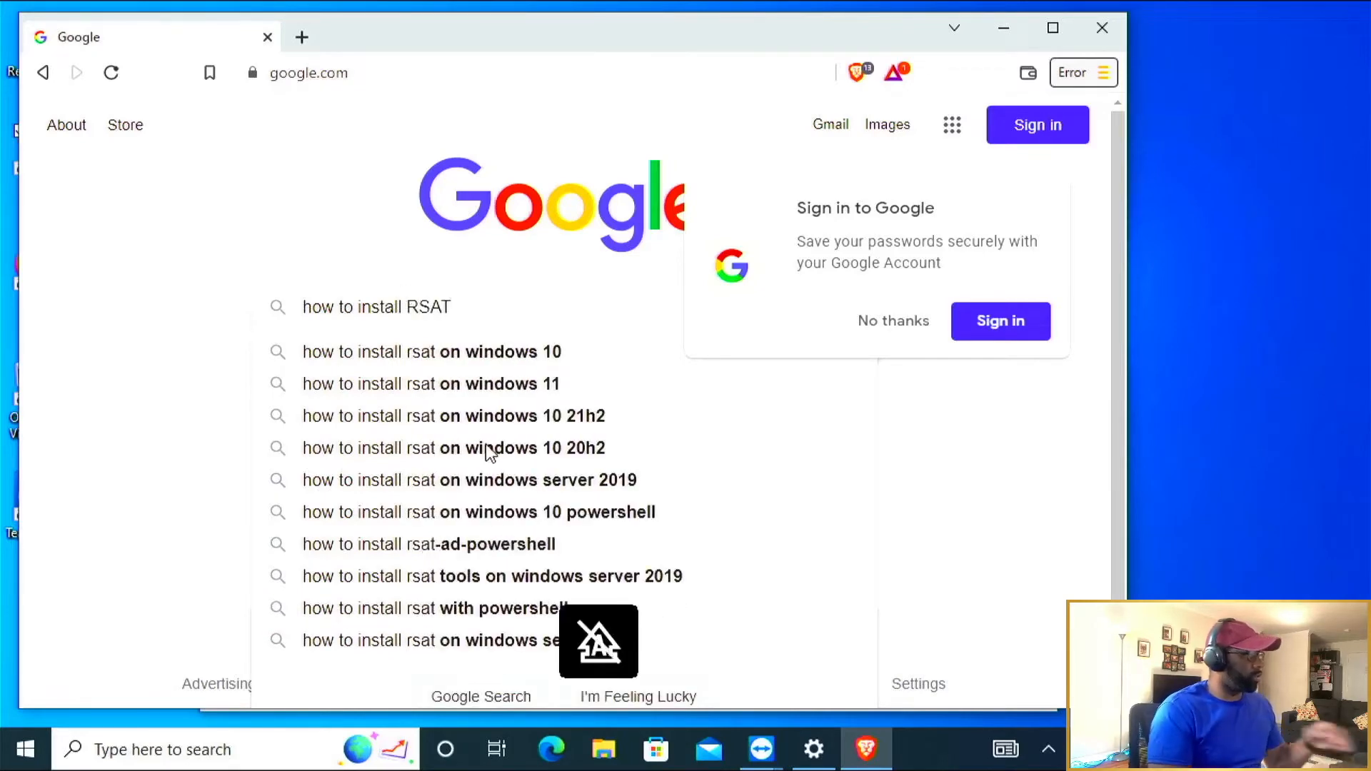
{"action": "left_click", "coordinate": [504, 355]}
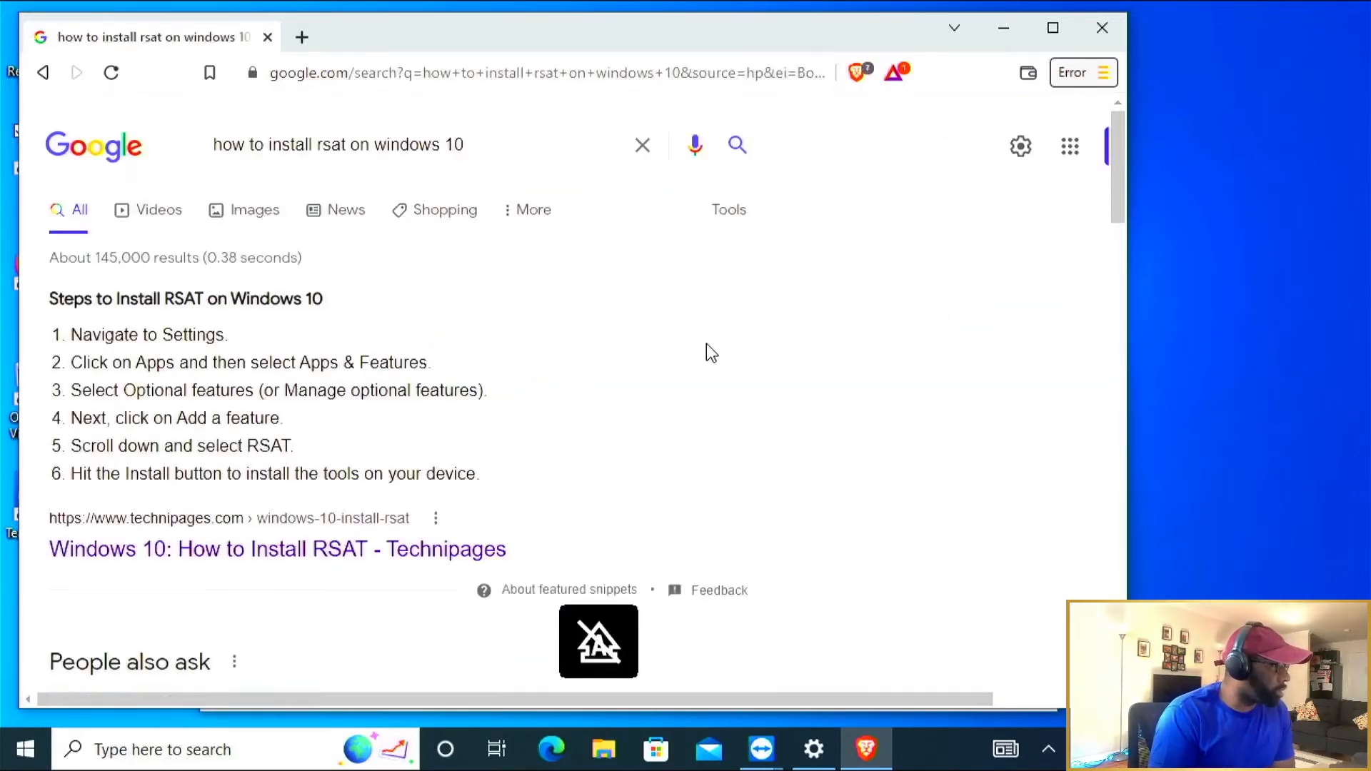
Step: Open the Technipages RSAT guide and scroll down to its Control Panel instructions
{"action": "scroll", "coordinate": [710, 345], "scroll_direction": "down", "scroll_amount": 4}
{"action": "scroll", "coordinate": [709, 345], "scroll_direction": "up", "scroll_amount": 3}
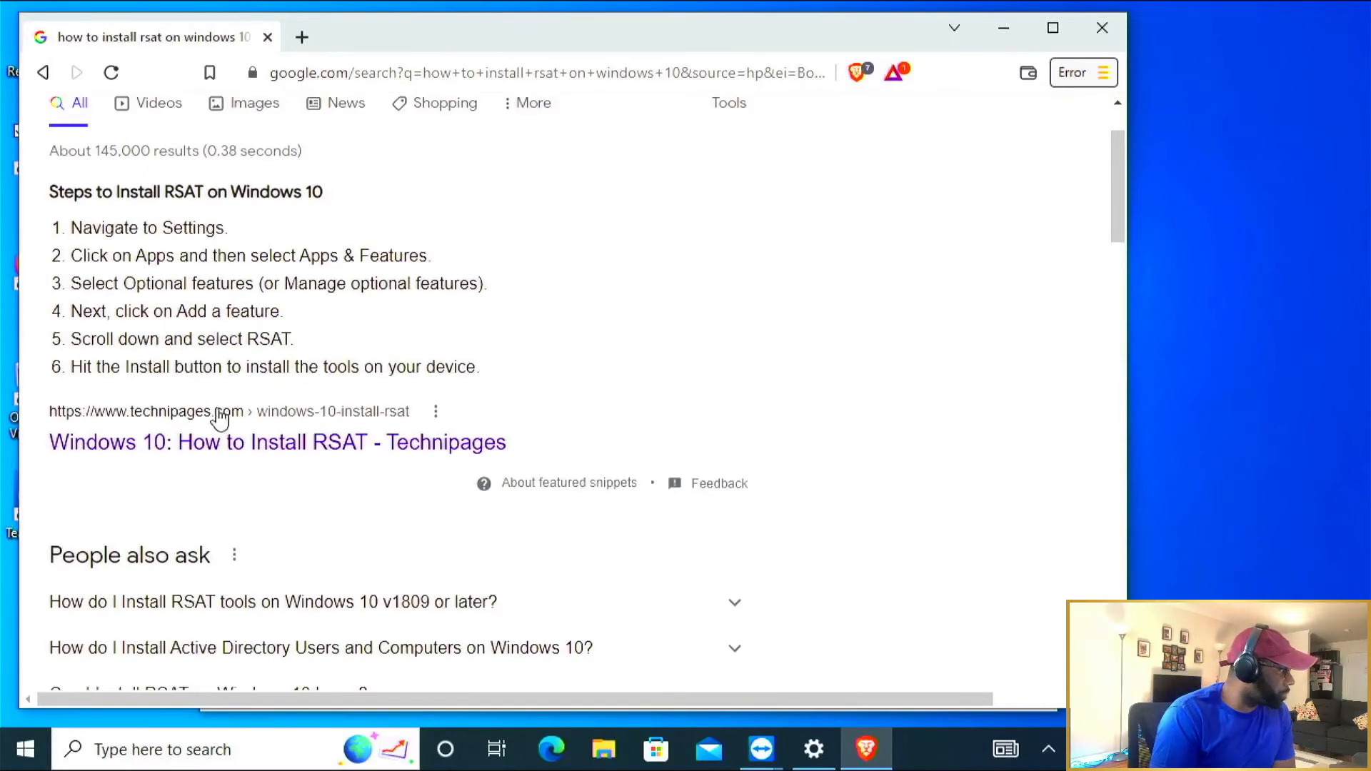
{"action": "left_click", "coordinate": [240, 450]}
{"action": "scroll", "coordinate": [714, 429], "scroll_direction": "down", "scroll_amount": 5}
{"action": "scroll", "coordinate": [686, 429], "scroll_direction": "down", "scroll_amount": 4}
{"action": "scroll", "coordinate": [674, 432], "scroll_direction": "down", "scroll_amount": 3}
{"action": "scroll", "coordinate": [676, 435], "scroll_direction": "down", "scroll_amount": 7}
{"action": "scroll", "coordinate": [676, 435], "scroll_direction": "down", "scroll_amount": 4}
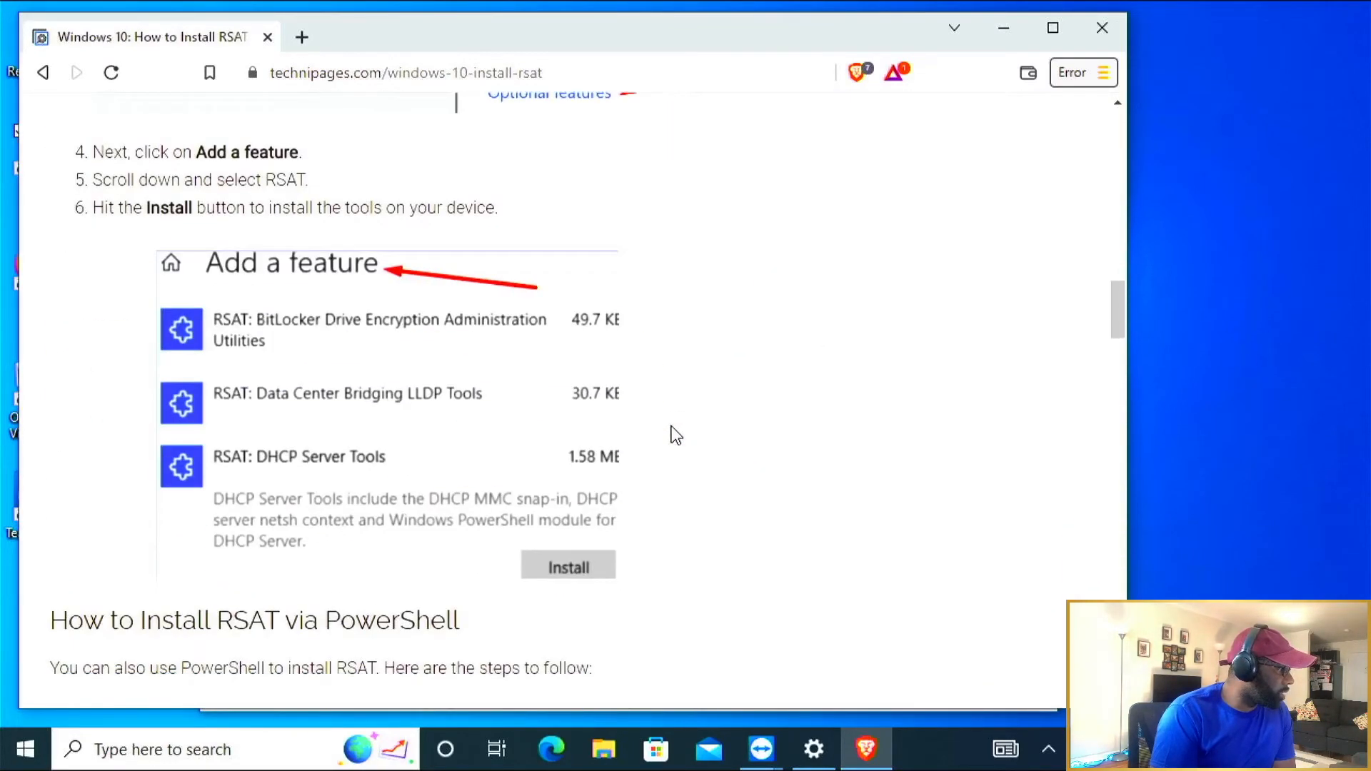
{"action": "scroll", "coordinate": [675, 435], "scroll_direction": "down", "scroll_amount": 13}
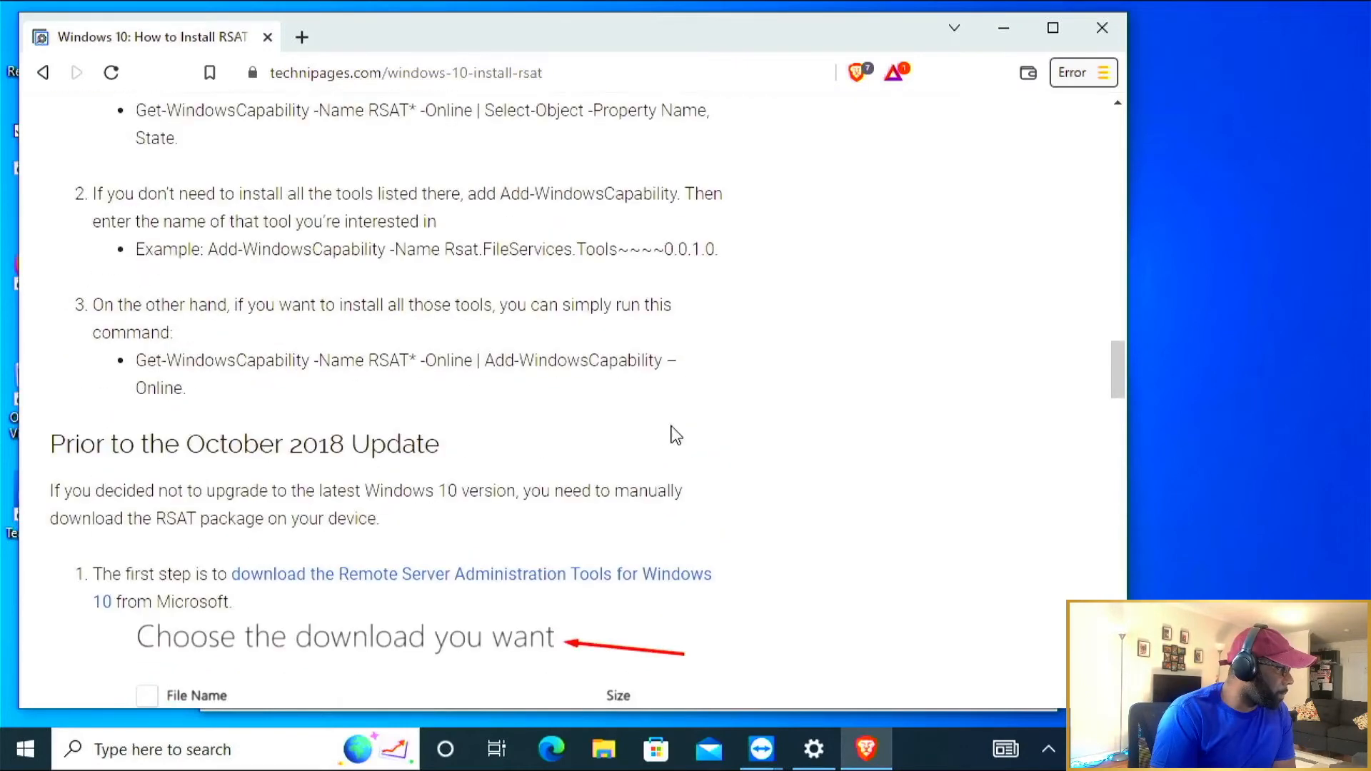
{"action": "scroll", "coordinate": [675, 436], "scroll_direction": "down", "scroll_amount": 14}
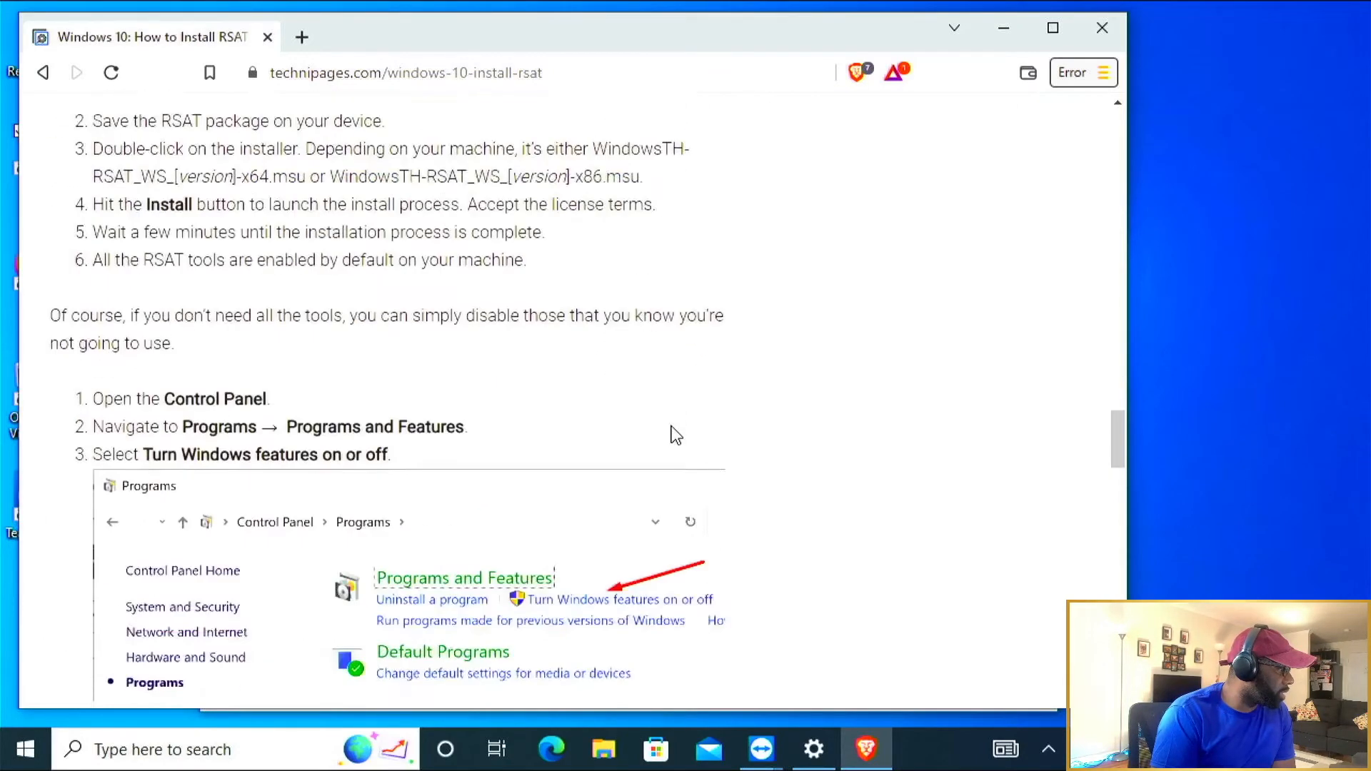
{"action": "scroll", "coordinate": [675, 434], "scroll_direction": "up", "scroll_amount": 4}
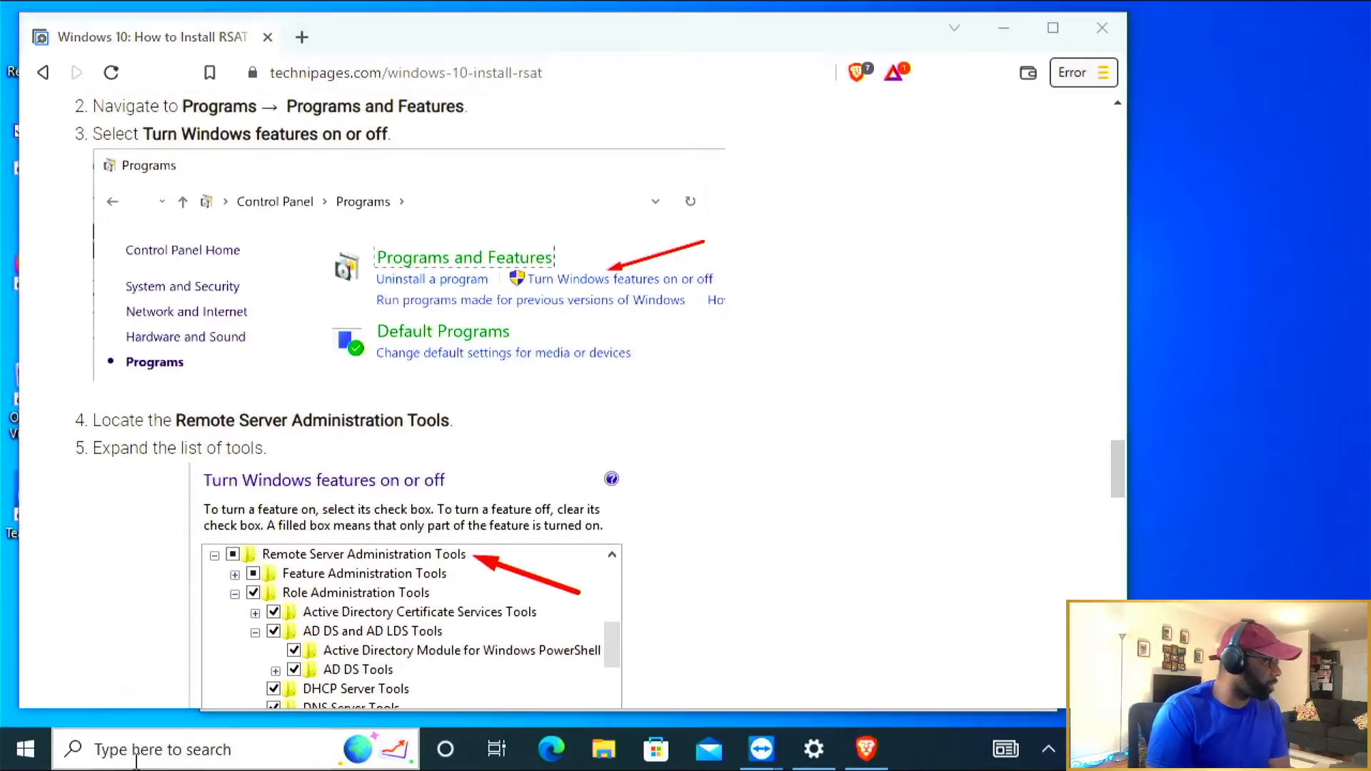
{"action": "left_click", "coordinate": [132, 757]}
Step: Open Control Panel > Programs > Turn Windows features on or off, cancelling the UAC prompt
{"action": "type", "text": "control"}
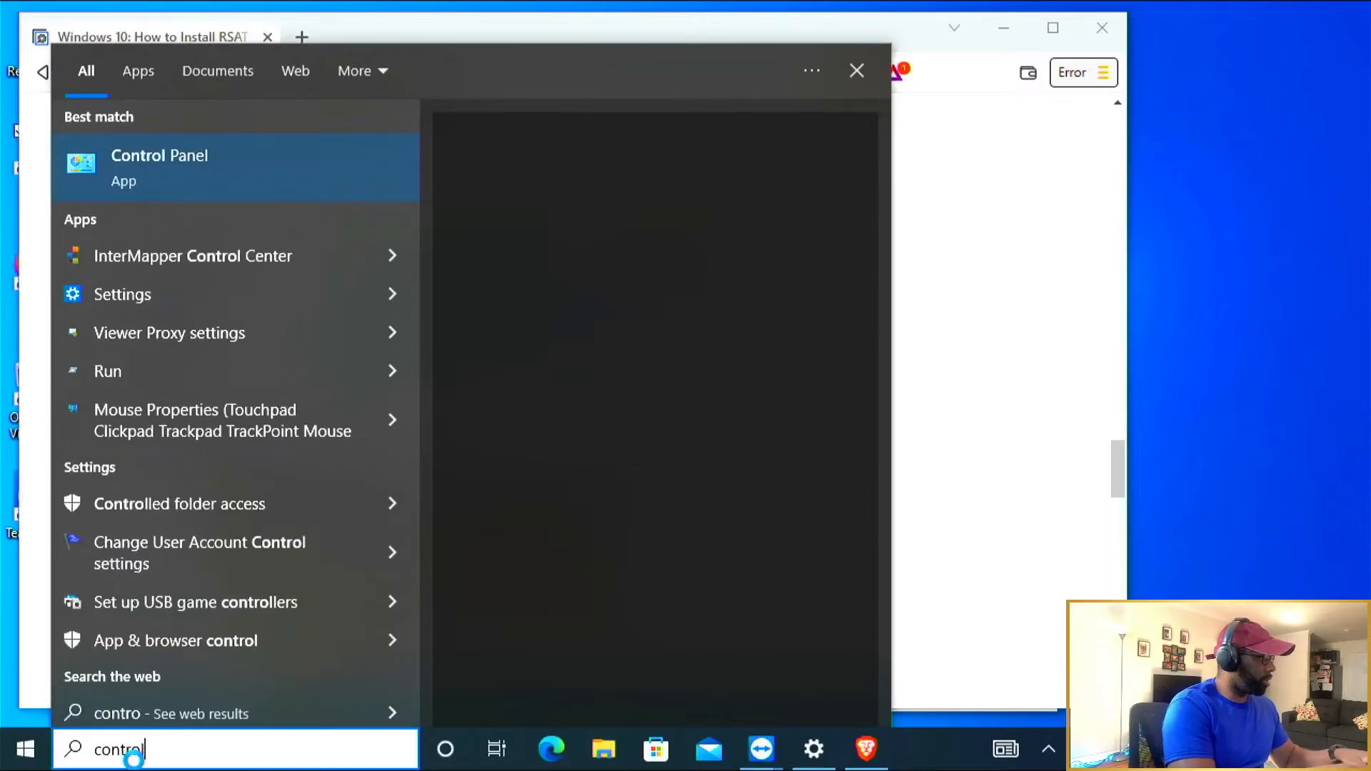
{"action": "left_click", "coordinate": [194, 173]}
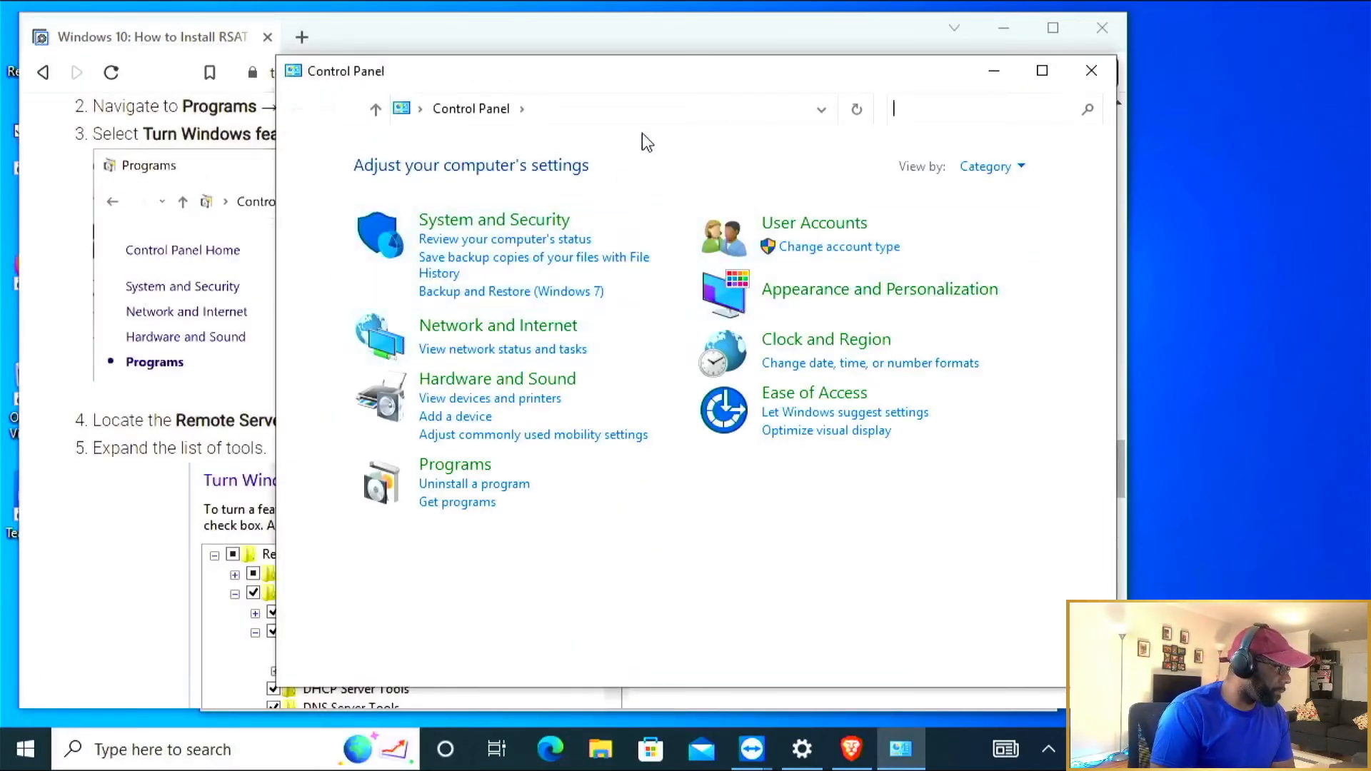
{"action": "left_click", "coordinate": [455, 468]}
{"action": "left_click", "coordinate": [762, 195]}
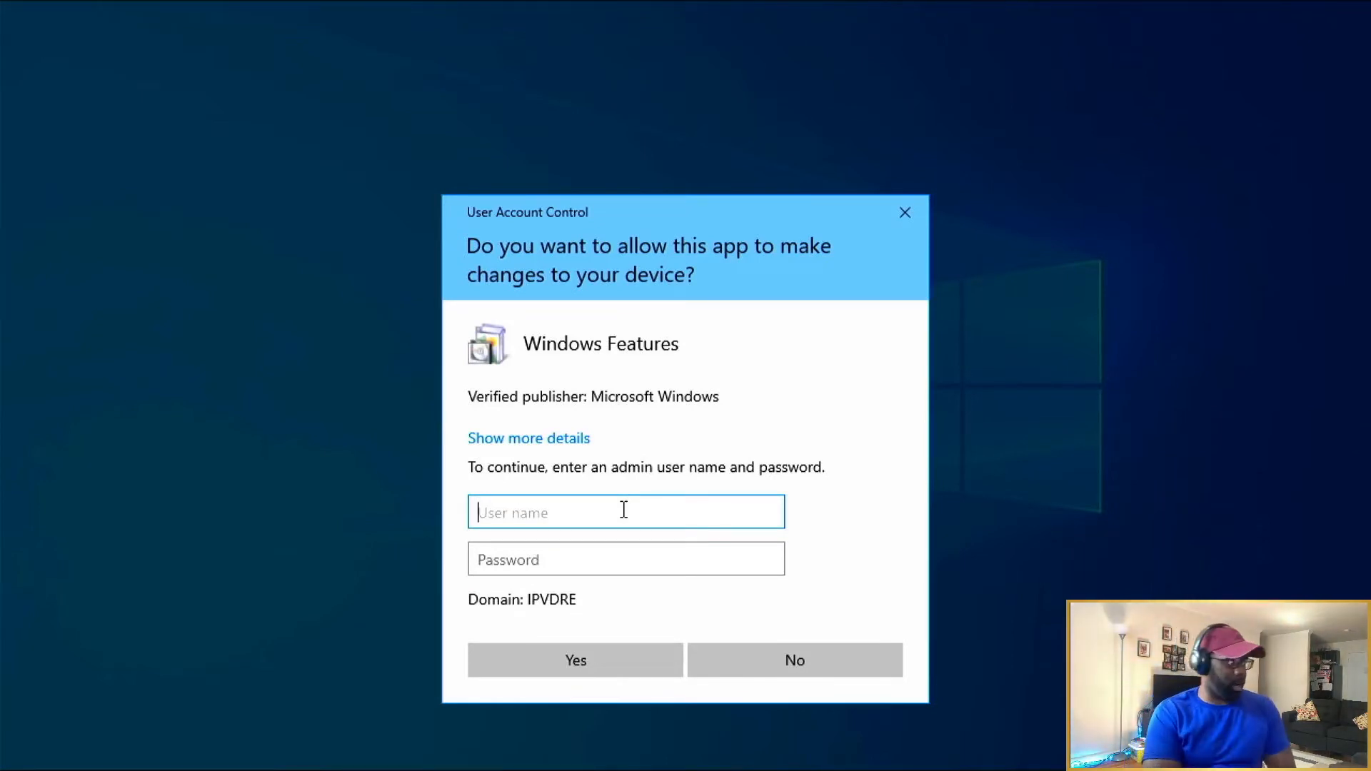
{"action": "left_click", "coordinate": [919, 220]}
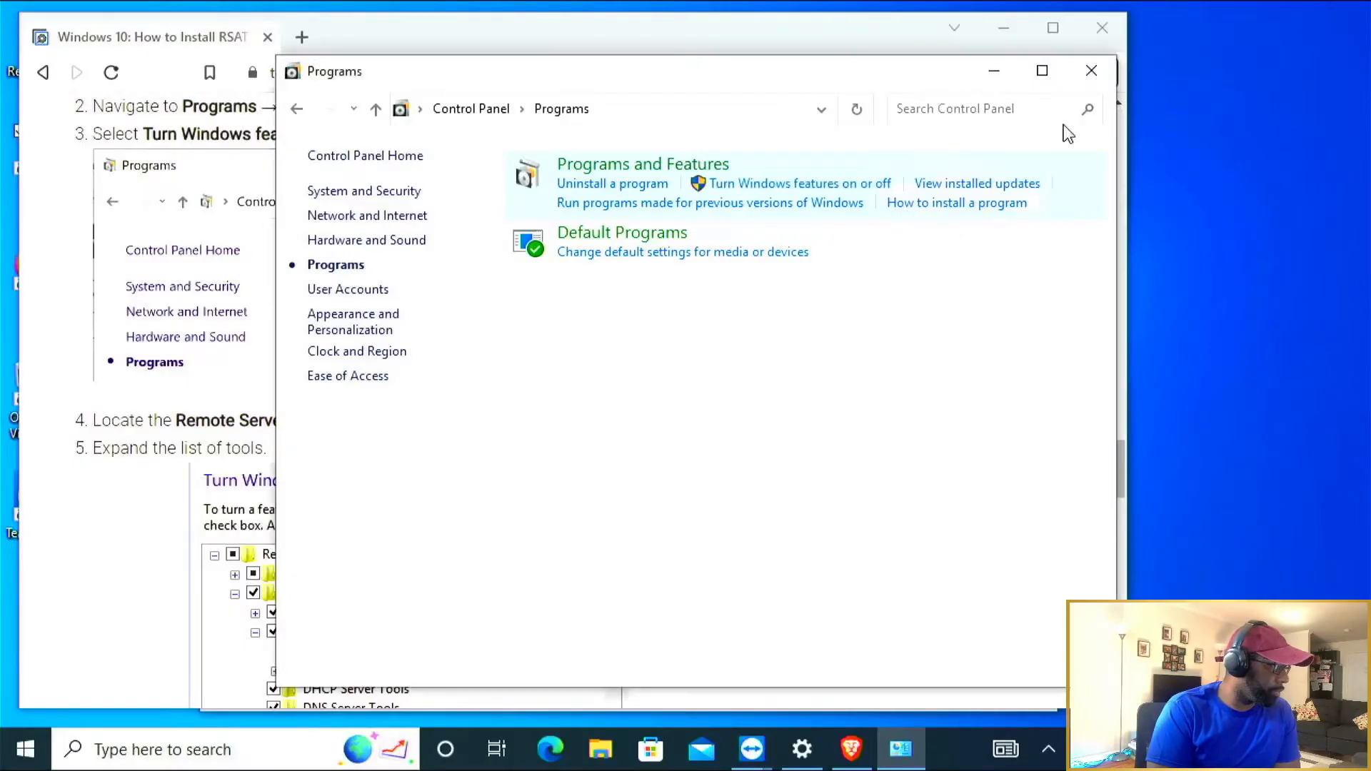
Step: Close Control Panel, Brave and the Optional features settings window
{"action": "left_click", "coordinate": [1095, 71]}
{"action": "left_click", "coordinate": [1096, 30]}
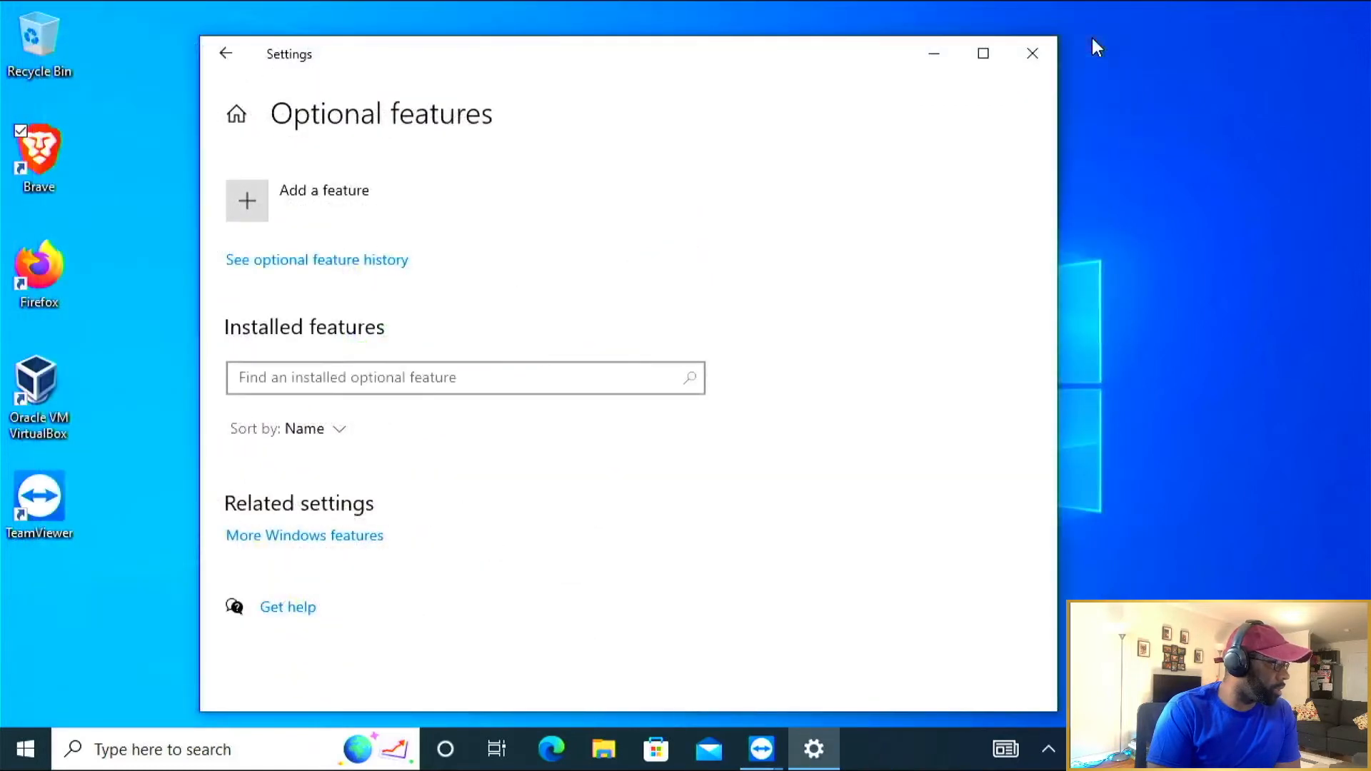
{"action": "left_click", "coordinate": [1032, 54]}
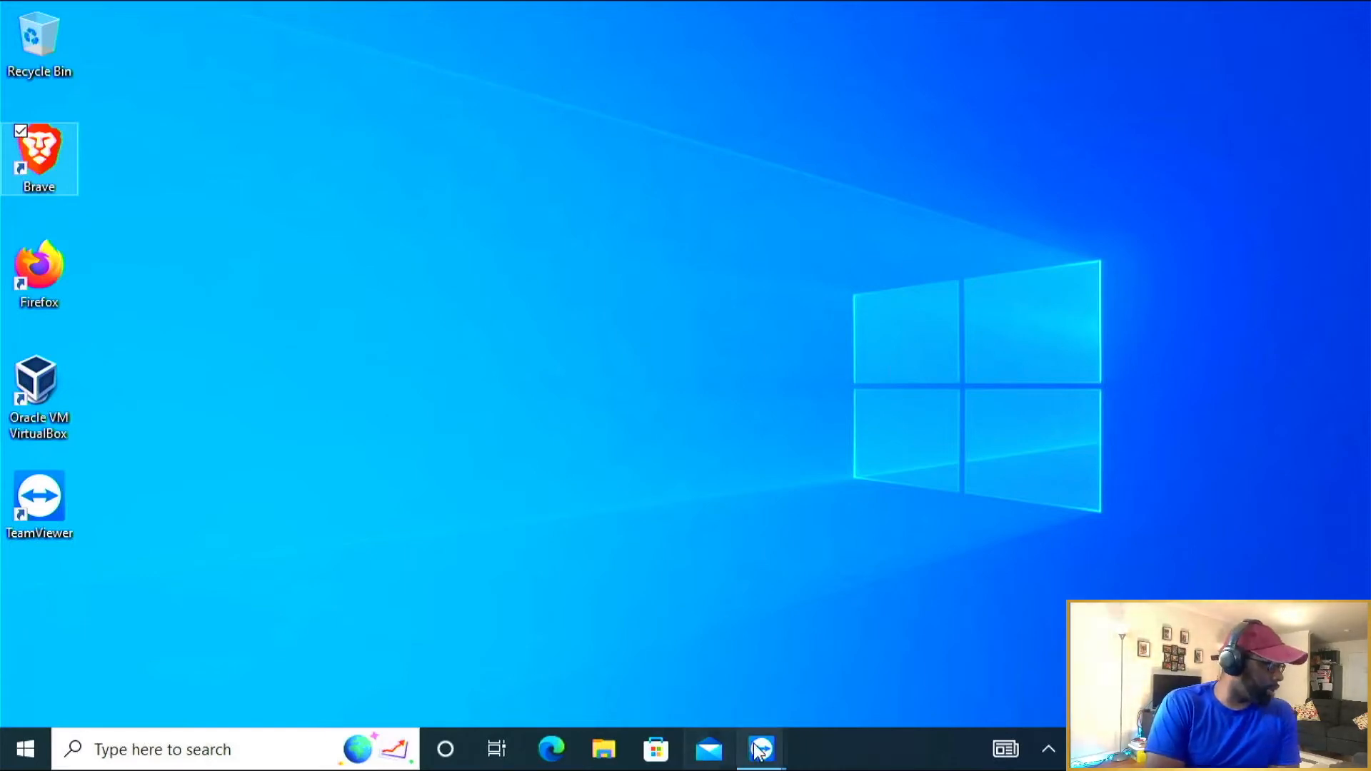
Step: Return to the remote session and expand the Users container in ADUC
{"action": "mouse_move", "coordinate": [784, 727]}
{"action": "left_click", "coordinate": [828, 688]}
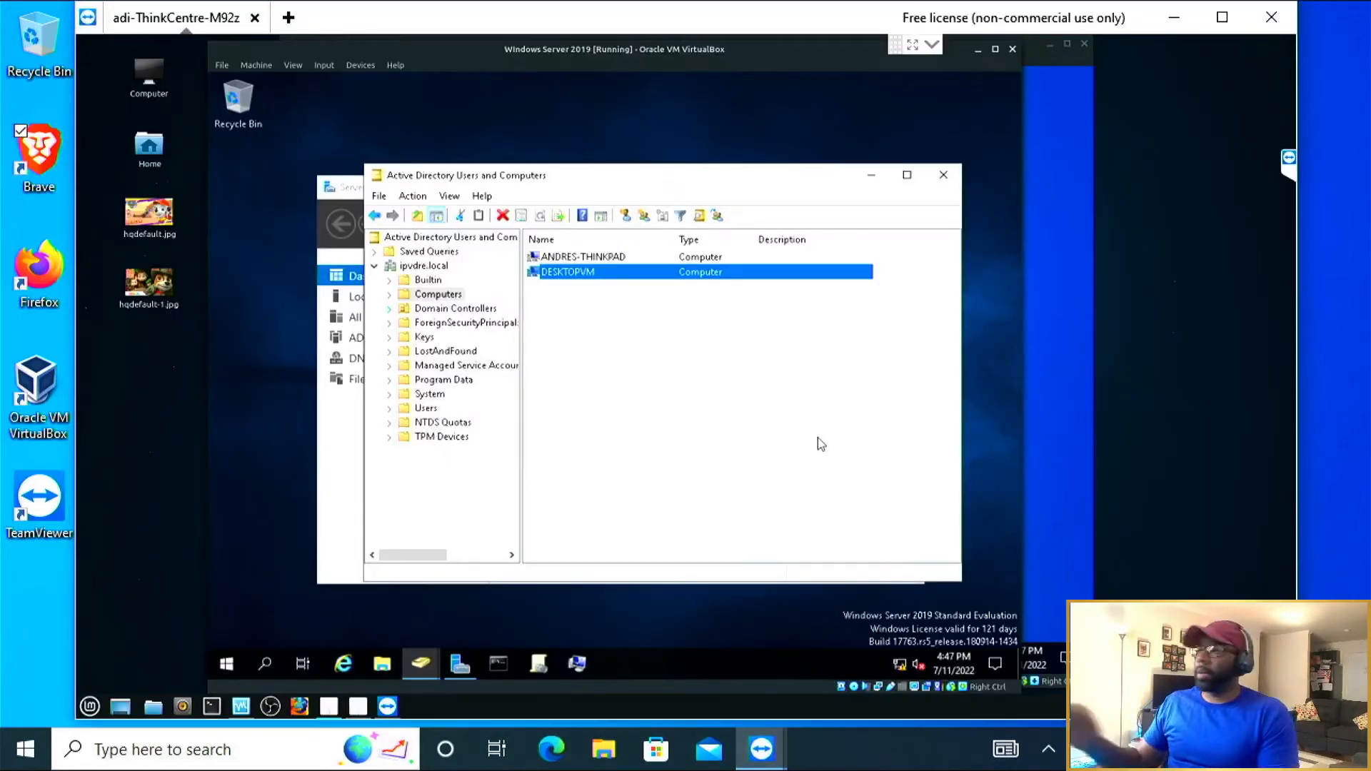
{"action": "left_click", "coordinate": [425, 408]}
{"action": "right_click", "coordinate": [433, 408]}
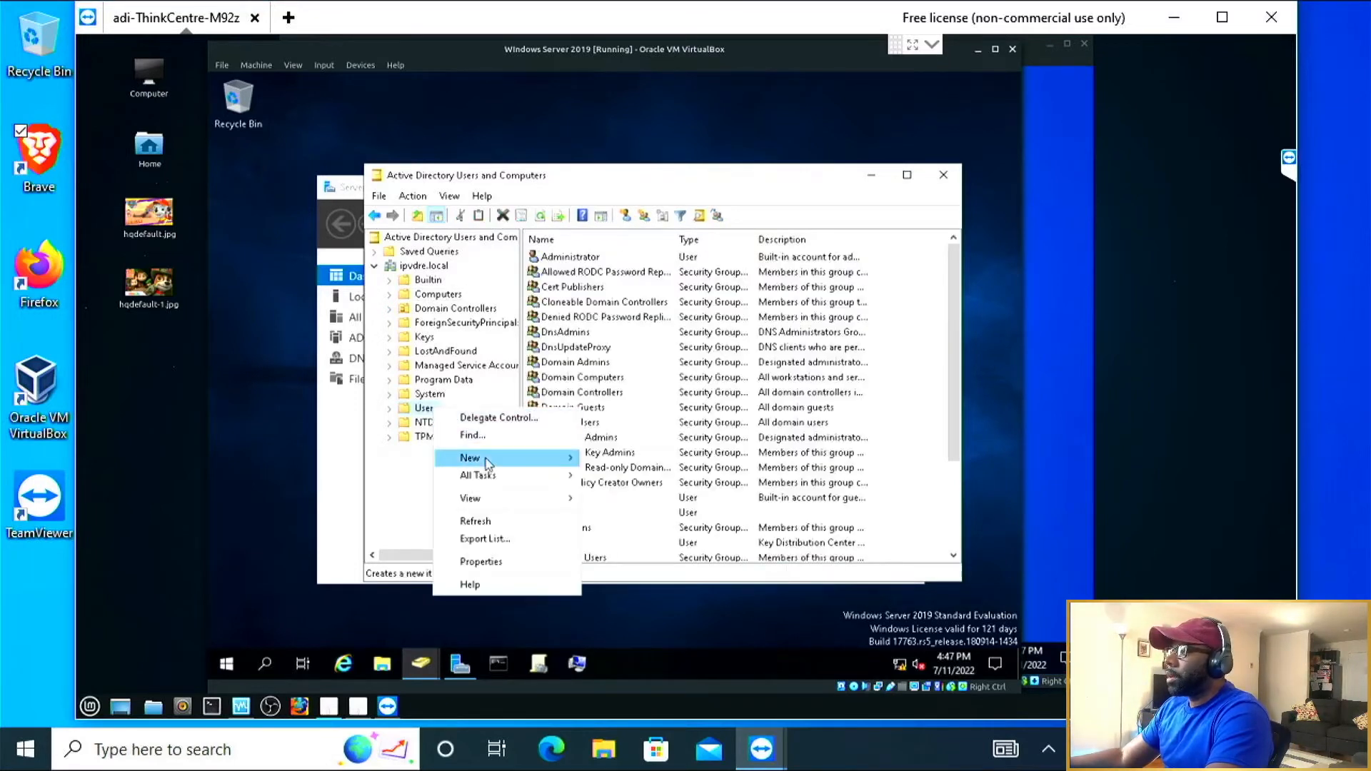
{"action": "mouse_move", "coordinate": [487, 463]}
{"action": "left_click", "coordinate": [390, 411]}
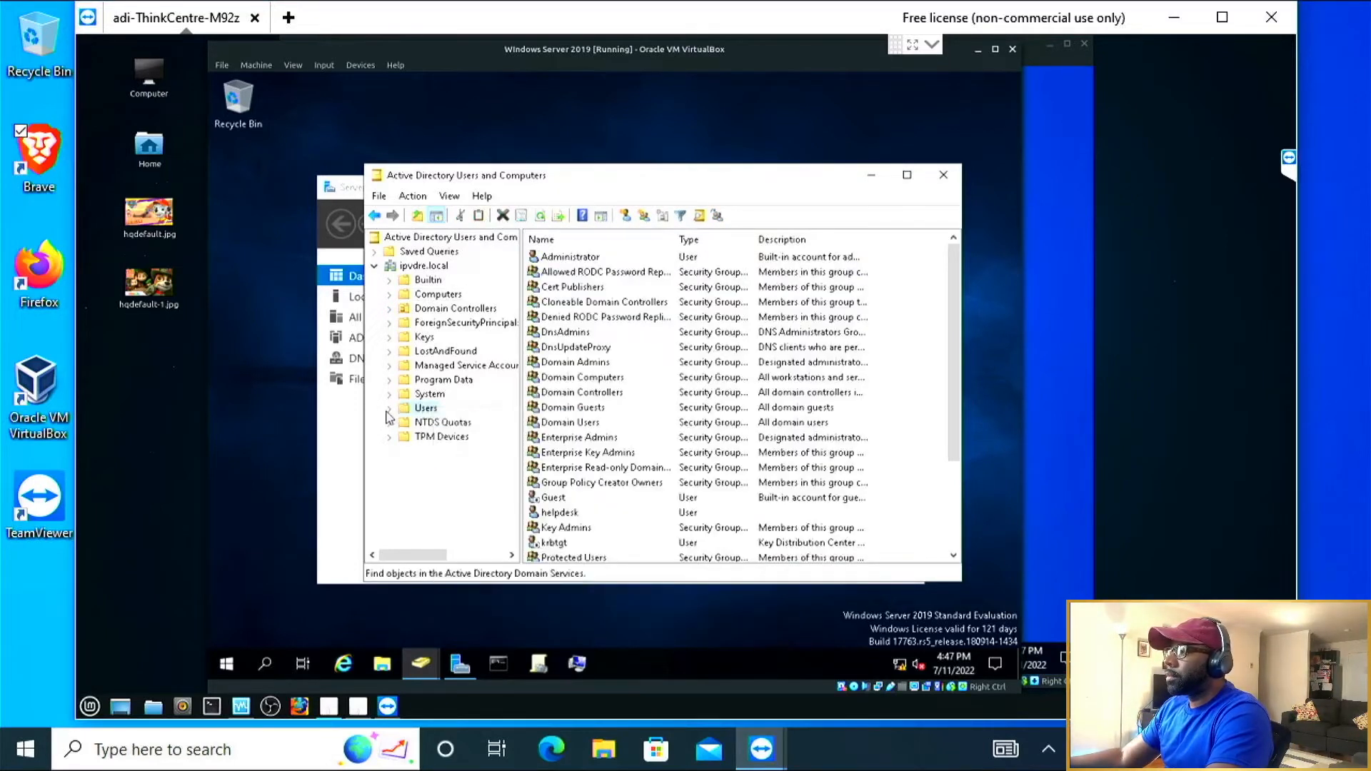
{"action": "left_click", "coordinate": [389, 411]}
Step: Copy the Administrator account into a new user with logon name IT BOSS
{"action": "right_click", "coordinate": [438, 253]}
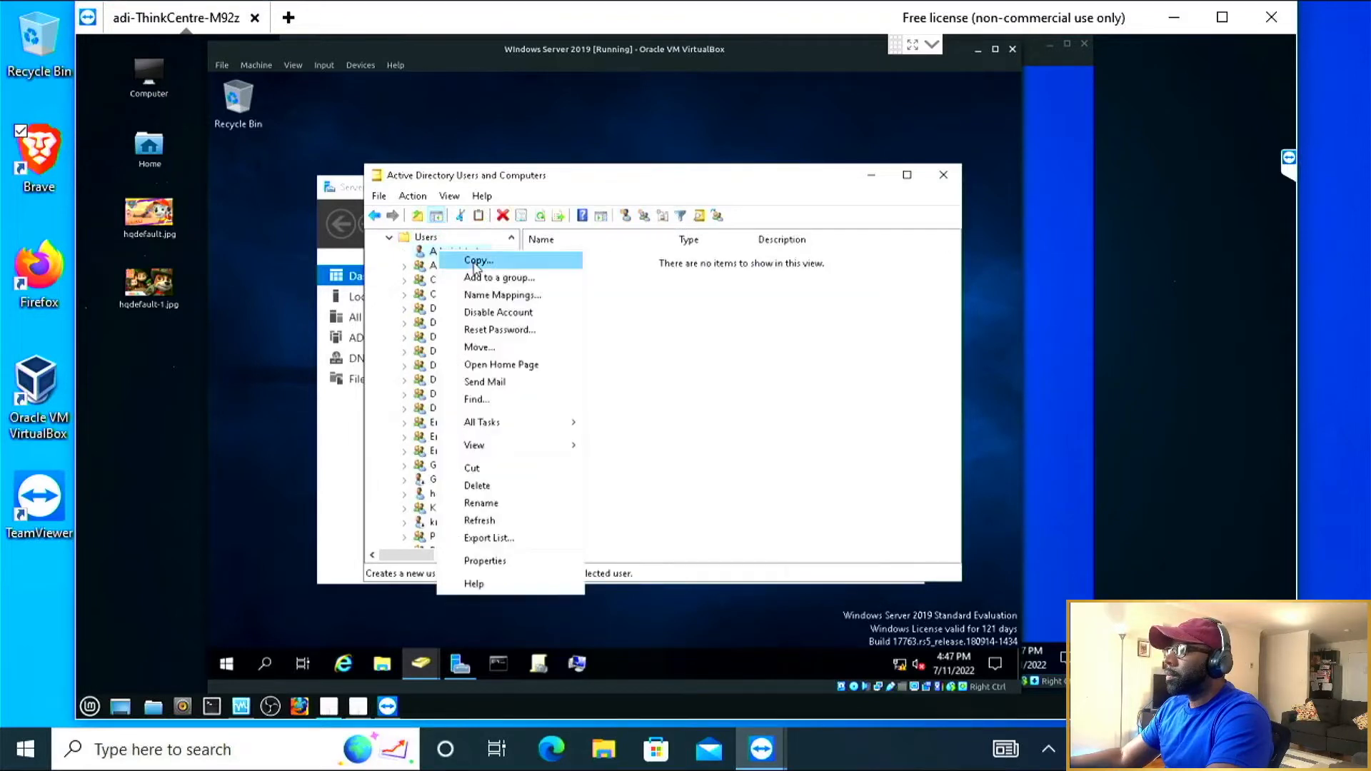
{"action": "left_click", "coordinate": [518, 258]}
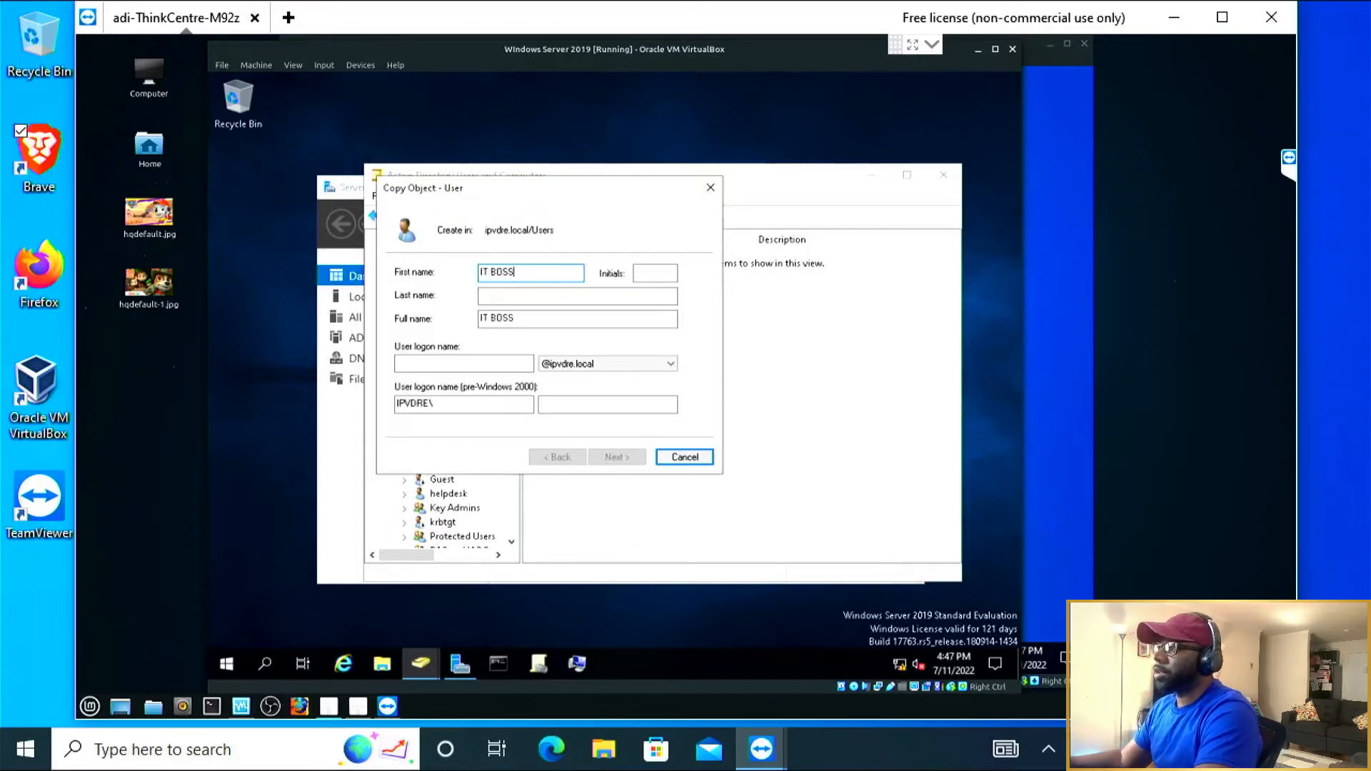
{"action": "left_click", "coordinate": [484, 364]}
{"action": "type", "text": "IT BOSS"}
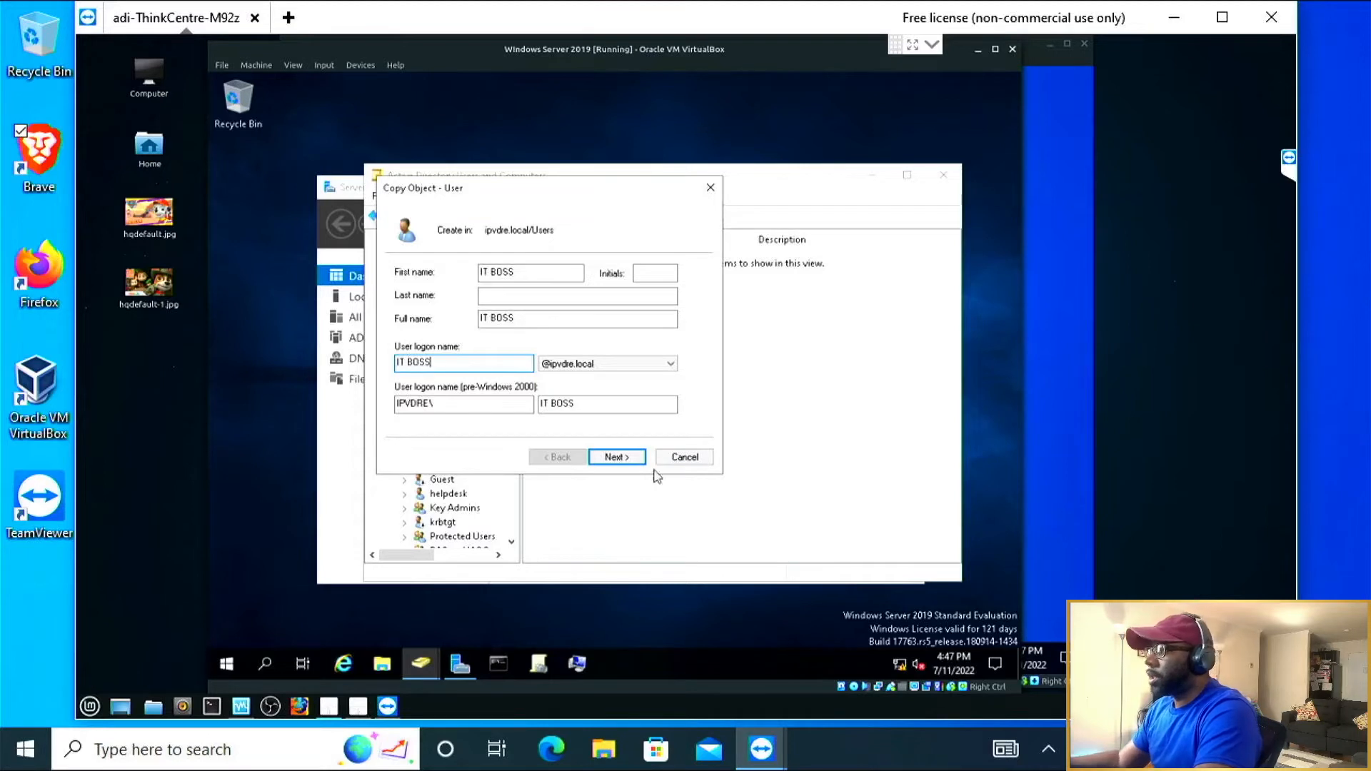
{"action": "left_click", "coordinate": [627, 461]}
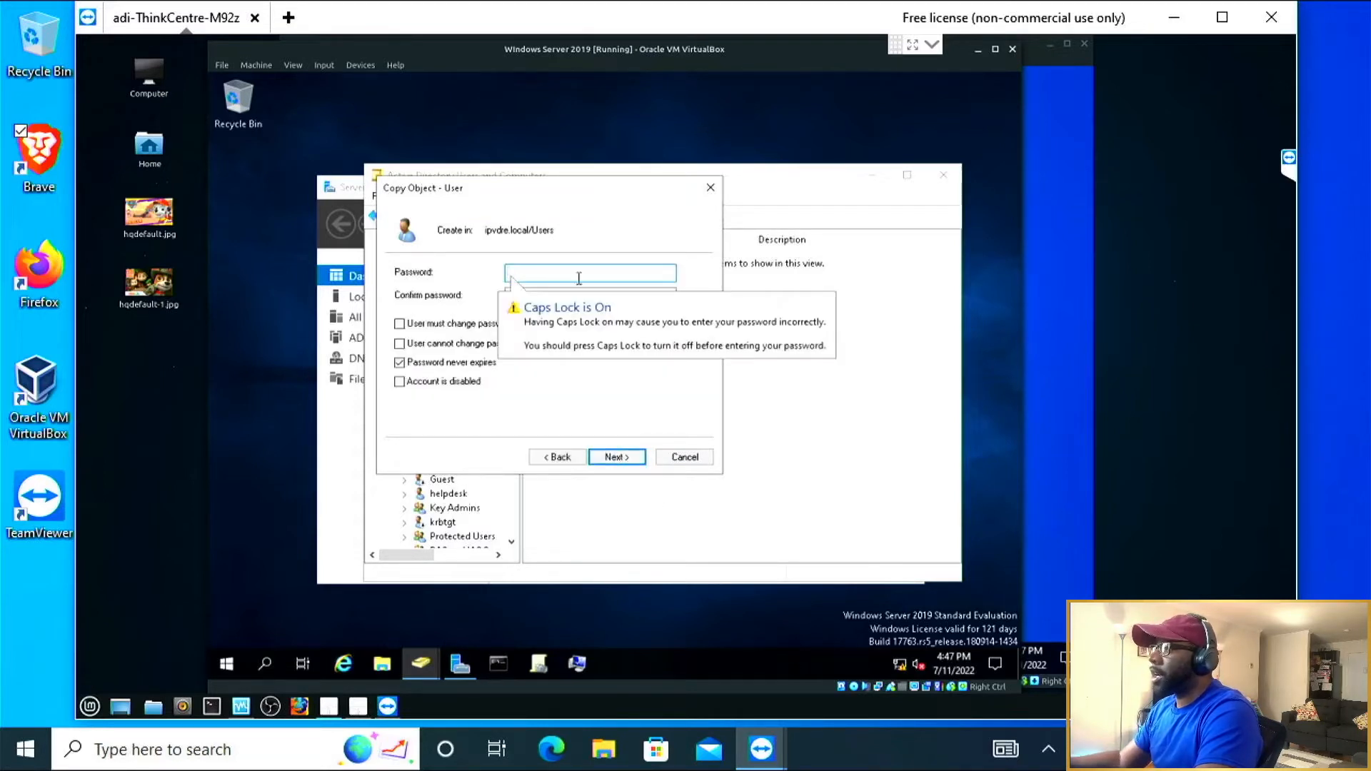
Step: Enter and confirm the new user's password, then finish creating IT BOSS
{"action": "key", "text": "Caps_Lock"}
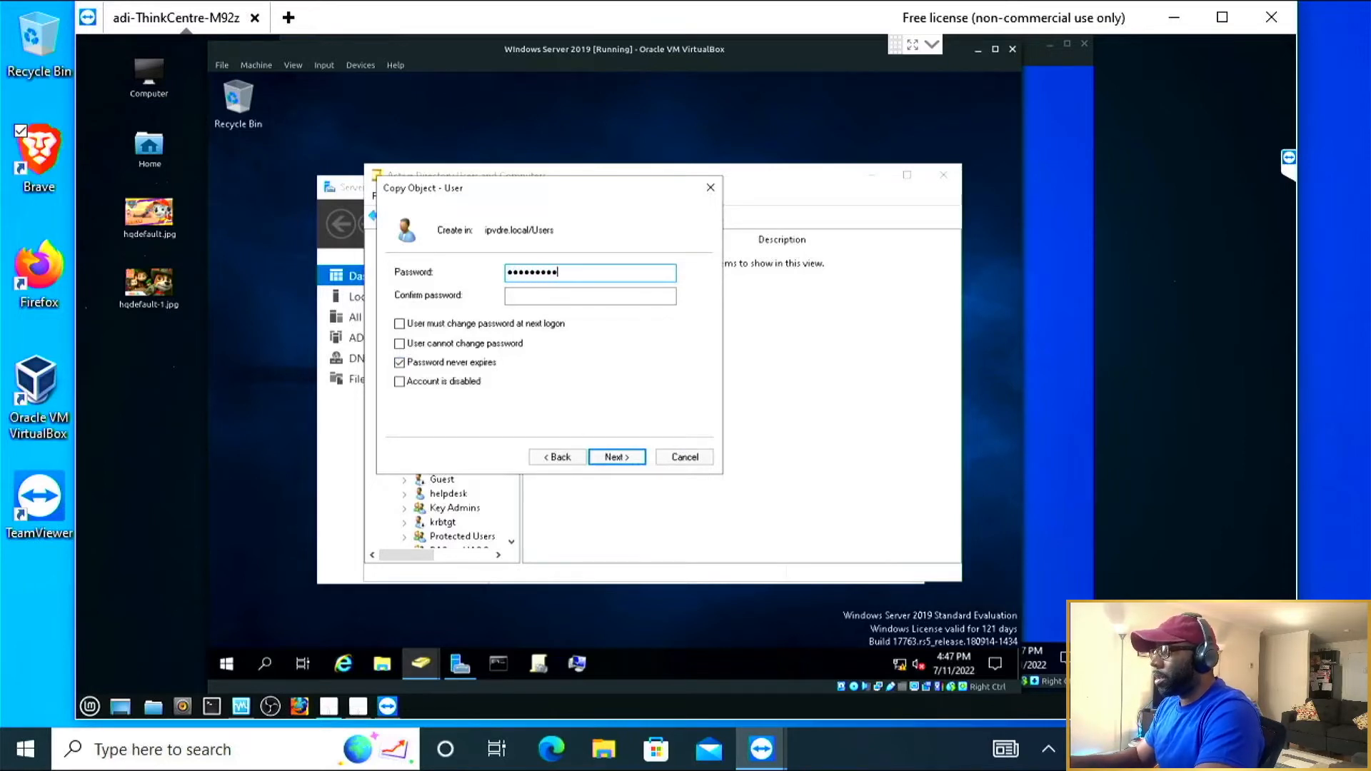
{"action": "left_click", "coordinate": [596, 296]}
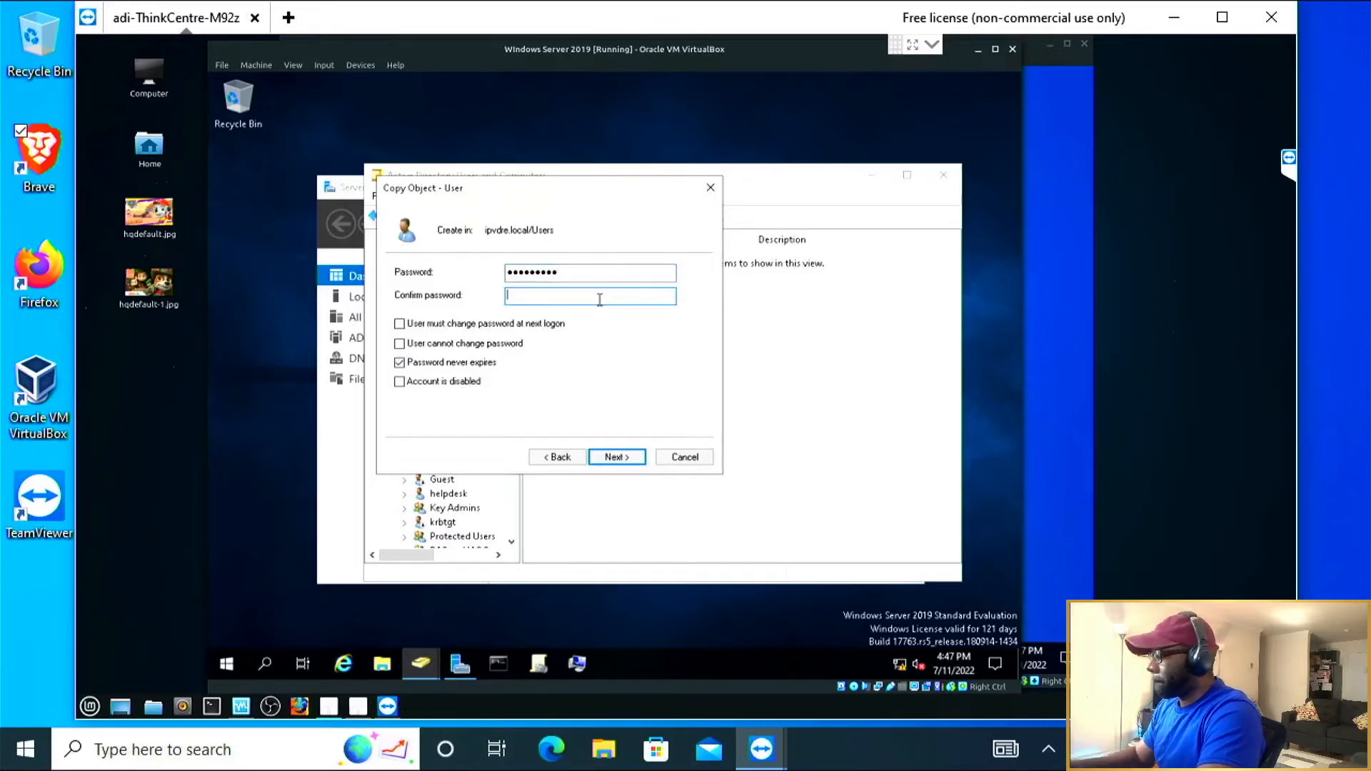
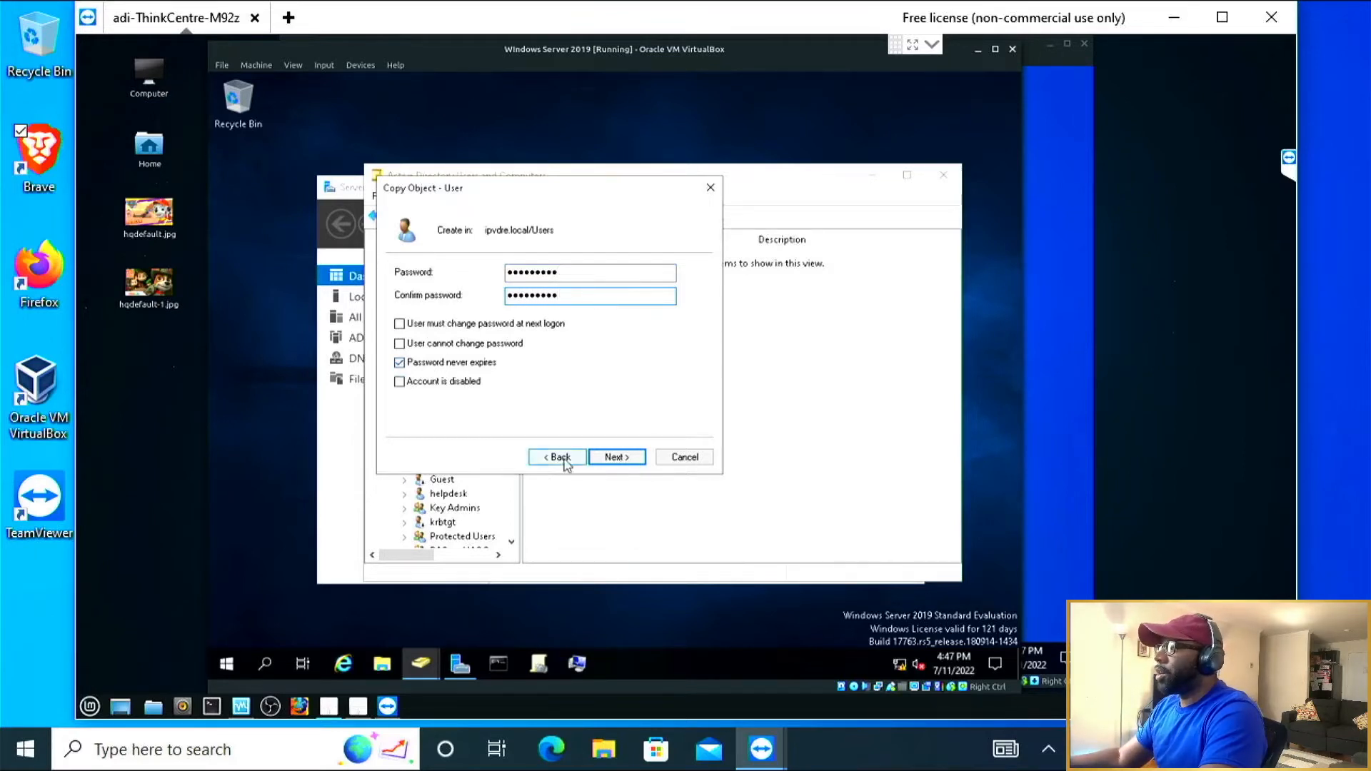
{"action": "left_click", "coordinate": [604, 455]}
{"action": "left_click", "coordinate": [615, 458]}
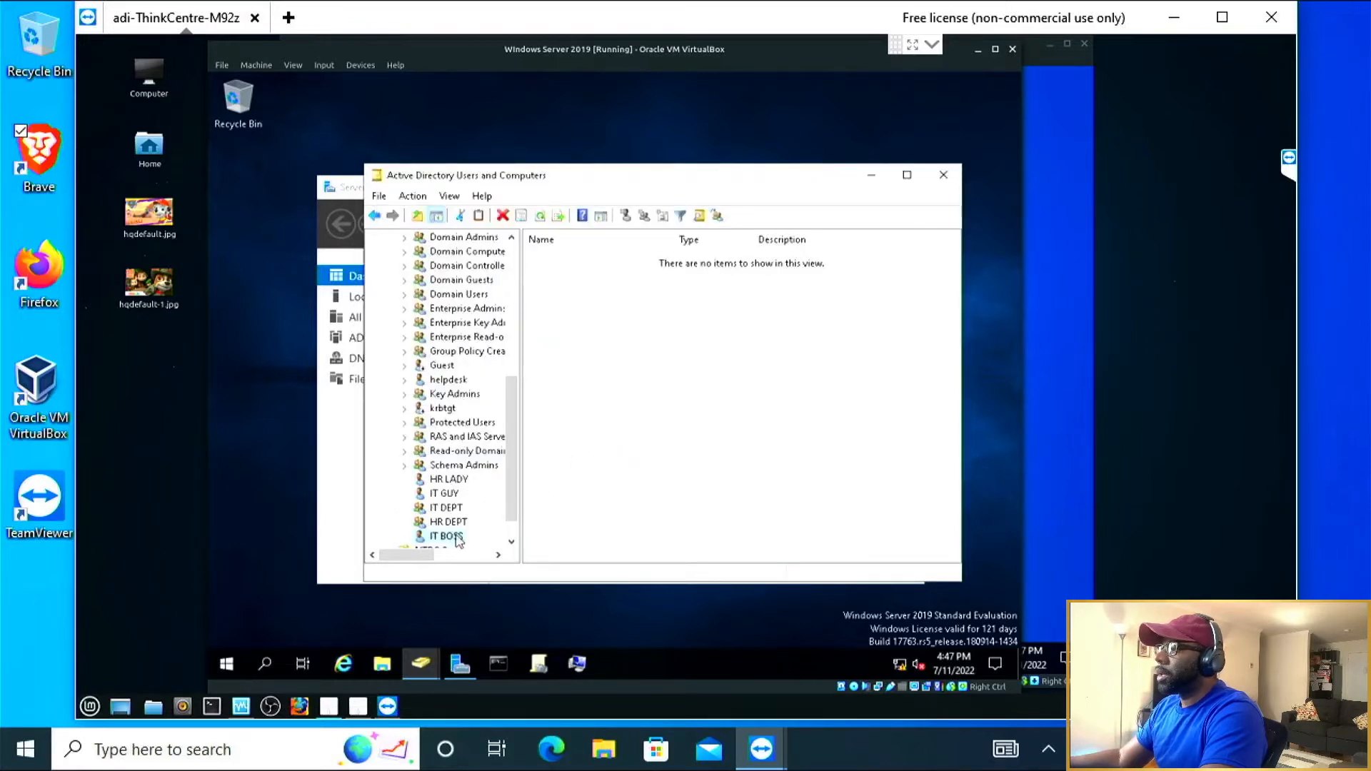
Step: Add IT BOSS to the IT DEPT group via Add to a group and acknowledge the confirmation
{"action": "right_click", "coordinate": [457, 540]}
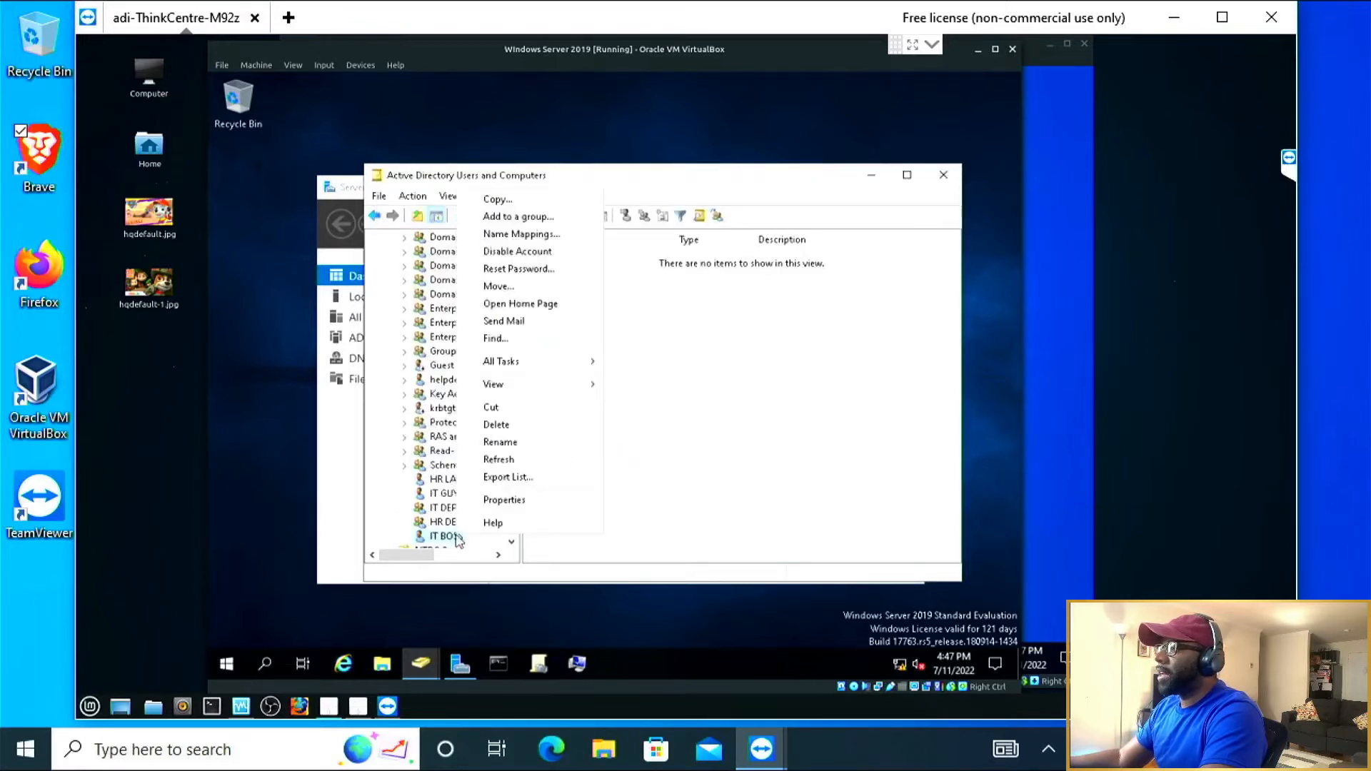
{"action": "left_click", "coordinate": [517, 218]}
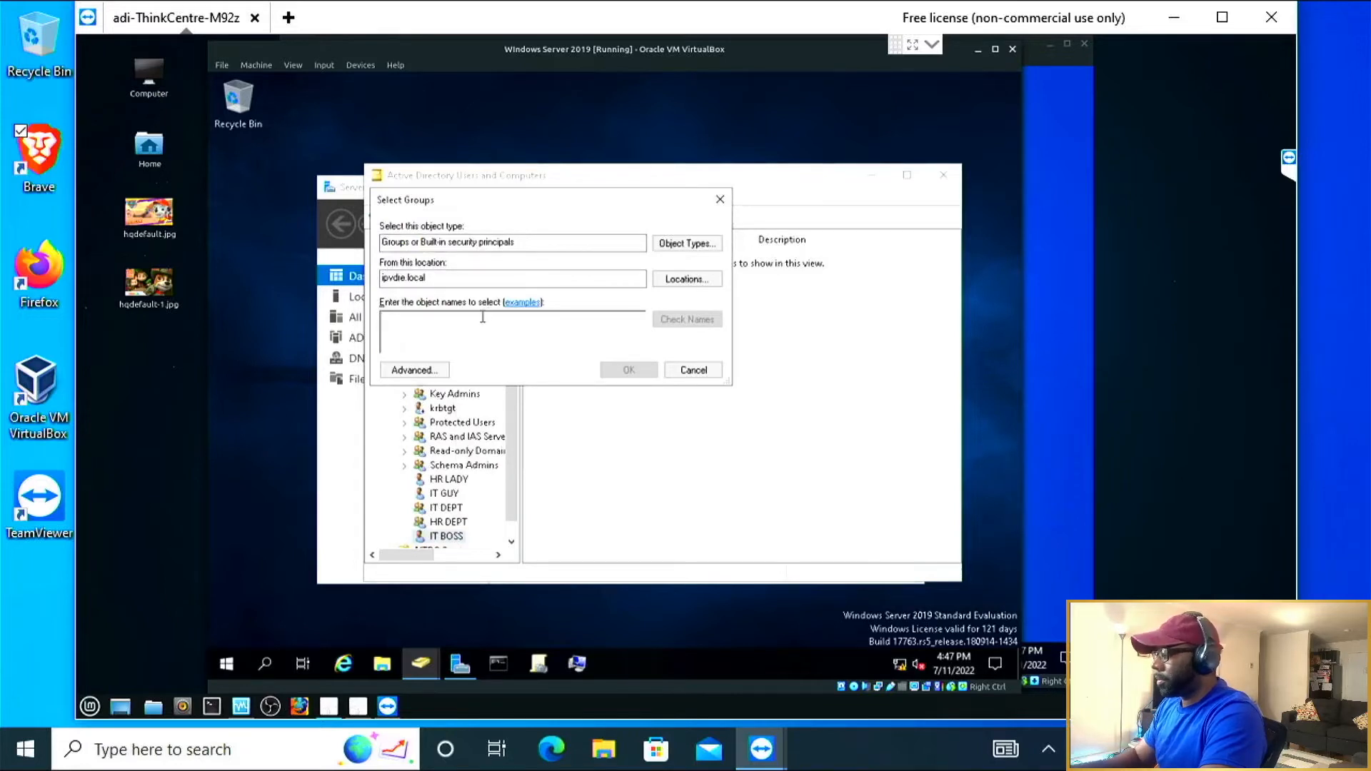
{"action": "type", "text": "IT DEPT"}
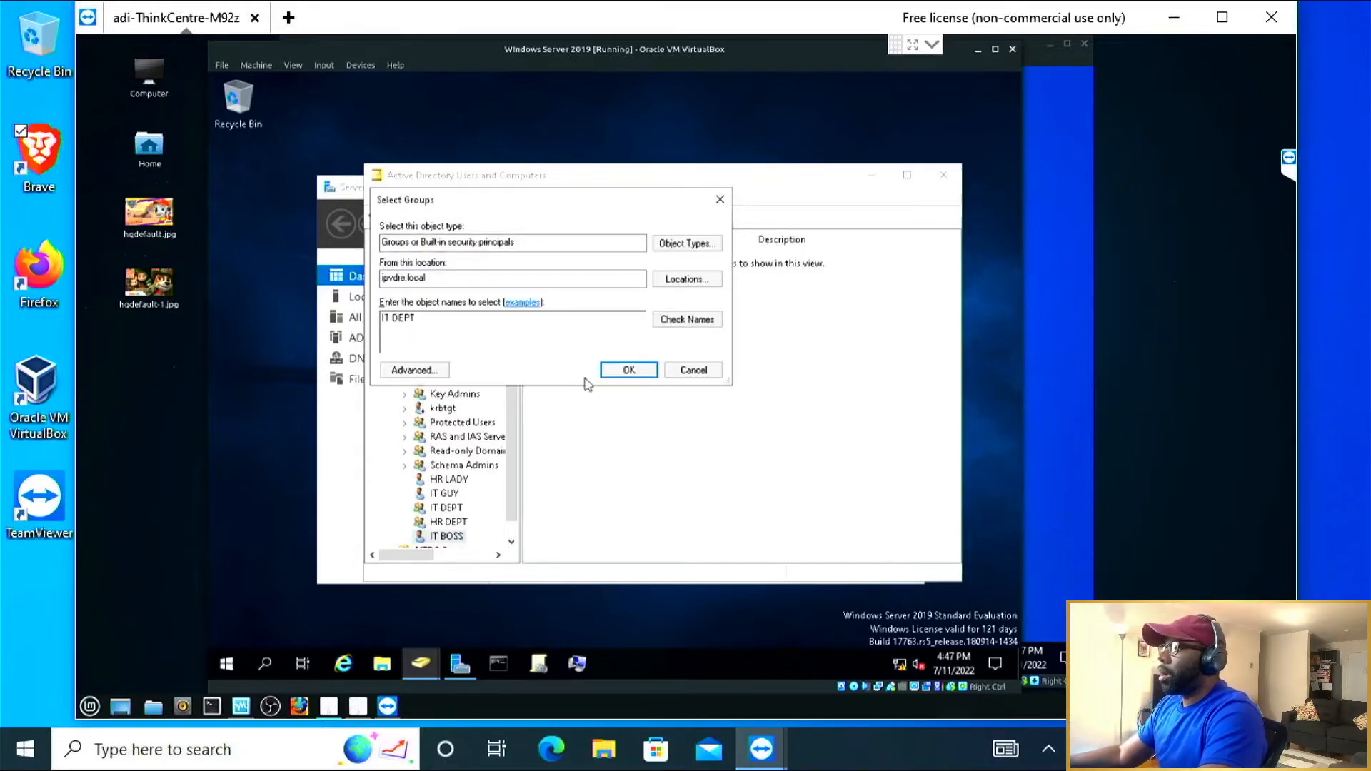
{"action": "left_click", "coordinate": [623, 370]}
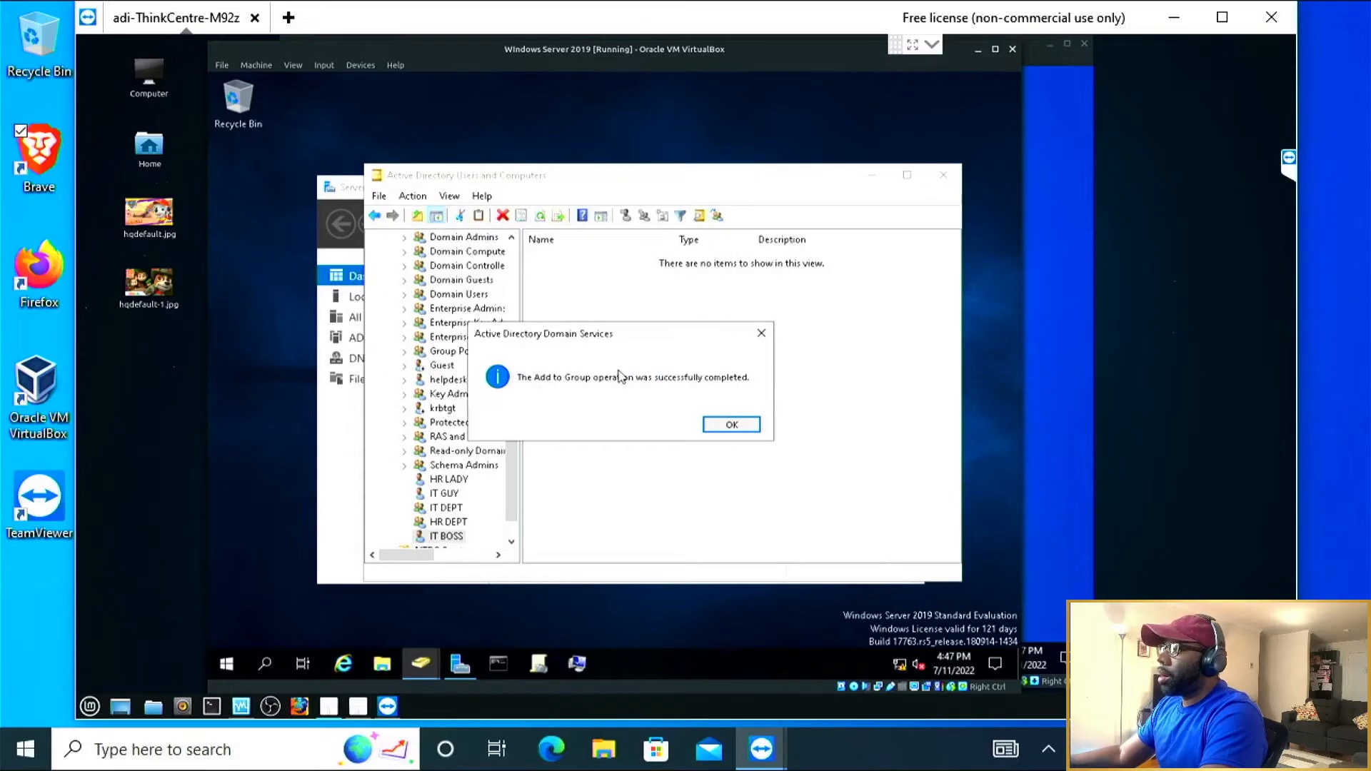
{"action": "left_click", "coordinate": [732, 425]}
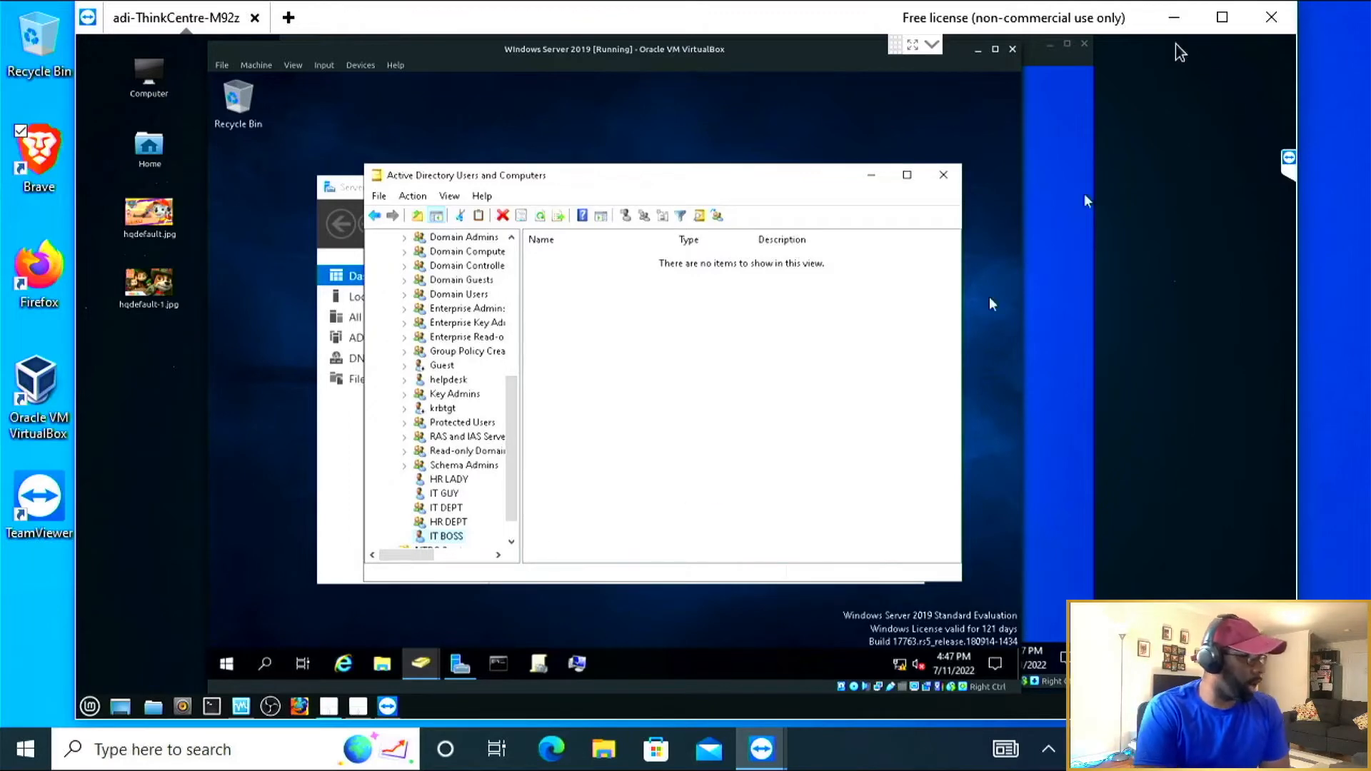
Step: Minimize the remote session and sign out of the IT GUY account
{"action": "left_click", "coordinate": [1173, 17]}
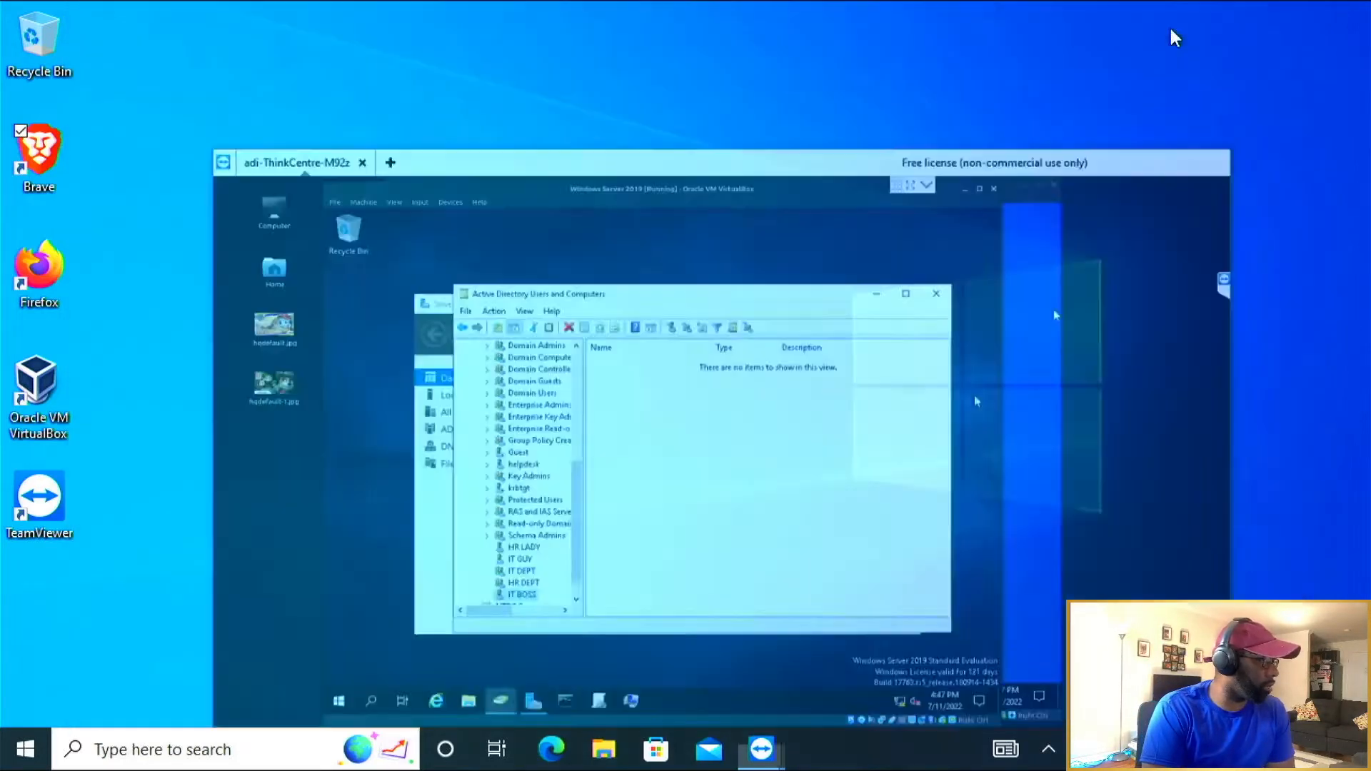
{"action": "left_click", "coordinate": [19, 762]}
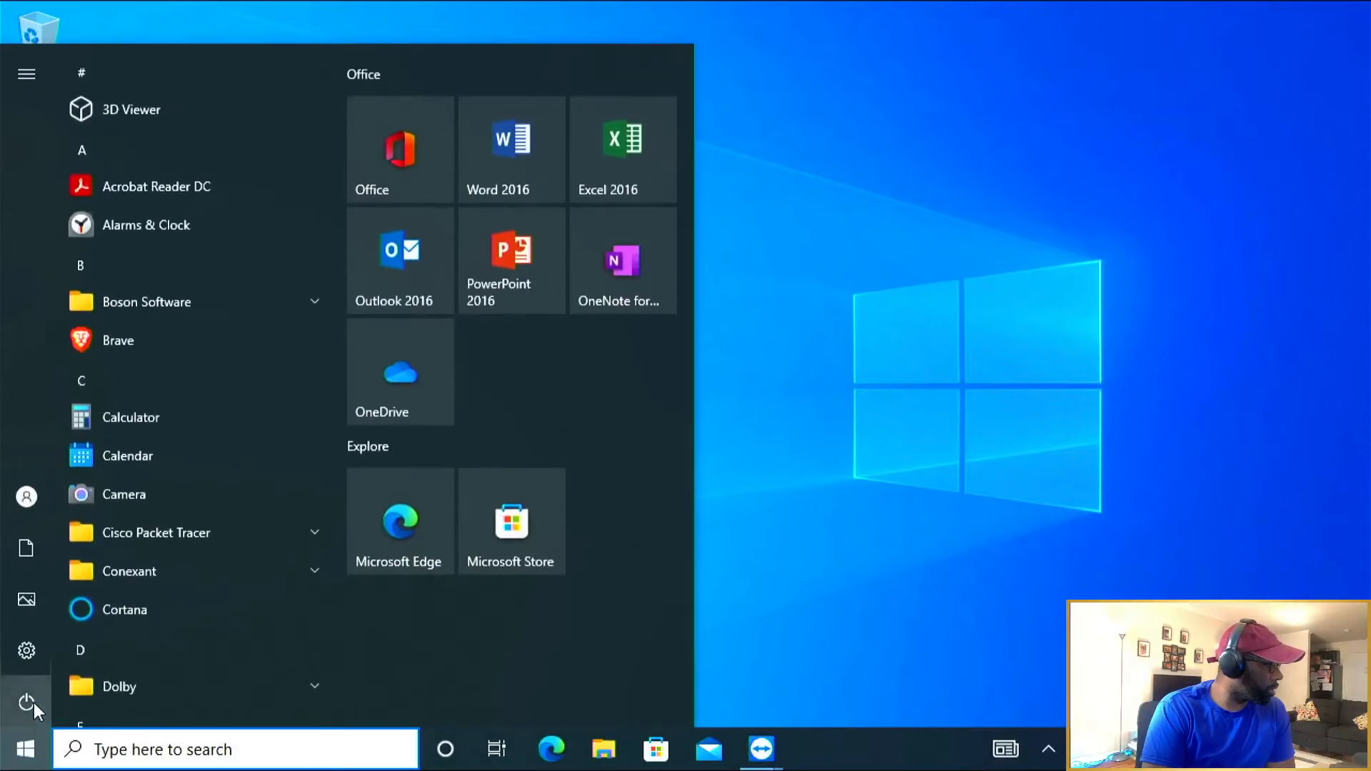
{"action": "left_click", "coordinate": [87, 500]}
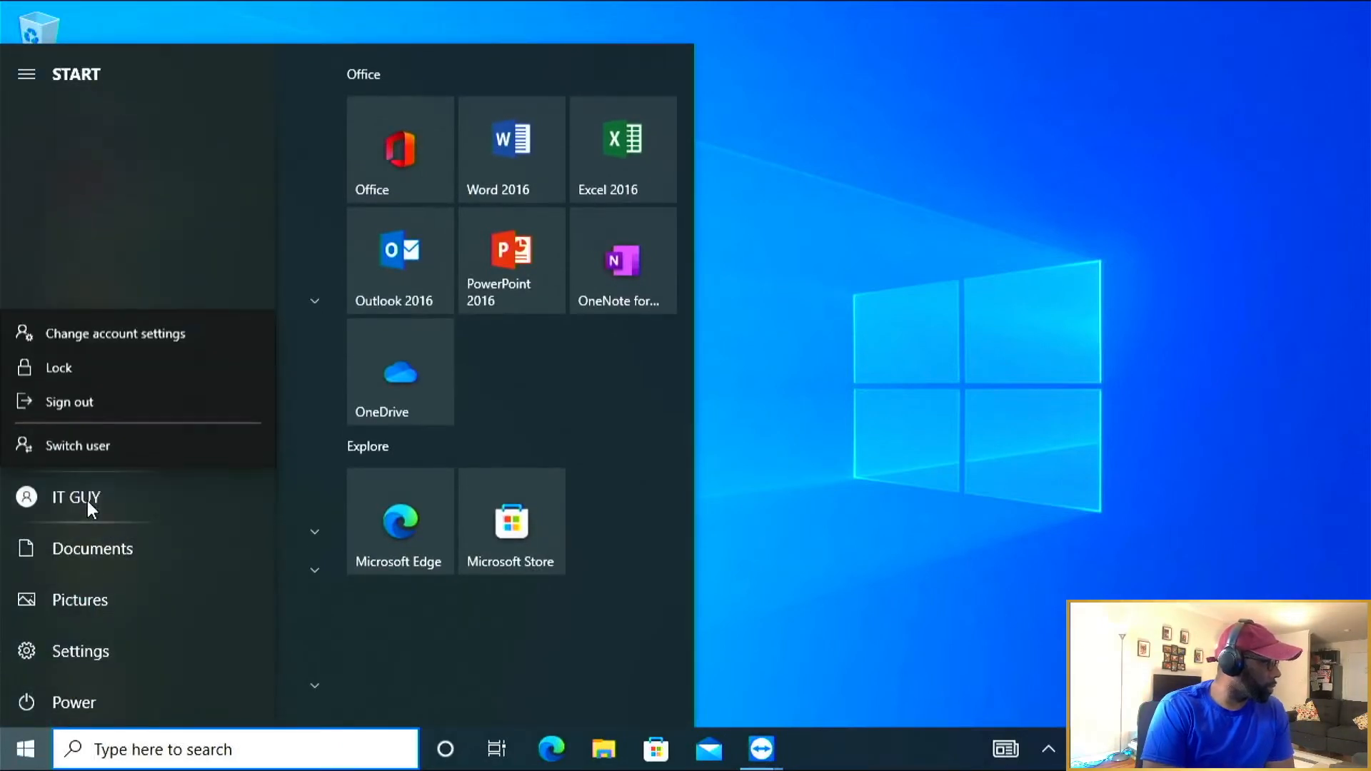
{"action": "left_click", "coordinate": [131, 397]}
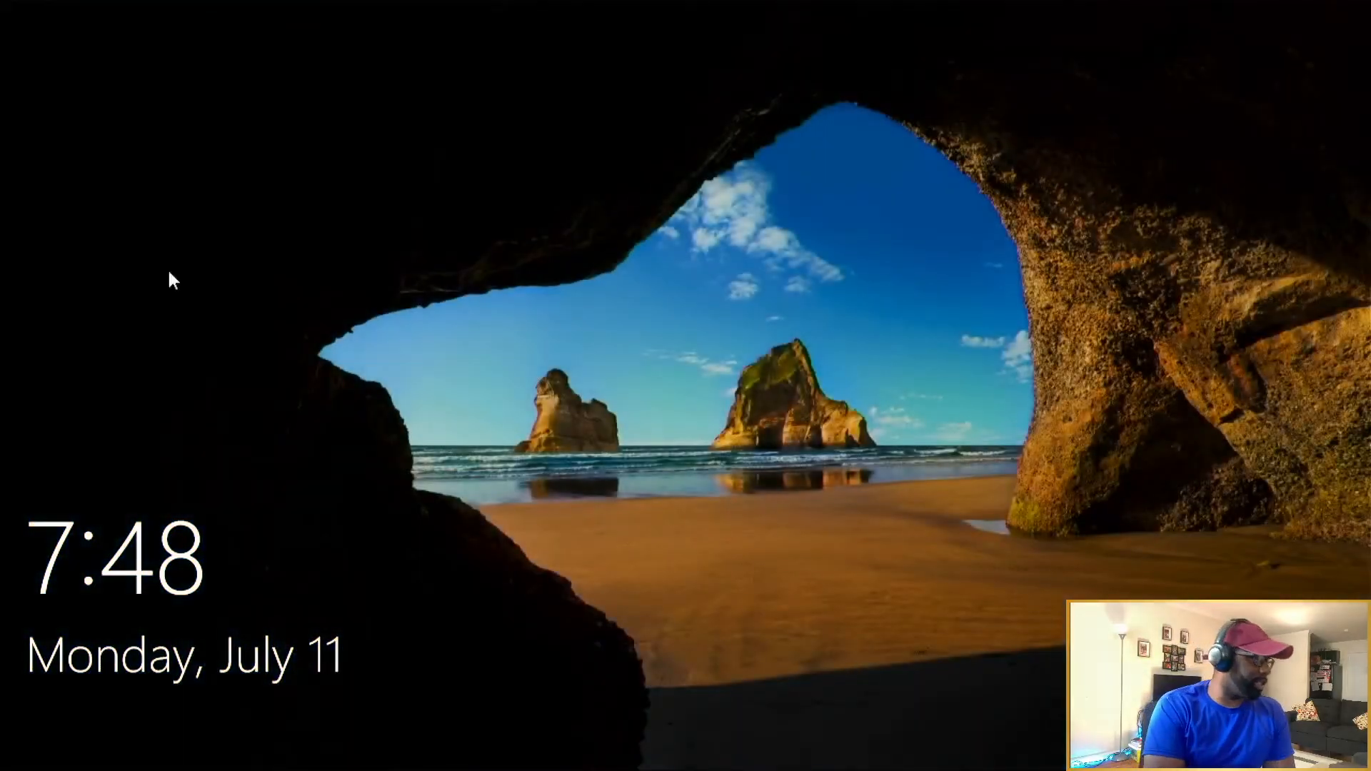
Step: At sign-in, choose Other user and enter the user name IPVDRE\IT BOSS
{"action": "left_click", "coordinate": [546, 367]}
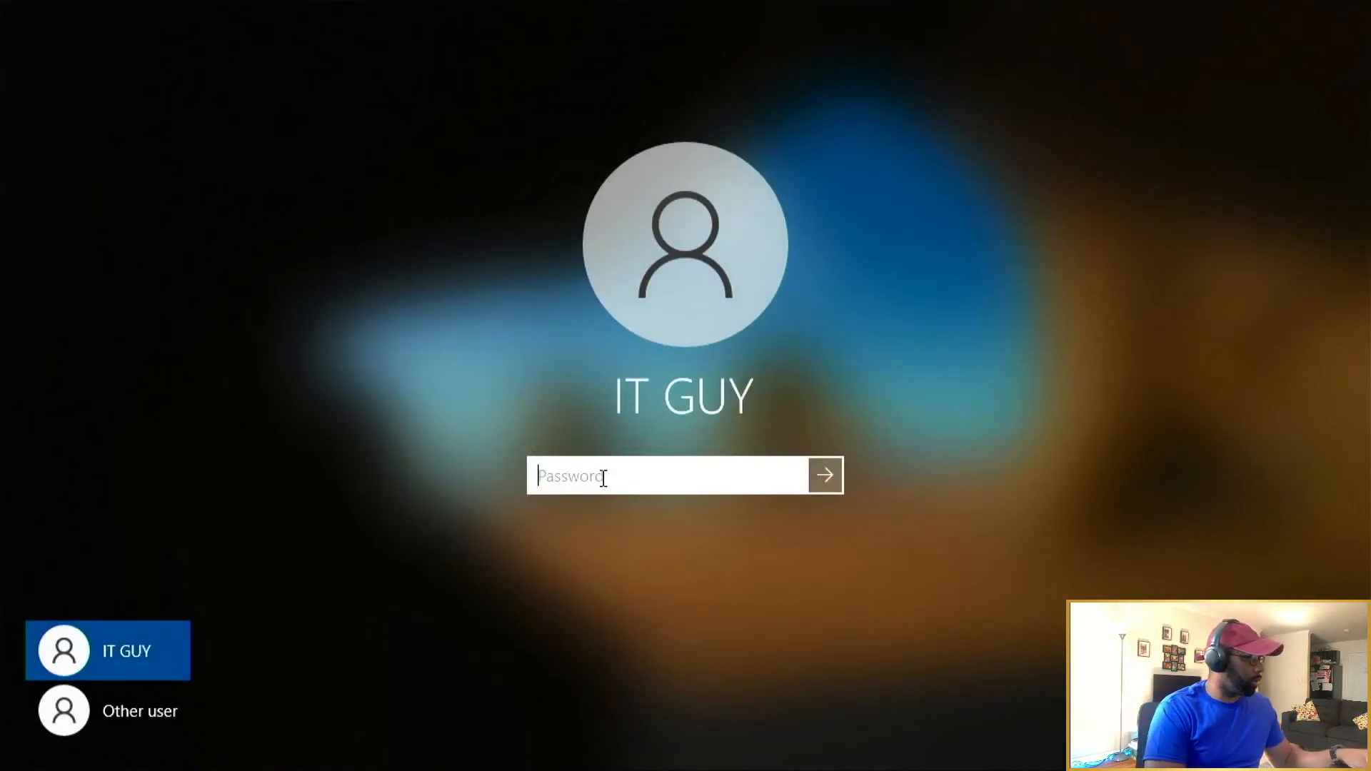
{"action": "left_click", "coordinate": [174, 696]}
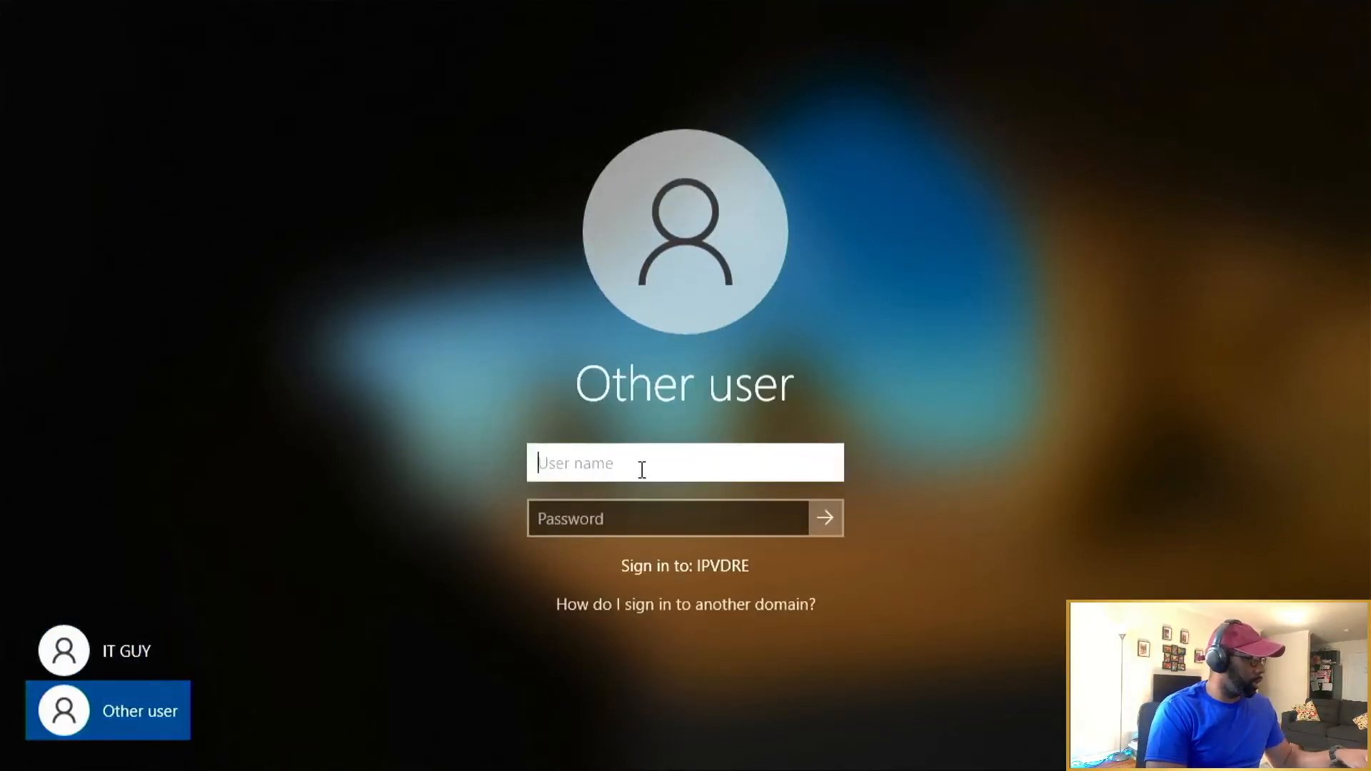
{"action": "type", "text": "I"}
{"action": "key", "text": "BackSpace"}
{"action": "type", "text": "IP"}
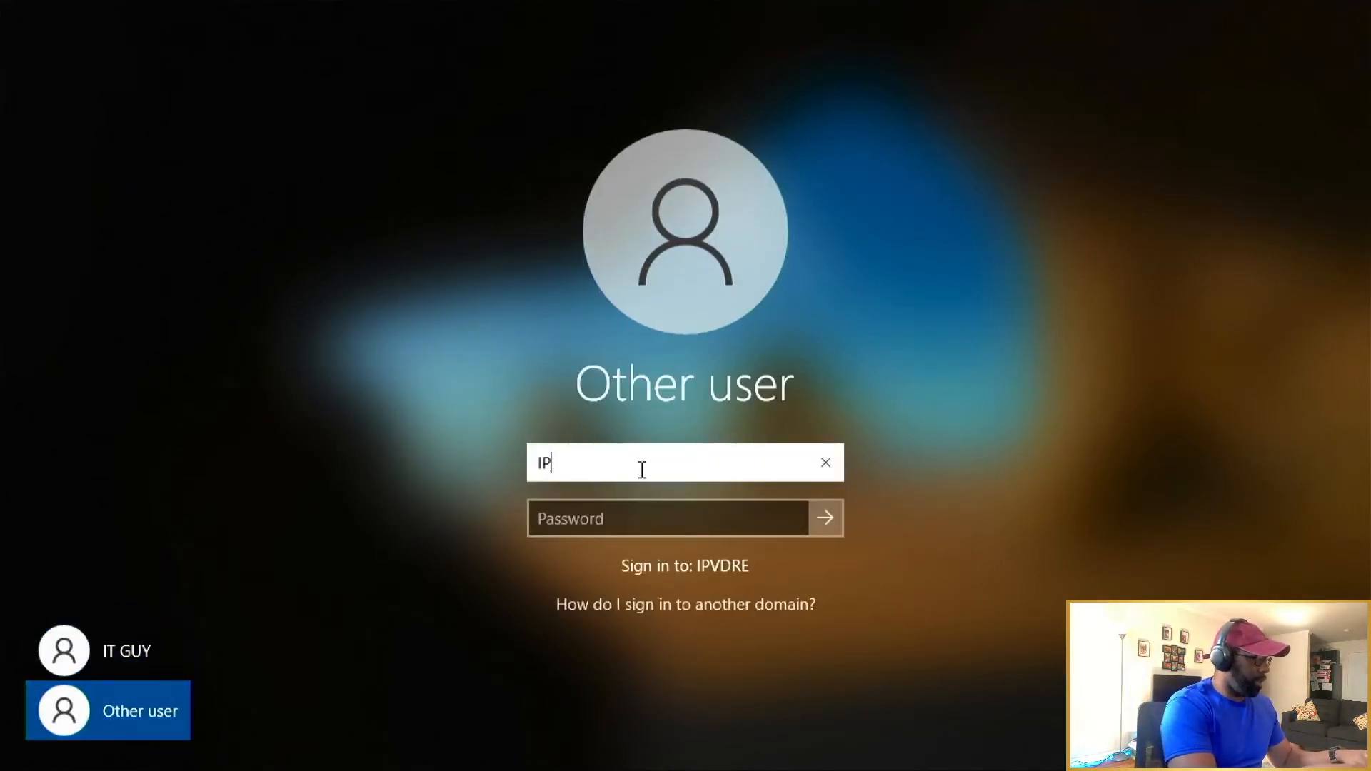
{"action": "type", "text": "VDRE"}
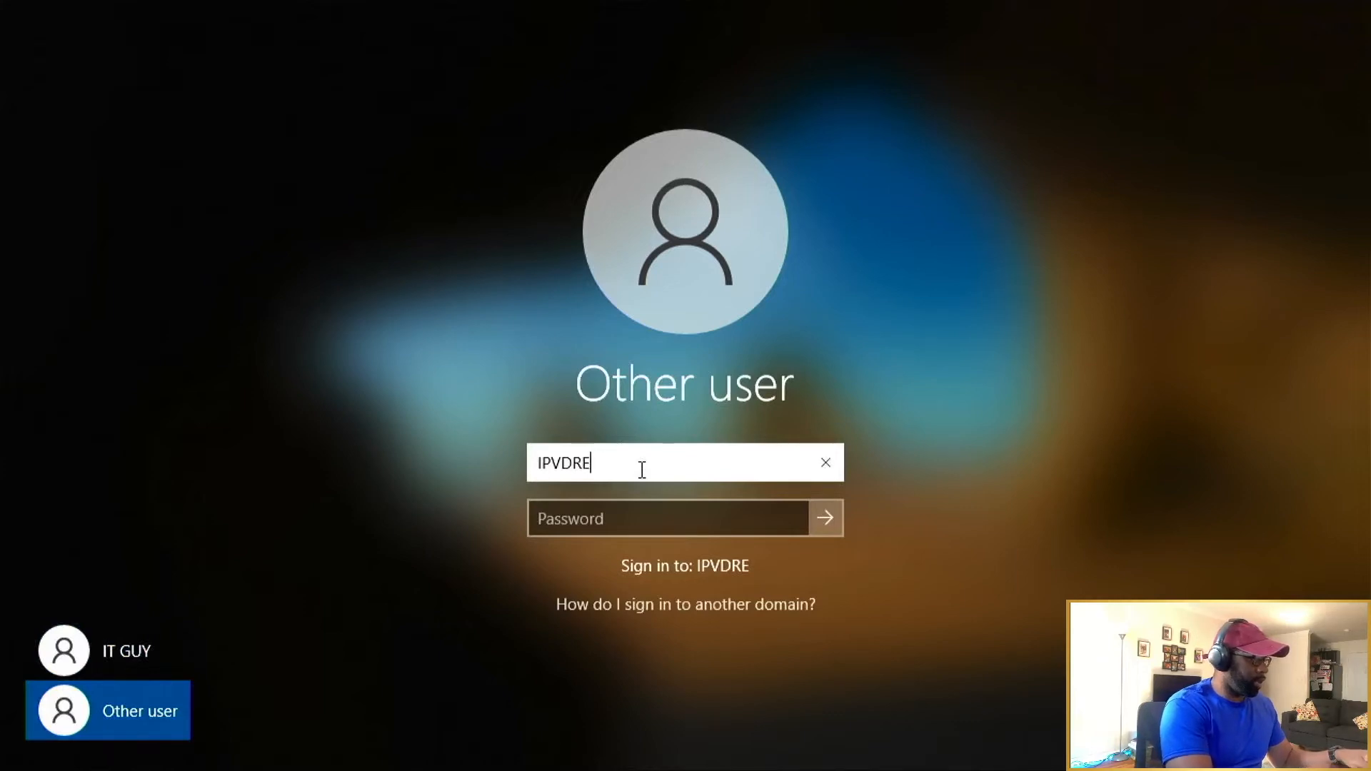
{"action": "type", "text": "\\IT BOSS"}
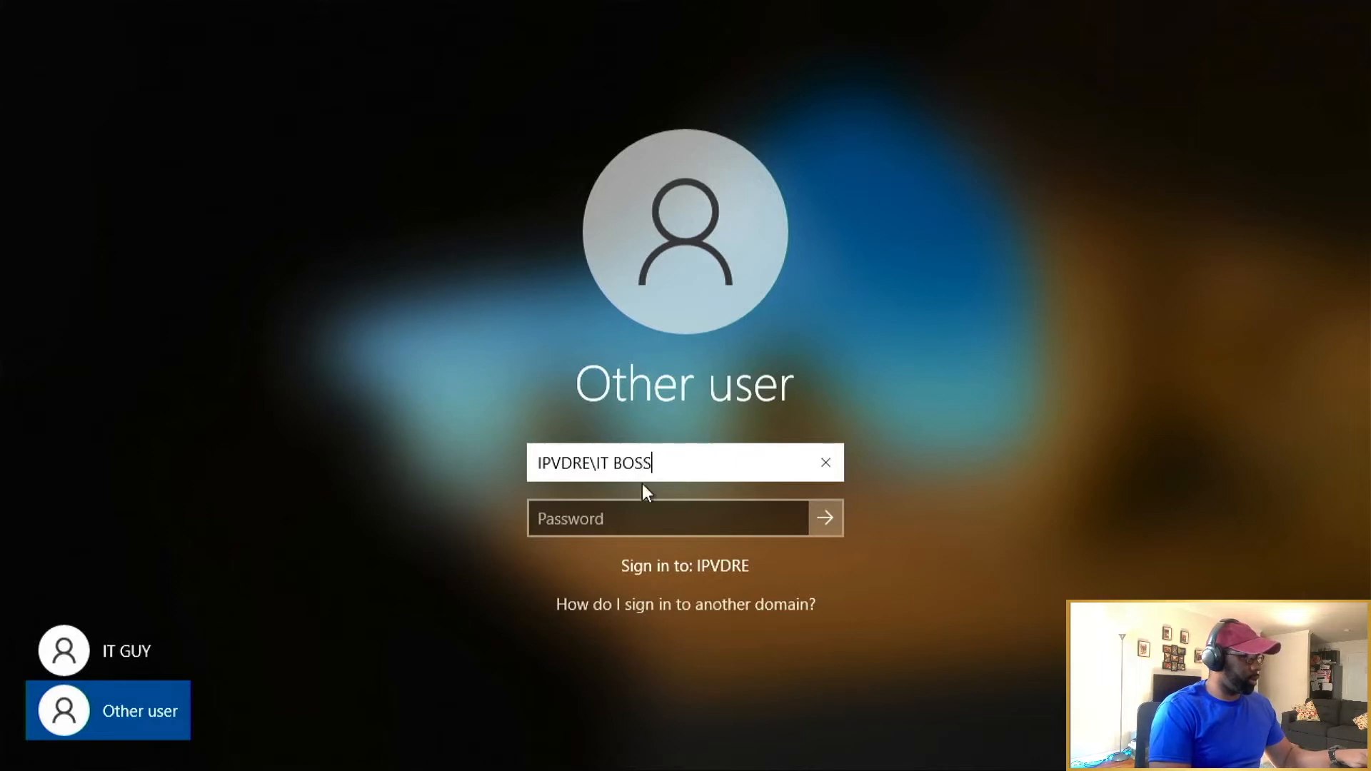
Step: Enter the account password, retype it after an incorrect-password error, and sign in
{"action": "left_click", "coordinate": [661, 506]}
{"action": "key", "text": "Caps_Lock"}
{"action": "type", "text": "•"}
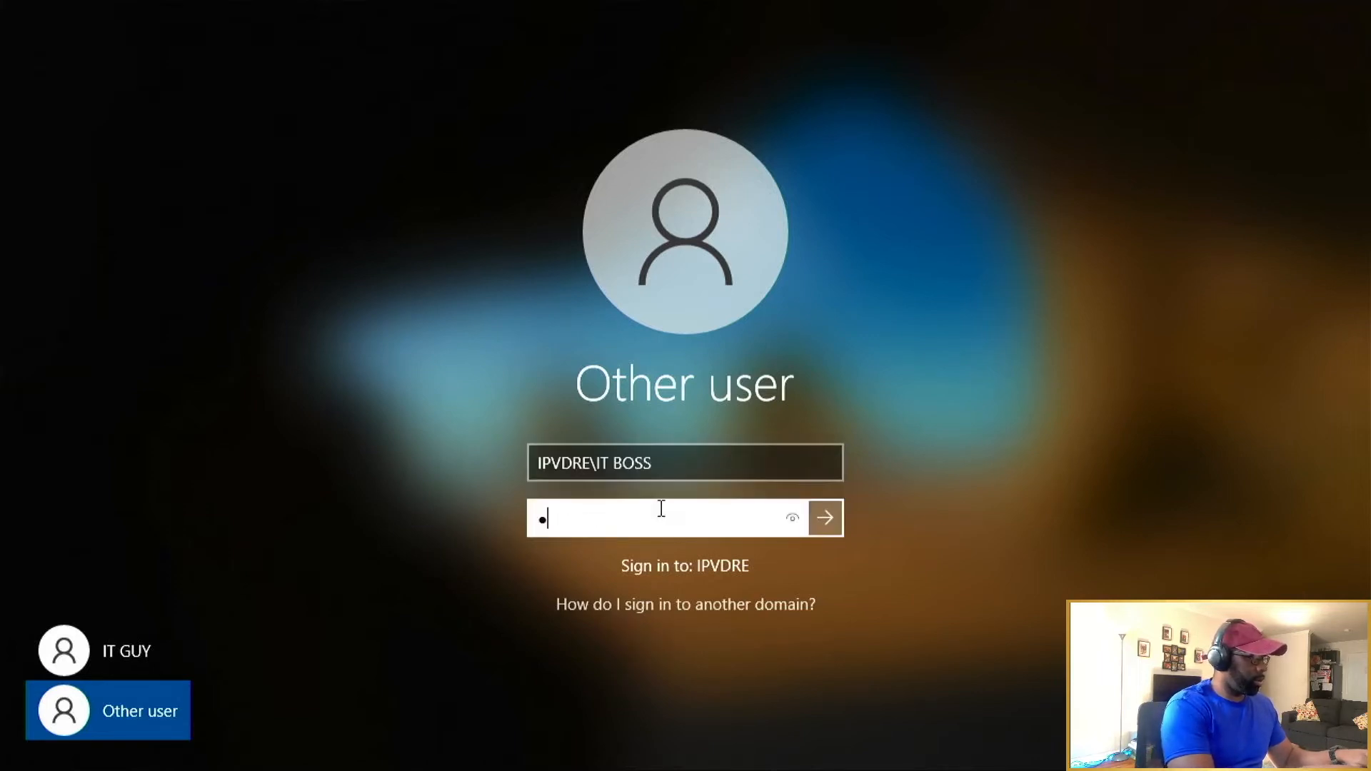
{"action": "key", "text": "Caps_Lock"}
{"action": "type", "text": "••••••••"}
{"action": "key", "text": "Return"}
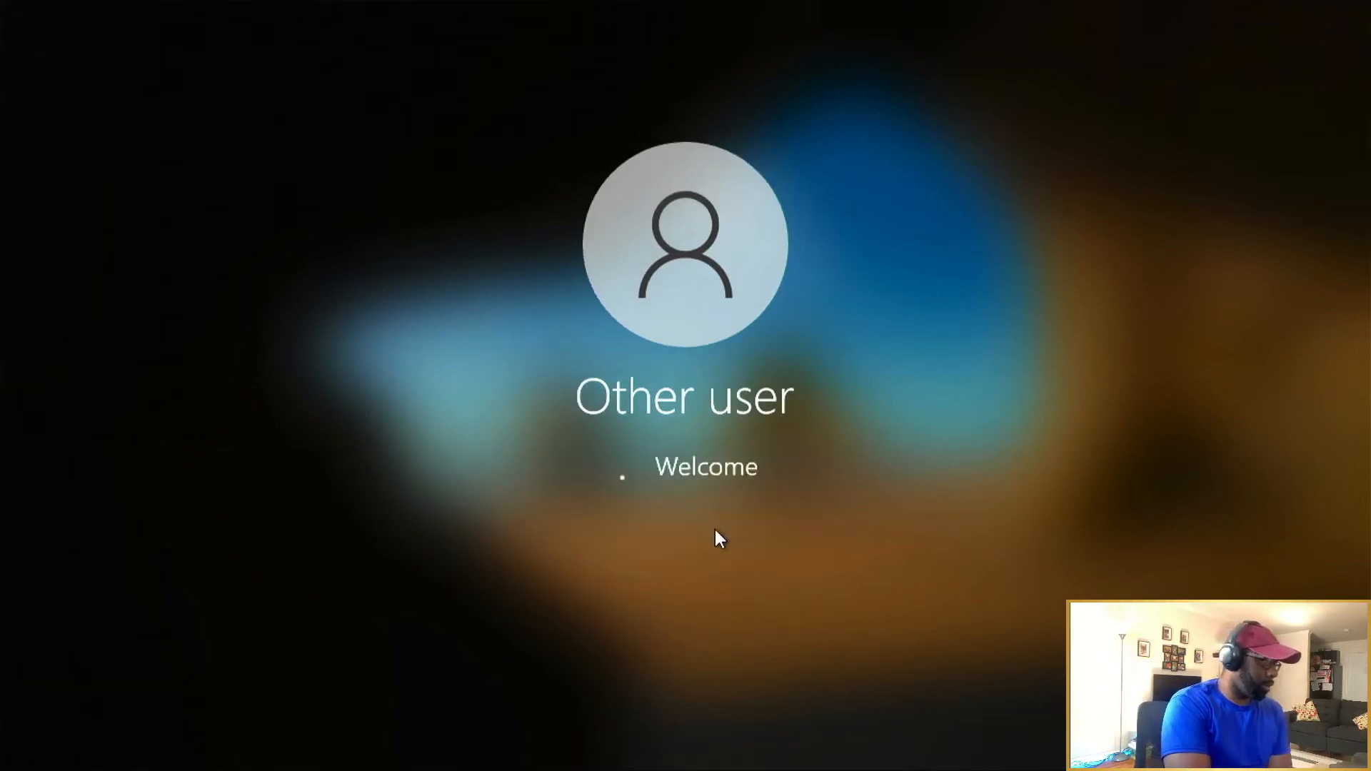
{"action": "left_click", "coordinate": [714, 529]}
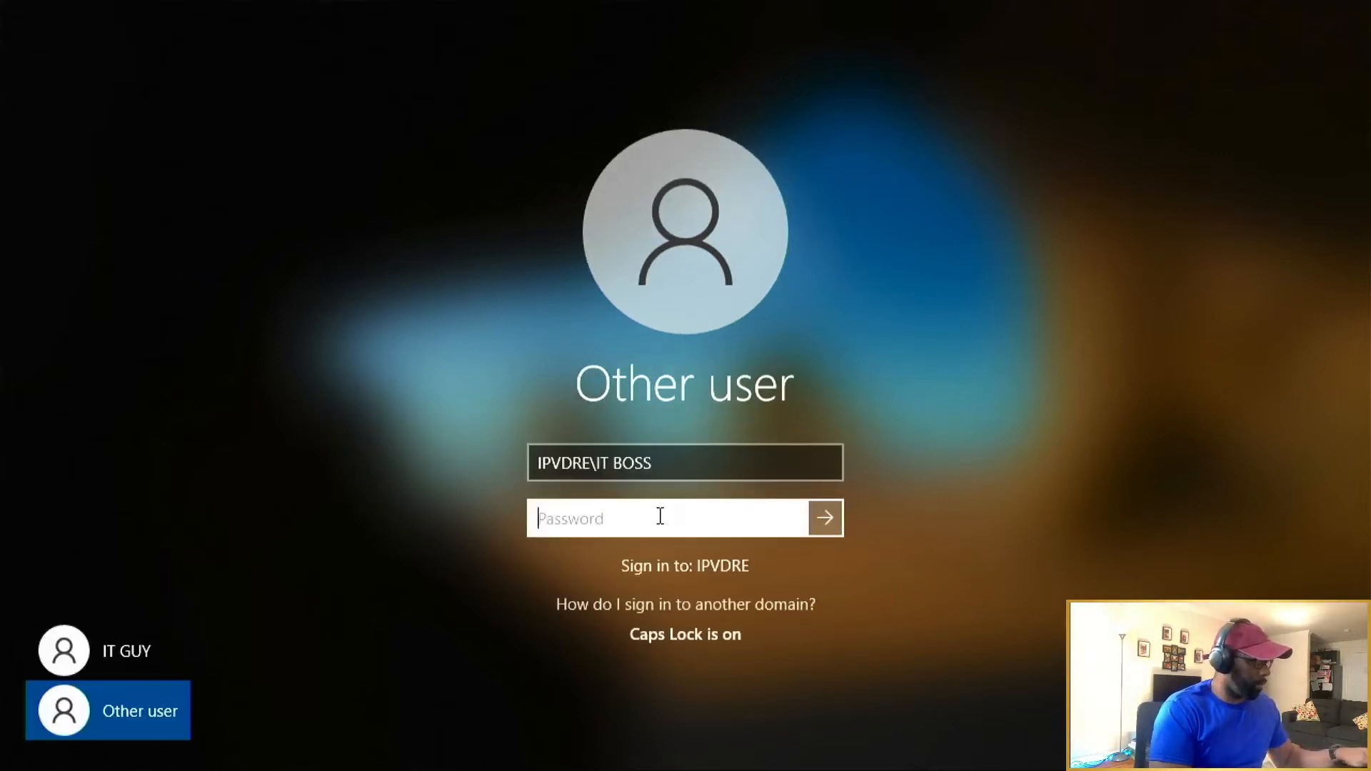
{"action": "key", "text": "Caps_Lock"}
{"action": "key", "text": "Caps_Lock"}
{"action": "type", "text": "••"}
{"action": "key", "text": "Caps_Lock"}
{"action": "type", "text": "••••••••"}
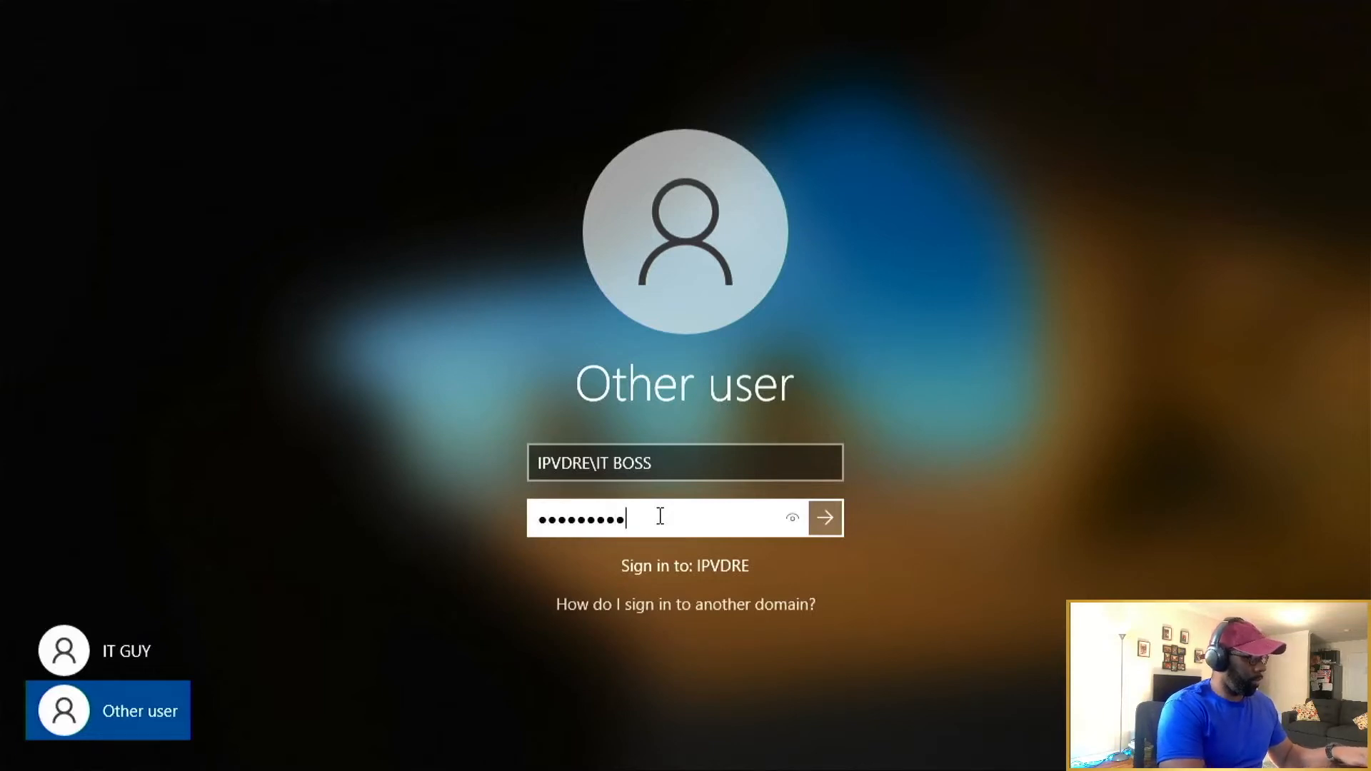
{"action": "key", "text": "Return"}
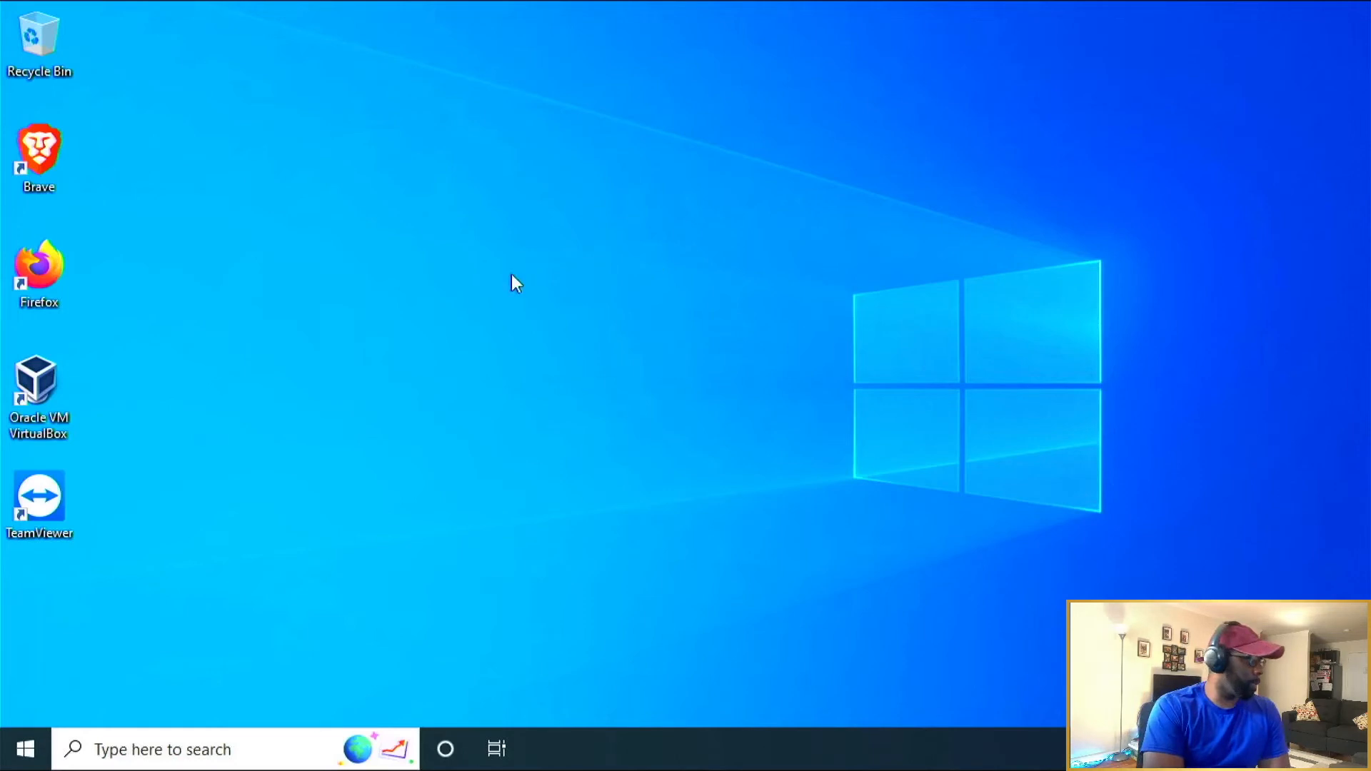
Step: Launch TeamViewer, finish Edge's first-run setup without importing data, and close Edge
{"action": "left_click", "coordinate": [38, 500]}
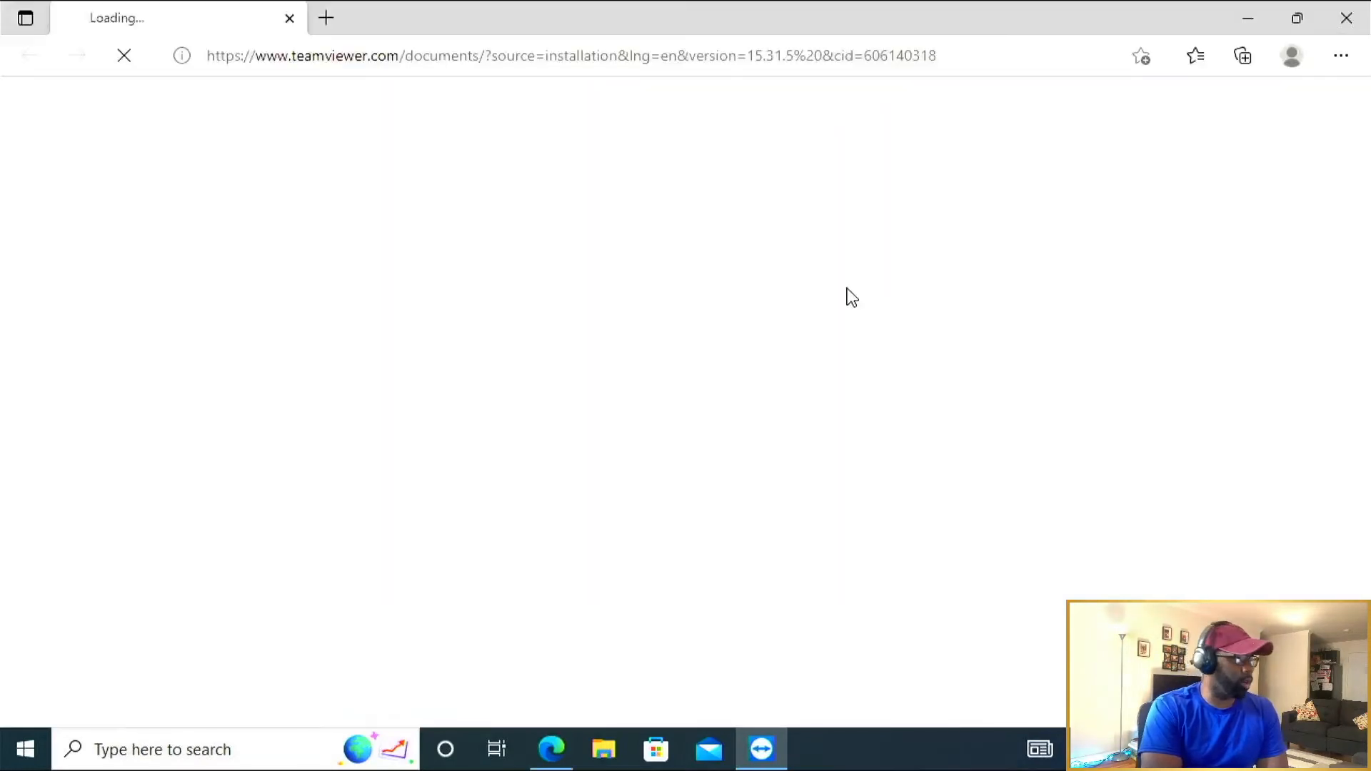
{"action": "left_click", "coordinate": [1257, 27]}
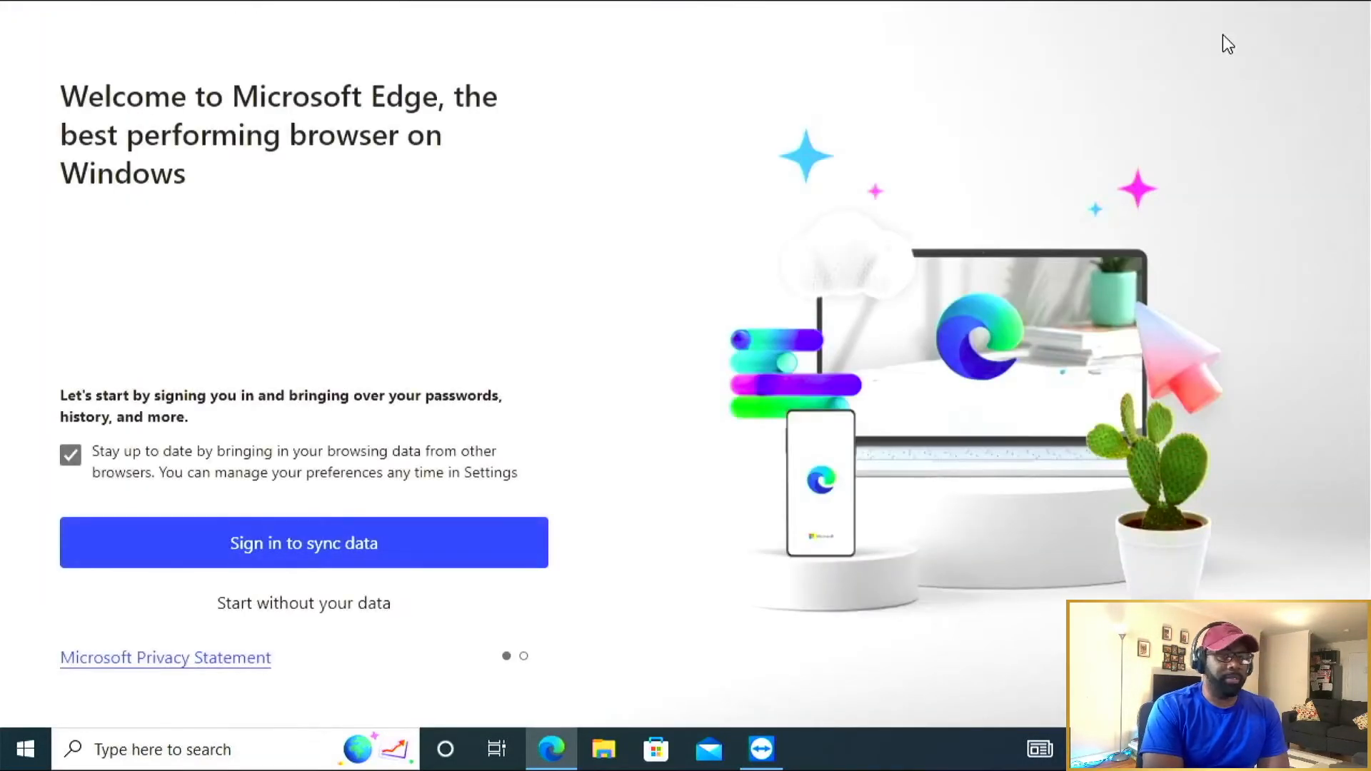
{"action": "left_click", "coordinate": [327, 604]}
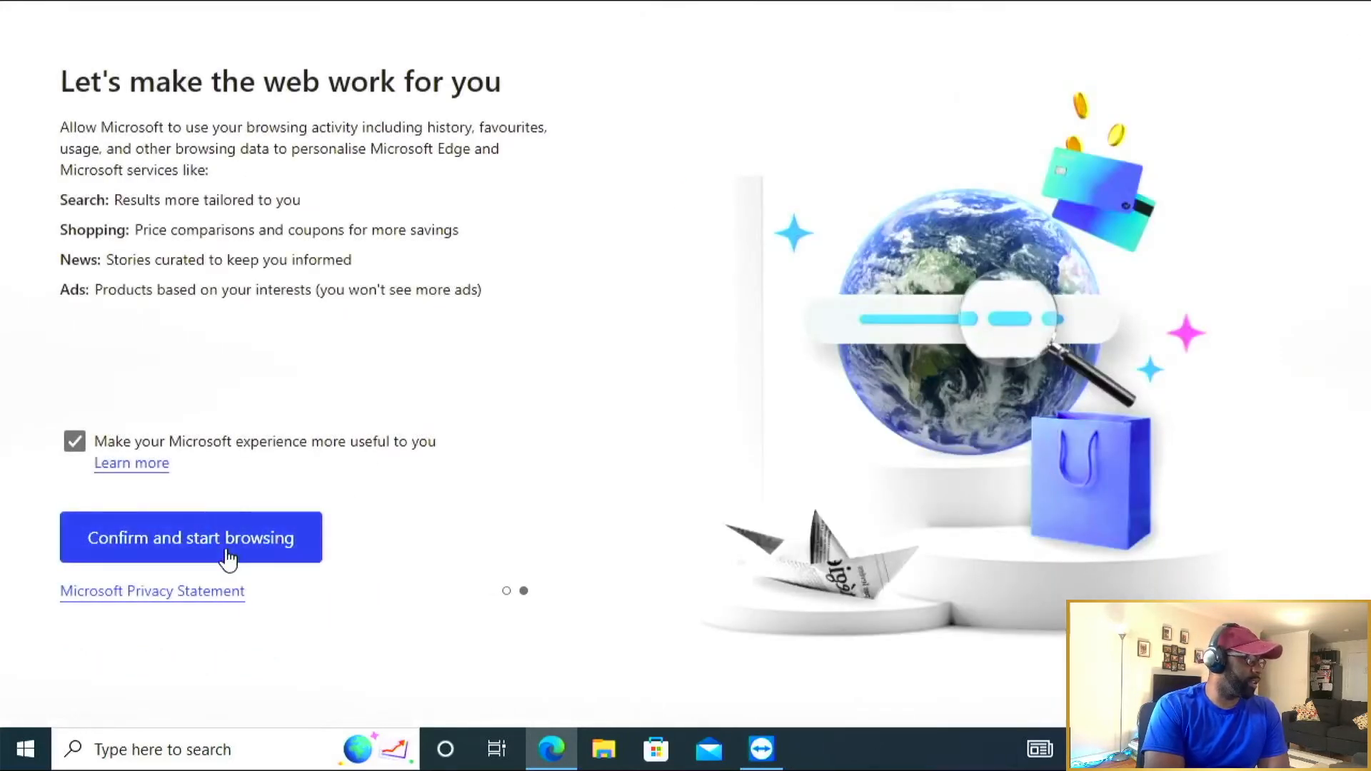
{"action": "left_click", "coordinate": [229, 559]}
{"action": "left_click", "coordinate": [1348, 12]}
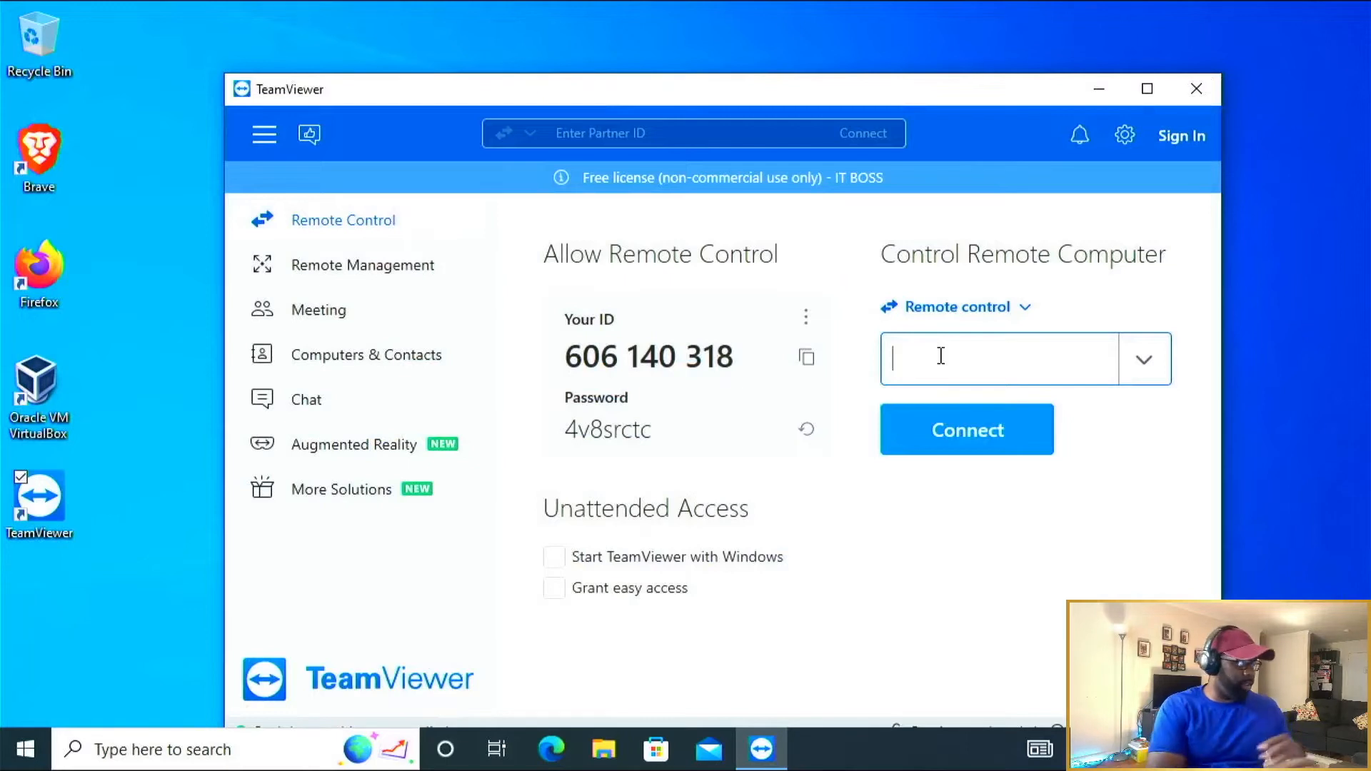
Step: Enter the partner ID, complete the partner's password, and log on to the remote computer
{"action": "type", "text": "606"}
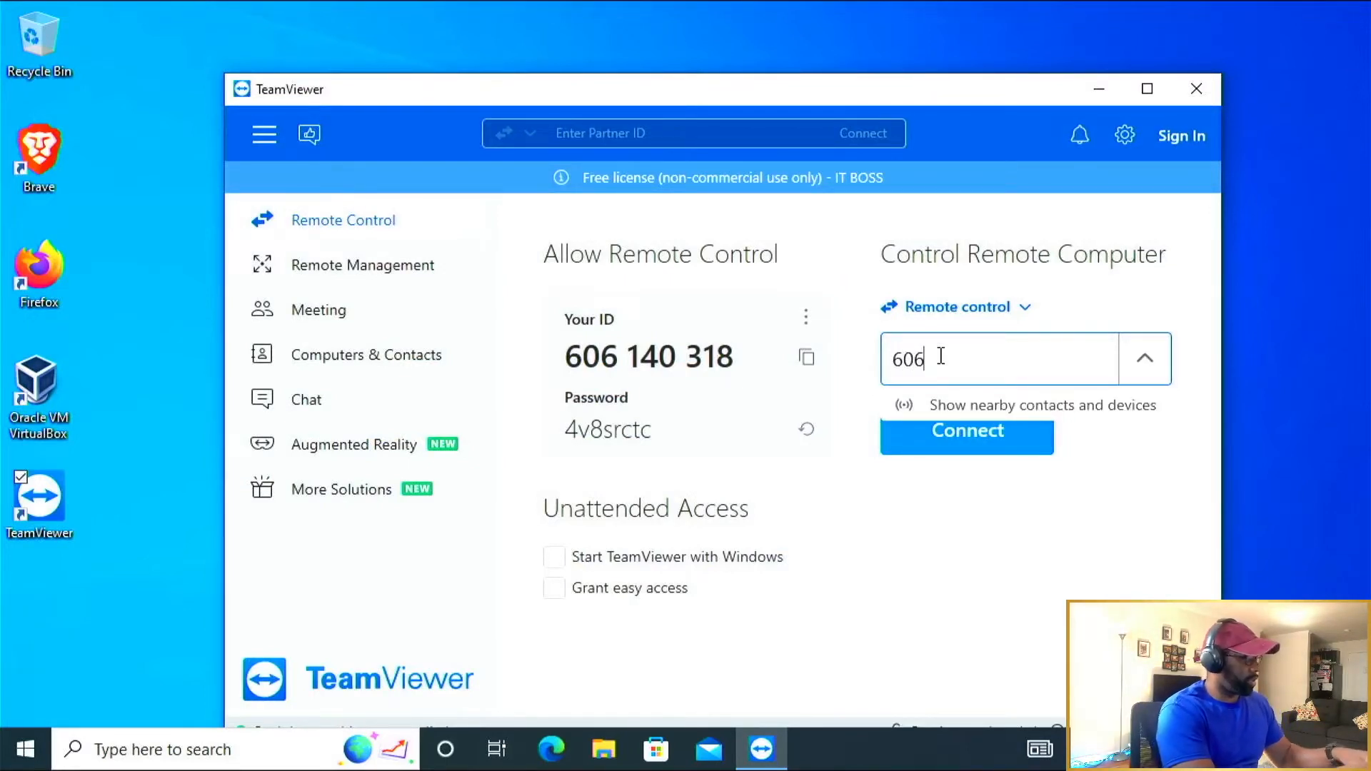
{"action": "type", "text": "135"}
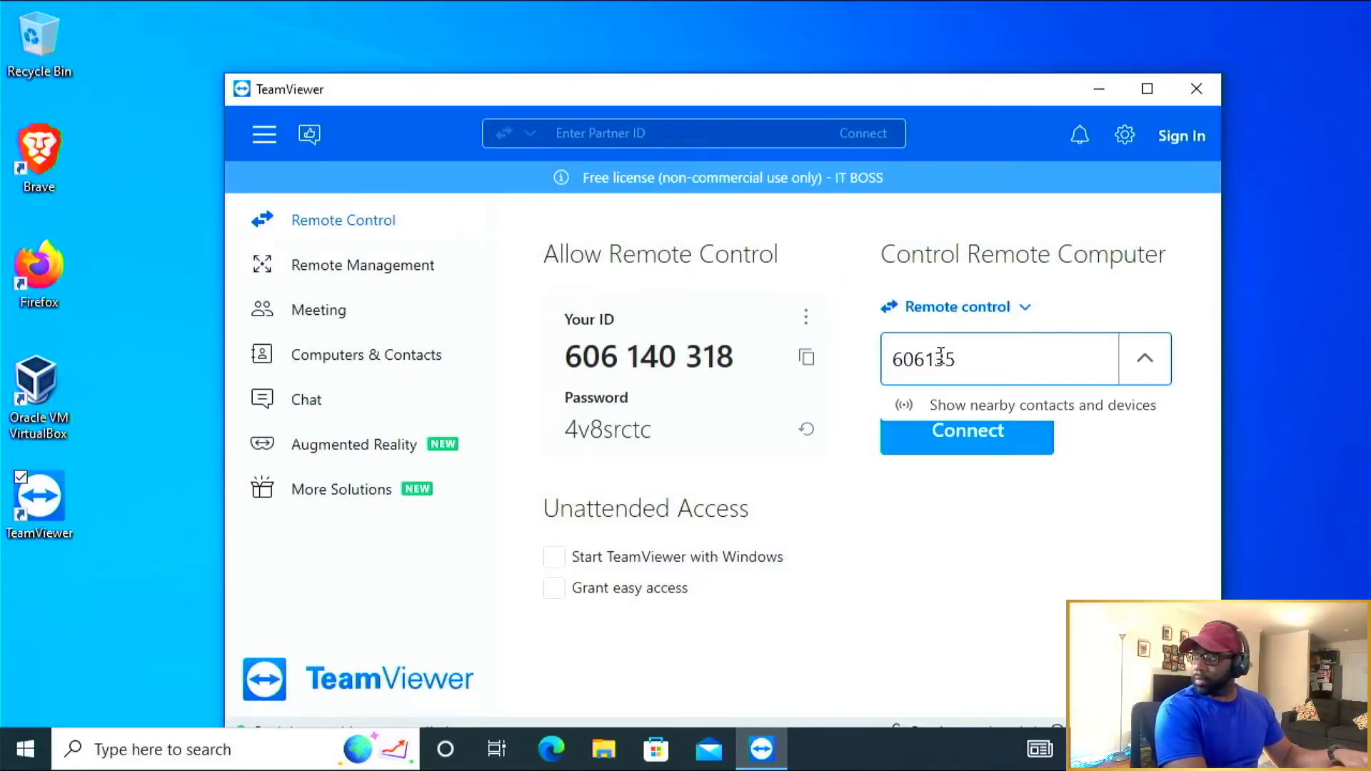
{"action": "type", "text": "665"}
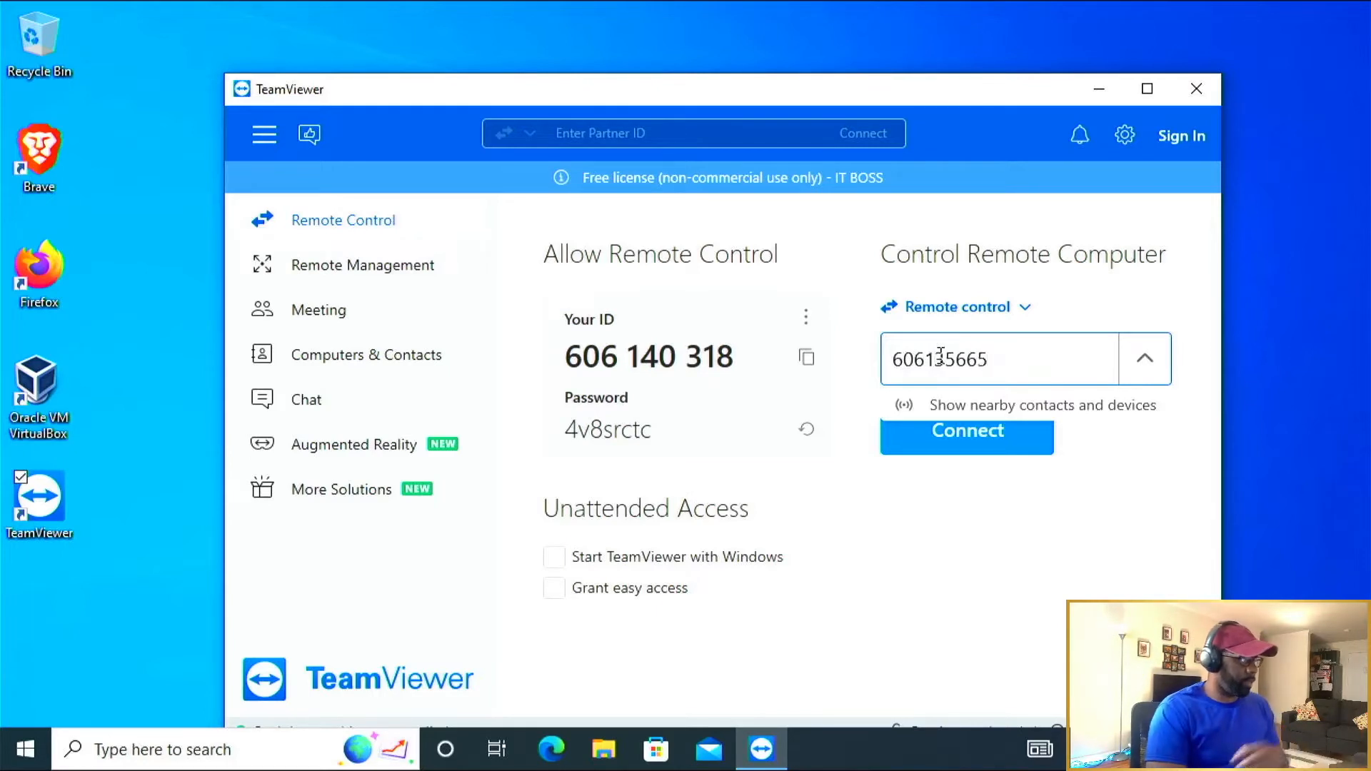
{"action": "left_click", "coordinate": [965, 443]}
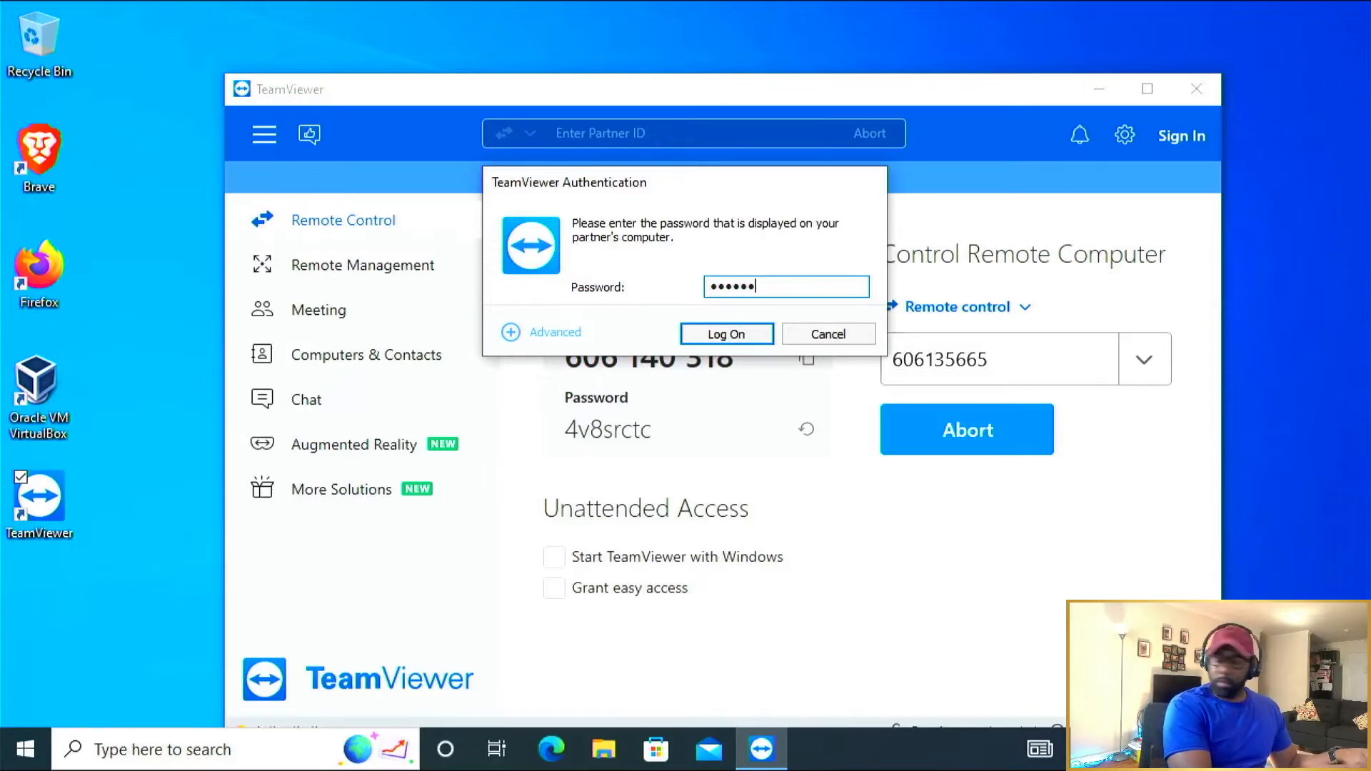
{"action": "type", "text": "c"}
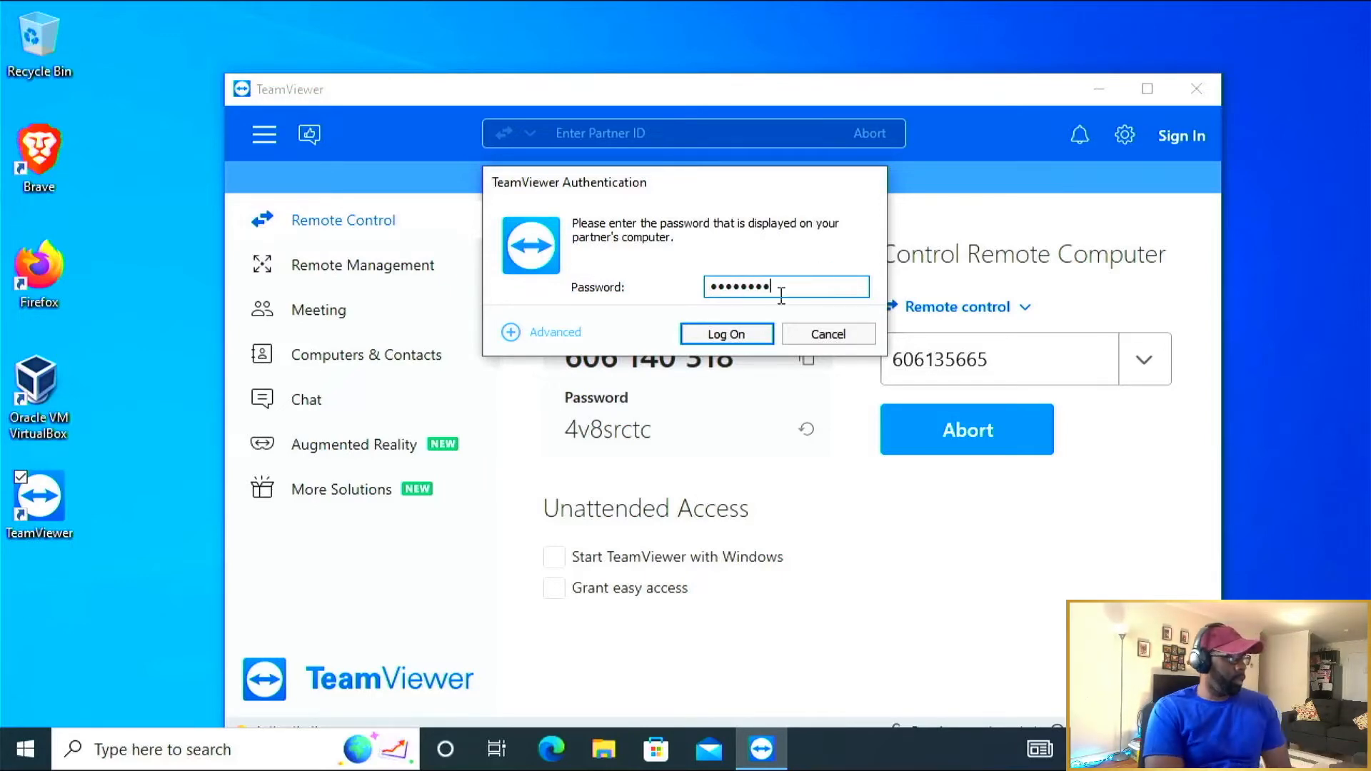
{"action": "left_click", "coordinate": [726, 334]}
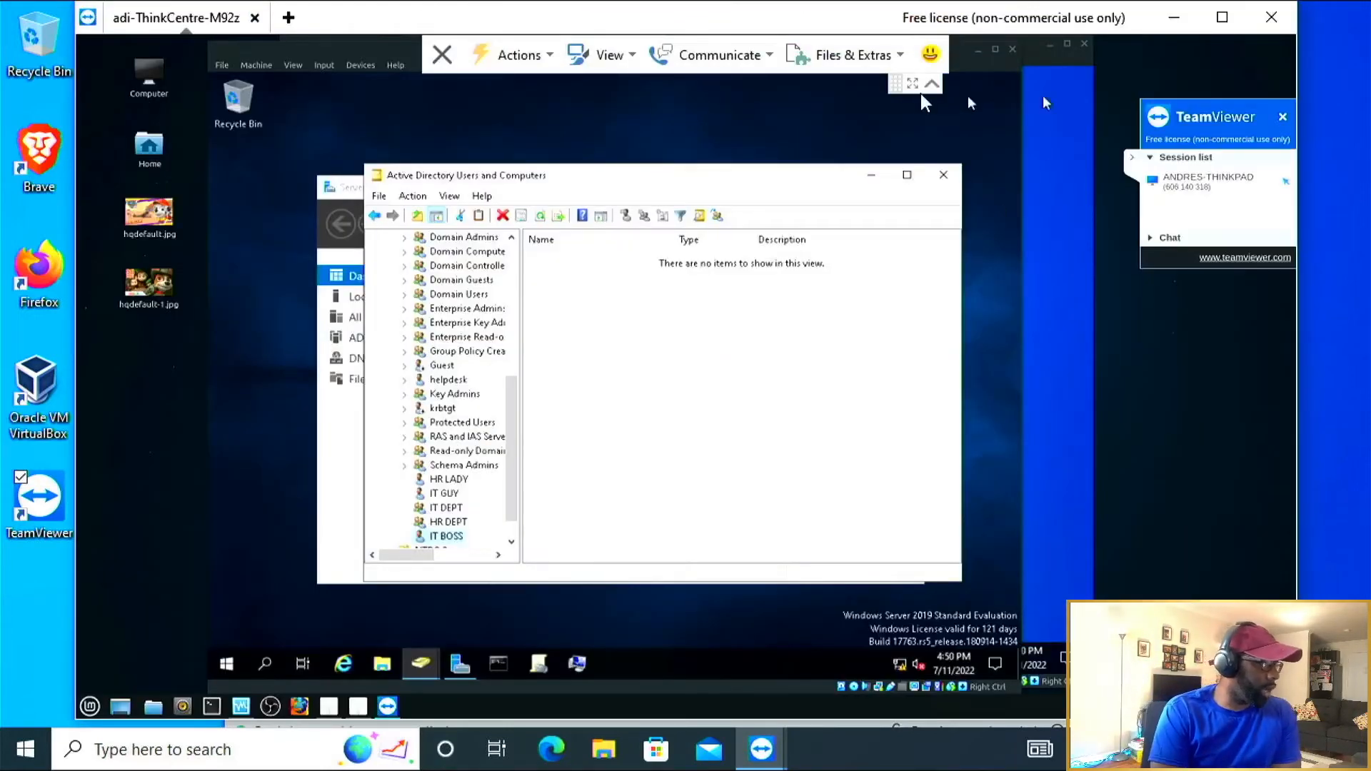
Step: Set the remote view to Optimize quality, try full screen, then return the session to a window
{"action": "left_click", "coordinate": [624, 60]}
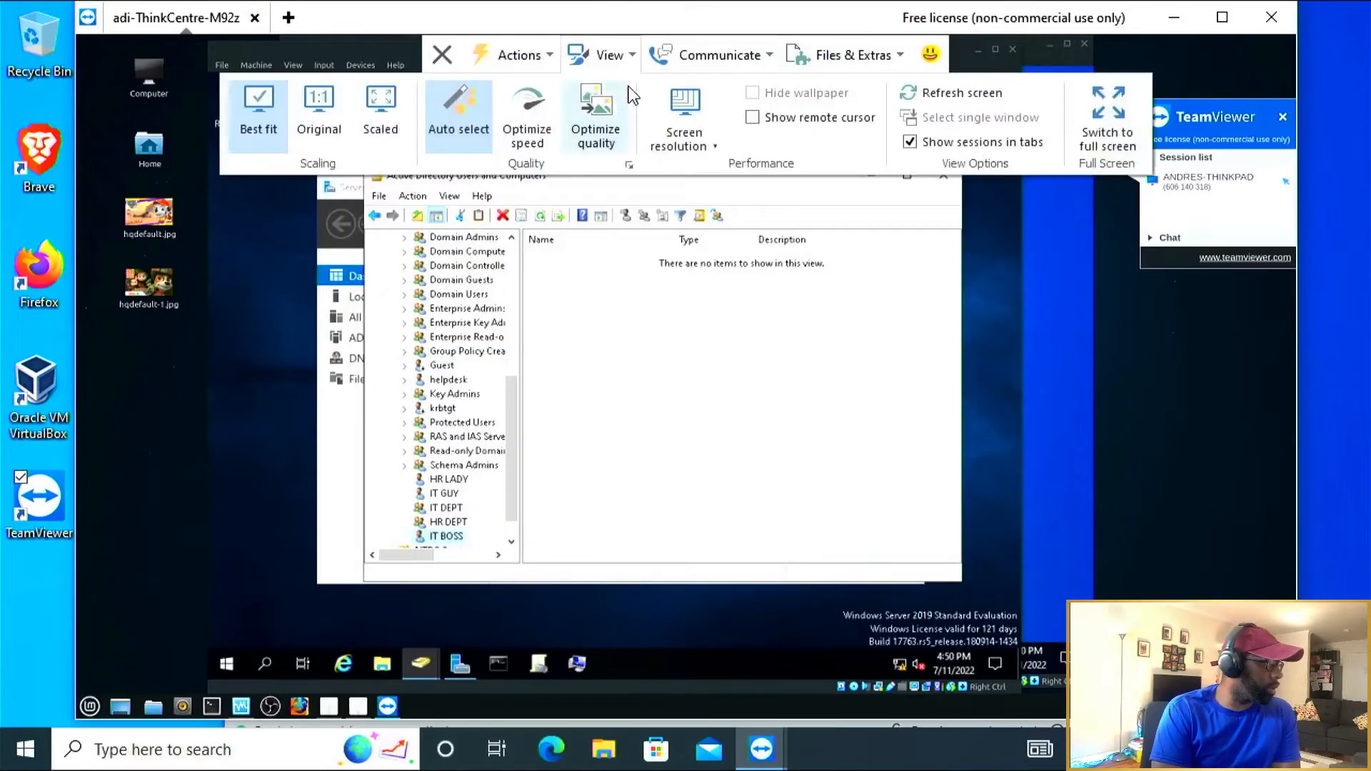
{"action": "left_click", "coordinate": [587, 114]}
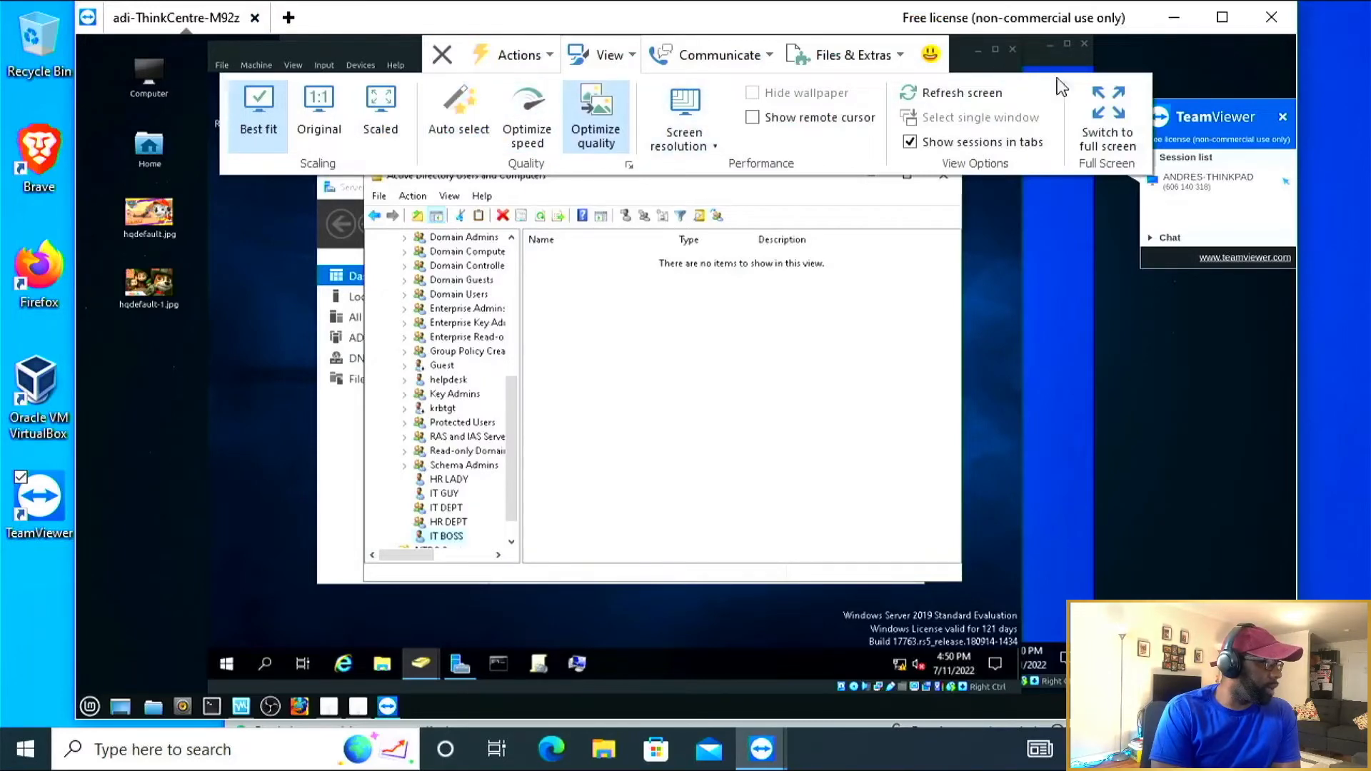
{"action": "left_click", "coordinate": [1110, 106]}
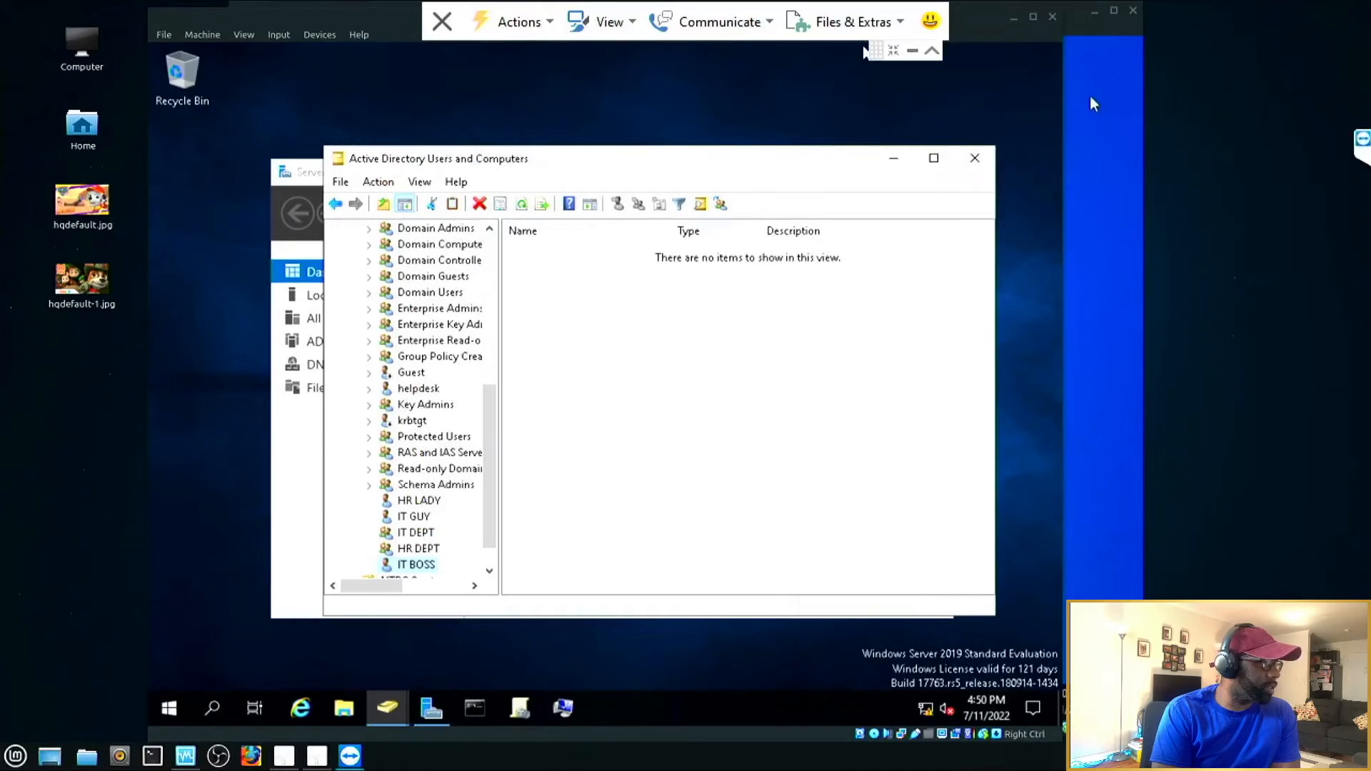
{"action": "left_click", "coordinate": [931, 51]}
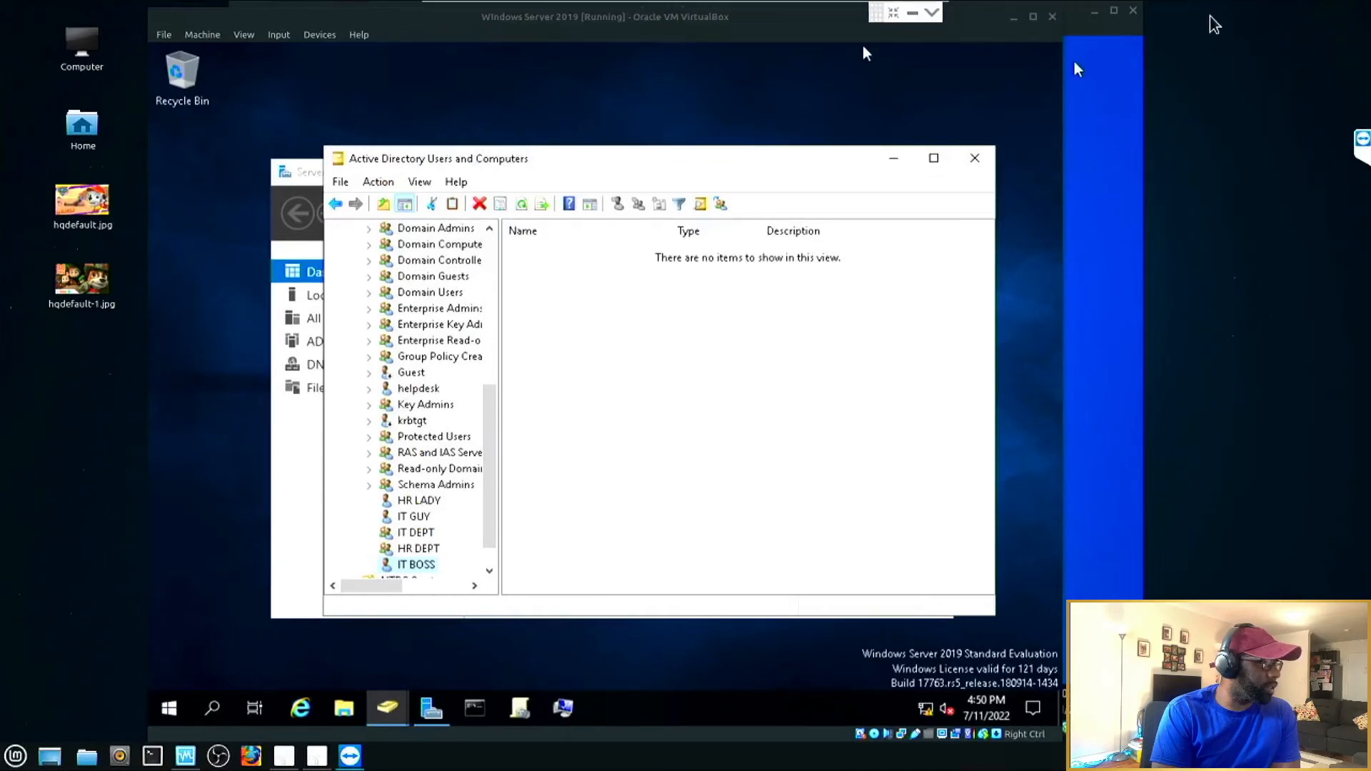
{"action": "left_click", "coordinate": [932, 12]}
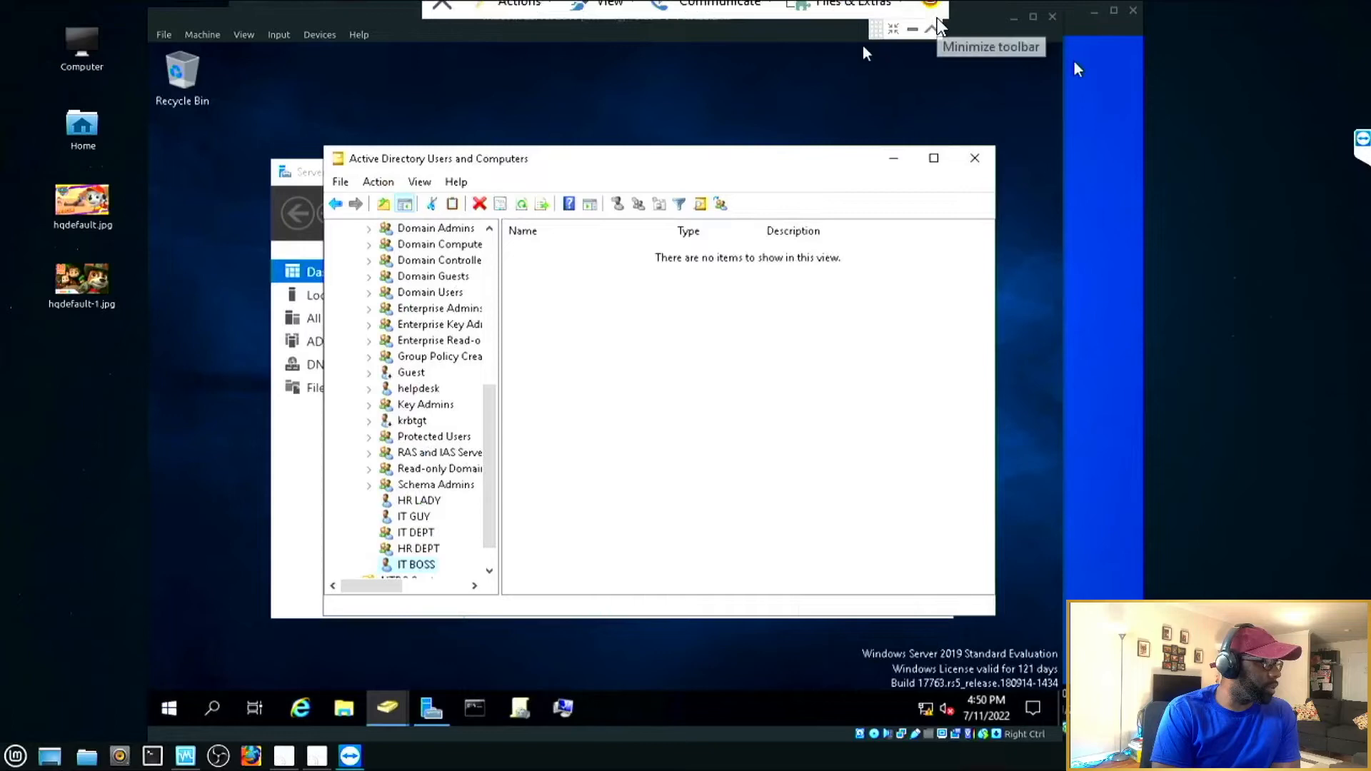
{"action": "left_click", "coordinate": [929, 58]}
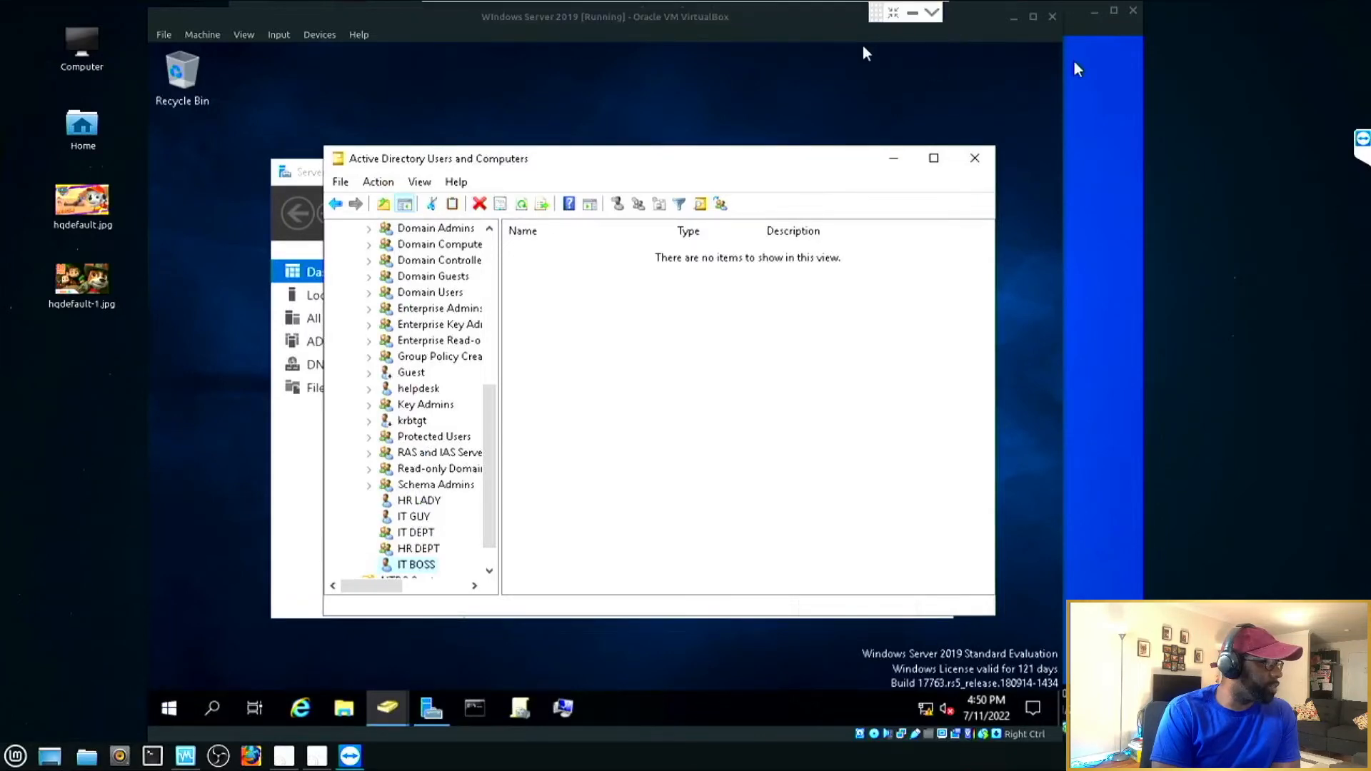
{"action": "left_click", "coordinate": [901, 17]}
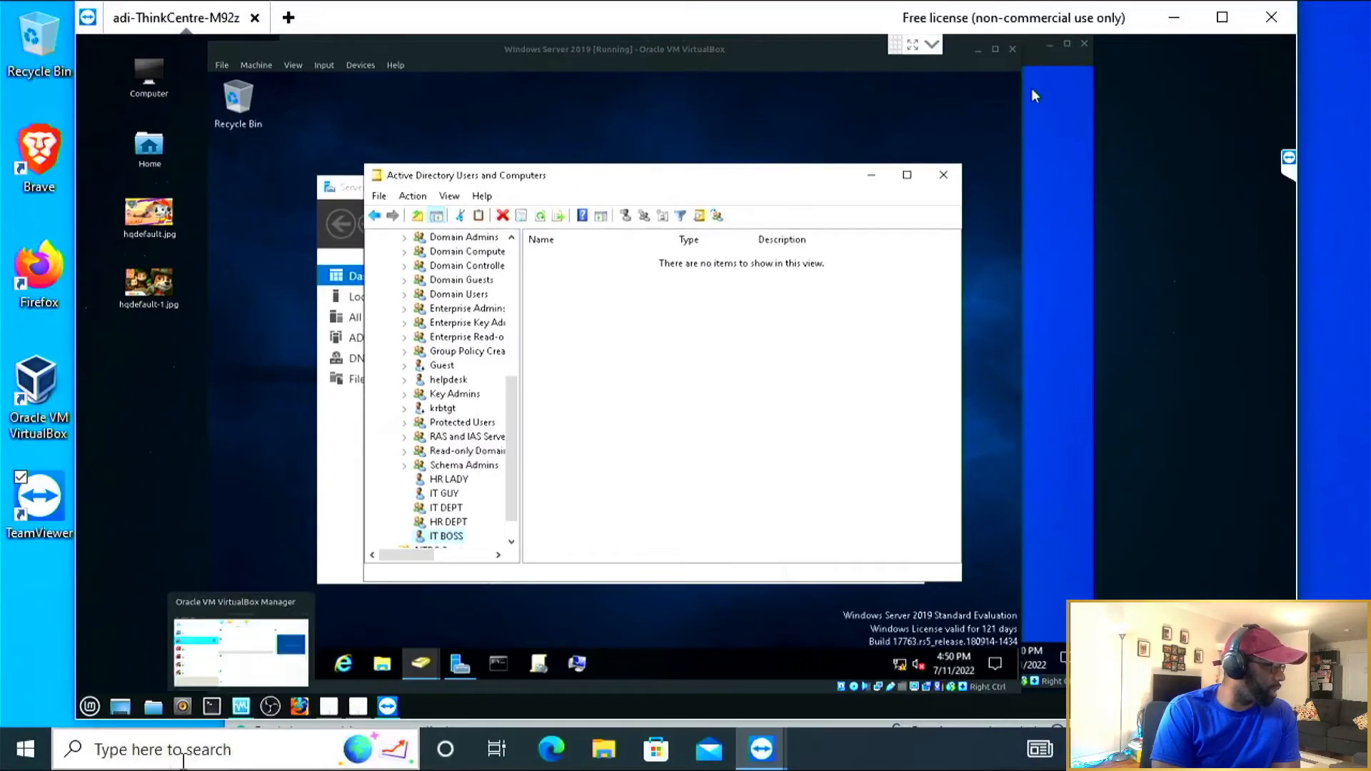
{"action": "left_click", "coordinate": [181, 761]}
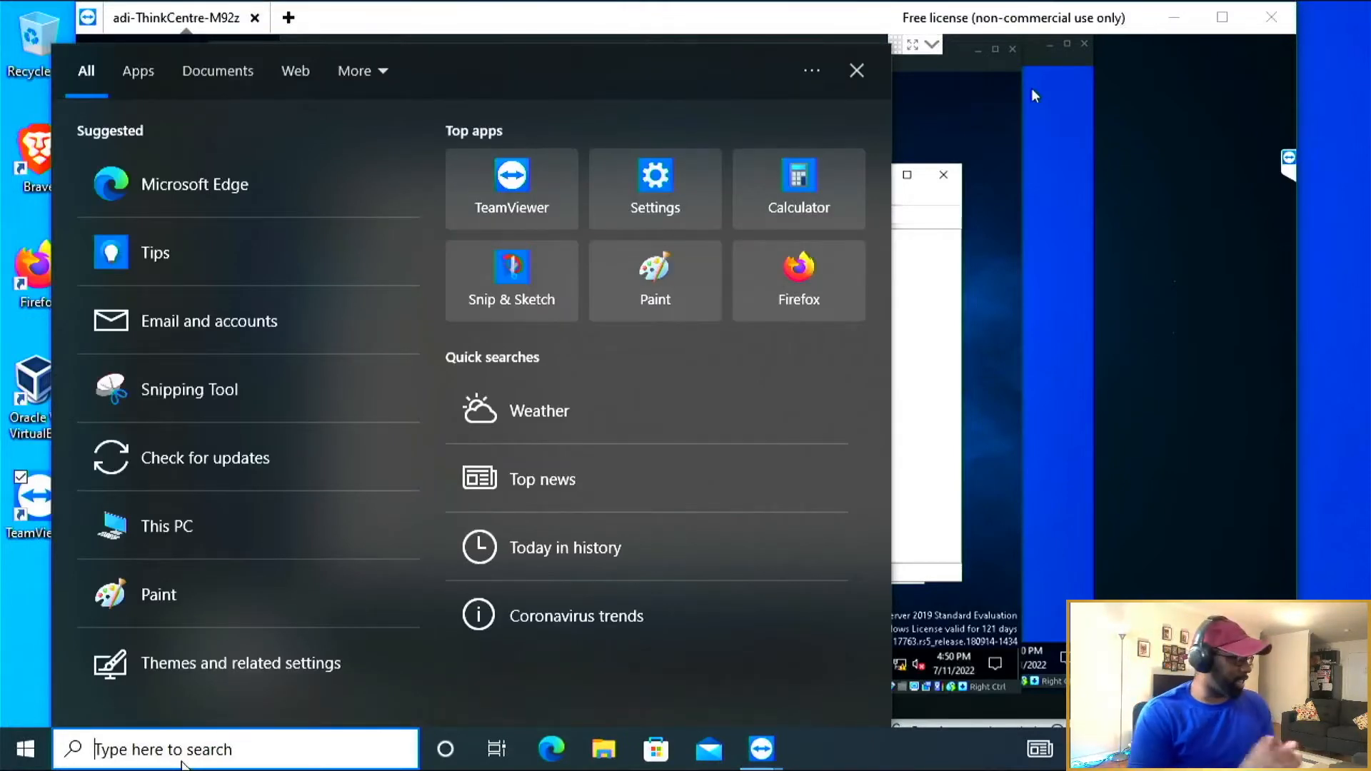
Step: Search 'add' to reach Optional features in the Add or remove programs settings
{"action": "type", "text": "ad"}
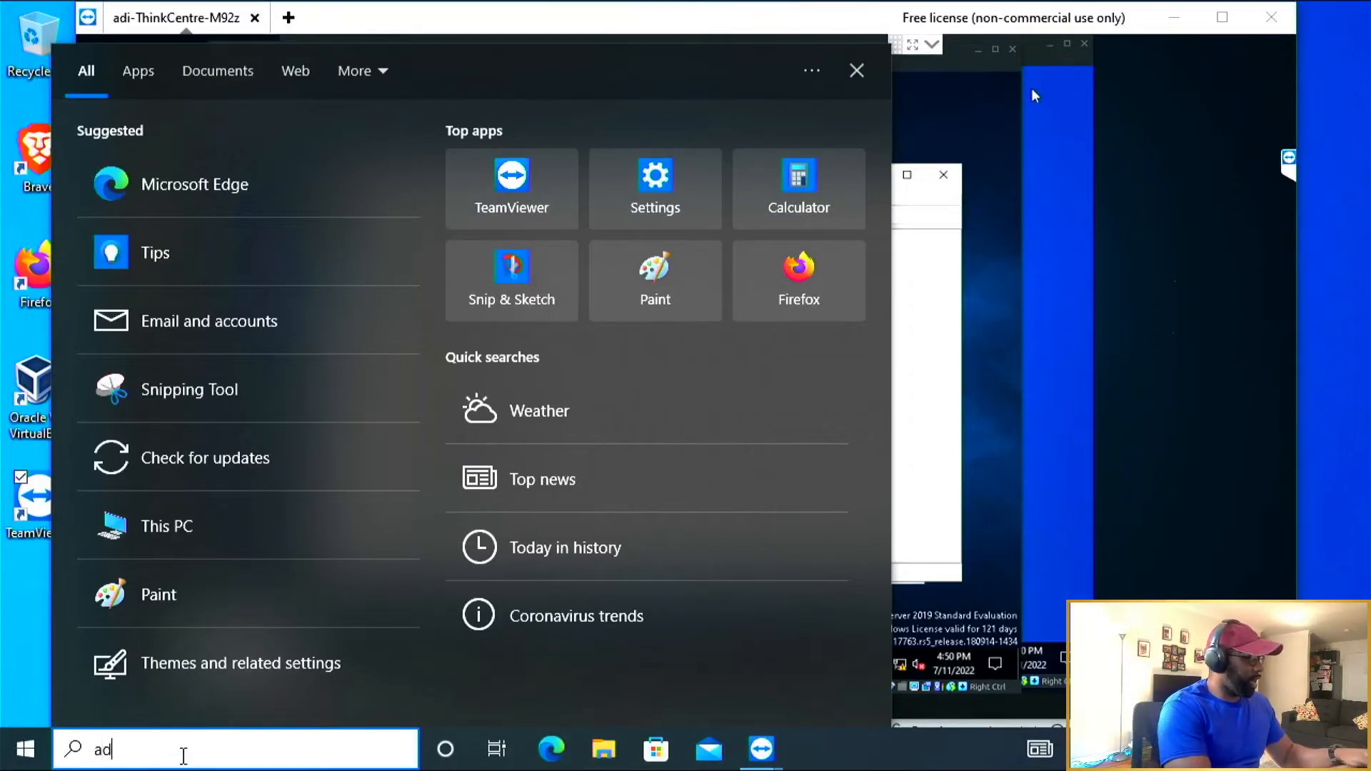
{"action": "type", "text": "d"}
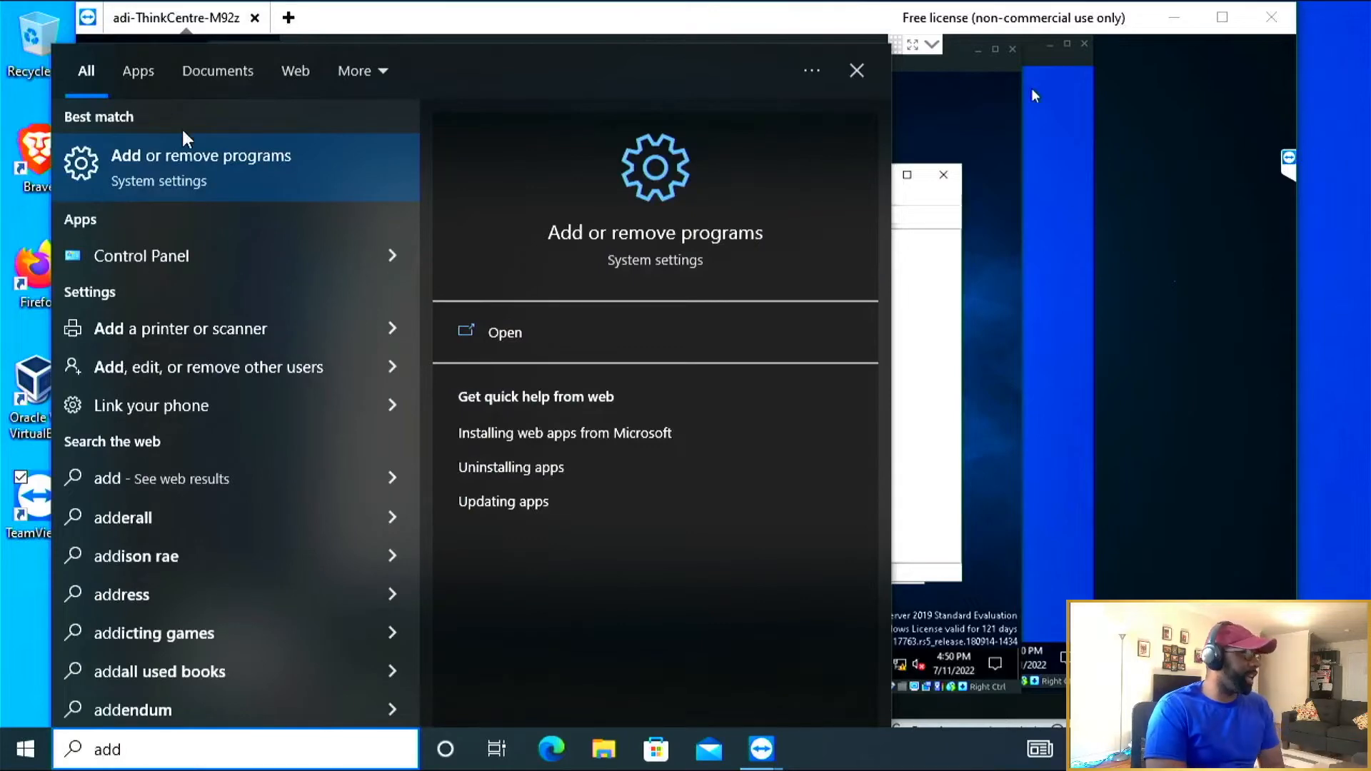
{"action": "left_click", "coordinate": [196, 158]}
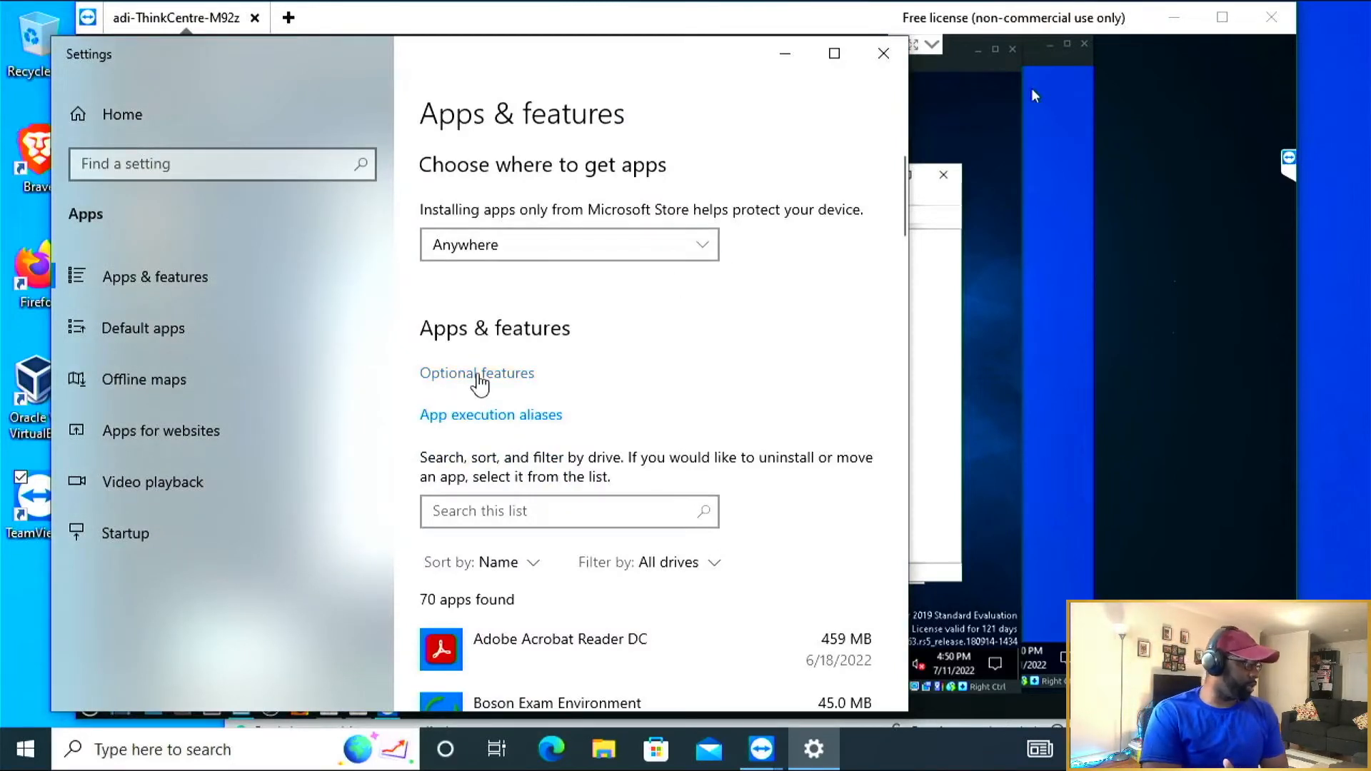
{"action": "left_click", "coordinate": [480, 373]}
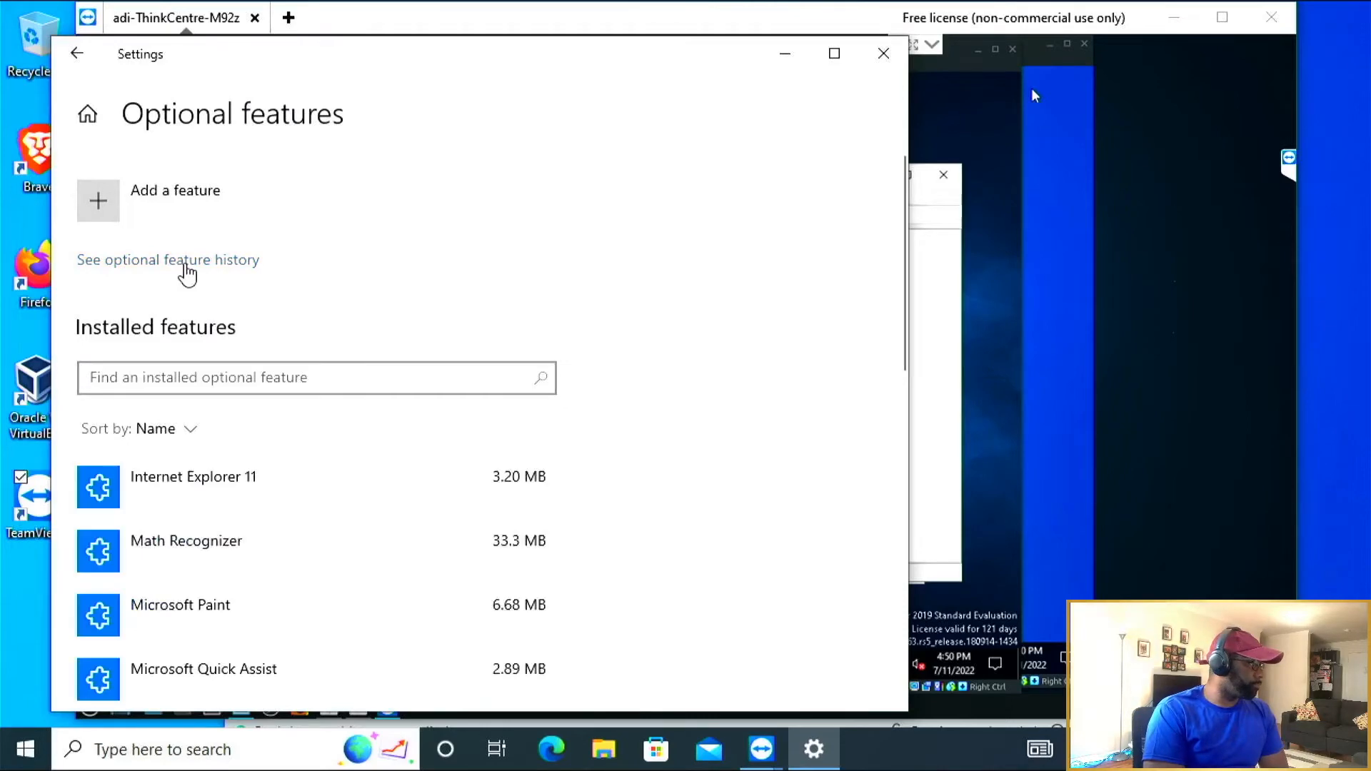
Step: Filter optional feature history by 'RSAT' and confirm only DNS Server Tools installed successfully
{"action": "left_click", "coordinate": [185, 261]}
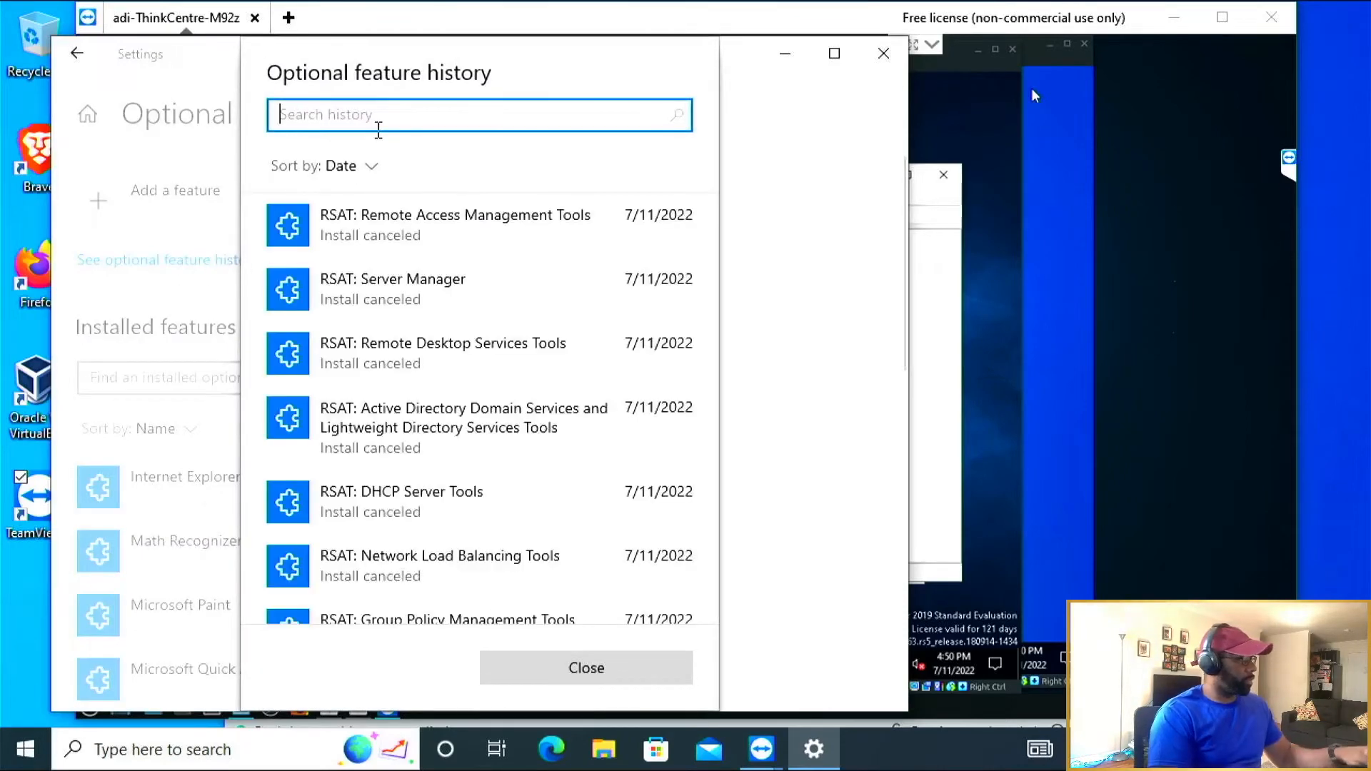
{"action": "type", "text": "RSAT"}
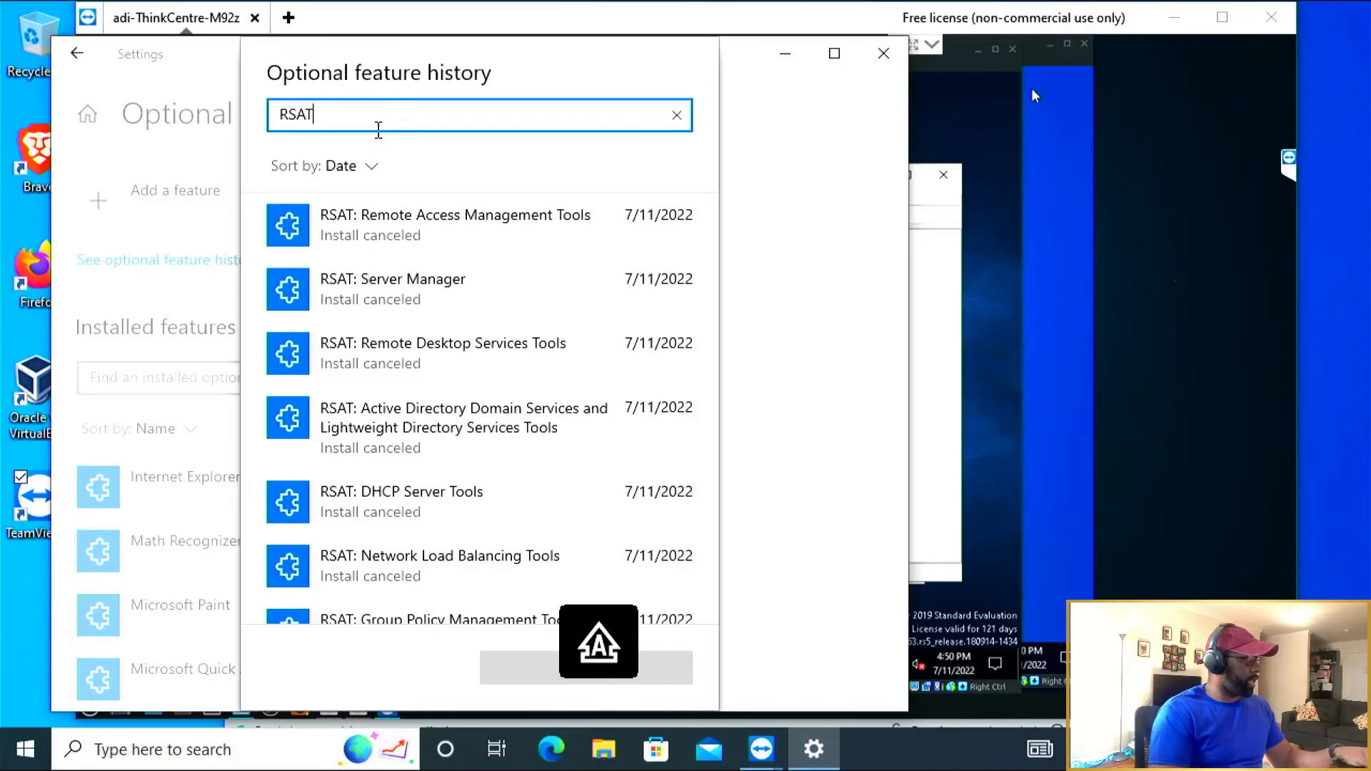
{"action": "left_click", "coordinate": [534, 217]}
{"action": "scroll", "coordinate": [579, 228], "scroll_direction": "down", "scroll_amount": 1}
{"action": "scroll", "coordinate": [499, 235], "scroll_direction": "up", "scroll_amount": 1}
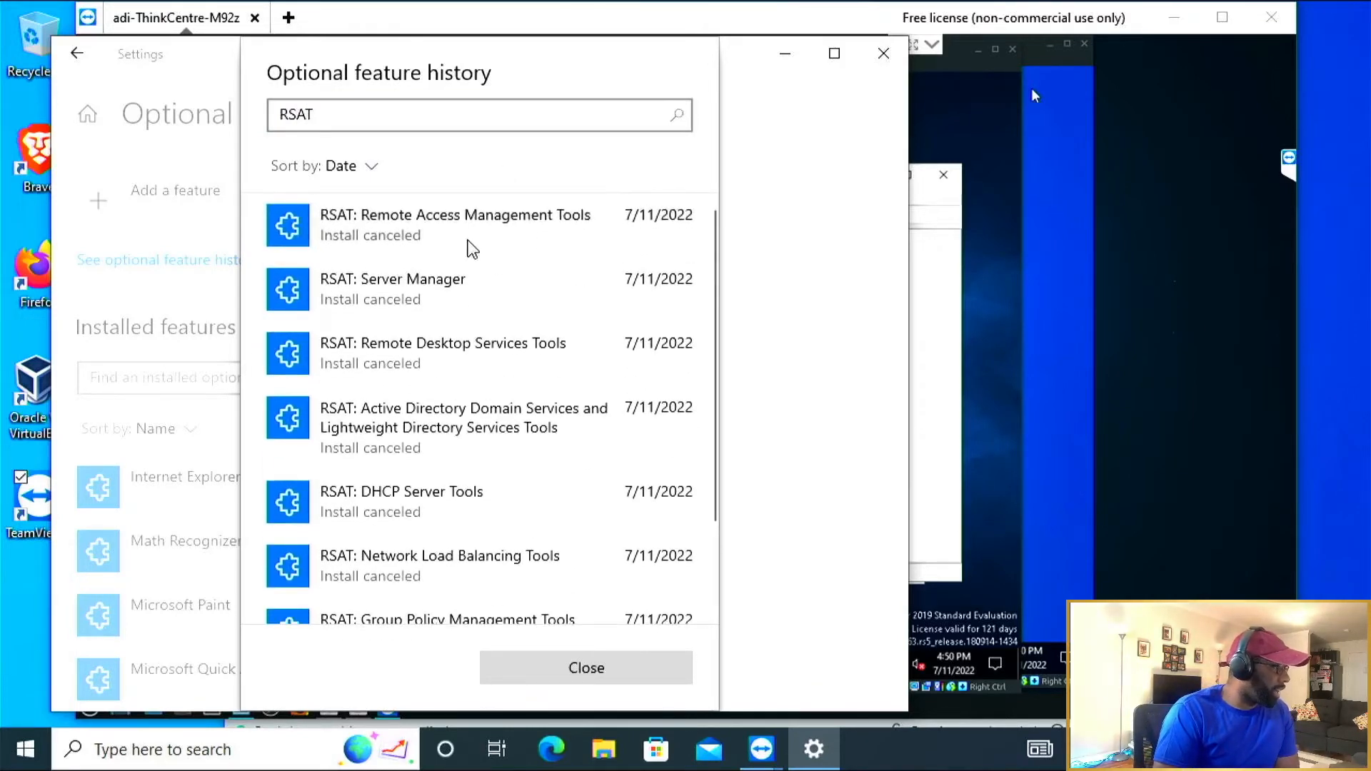
{"action": "scroll", "coordinate": [497, 250], "scroll_direction": "down", "scroll_amount": 1}
{"action": "scroll", "coordinate": [483, 245], "scroll_direction": "up", "scroll_amount": 1}
{"action": "scroll", "coordinate": [586, 579], "scroll_direction": "down", "scroll_amount": 1}
{"action": "scroll", "coordinate": [584, 578], "scroll_direction": "down", "scroll_amount": 1}
{"action": "scroll", "coordinate": [581, 576], "scroll_direction": "up", "scroll_amount": 1}
{"action": "scroll", "coordinate": [580, 577], "scroll_direction": "down", "scroll_amount": 1}
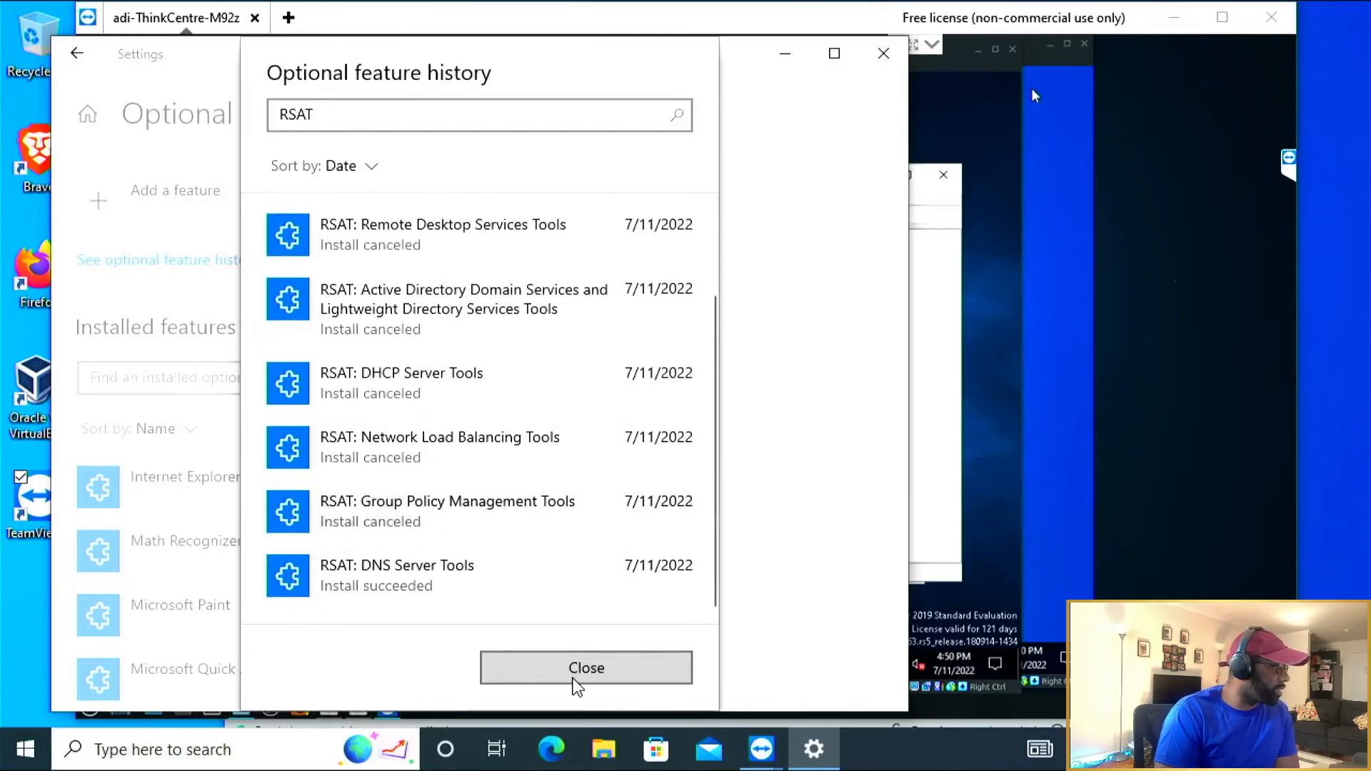
{"action": "left_click", "coordinate": [576, 686]}
{"action": "scroll", "coordinate": [528, 546], "scroll_direction": "down", "scroll_amount": 10}
{"action": "scroll", "coordinate": [521, 545], "scroll_direction": "up", "scroll_amount": 10}
{"action": "left_click", "coordinate": [244, 371]}
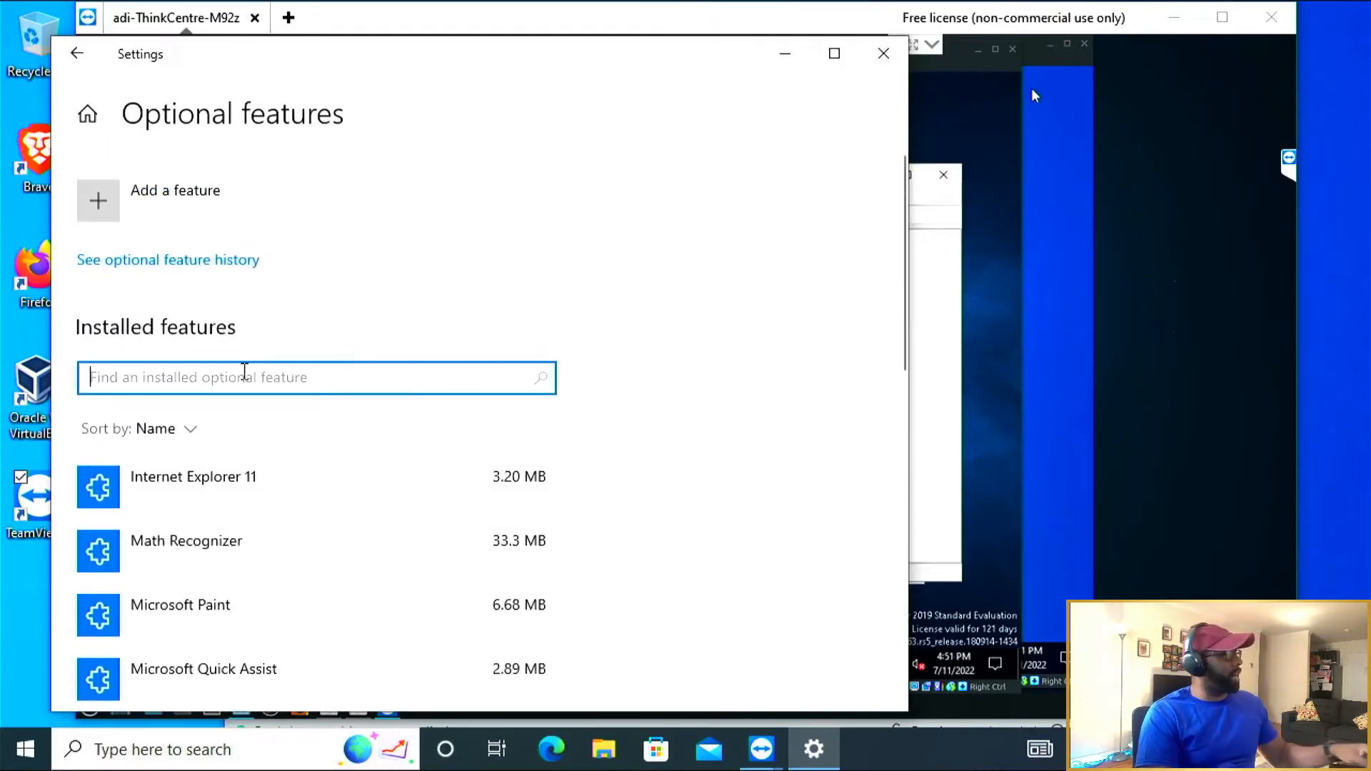
Step: In Add an optional feature, search 'rSAT' and tick AD DS and DHCP Server Tools
{"action": "type", "text": "rs"}
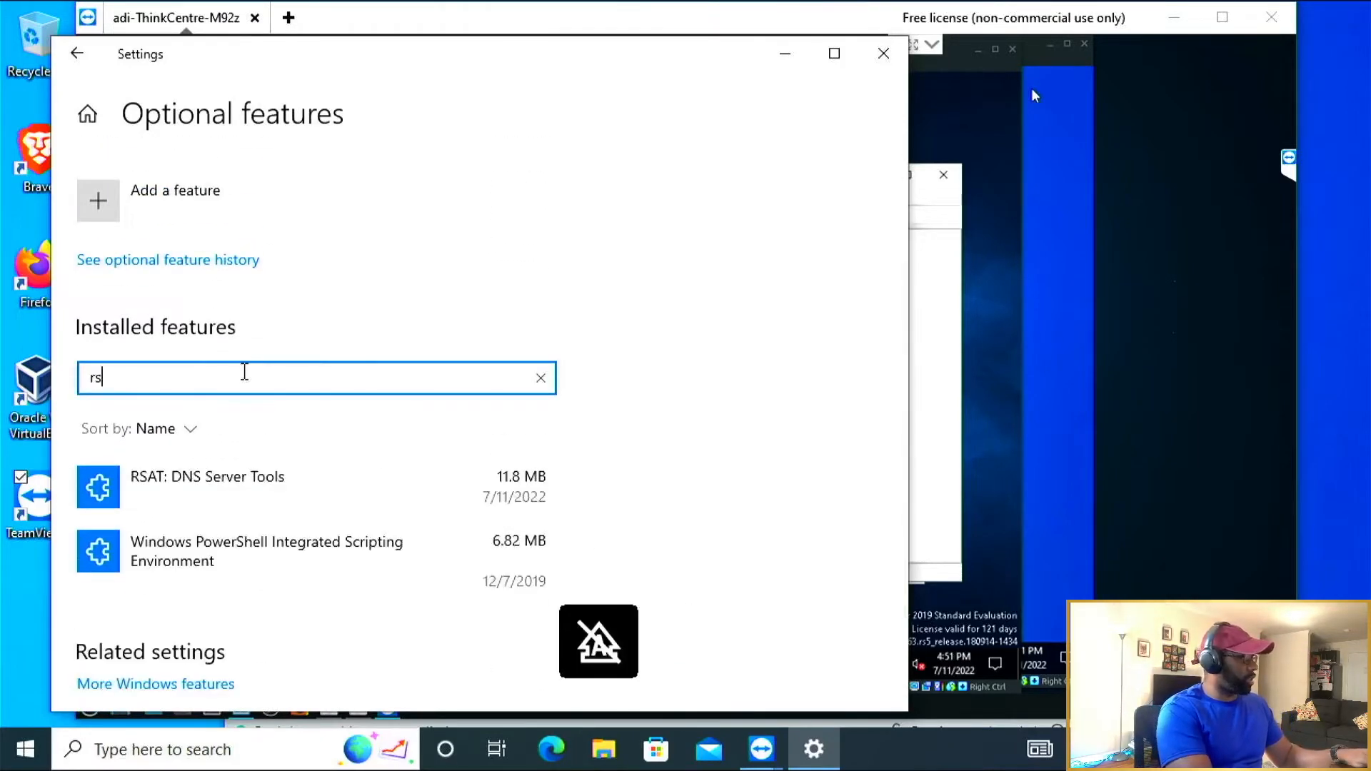
{"action": "key", "text": "BackSpace"}
{"action": "key", "text": "BackSpace"}
{"action": "type", "text": "a"}
{"action": "key", "text": "BackSpace"}
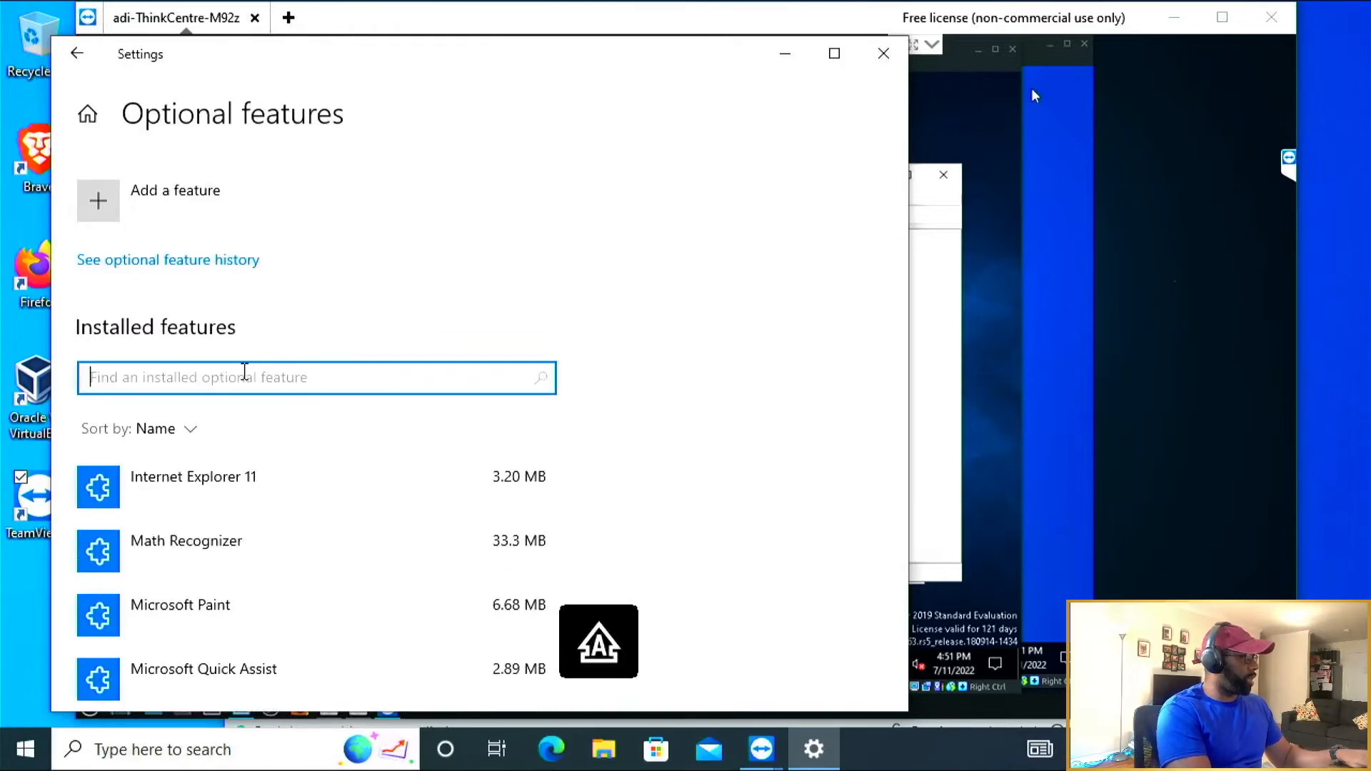
{"action": "left_click", "coordinate": [104, 218]}
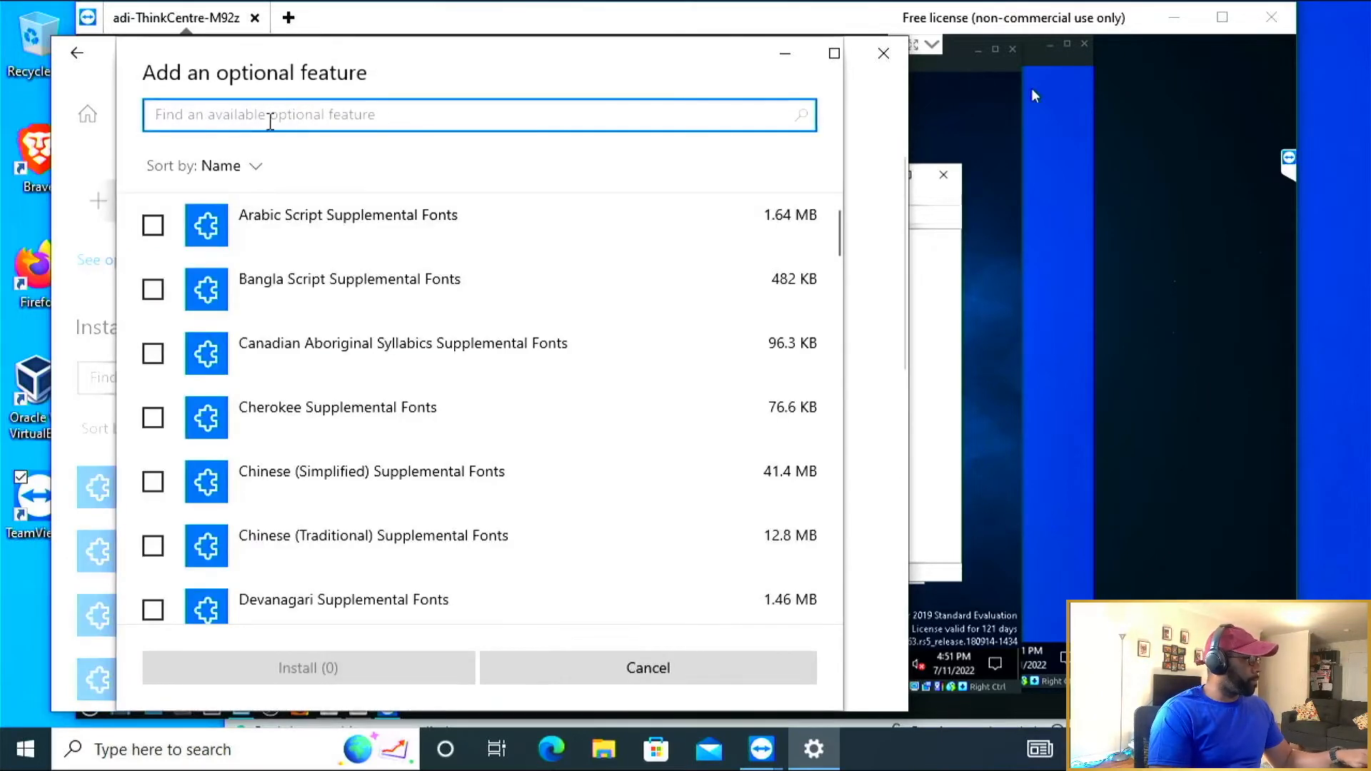
{"action": "type", "text": "r"}
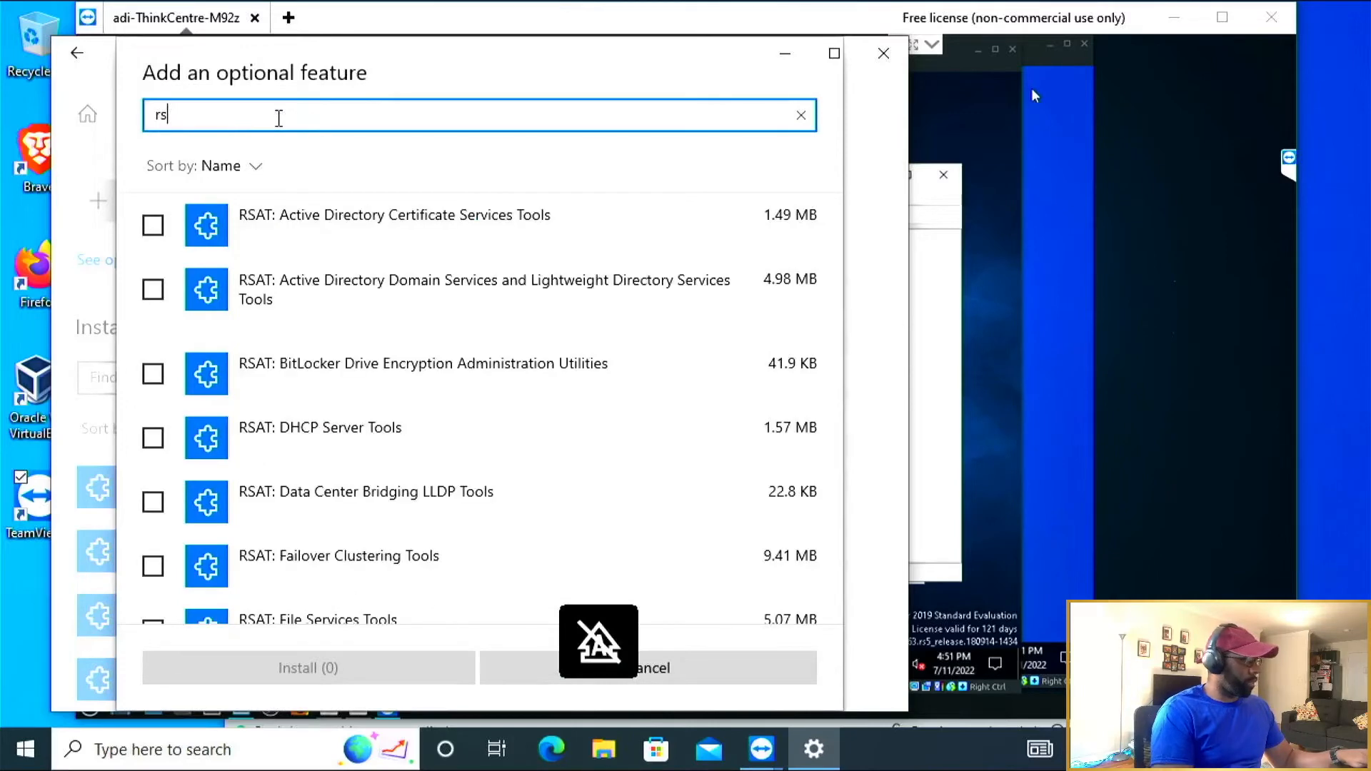
{"action": "type", "text": "SAT"}
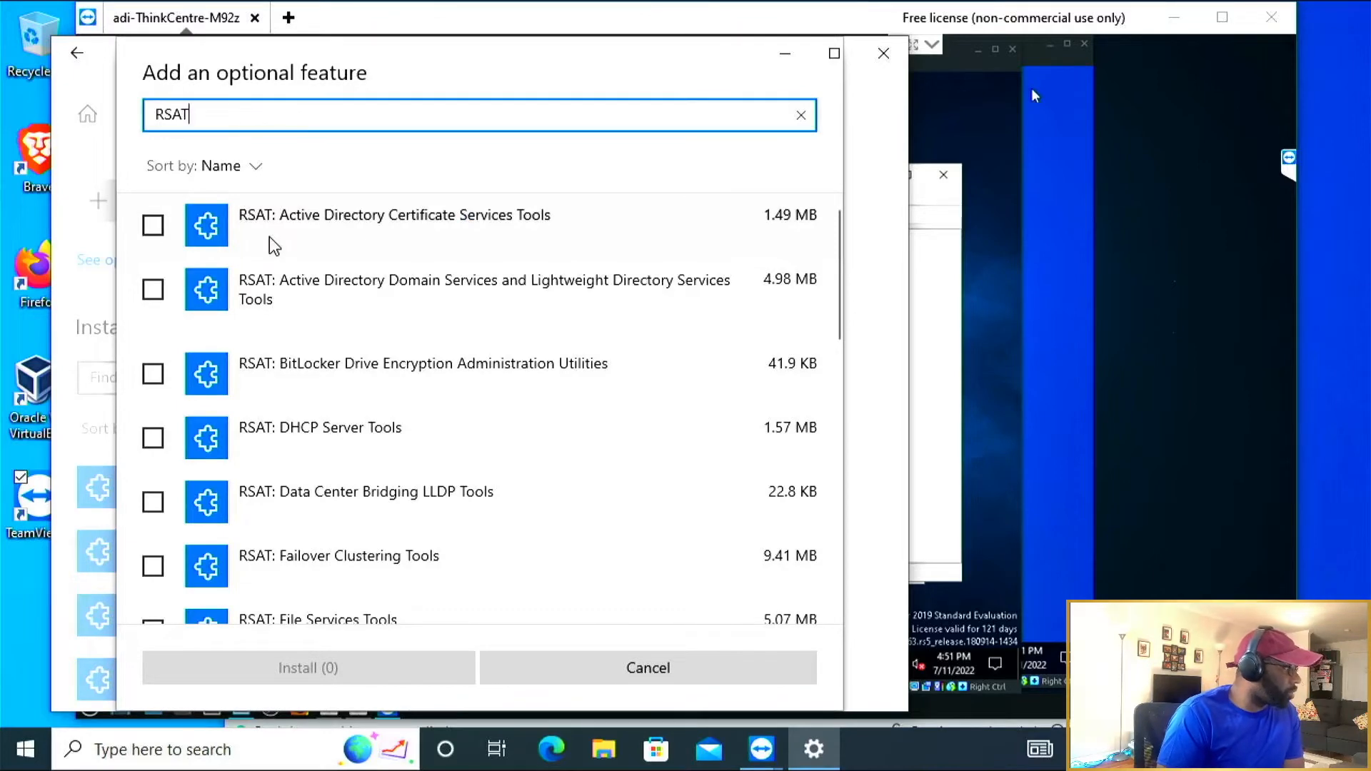
{"action": "left_click", "coordinate": [280, 279]}
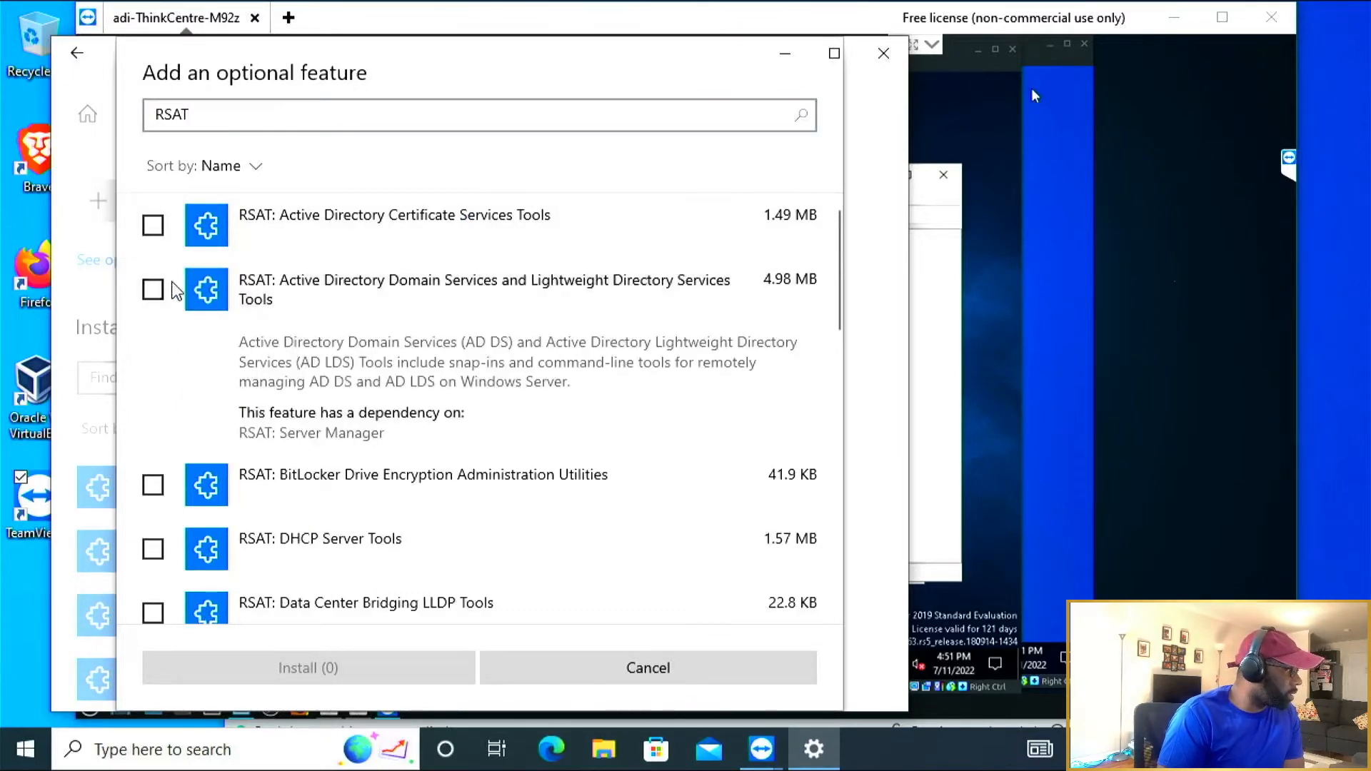
{"action": "left_click", "coordinate": [152, 289]}
{"action": "scroll", "coordinate": [214, 357], "scroll_direction": "down", "scroll_amount": 4}
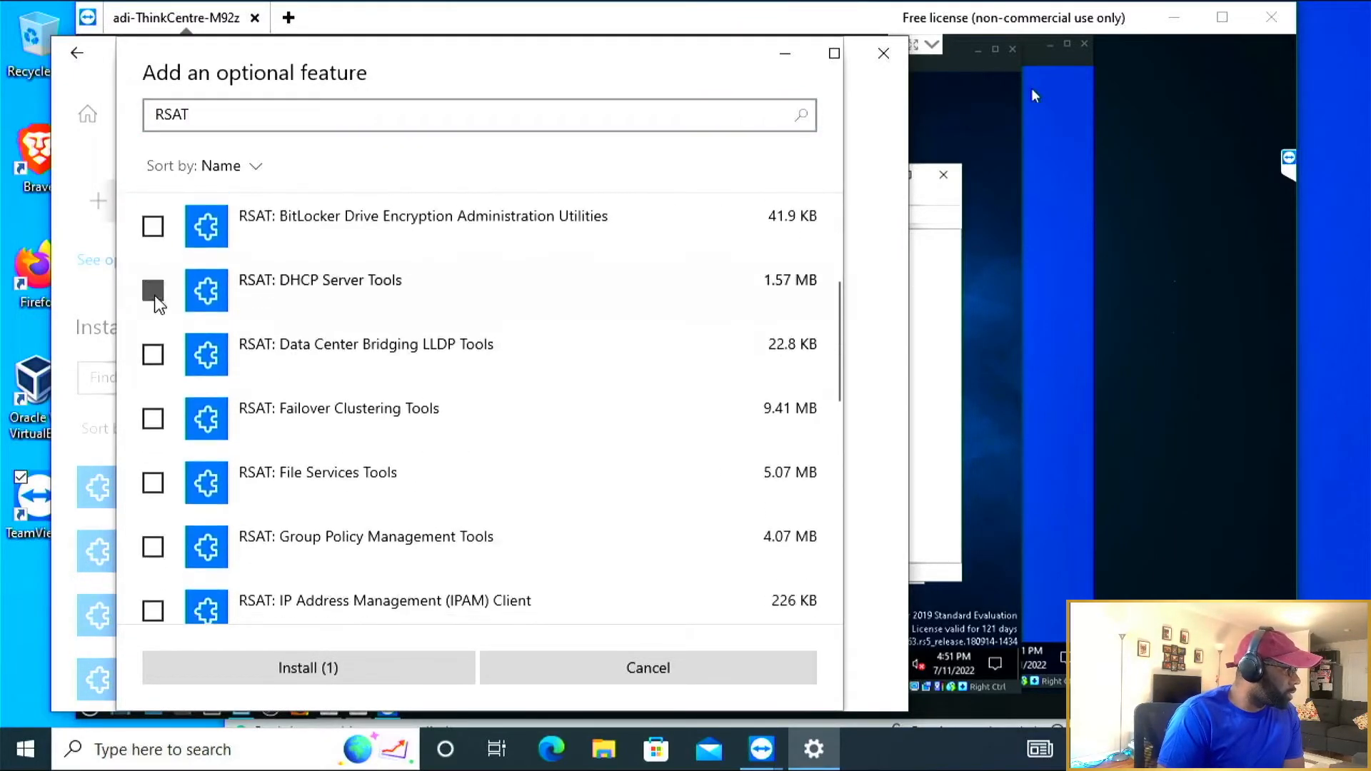
{"action": "left_click", "coordinate": [152, 280]}
Step: Tick Network Controller, NLB, Remote Access, Remote Desktop, Server Manager, Storage Migration and WSUS tools, then install nine
{"action": "scroll", "coordinate": [182, 332], "scroll_direction": "down", "scroll_amount": 1}
{"action": "scroll", "coordinate": [182, 332], "scroll_direction": "down", "scroll_amount": 4}
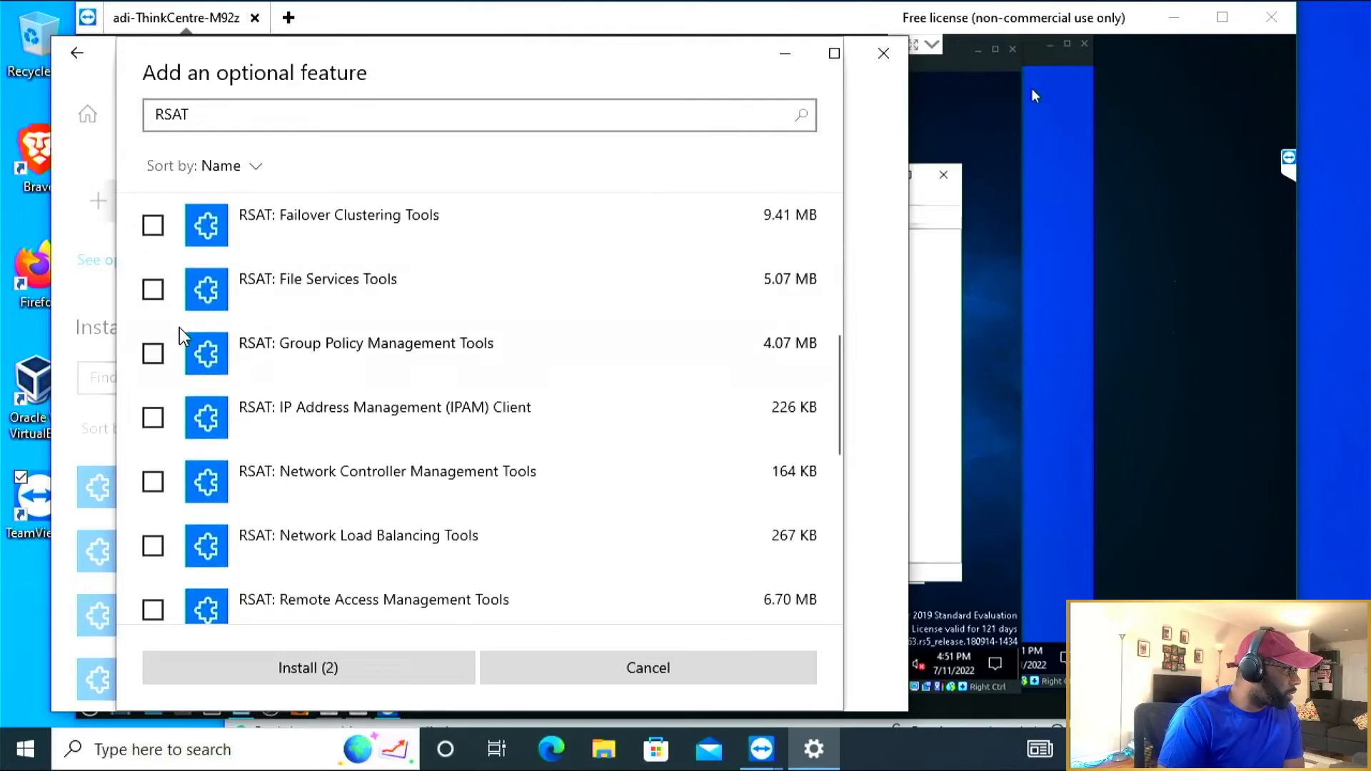
{"action": "left_click", "coordinate": [153, 353]}
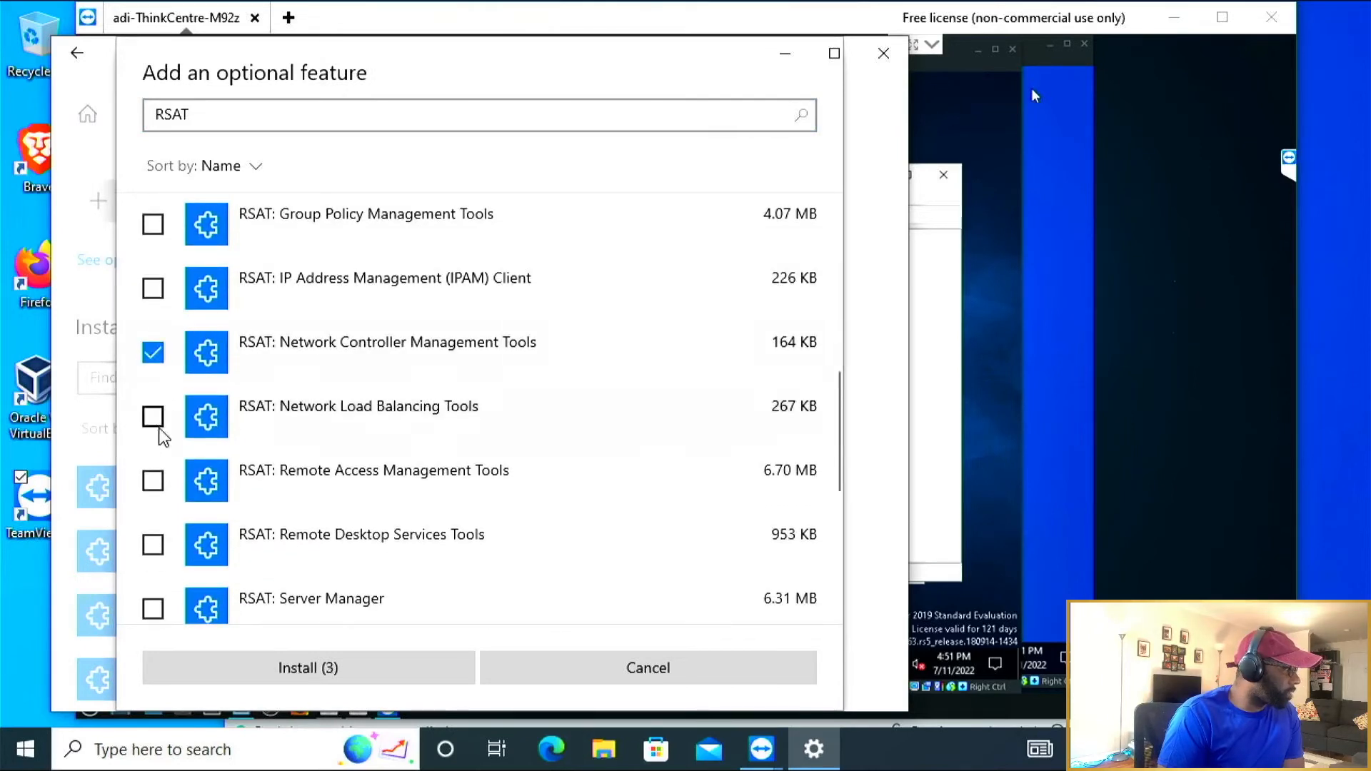
{"action": "left_click", "coordinate": [153, 416]}
{"action": "left_click", "coordinate": [153, 481]}
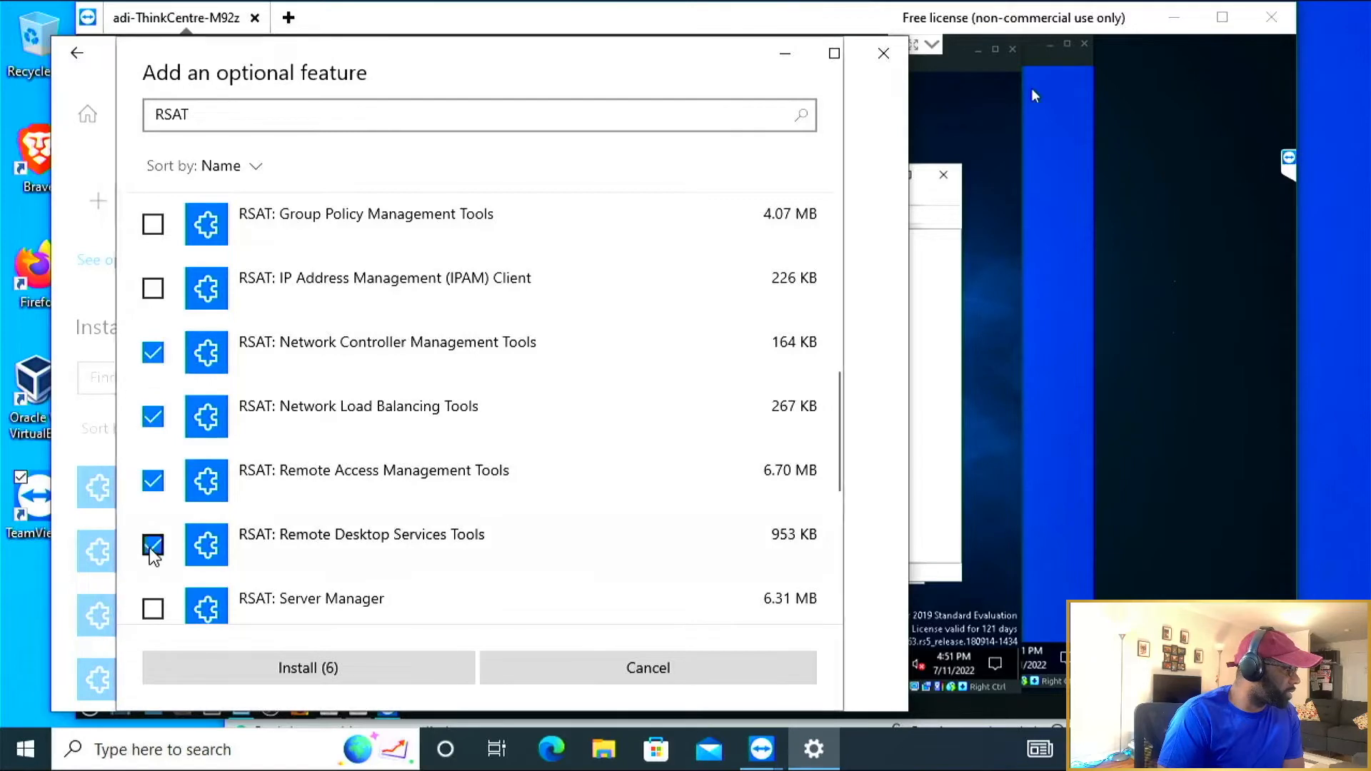
{"action": "left_click", "coordinate": [153, 545]}
{"action": "scroll", "coordinate": [155, 549], "scroll_direction": "down", "scroll_amount": 1}
{"action": "left_click", "coordinate": [153, 546]}
{"action": "scroll", "coordinate": [158, 546], "scroll_direction": "down", "scroll_amount": 5}
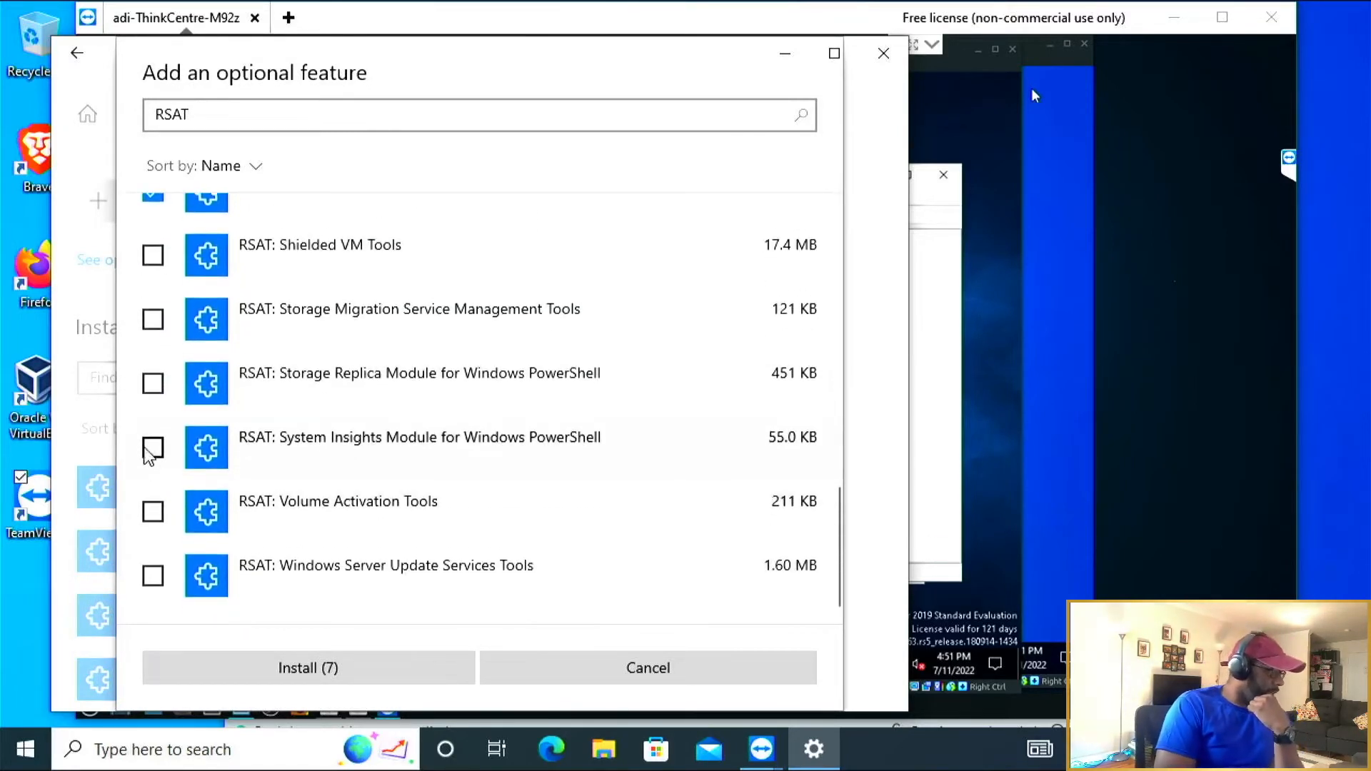
{"action": "left_click", "coordinate": [153, 321]}
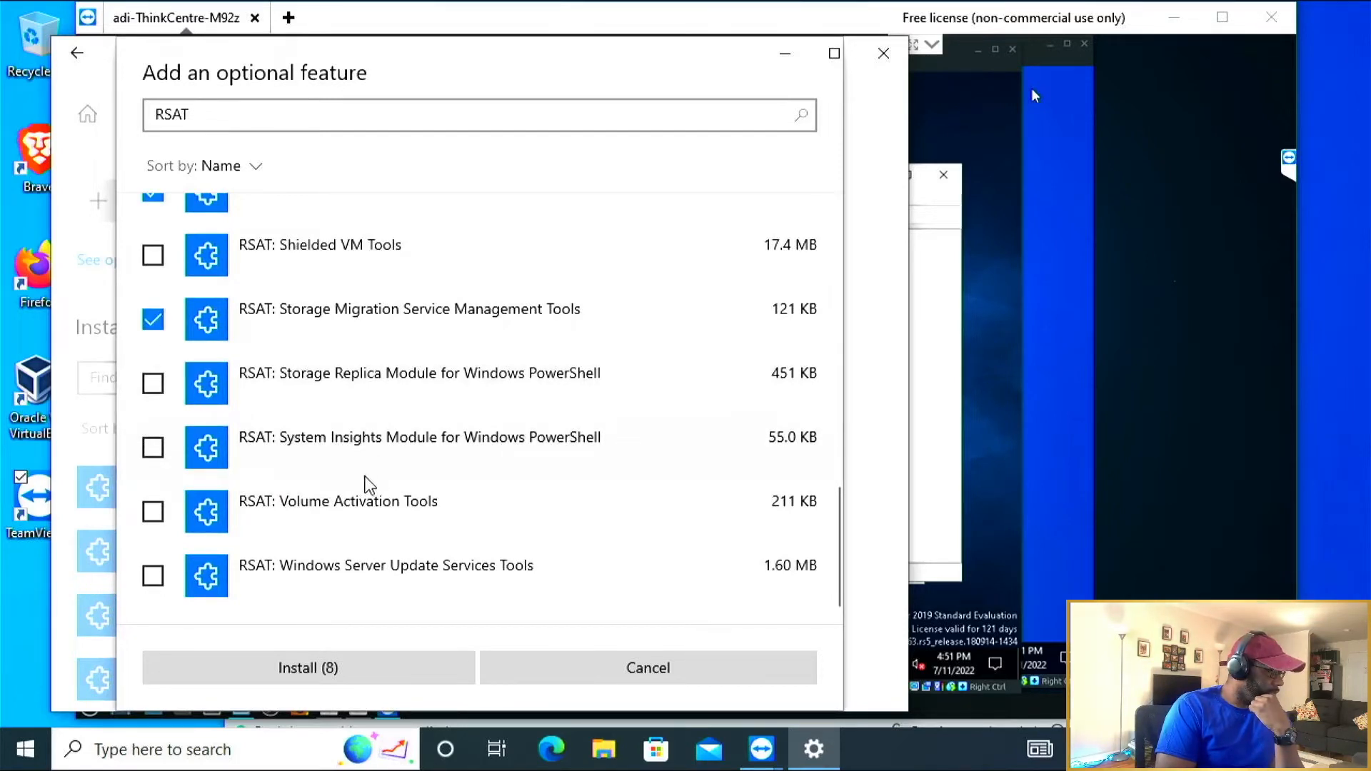
{"action": "left_click", "coordinate": [153, 574]}
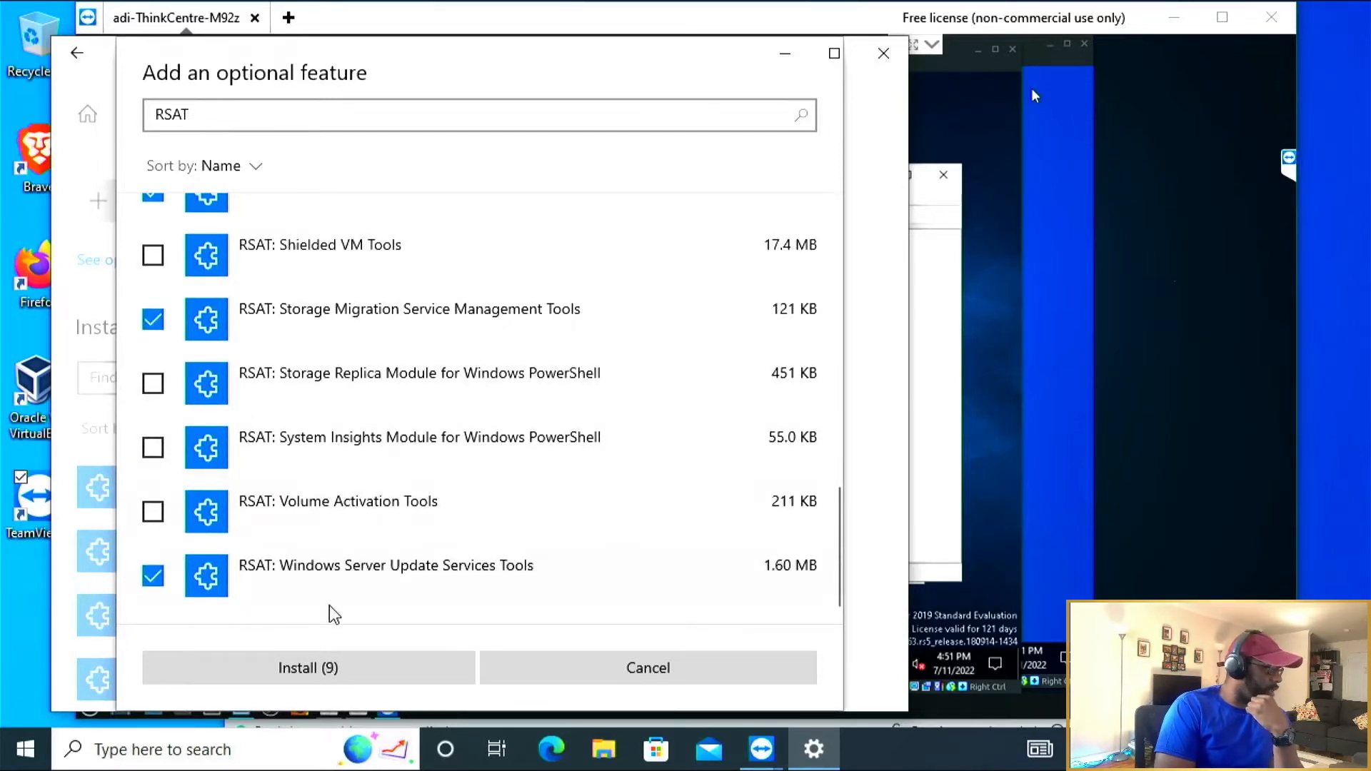
{"action": "left_click", "coordinate": [339, 667]}
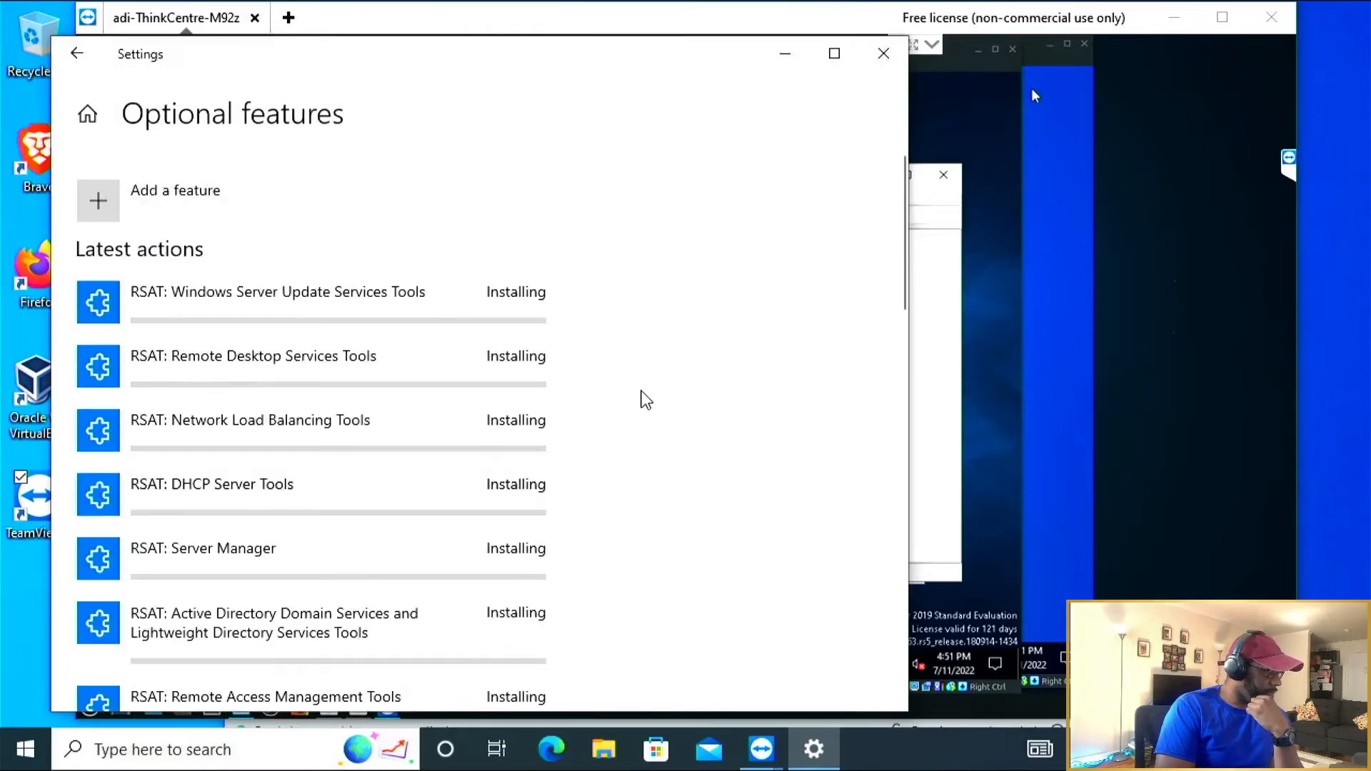
Step: Check the RSAT install progress on Optional features, then minimize the Settings window
{"action": "scroll", "coordinate": [645, 400], "scroll_direction": "down", "scroll_amount": 2}
{"action": "scroll", "coordinate": [646, 402], "scroll_direction": "up", "scroll_amount": 1}
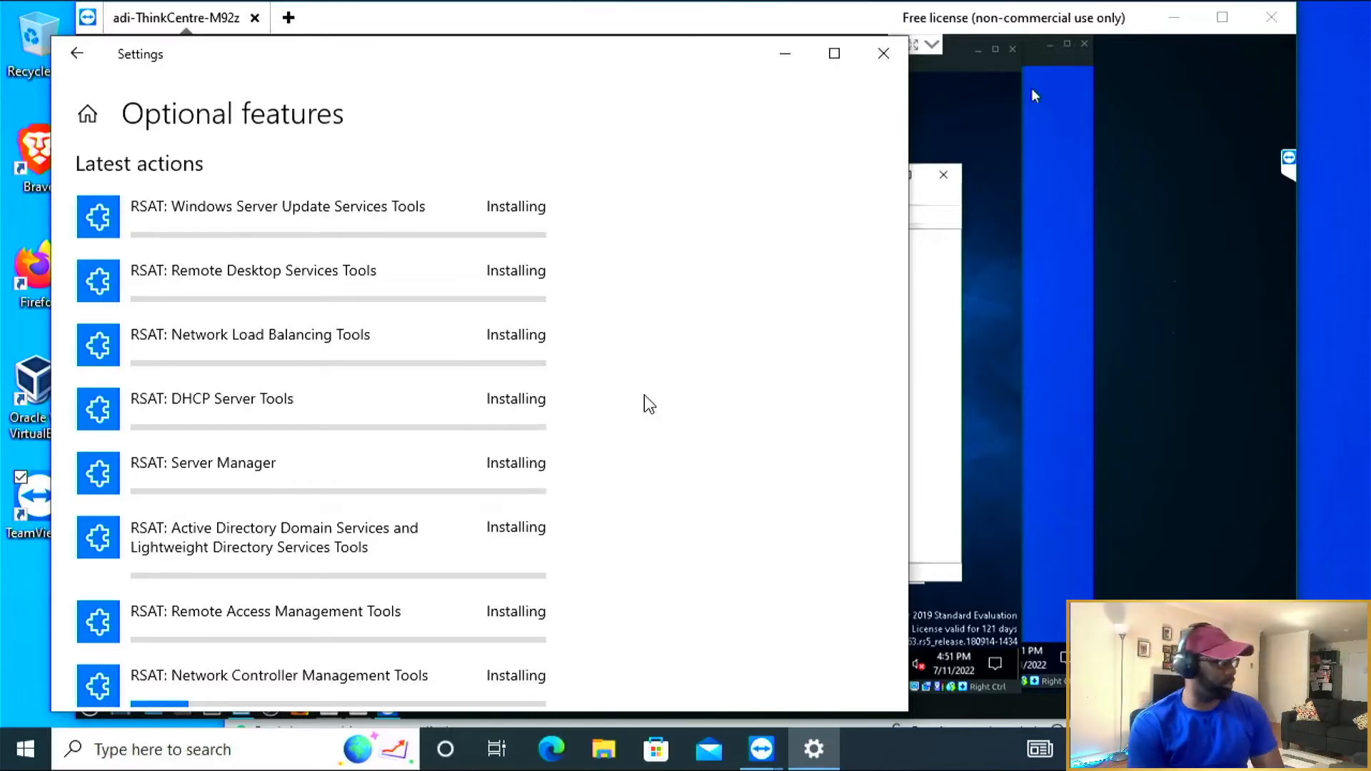
{"action": "scroll", "coordinate": [633, 443], "scroll_direction": "down", "scroll_amount": 2}
{"action": "scroll", "coordinate": [633, 464], "scroll_direction": "up", "scroll_amount": 3}
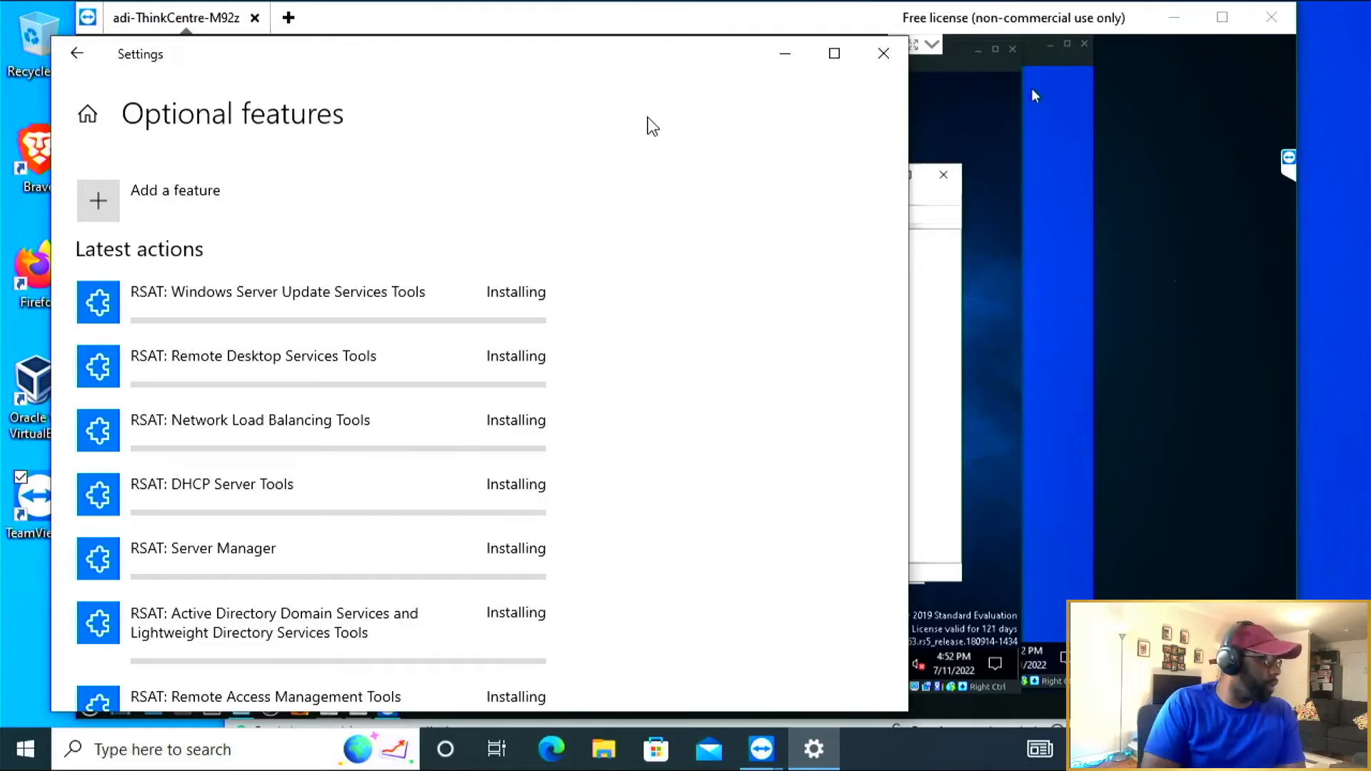
{"action": "scroll", "coordinate": [673, 538], "scroll_direction": "down", "scroll_amount": 3}
{"action": "scroll", "coordinate": [568, 484], "scroll_direction": "down", "scroll_amount": 1}
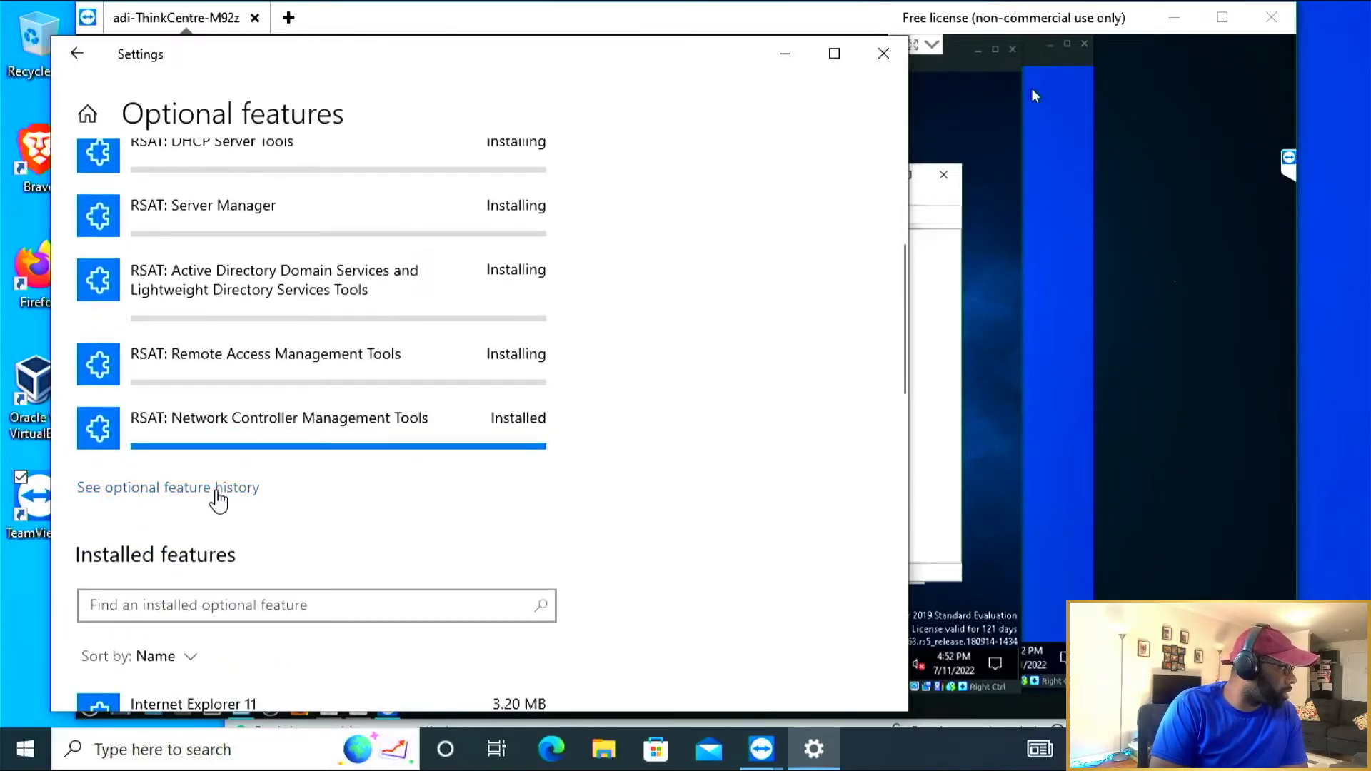
{"action": "scroll", "coordinate": [662, 520], "scroll_direction": "up", "scroll_amount": 4}
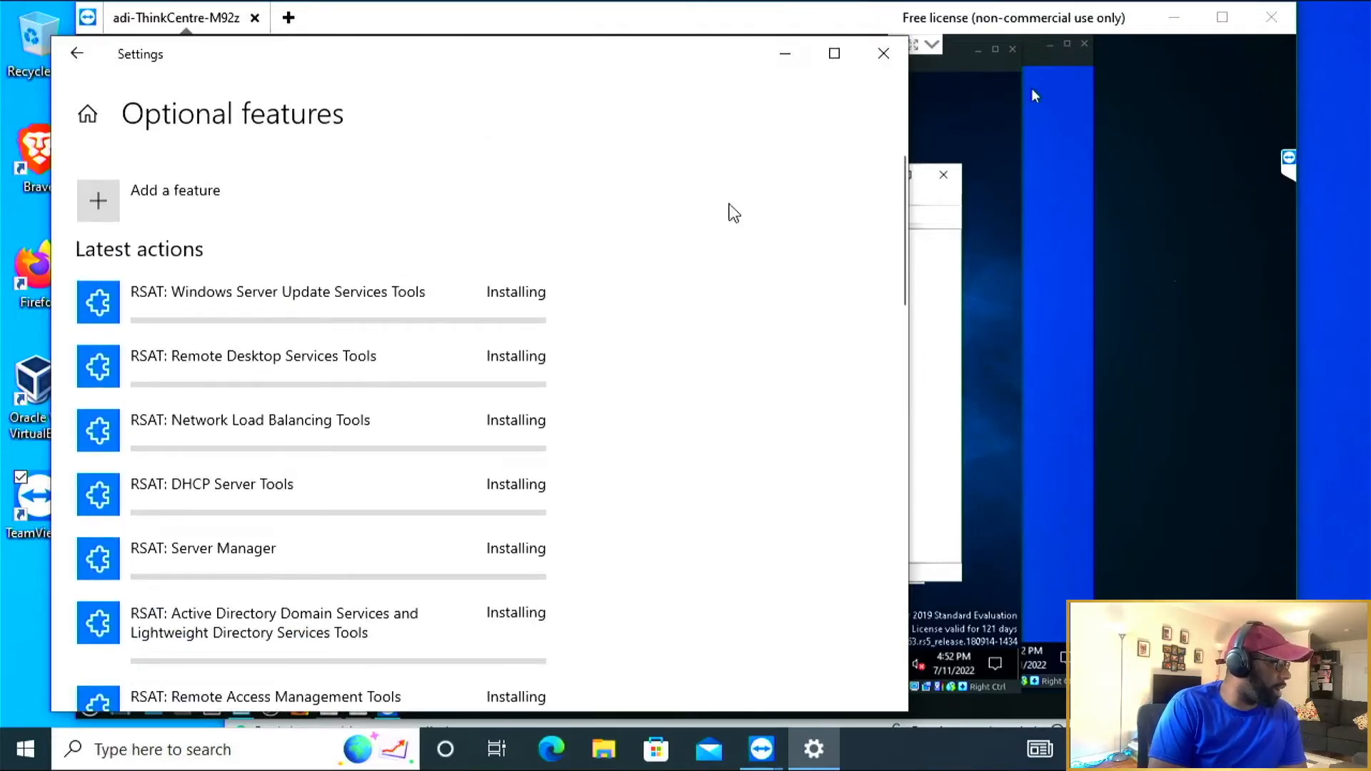
{"action": "scroll", "coordinate": [725, 222], "scroll_direction": "down", "scroll_amount": 2}
{"action": "scroll", "coordinate": [727, 228], "scroll_direction": "up", "scroll_amount": 1}
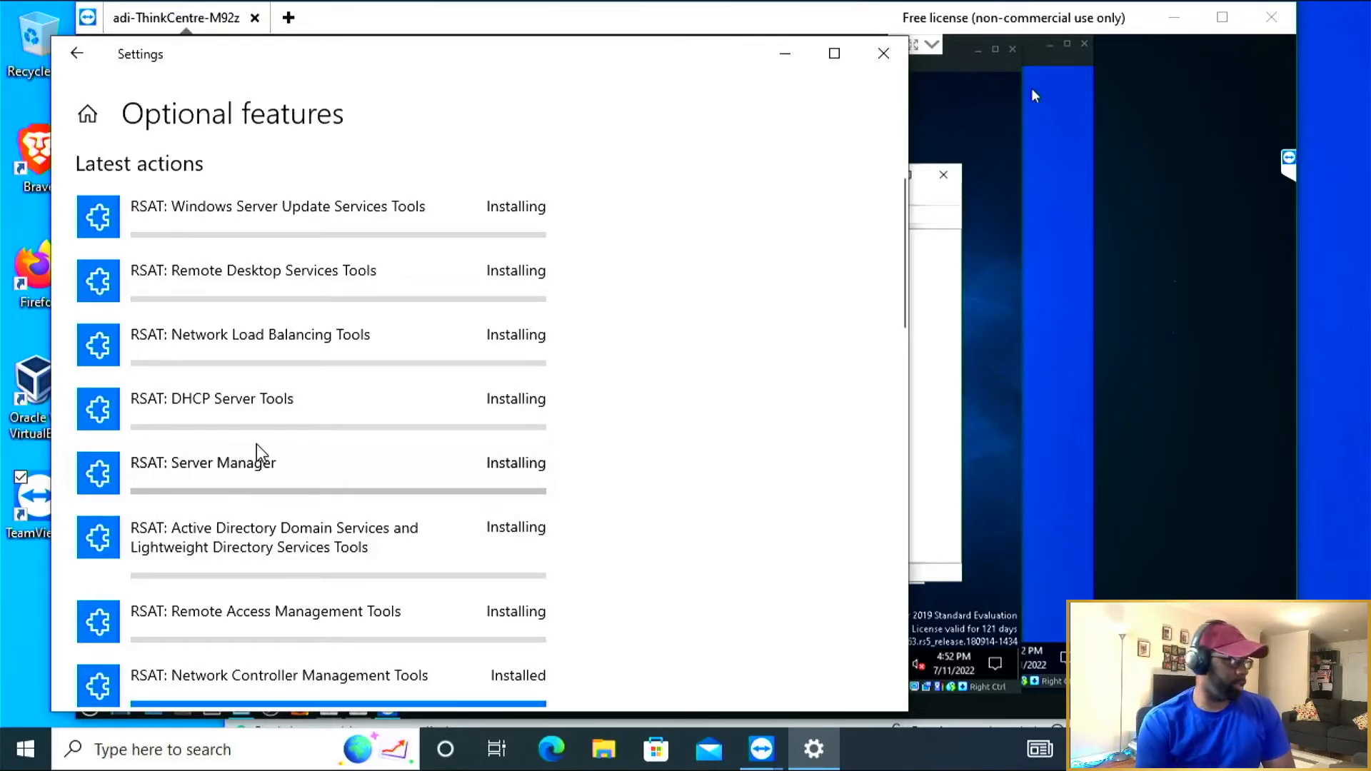
{"action": "scroll", "coordinate": [620, 512], "scroll_direction": "down", "scroll_amount": 1}
{"action": "scroll", "coordinate": [624, 520], "scroll_direction": "up", "scroll_amount": 2}
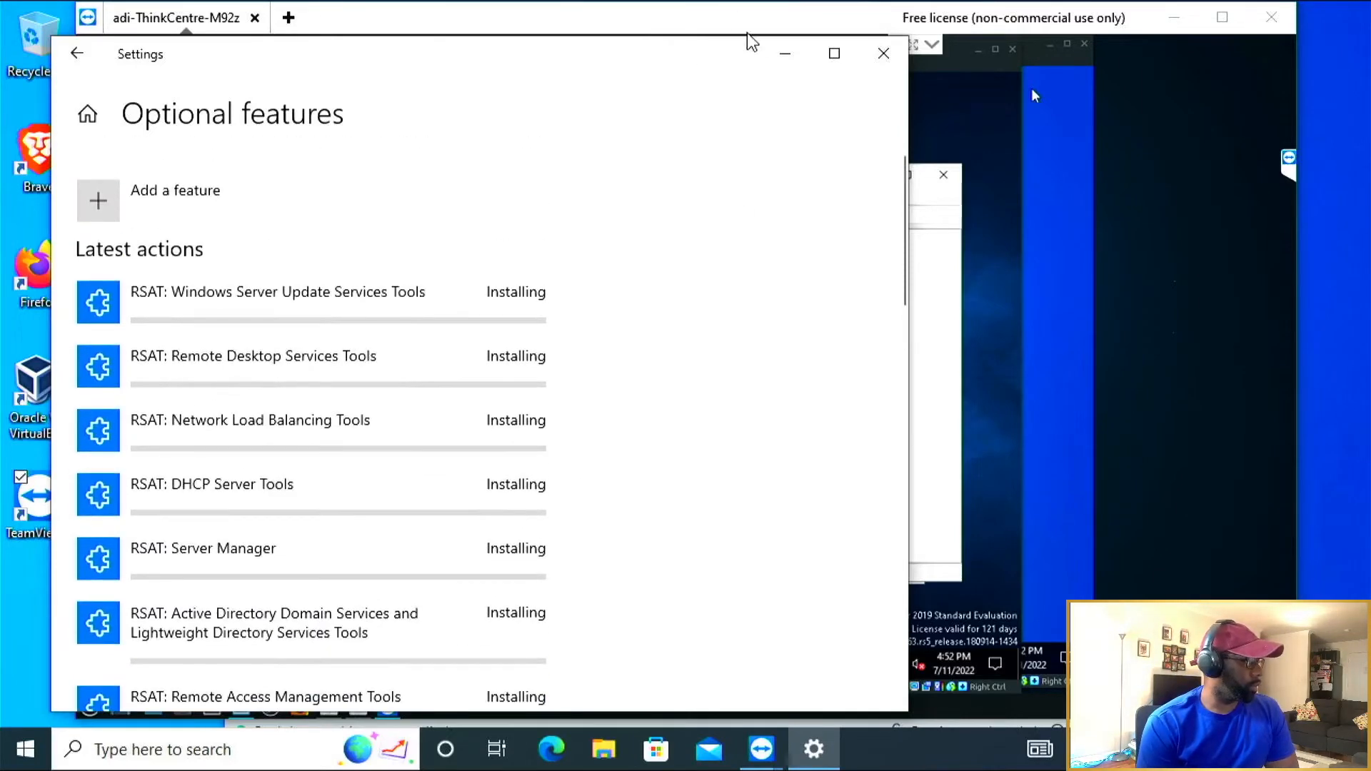
{"action": "left_click", "coordinate": [786, 54]}
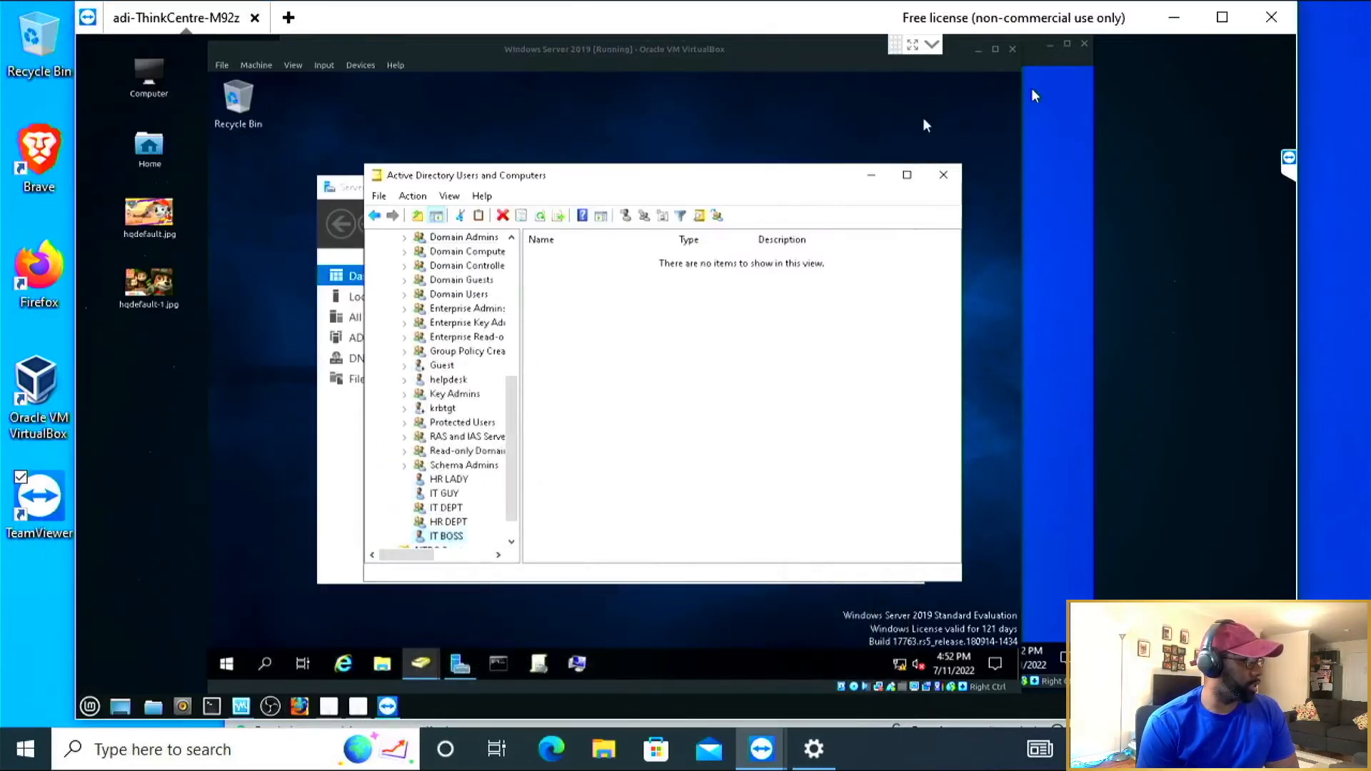
Step: Make the remote session full screen, review Users and ipvdre.local, then close ADUC
{"action": "left_click", "coordinate": [1222, 18]}
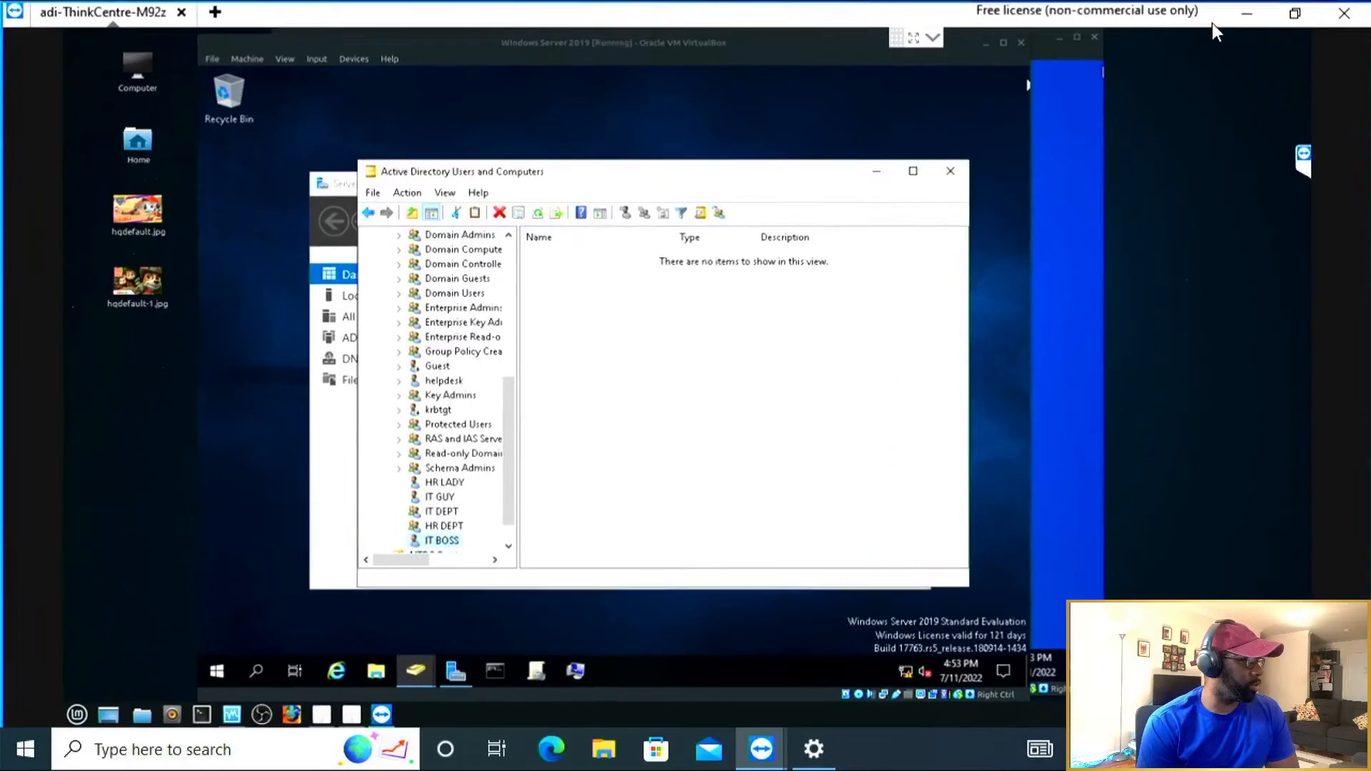
{"action": "left_click", "coordinate": [911, 37]}
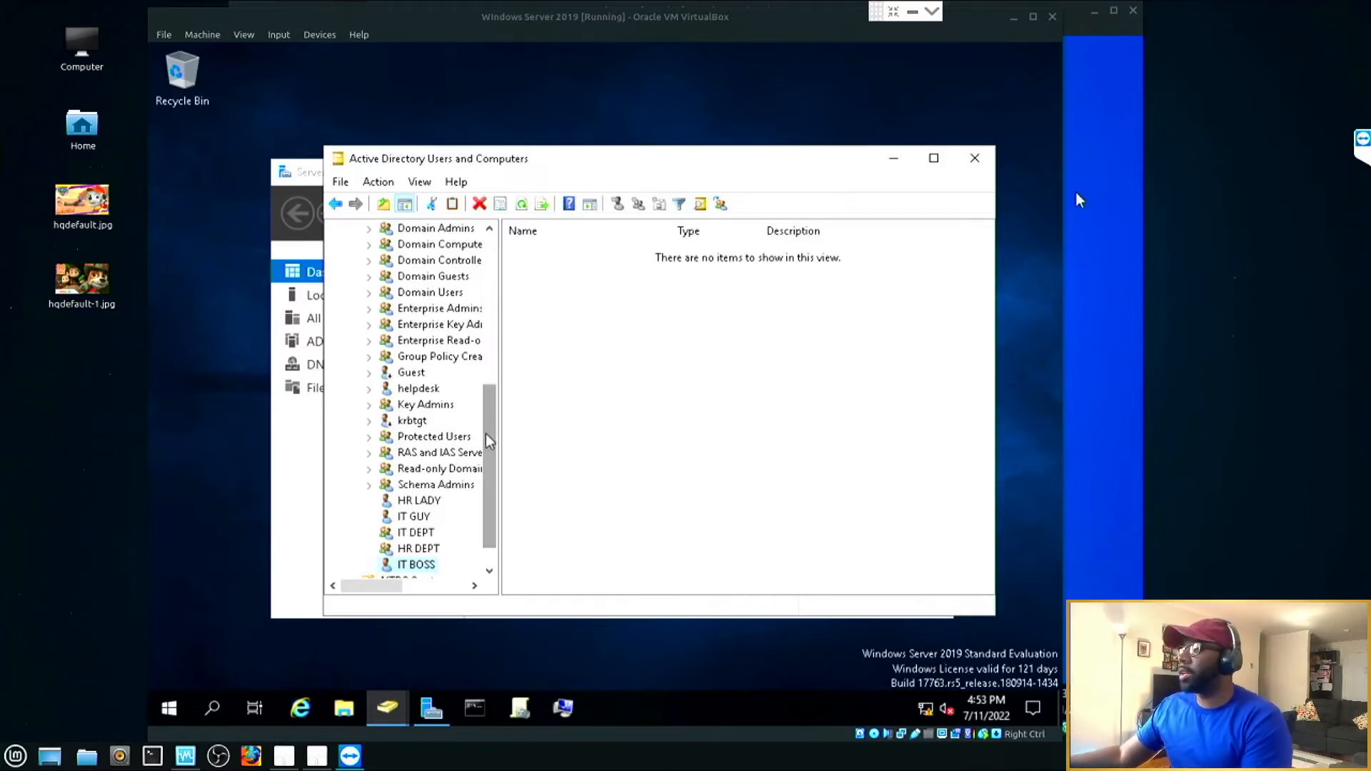
{"action": "left_click_drag", "start_coordinate": [487, 437], "coordinate": [487, 290]}
{"action": "left_click", "coordinate": [352, 427]}
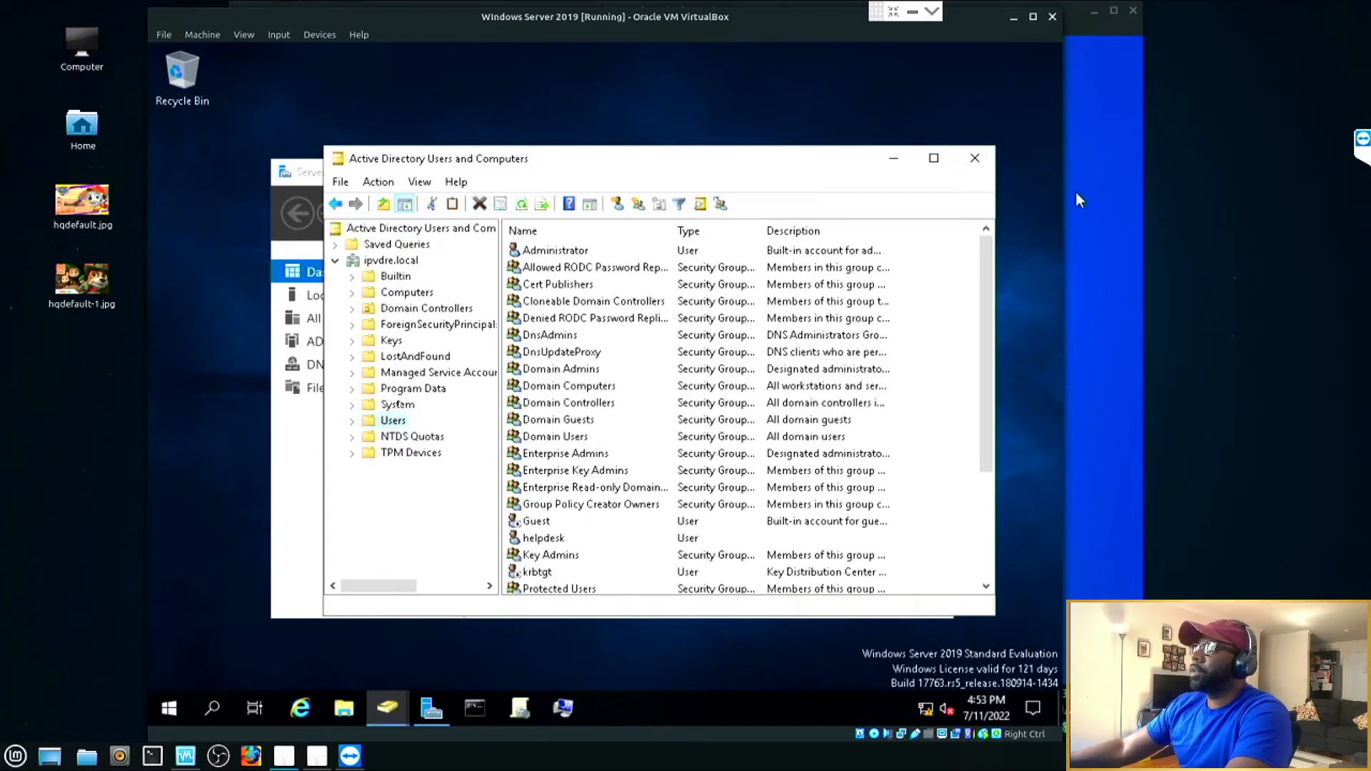
{"action": "left_click", "coordinate": [399, 260]}
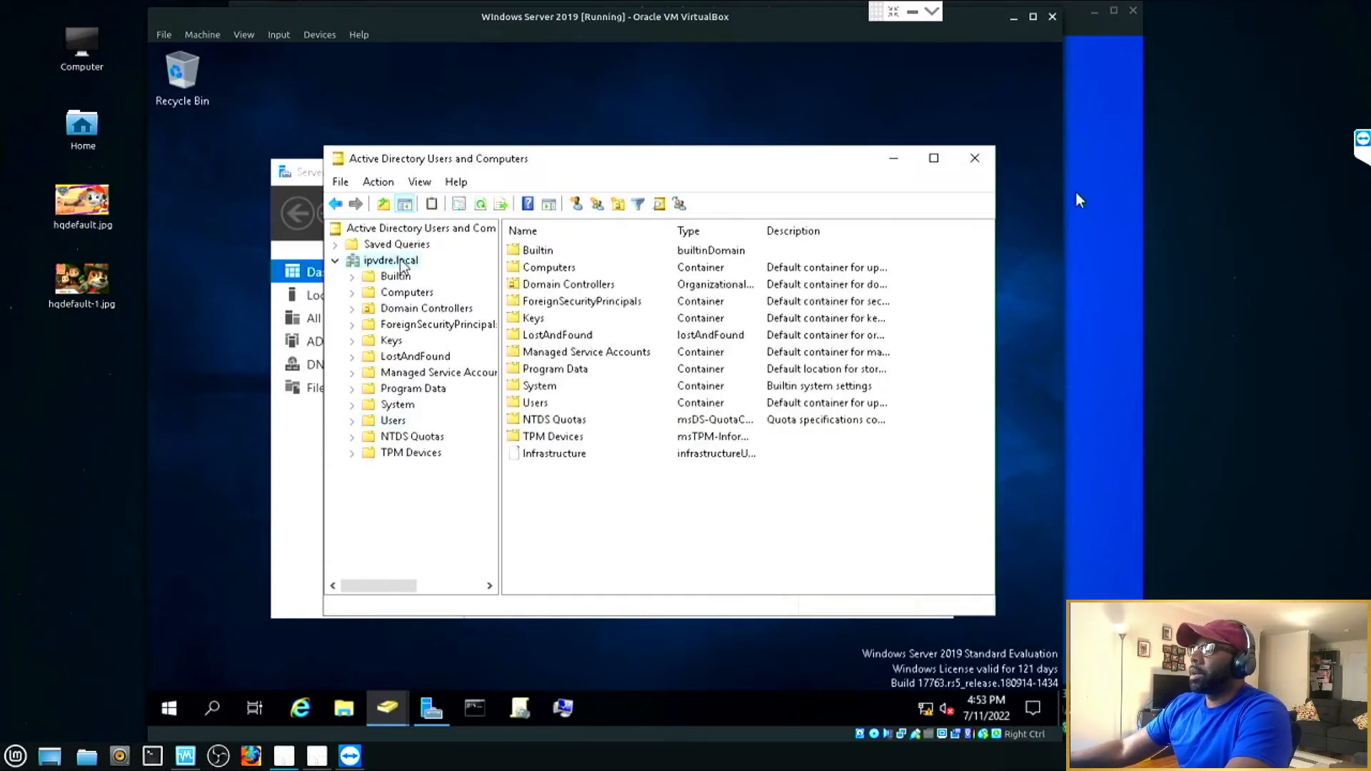
{"action": "right_click", "coordinate": [392, 266]}
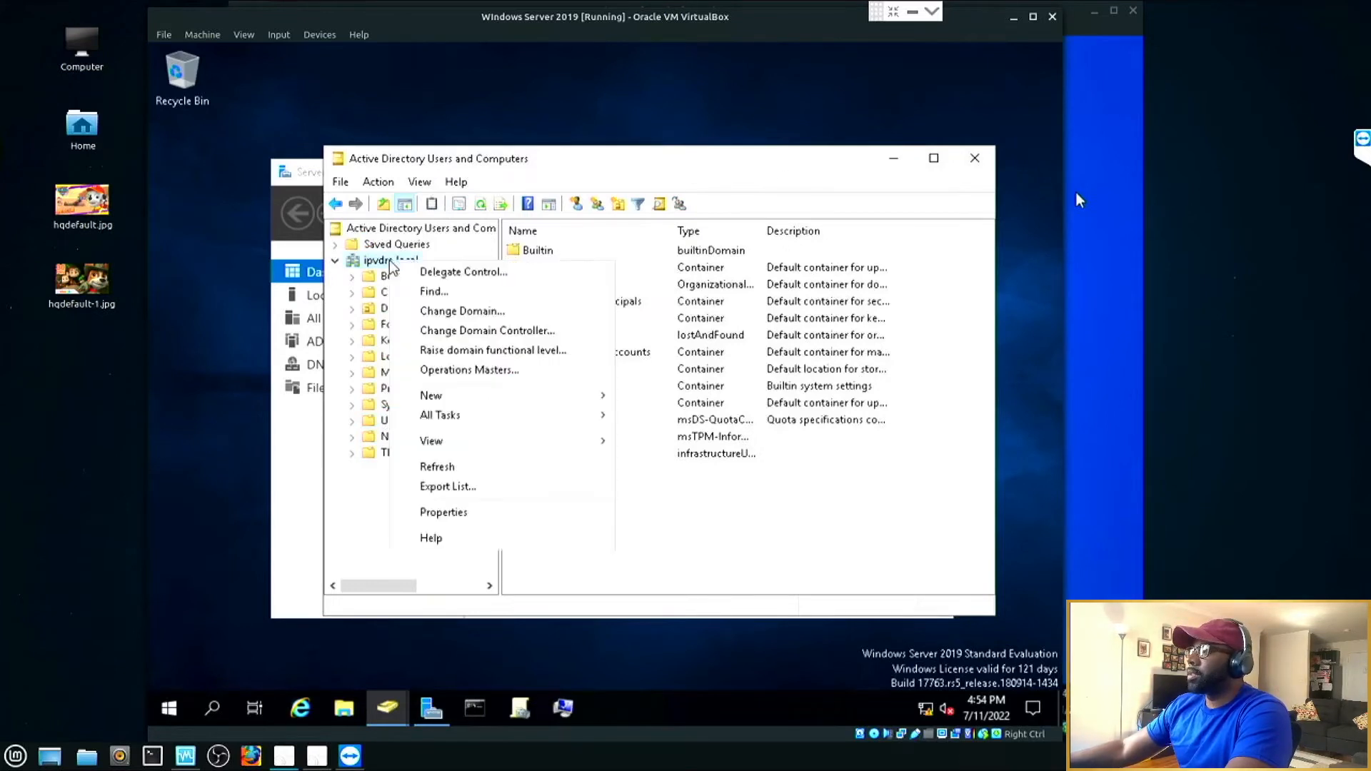
{"action": "left_click", "coordinate": [671, 166]}
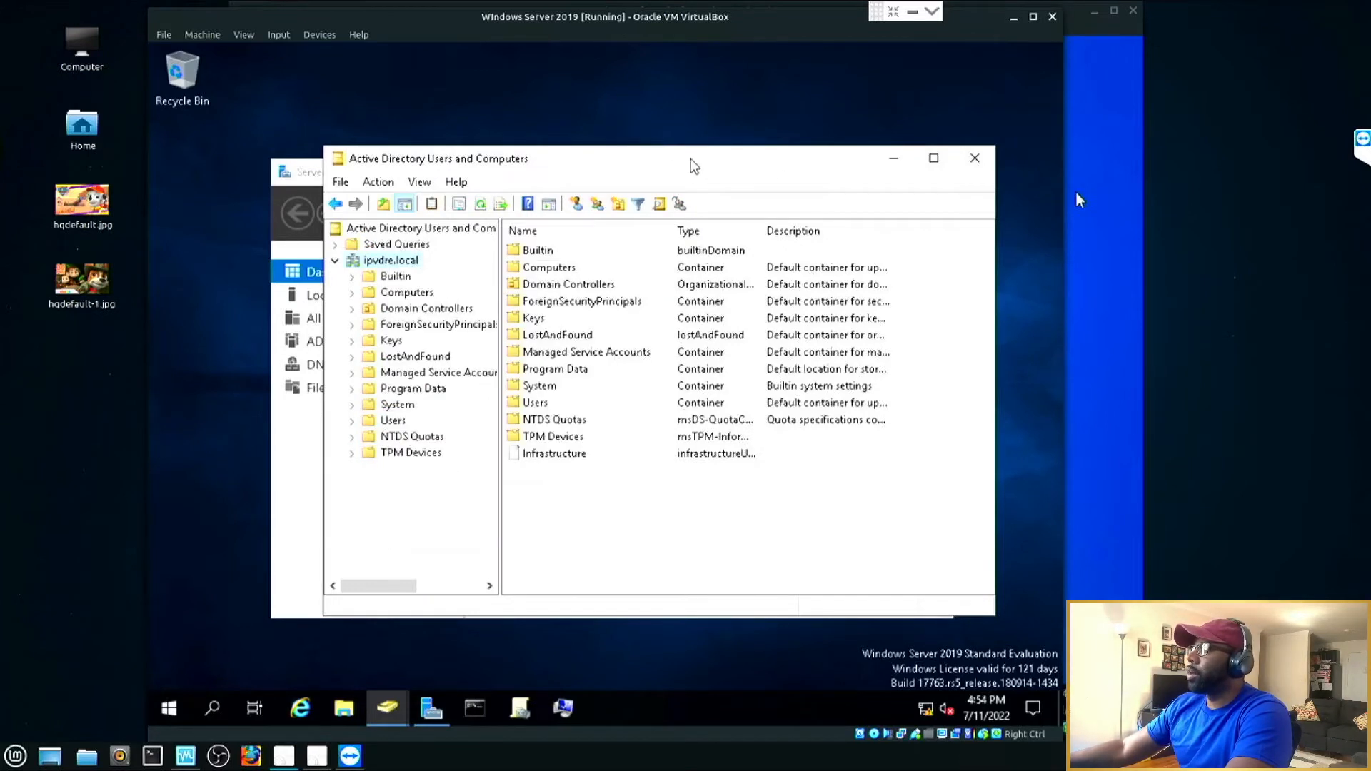
{"action": "left_click", "coordinate": [969, 159]}
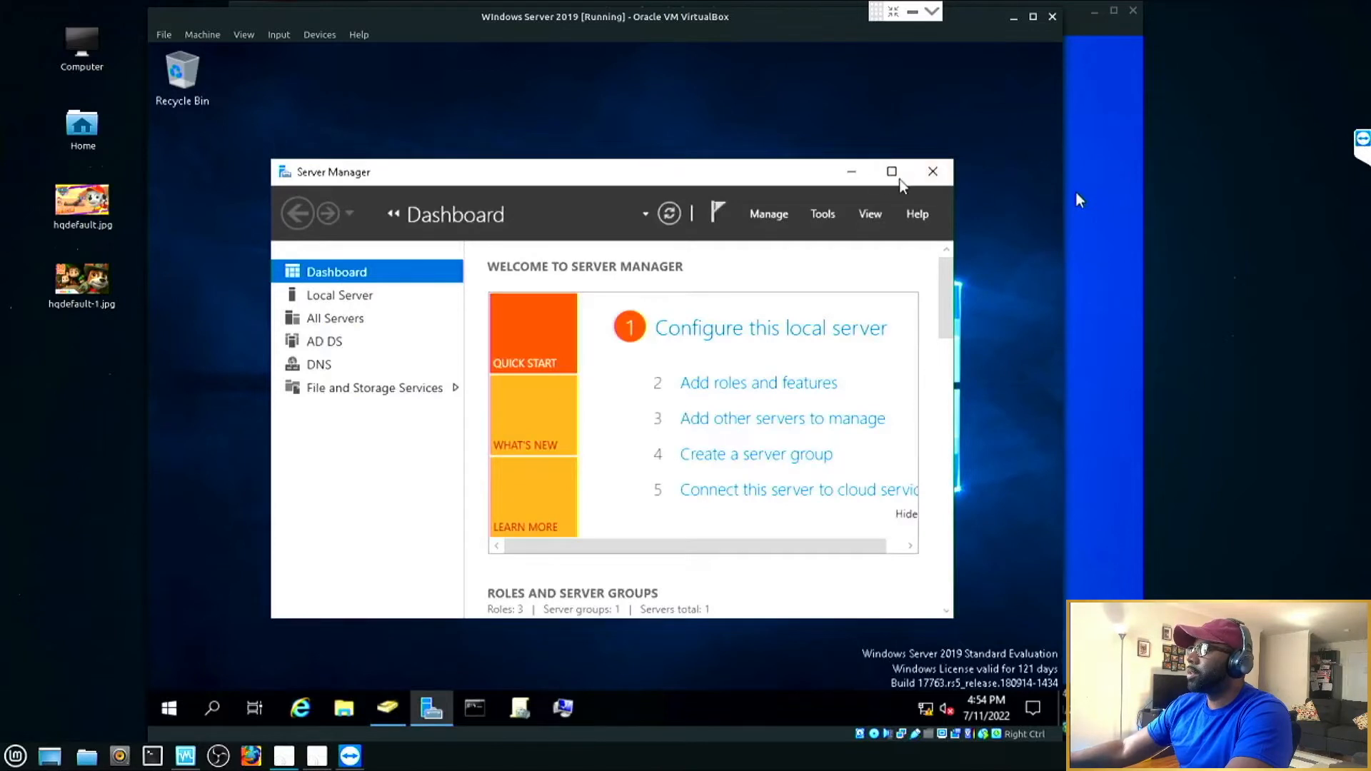
Step: Search 'GROUP' to launch Group Policy Management and right-click the ipvdre.local domain
{"action": "left_click", "coordinate": [852, 173]}
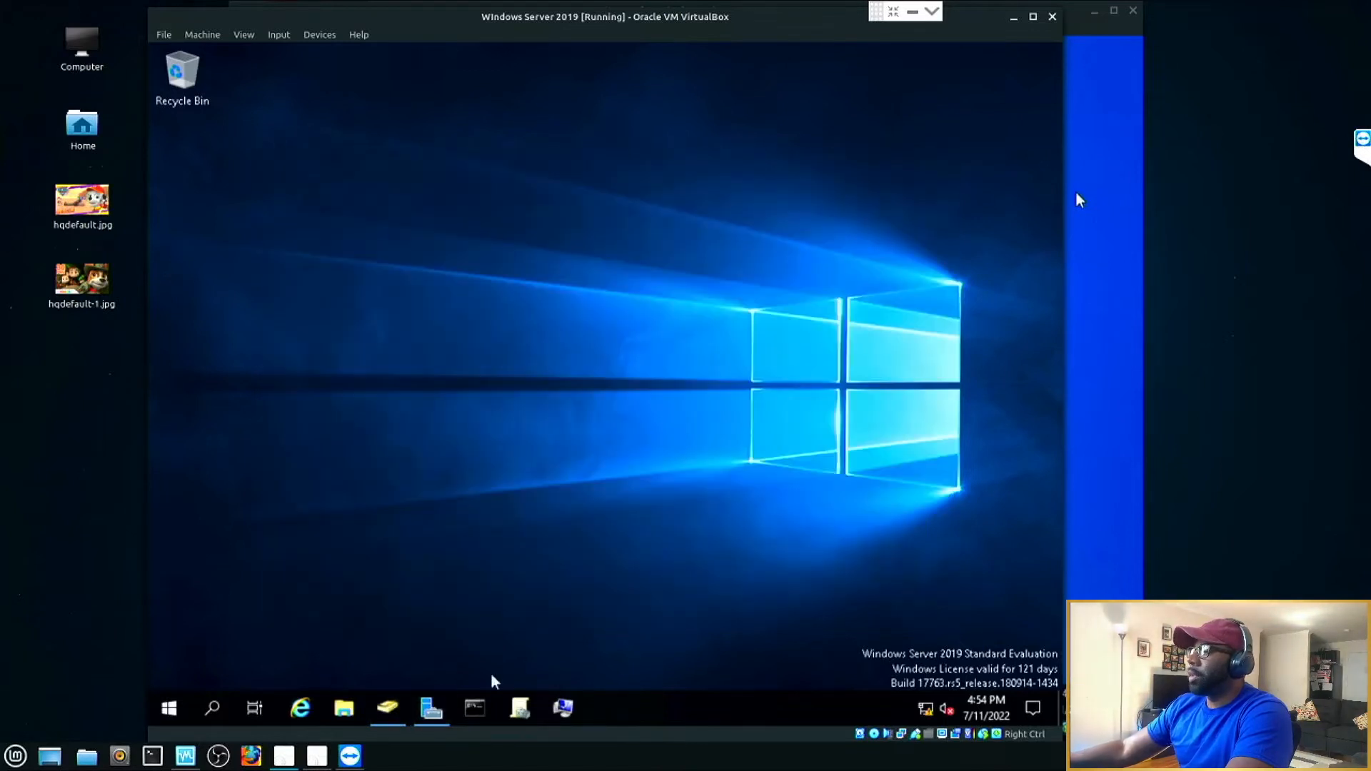
{"action": "left_click", "coordinate": [519, 708]}
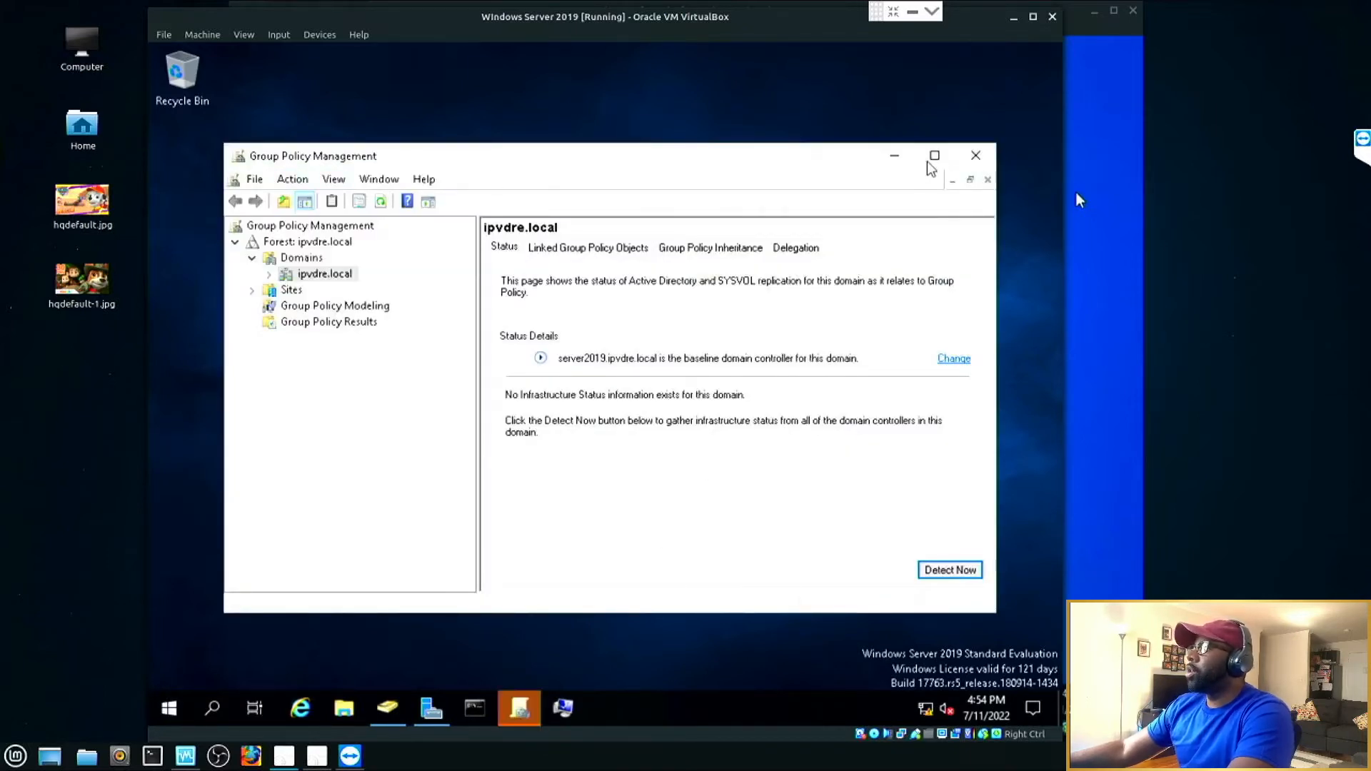
{"action": "left_click", "coordinate": [895, 158]}
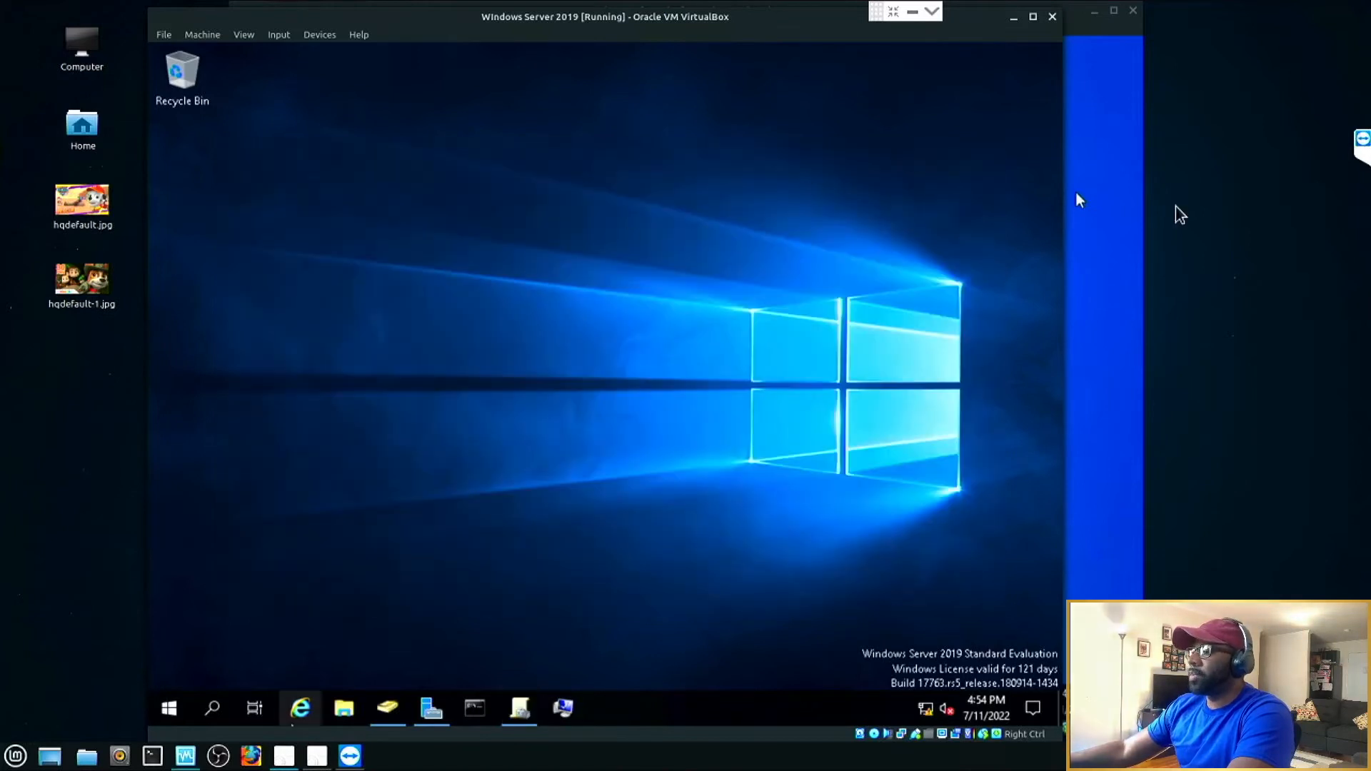
{"action": "left_click", "coordinate": [214, 709]}
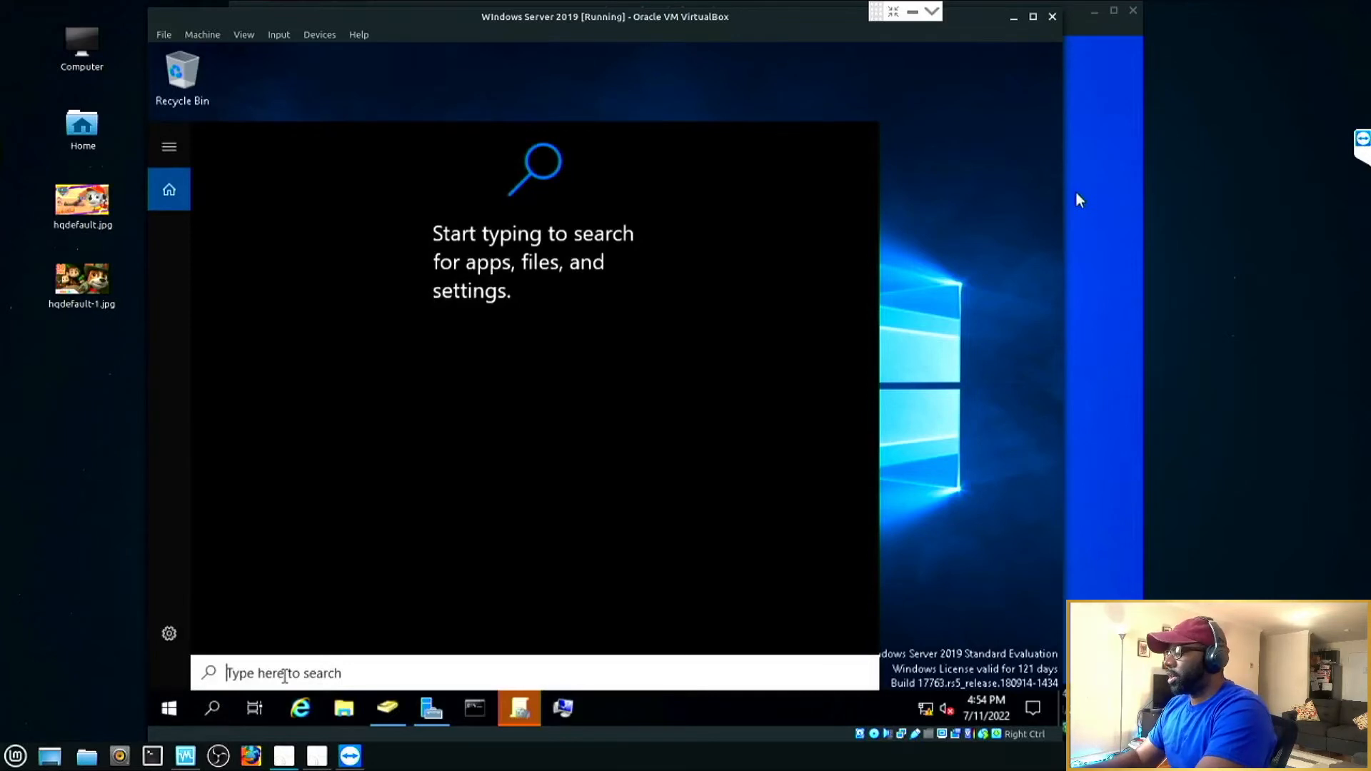
{"action": "type", "text": "GROP="}
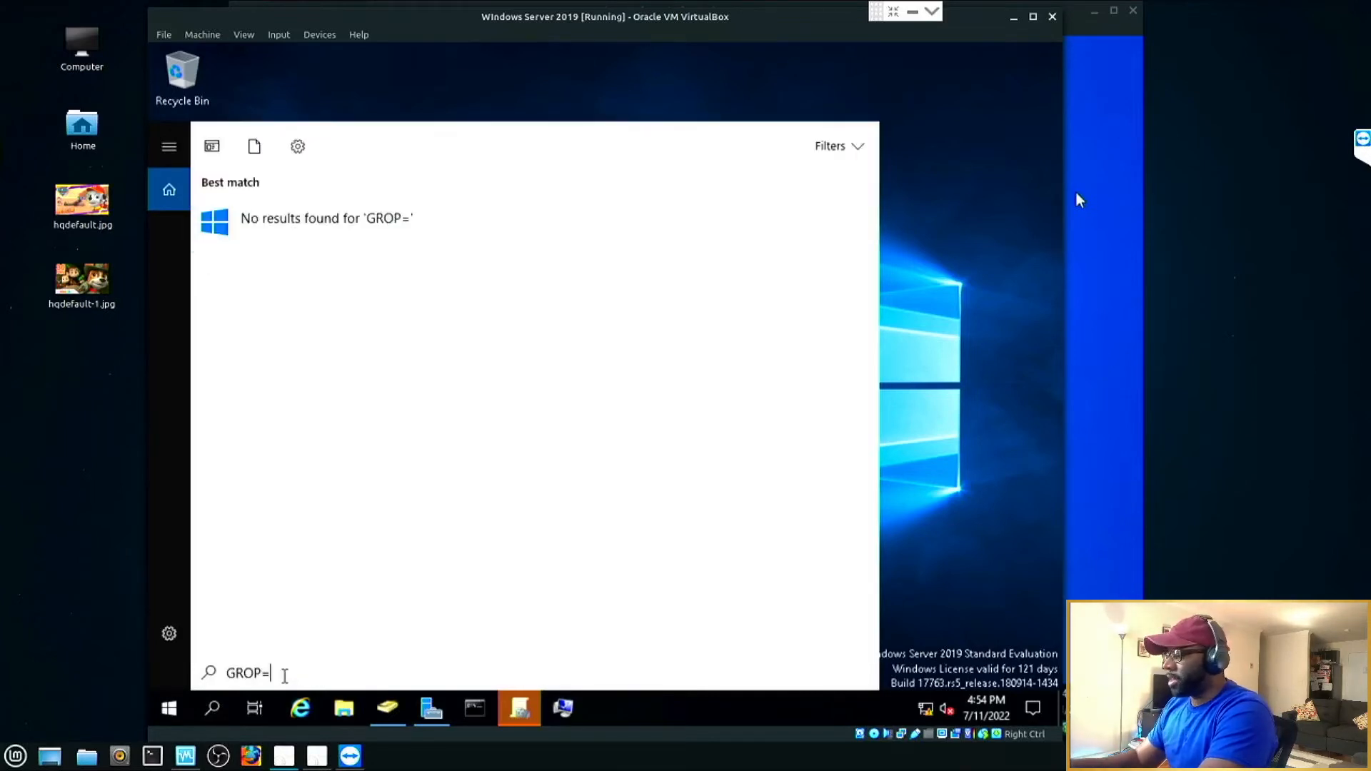
{"action": "key", "text": "BackSpace"}
{"action": "type", "text": "U"}
{"action": "key", "text": "Down"}
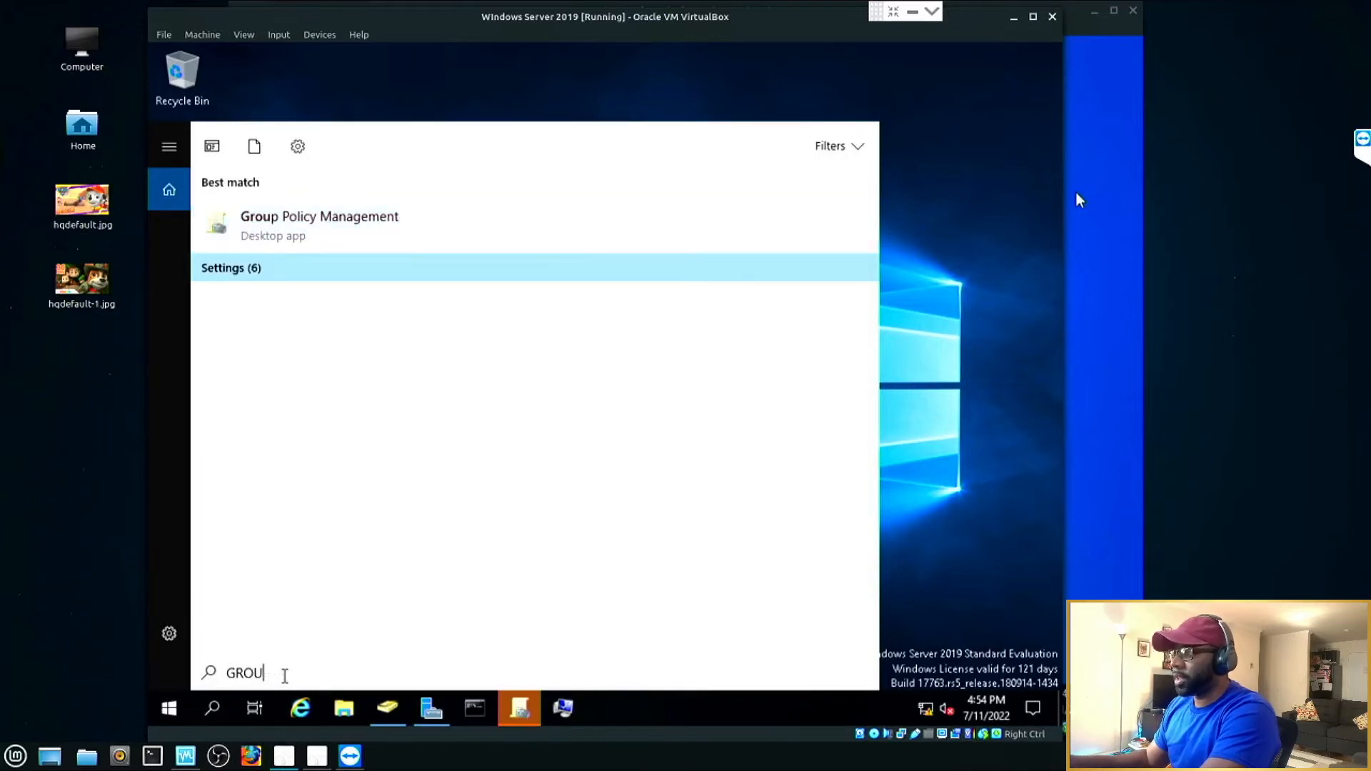
{"action": "left_click", "coordinate": [360, 214]}
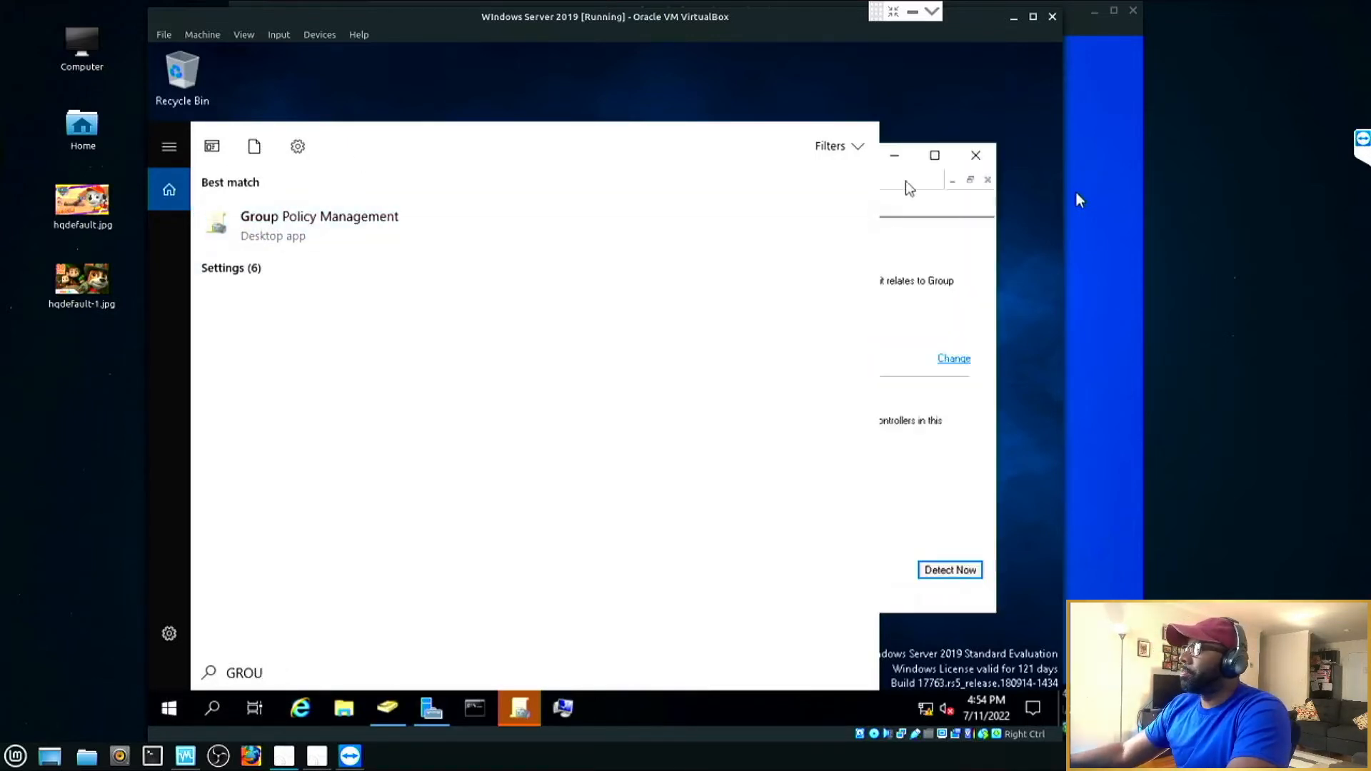
{"action": "left_click", "coordinate": [900, 202]}
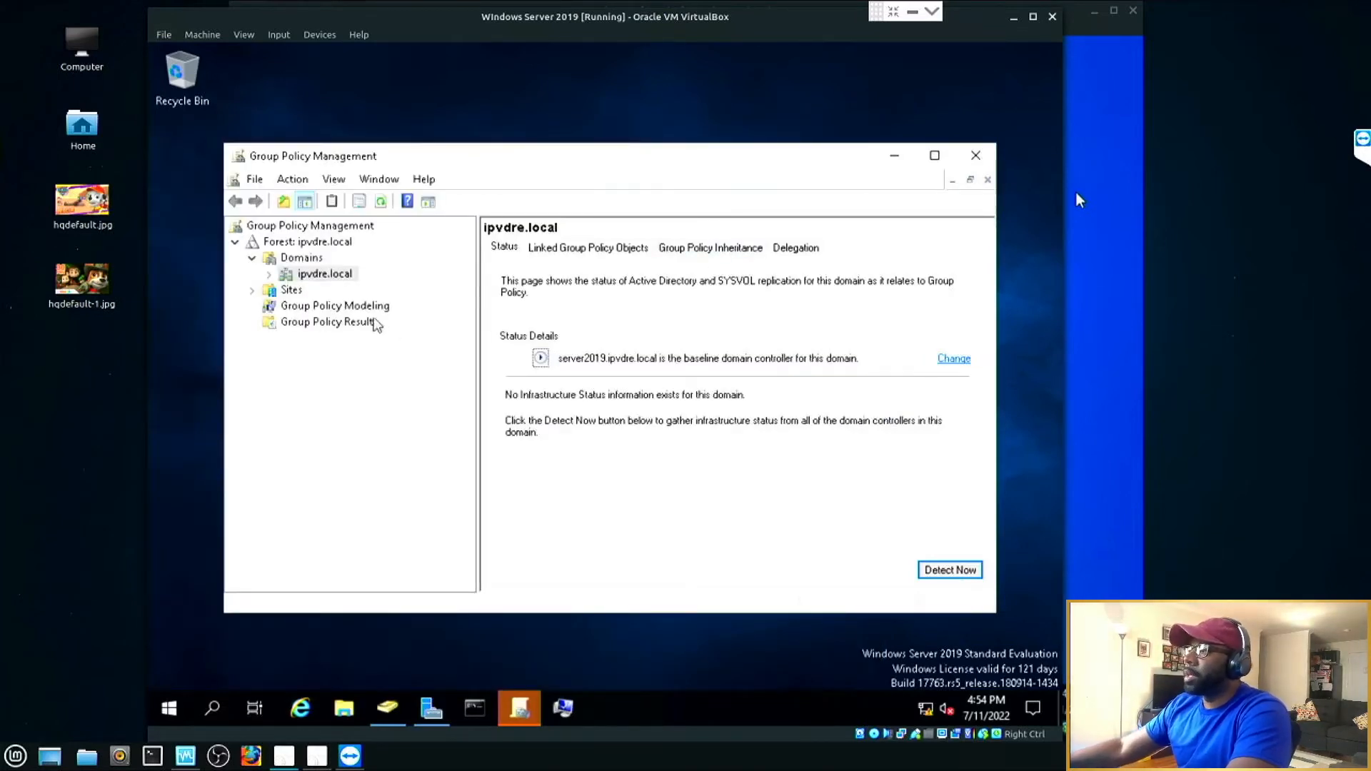
{"action": "right_click", "coordinate": [307, 278]}
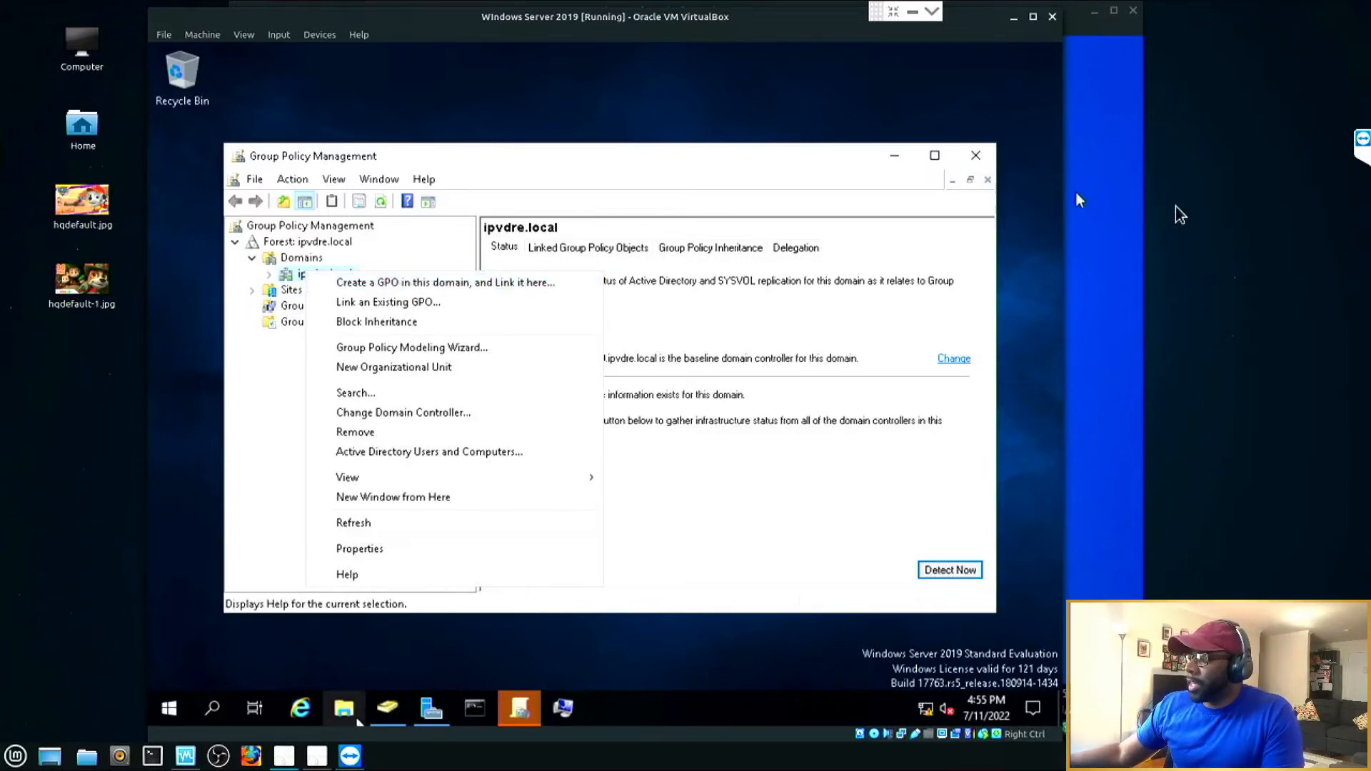
Step: Open Remote Desktop Connection from a 'REMOTE' search, confirm NLA support in About, then close it
{"action": "left_click", "coordinate": [1098, 281]}
{"action": "left_click", "coordinate": [348, 704]}
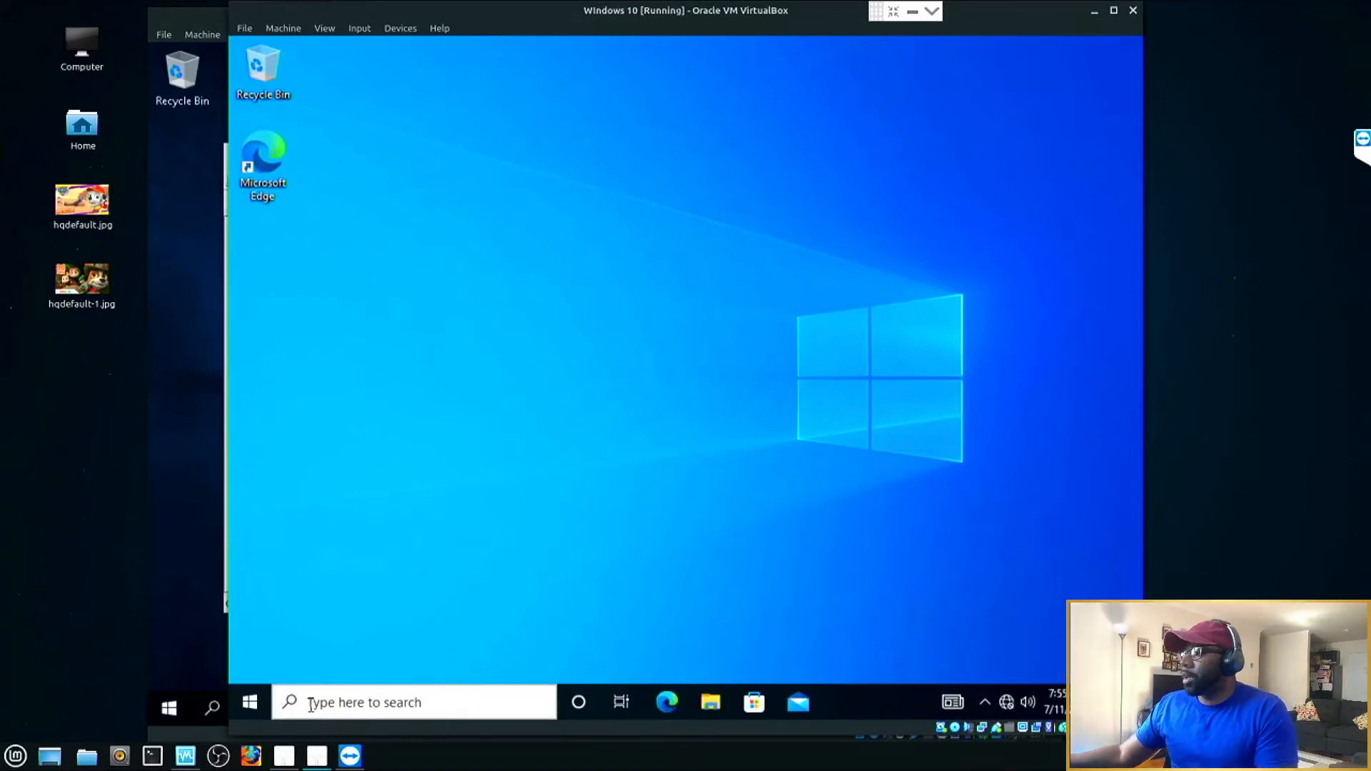
{"action": "type", "text": "REM"}
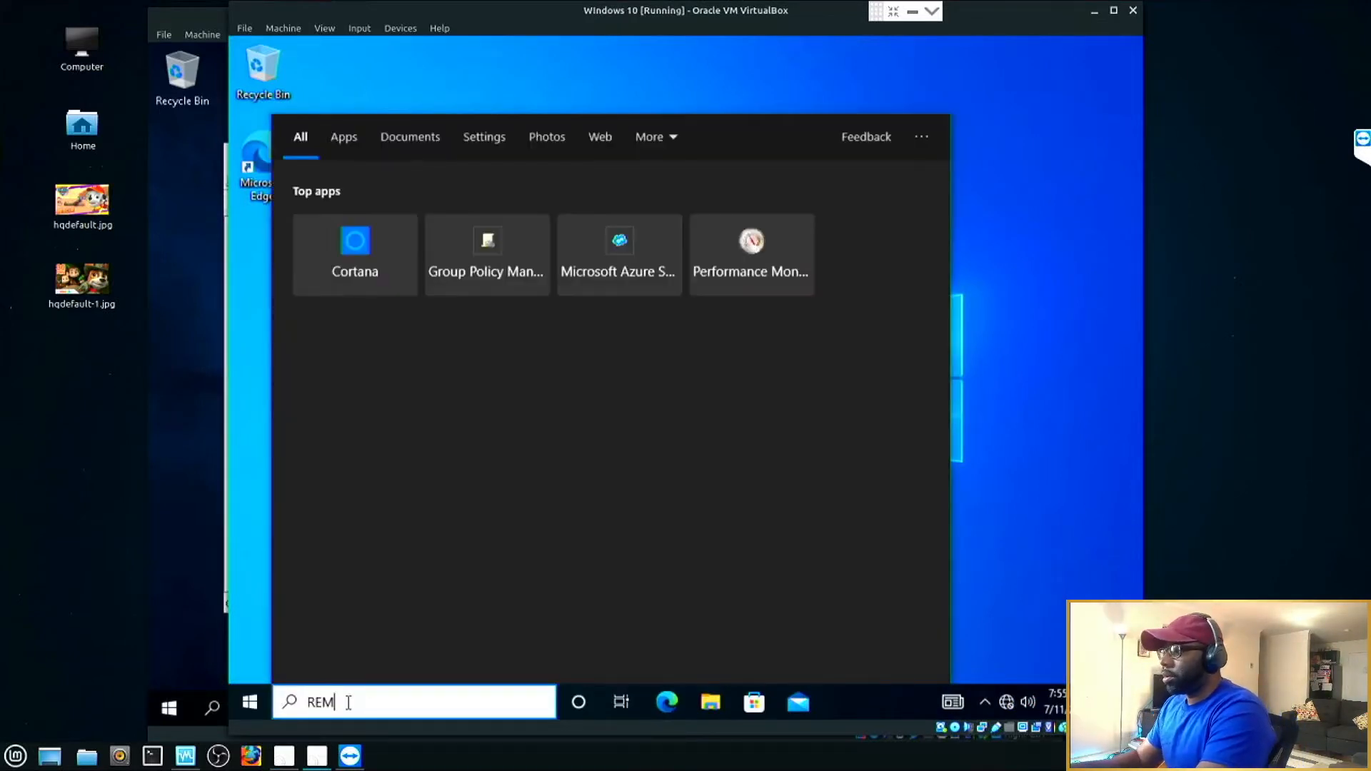
{"action": "type", "text": "OTE"}
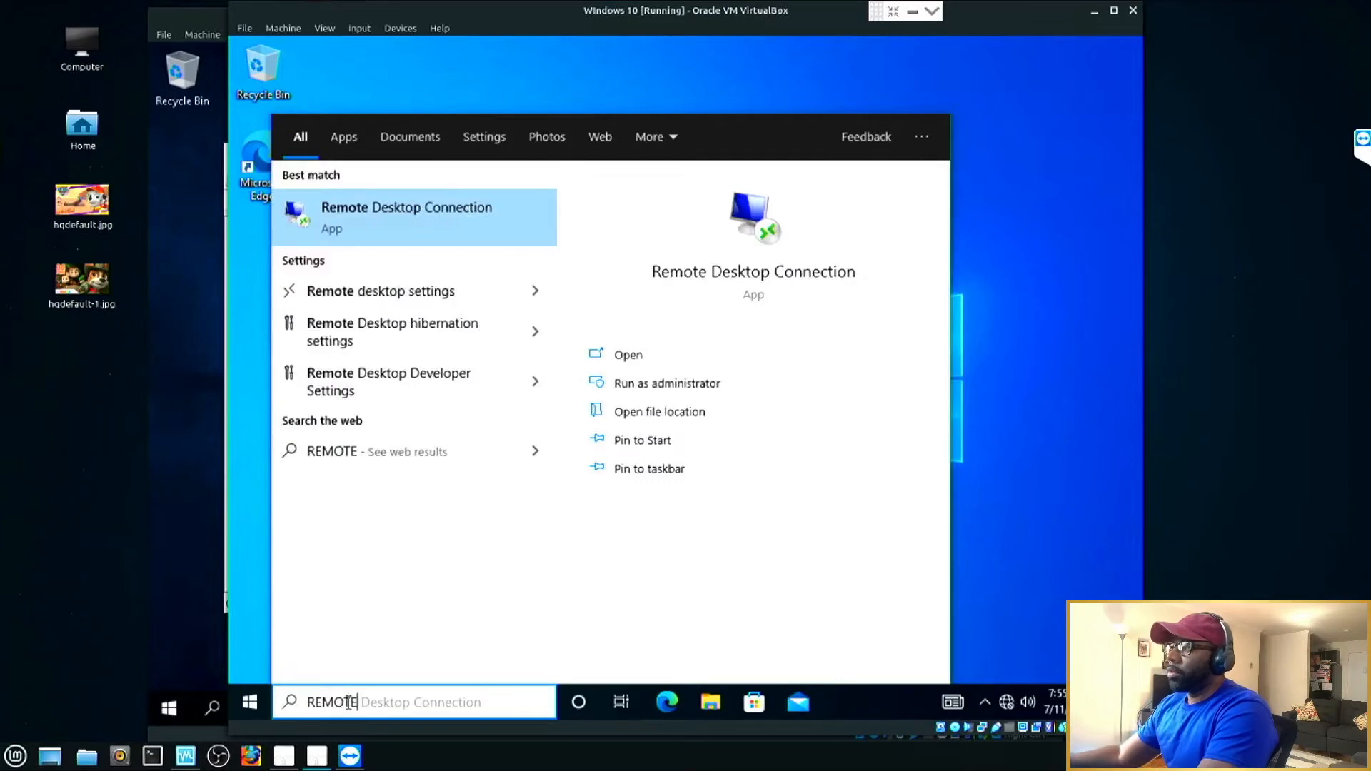
{"action": "left_click", "coordinate": [456, 210]}
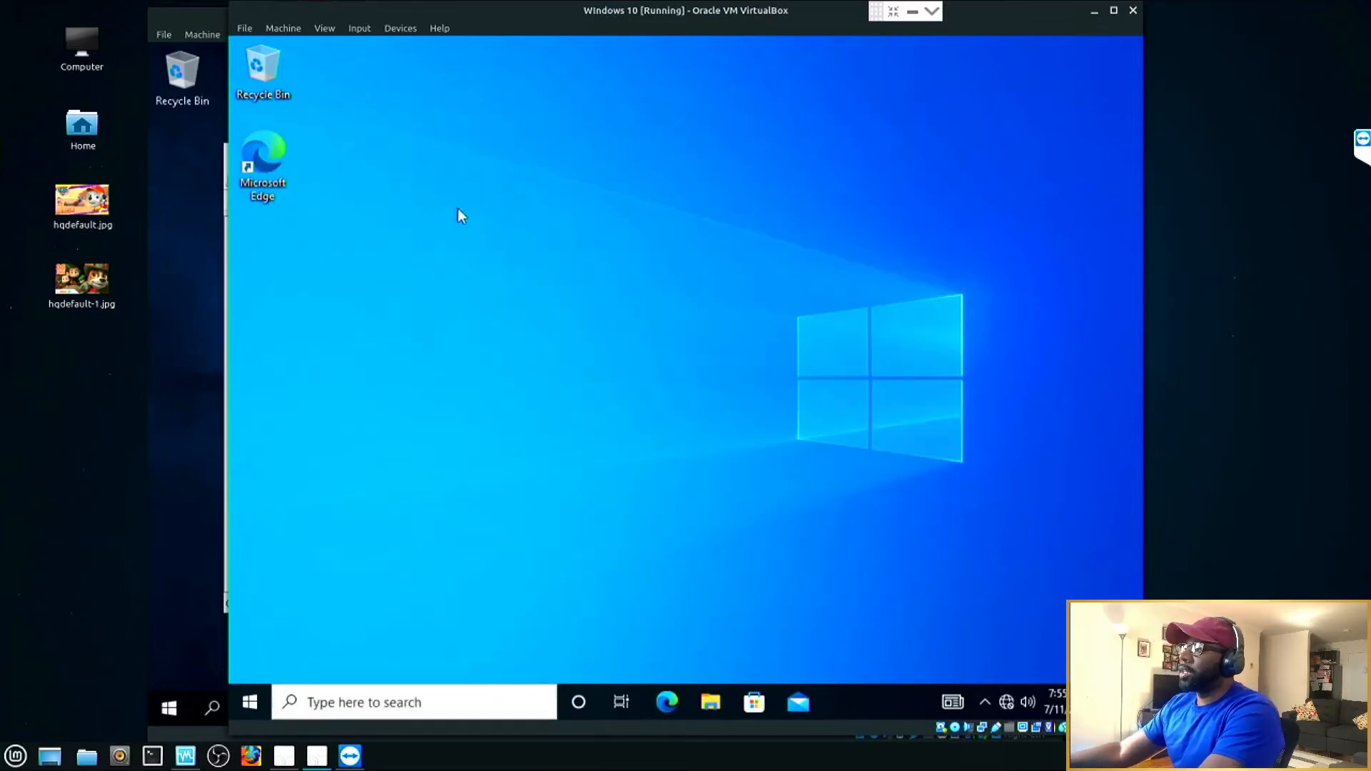
{"action": "left_click", "coordinate": [518, 154]}
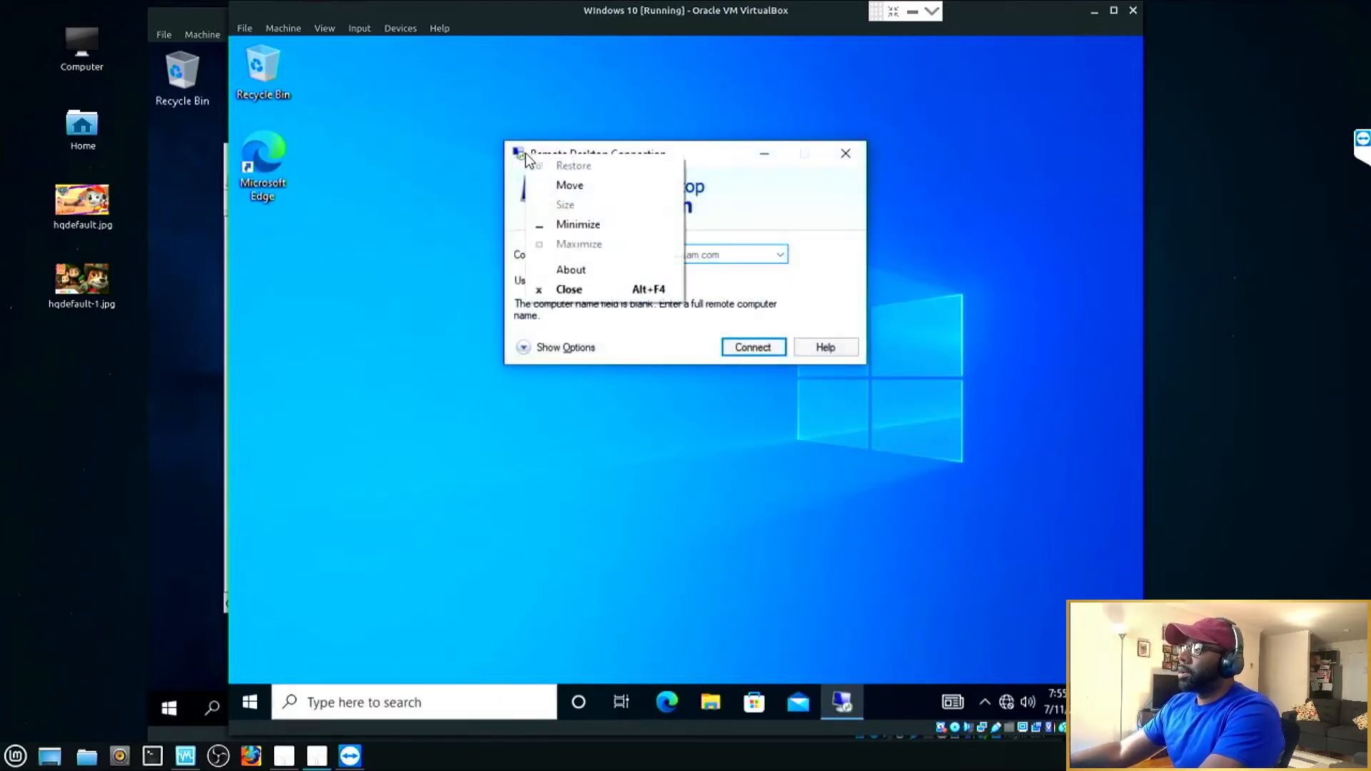
{"action": "left_click", "coordinate": [586, 269]}
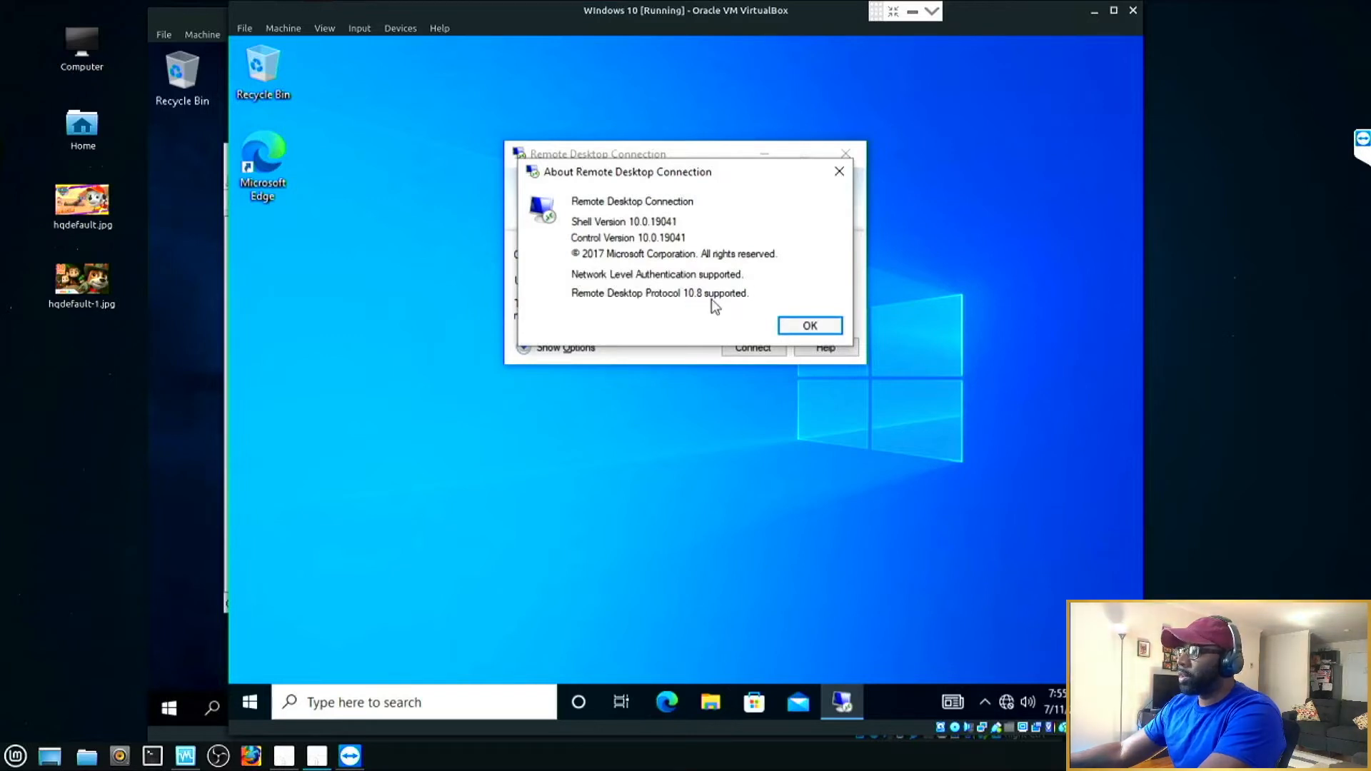
{"action": "left_click", "coordinate": [834, 175]}
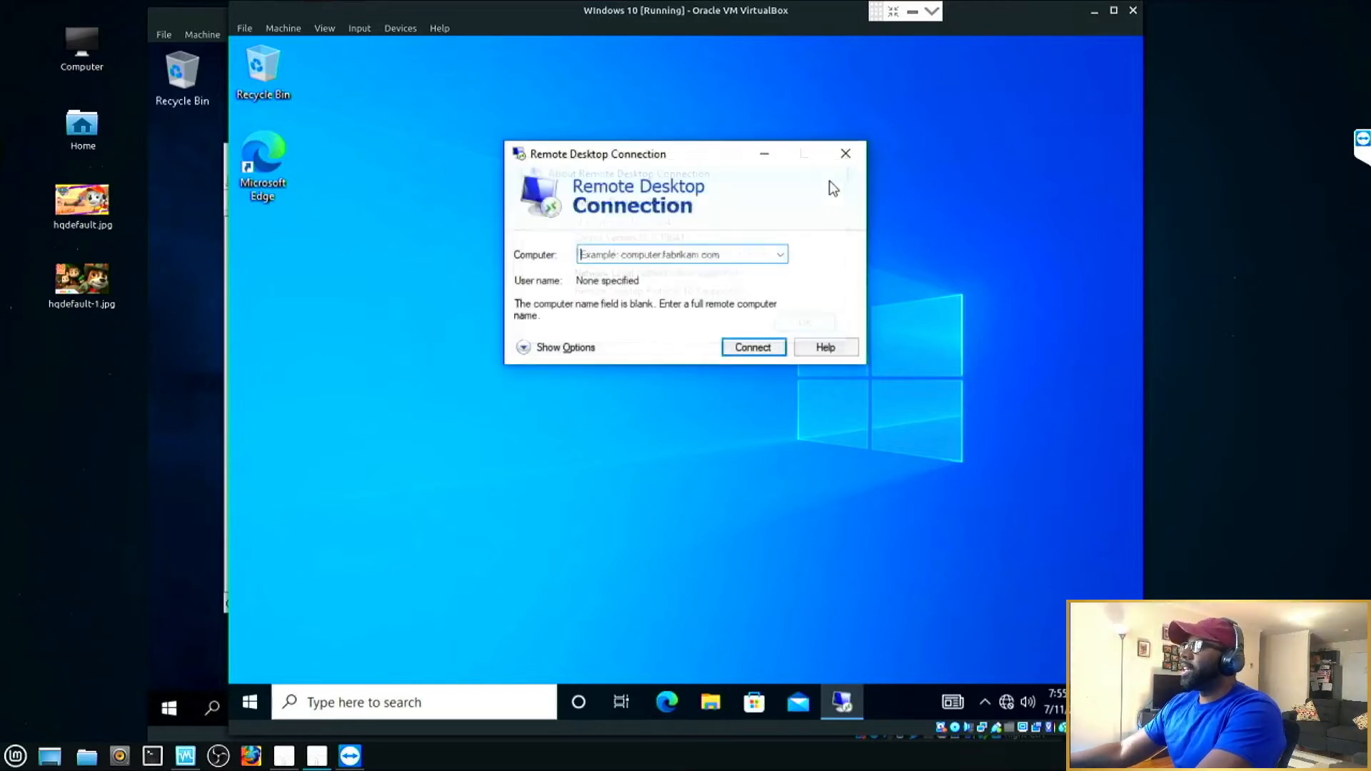
{"action": "left_click", "coordinate": [845, 154]}
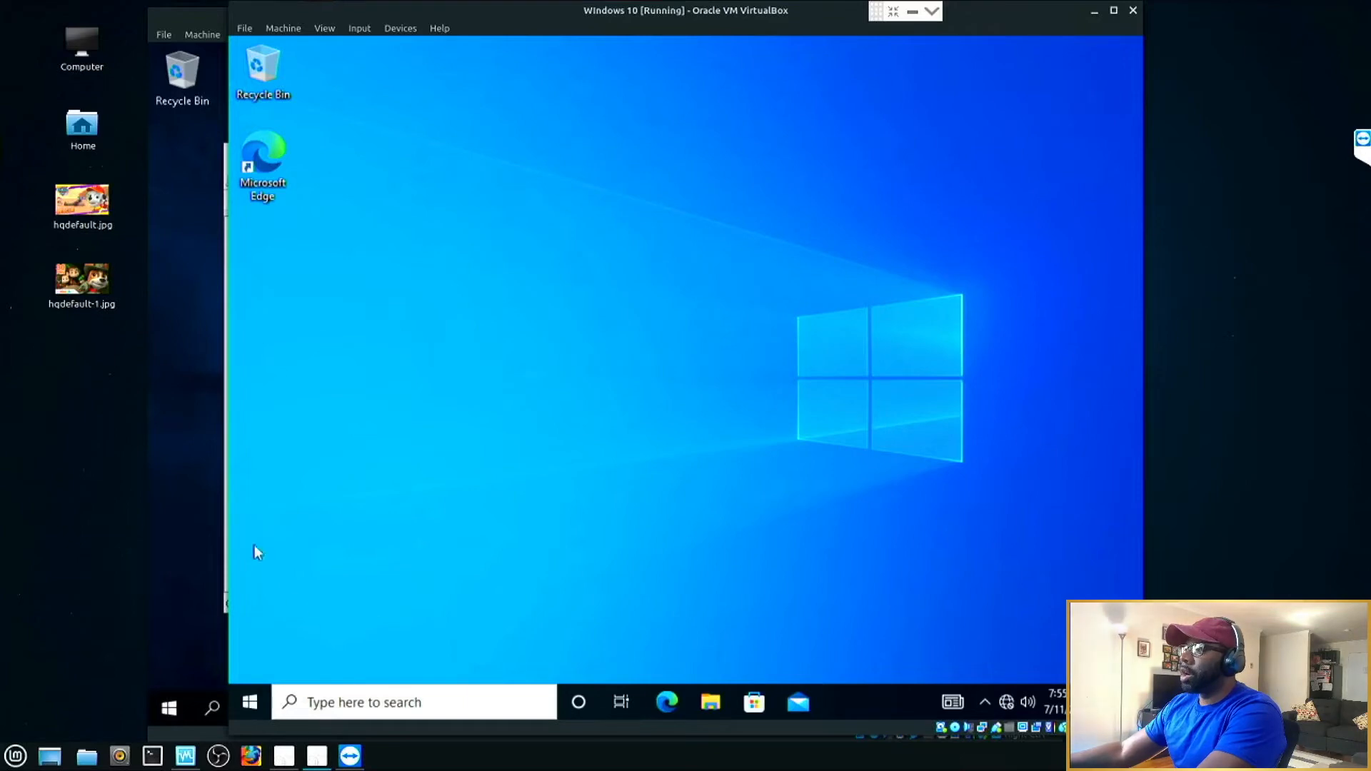
Step: On the server, search 'REMO' and launch Remote Desktop Connection
{"action": "key", "text": "alt+Tab"}
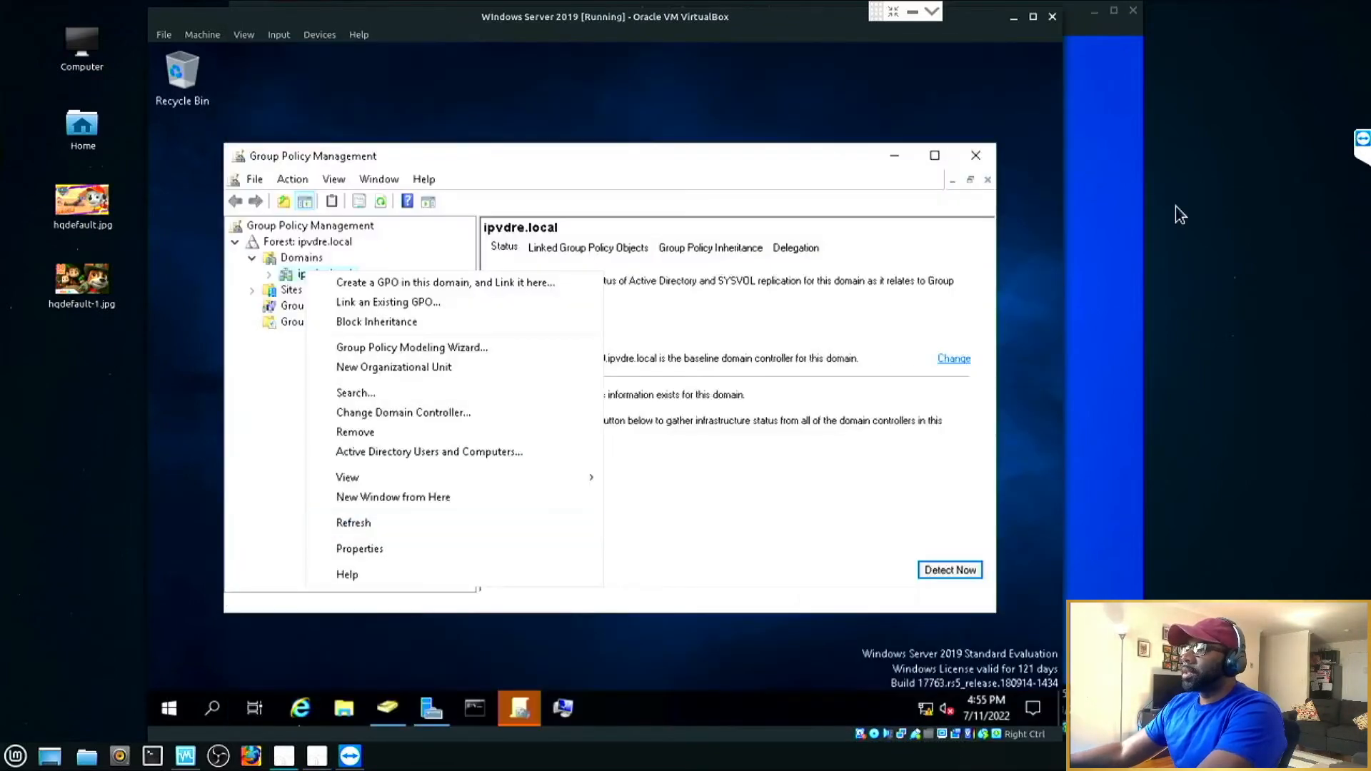
{"action": "left_click", "coordinate": [212, 708]}
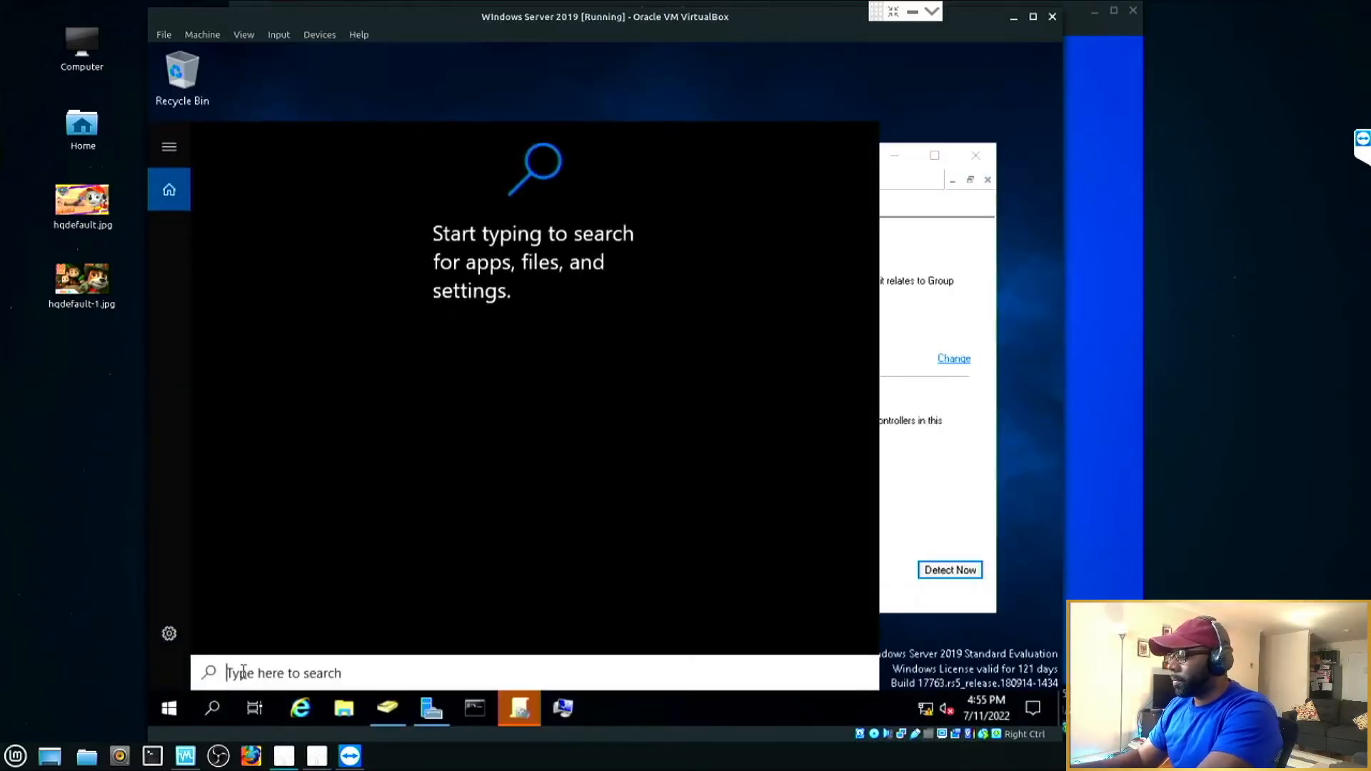
{"action": "type", "text": "REMO"}
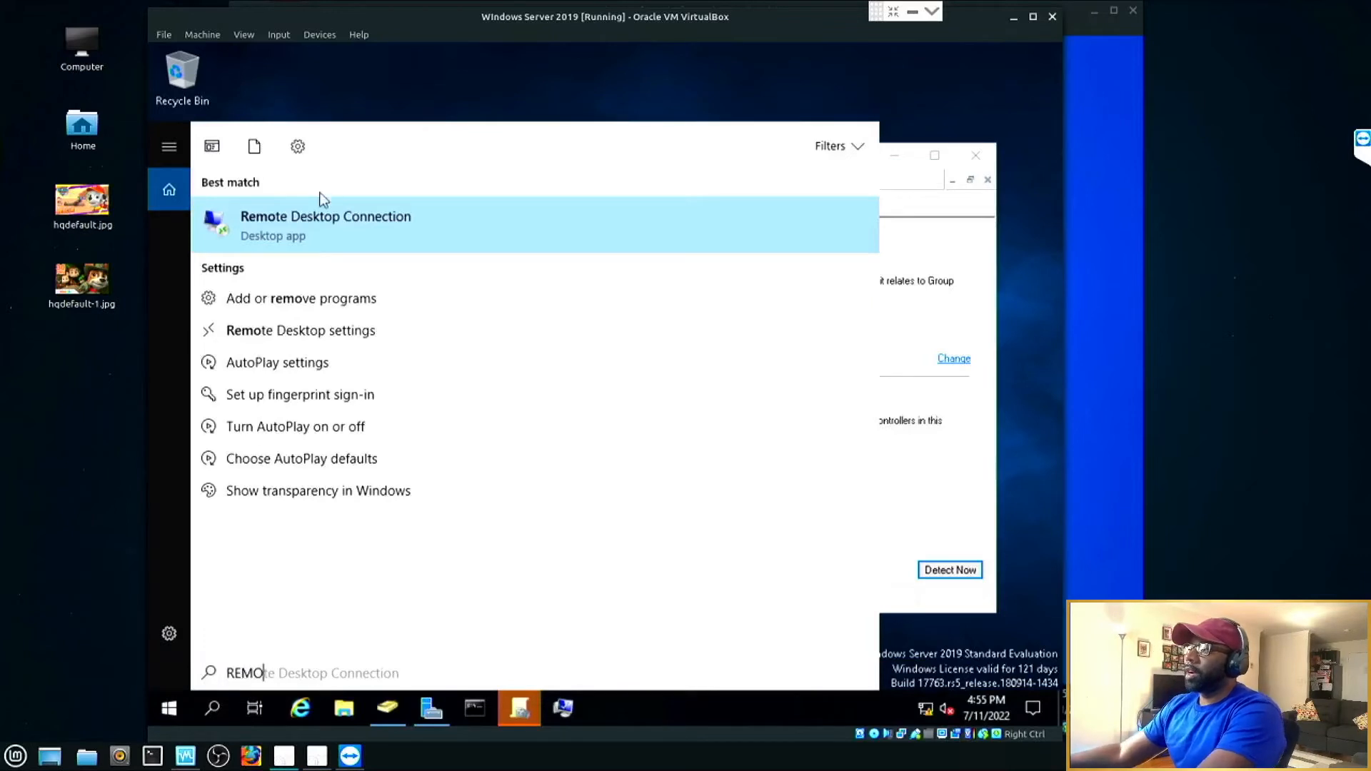
{"action": "left_click", "coordinate": [319, 216]}
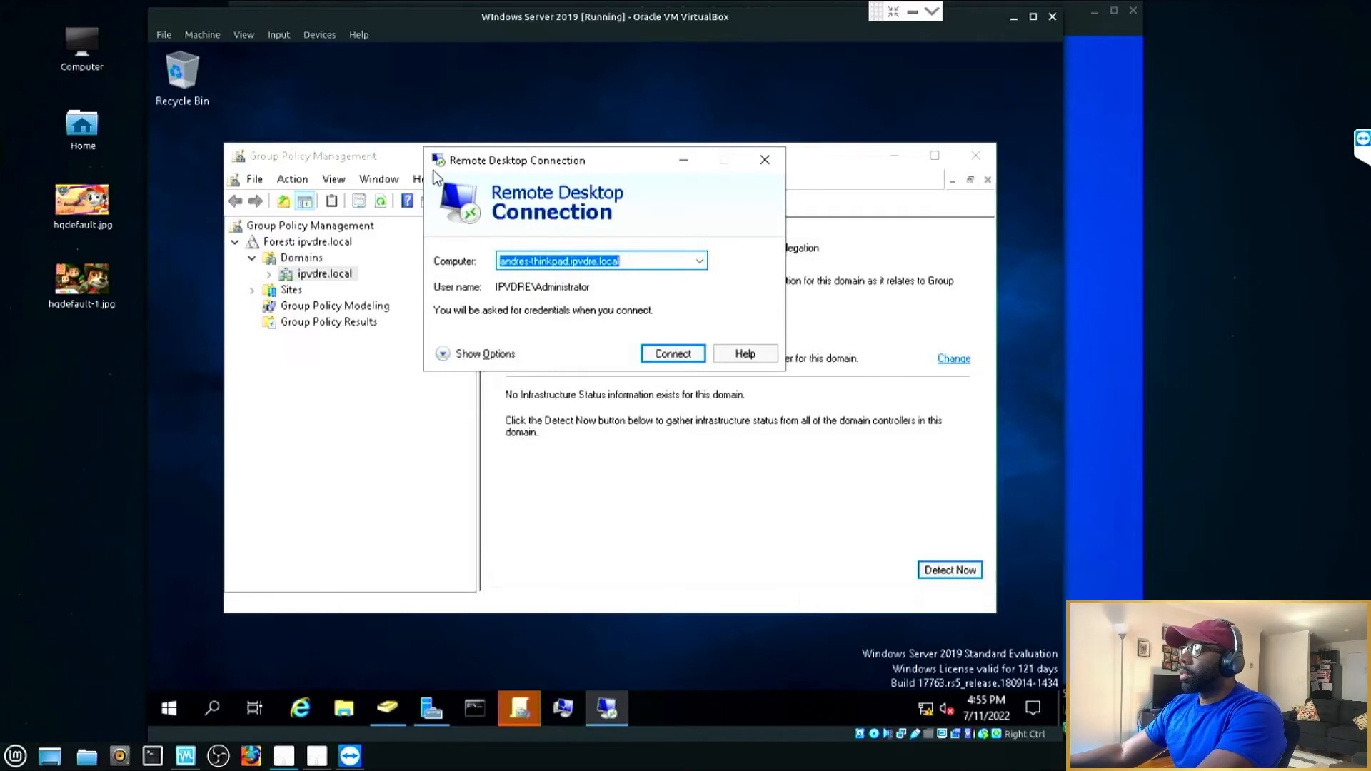
Step: Check the About details for RDP 10.6 and Network Level Authentication support, then close the client
{"action": "right_click", "coordinate": [443, 162]}
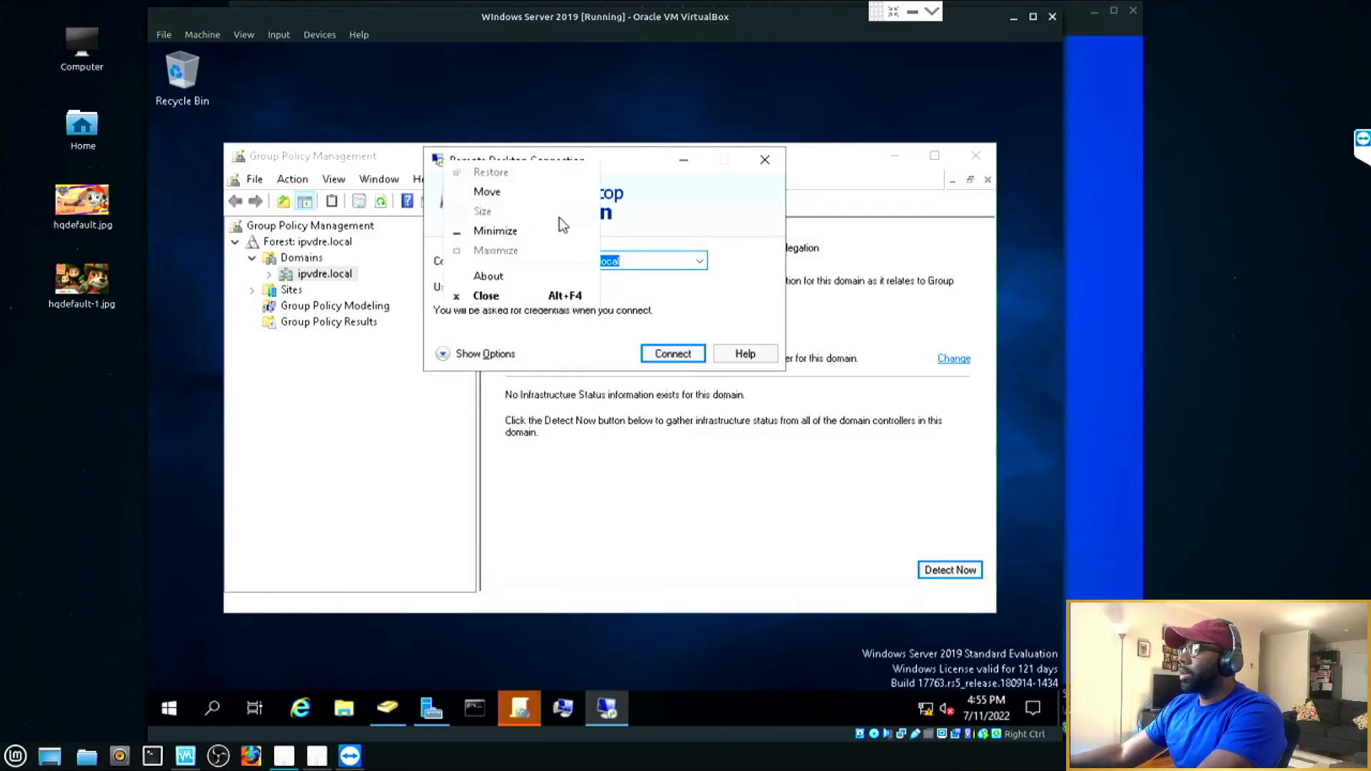
{"action": "left_click", "coordinate": [500, 277]}
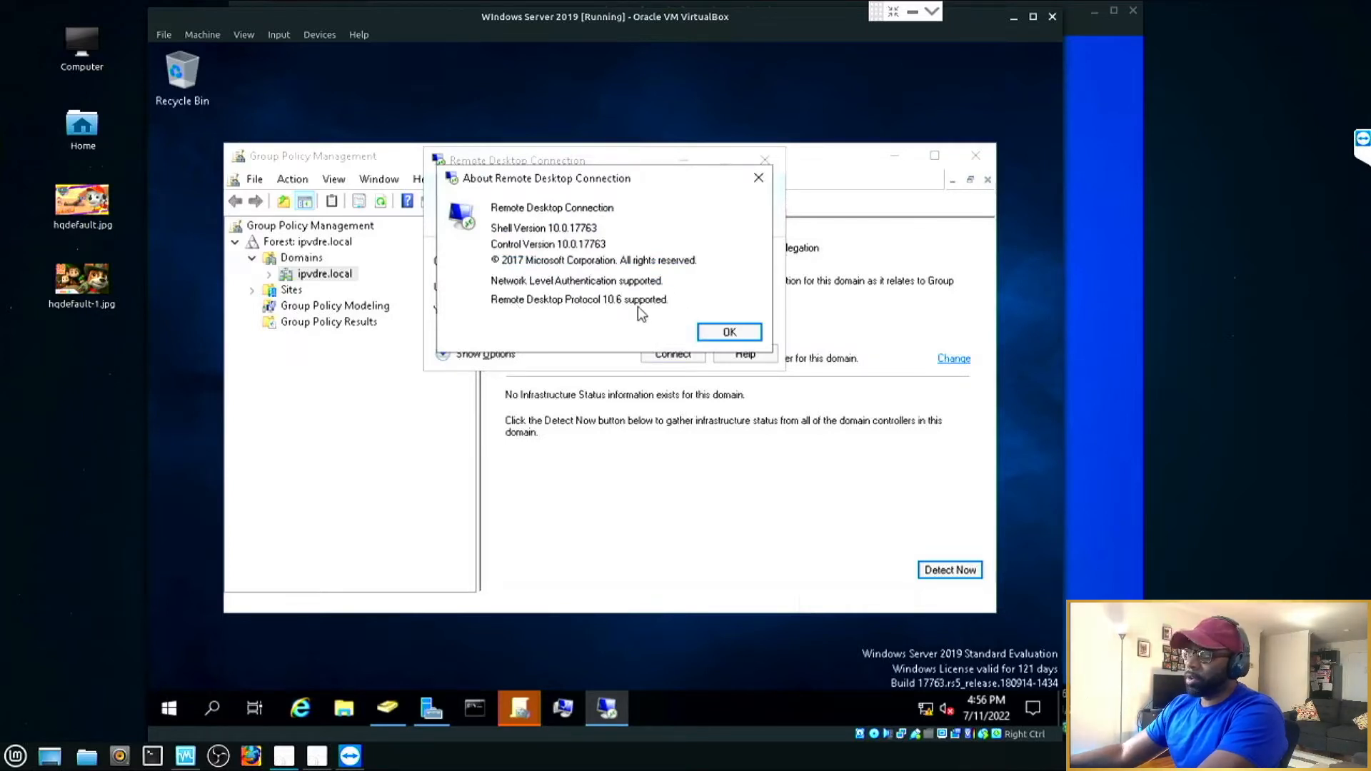
{"action": "left_click", "coordinate": [730, 334]}
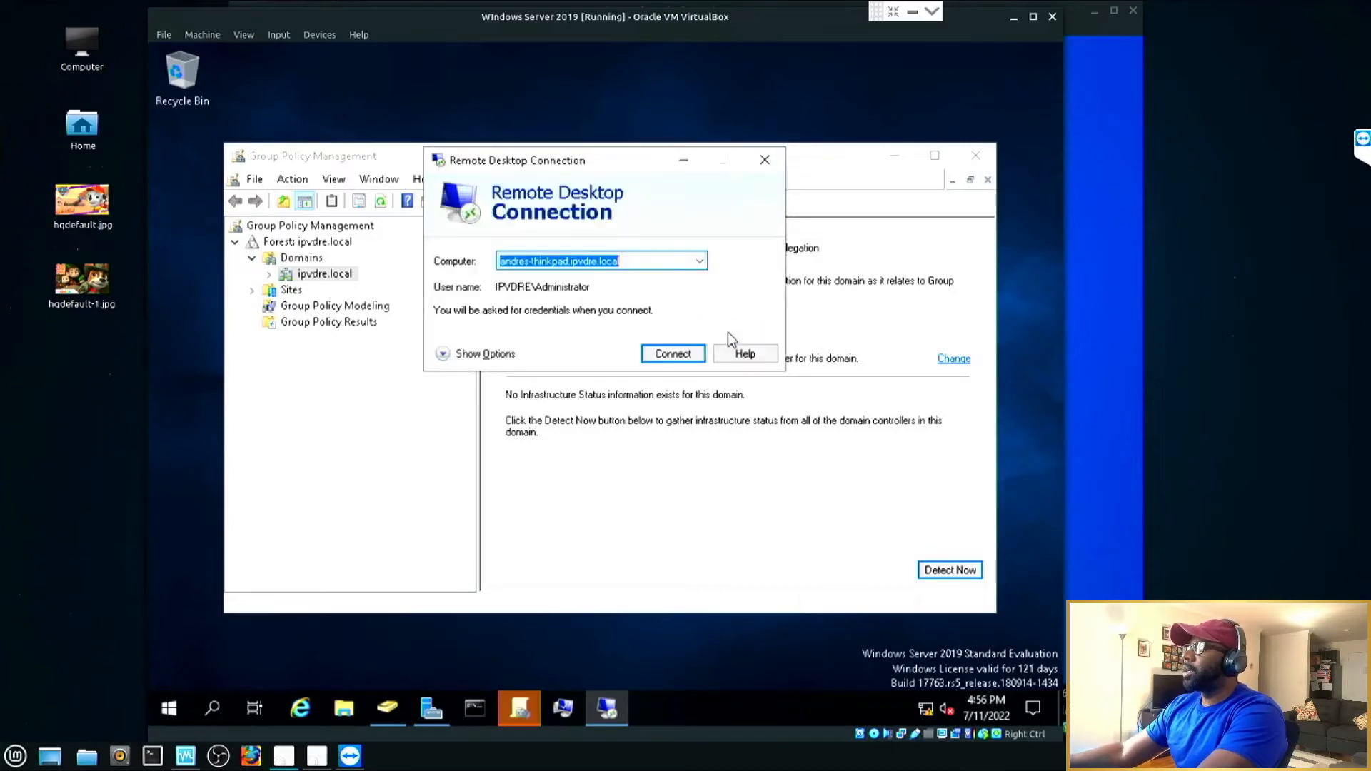
{"action": "left_click", "coordinate": [764, 162]}
Step: Review the server's Remote tab in System Properties without changes, then switch to the Windows 10 VM
{"action": "left_click", "coordinate": [563, 710]}
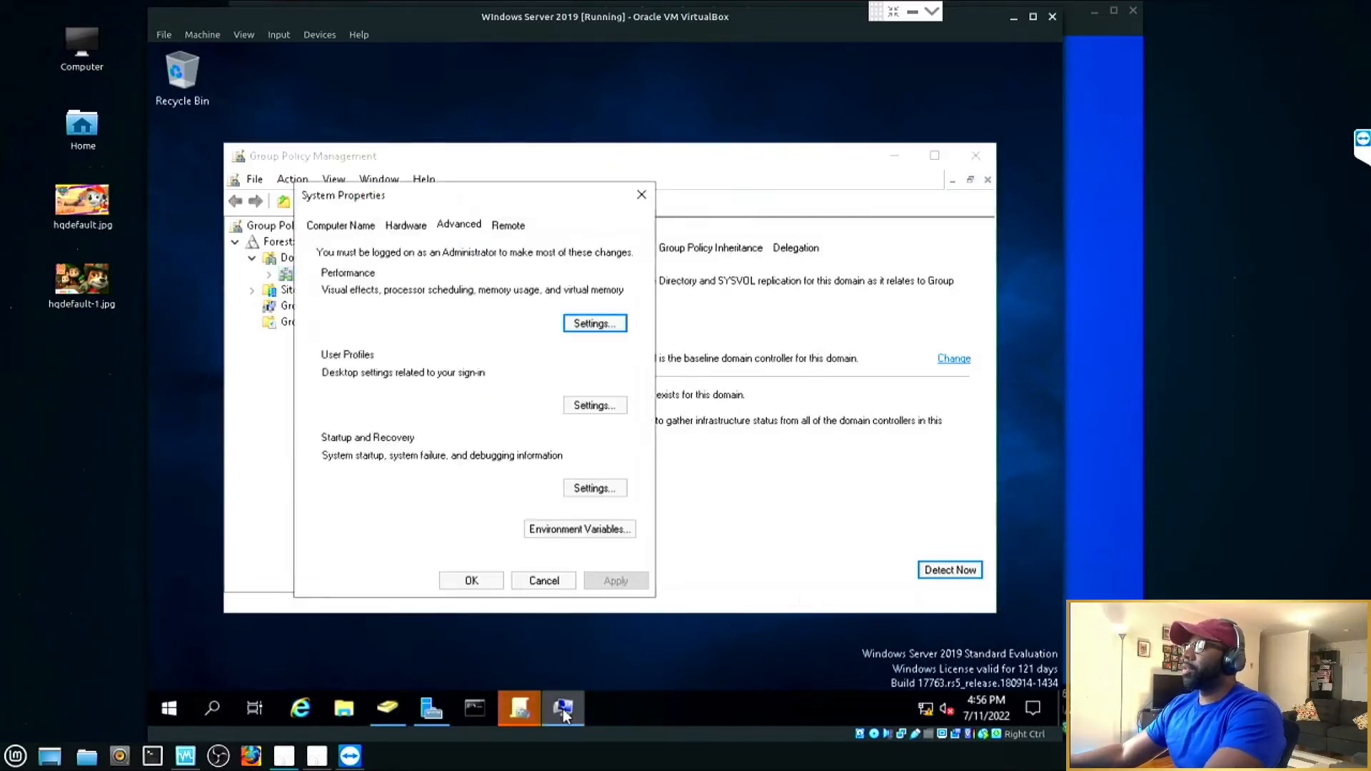
{"action": "left_click", "coordinate": [502, 222]}
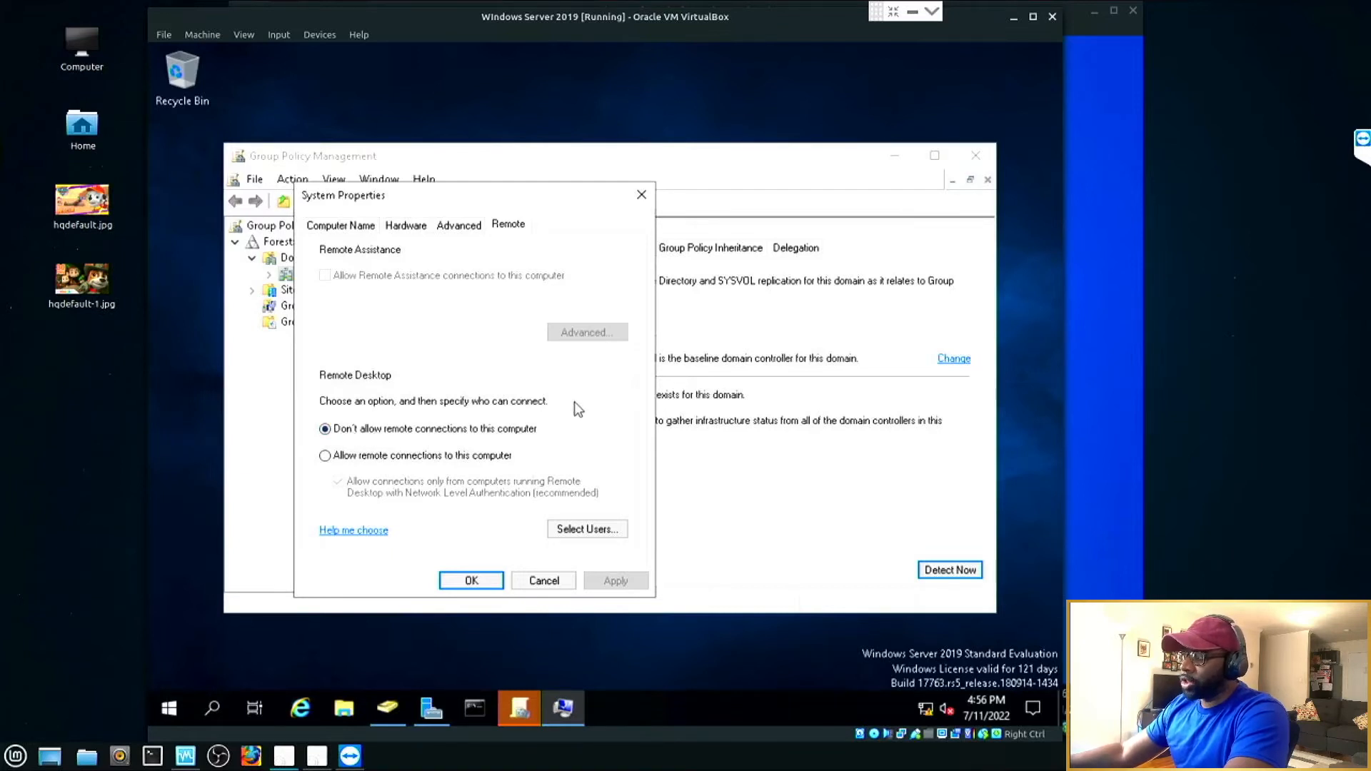
{"action": "left_click", "coordinate": [551, 580]}
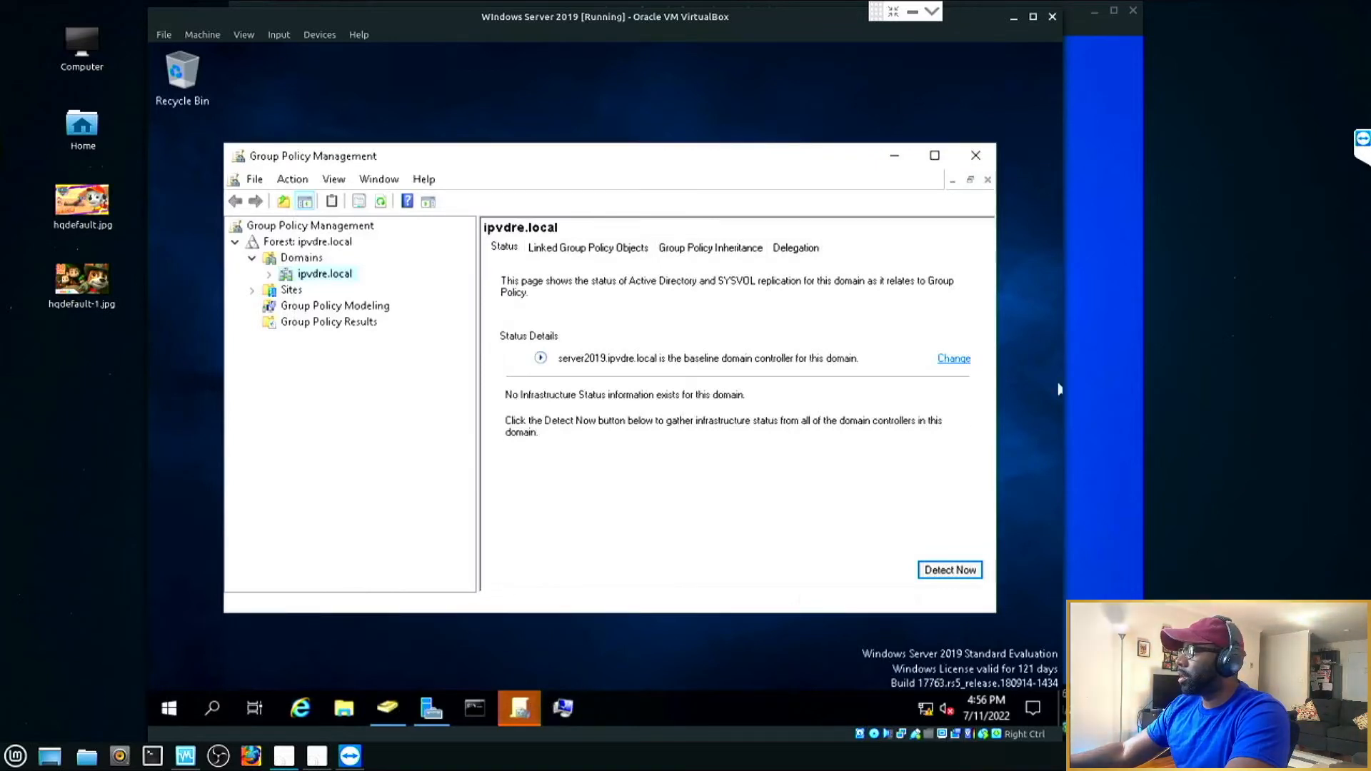
{"action": "left_click", "coordinate": [1094, 367]}
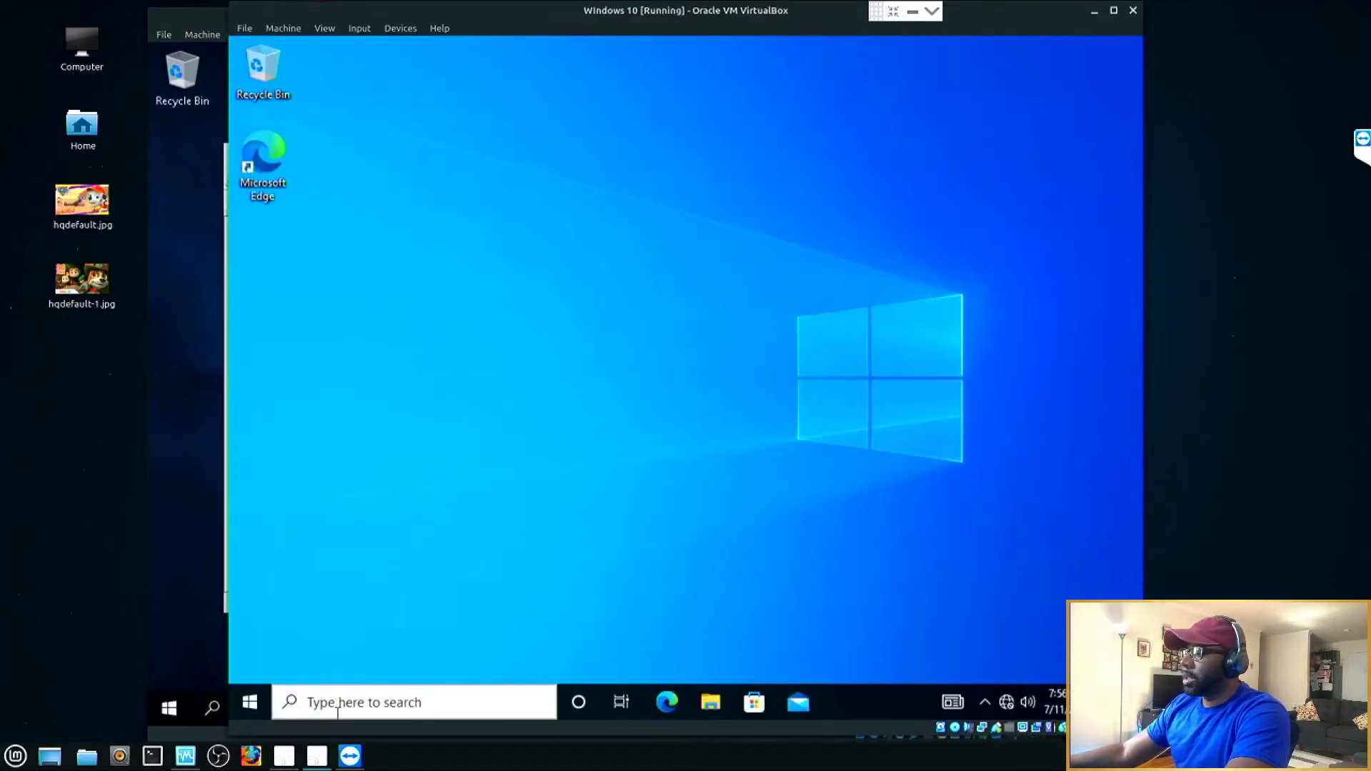
Step: Search 'system prop' on Windows 10, open About your PC, and request Advanced system settings
{"action": "left_click", "coordinate": [430, 710]}
{"action": "type", "text": "SYSTEM POR"}
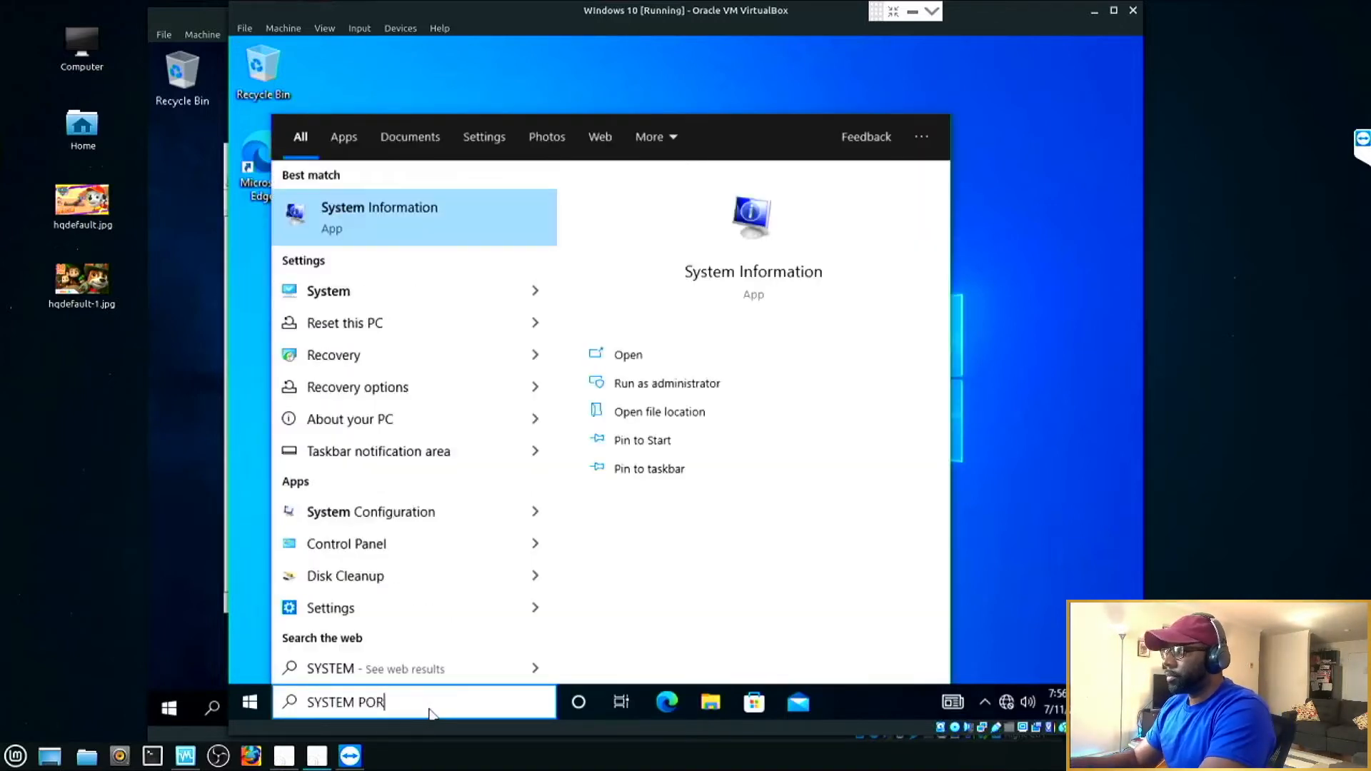
{"action": "key", "text": "BackSpace"}
{"action": "key", "text": "BackSpace"}
{"action": "type", "text": "REO"}
{"action": "key", "text": "BackSpace"}
{"action": "key", "text": "BackSpace"}
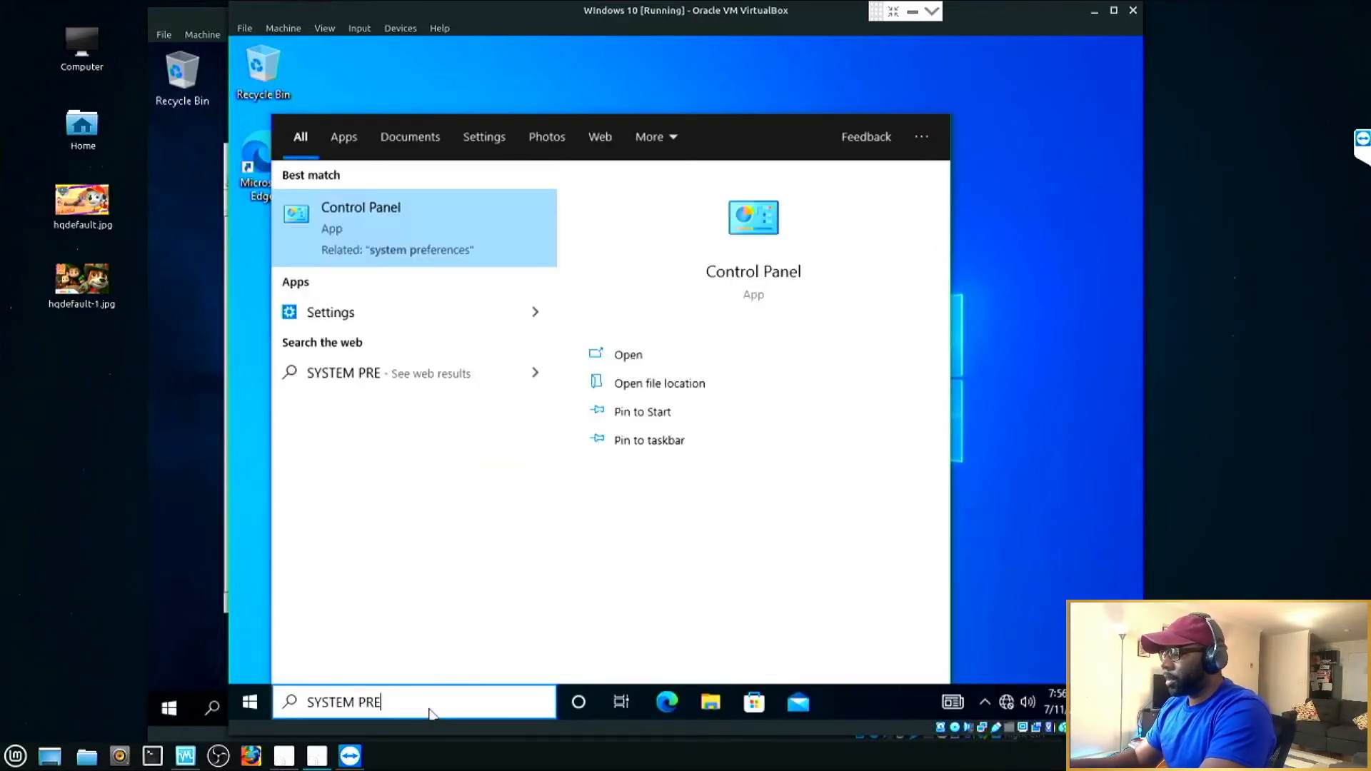
{"action": "type", "text": "OP"}
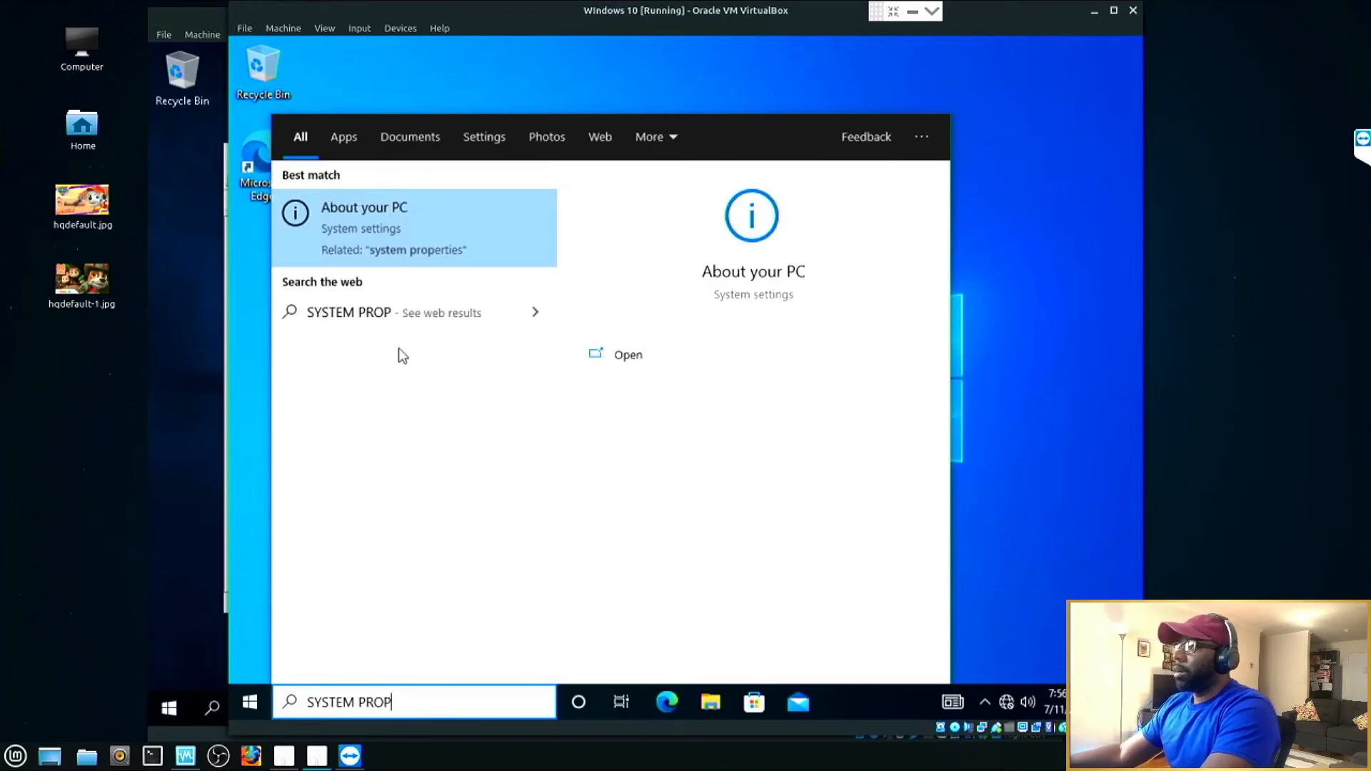
{"action": "left_click", "coordinate": [404, 202]}
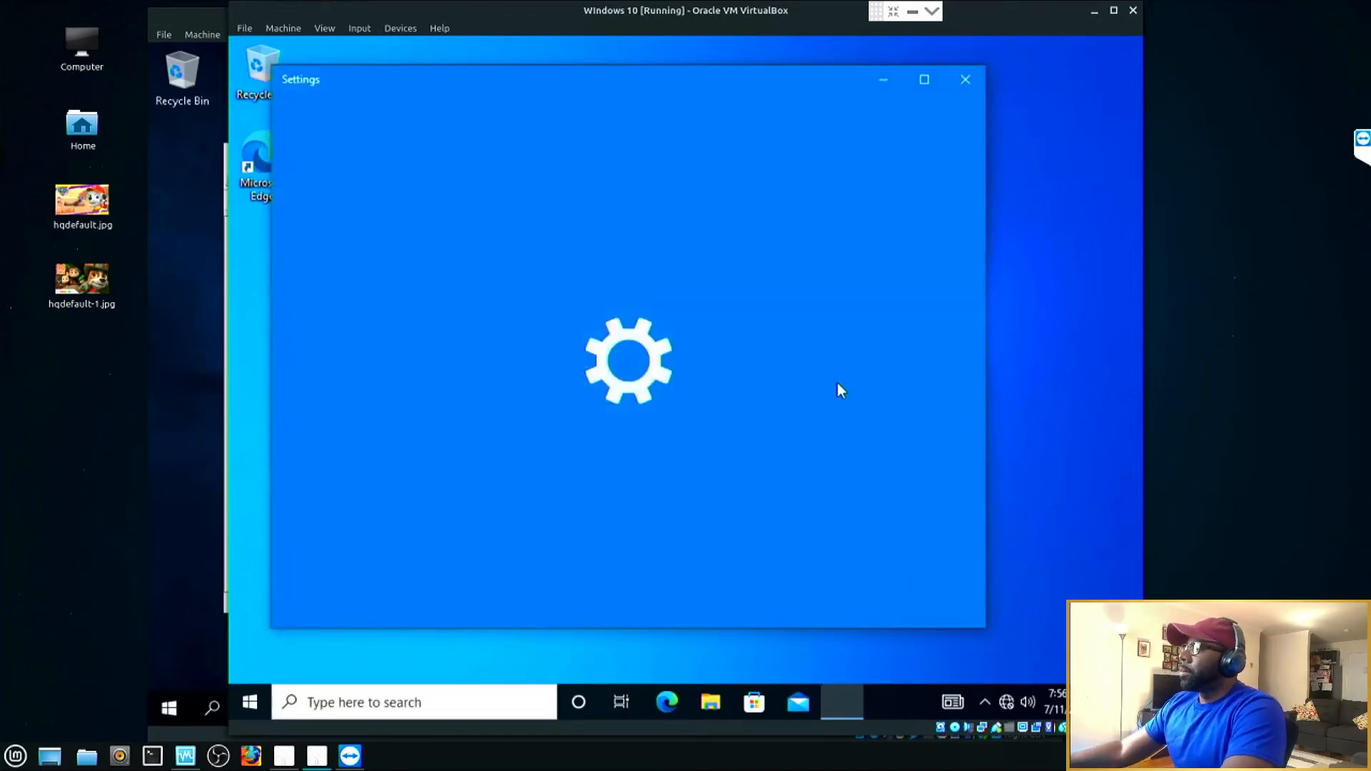
{"action": "scroll", "coordinate": [868, 487], "scroll_direction": "down", "scroll_amount": 10}
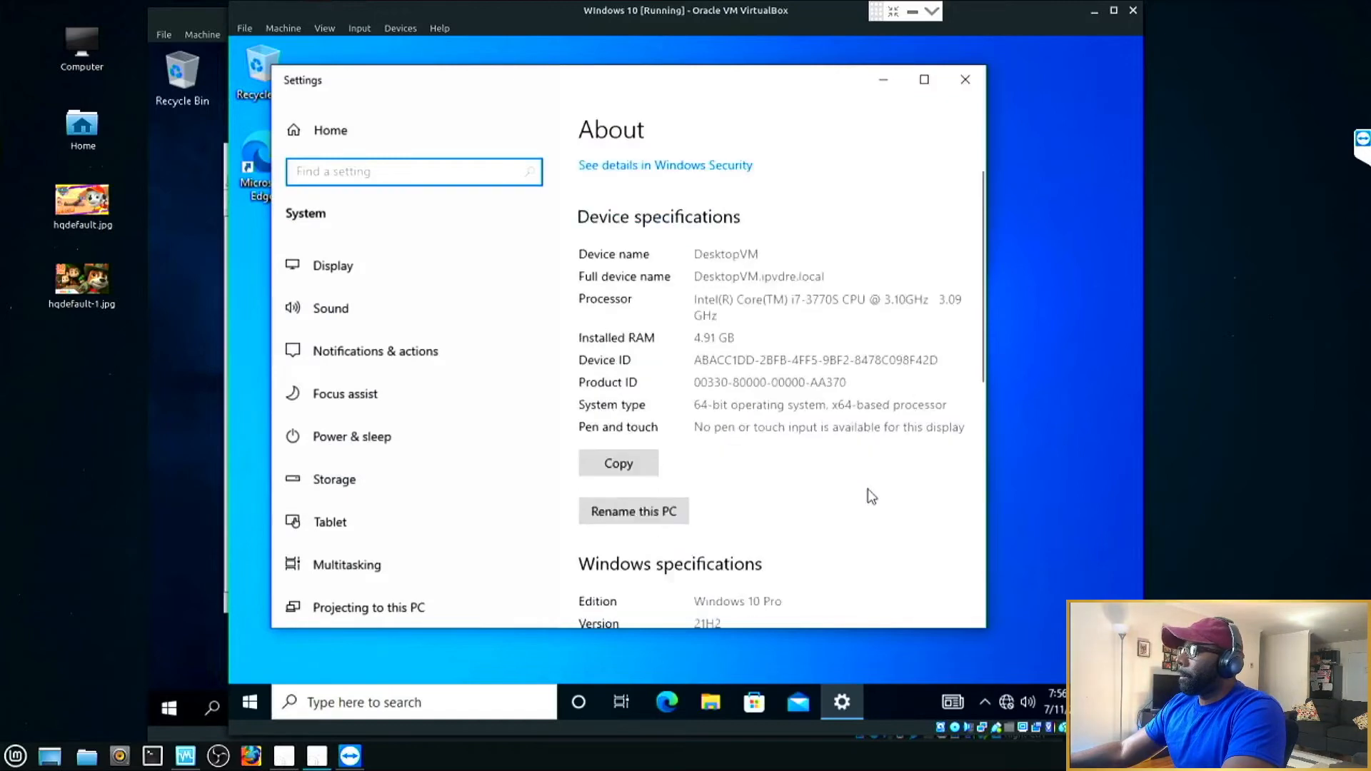
{"action": "left_click", "coordinate": [651, 479]}
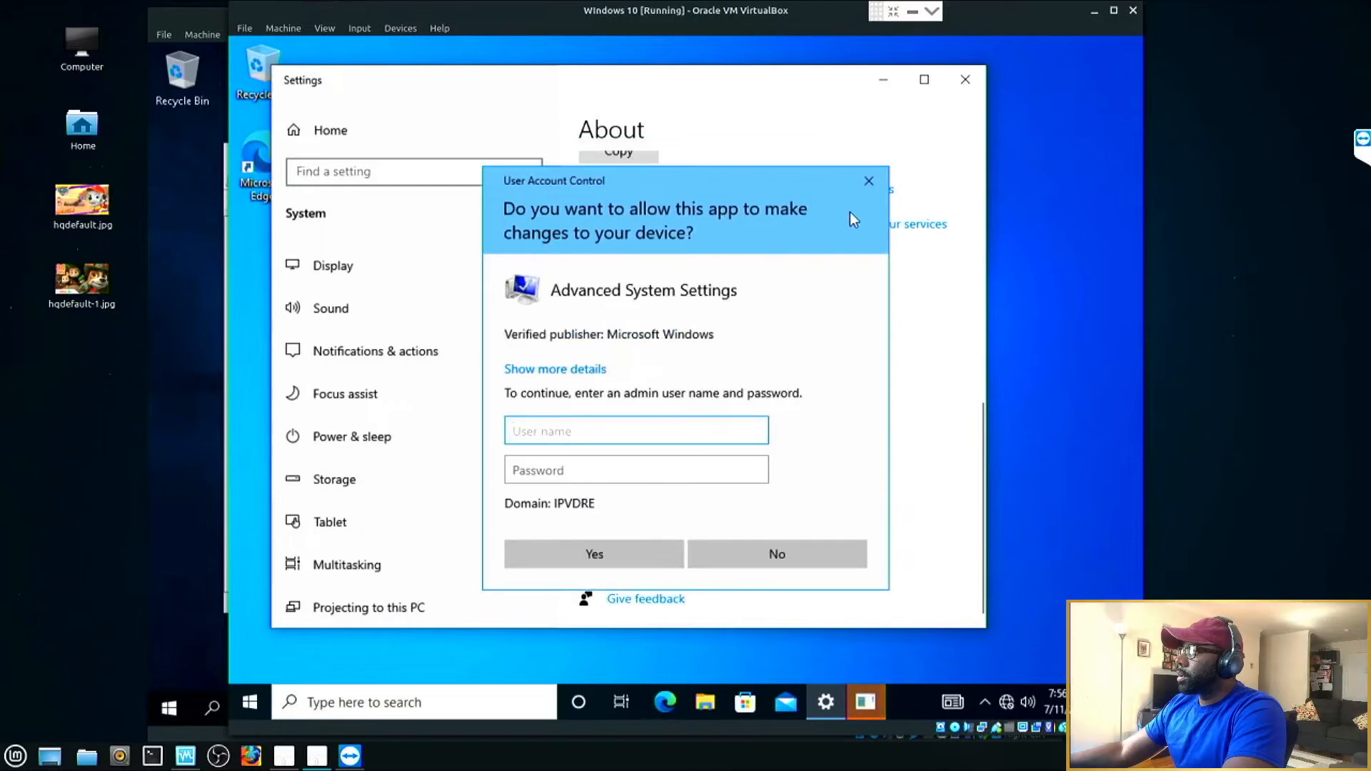
Step: Enter the administrator user name and password in the UAC prompt and approve it
{"action": "left_click", "coordinate": [666, 428]}
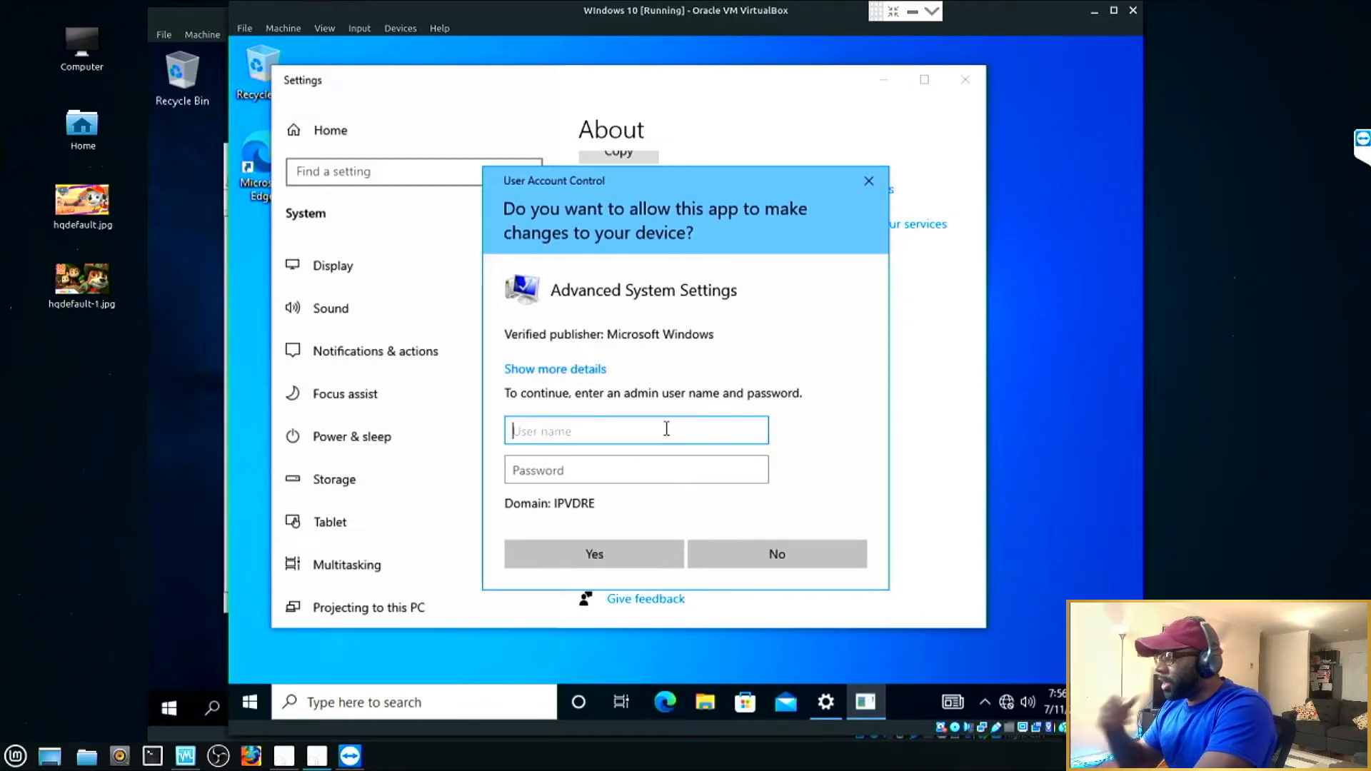
{"action": "type", "text": "Admin"}
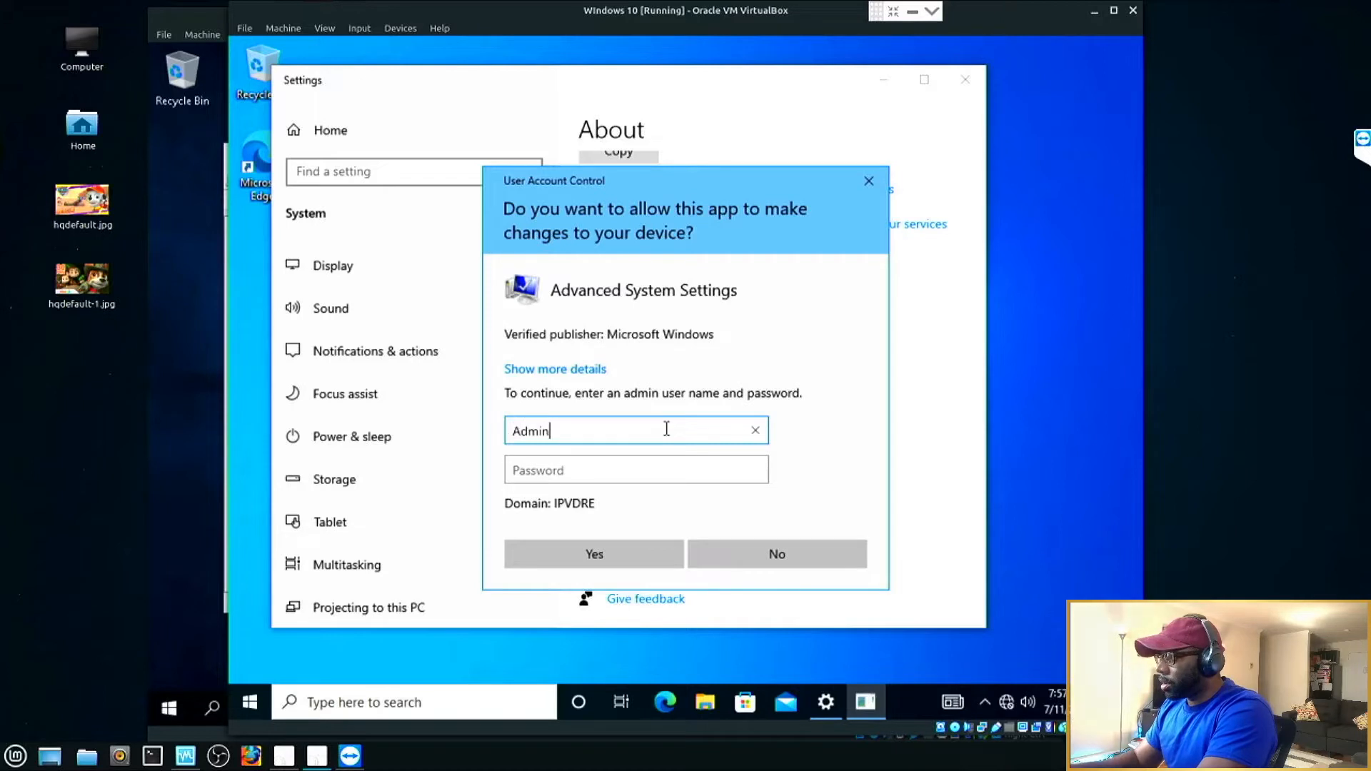
{"action": "type", "text": "istrator"}
{"action": "left_click", "coordinate": [663, 470]}
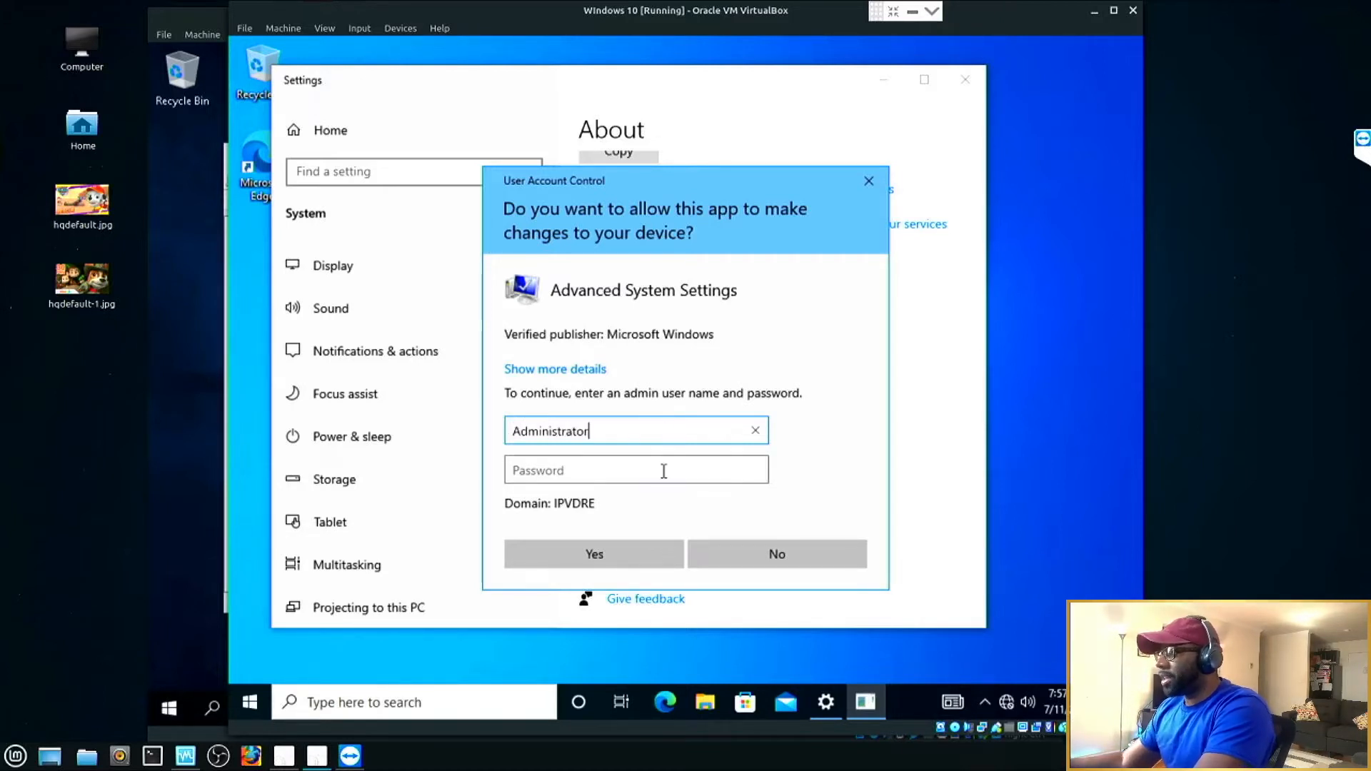
{"action": "type", "text": "•••••••"}
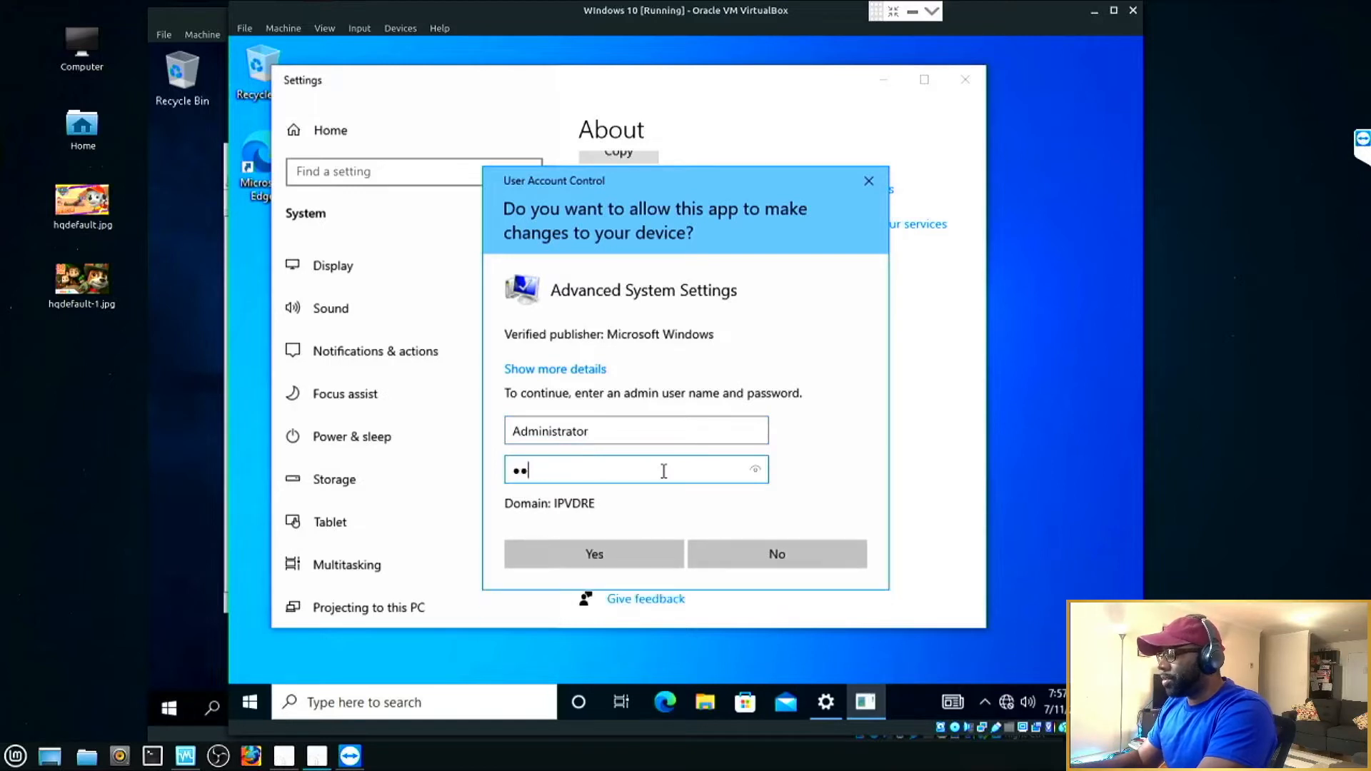
{"action": "type", "text": "••"}
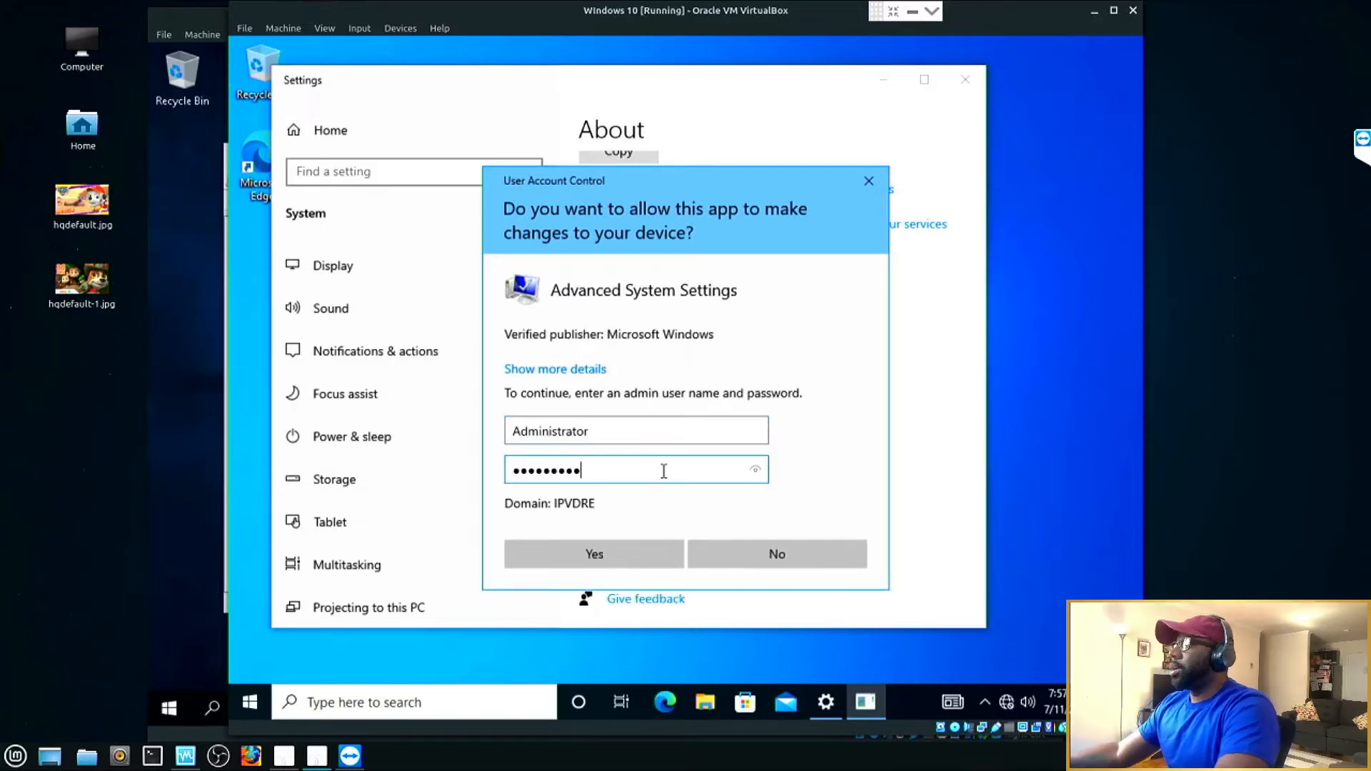
{"action": "left_click", "coordinate": [658, 565]}
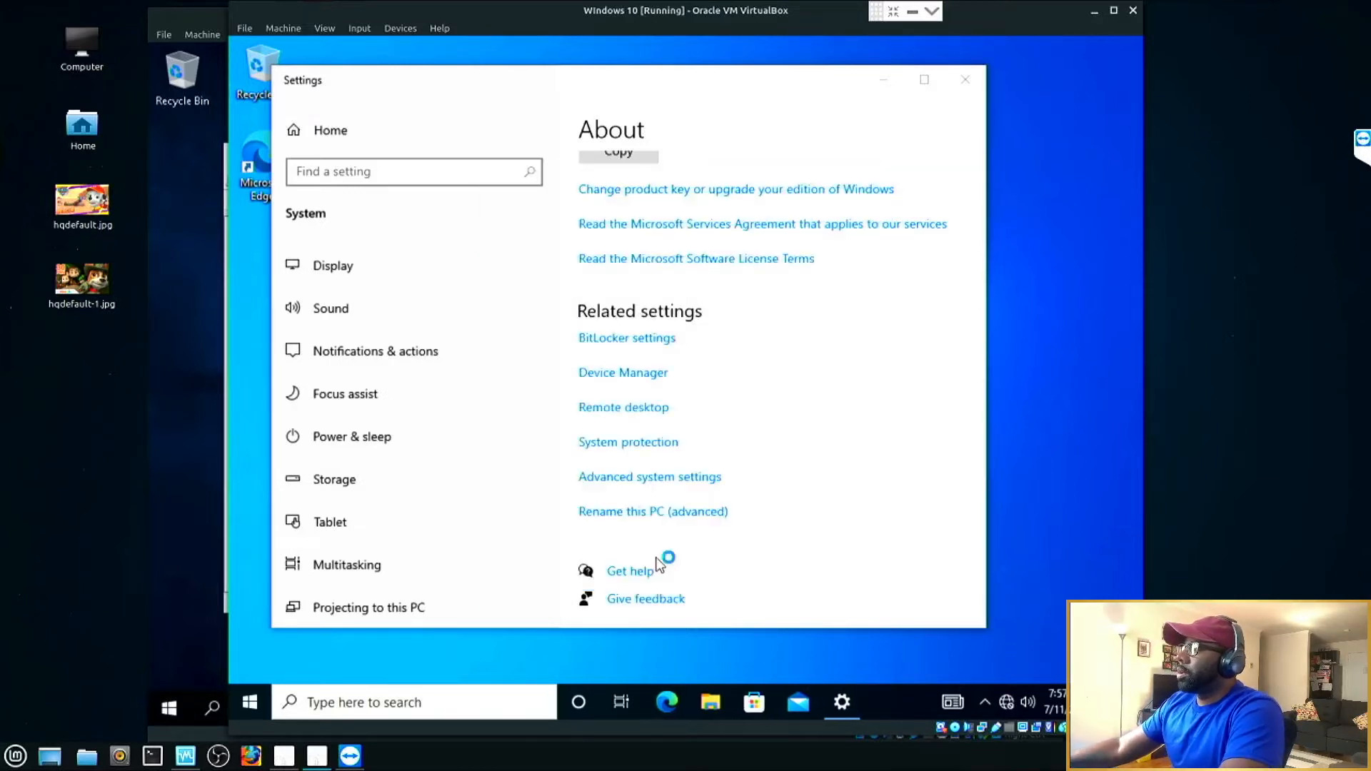
Step: Check Windows 10's Remote settings, close System Properties and Settings, and return to the server
{"action": "left_click", "coordinate": [582, 127]}
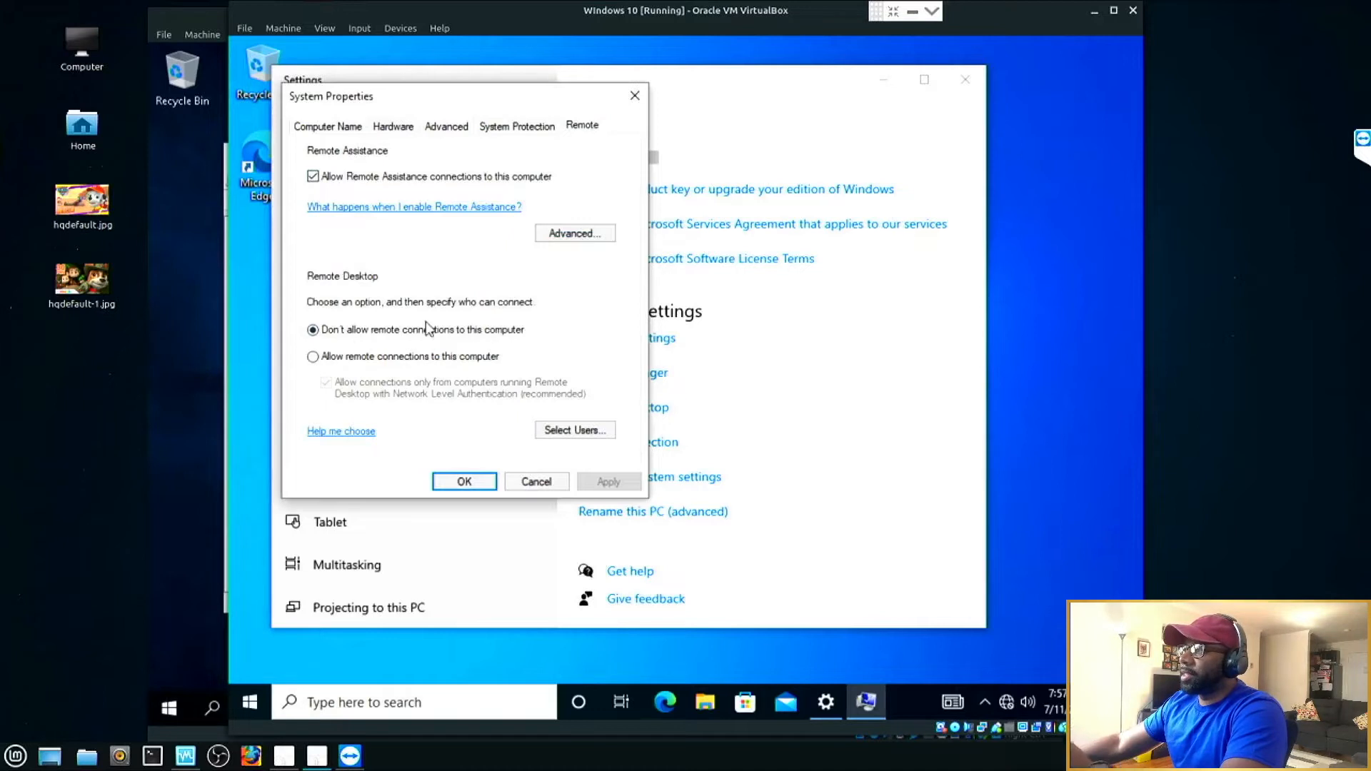
{"action": "left_click", "coordinate": [482, 483]}
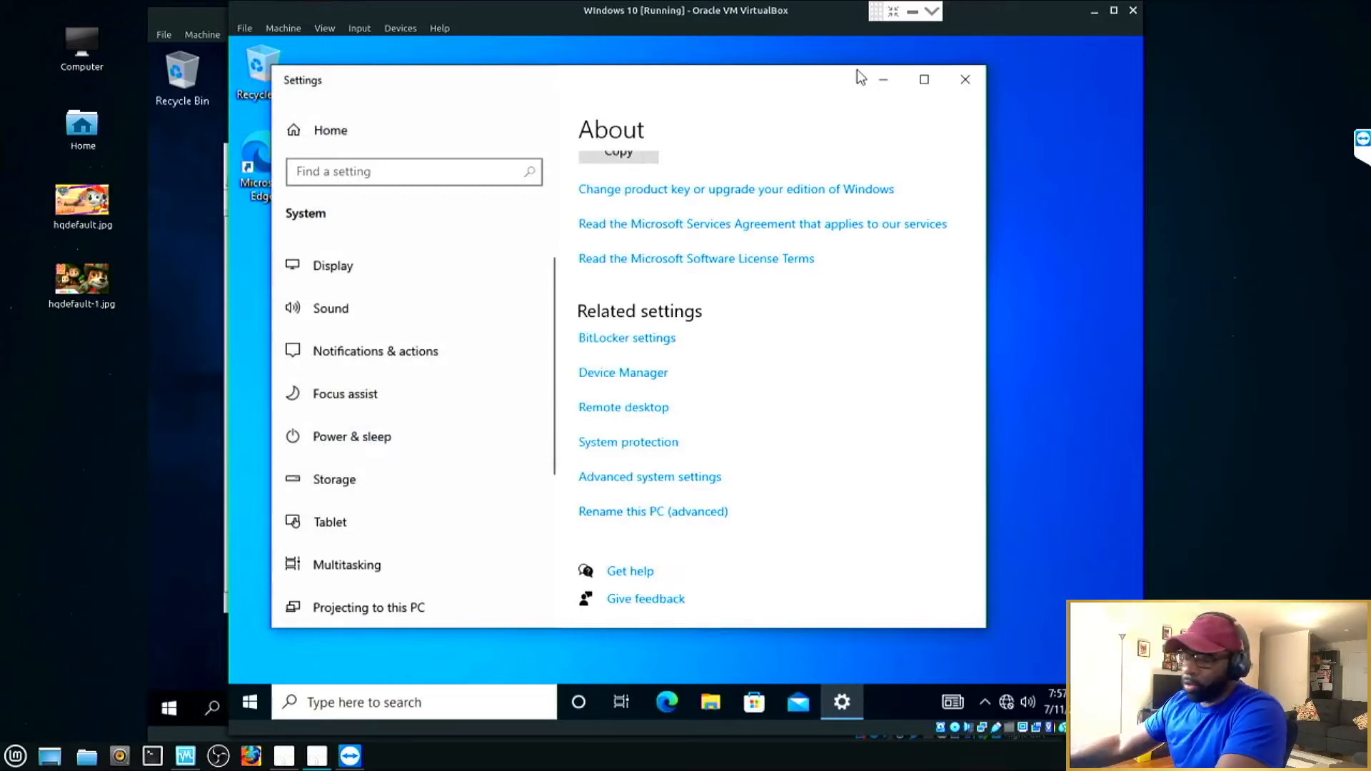
{"action": "left_click", "coordinate": [964, 81]}
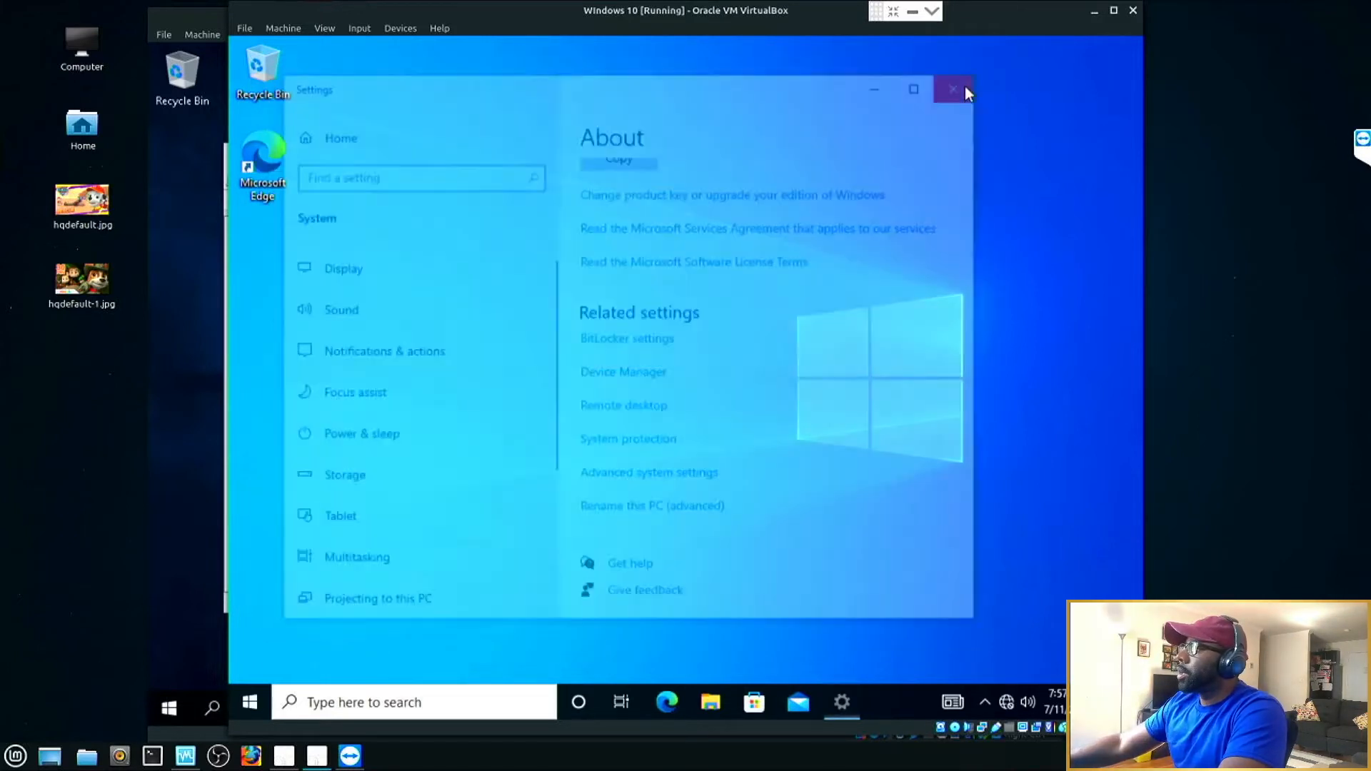
{"action": "left_click", "coordinate": [207, 52]}
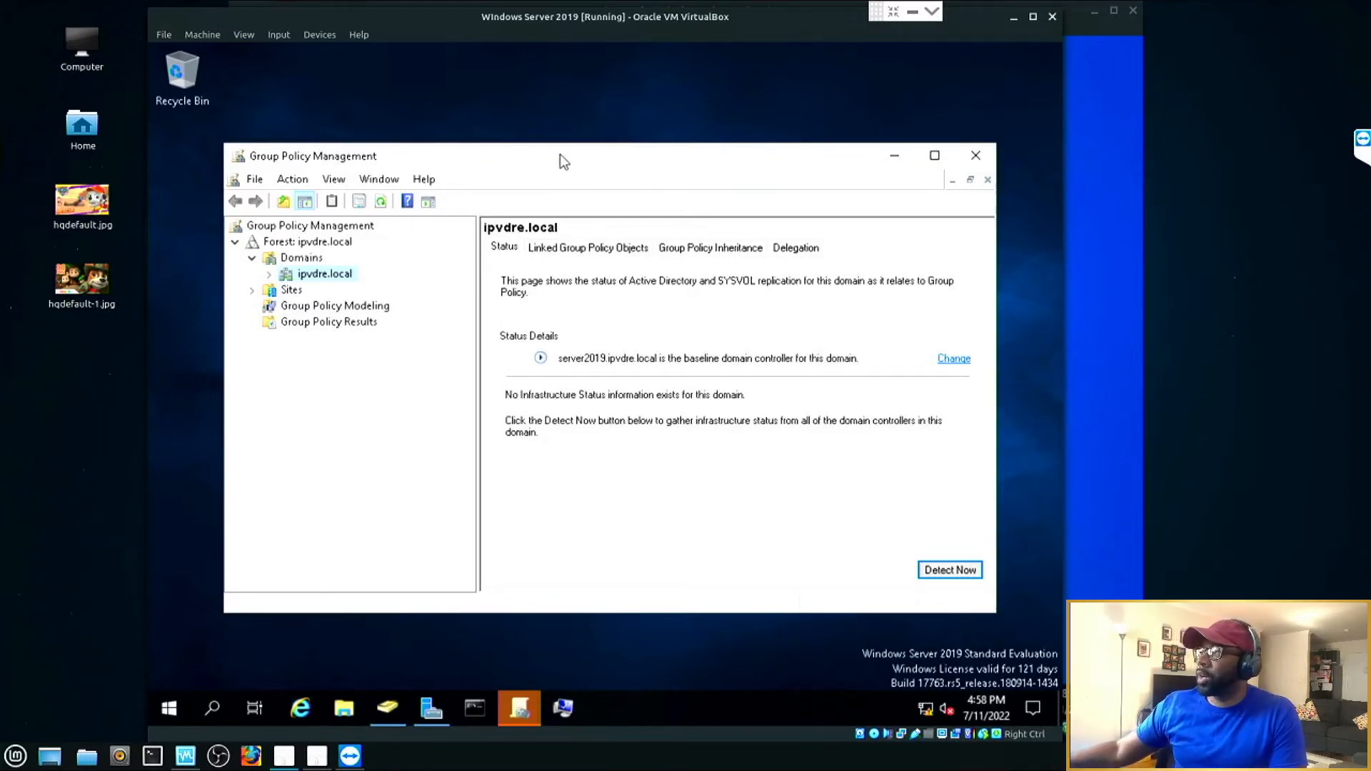
Step: Create a new GPO named 'Enable Remote Desktop' linked to the ipvdre.local domain
{"action": "left_click", "coordinate": [1032, 16]}
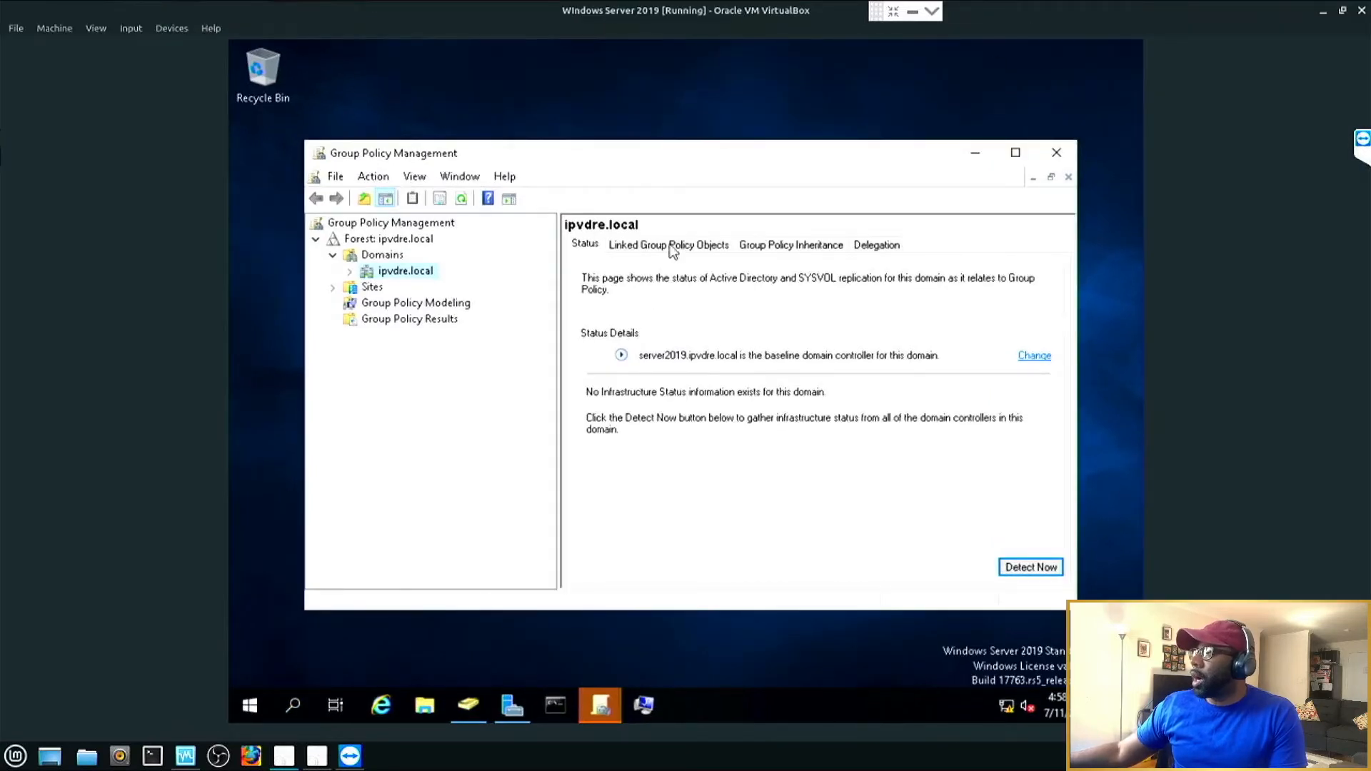
{"action": "right_click", "coordinate": [401, 274]}
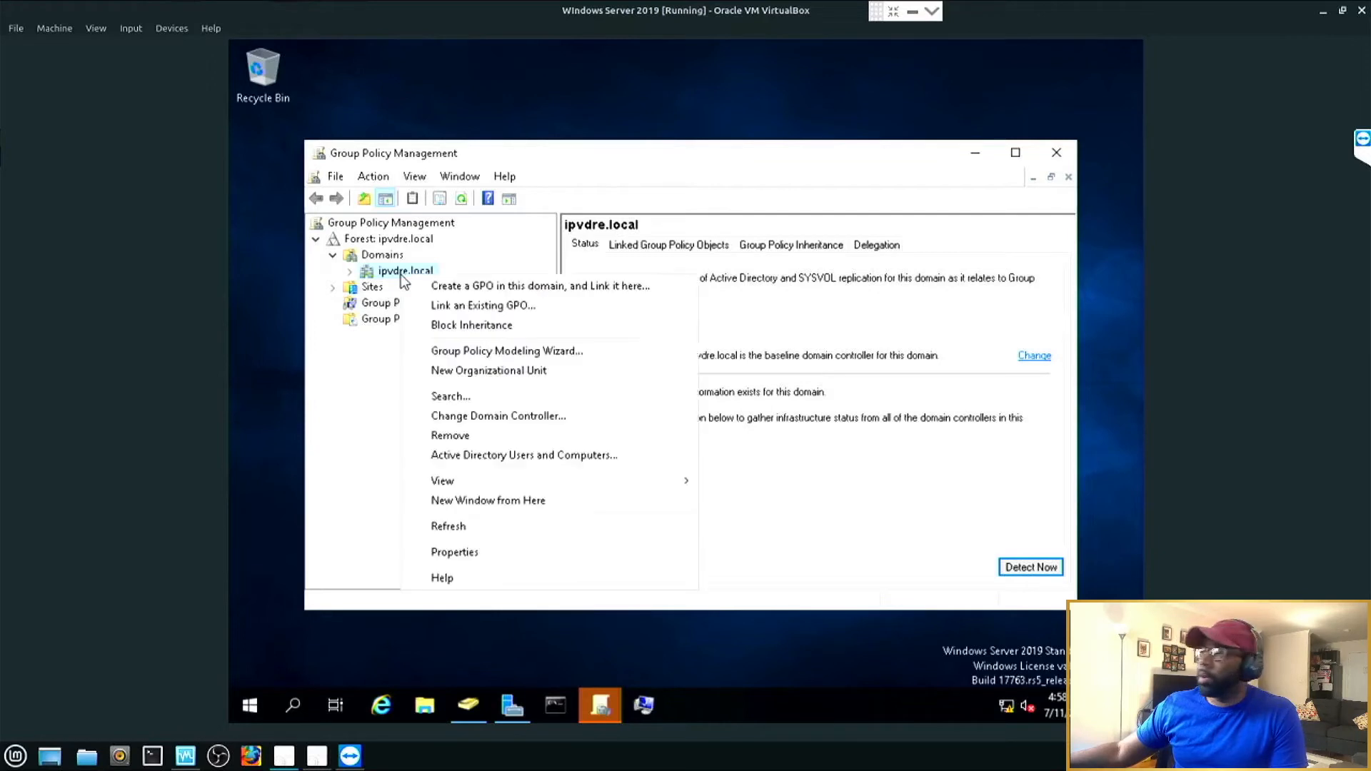
{"action": "left_click", "coordinate": [512, 287]}
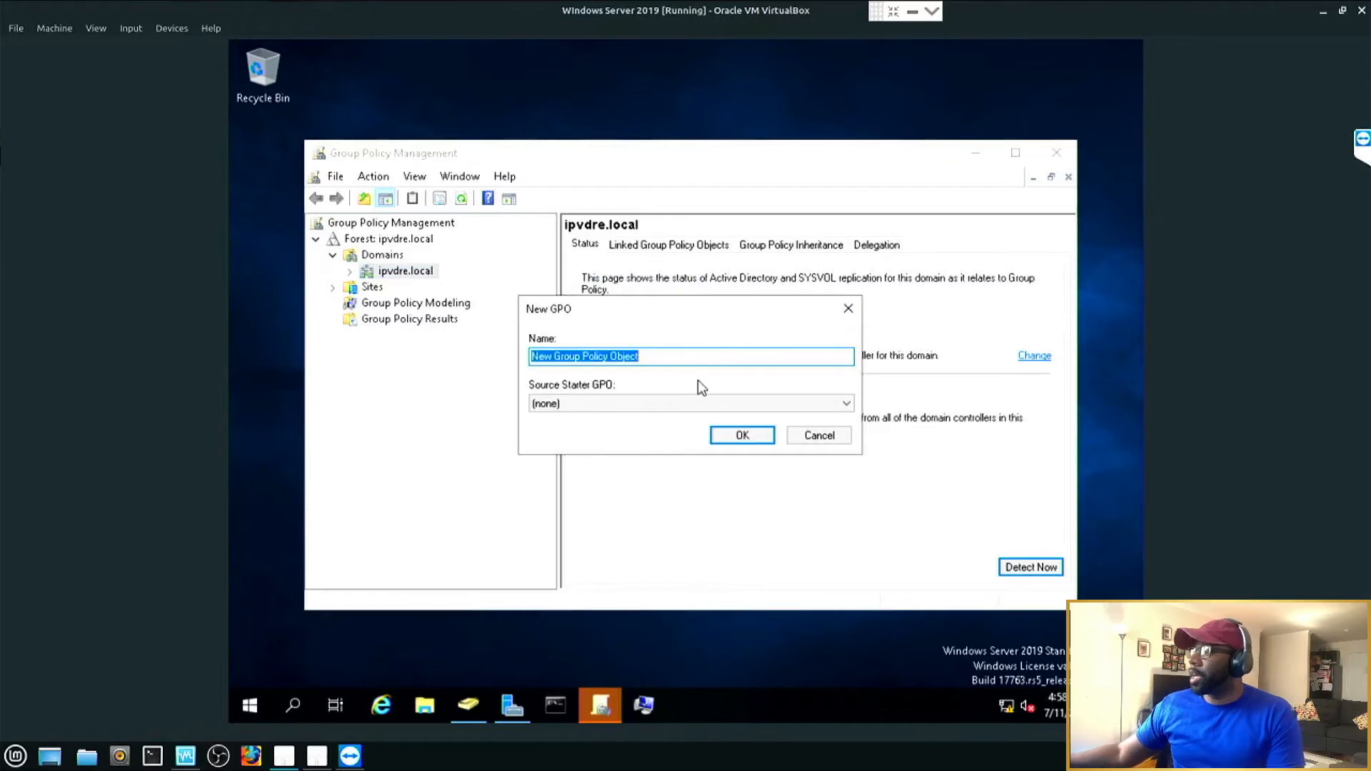
{"action": "type", "text": "Ena"}
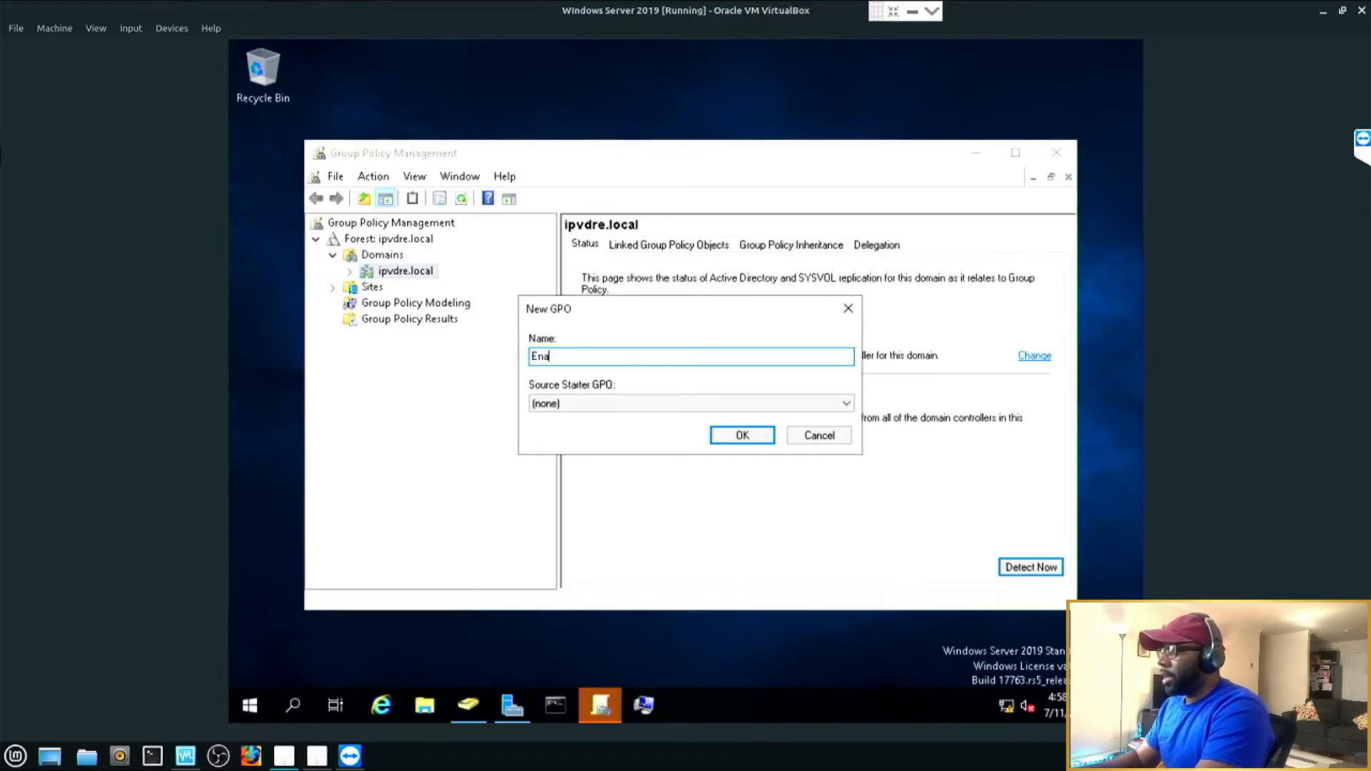
{"action": "type", "text": "ble Remo"}
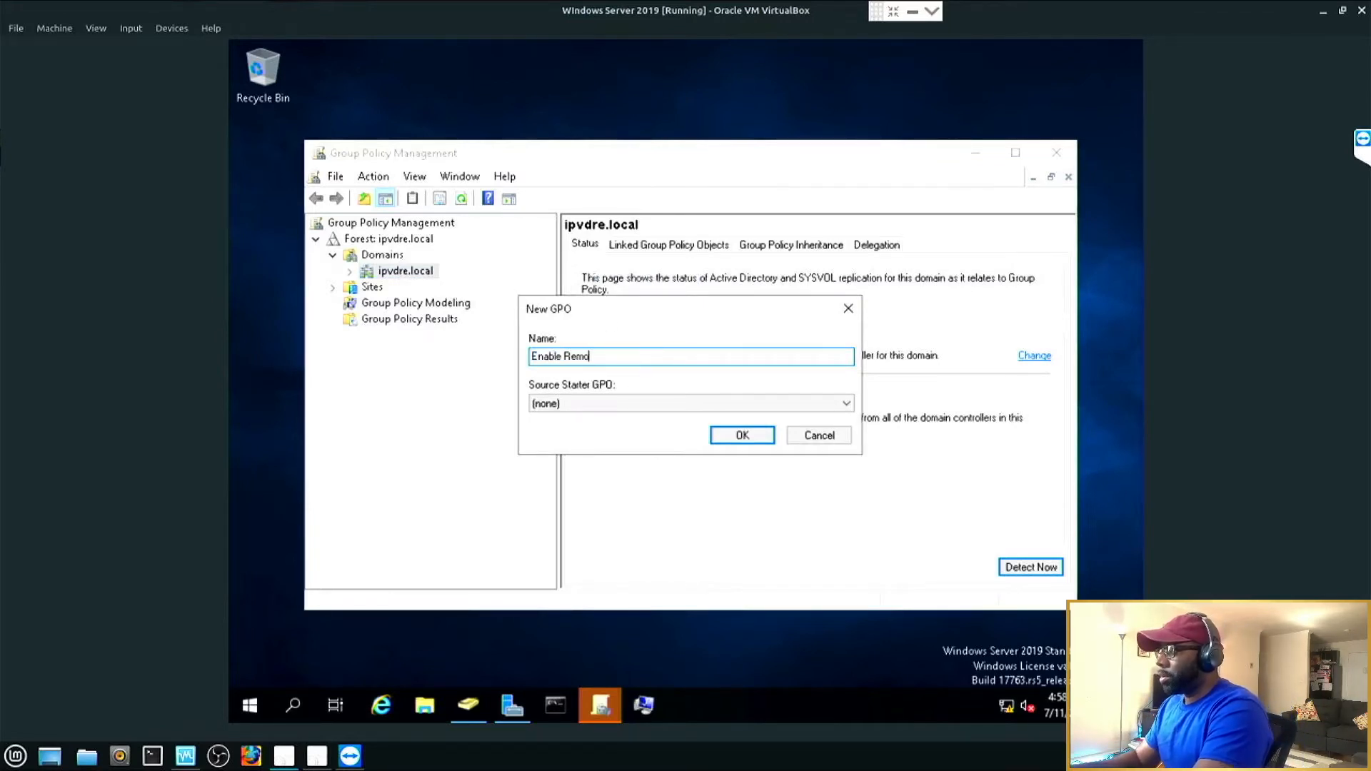
{"action": "type", "text": "te Desk"}
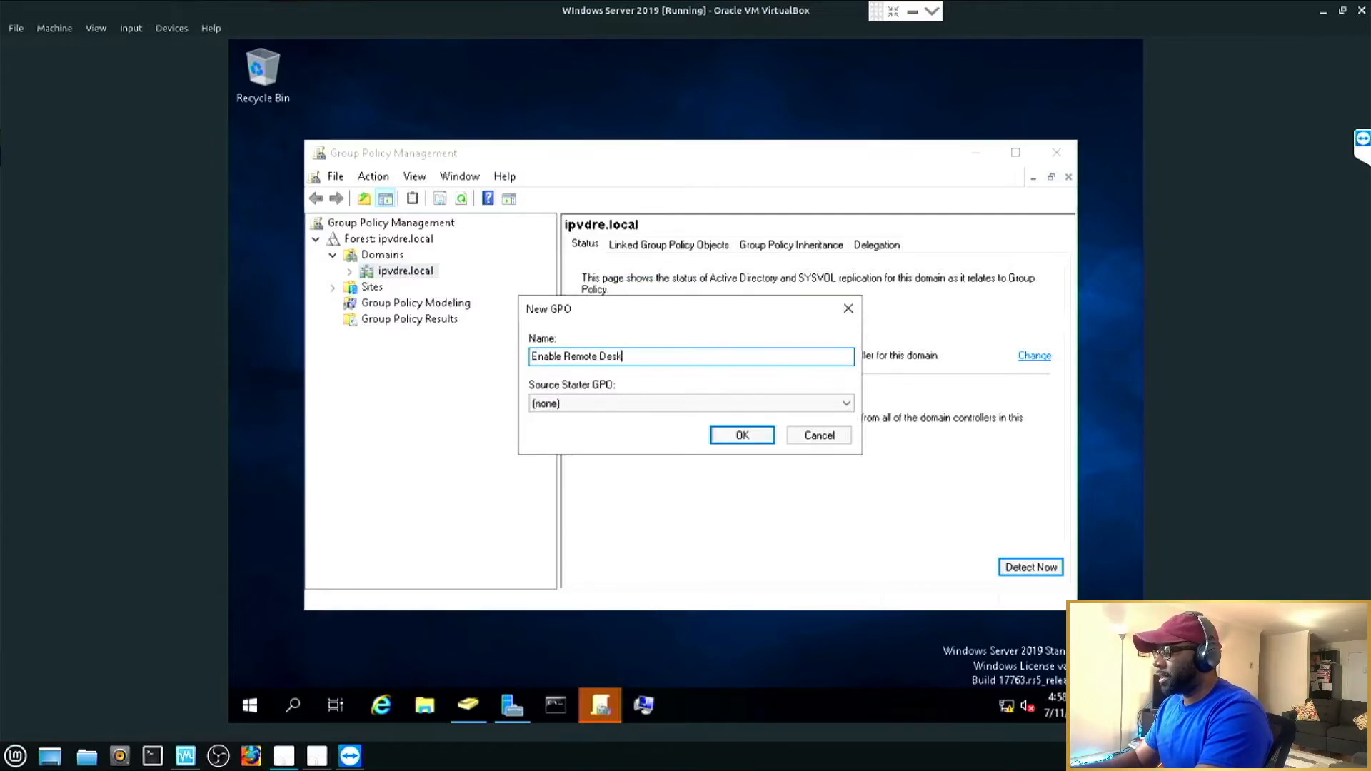
{"action": "type", "text": "top"}
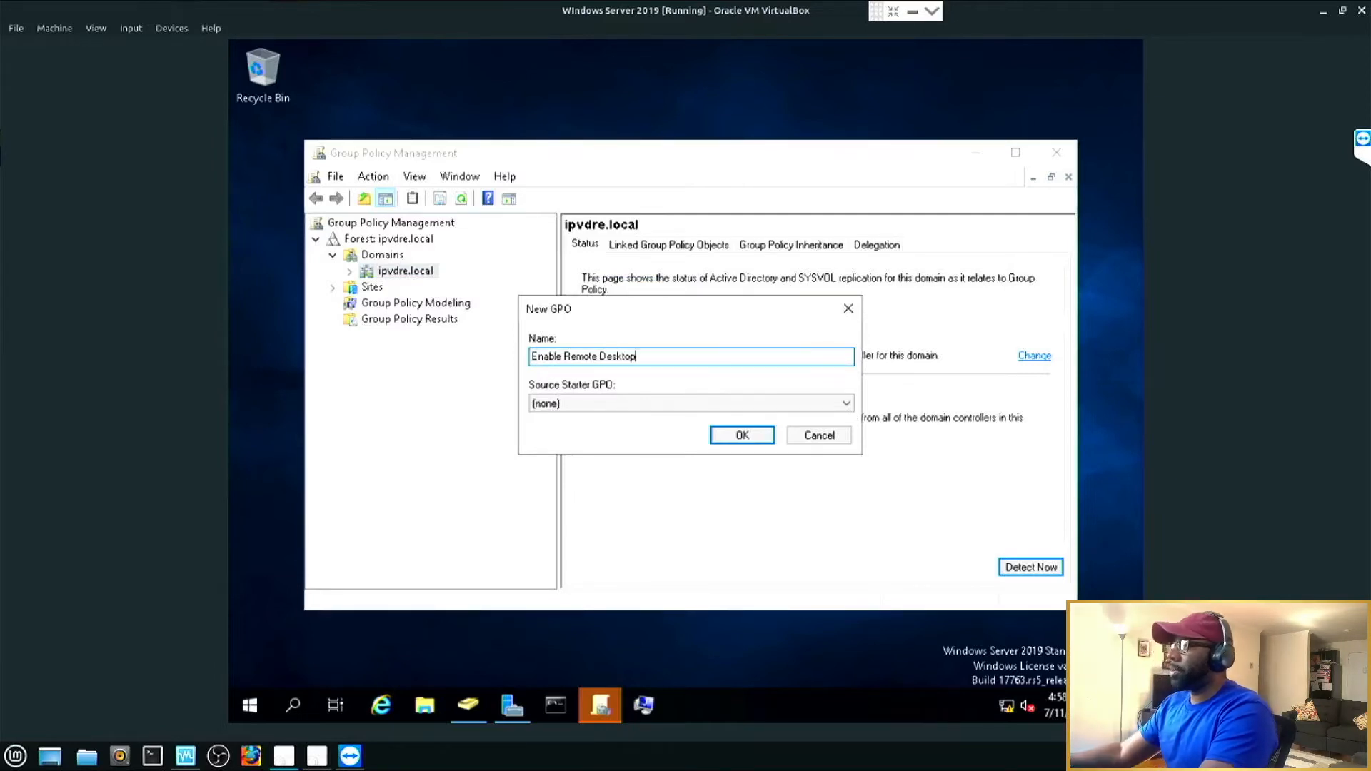
{"action": "left_click", "coordinate": [756, 436]}
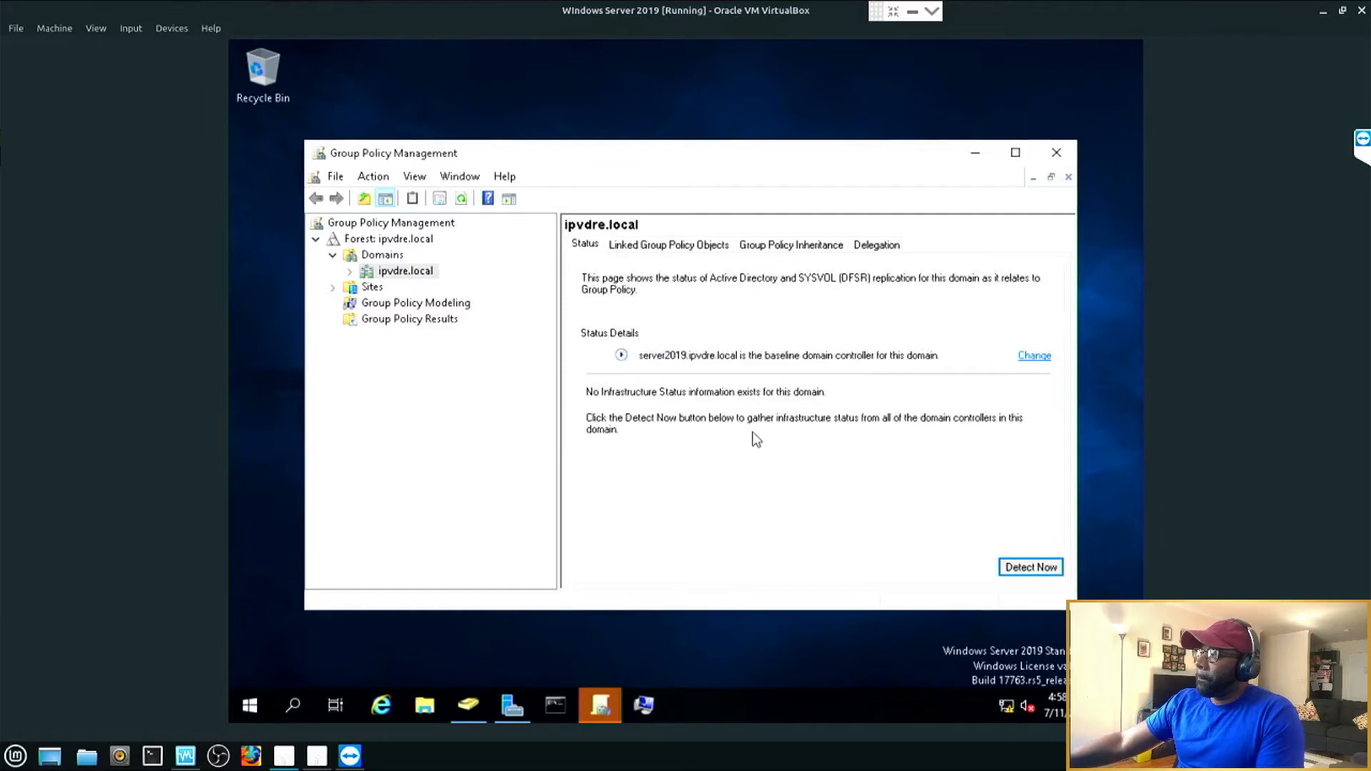
Step: Select Enable Remote Desktop under ipvdre.local, dismiss the link warning, and edit the GPO
{"action": "left_click", "coordinate": [349, 272]}
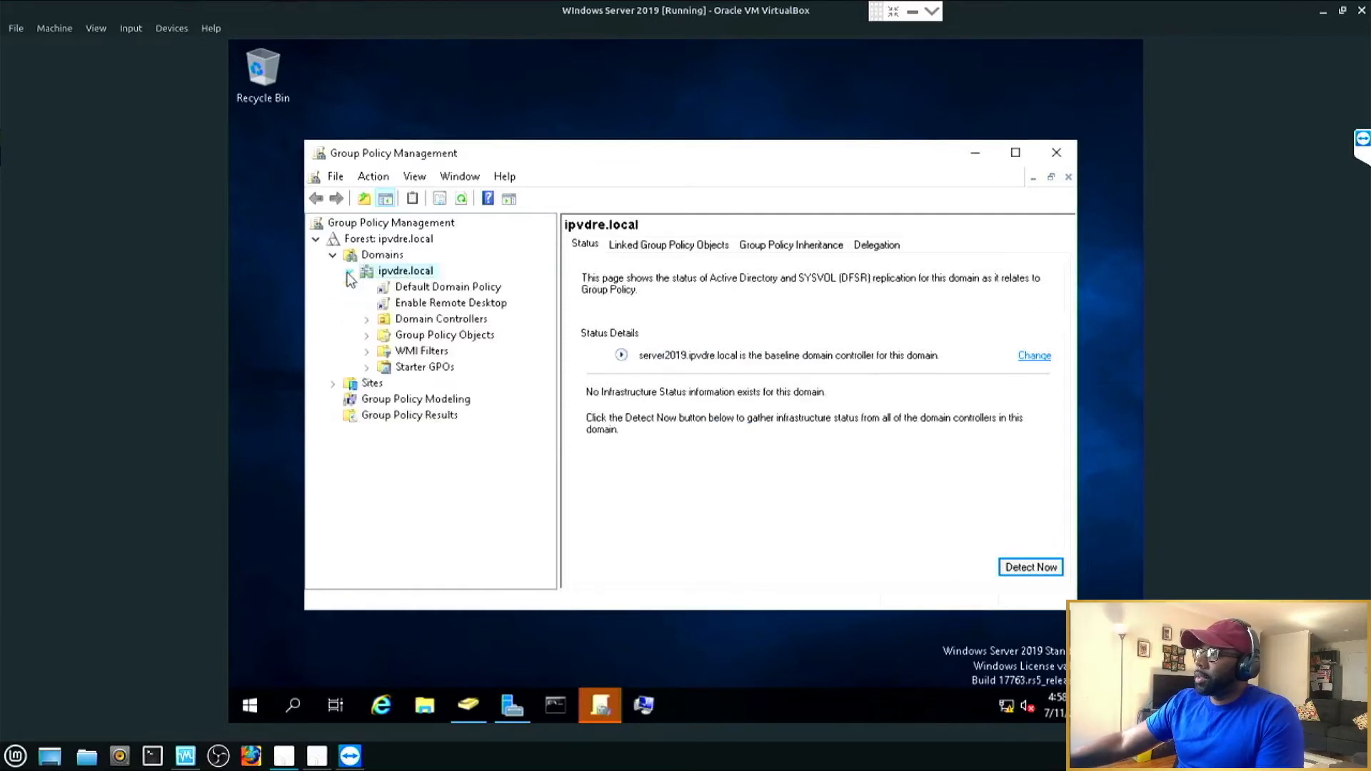
{"action": "left_click", "coordinate": [419, 305]}
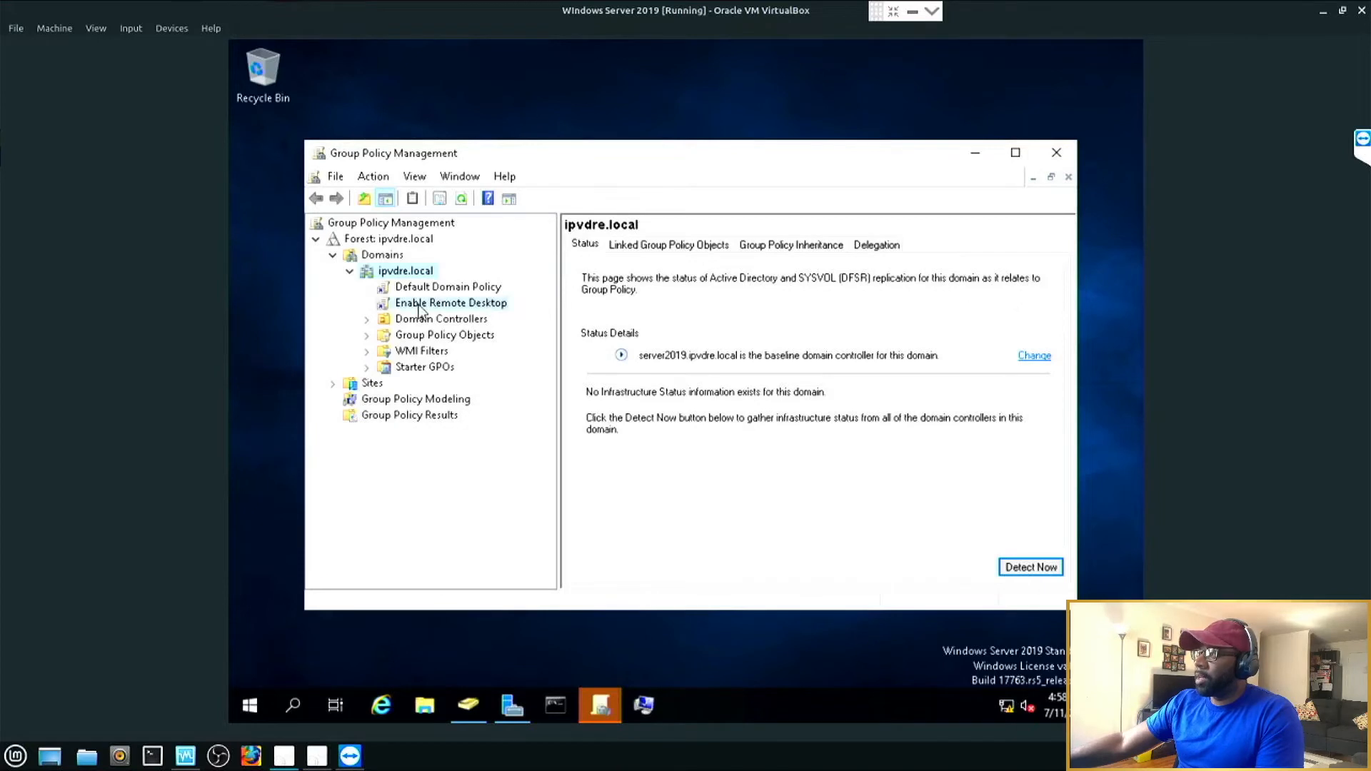
{"action": "left_click", "coordinate": [817, 421]}
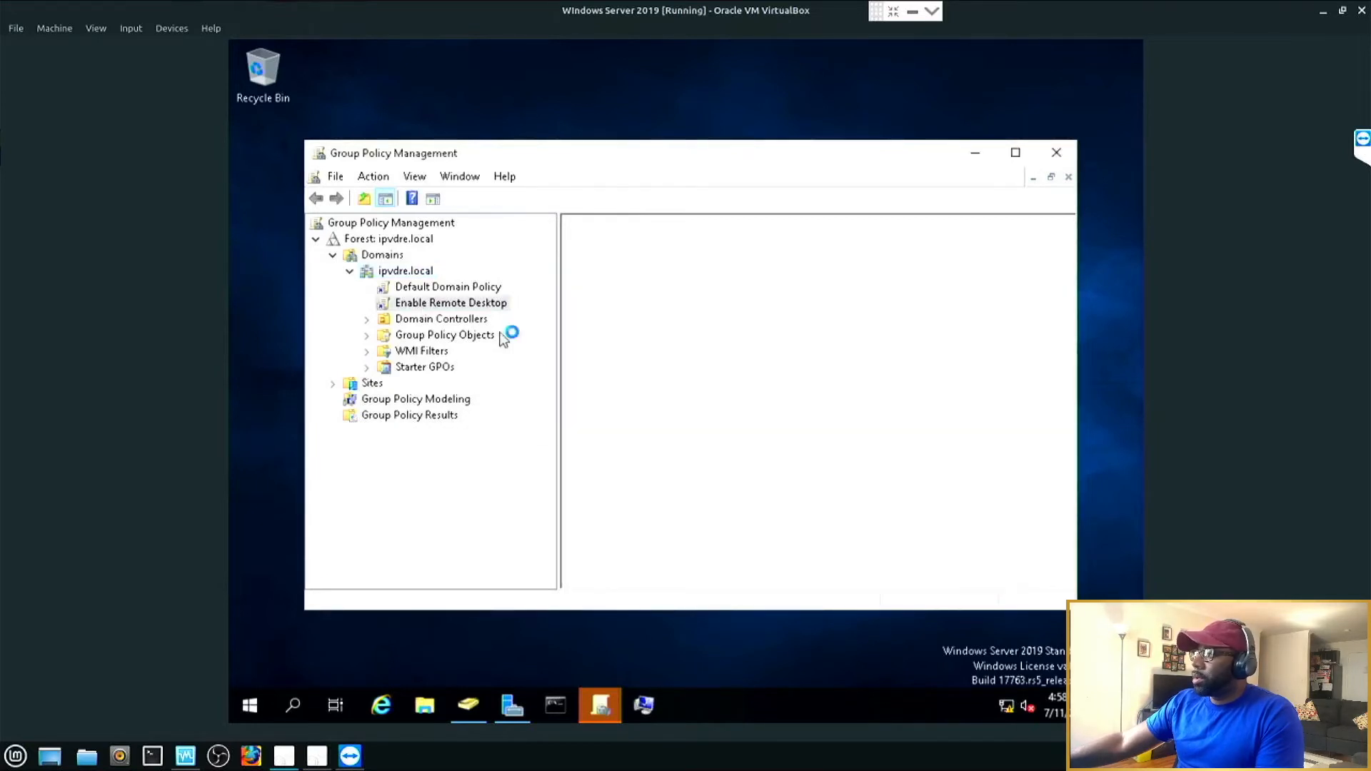
{"action": "right_click", "coordinate": [482, 308]}
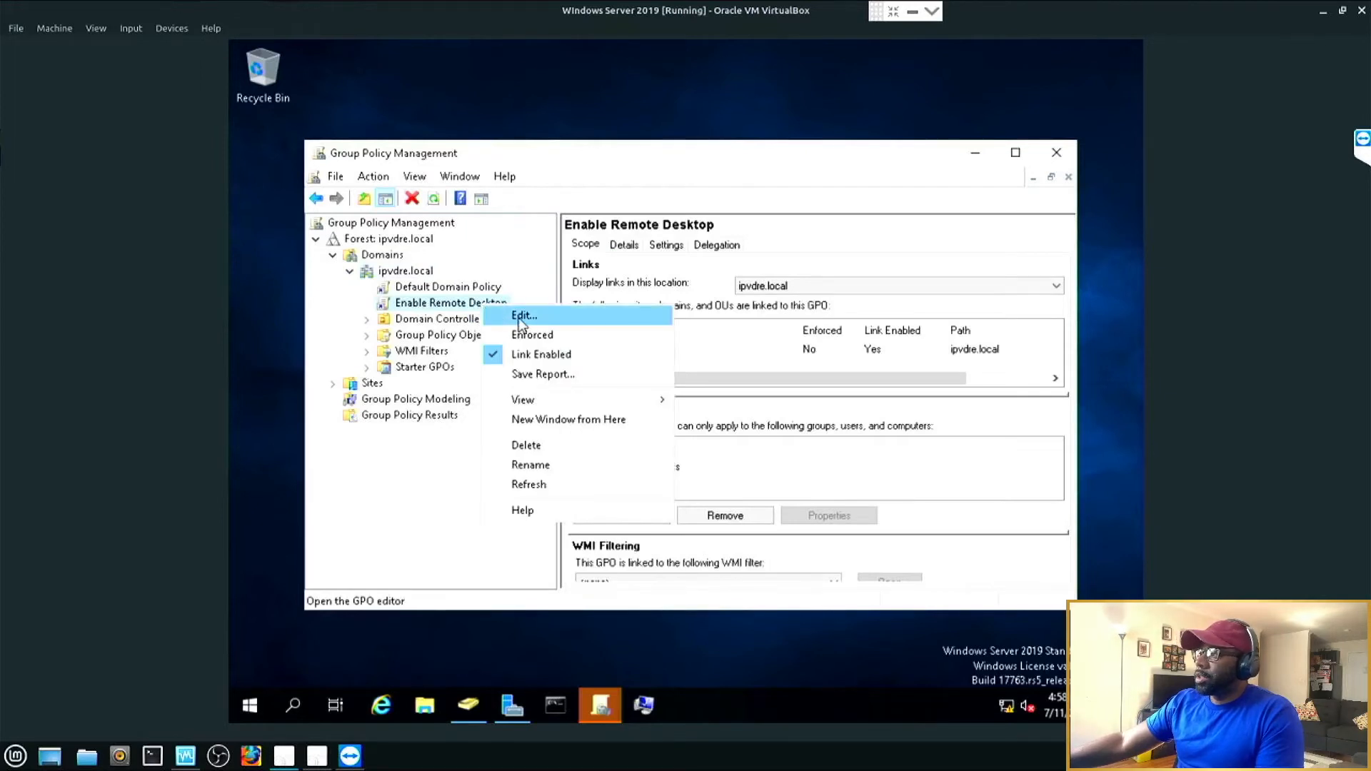
{"action": "left_click", "coordinate": [519, 318]}
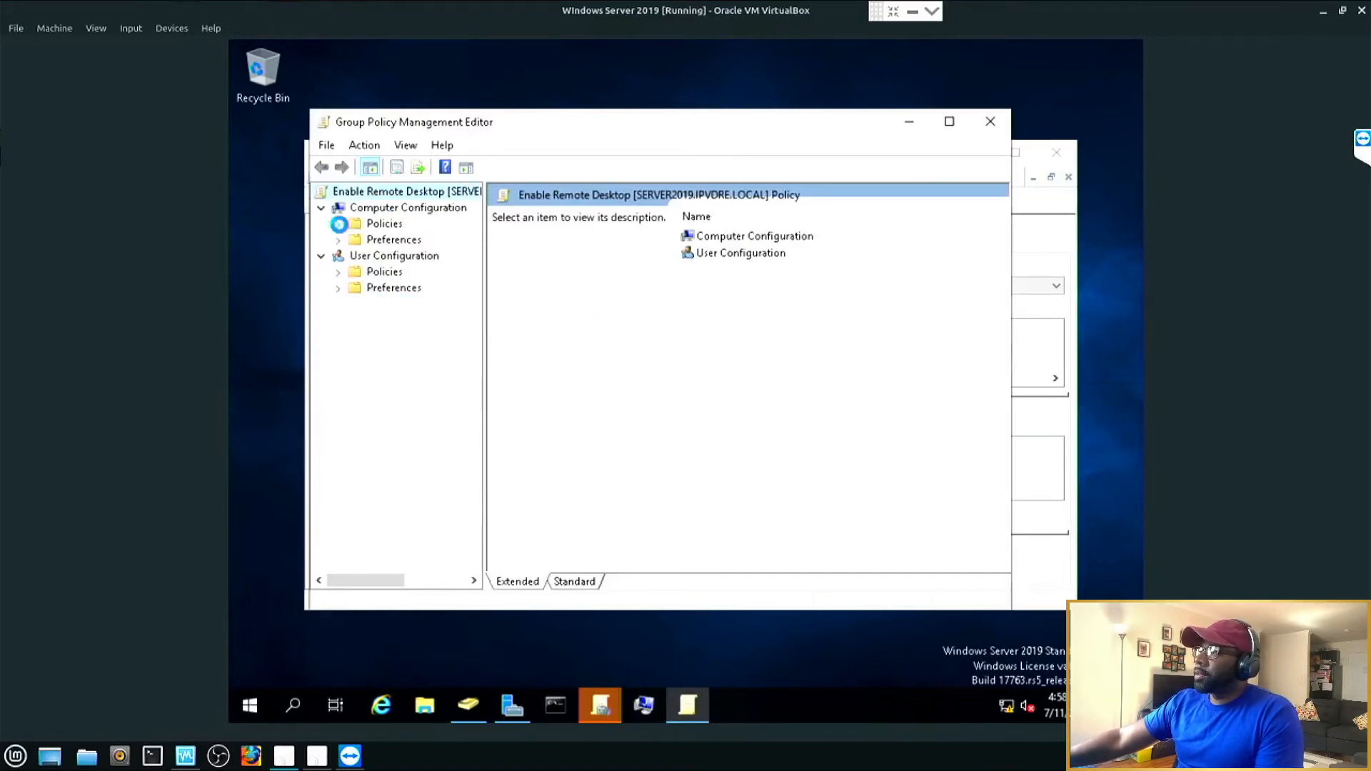
Step: Expand Computer Configuration policies down to Remote Desktop Services, widening the tree and maximizing the editor
{"action": "left_click", "coordinate": [338, 224]}
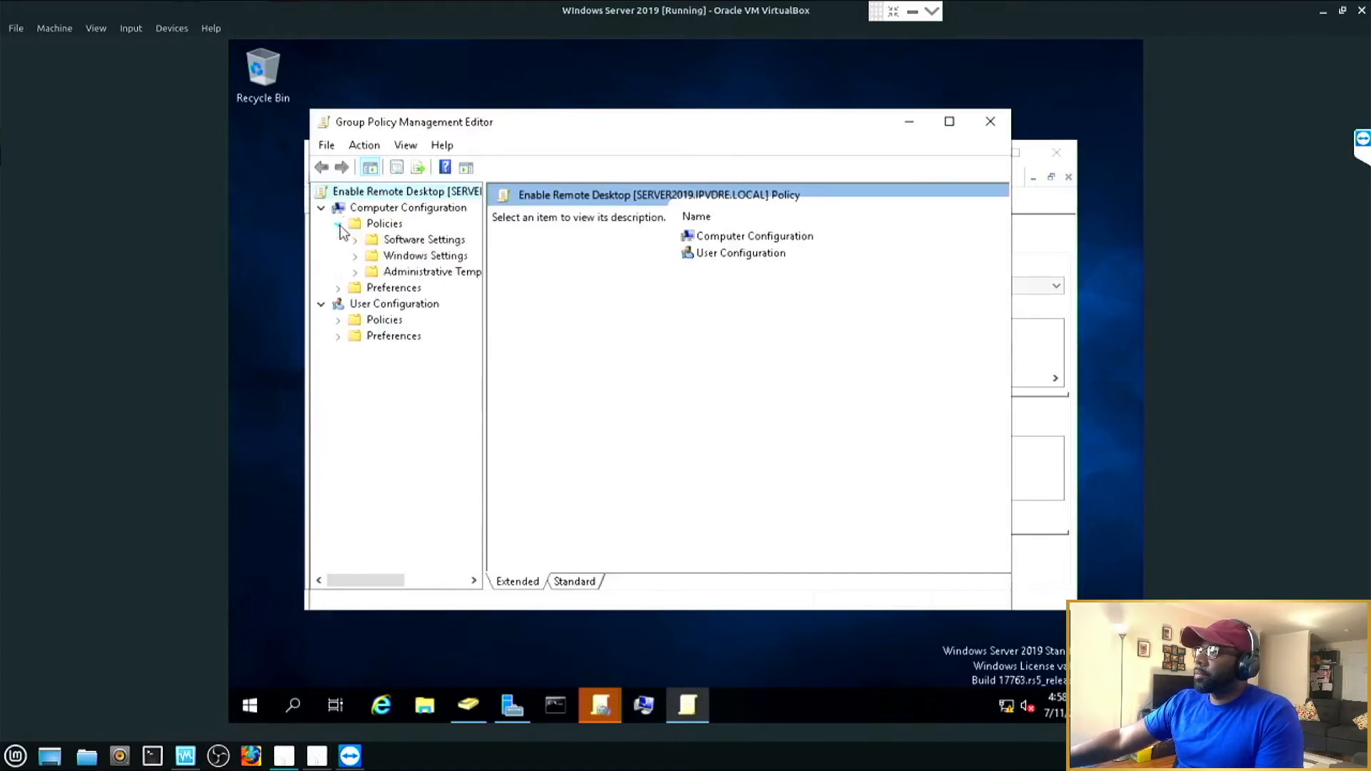
{"action": "left_click", "coordinate": [355, 272]}
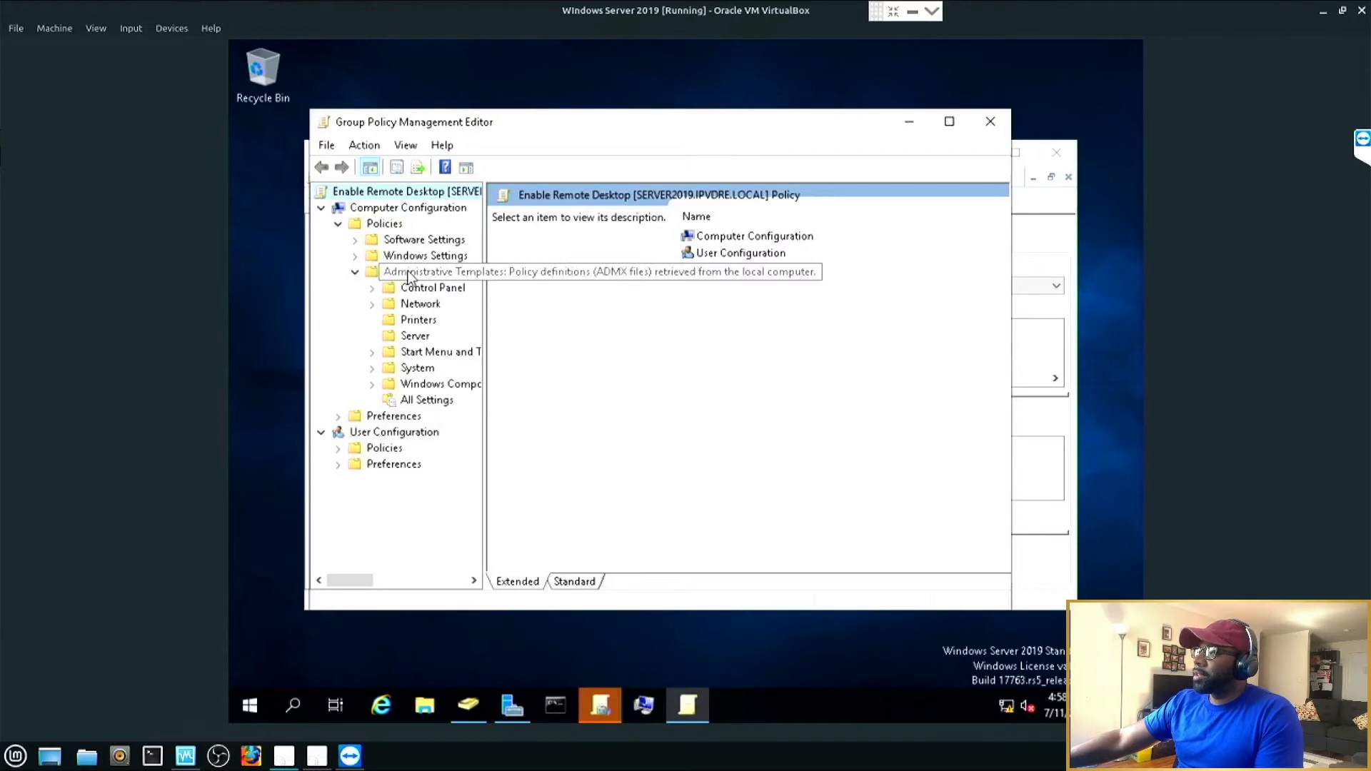
{"action": "left_click", "coordinate": [372, 385]}
{"action": "left_click_drag", "start_coordinate": [482, 413], "coordinate": [586, 405]}
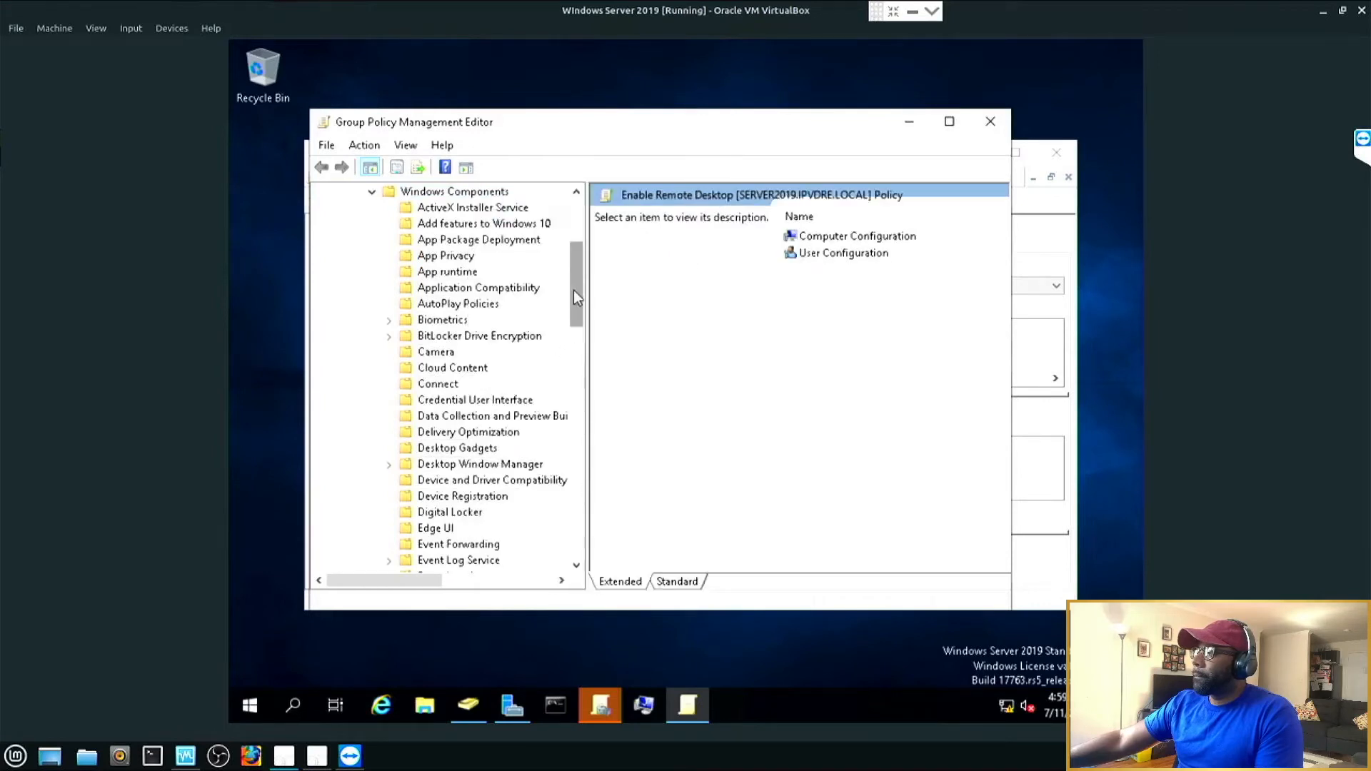
{"action": "left_click_drag", "start_coordinate": [572, 307], "coordinate": [571, 438]}
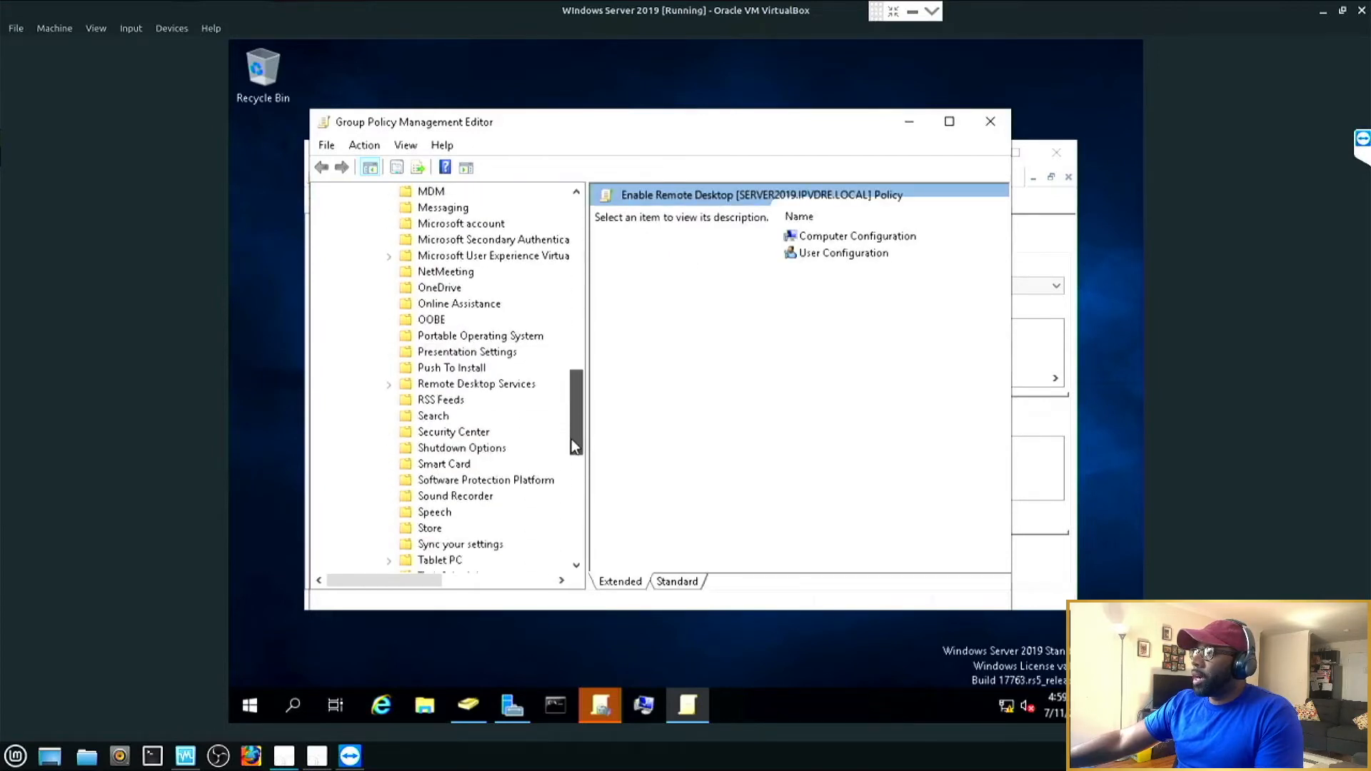
{"action": "left_click", "coordinate": [389, 386]}
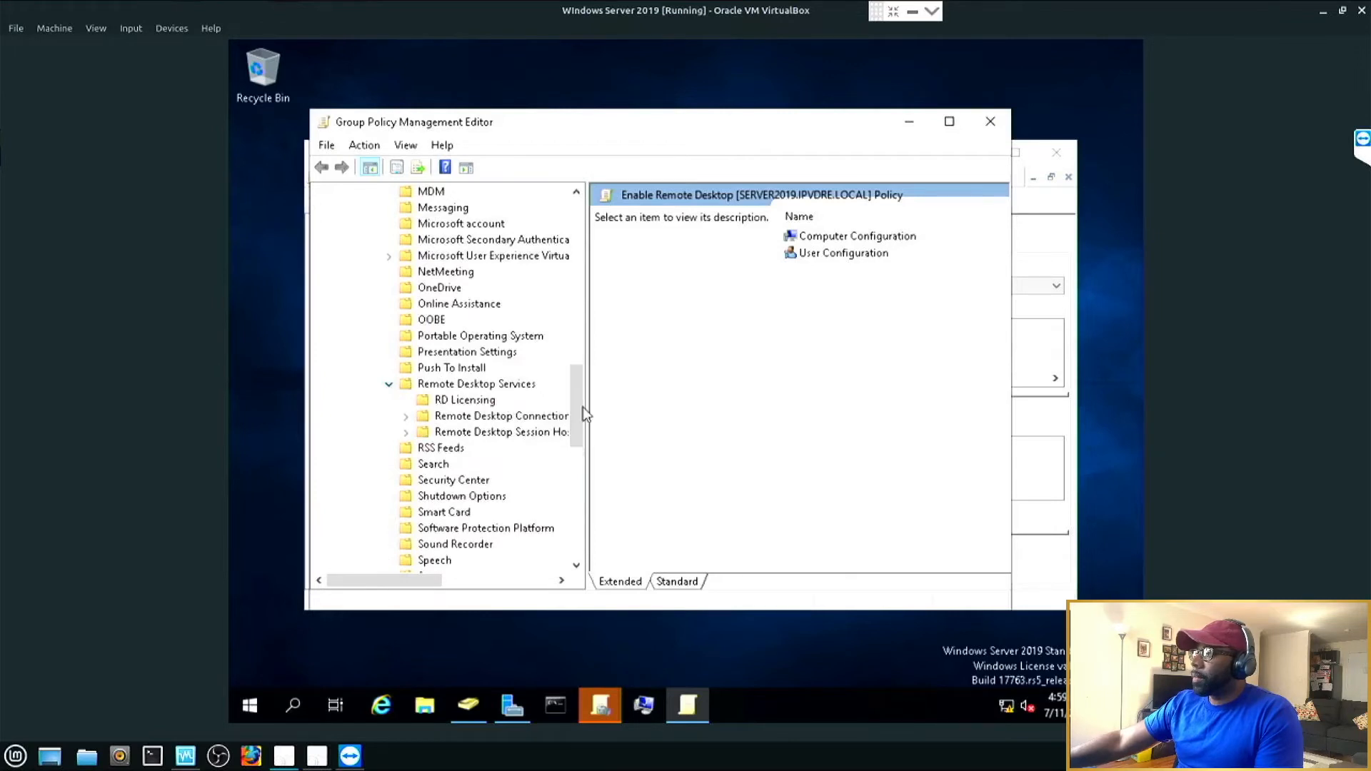
{"action": "left_click_drag", "start_coordinate": [587, 417], "coordinate": [618, 416]}
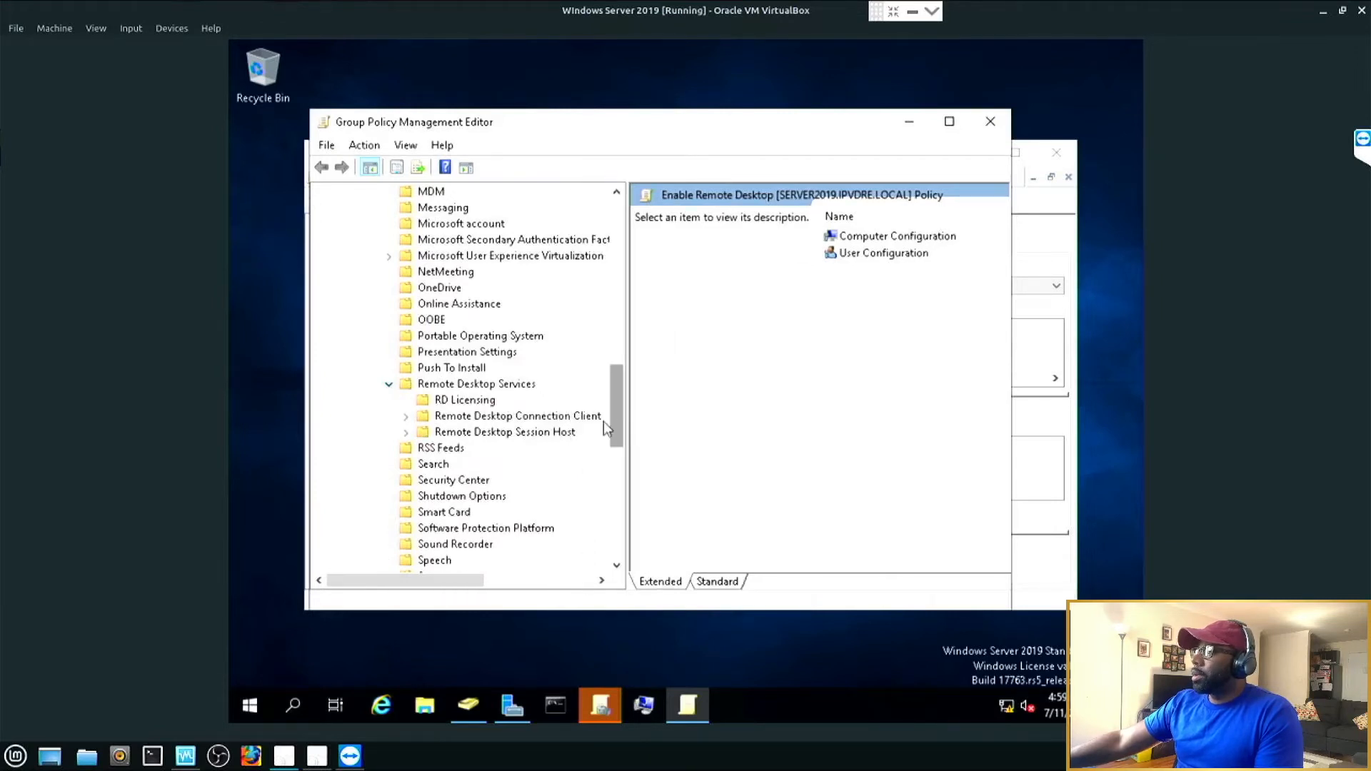
{"action": "left_click", "coordinate": [466, 417]}
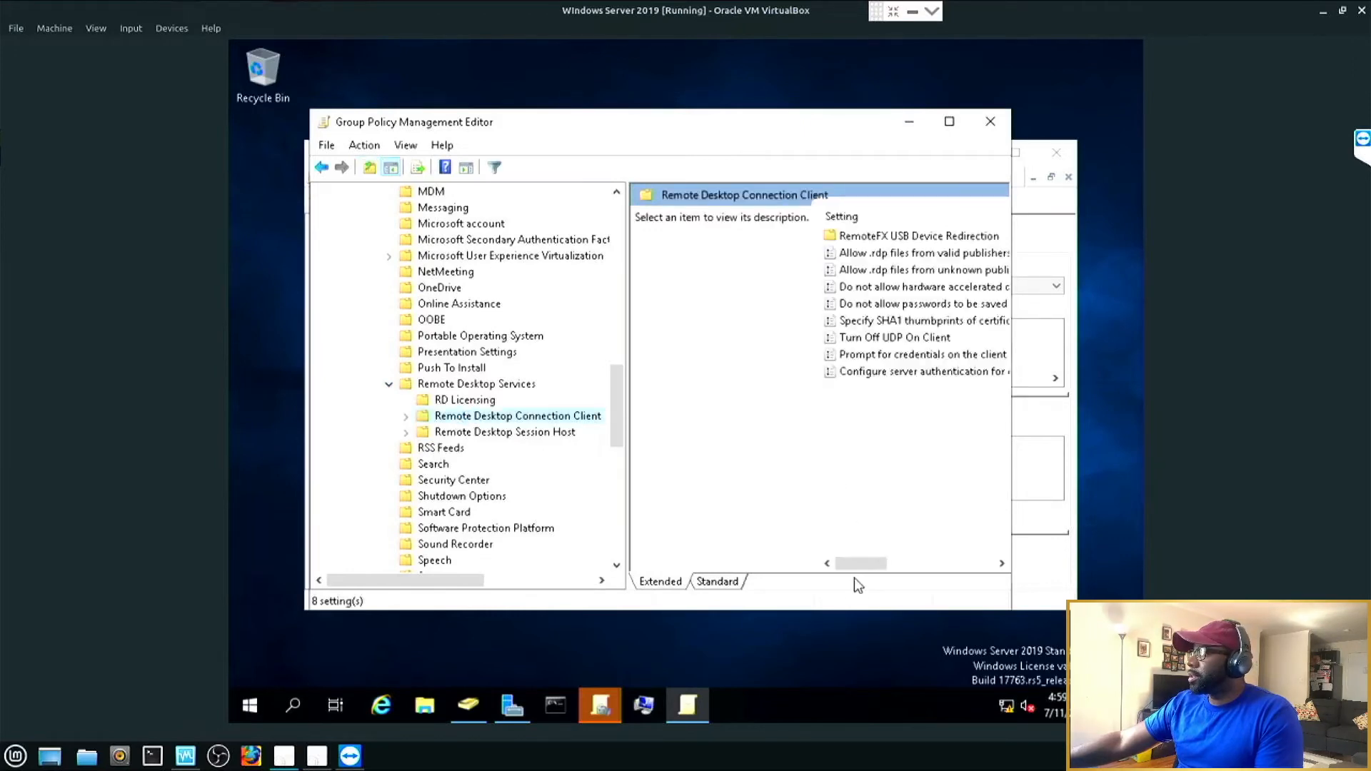
{"action": "left_click", "coordinate": [949, 121]}
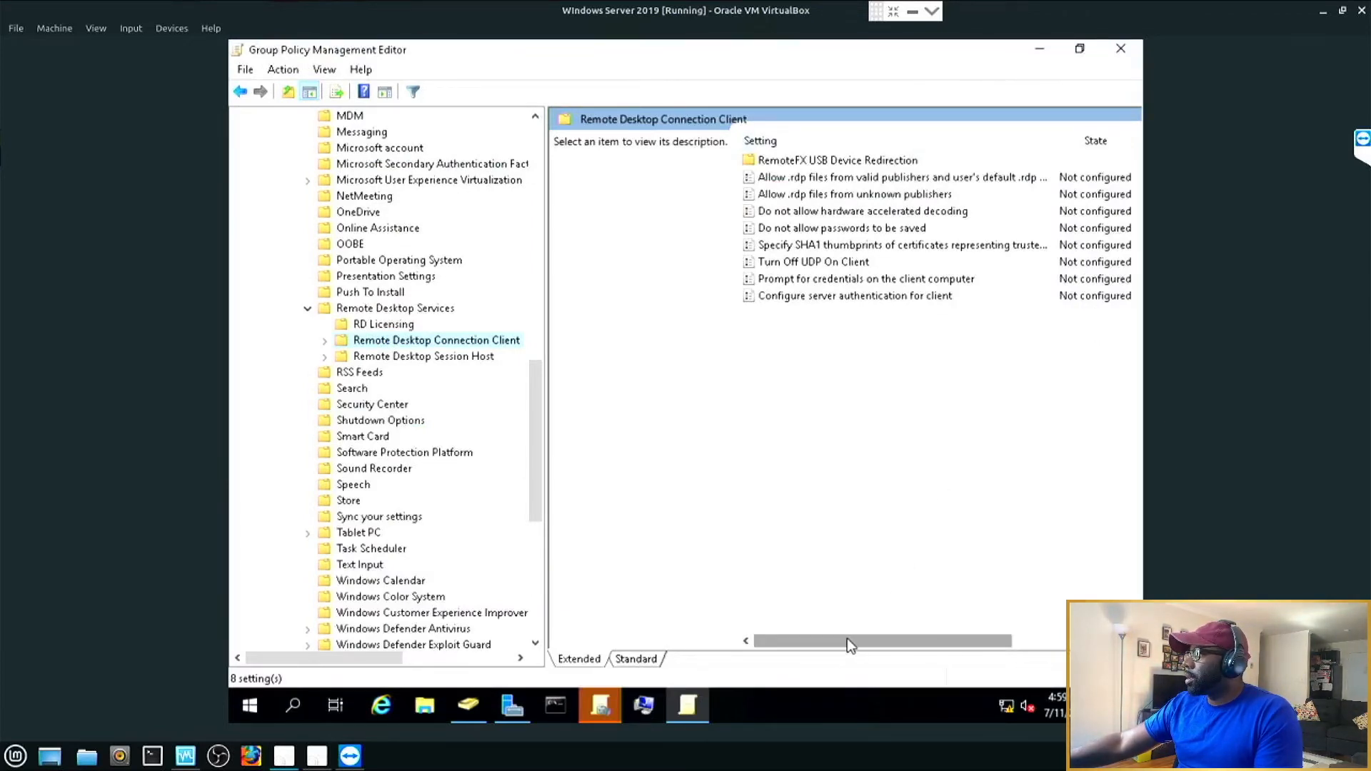
{"action": "mouse_move", "coordinate": [849, 644]}
{"action": "left_mouse_down"}
{"action": "mouse_move", "coordinate": [872, 642]}
{"action": "mouse_move", "coordinate": [832, 642]}
{"action": "left_mouse_up"}
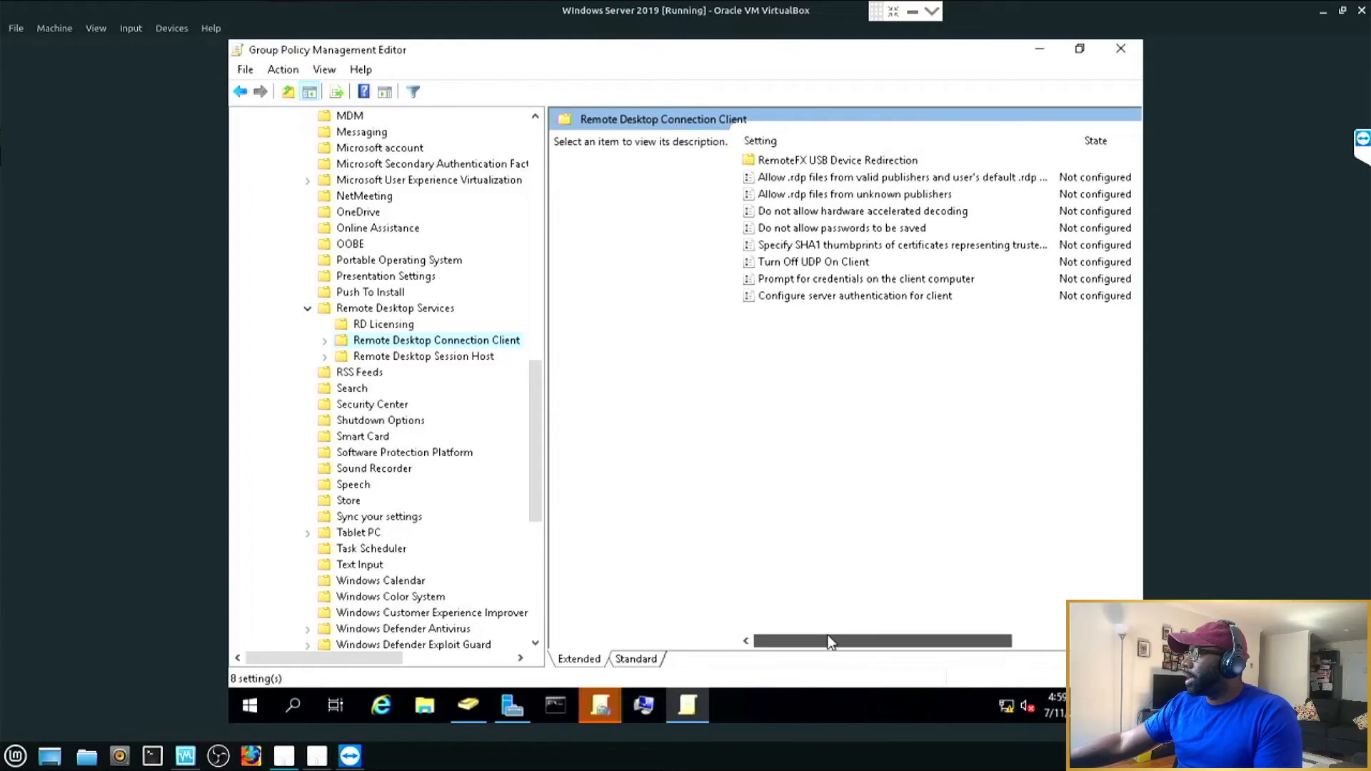
Step: Open the Remote Desktop Session Host Connections folder and select 'Allow users to connect remotely'
{"action": "left_click", "coordinate": [443, 357]}
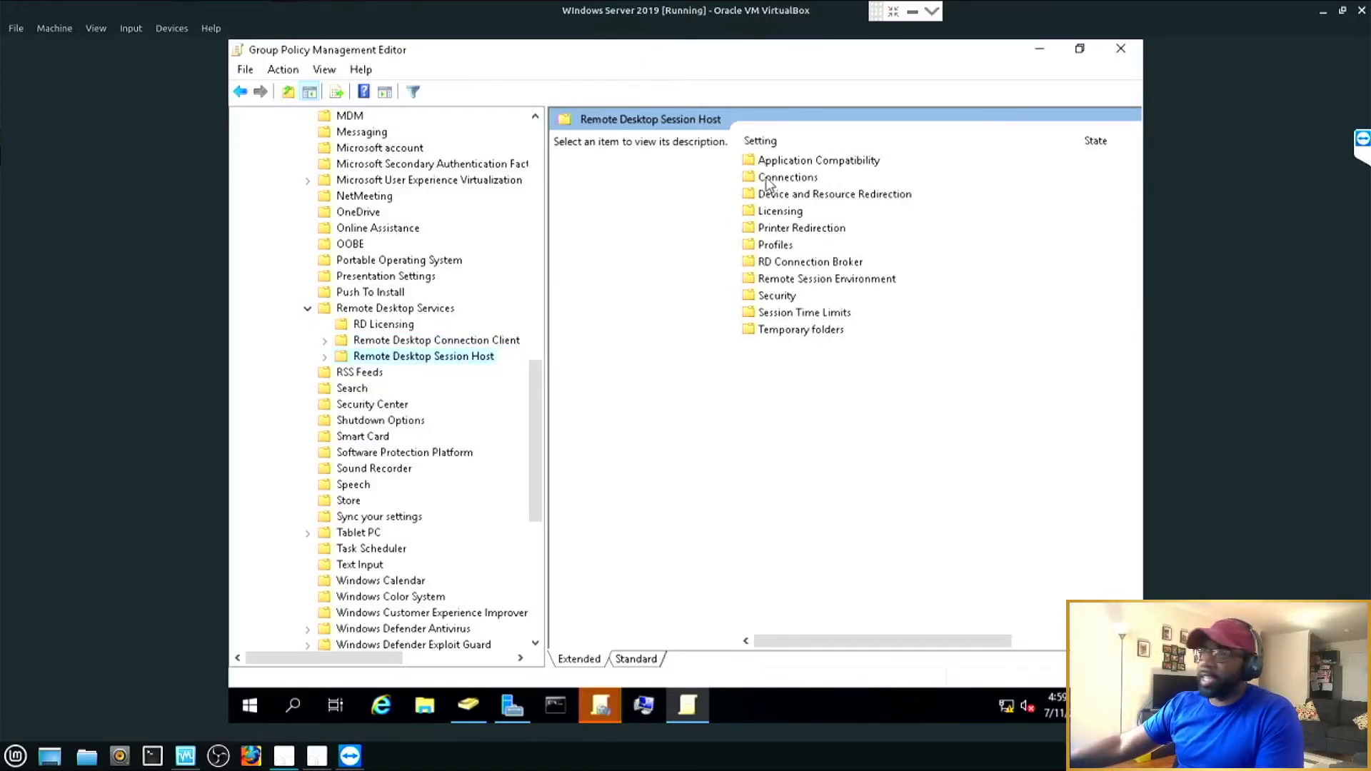
{"action": "left_click", "coordinate": [471, 342]}
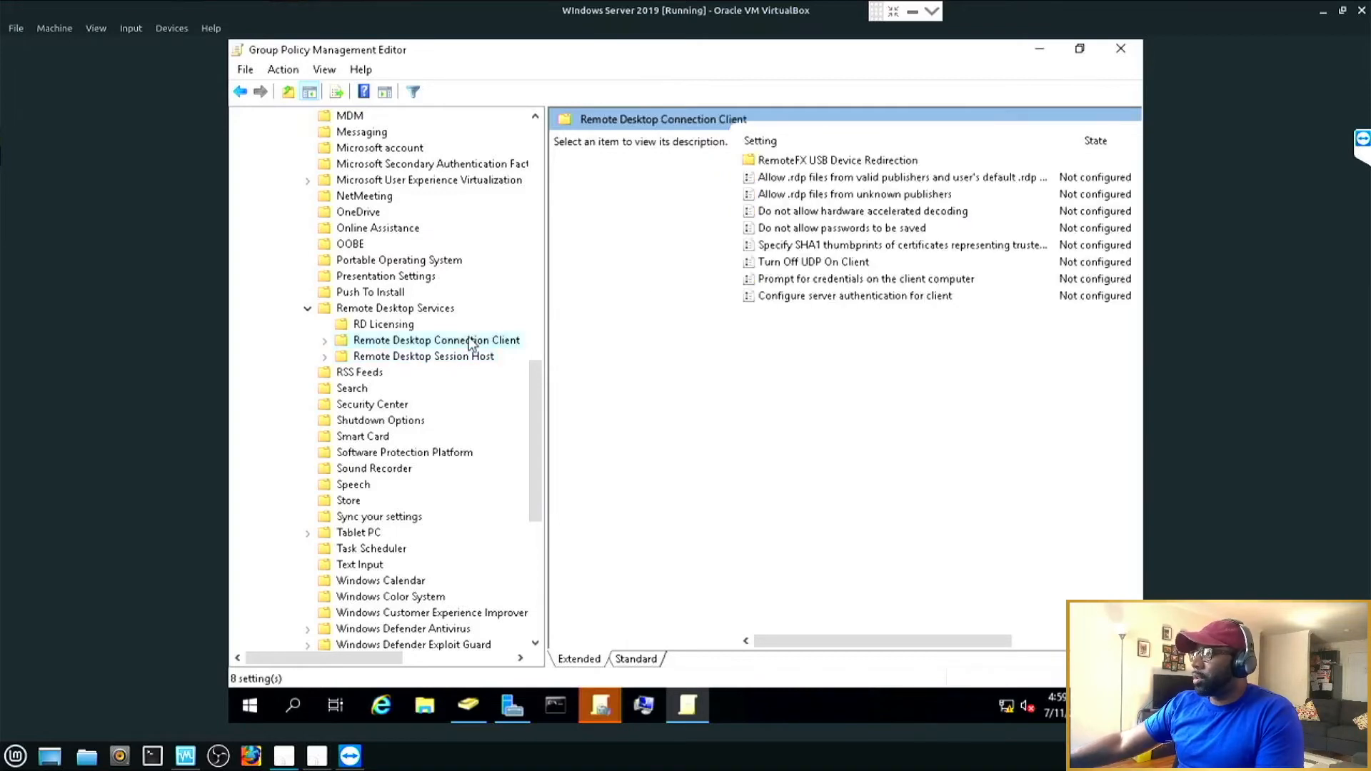
{"action": "left_click", "coordinate": [472, 357]}
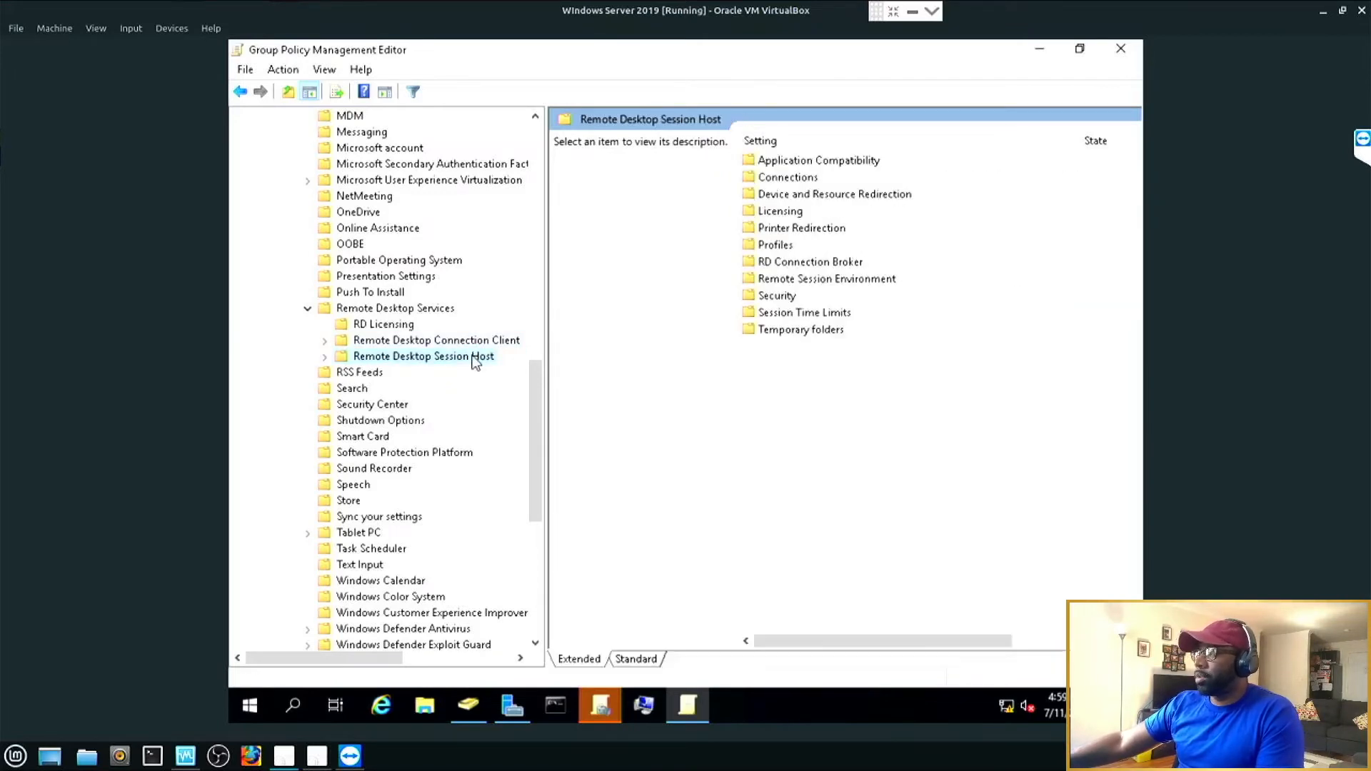
{"action": "double_click", "coordinate": [789, 179]}
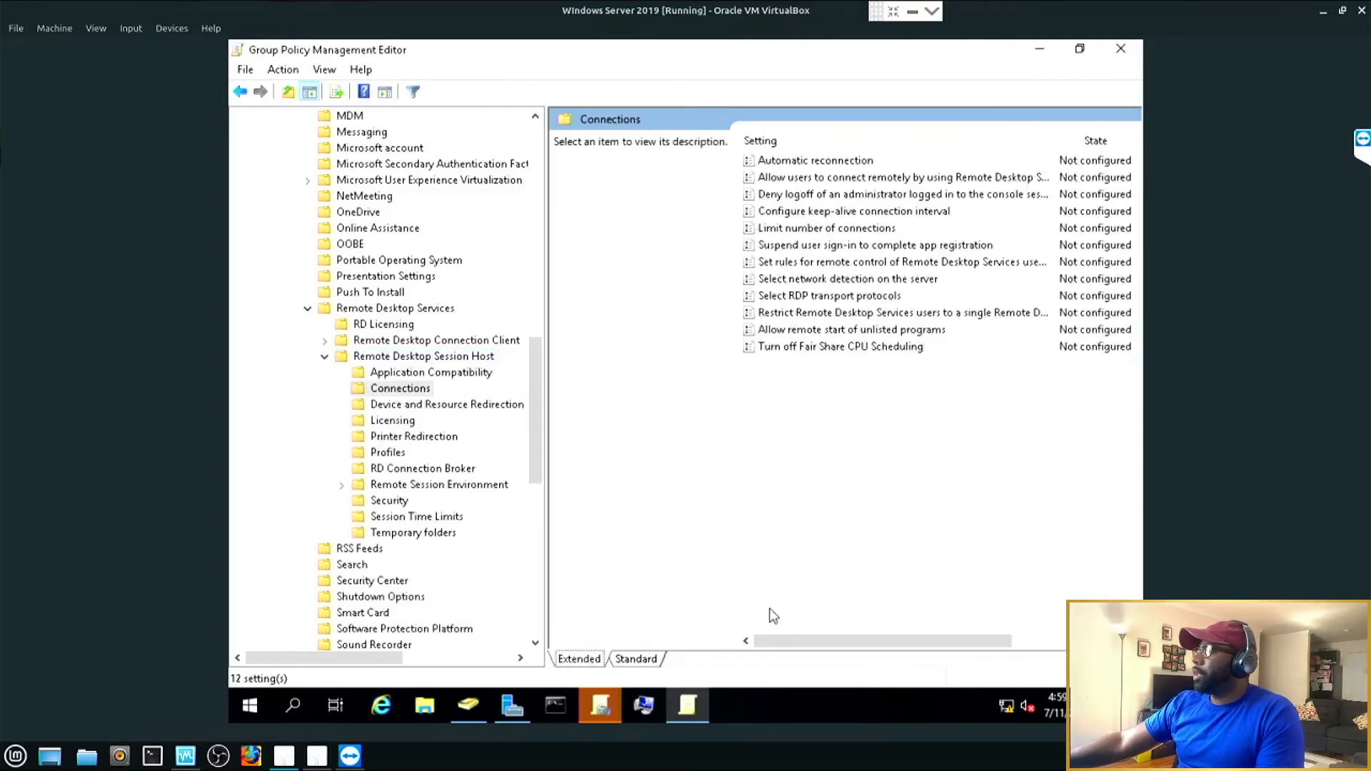
{"action": "left_click_drag", "start_coordinate": [1053, 141], "coordinate": [1077, 150]}
{"action": "mouse_move", "coordinate": [854, 641]}
{"action": "left_mouse_down"}
{"action": "mouse_move", "coordinate": [879, 646]}
{"action": "mouse_move", "coordinate": [862, 646]}
{"action": "left_mouse_up"}
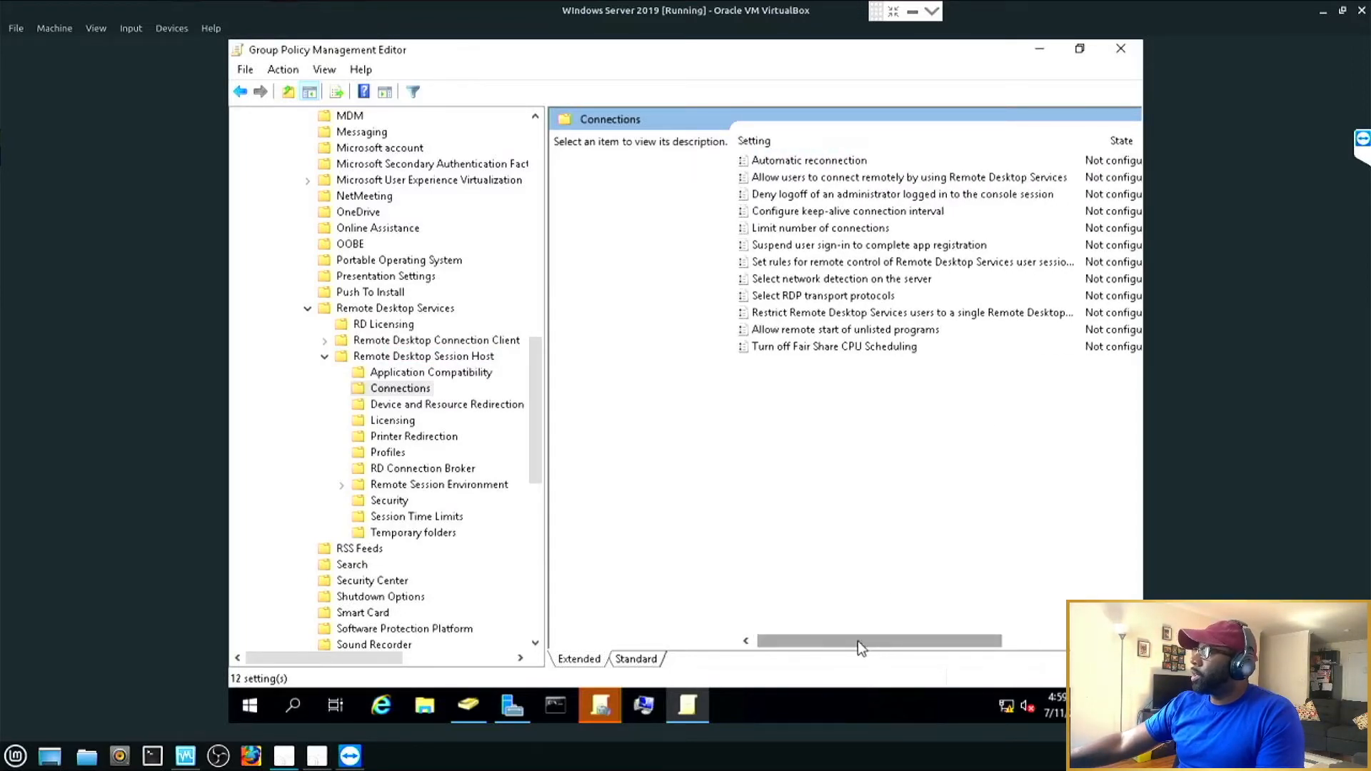
{"action": "left_click", "coordinate": [946, 184]}
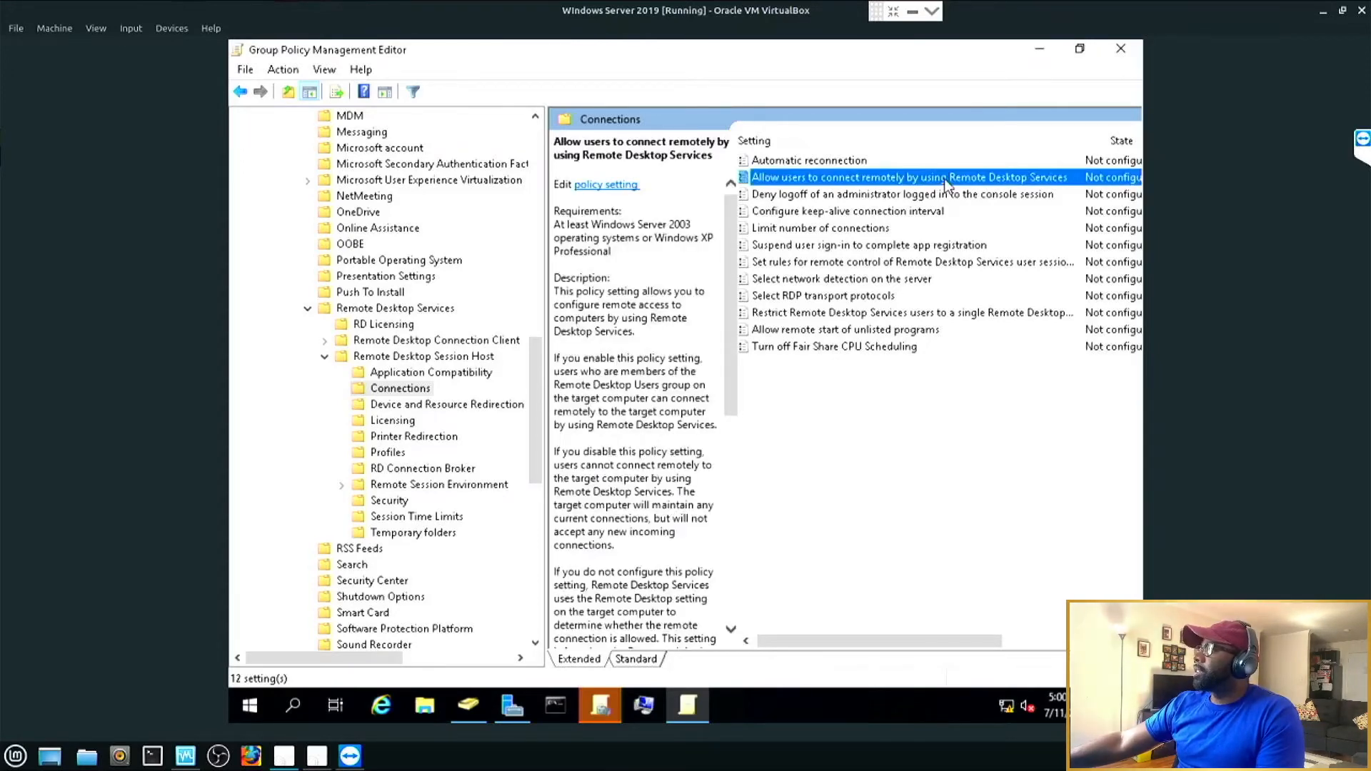
Step: Set 'Allow users to connect remotely by using Remote Desktop Services' to Enabled and apply it
{"action": "double_click", "coordinate": [946, 185]}
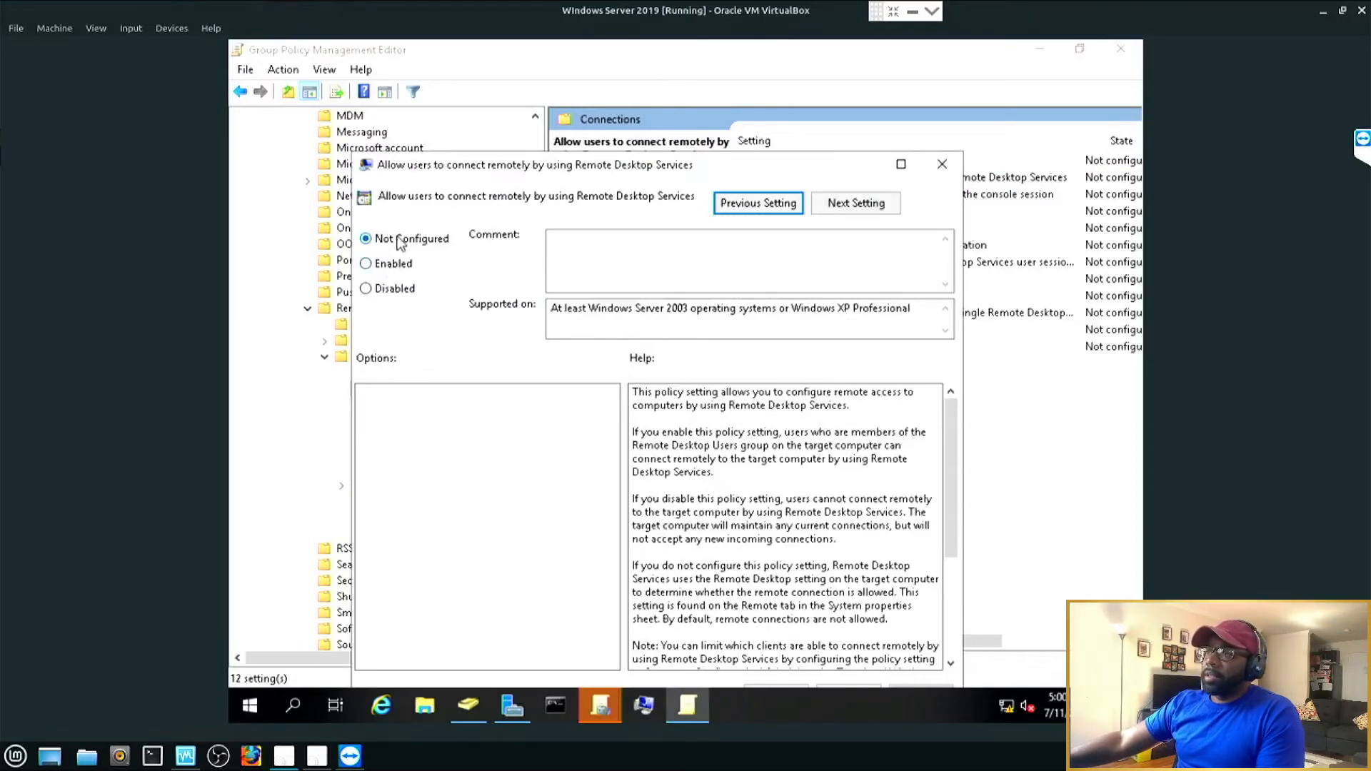
{"action": "left_click", "coordinate": [367, 264]}
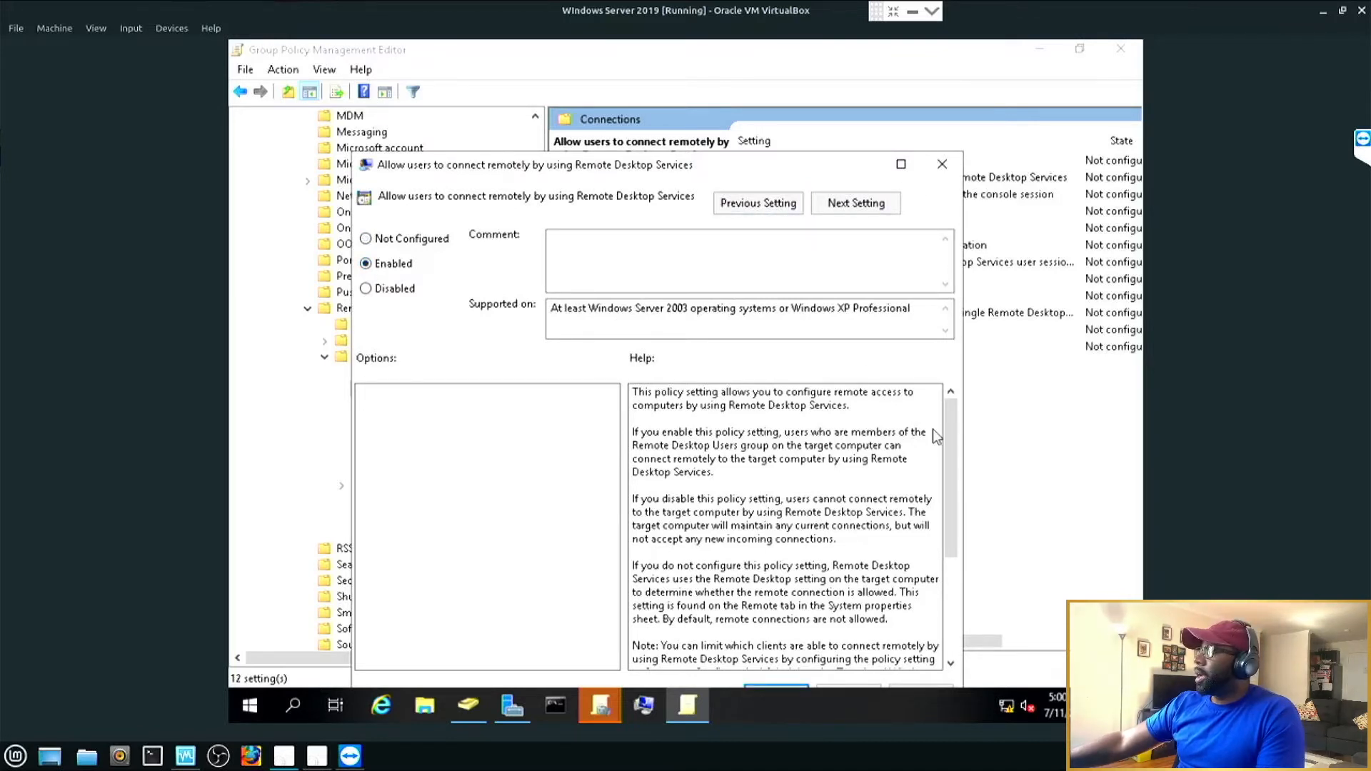
{"action": "left_click_drag", "start_coordinate": [955, 472], "coordinate": [957, 532]}
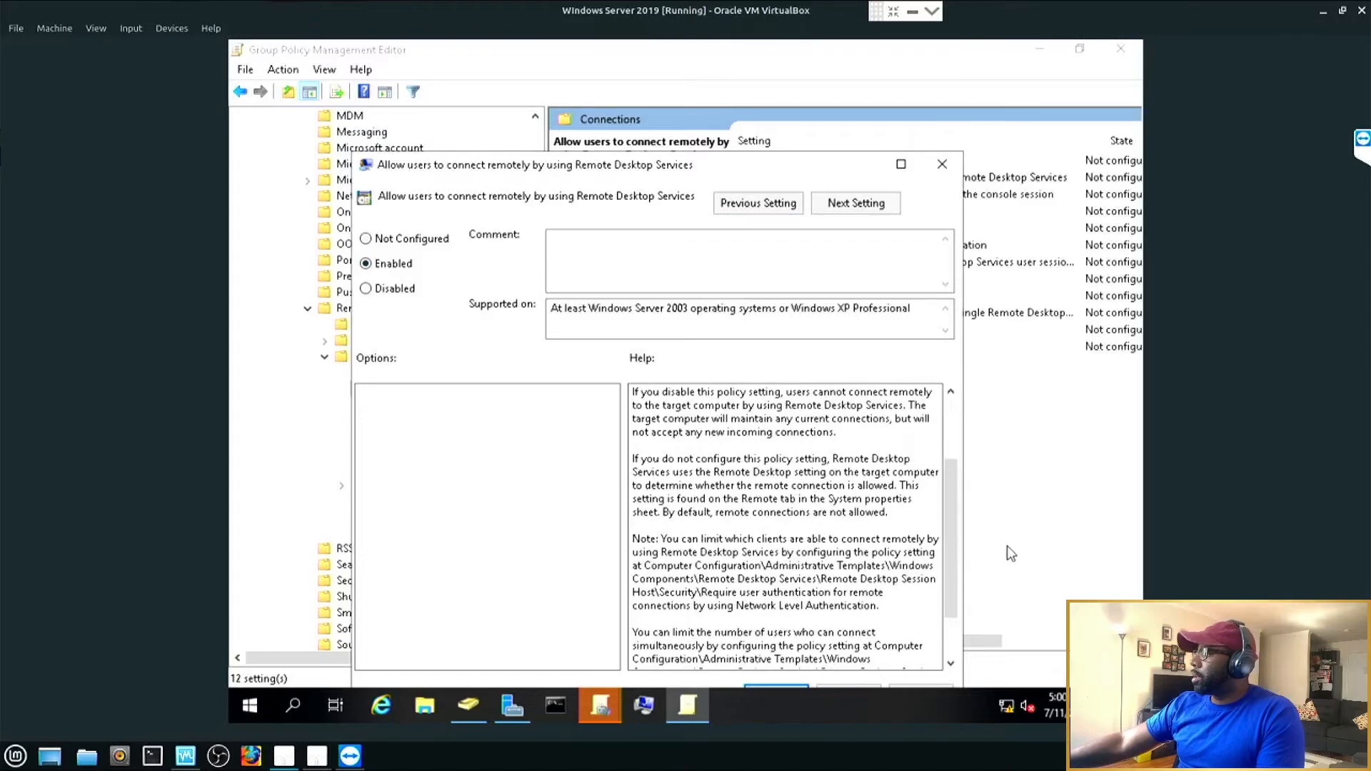
{"action": "left_click_drag", "start_coordinate": [774, 172], "coordinate": [779, 89]}
{"action": "left_click", "coordinate": [926, 611]}
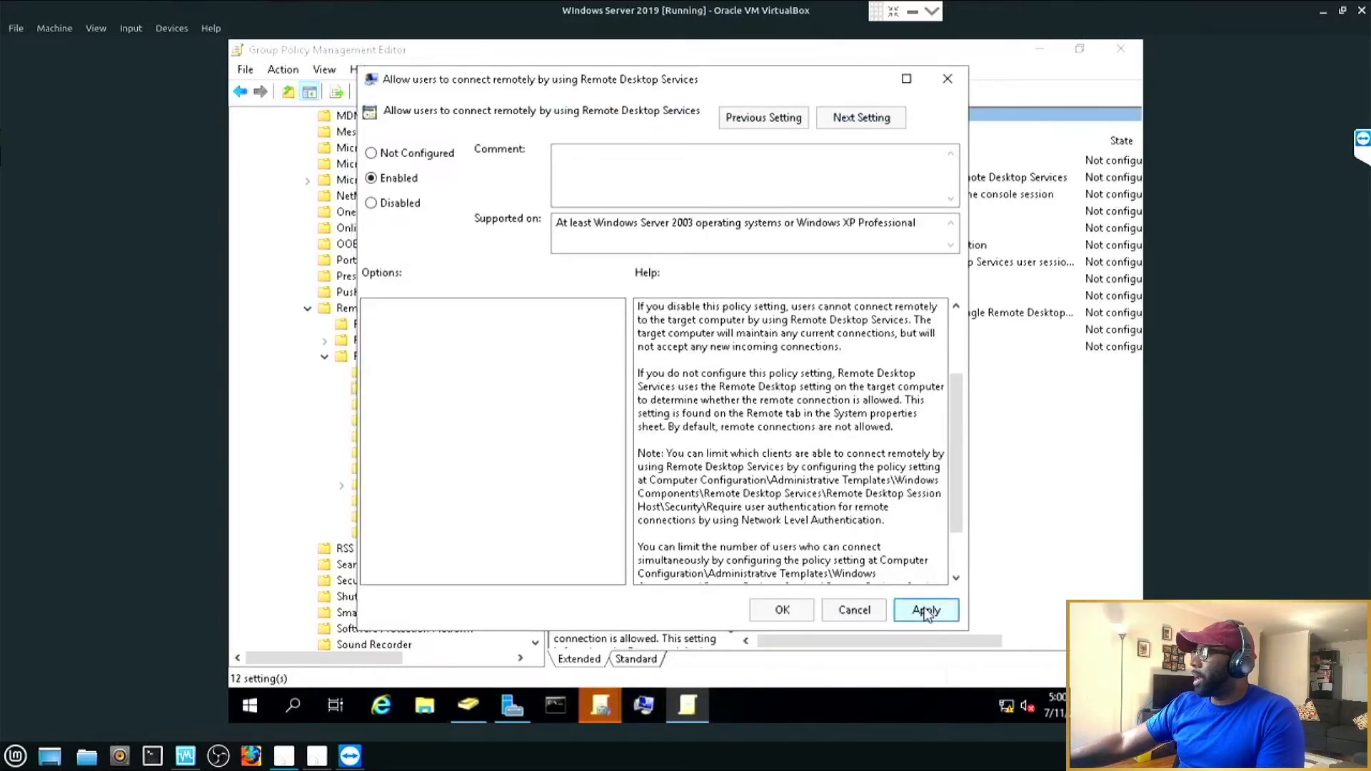
{"action": "left_click", "coordinate": [782, 610]}
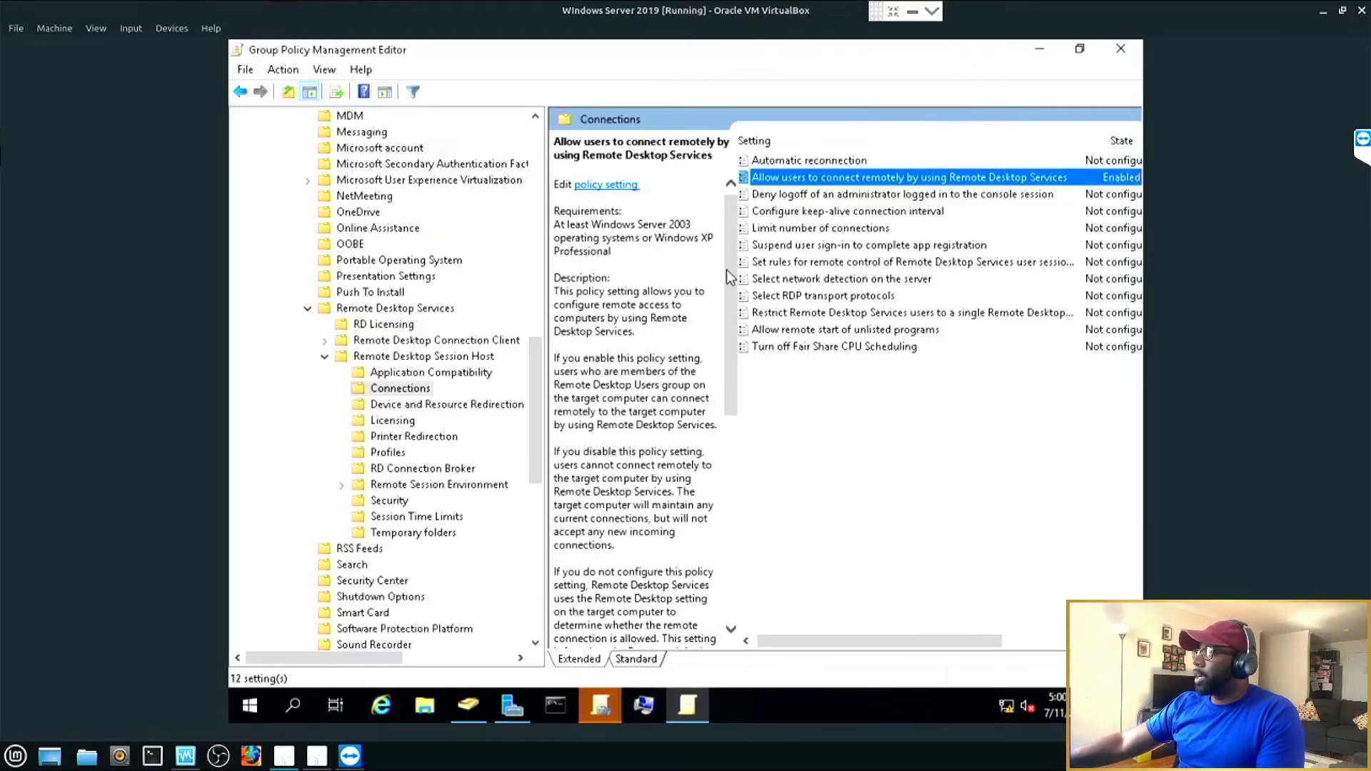
Step: Collapse the Computer Configuration tree back to its top level
{"action": "left_click", "coordinate": [324, 356]}
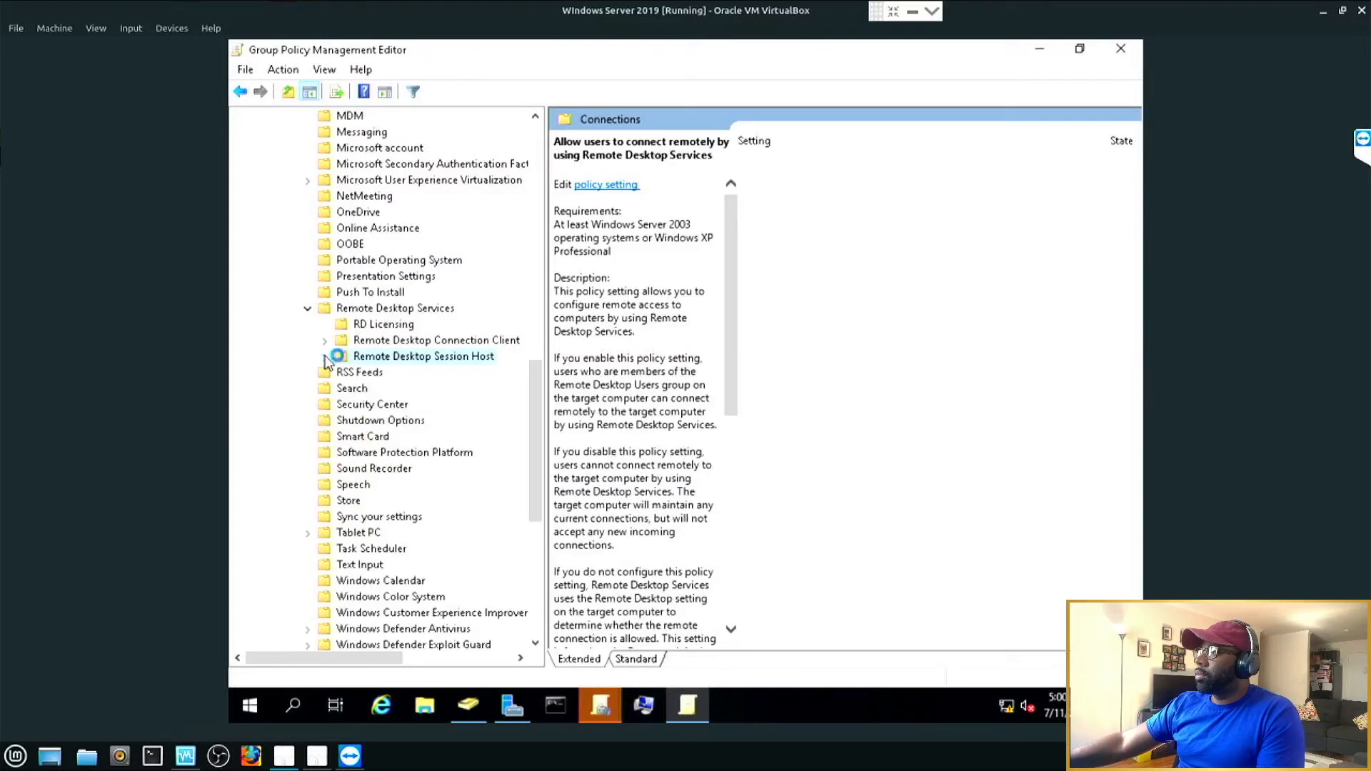
{"action": "left_click", "coordinate": [308, 308]}
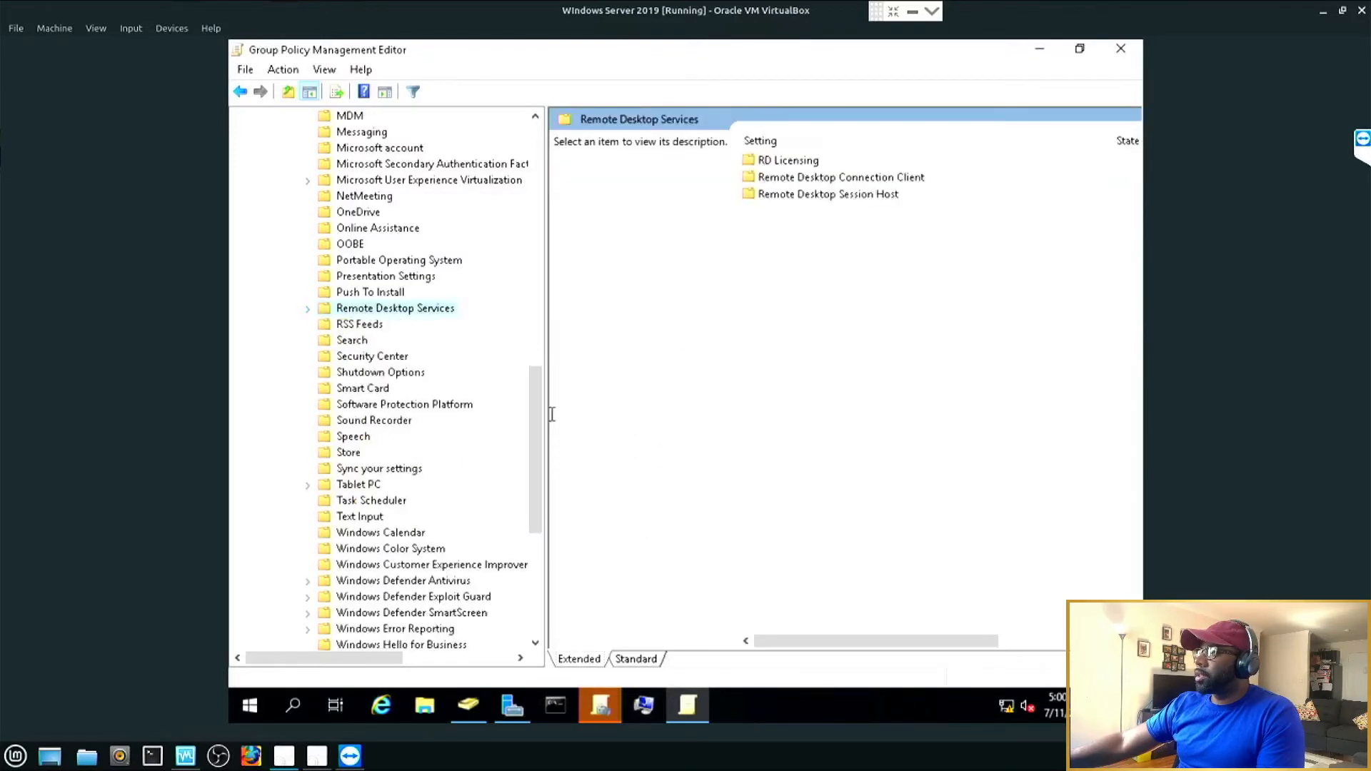
{"action": "left_click_drag", "start_coordinate": [528, 410], "coordinate": [528, 166]}
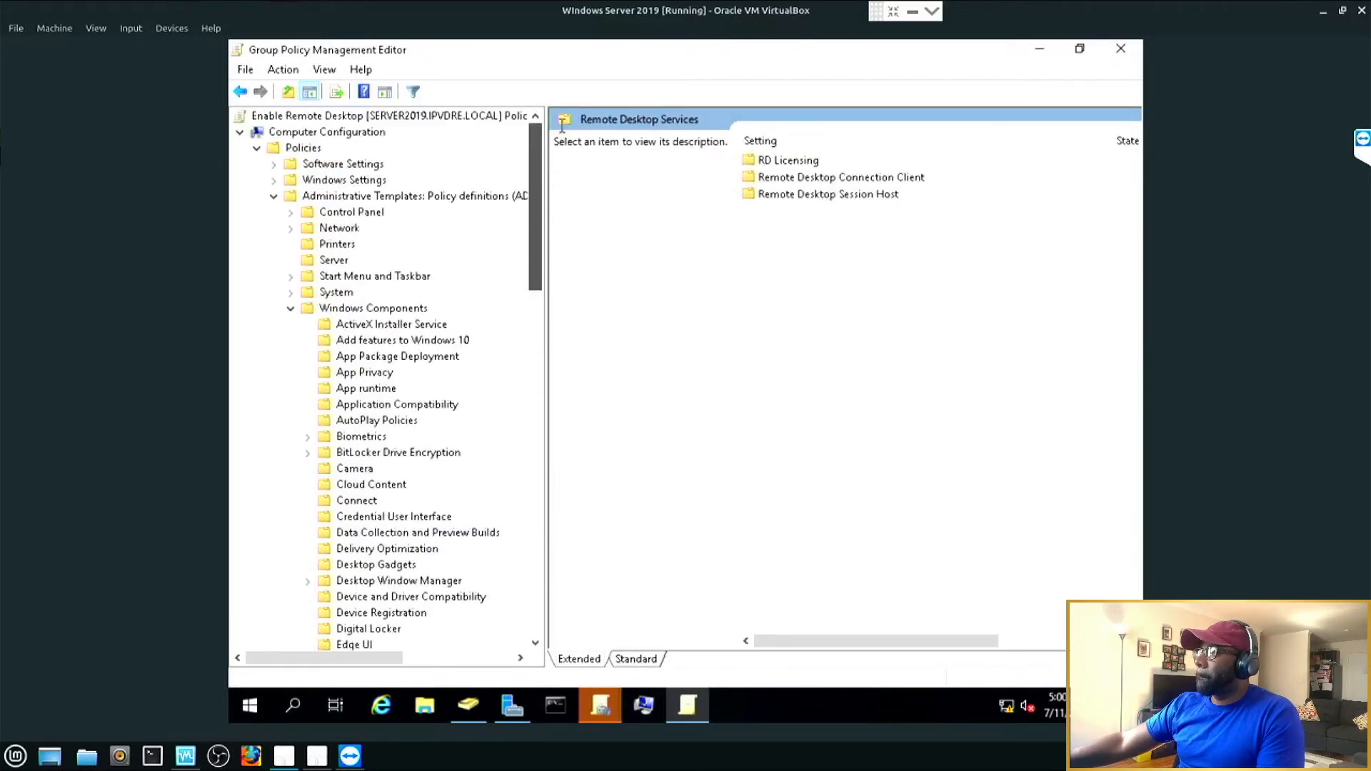
{"action": "left_click", "coordinate": [290, 305]}
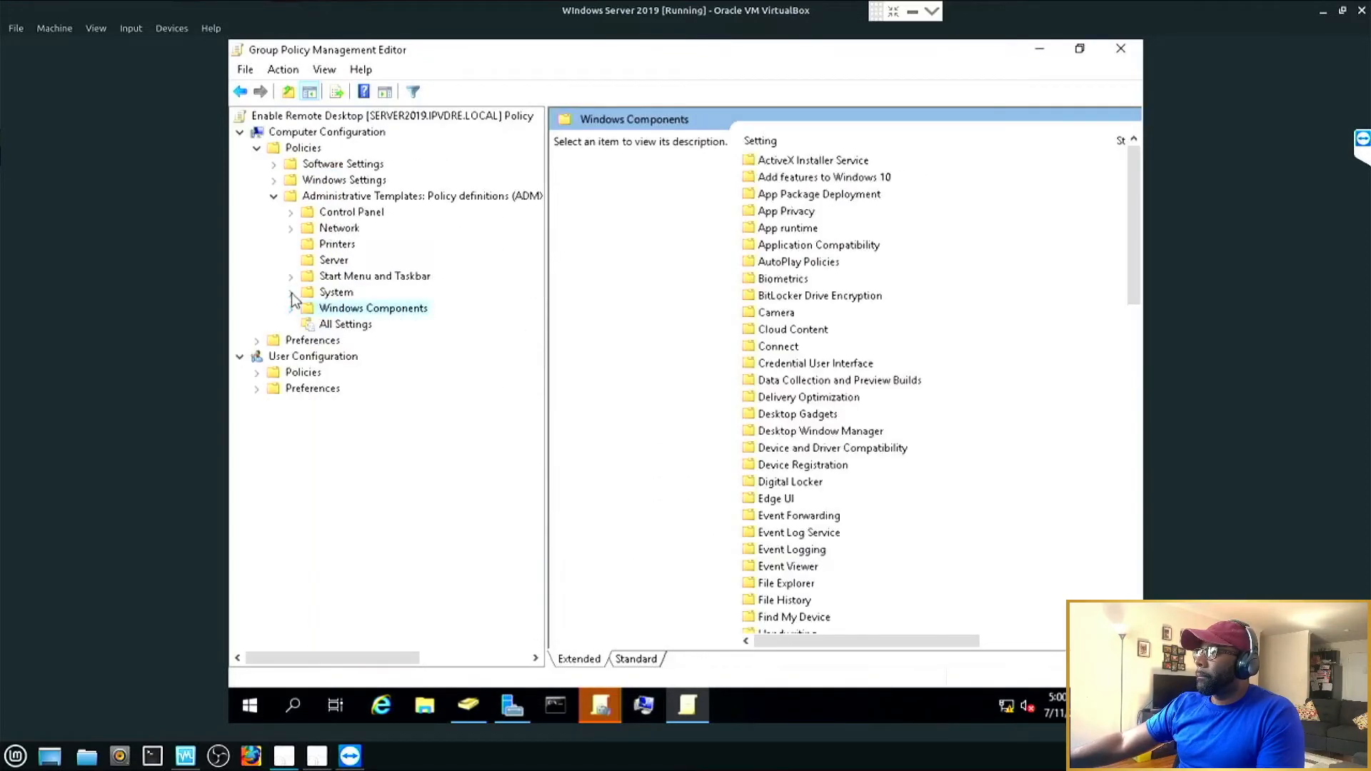
{"action": "left_click", "coordinate": [274, 195]}
{"action": "left_click", "coordinate": [257, 148]}
{"action": "left_click", "coordinate": [240, 132]}
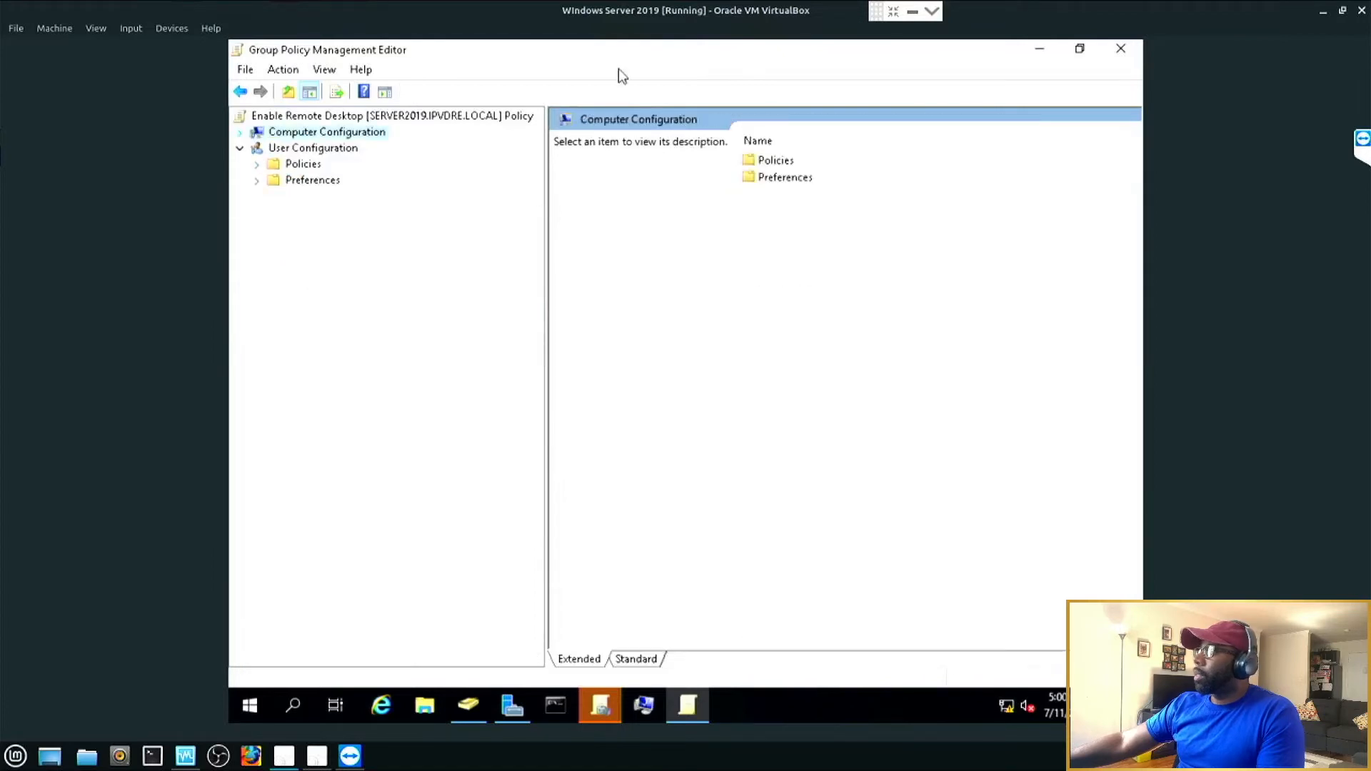
Step: Close the editor and reopen the Enable Remote Desktop GPO for editing
{"action": "left_click", "coordinate": [1118, 50]}
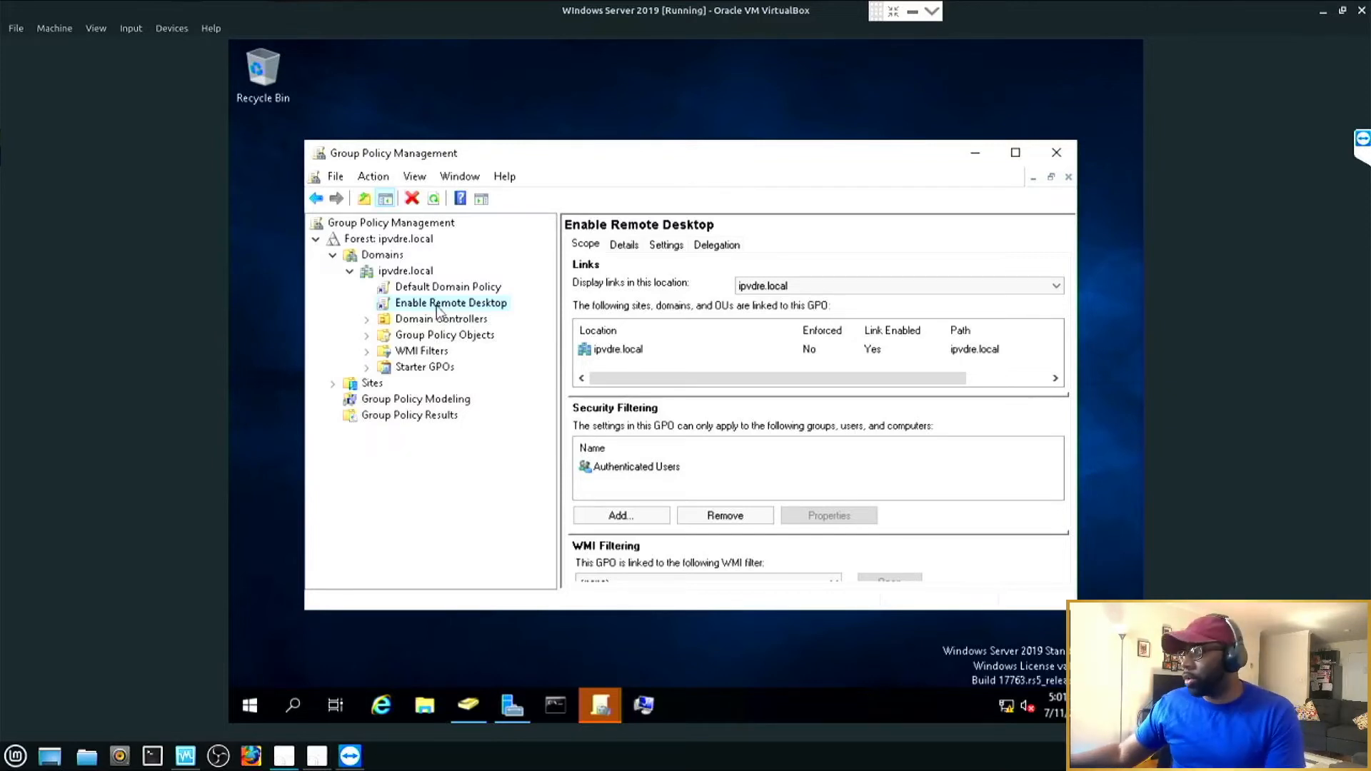
{"action": "right_click", "coordinate": [436, 303]}
{"action": "left_click", "coordinate": [498, 312]}
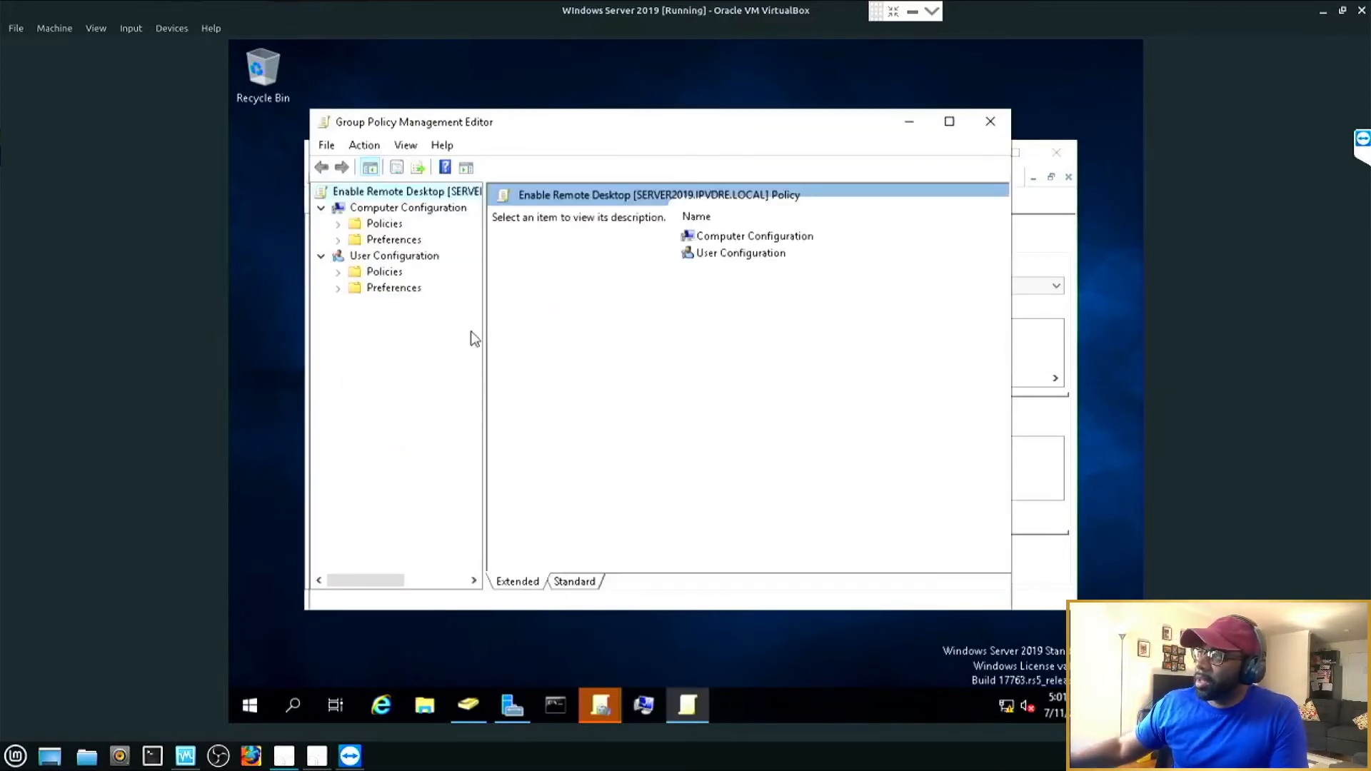
Step: Expand Computer Configuration Policies > Administrative Templates down to the Windows Components folder
{"action": "left_click", "coordinate": [339, 224]}
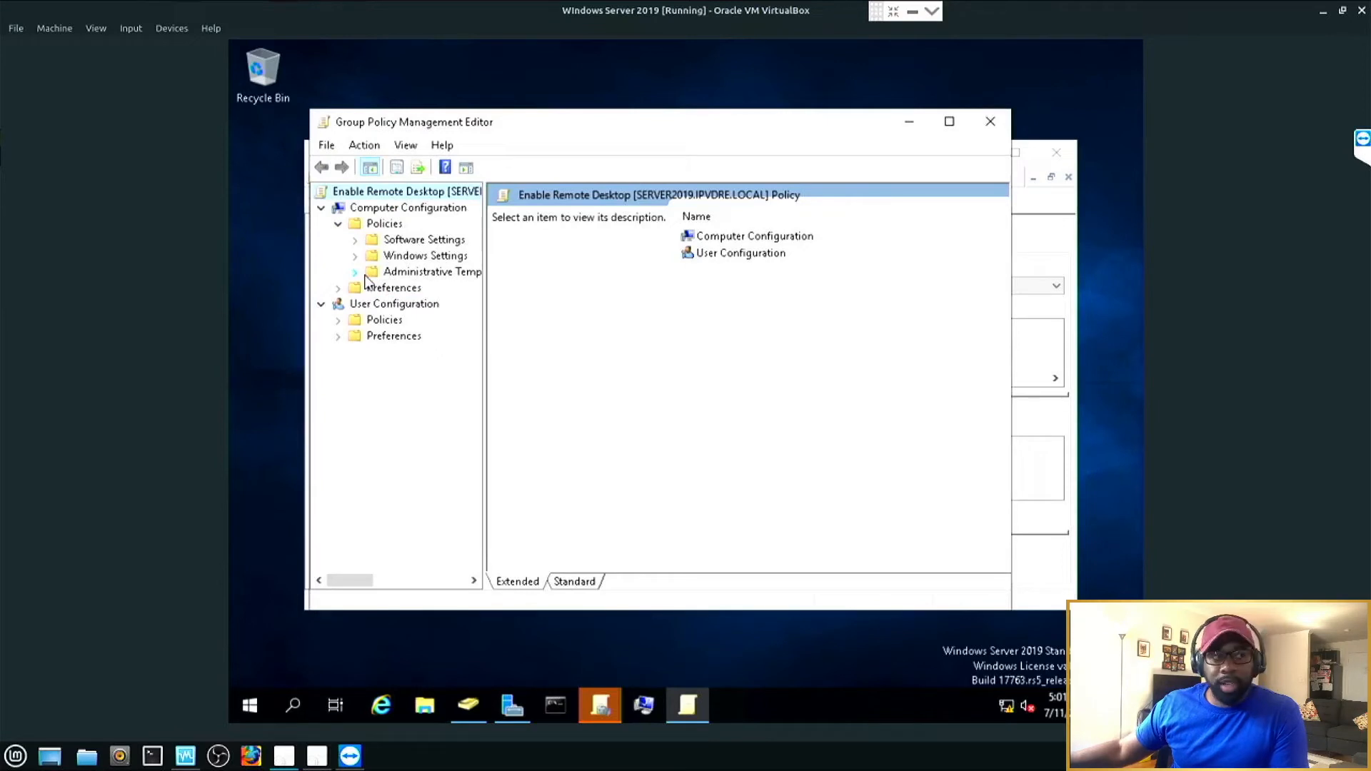
{"action": "left_click", "coordinate": [375, 275]}
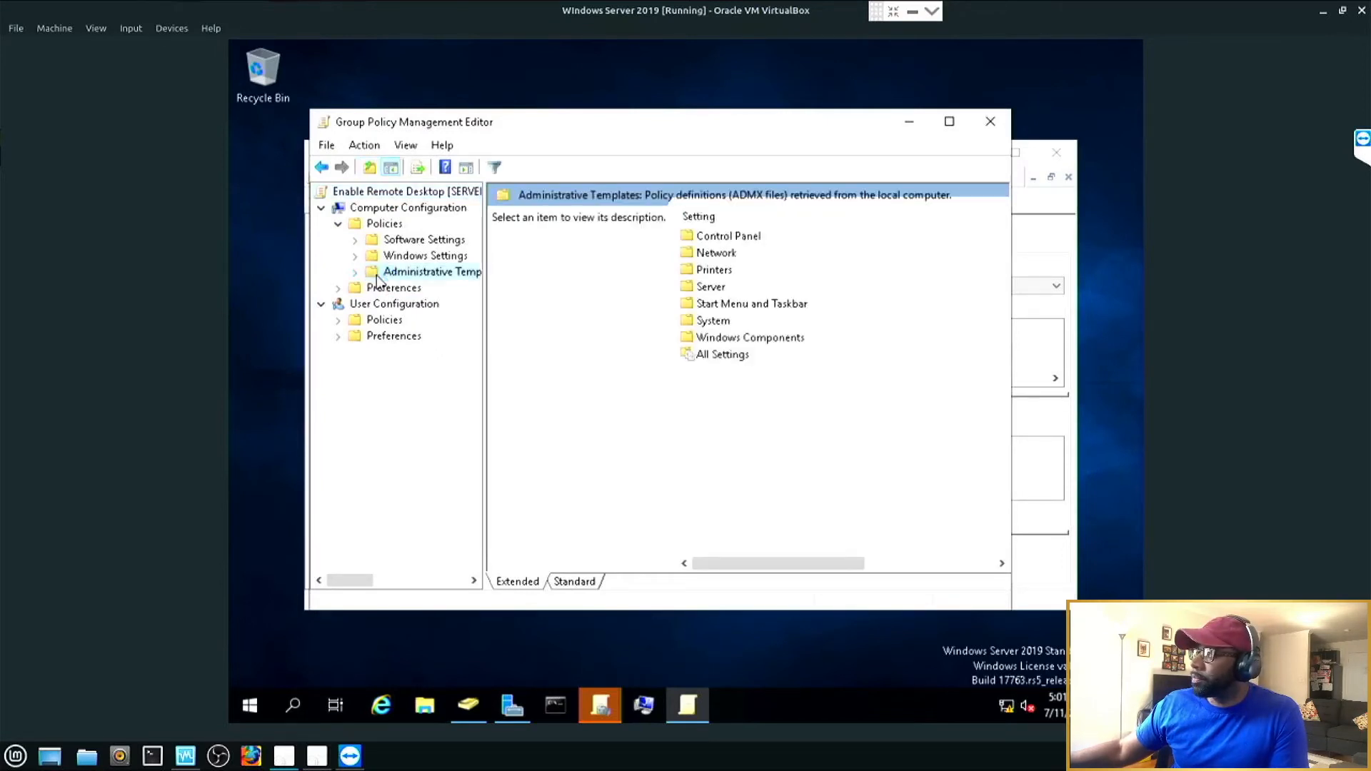
{"action": "left_click", "coordinate": [703, 338]}
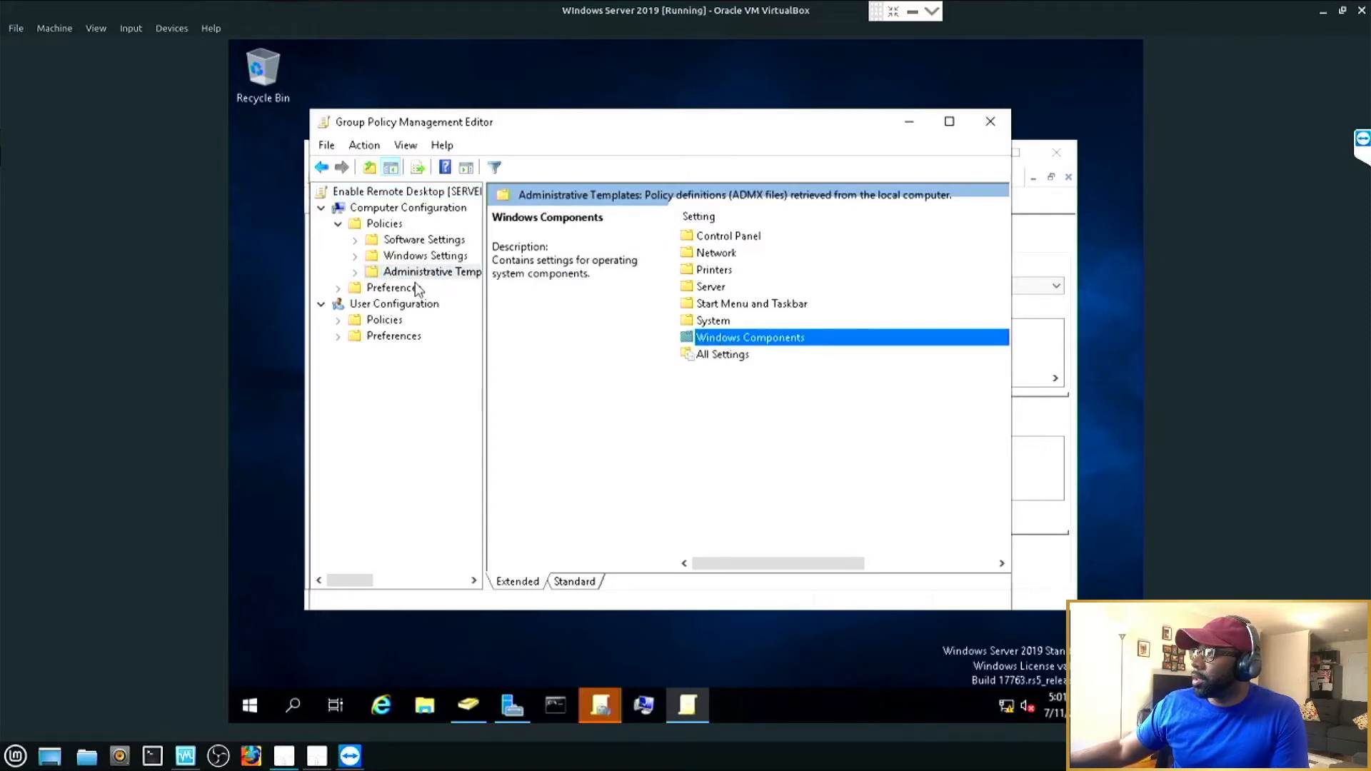
{"action": "left_click", "coordinate": [354, 272]}
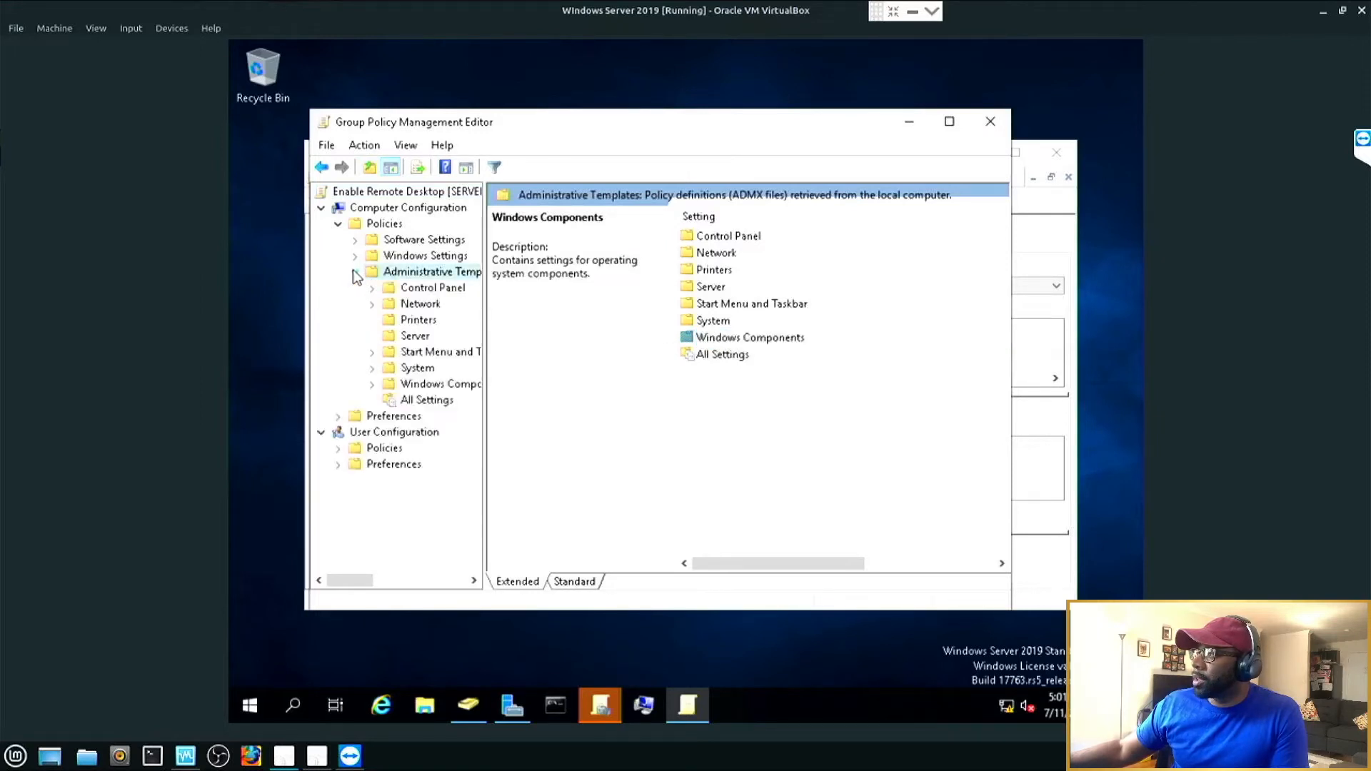
{"action": "left_click", "coordinate": [402, 386]}
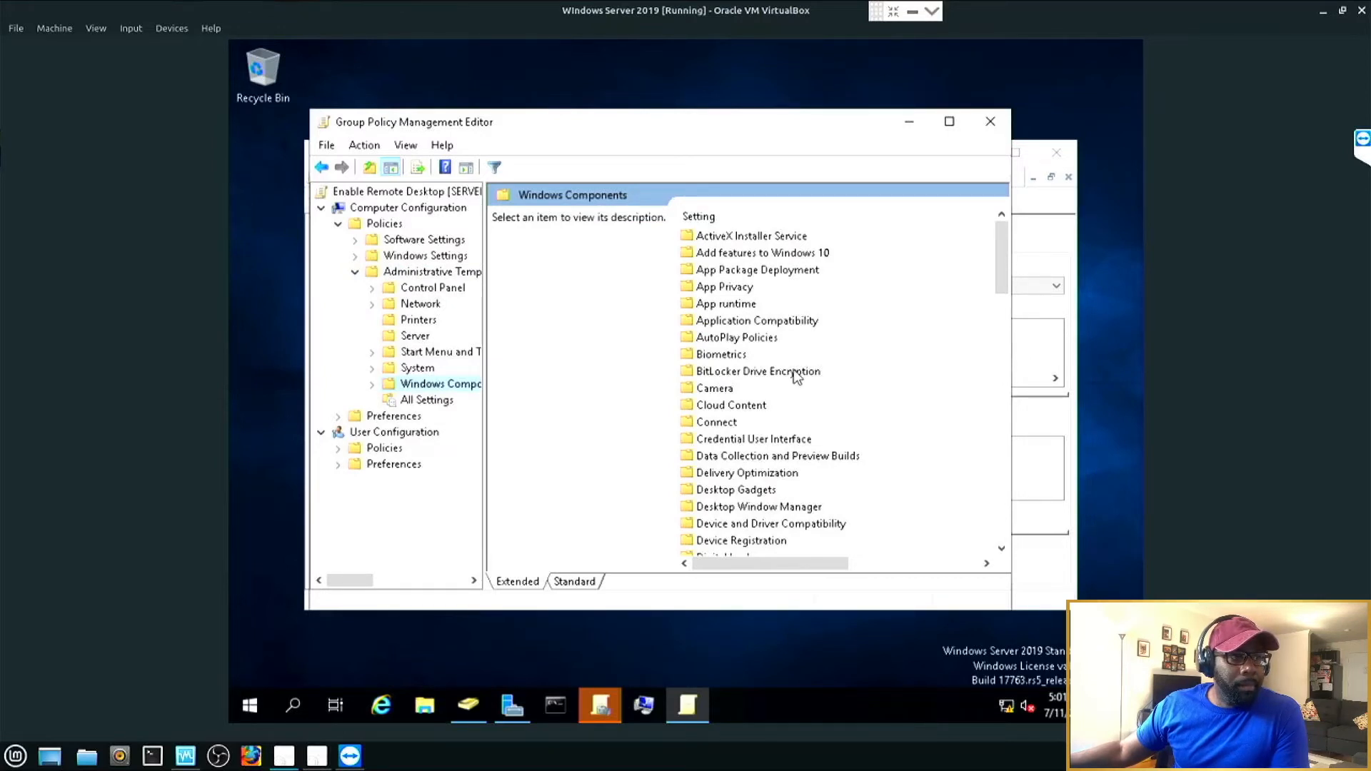
Step: Open Remote Desktop Services, then its Remote Desktop Session Host folder
{"action": "scroll", "coordinate": [796, 377], "scroll_direction": "down", "scroll_amount": 20}
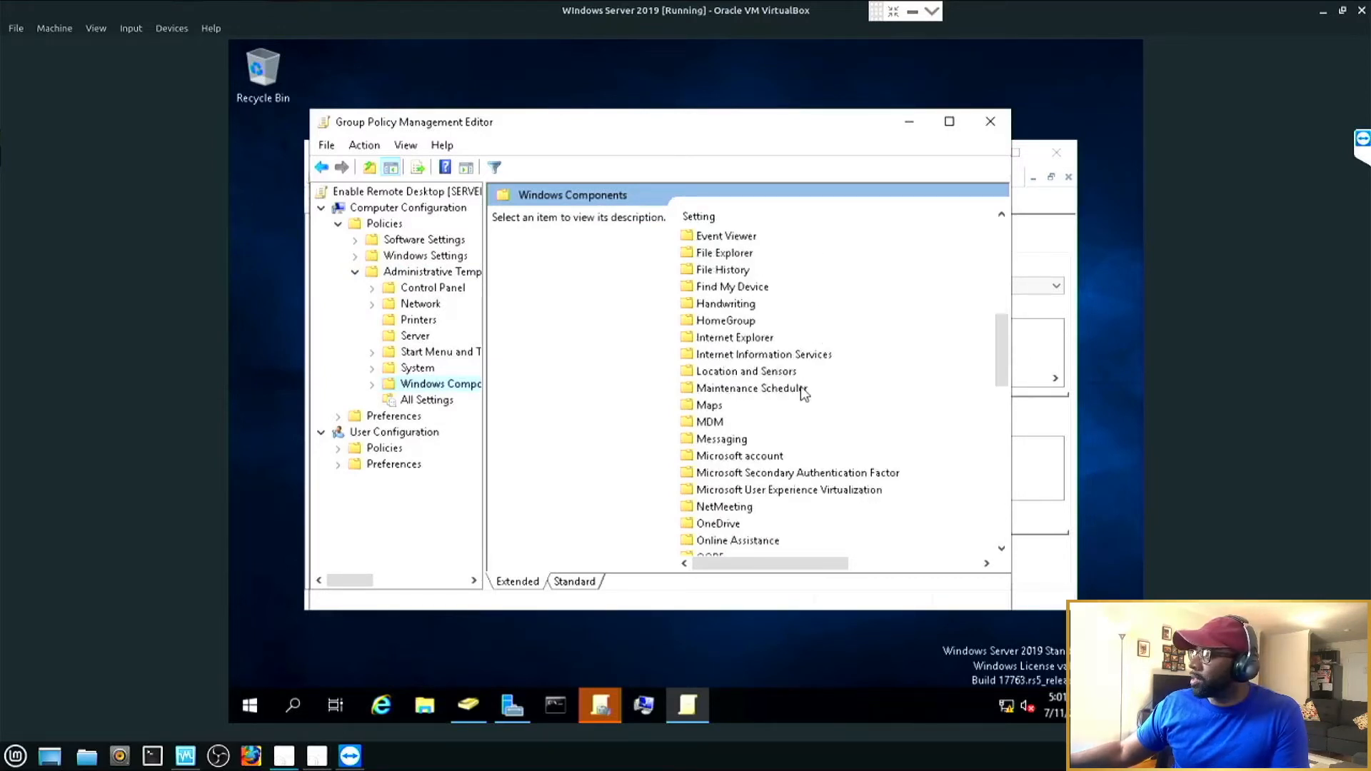
{"action": "scroll", "coordinate": [807, 427], "scroll_direction": "down", "scroll_amount": 1}
{"action": "scroll", "coordinate": [806, 427], "scroll_direction": "up", "scroll_amount": 9}
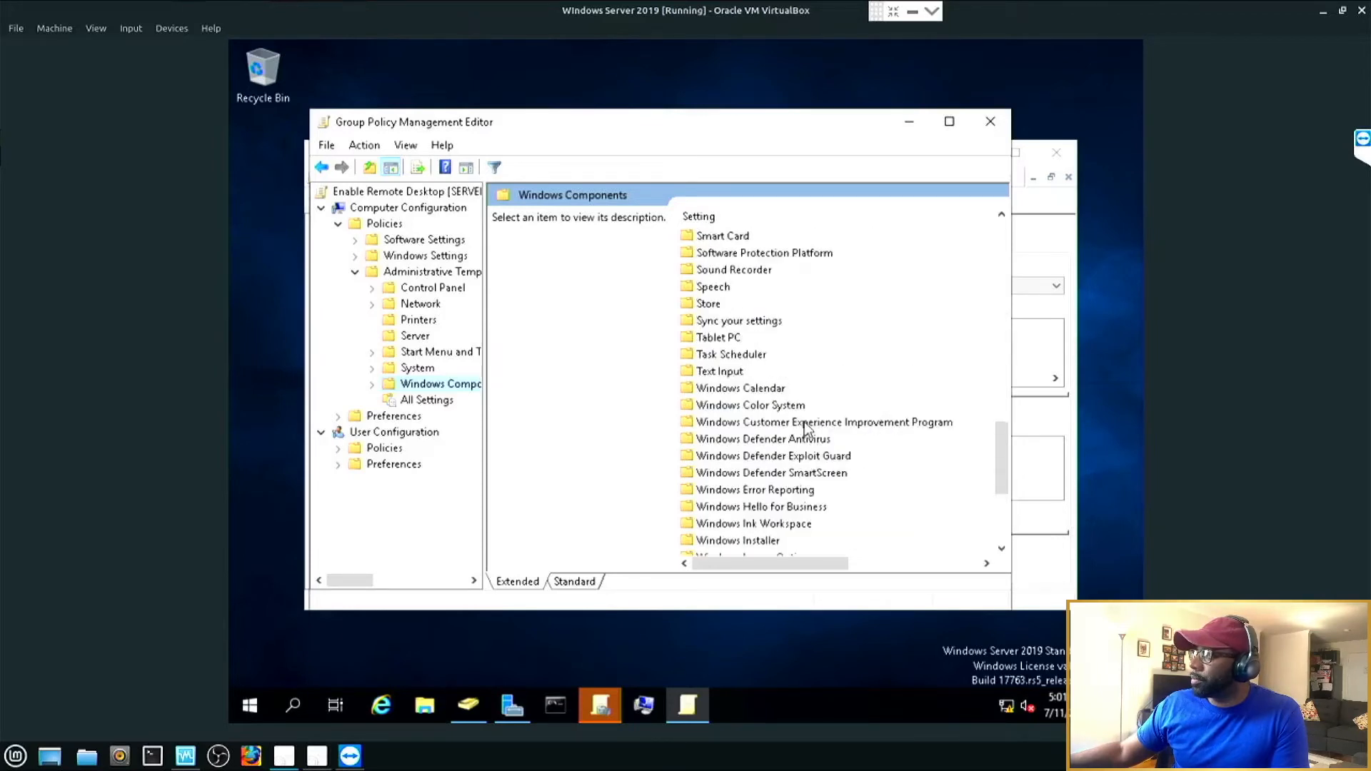
{"action": "scroll", "coordinate": [807, 428], "scroll_direction": "up", "scroll_amount": 1}
{"action": "scroll", "coordinate": [807, 428], "scroll_direction": "down", "scroll_amount": 7}
{"action": "scroll", "coordinate": [807, 428], "scroll_direction": "up", "scroll_amount": 2}
{"action": "scroll", "coordinate": [808, 429], "scroll_direction": "up", "scroll_amount": 1}
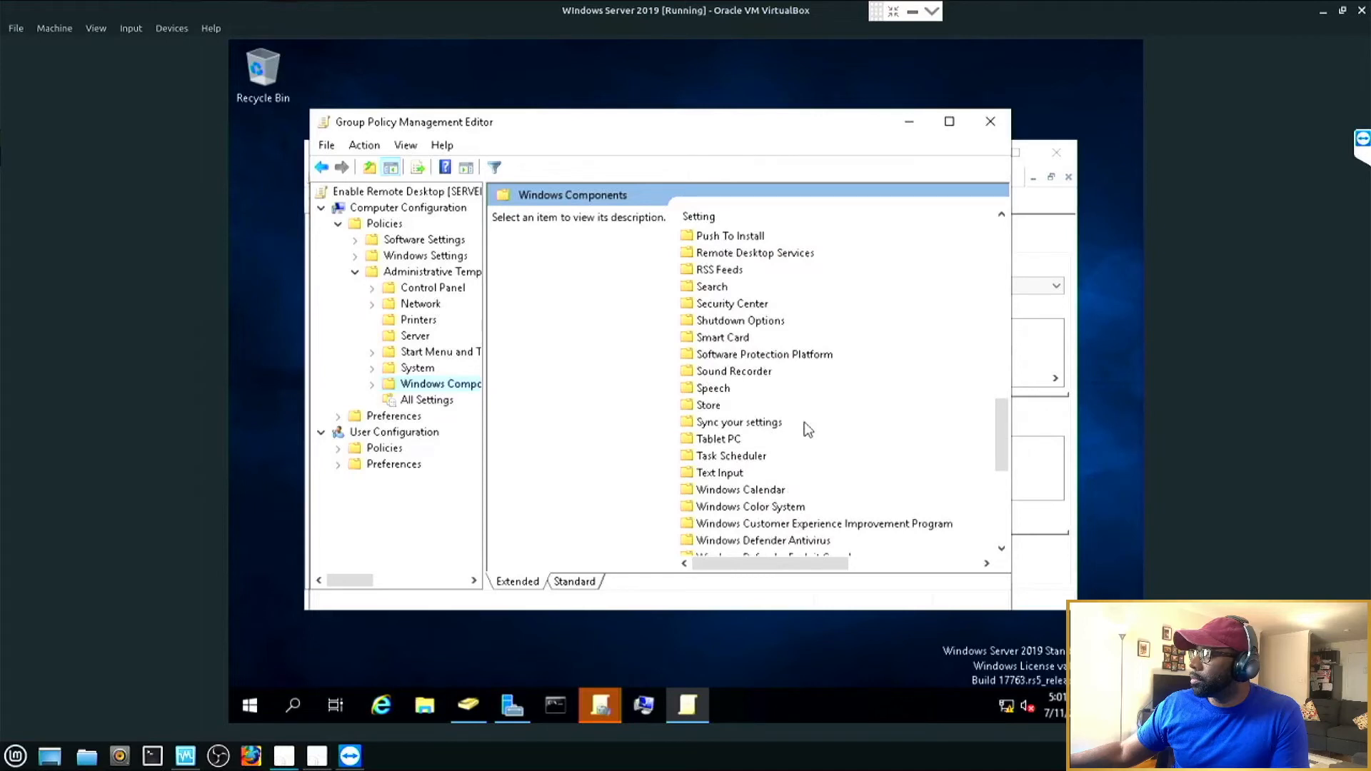
{"action": "double_click", "coordinate": [768, 251]}
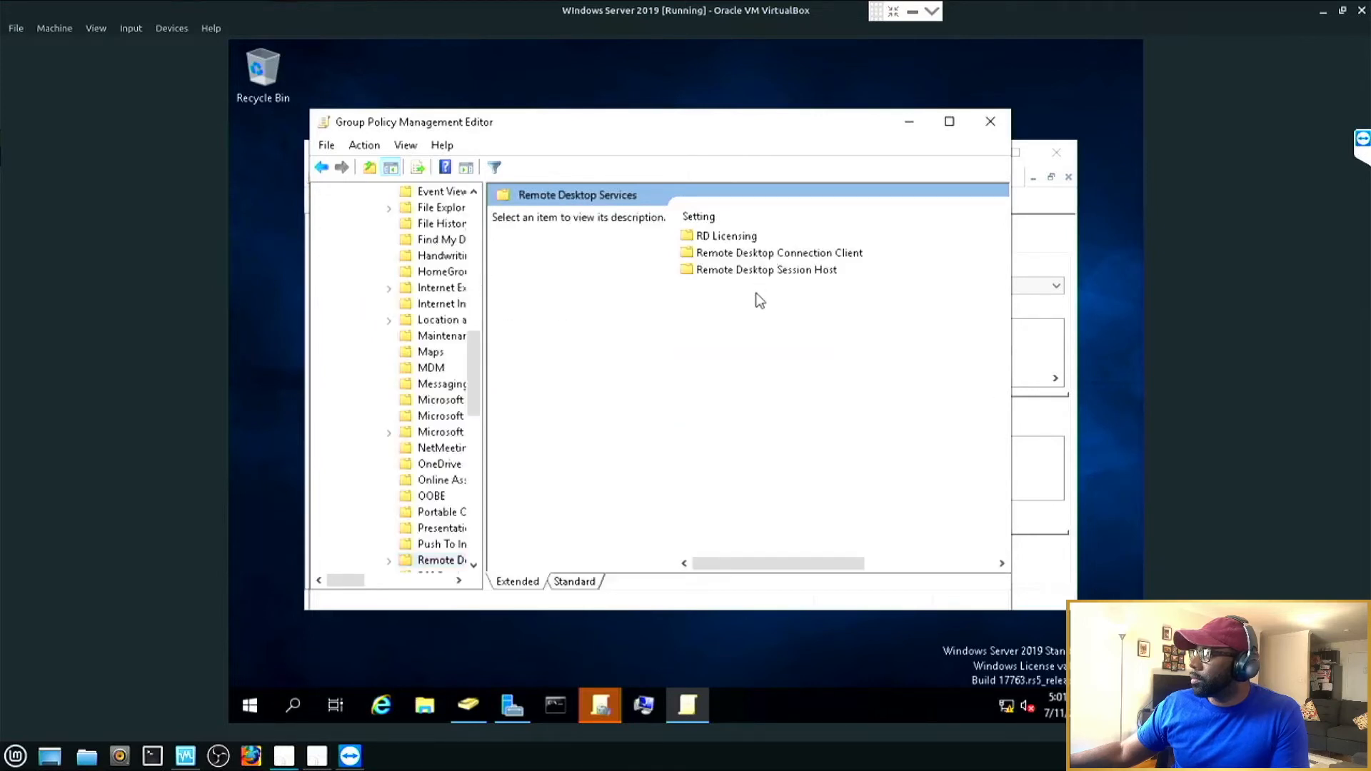
{"action": "double_click", "coordinate": [764, 271]}
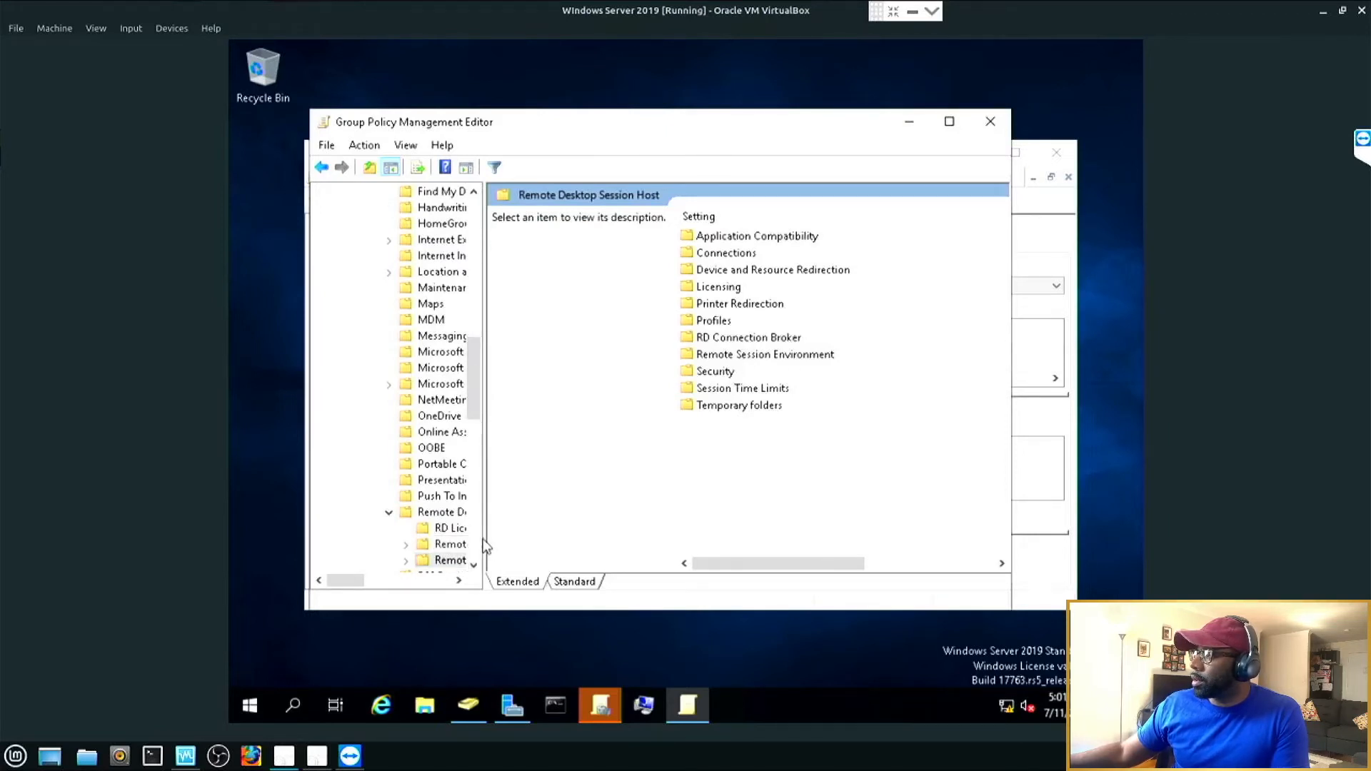
Step: Maximize the policy editor and widen the folder tree to show full names
{"action": "left_click_drag", "start_coordinate": [485, 543], "coordinate": [556, 535]}
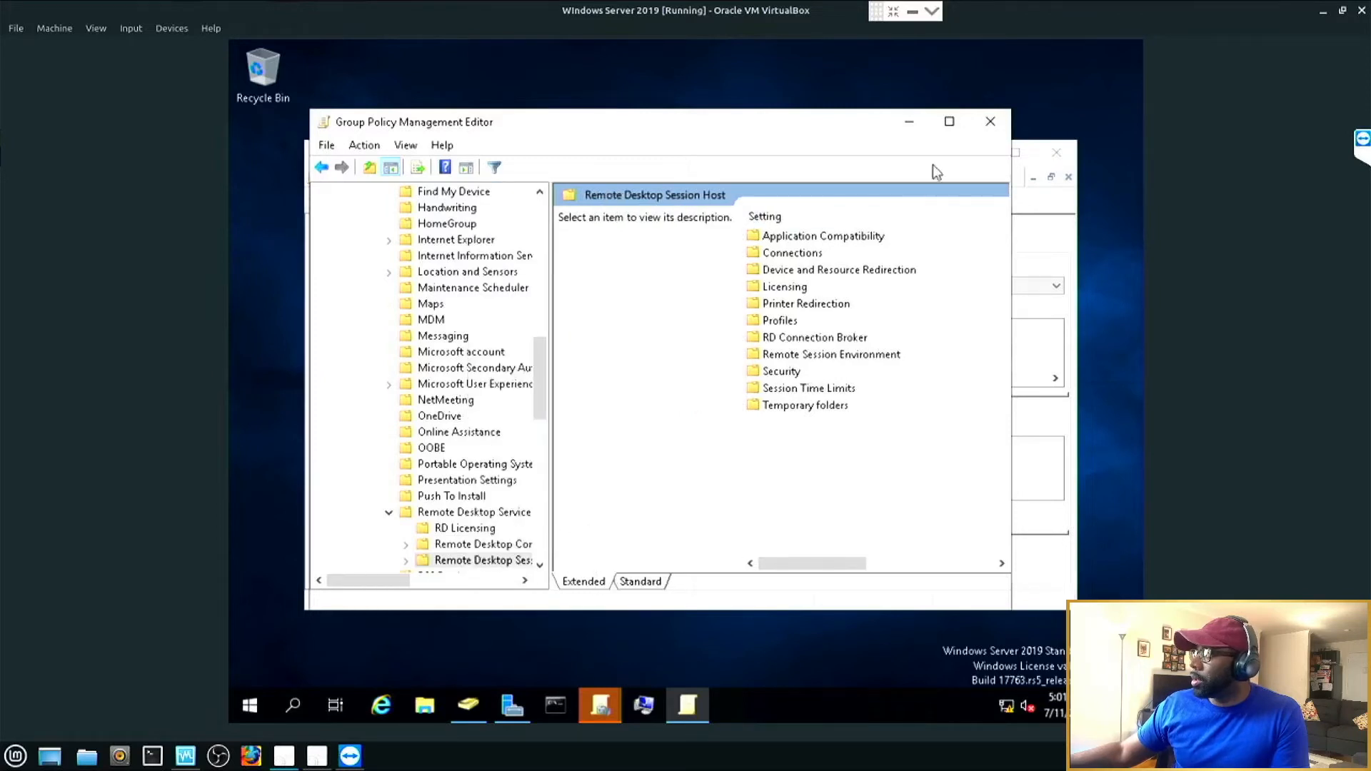
{"action": "left_click", "coordinate": [949, 125]}
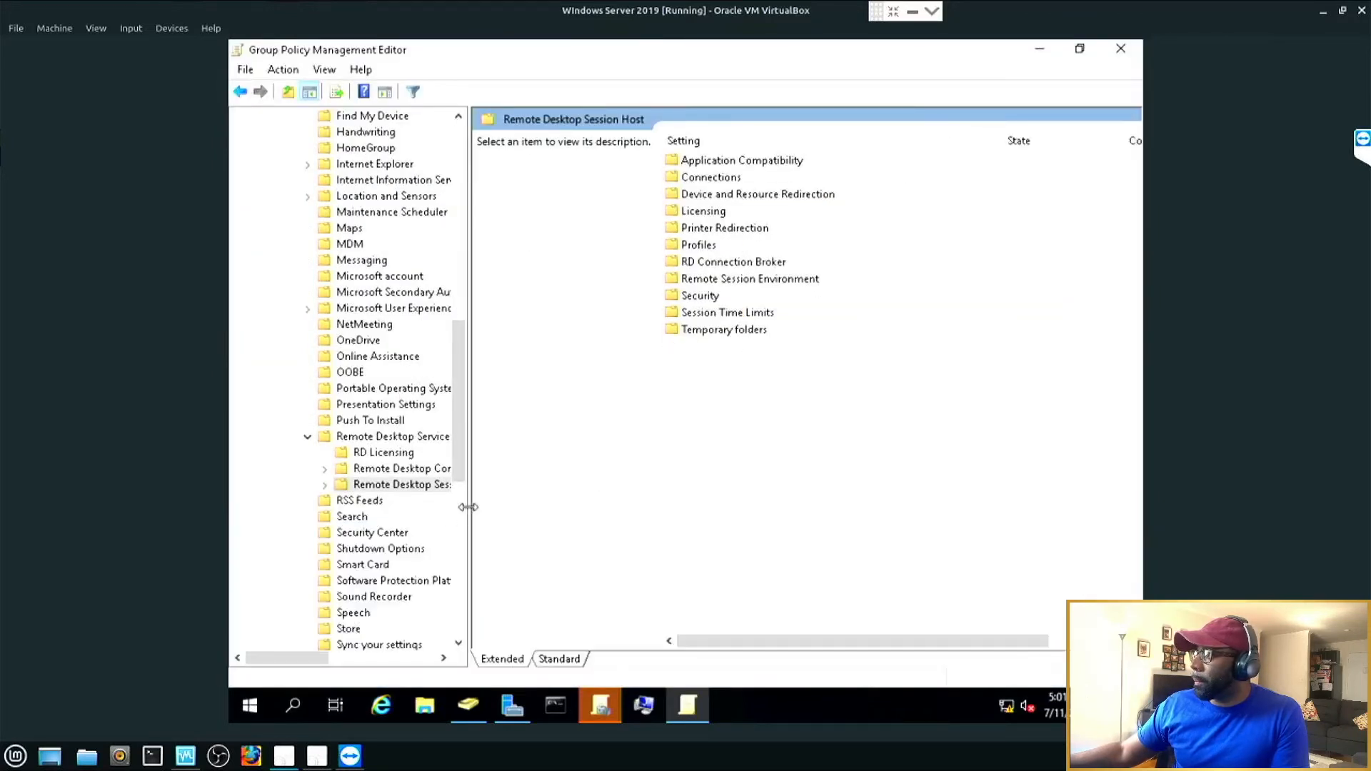
{"action": "left_click_drag", "start_coordinate": [510, 510], "coordinate": [526, 510]}
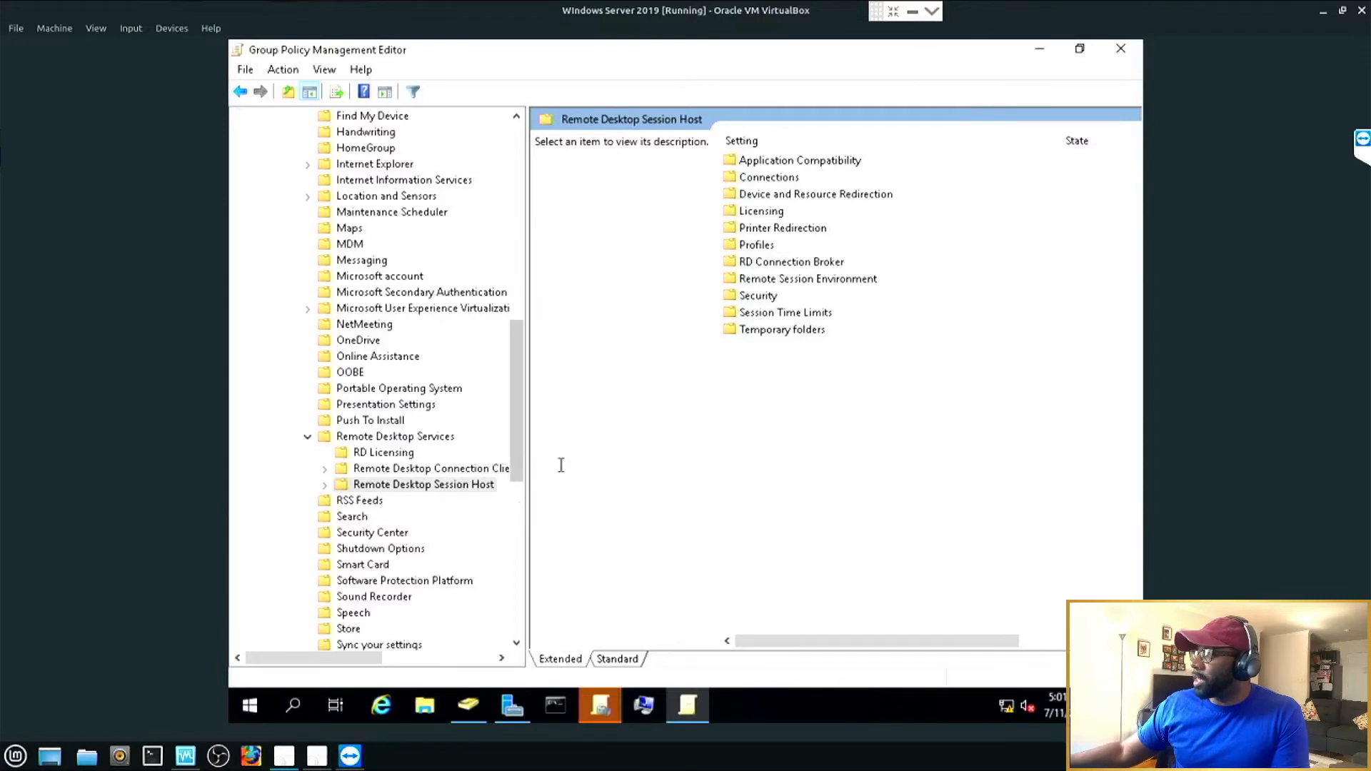
Step: Under Security, set 'Require user authentication…Network Level Authentication' to Enabled and apply it
{"action": "double_click", "coordinate": [773, 295]}
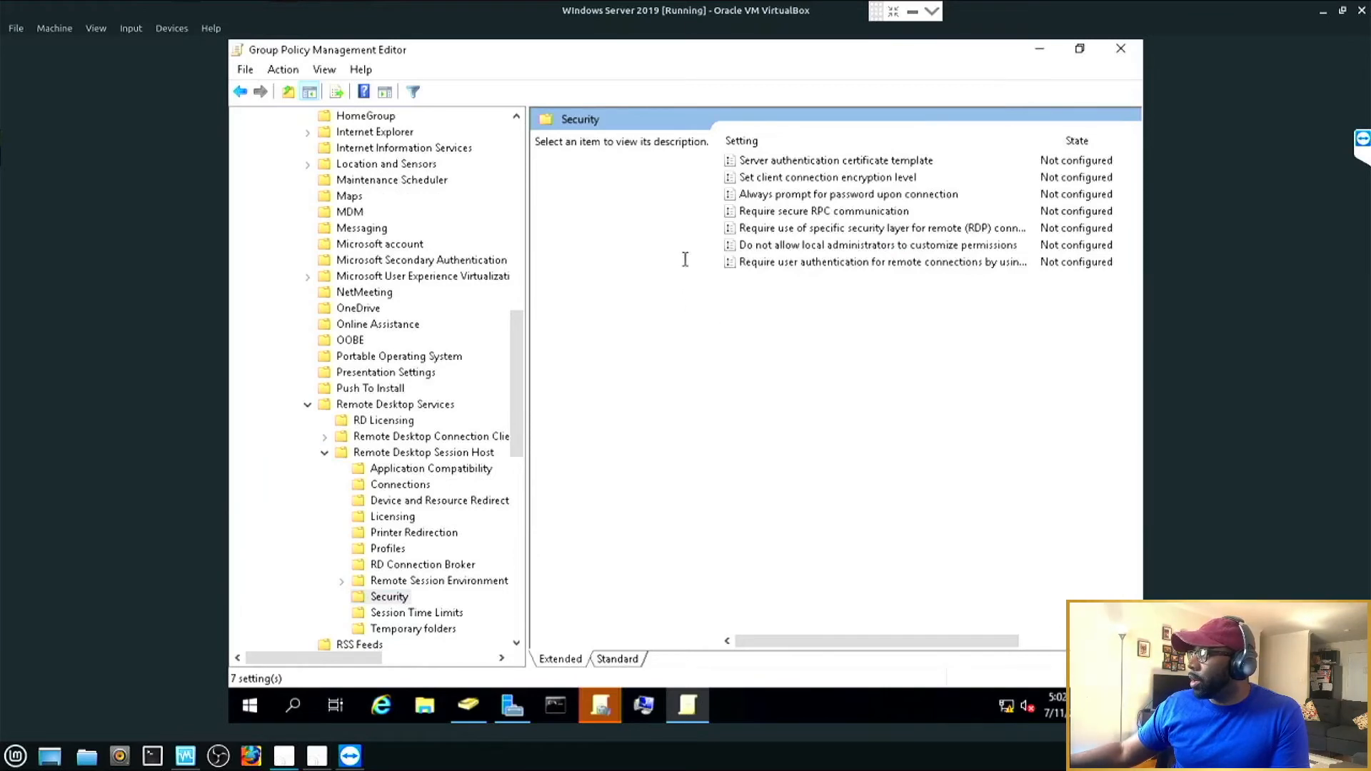
{"action": "double_click", "coordinate": [818, 263]}
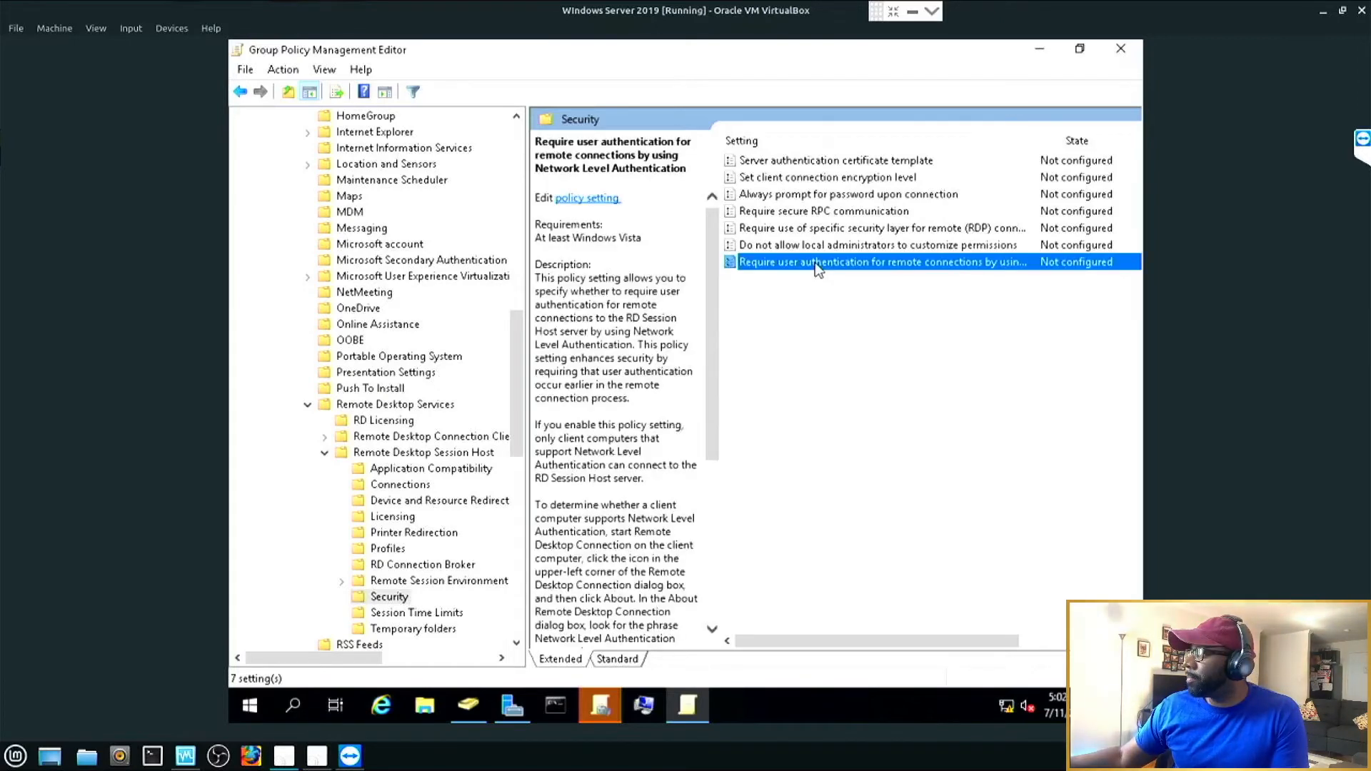
{"action": "left_click", "coordinate": [333, 223]}
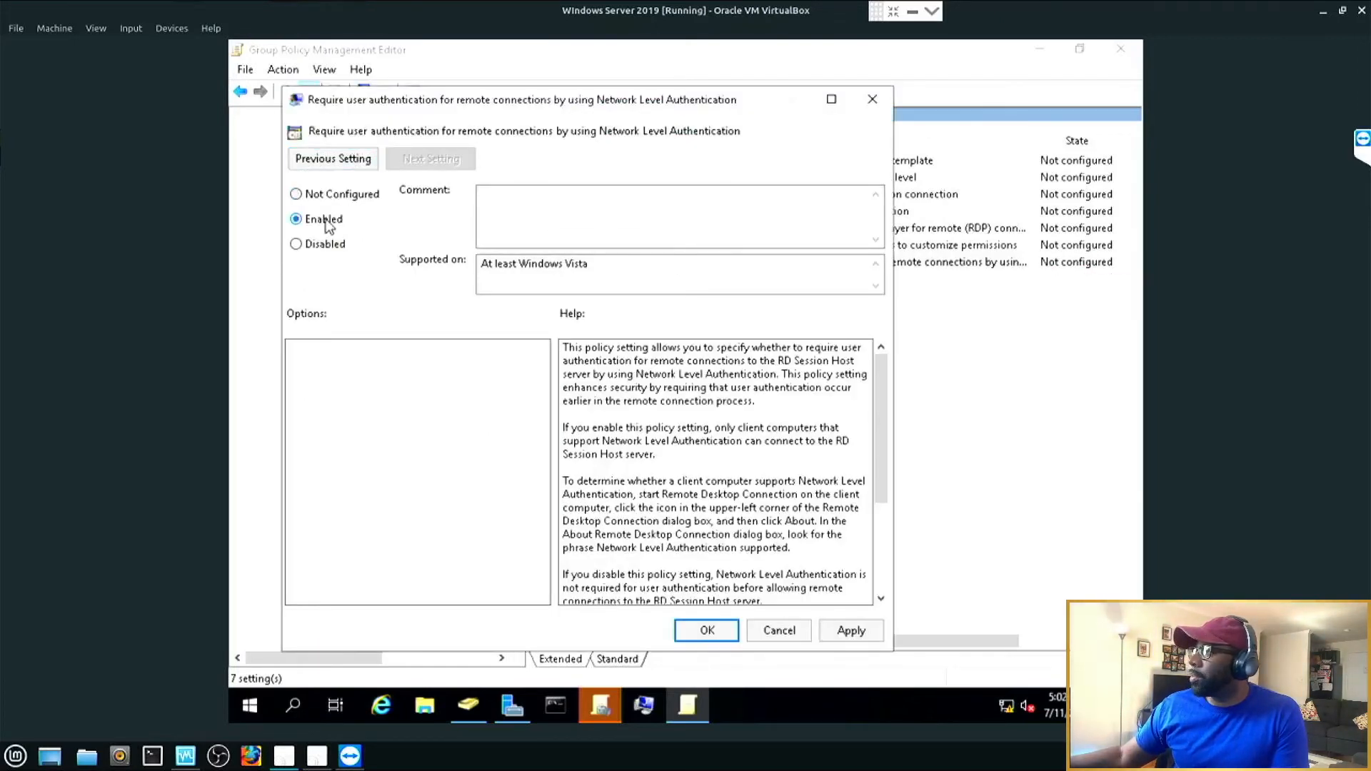
{"action": "left_click", "coordinate": [850, 630]}
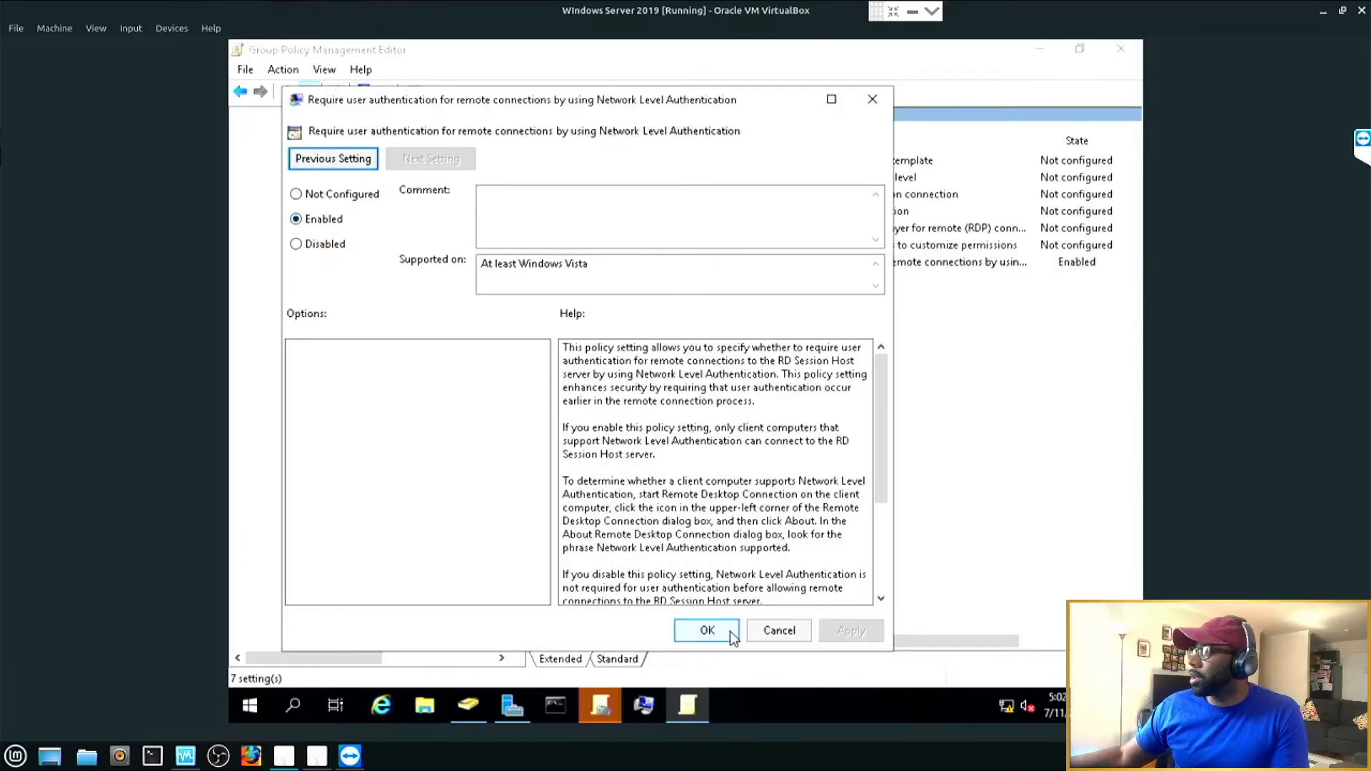
{"action": "left_click", "coordinate": [730, 631]}
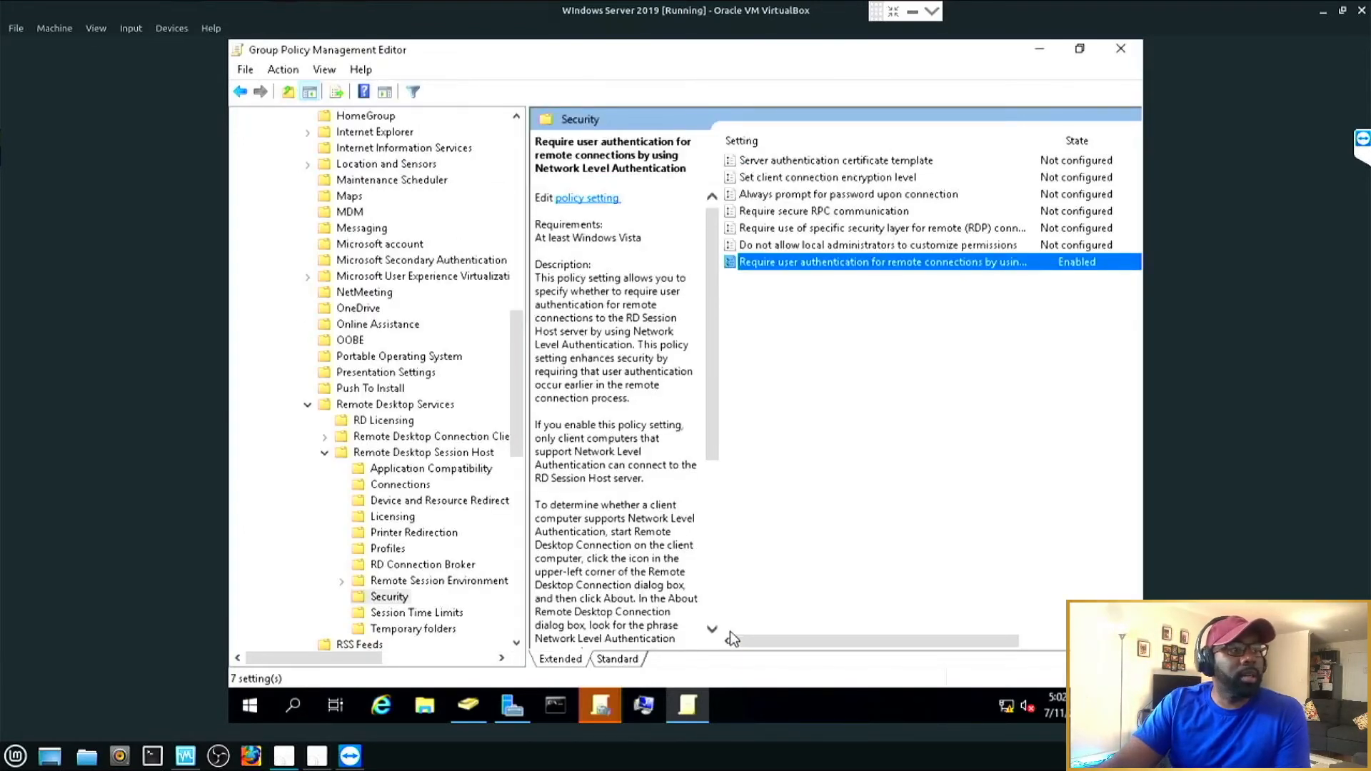
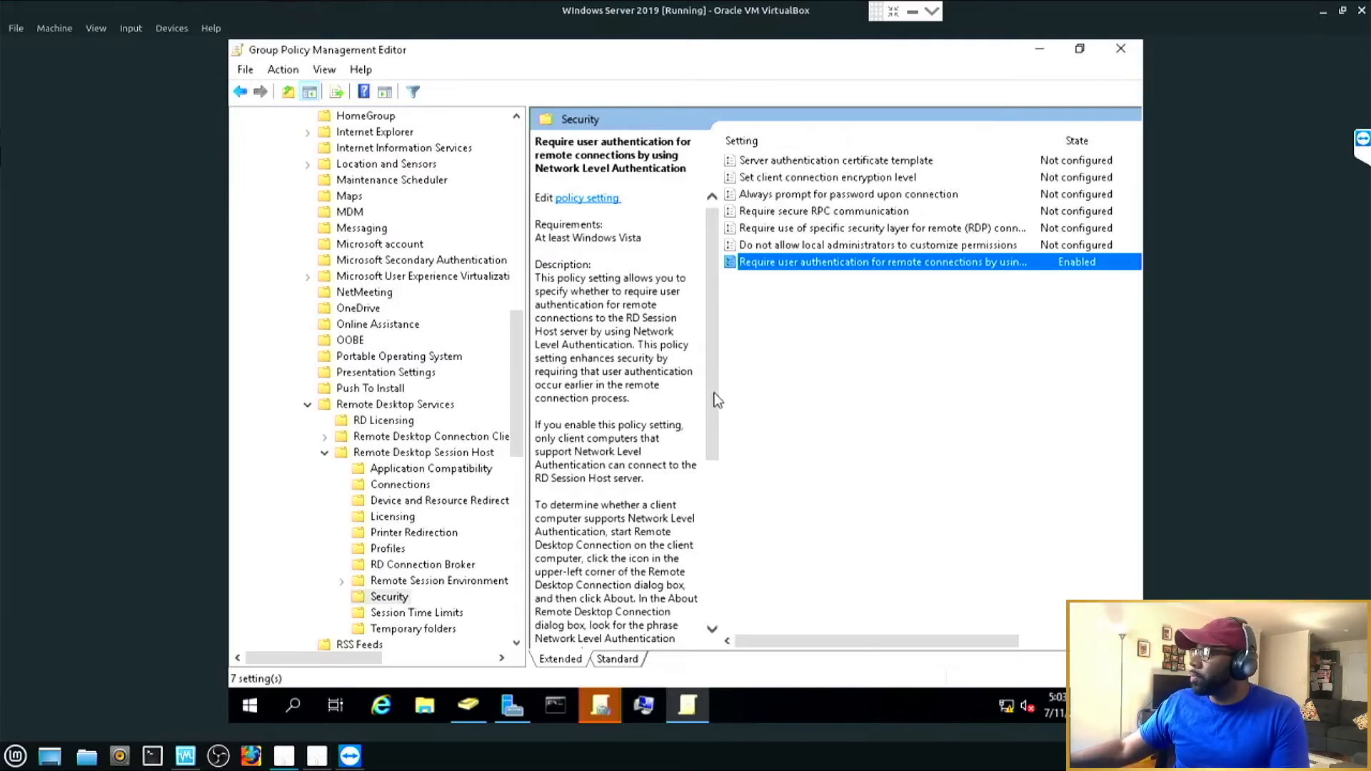
Step: Navigate the policy tree to Windows Components > Remote Desktop Services > Remote Desktop Session Host
{"action": "left_click", "coordinate": [712, 364]}
{"action": "left_click_drag", "start_coordinate": [516, 383], "coordinate": [516, 197]}
{"action": "left_click", "coordinate": [291, 308]}
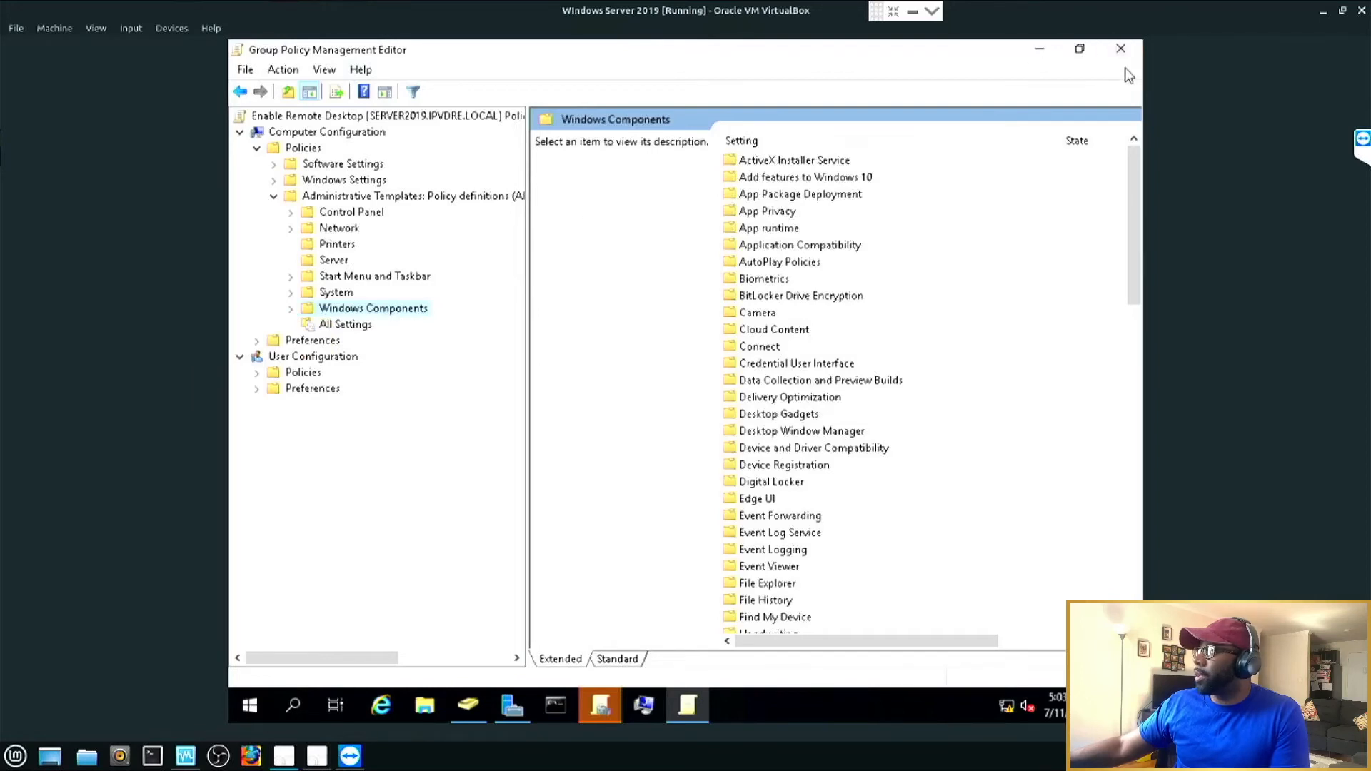
{"action": "left_click", "coordinate": [291, 308]}
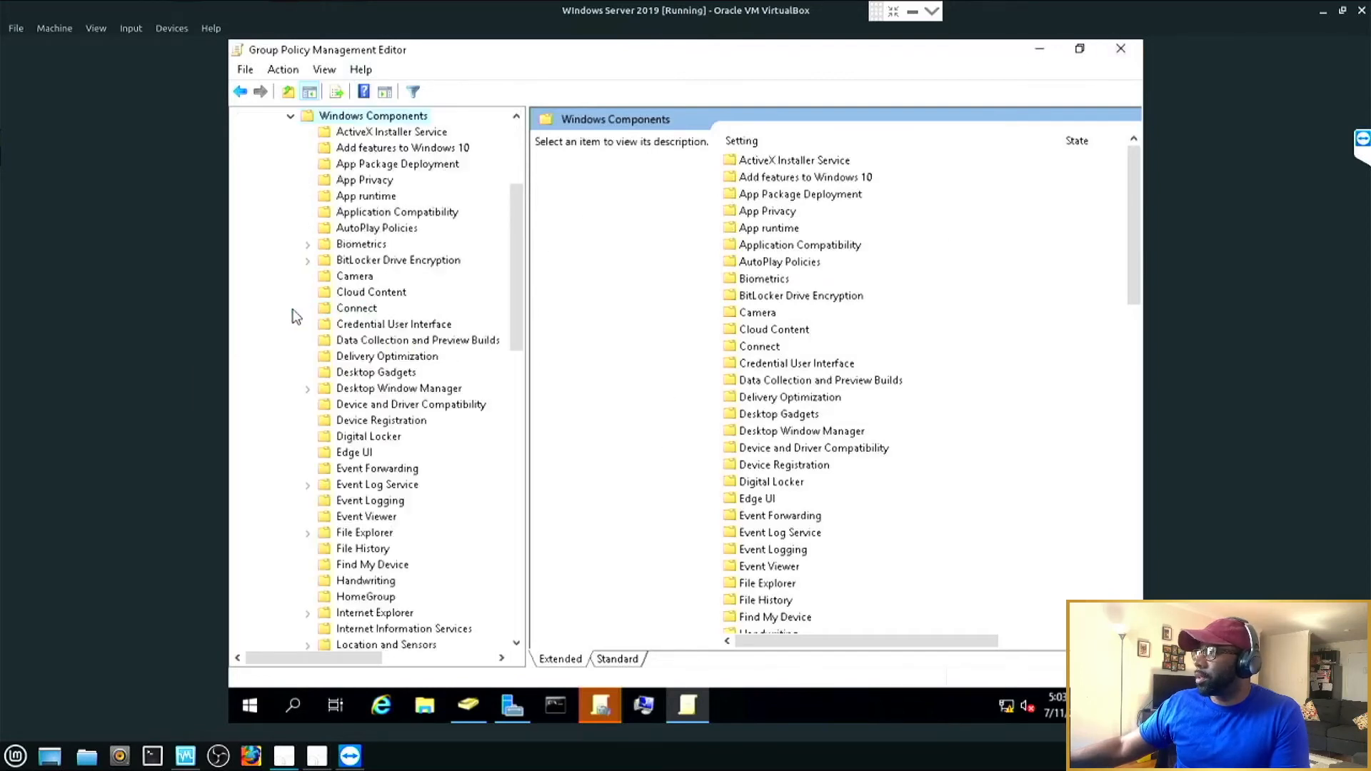
{"action": "scroll", "coordinate": [470, 481], "scroll_direction": "down", "scroll_amount": 16}
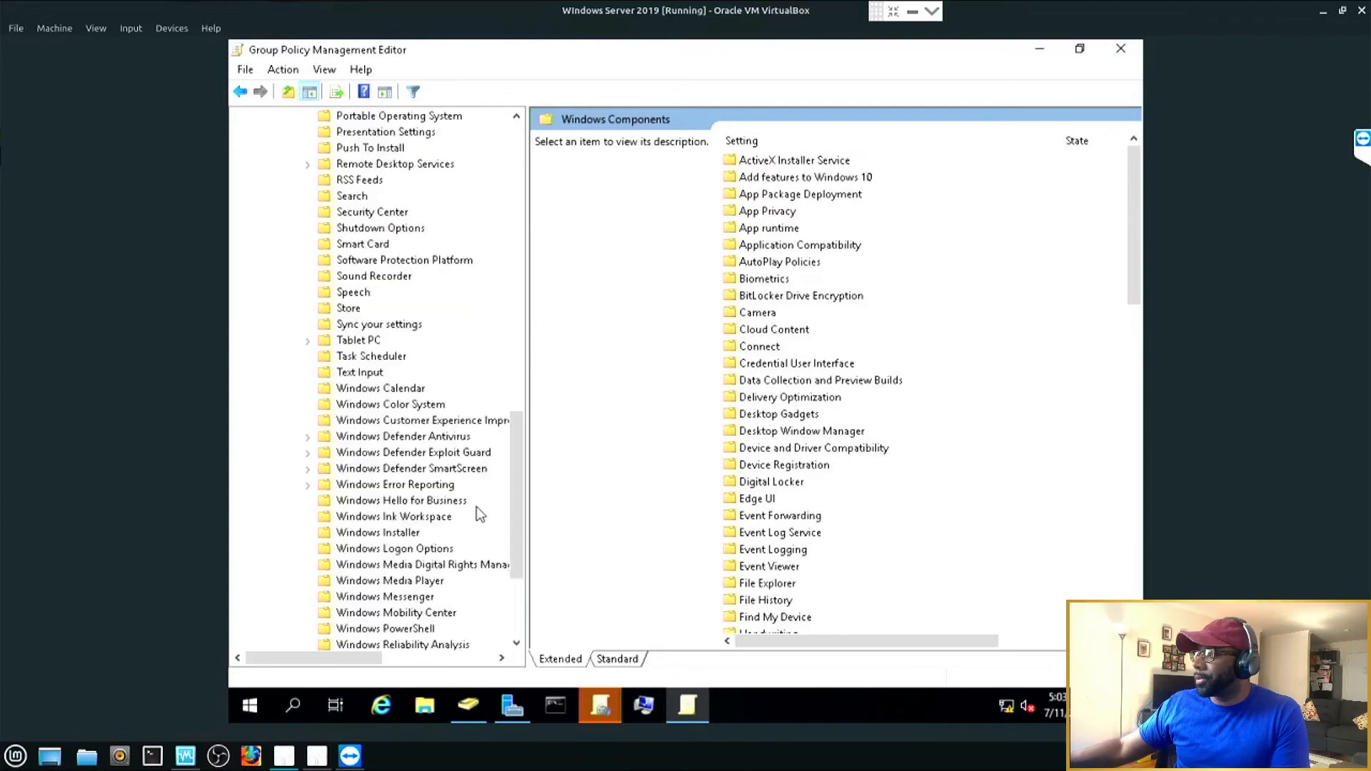
{"action": "scroll", "coordinate": [478, 515], "scroll_direction": "down", "scroll_amount": 2}
{"action": "scroll", "coordinate": [479, 515], "scroll_direction": "up", "scroll_amount": 5}
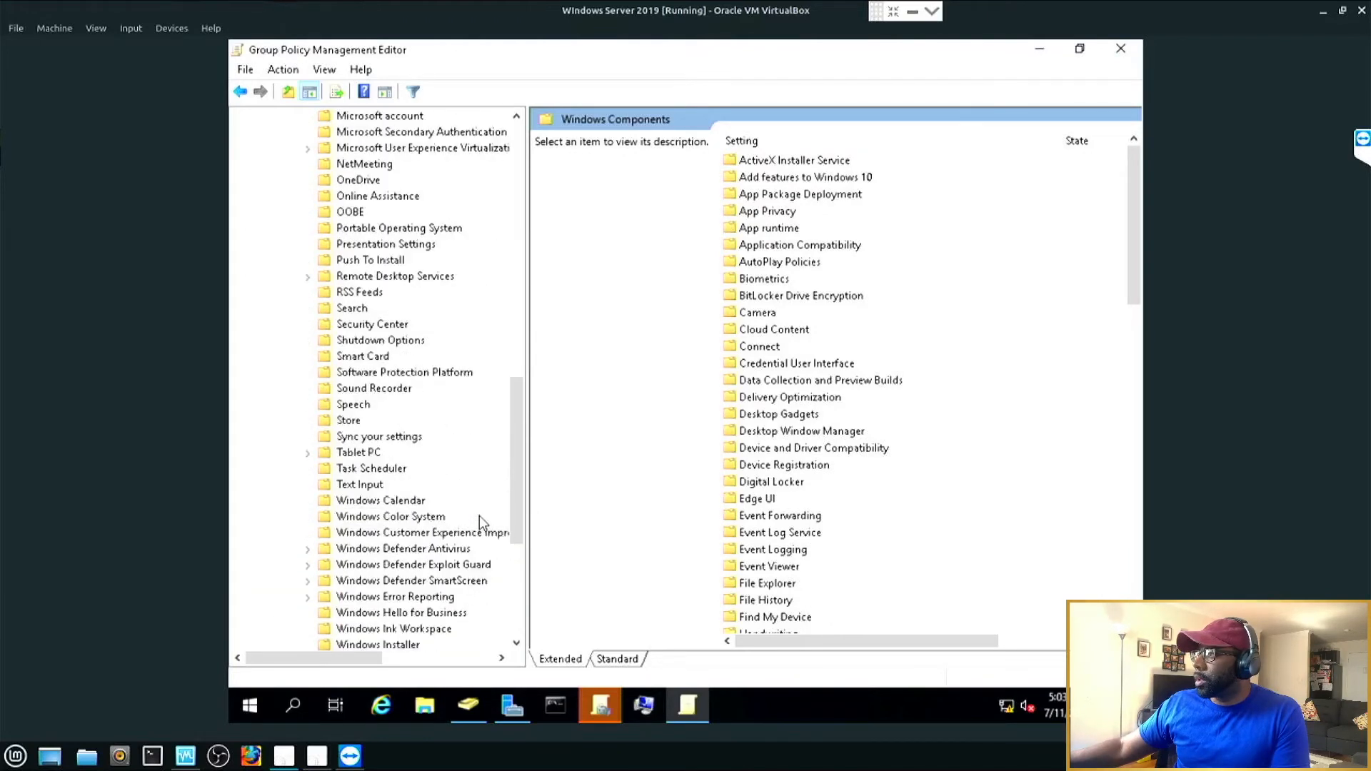
{"action": "left_click", "coordinate": [308, 276]}
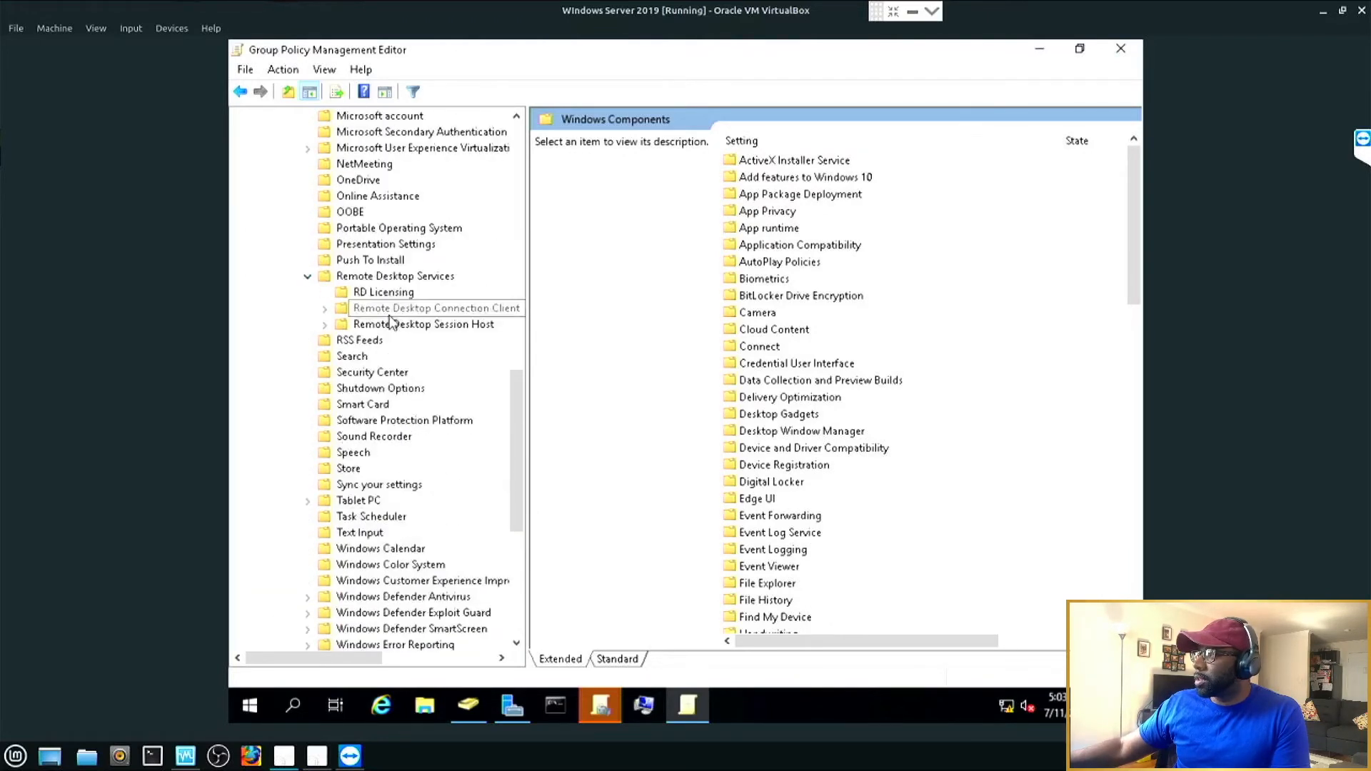
{"action": "left_click", "coordinate": [374, 325]}
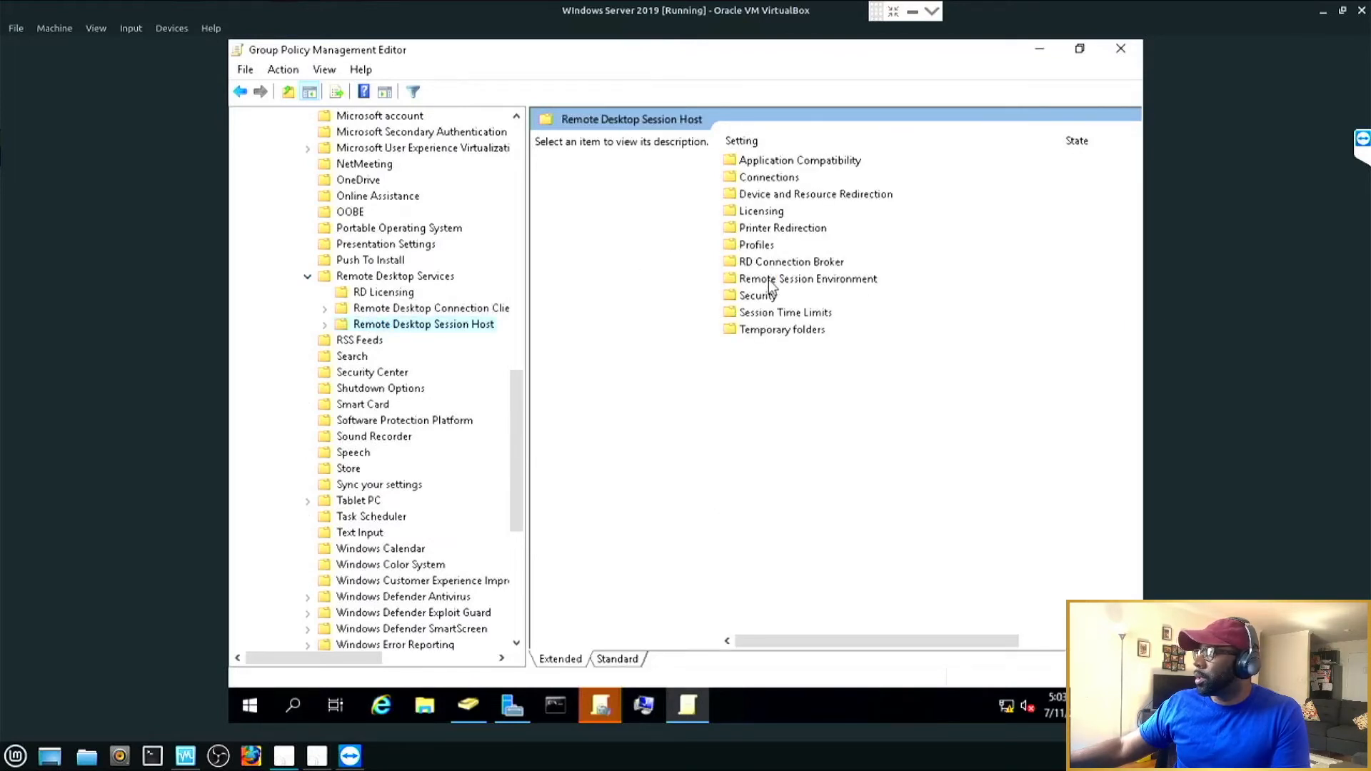
Step: In the Security folder, reopen the Network Level Authentication policy and confirm it stays Enabled
{"action": "double_click", "coordinate": [768, 296]}
{"action": "double_click", "coordinate": [813, 262]}
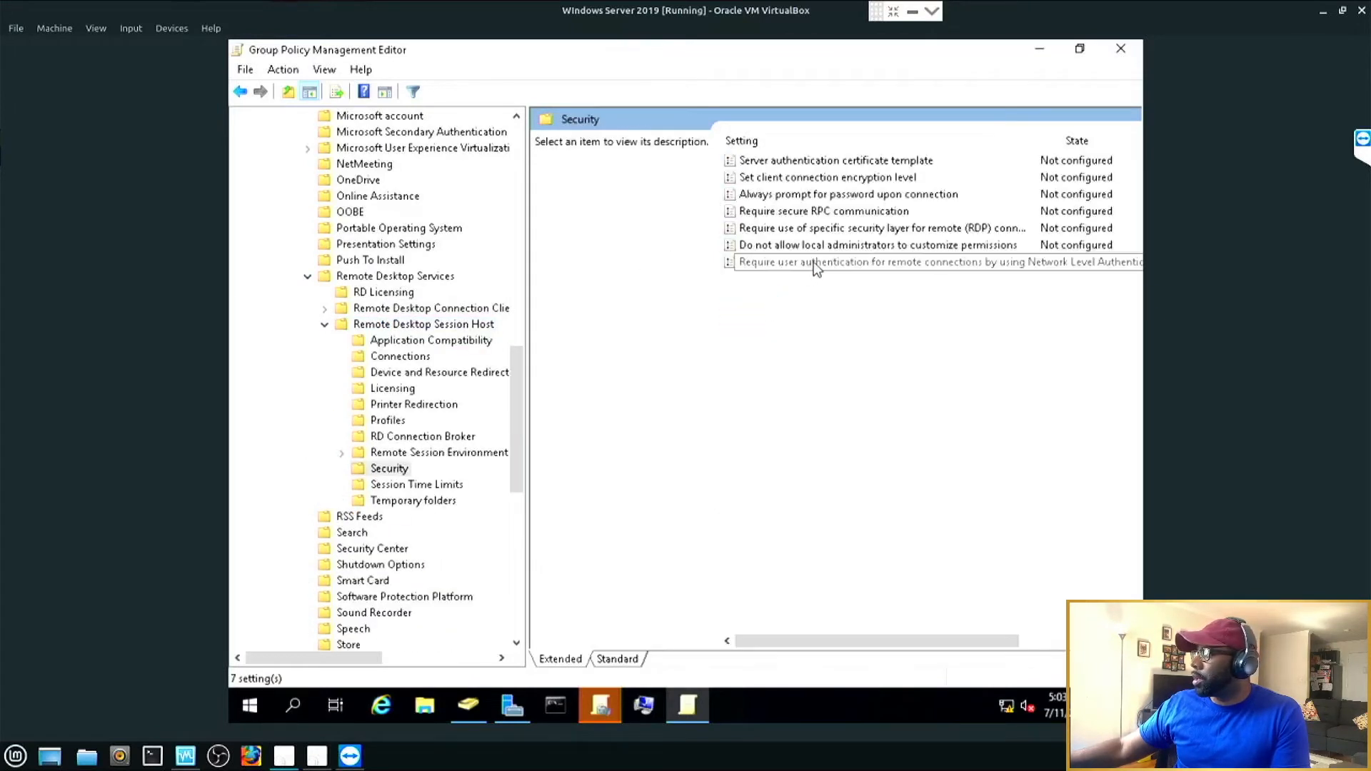
{"action": "left_click", "coordinate": [814, 261]}
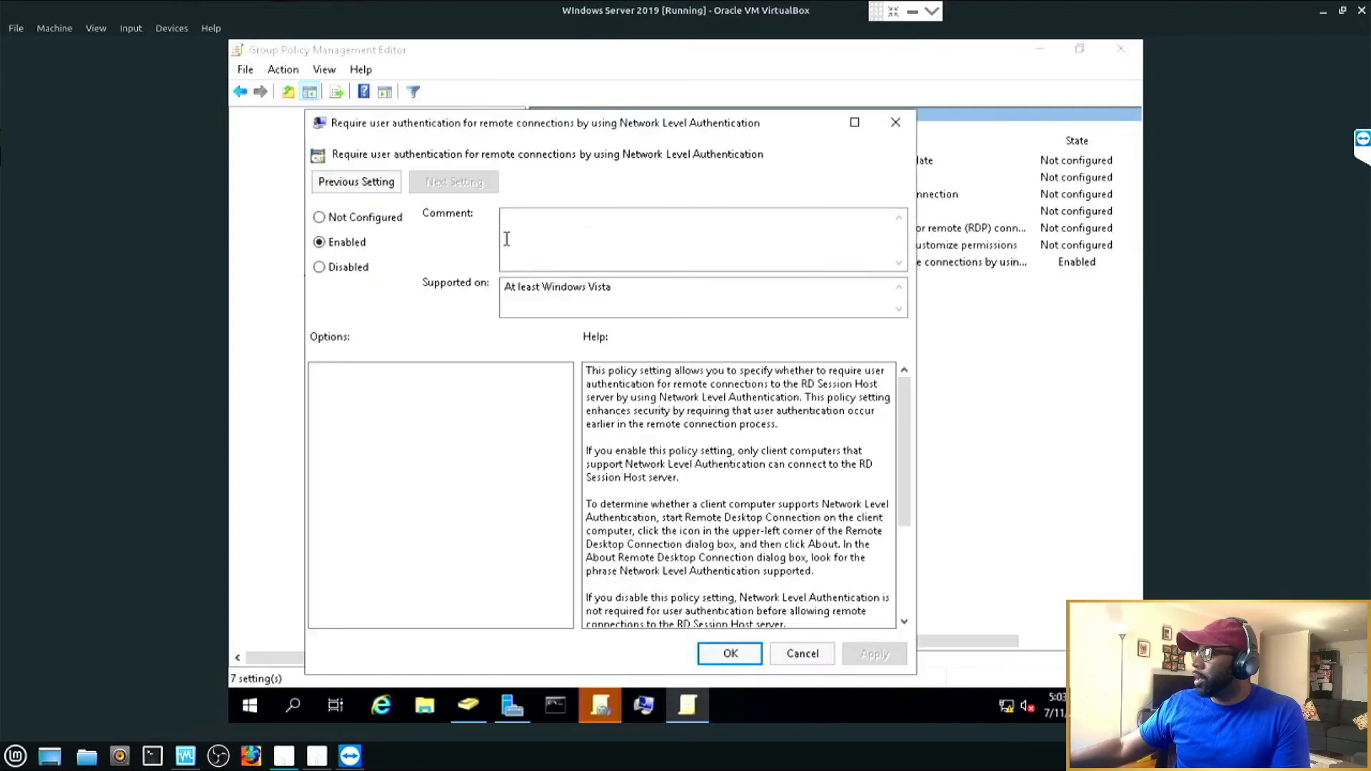
{"action": "left_click", "coordinate": [751, 648]}
Step: Close the policy editor and select the Enable Remote Desktop GPO
{"action": "left_click", "coordinate": [1121, 48]}
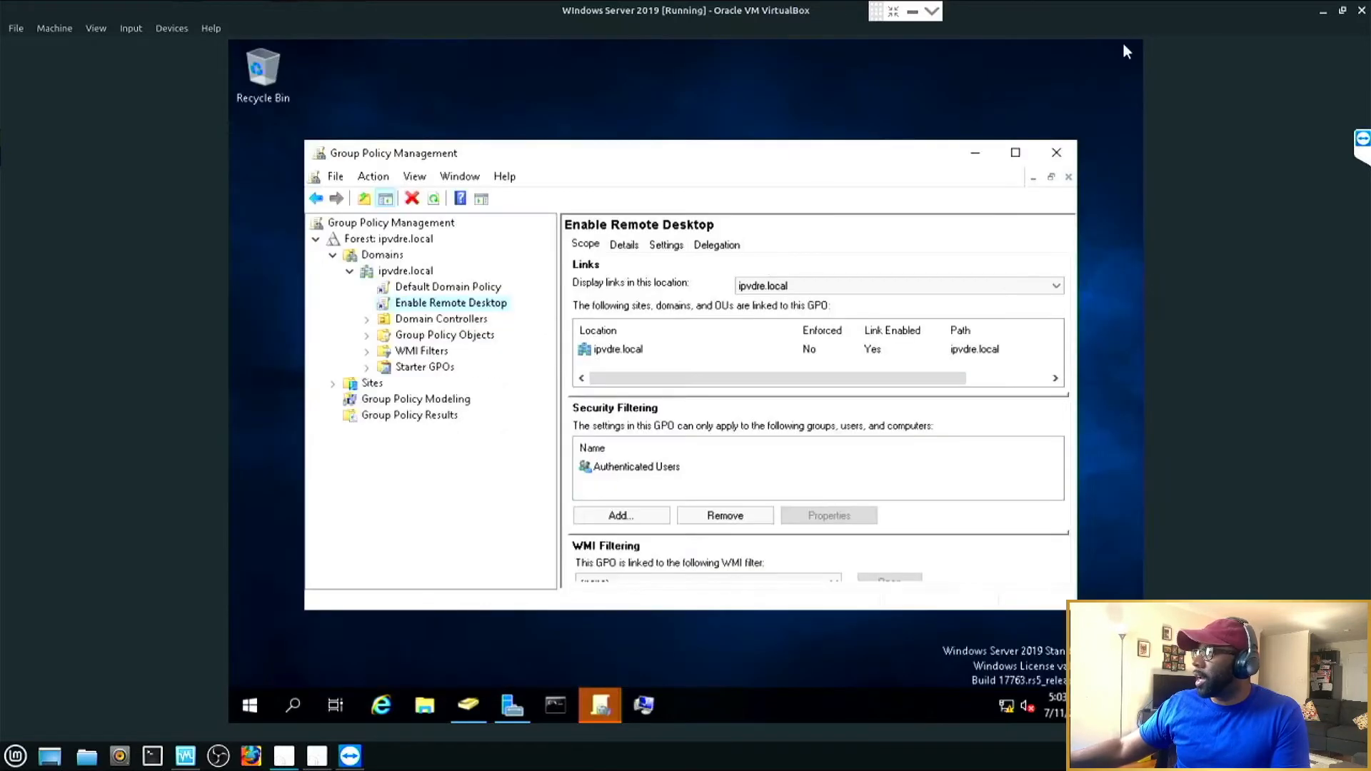
{"action": "right_click", "coordinate": [438, 305]}
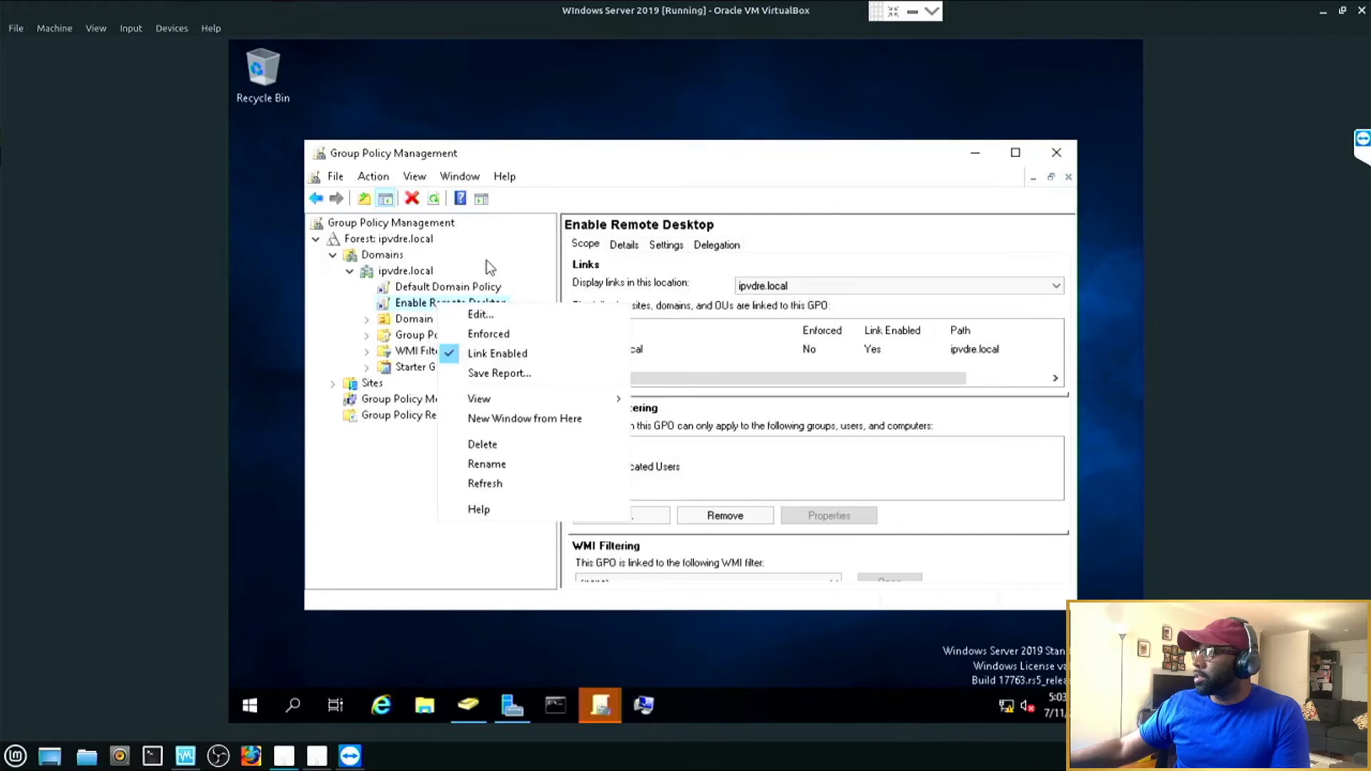
{"action": "left_click", "coordinate": [501, 242]}
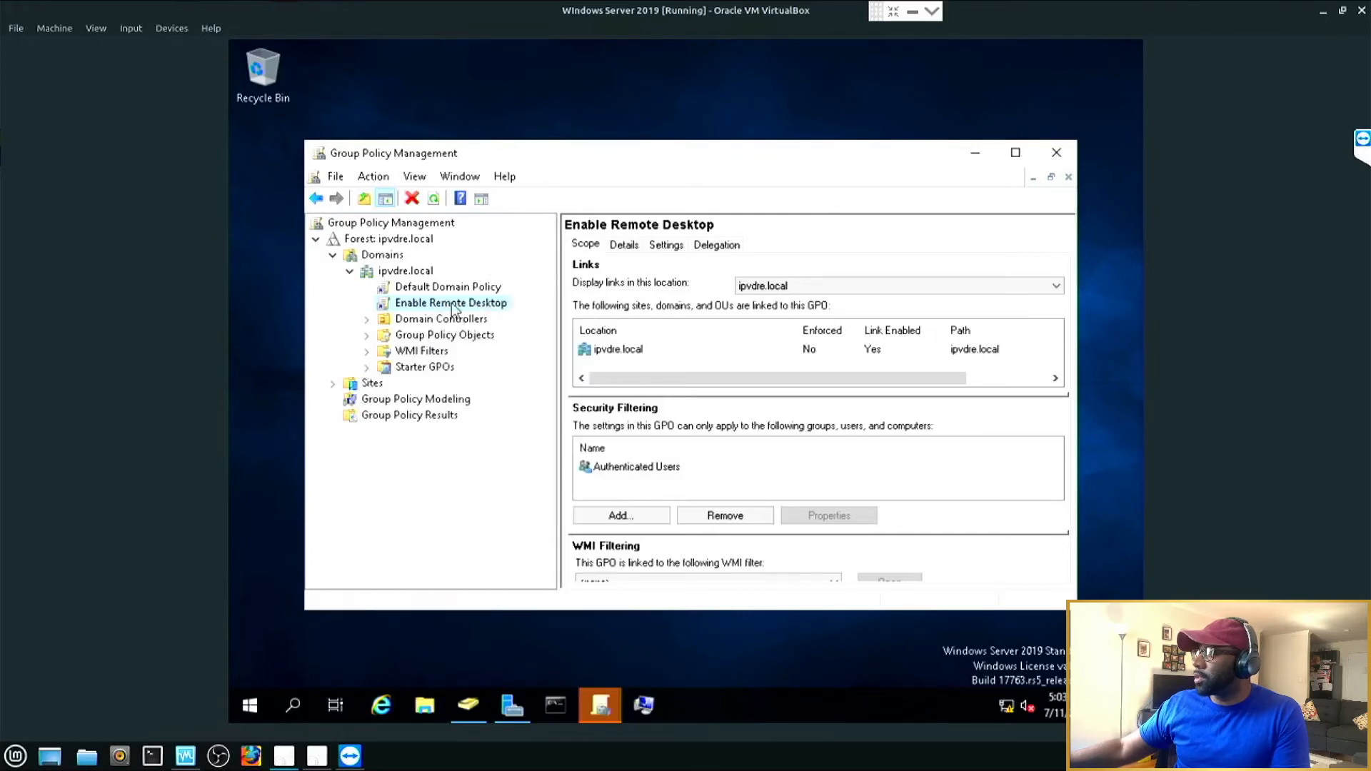
{"action": "left_click", "coordinate": [454, 303]}
{"action": "left_click", "coordinate": [455, 303]}
{"action": "left_click", "coordinate": [492, 253]}
Step: Review the GPO's Settings report showing both Remote Desktop policies Enabled, then select ipvdre.local
{"action": "left_click", "coordinate": [652, 248]}
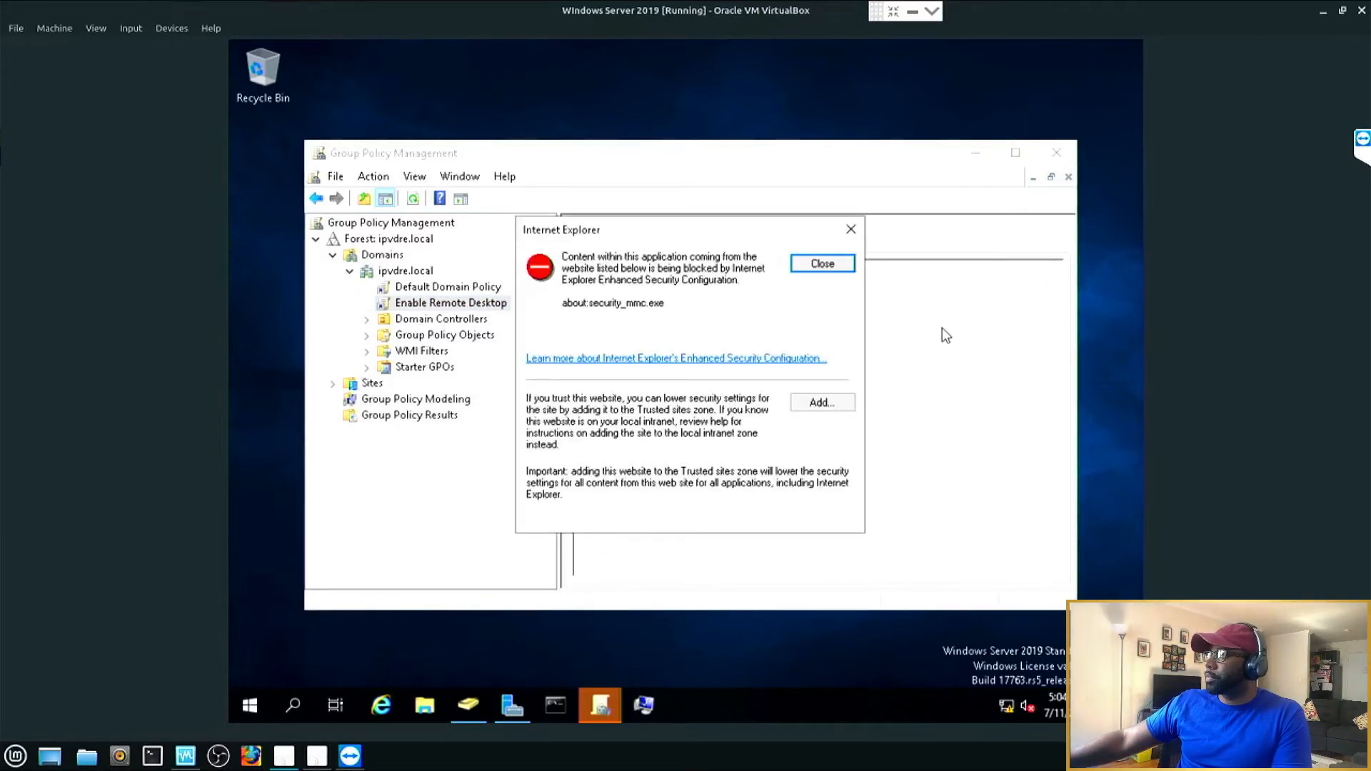
{"action": "left_click", "coordinate": [825, 264]}
{"action": "left_click_drag", "start_coordinate": [1054, 308], "coordinate": [1054, 524]}
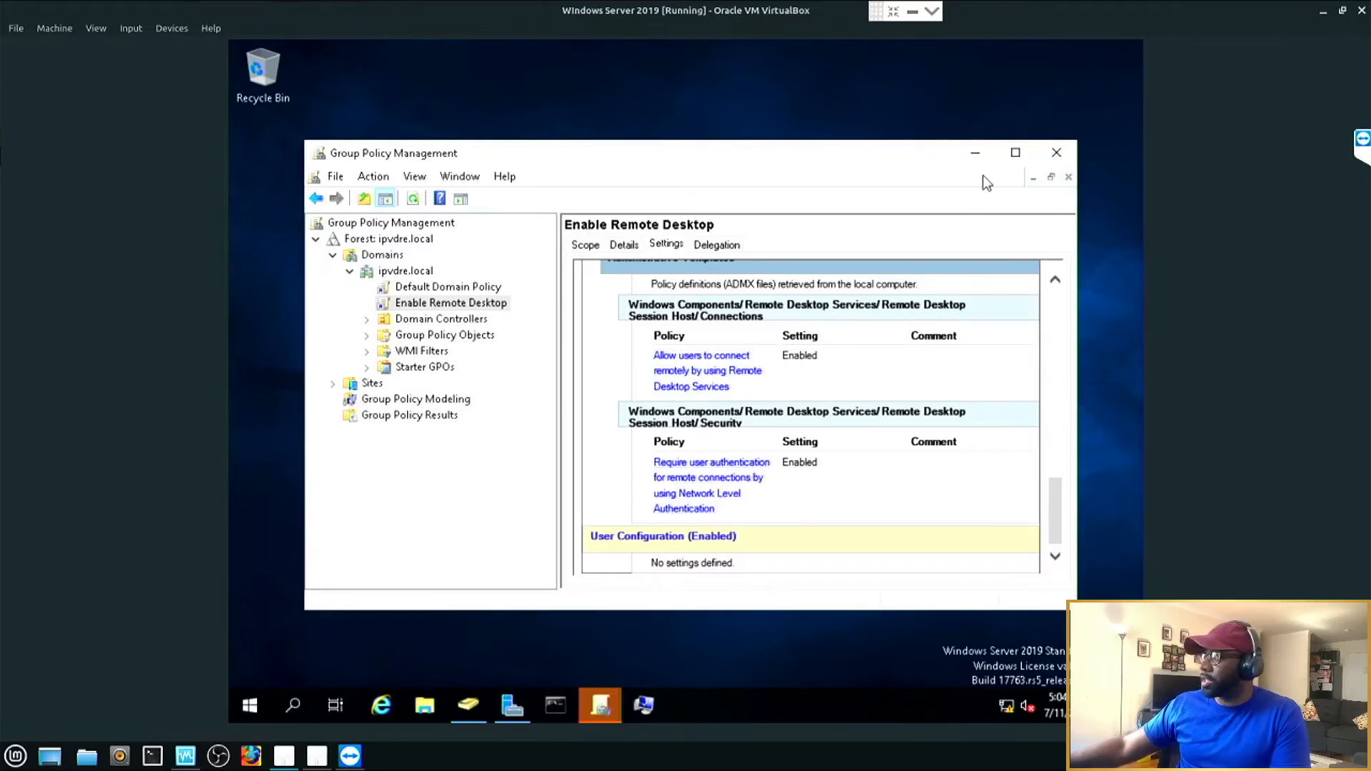
{"action": "left_click", "coordinate": [349, 272]}
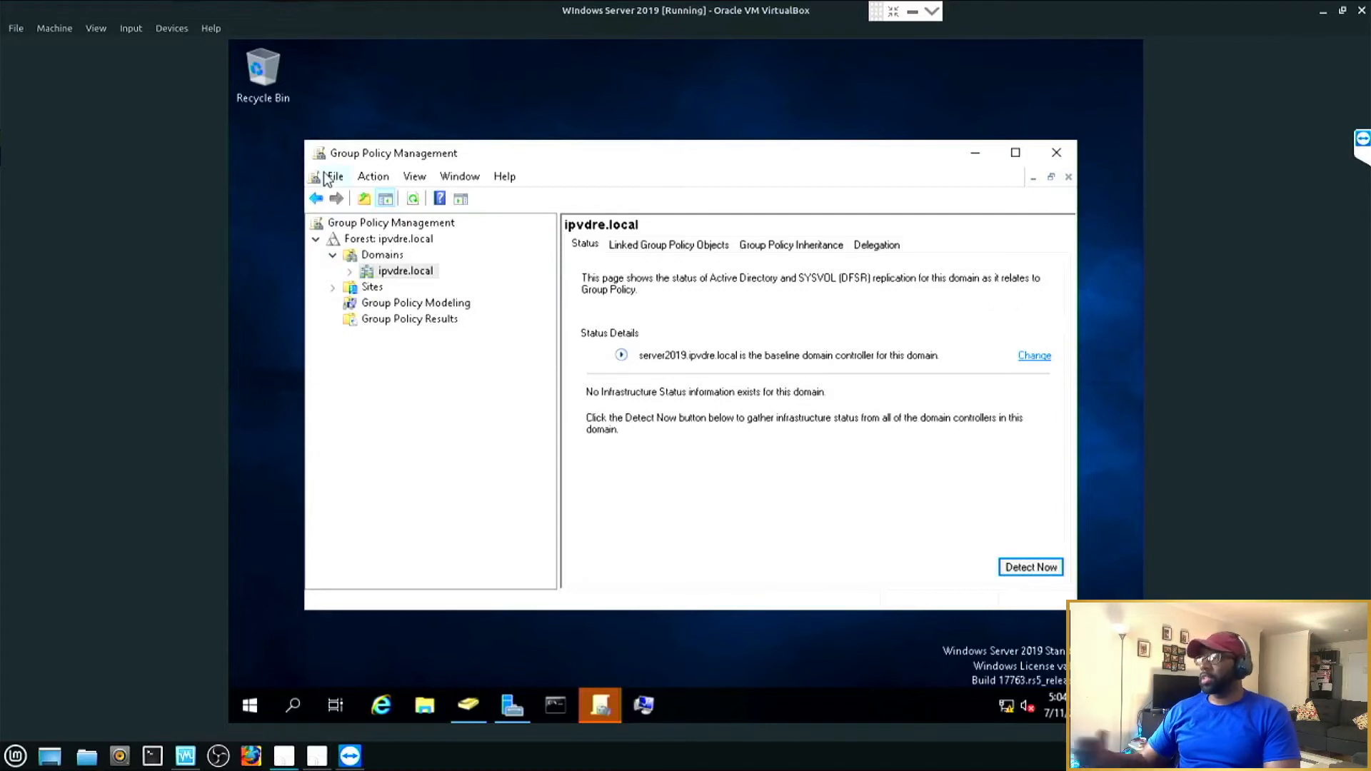
Step: Select the Enable Remote Desktop link under ipvdre.local and view its Scope: linked to ipvdre.local, filtered to Authenticated Users
{"action": "left_click", "coordinate": [352, 273]}
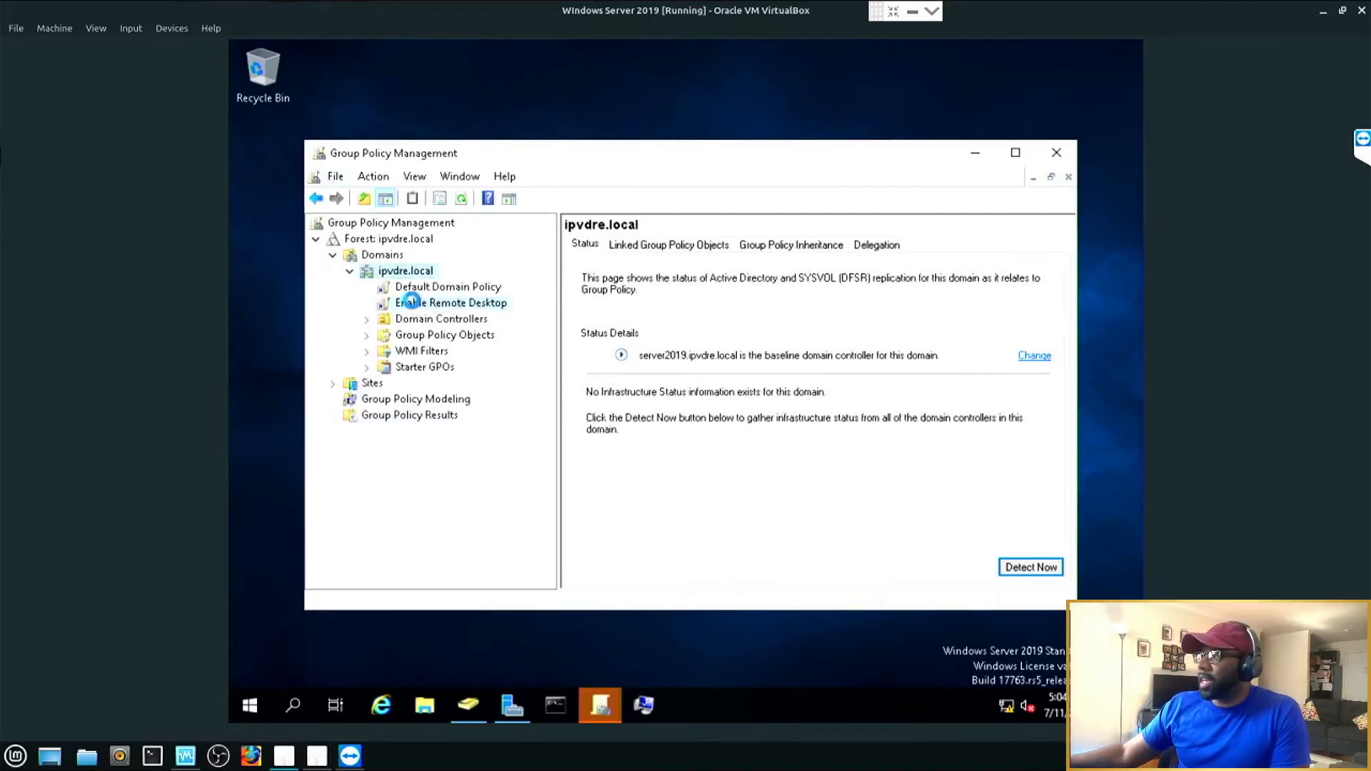
{"action": "left_click", "coordinate": [389, 301]}
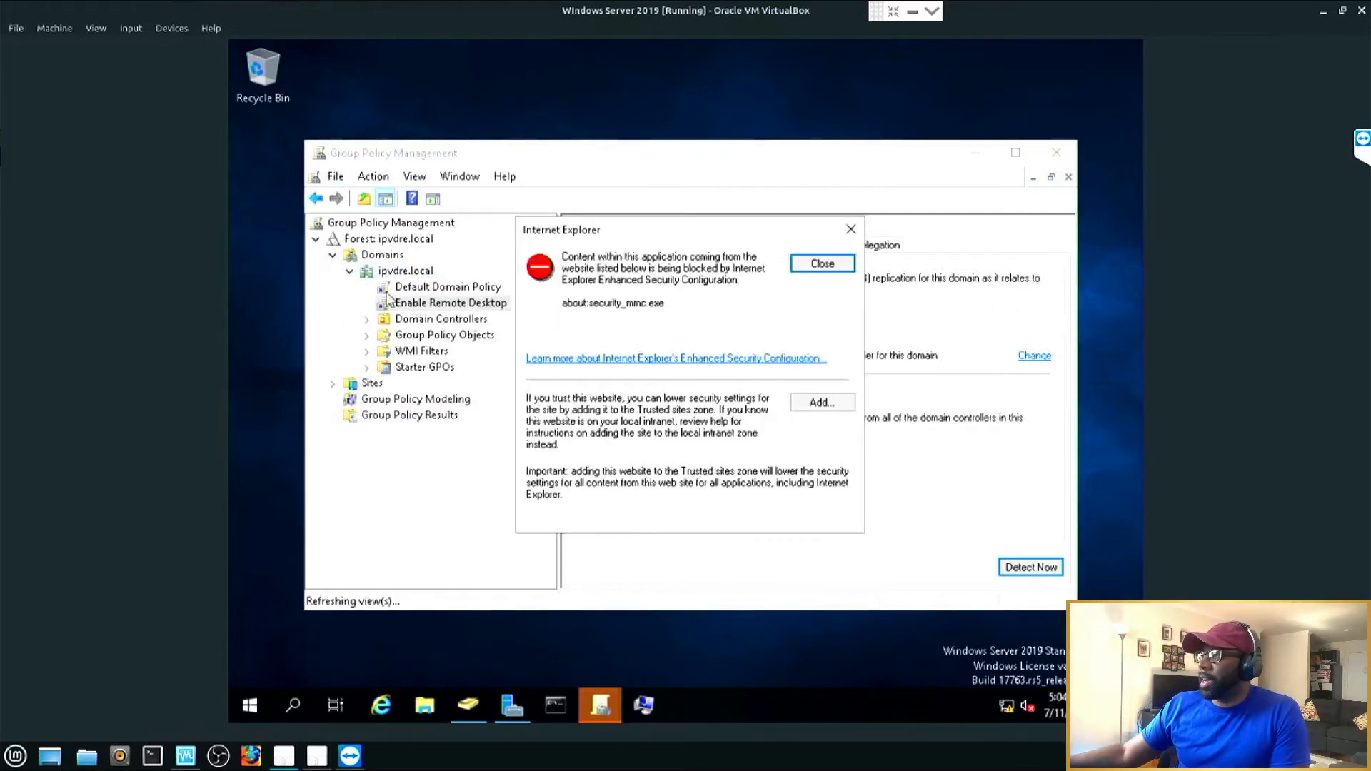
{"action": "left_click", "coordinate": [847, 235]}
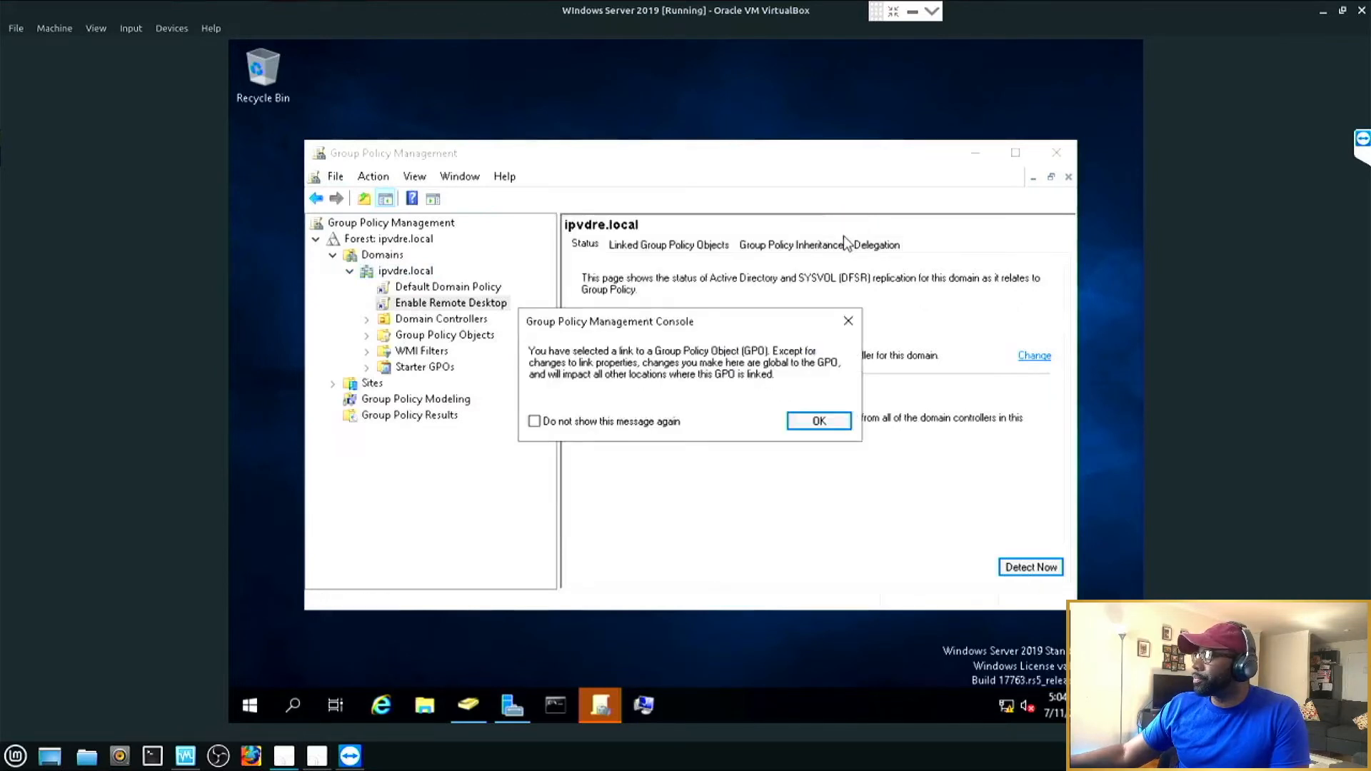
{"action": "left_click", "coordinate": [827, 422]}
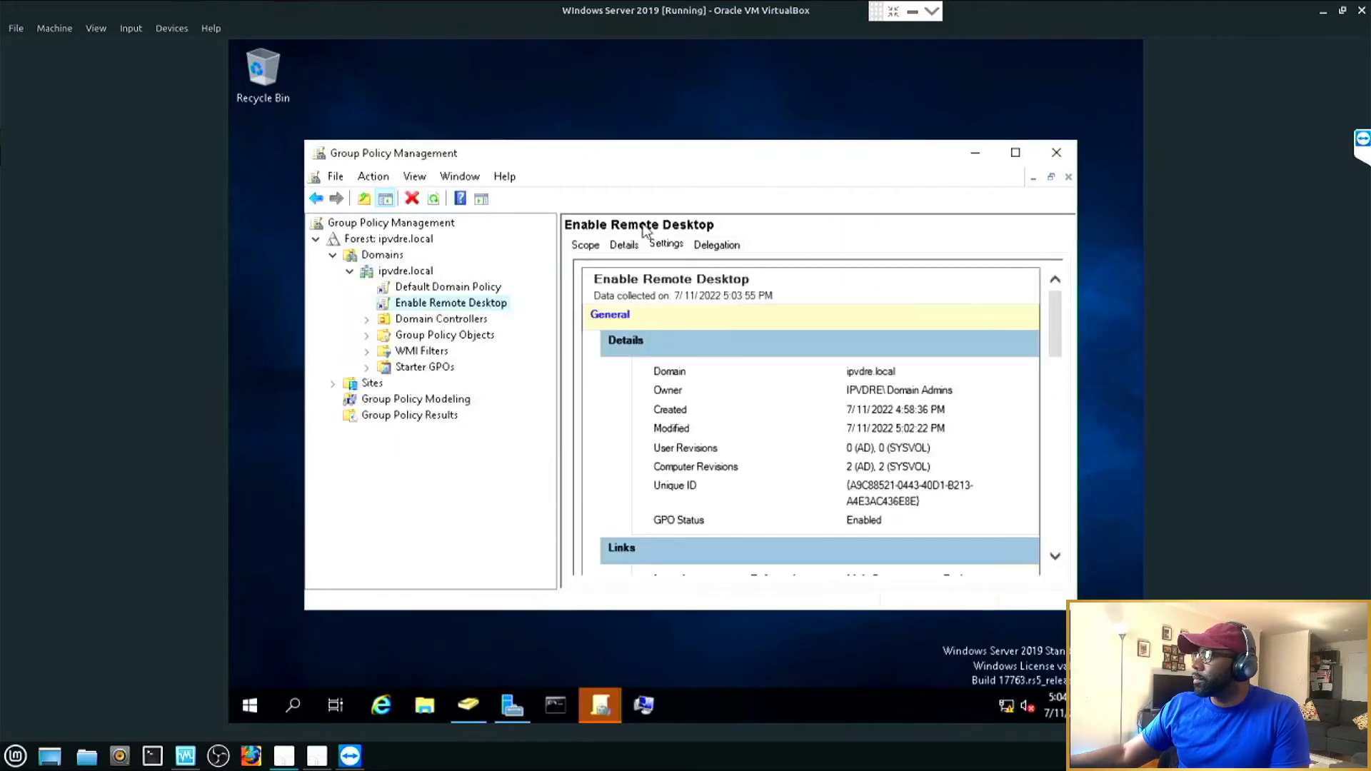
{"action": "left_click", "coordinate": [582, 246]}
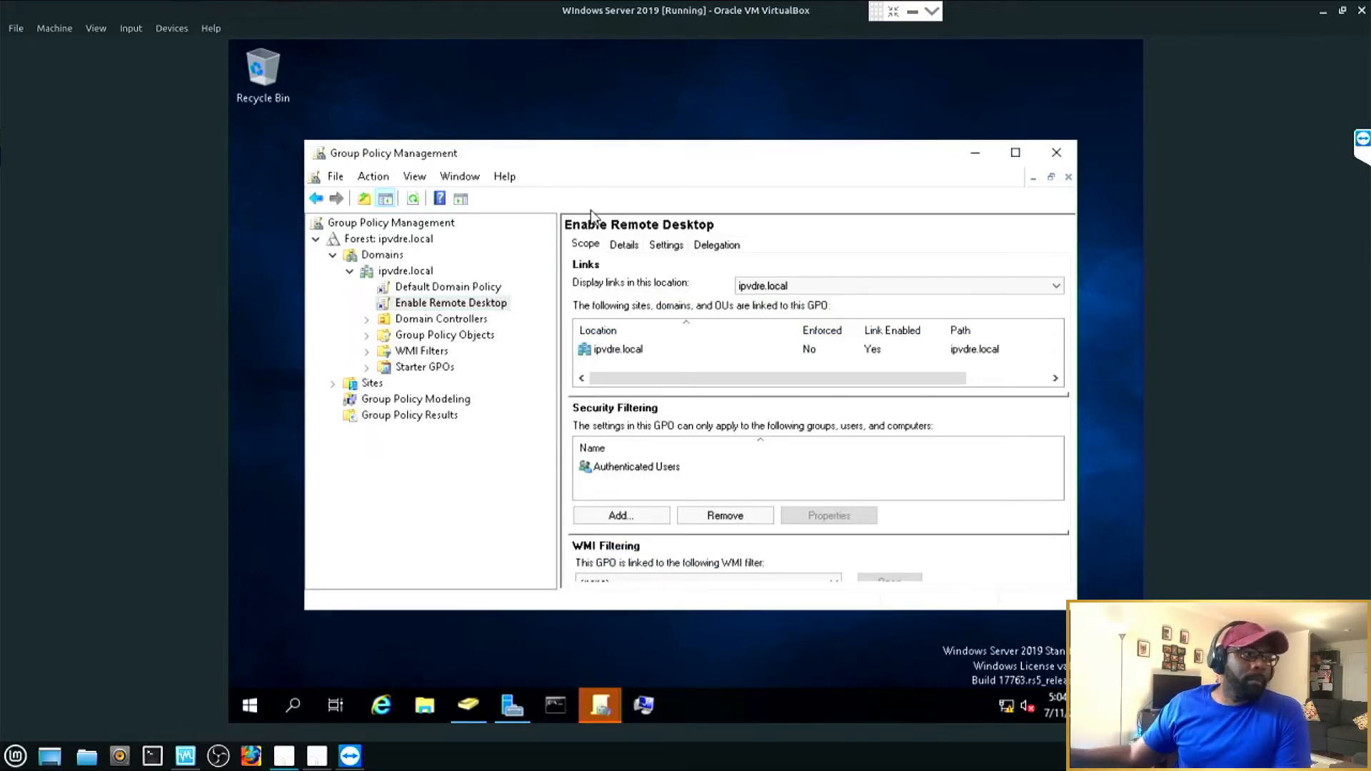
{"action": "right_click", "coordinate": [461, 305]}
Step: Edit the GPO and expand Policies > Administrative Templates > Windows Components, widening the tree
{"action": "left_click", "coordinate": [501, 307]}
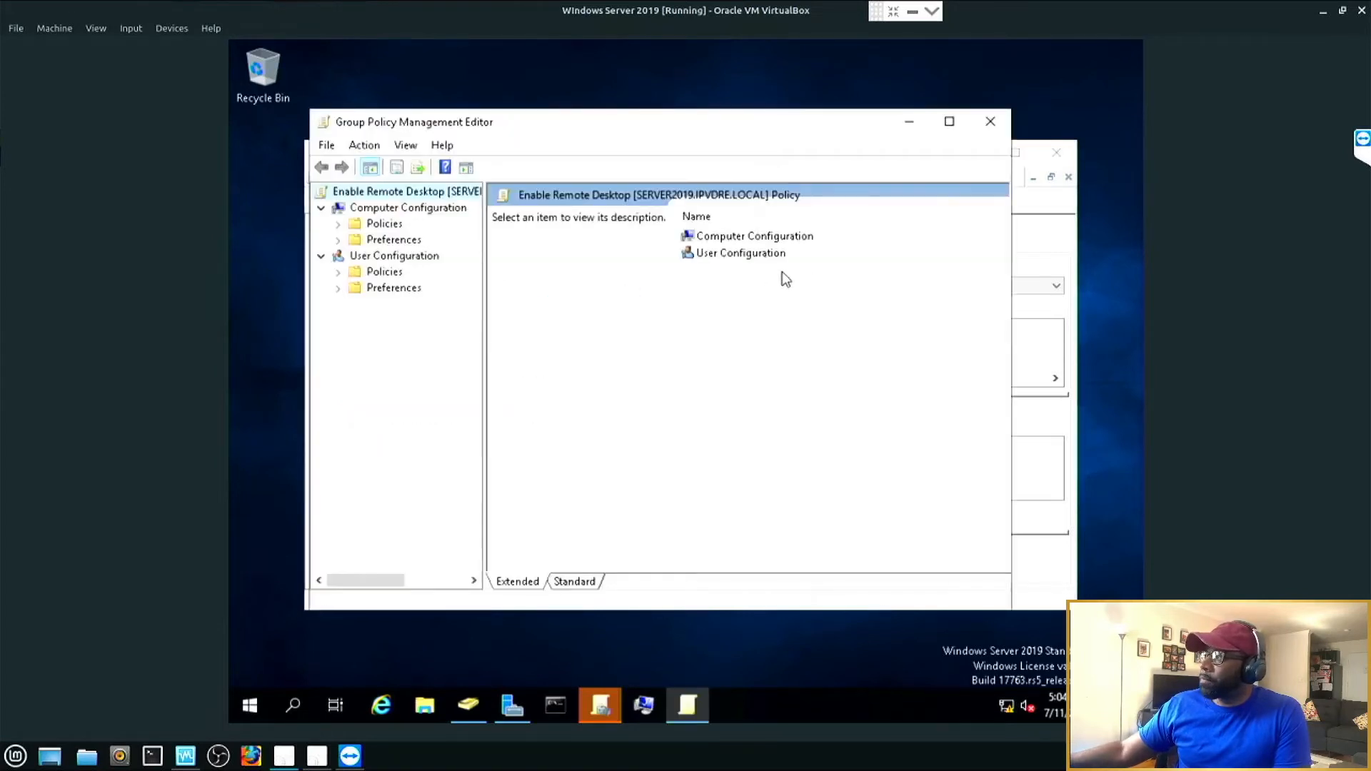
{"action": "left_click", "coordinate": [339, 224]}
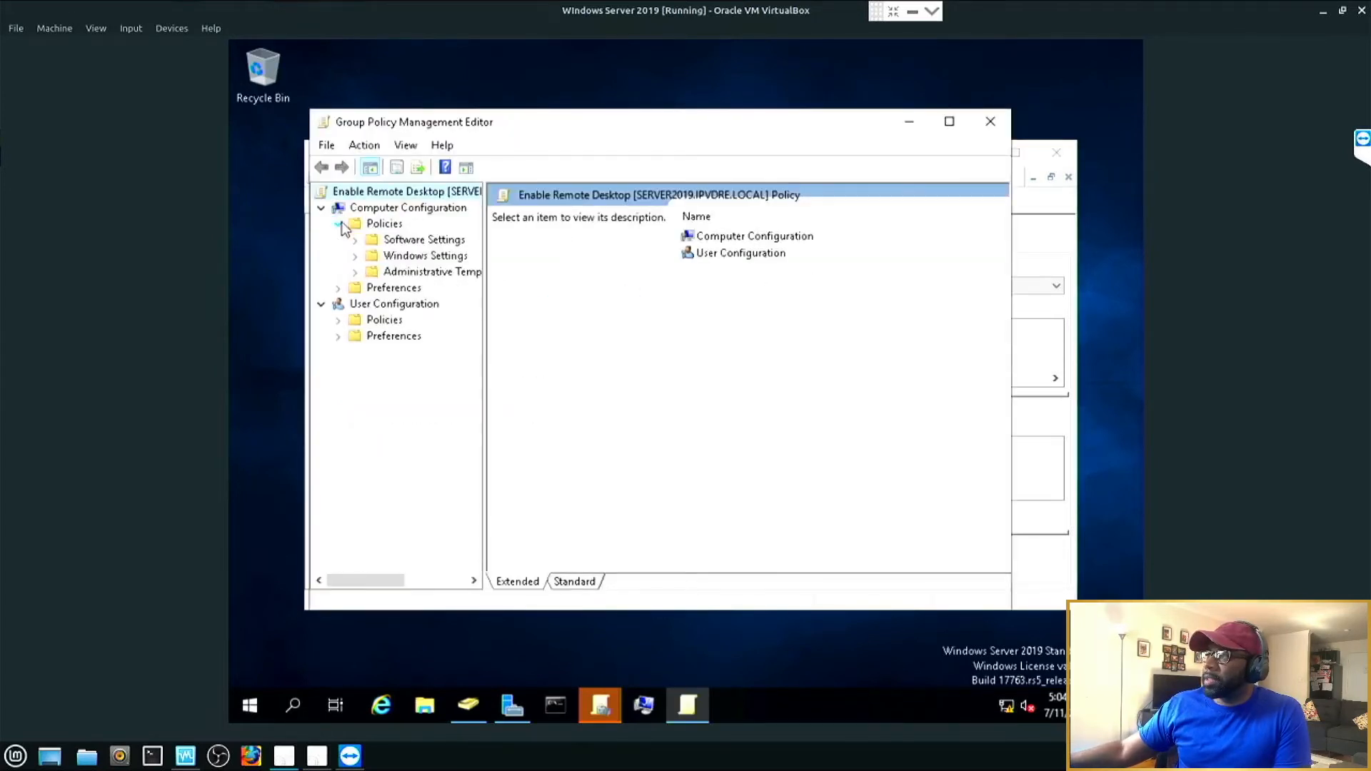
{"action": "left_click", "coordinate": [357, 273]}
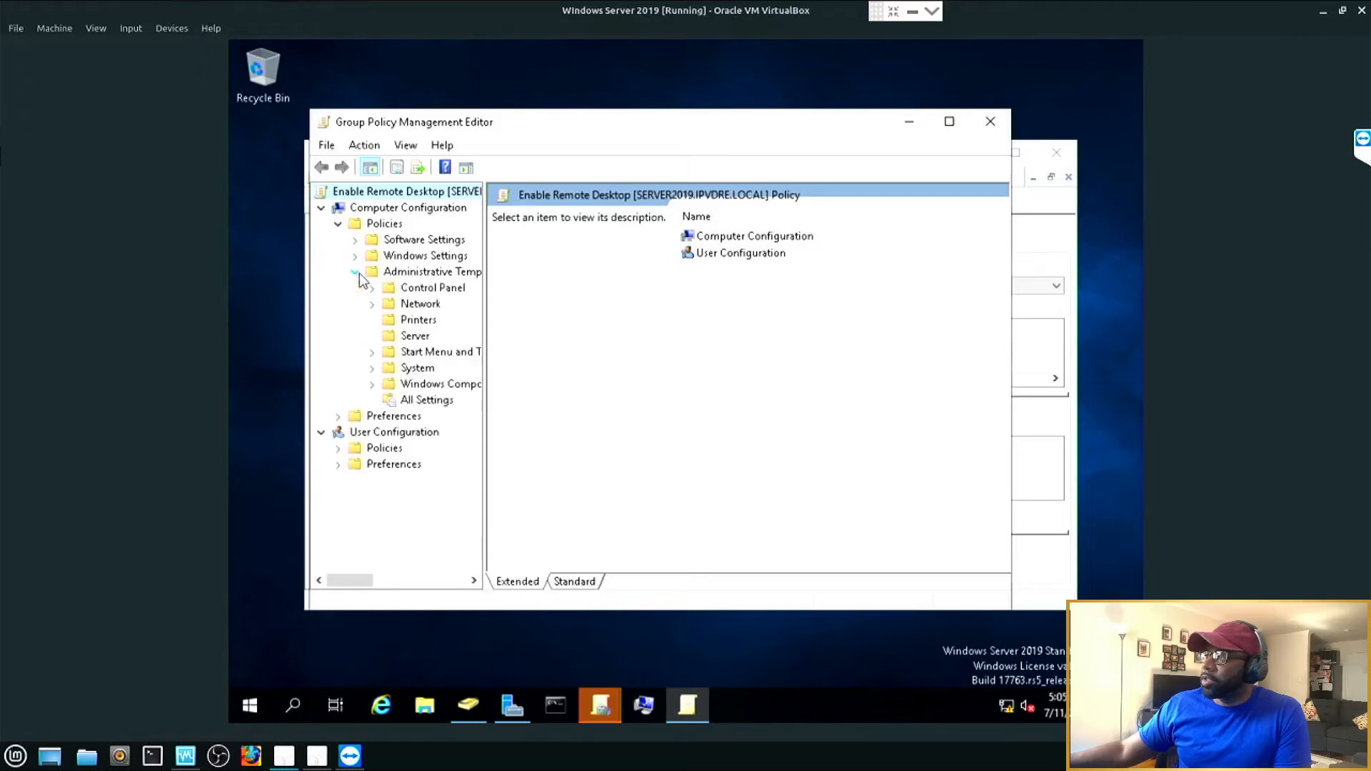
{"action": "left_click", "coordinate": [373, 383]}
{"action": "left_click_drag", "start_coordinate": [482, 389], "coordinate": [688, 394]}
{"action": "left_click_drag", "start_coordinate": [683, 294], "coordinate": [673, 517]}
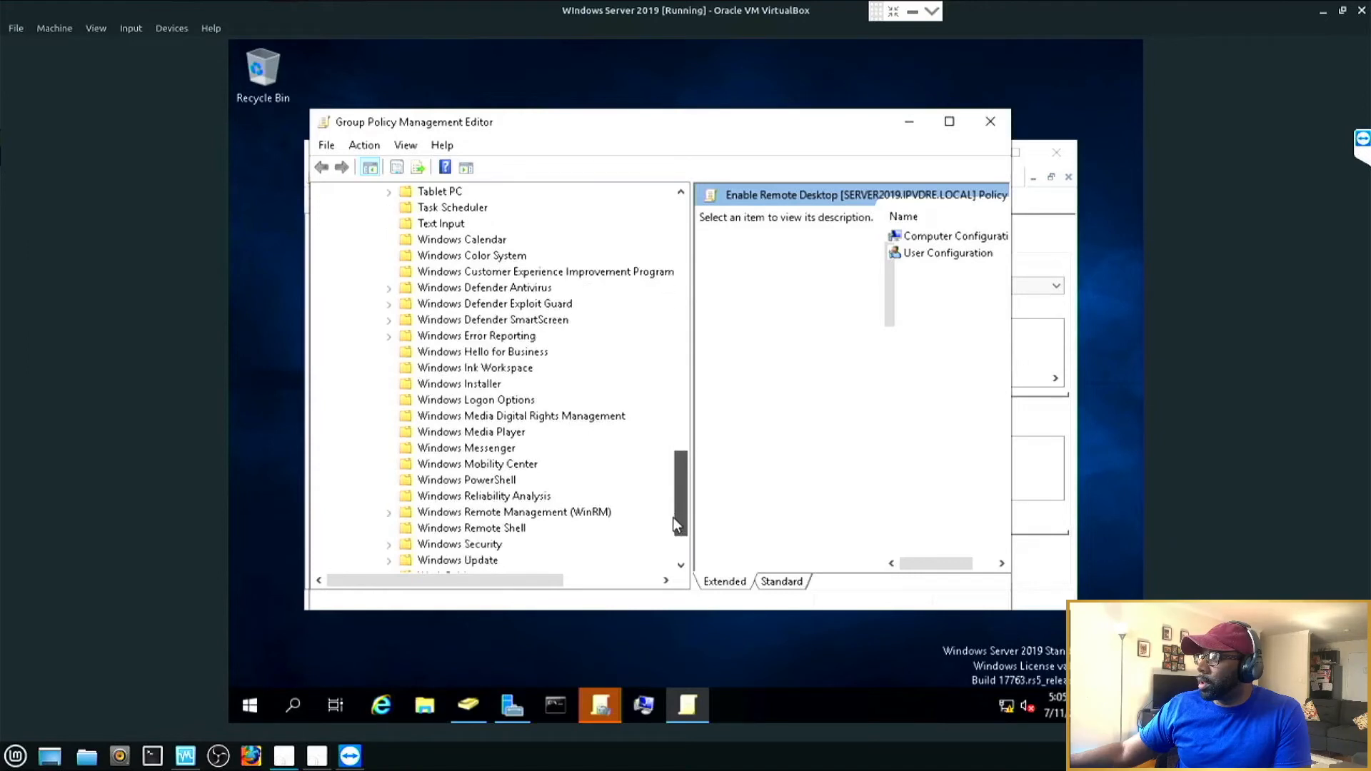
{"action": "left_click_drag", "start_coordinate": [673, 518], "coordinate": [670, 519]}
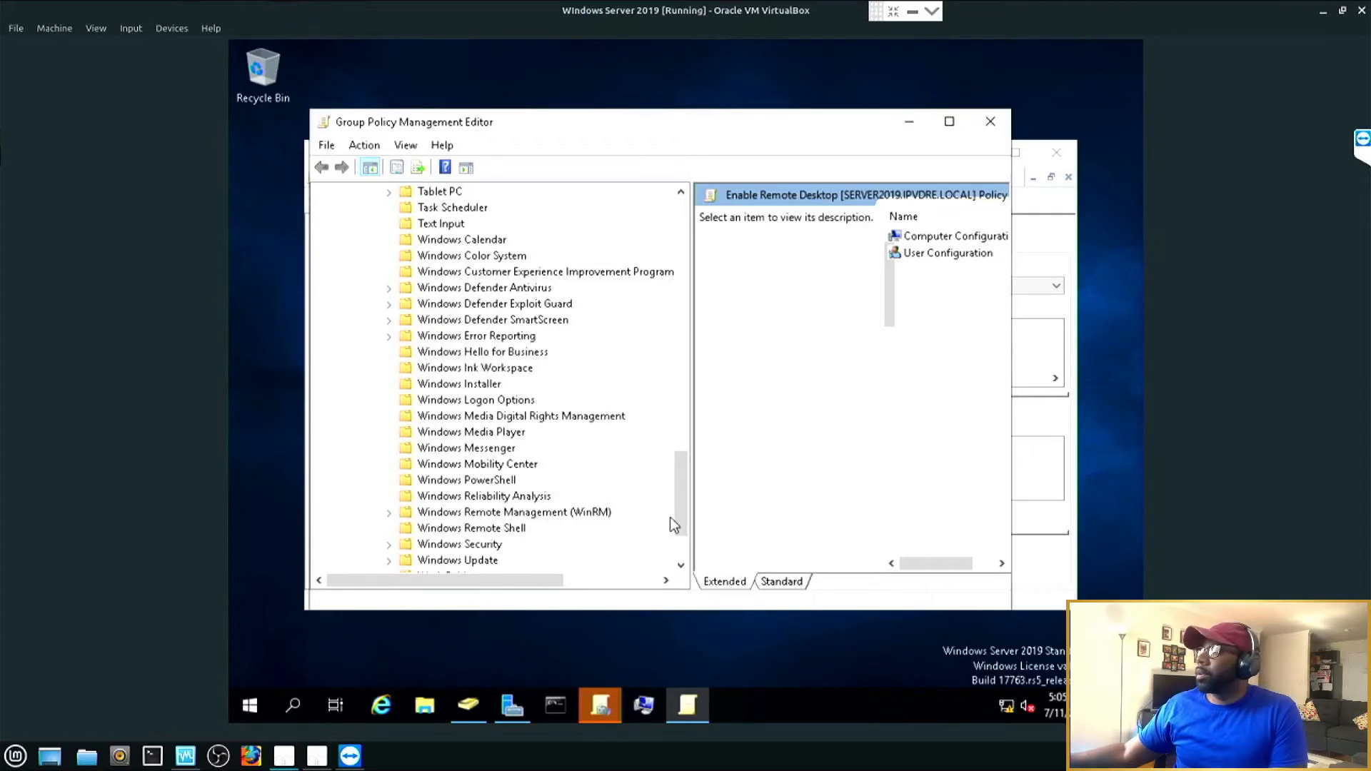
{"action": "left_click_drag", "start_coordinate": [680, 481], "coordinate": [692, 257]}
Step: Collapse Windows Components and Administrative Templates, then expand Windows Settings
{"action": "left_click", "coordinate": [371, 256]}
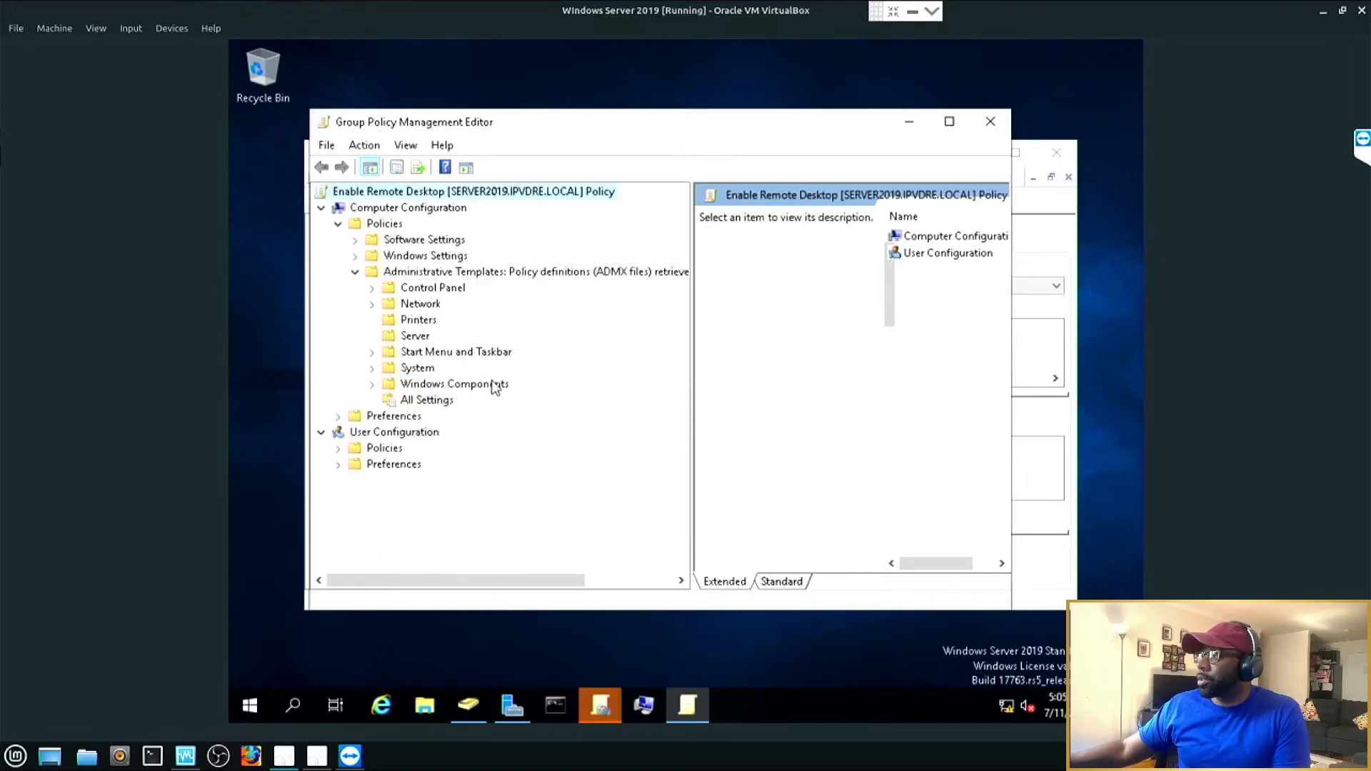
{"action": "left_click", "coordinate": [355, 271]}
{"action": "left_click", "coordinate": [355, 255]}
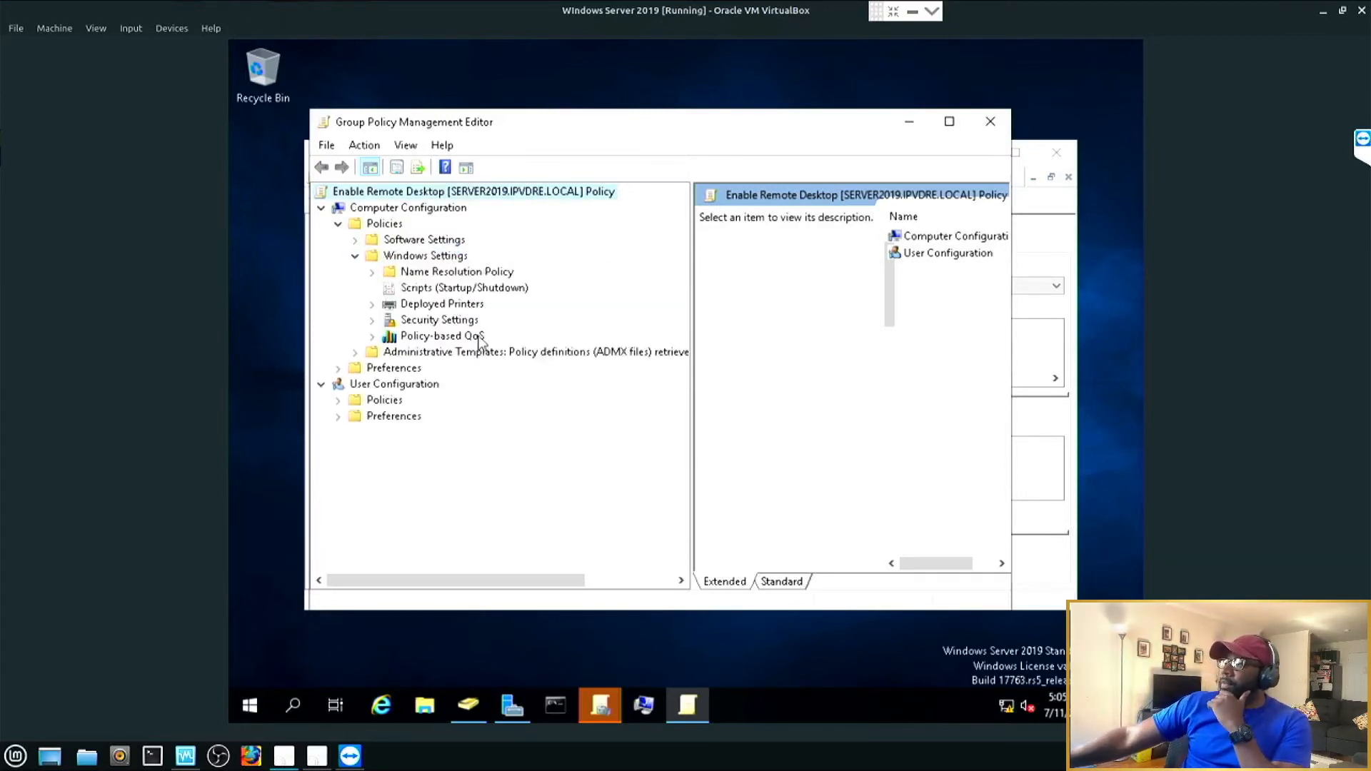
Step: Open Security Settings and maximize the editor with a wider folder tree
{"action": "left_click", "coordinate": [451, 321]}
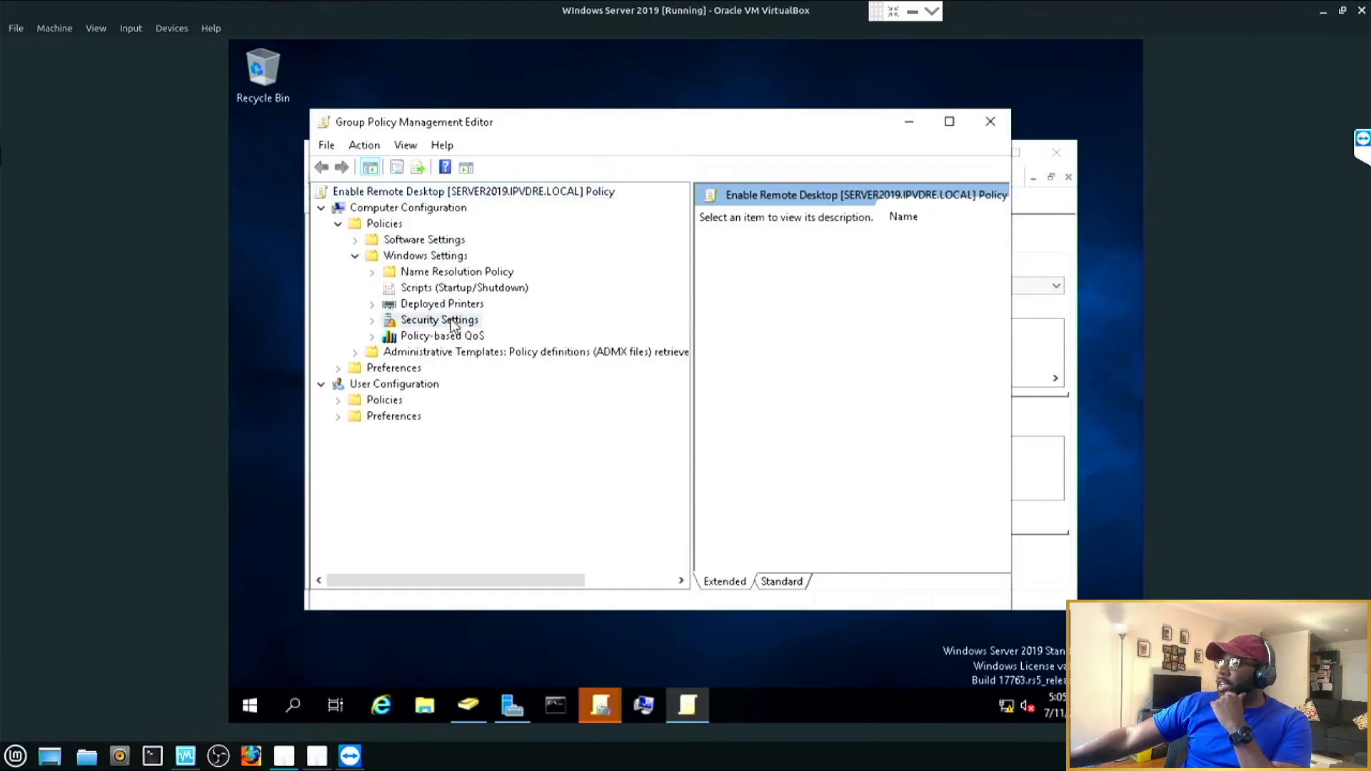
{"action": "left_click_drag", "start_coordinate": [608, 262], "coordinate": [608, 262]}
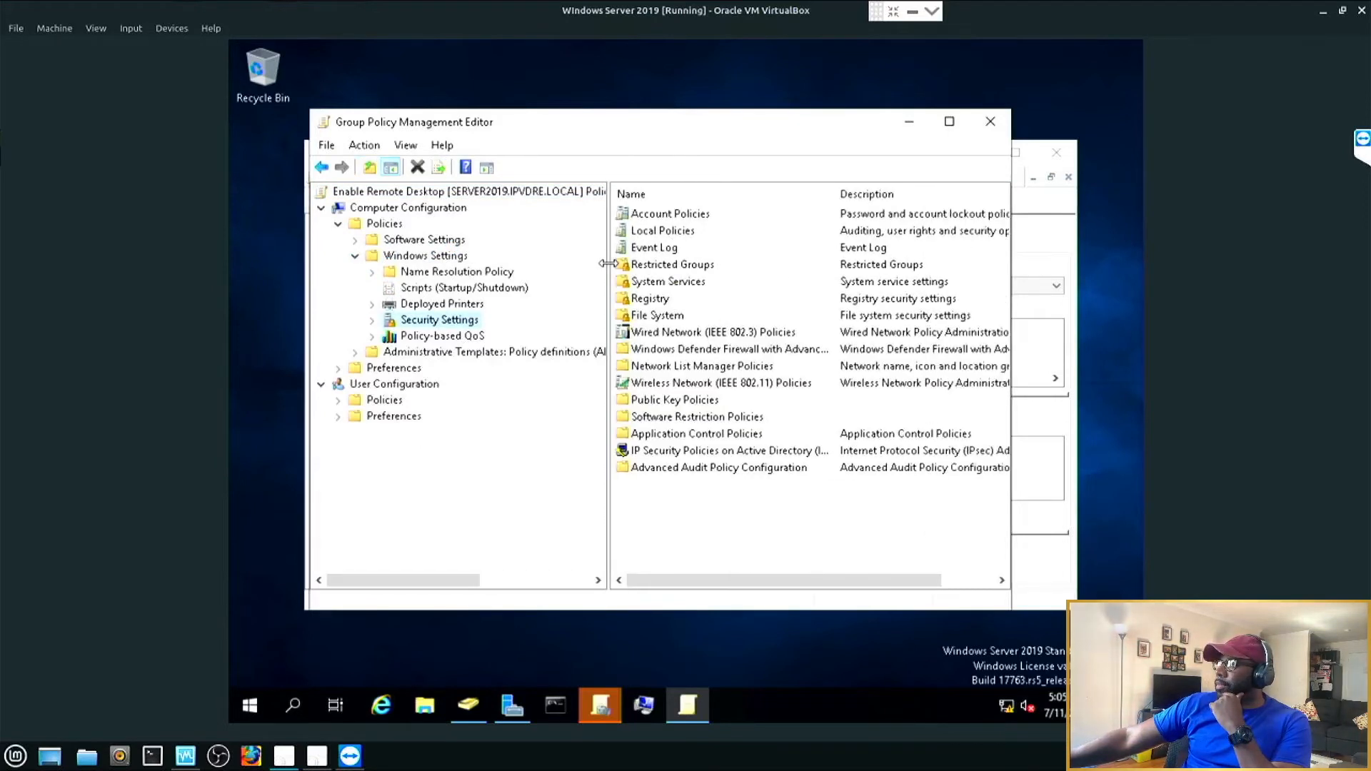
{"action": "double_click", "coordinate": [747, 353]}
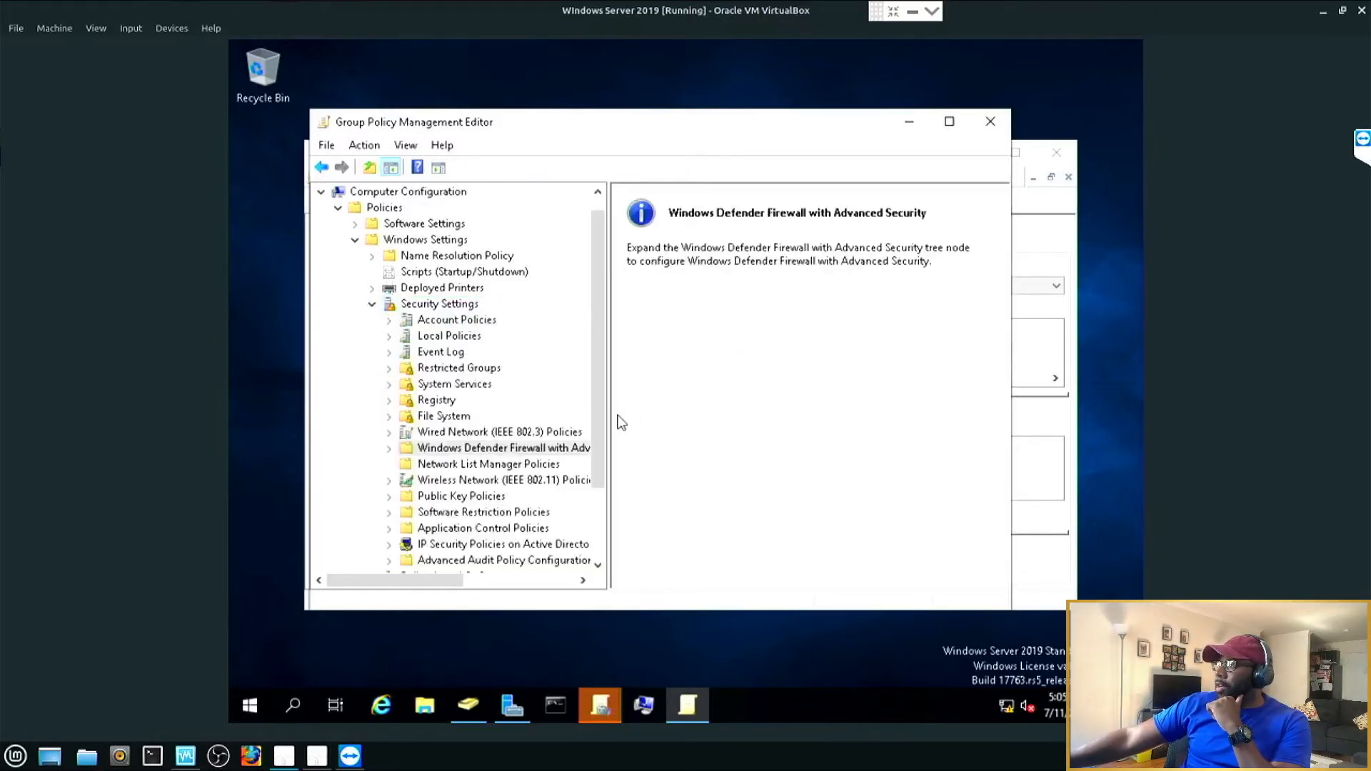
{"action": "left_click", "coordinate": [949, 122]}
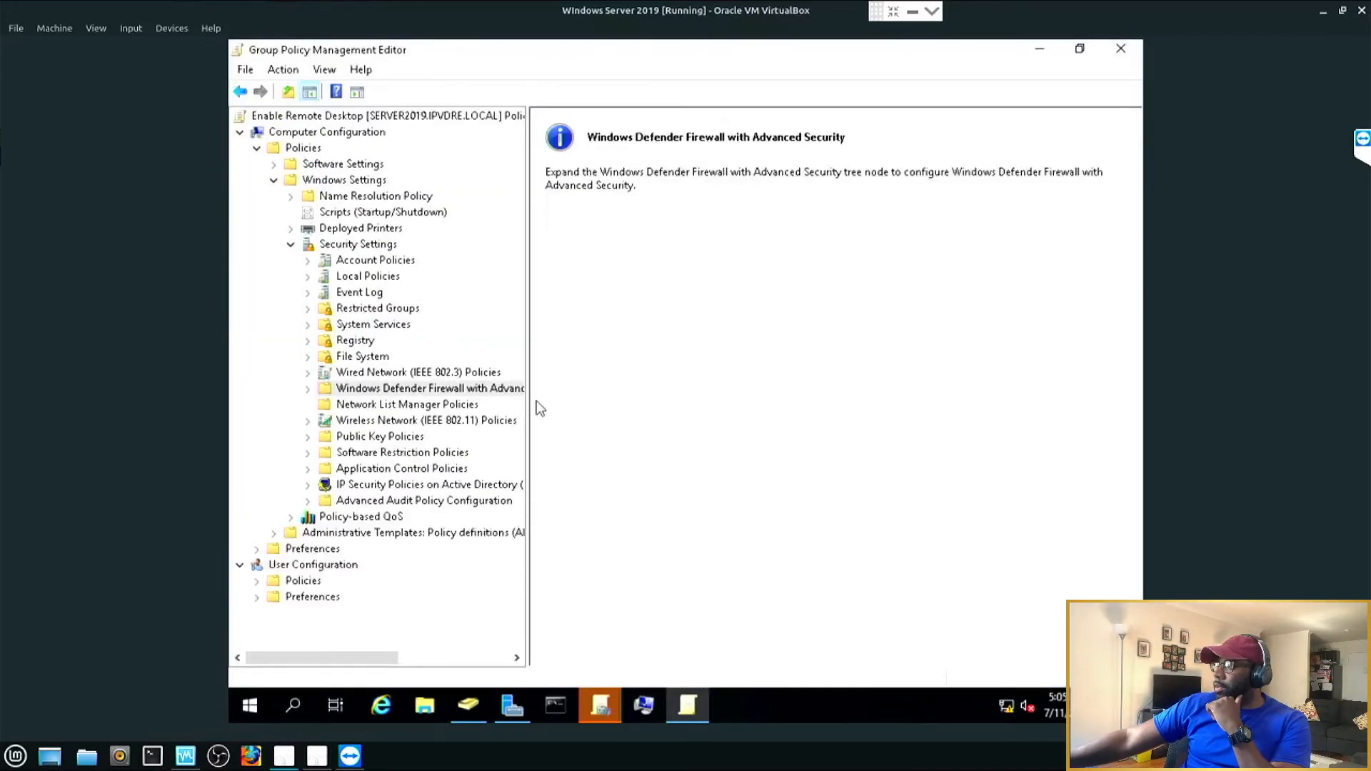
{"action": "left_click_drag", "start_coordinate": [528, 401], "coordinate": [634, 401]}
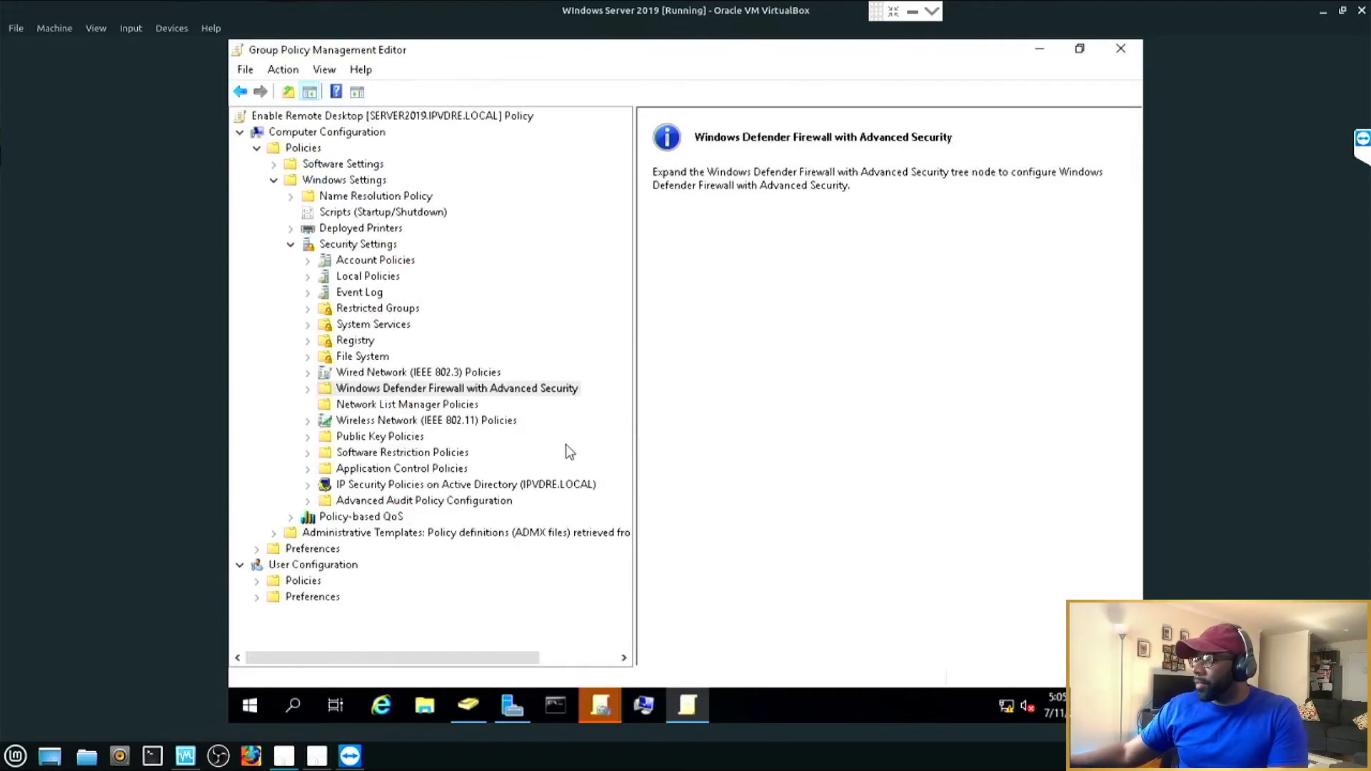
Step: Expand Windows Defender Firewall with Advanced Security and bring up the empty Inbound Rules
{"action": "left_click", "coordinate": [307, 389]}
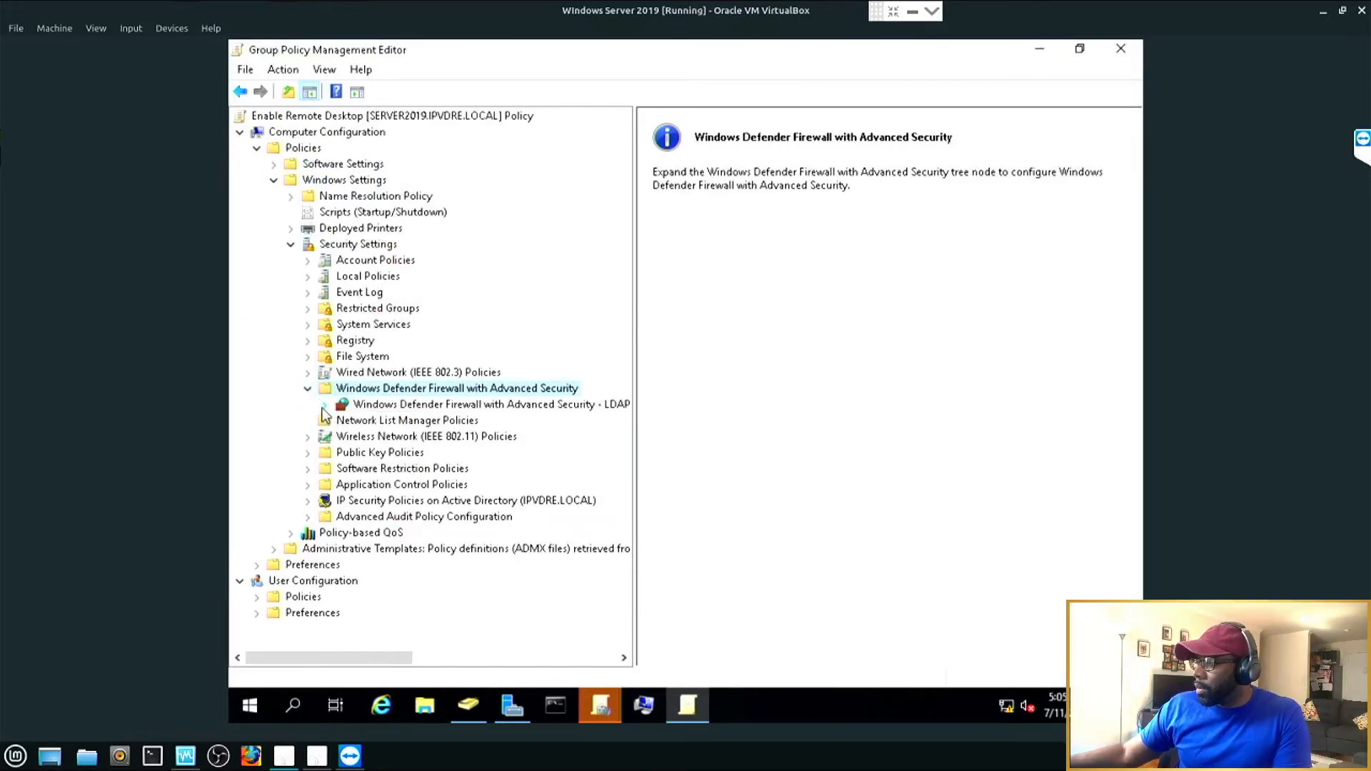
{"action": "left_click", "coordinate": [325, 405]}
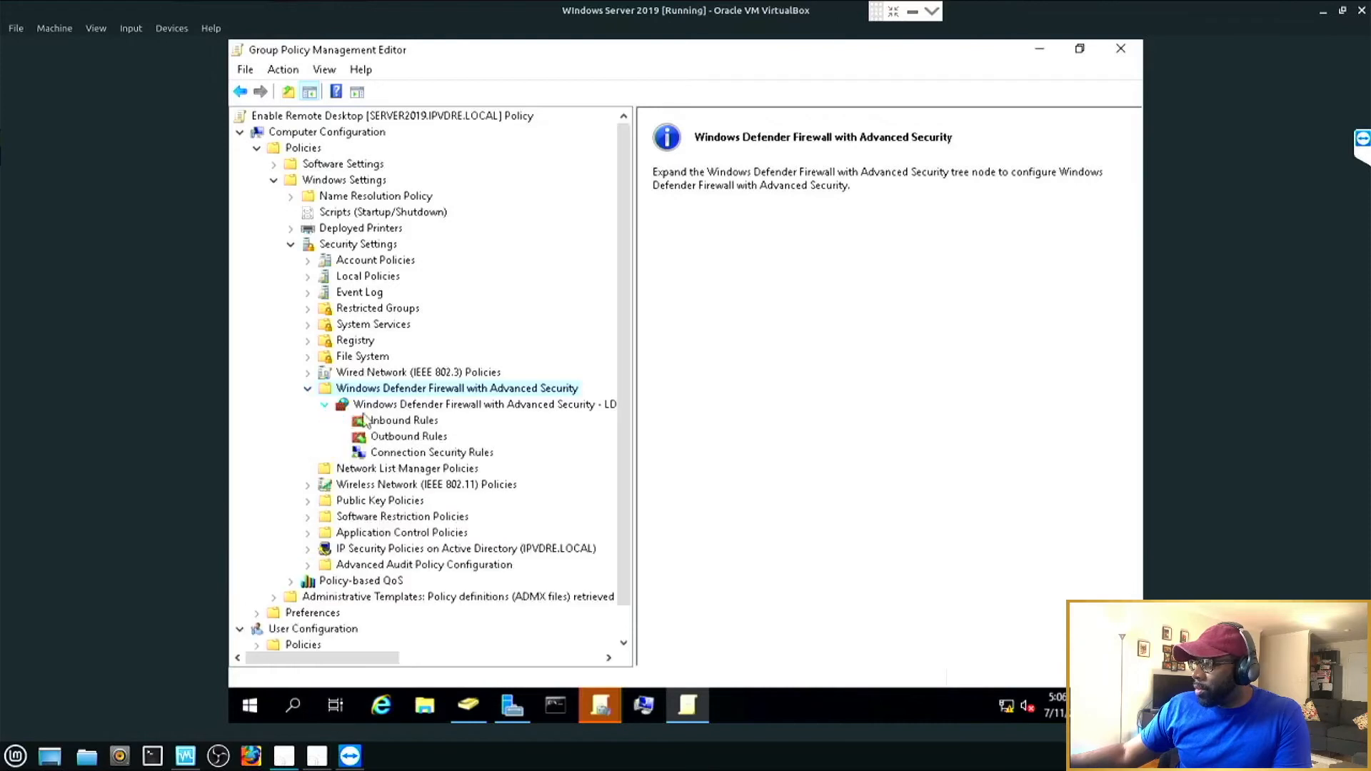
{"action": "left_click", "coordinate": [418, 426]}
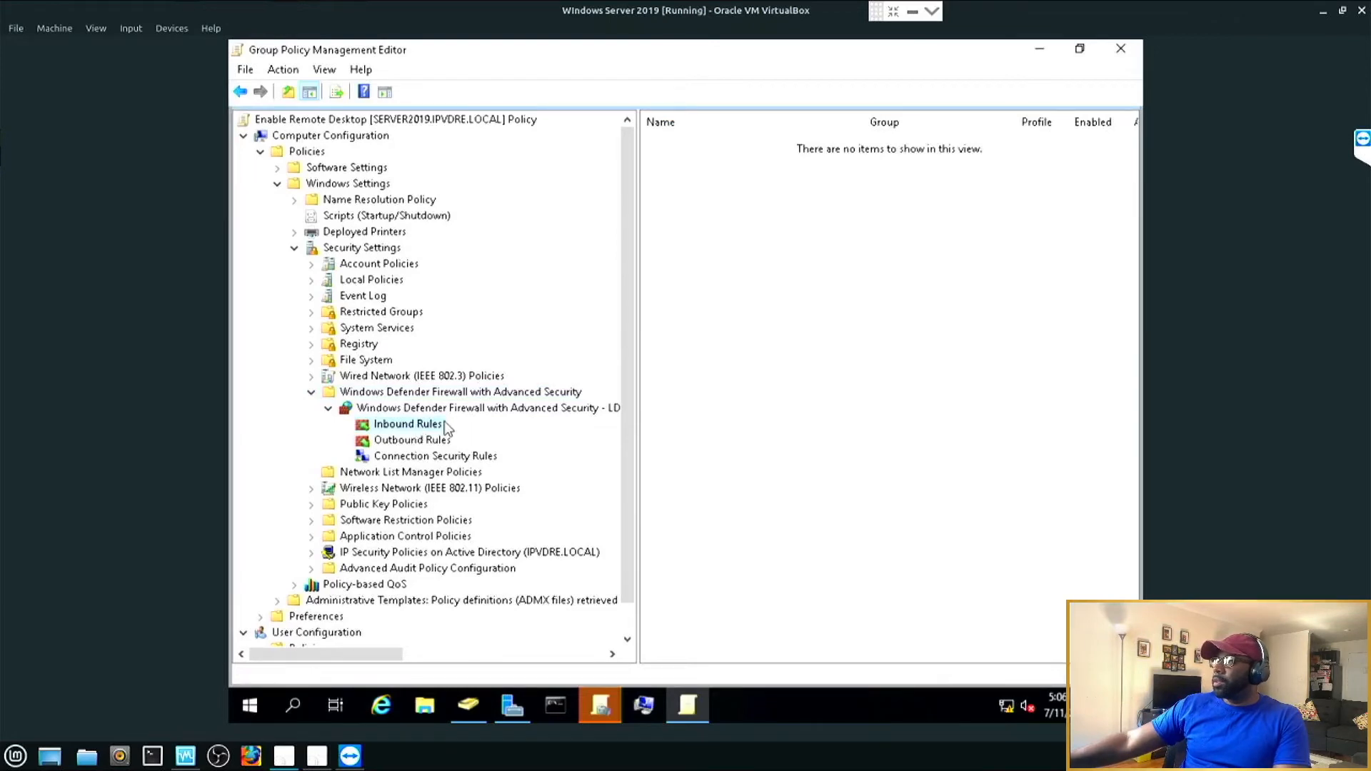
{"action": "right_click", "coordinate": [427, 425]}
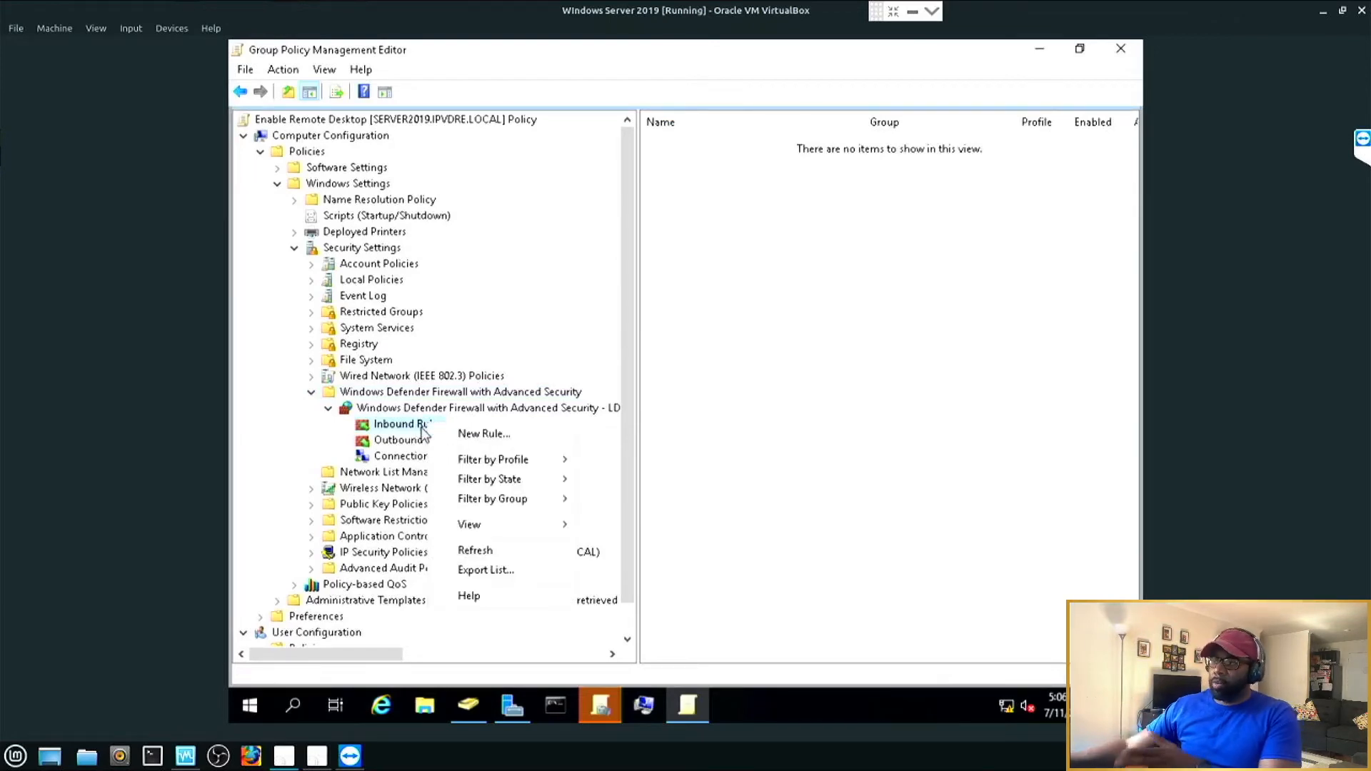
Step: Start a new Port inbound rule for TCP port 3389
{"action": "left_click", "coordinate": [488, 433]}
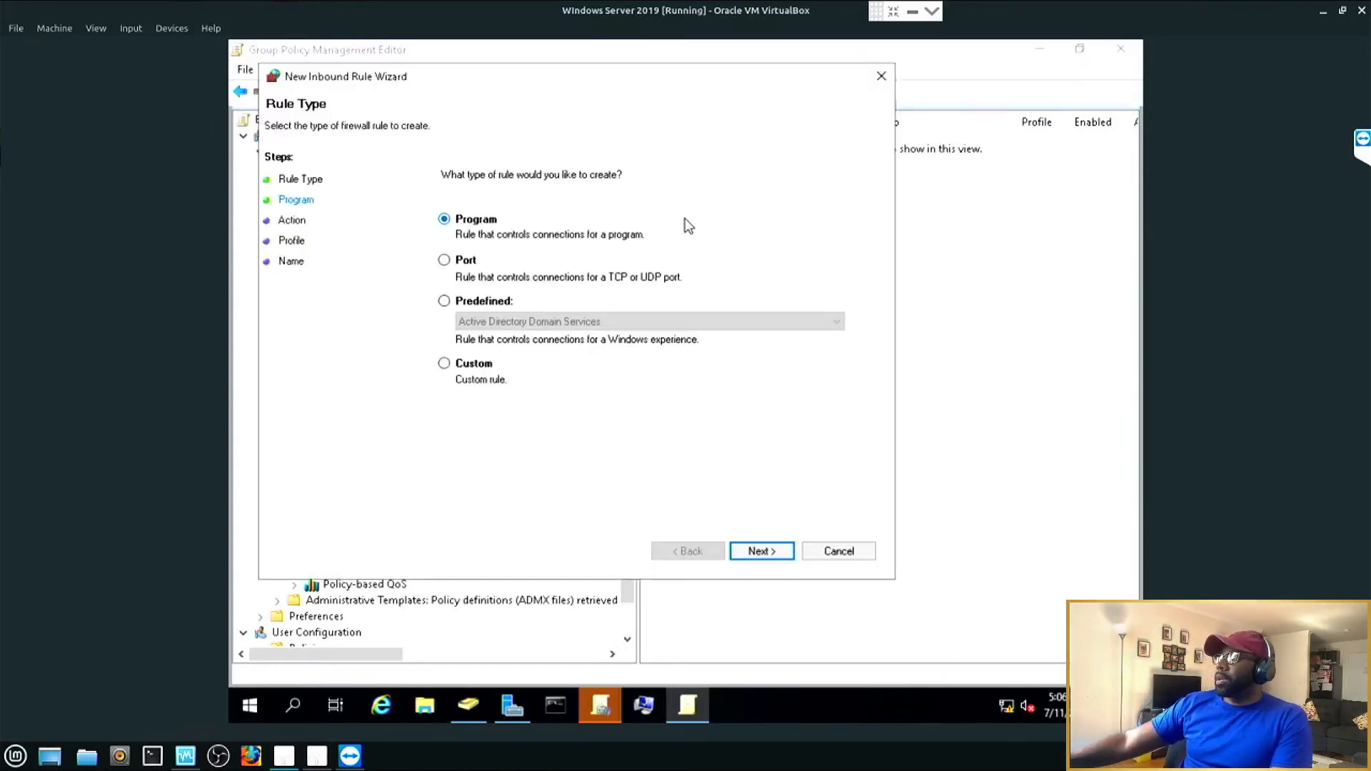
{"action": "left_click", "coordinate": [446, 263]}
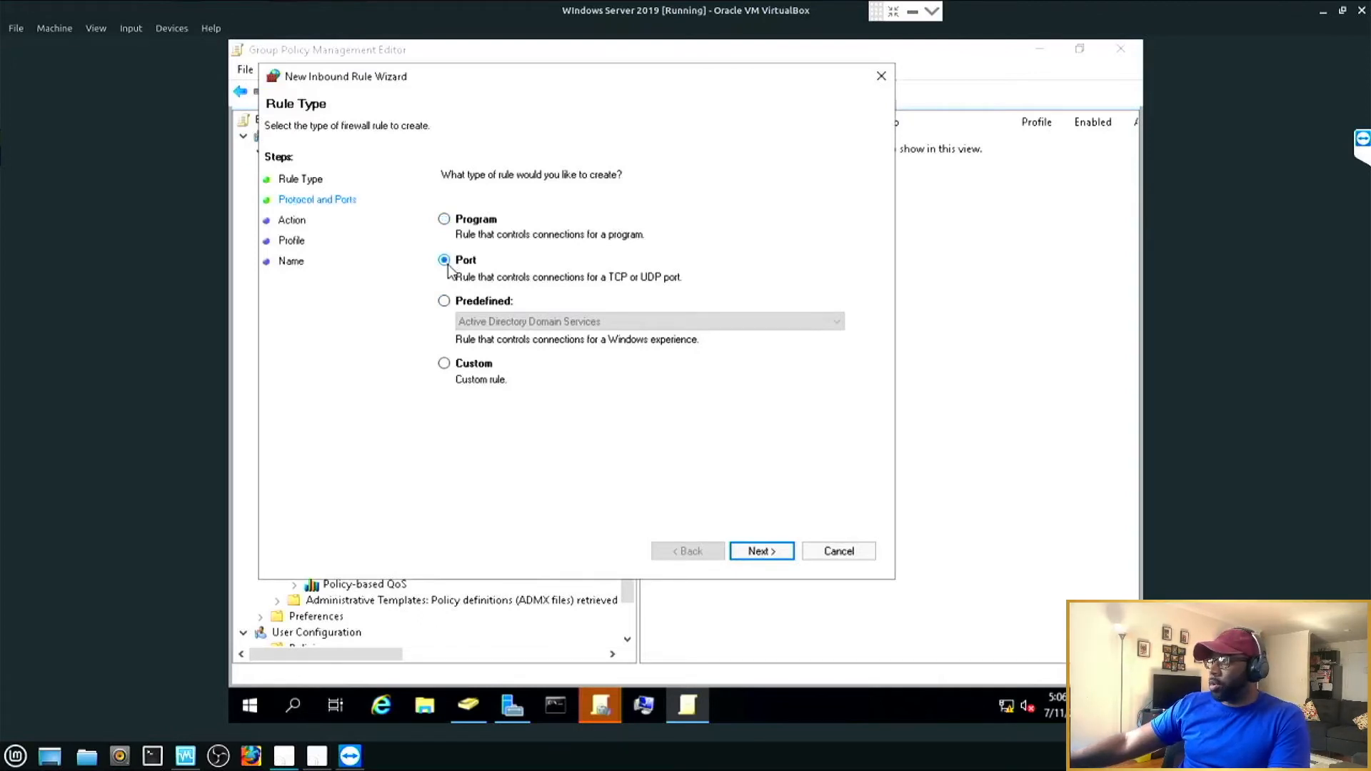
{"action": "left_click", "coordinate": [775, 547]}
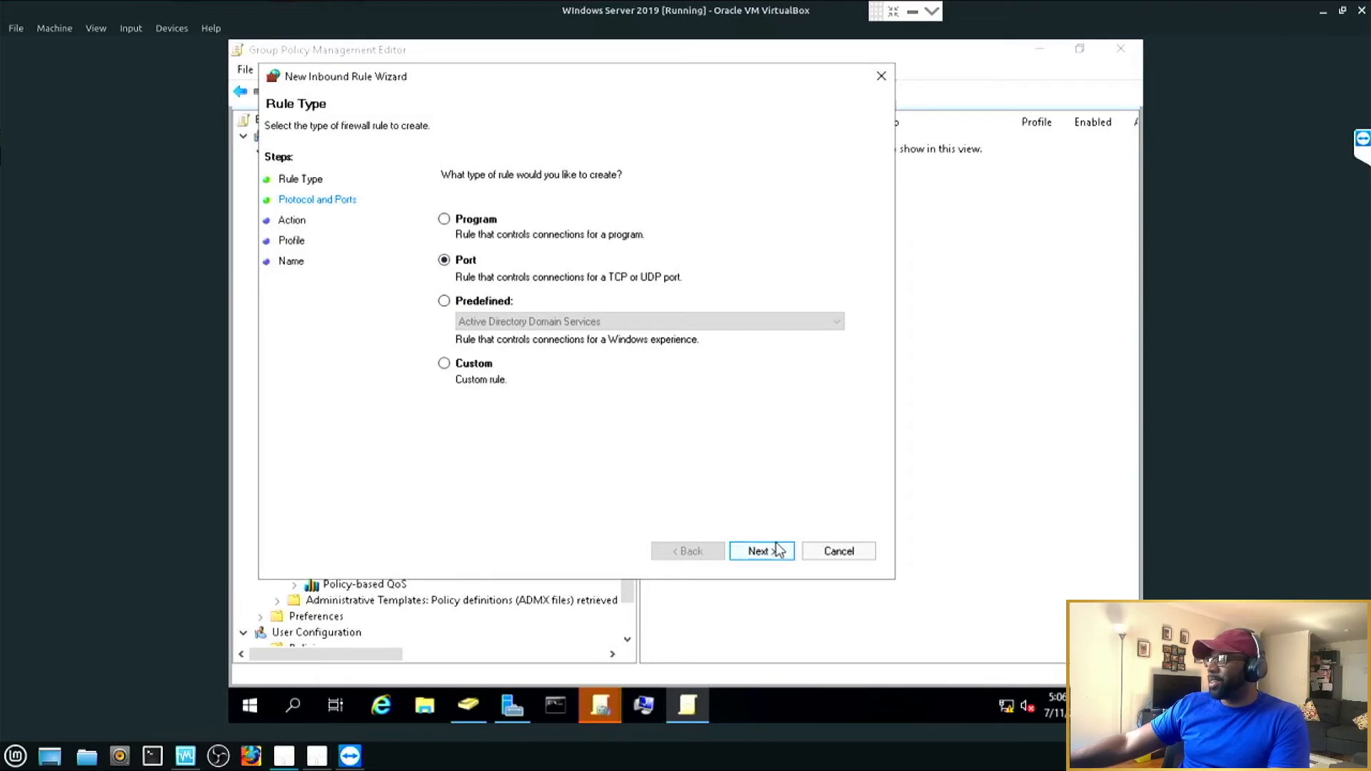
{"action": "left_click", "coordinate": [778, 550]}
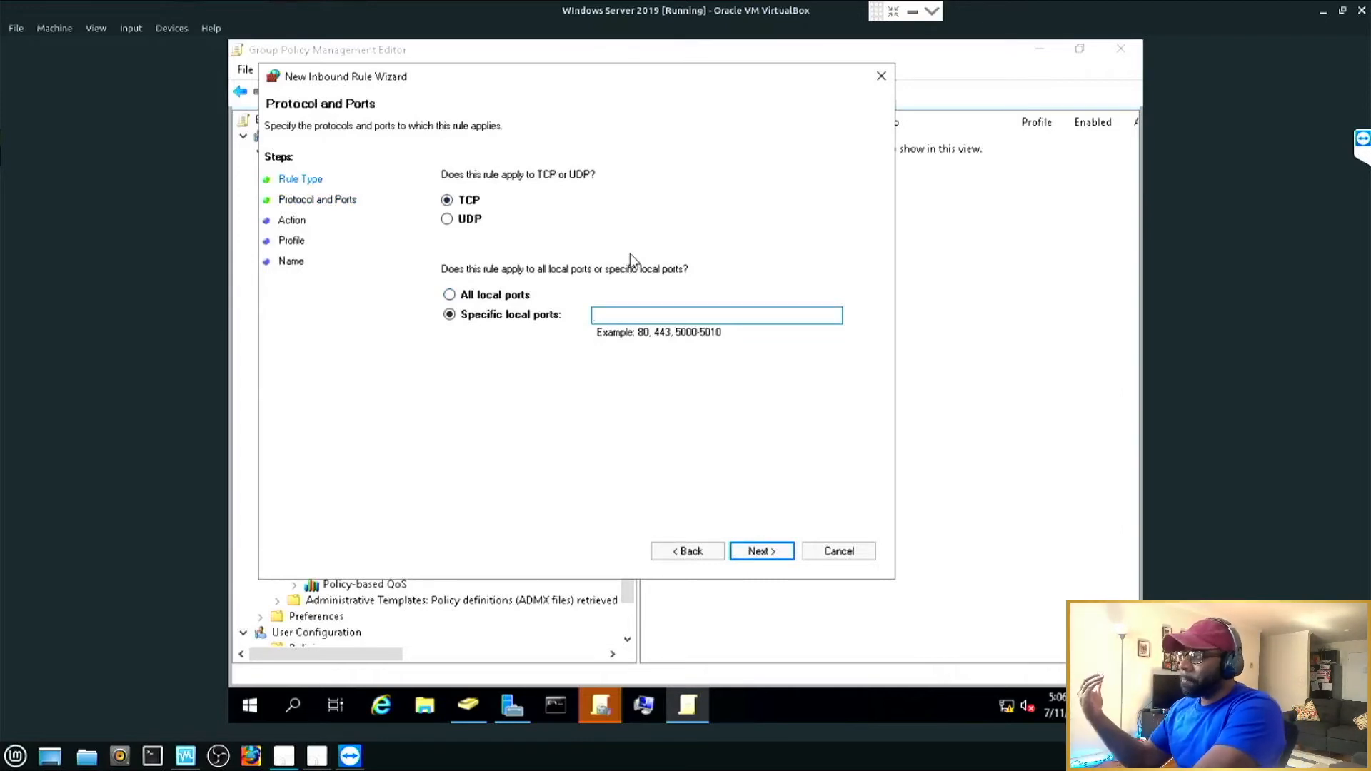
{"action": "type", "text": "3389"}
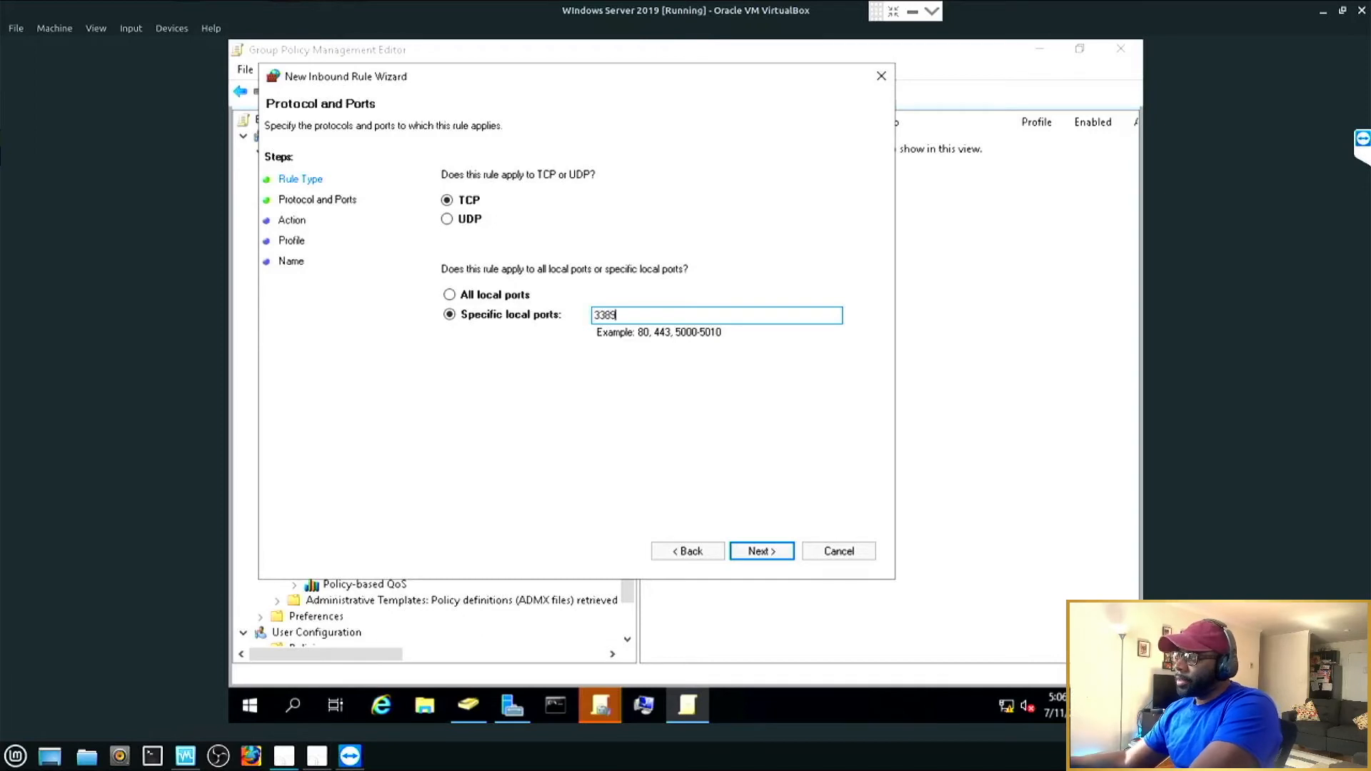
{"action": "left_click", "coordinate": [761, 551]}
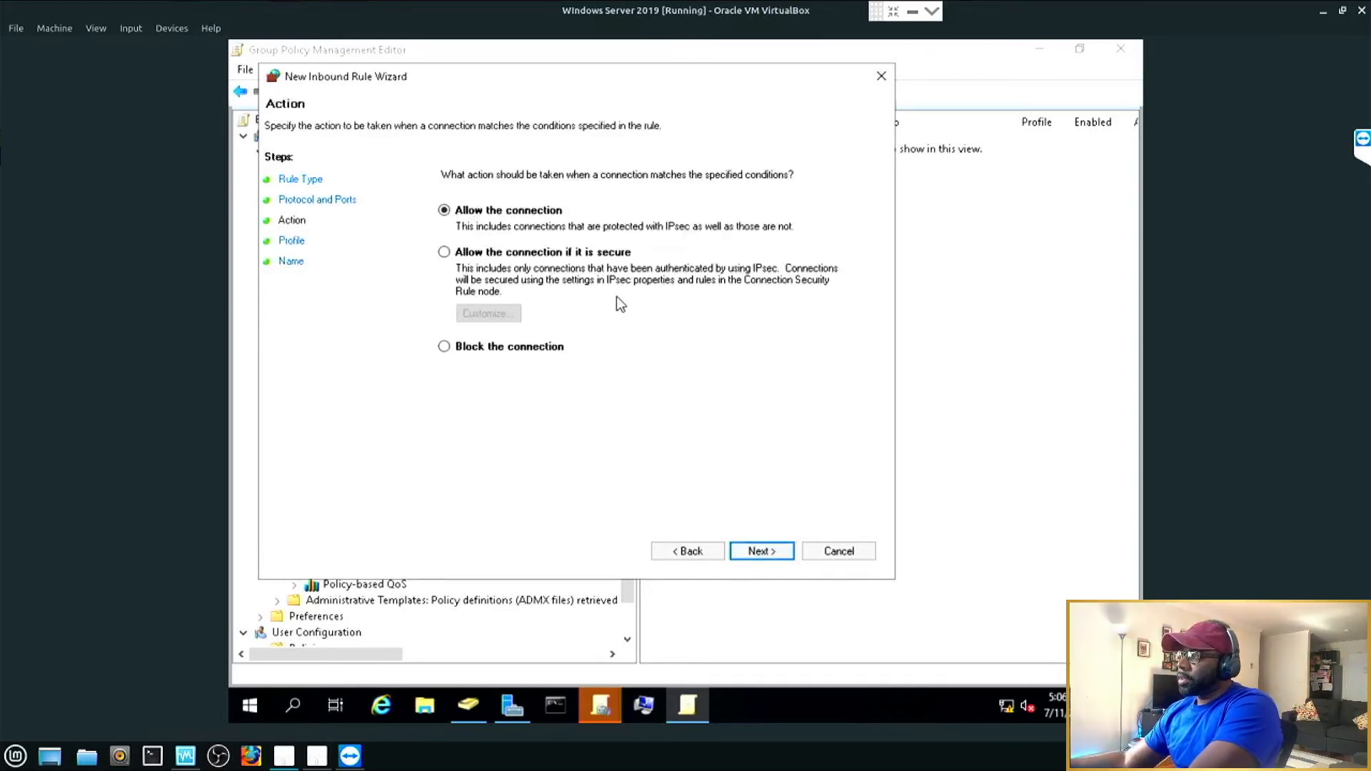
Step: Allow the connection on all profiles and name the rule 'Allow RDP connections(3389)'
{"action": "left_click", "coordinate": [759, 551]}
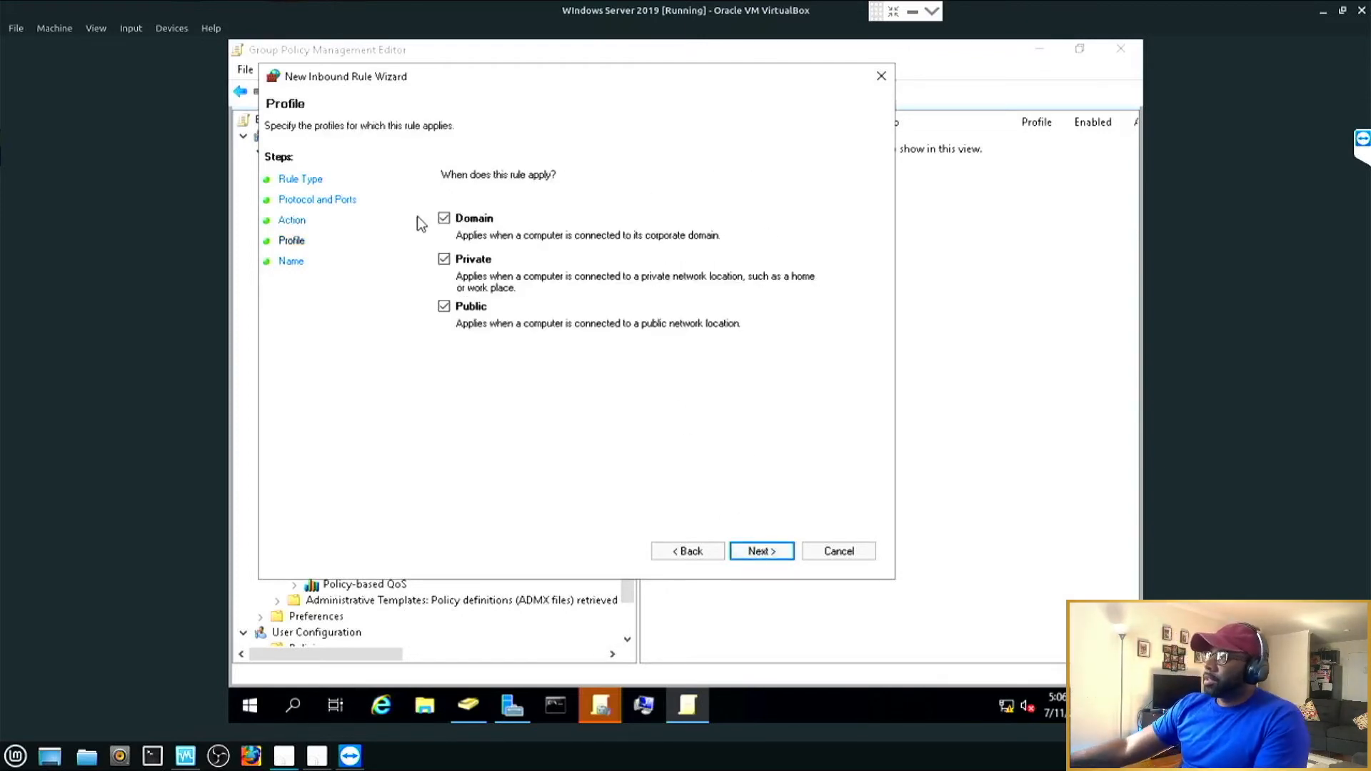
{"action": "left_click", "coordinate": [761, 551]}
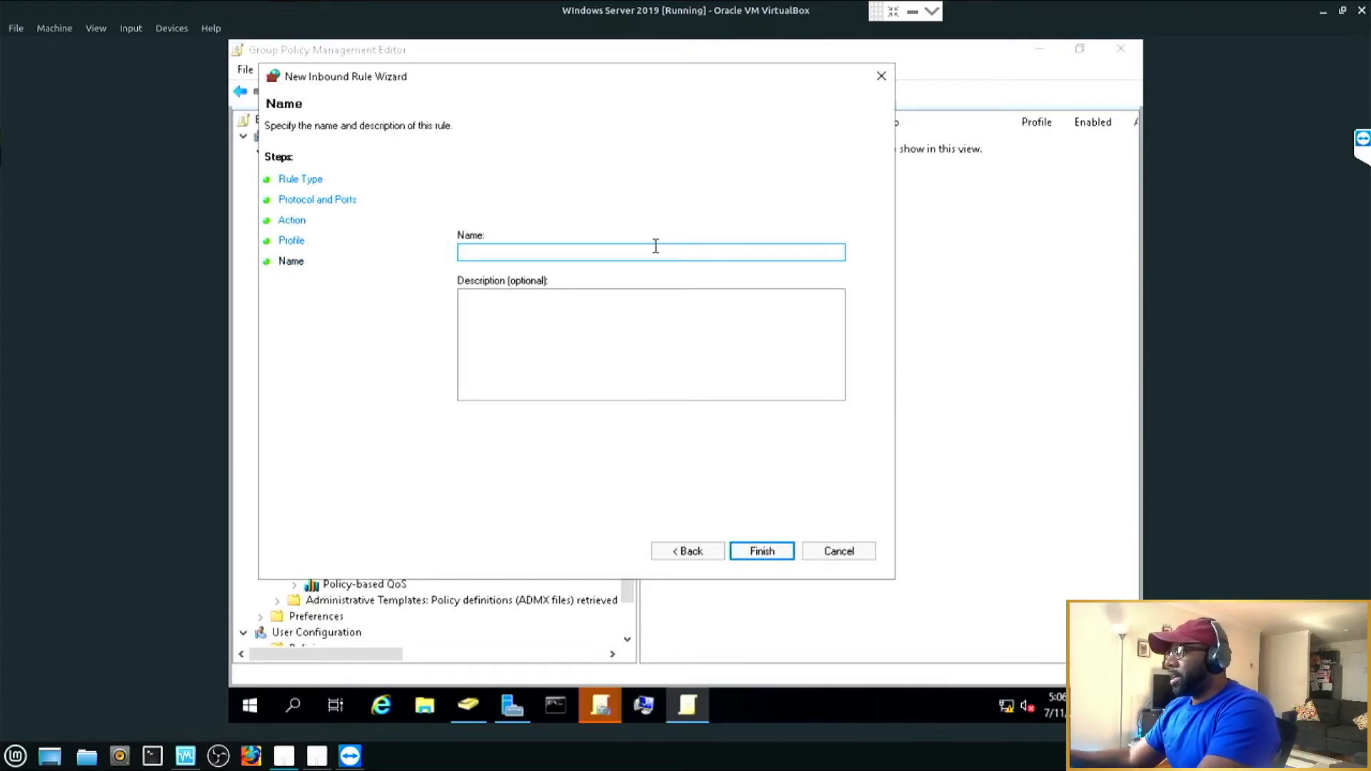
{"action": "type", "text": "Allow RDP connections(3389"}
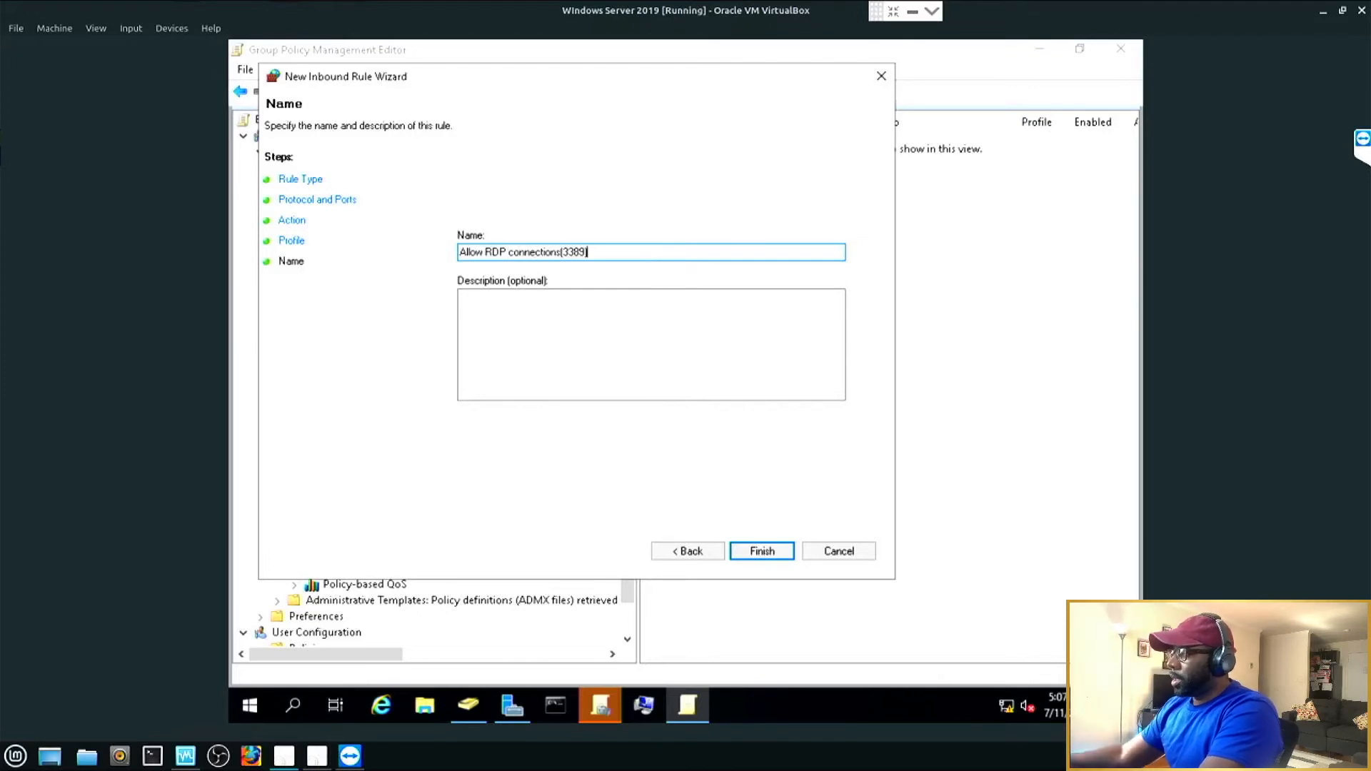
{"action": "left_click", "coordinate": [775, 557]}
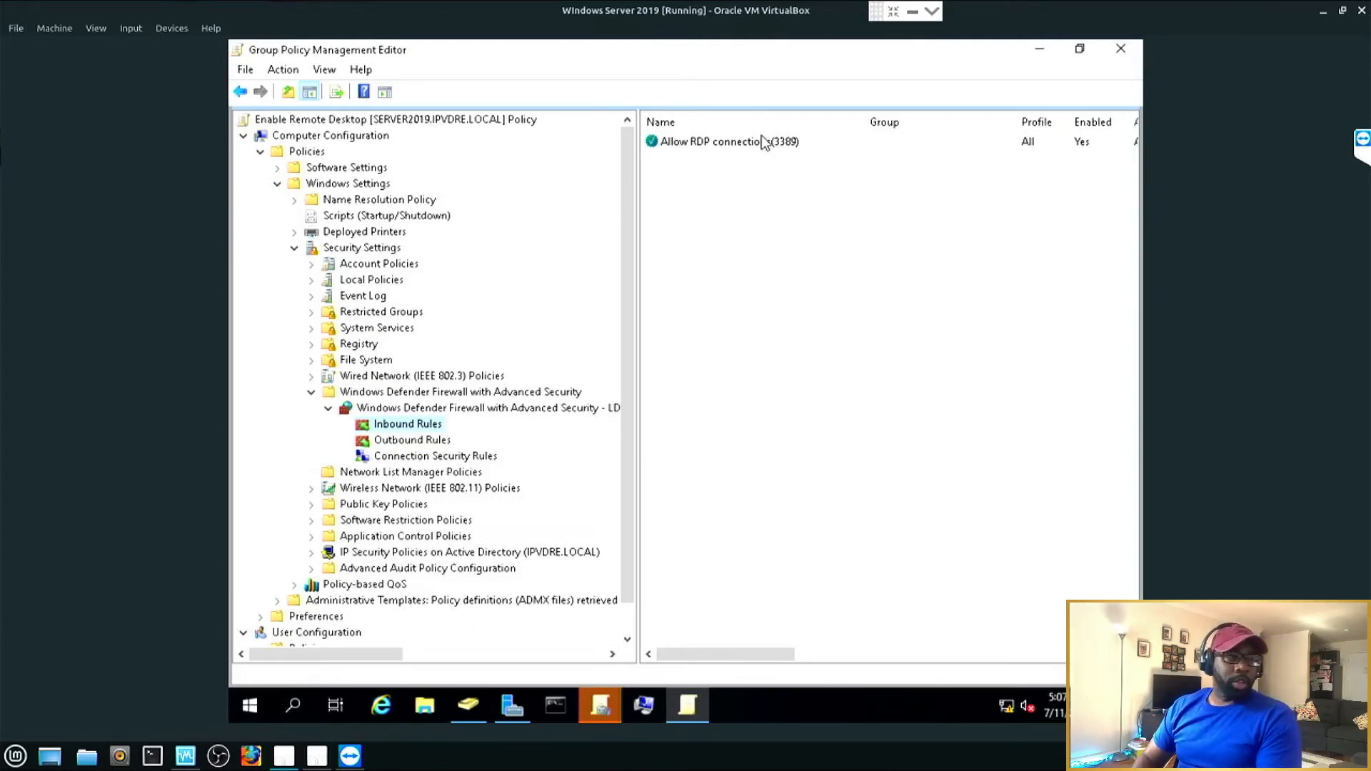
Step: Close the policy editor and the Group Policy Management console
{"action": "left_click", "coordinate": [1121, 50]}
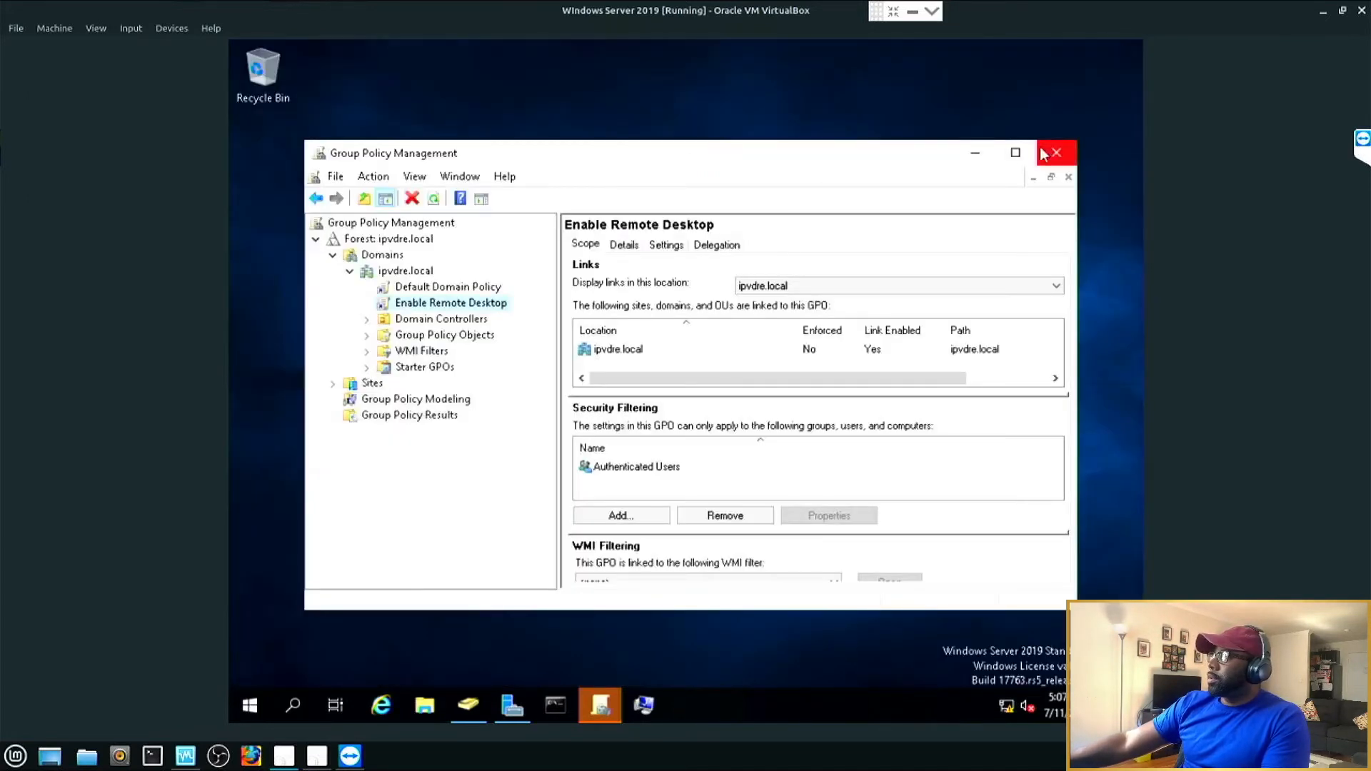
{"action": "right_click", "coordinate": [490, 303]}
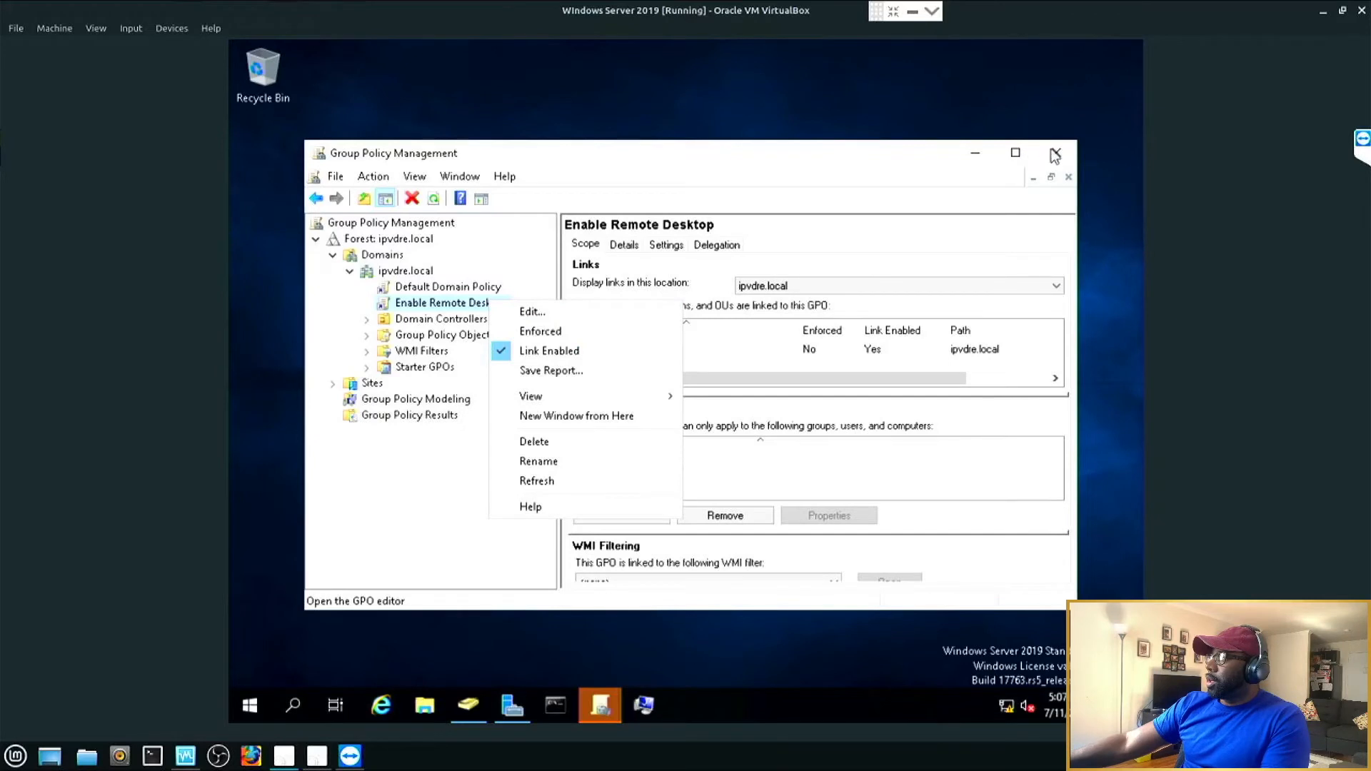
{"action": "left_click", "coordinate": [957, 158]}
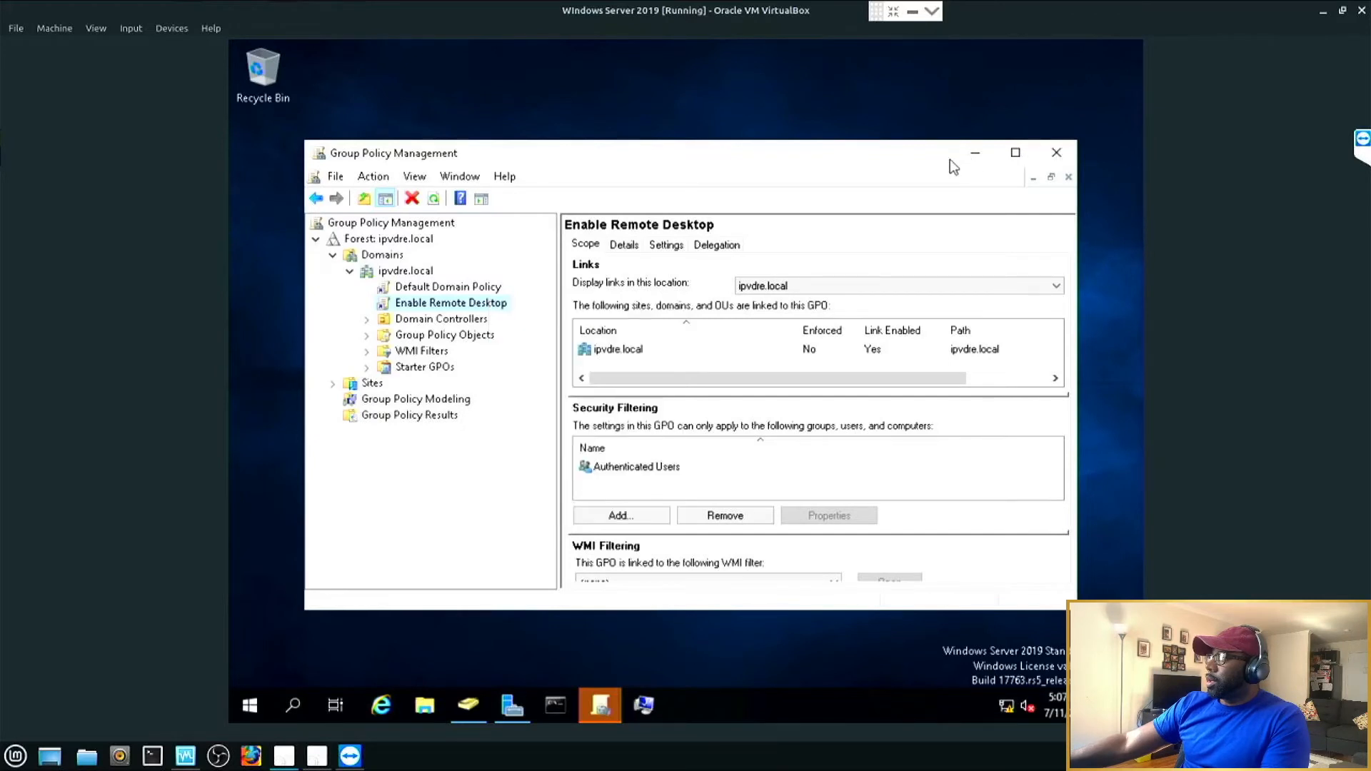
{"action": "left_click", "coordinate": [1057, 152]}
{"action": "left_click", "coordinate": [555, 706]}
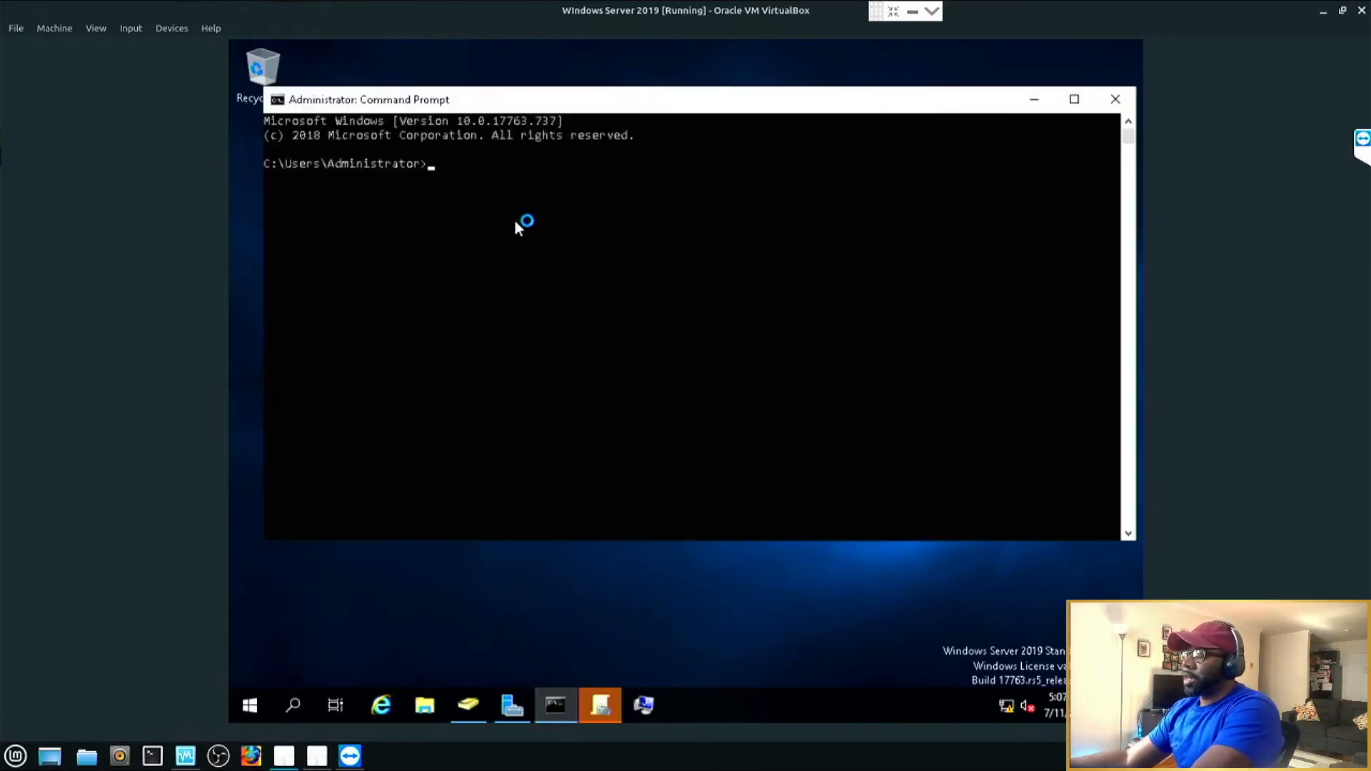
Step: Run gpupdate to refresh computer and user policy successfully, then close Command Prompt
{"action": "type", "text": "gpu"}
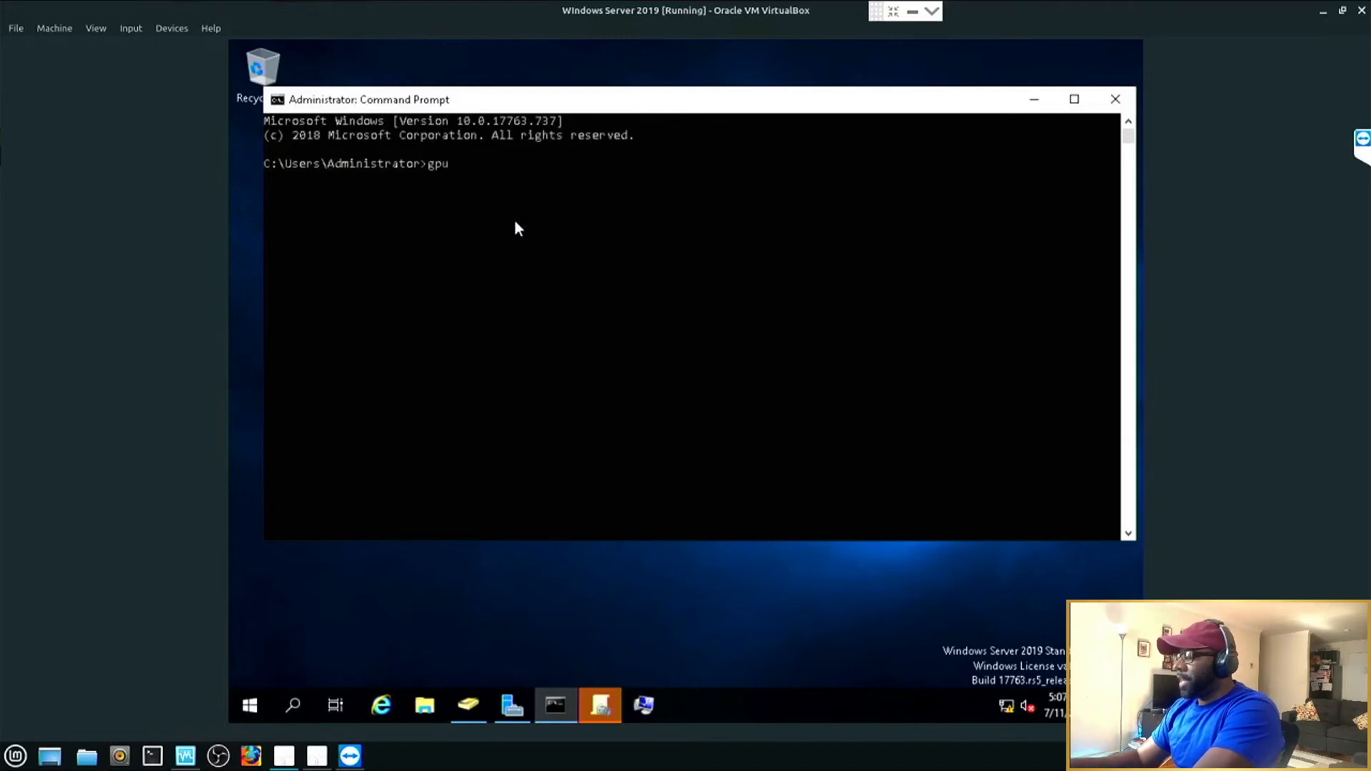
{"action": "type", "text": "pdate"}
{"action": "key", "text": "Return"}
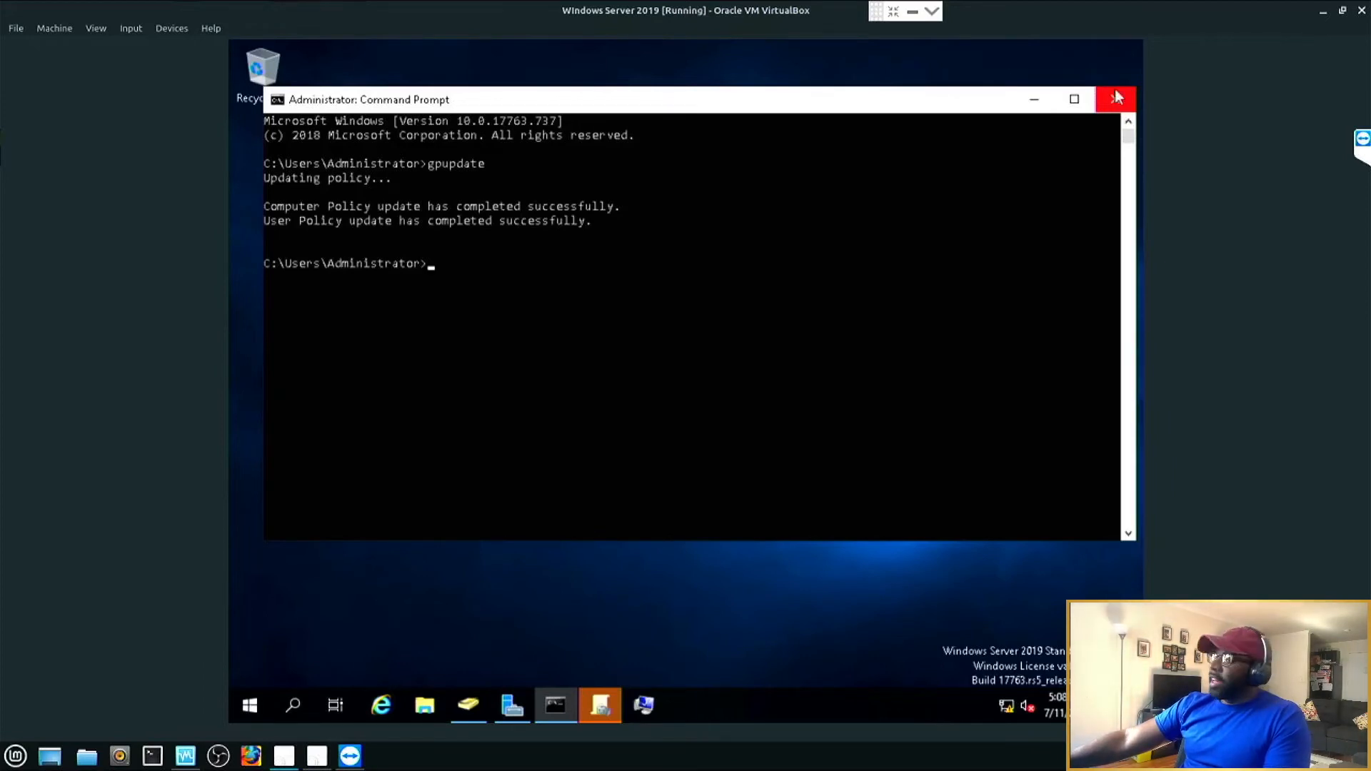
{"action": "left_click", "coordinate": [1113, 103]}
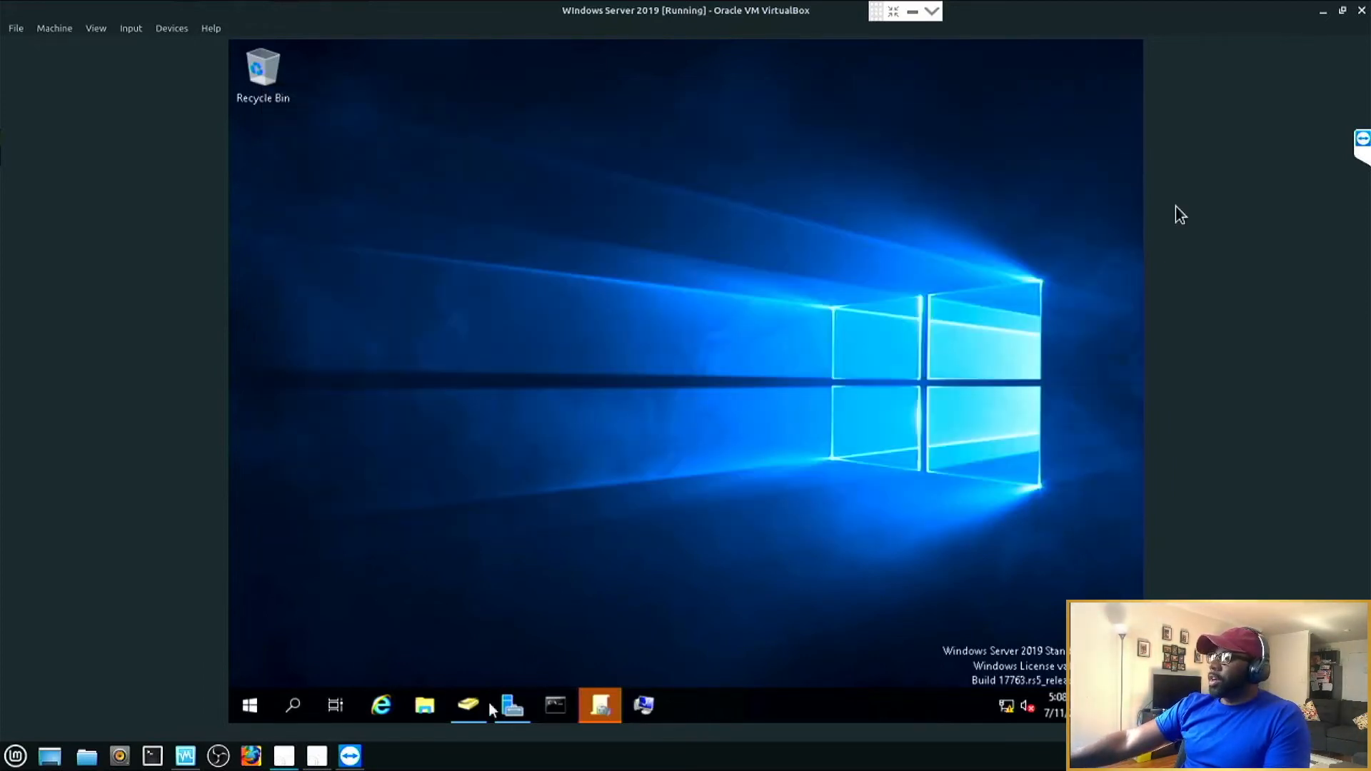
Step: Confirm on the Remote tab that remote connections with Network Level Authentication are allowed, then close System Properties
{"action": "mouse_move", "coordinate": [500, 695]}
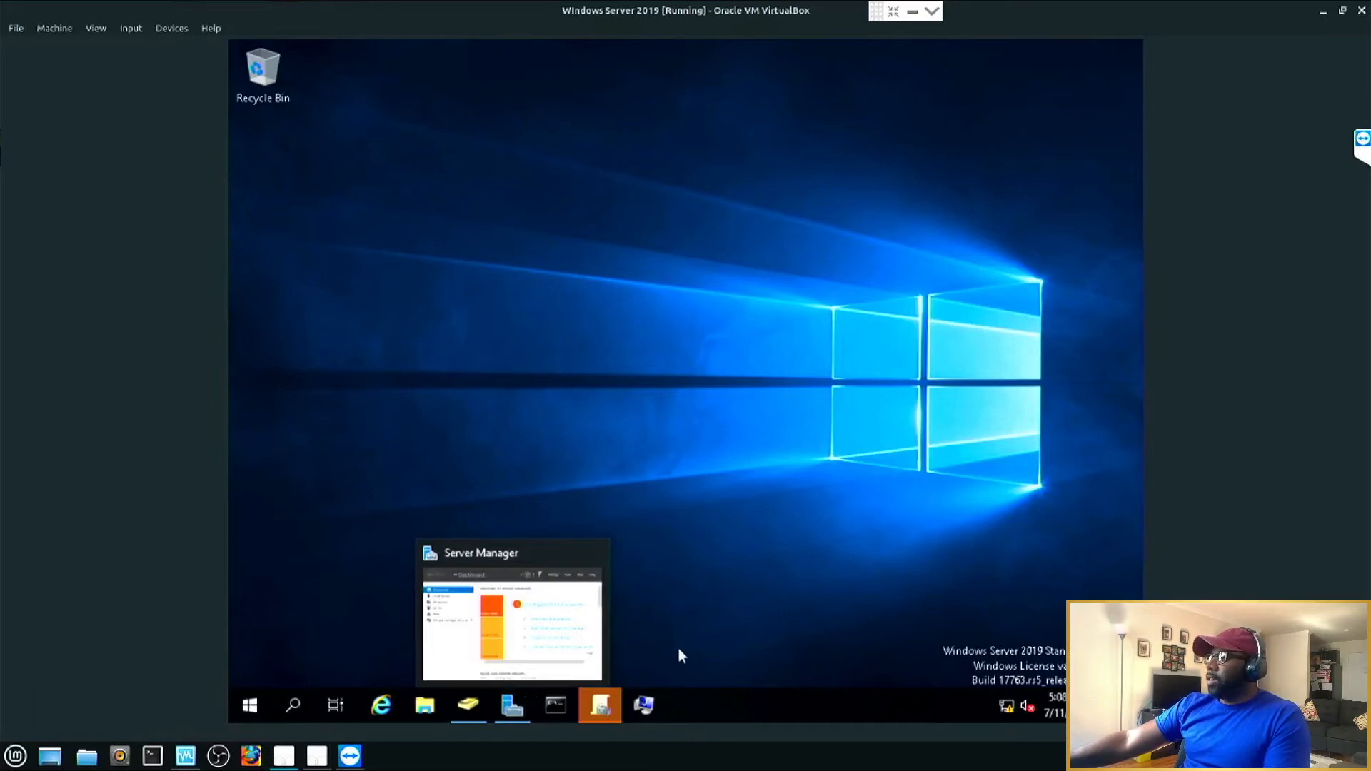
{"action": "left_click", "coordinate": [646, 703]}
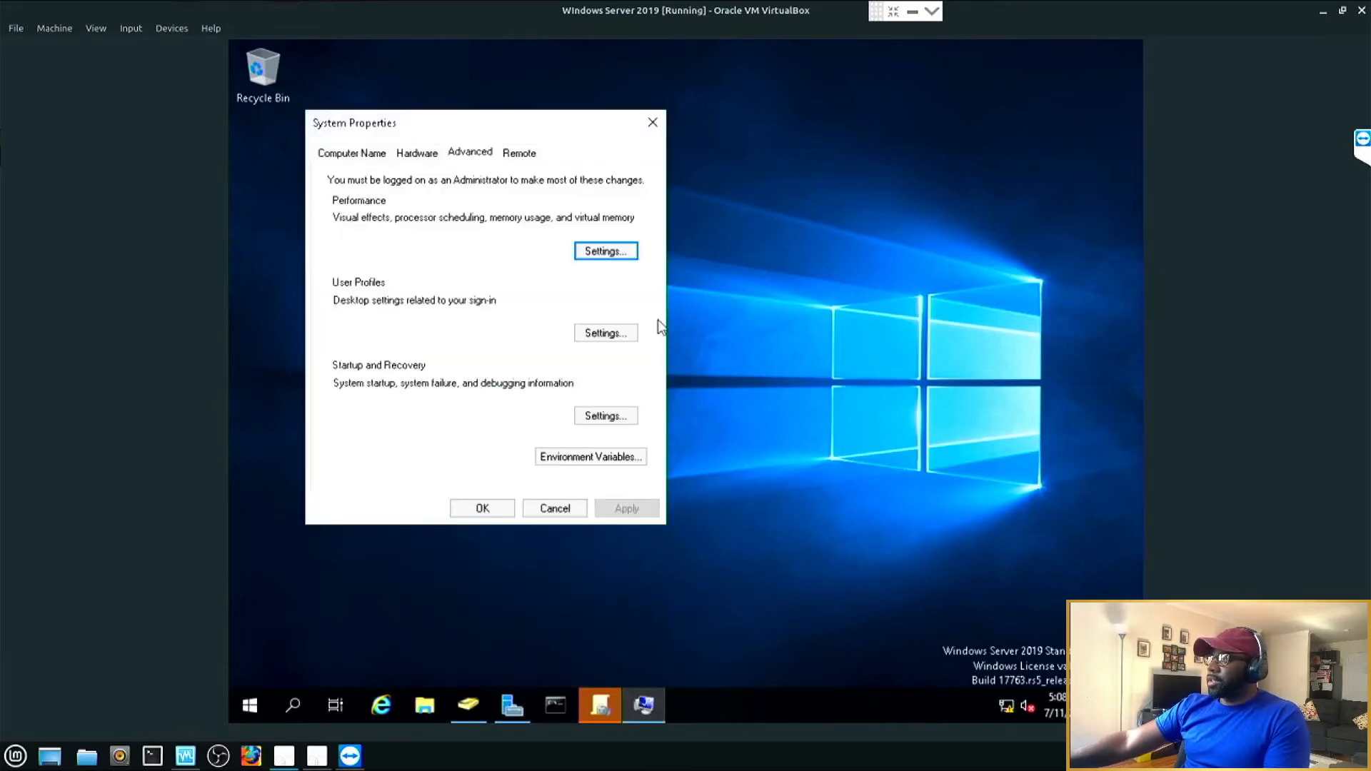
{"action": "left_click", "coordinate": [516, 157]}
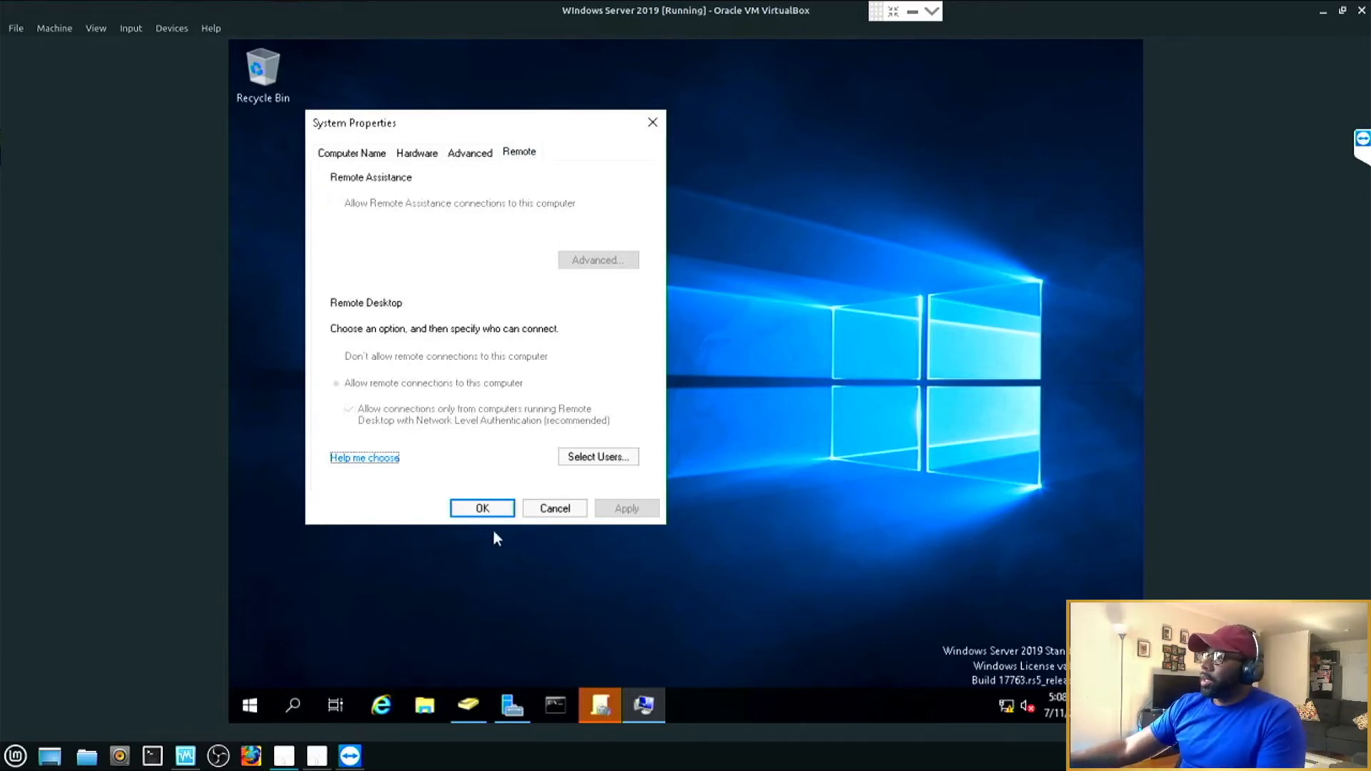
{"action": "left_click", "coordinate": [464, 512]}
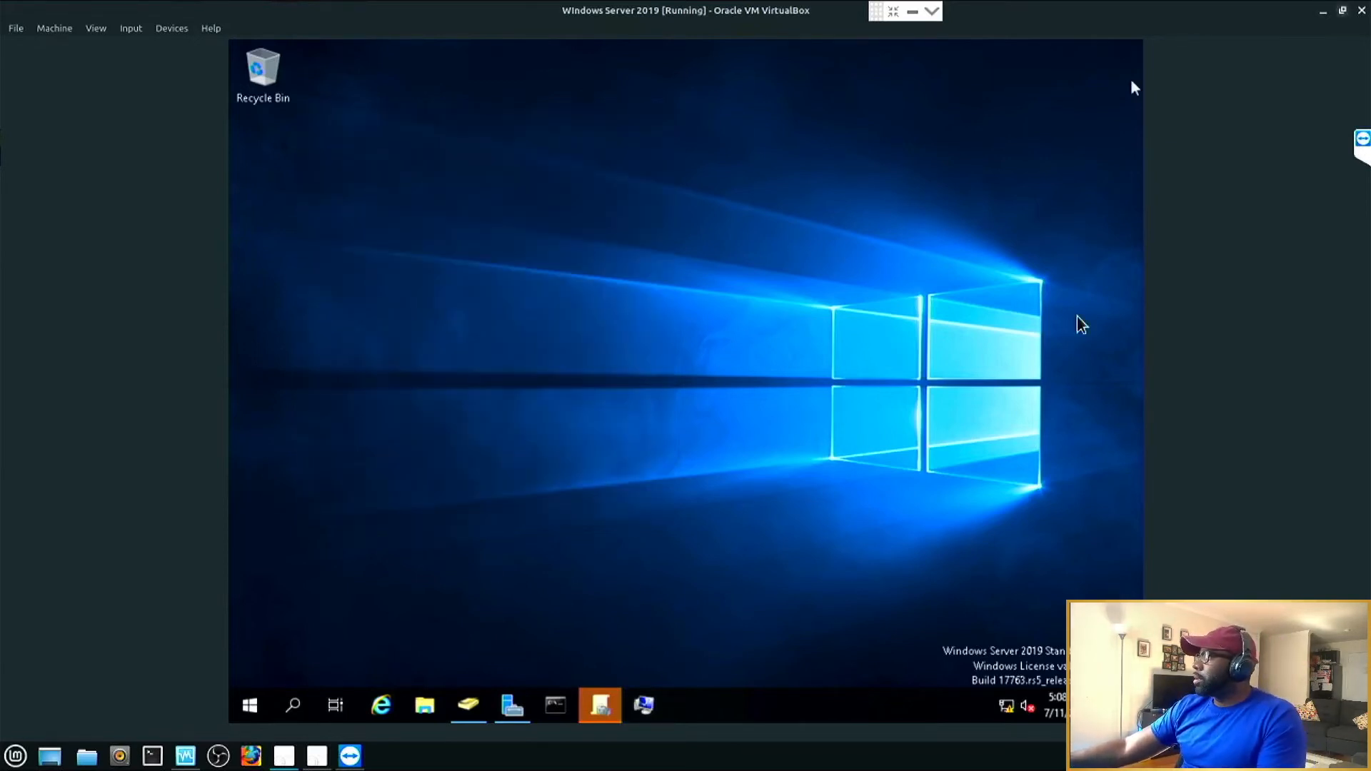
{"action": "left_click", "coordinate": [1342, 10]}
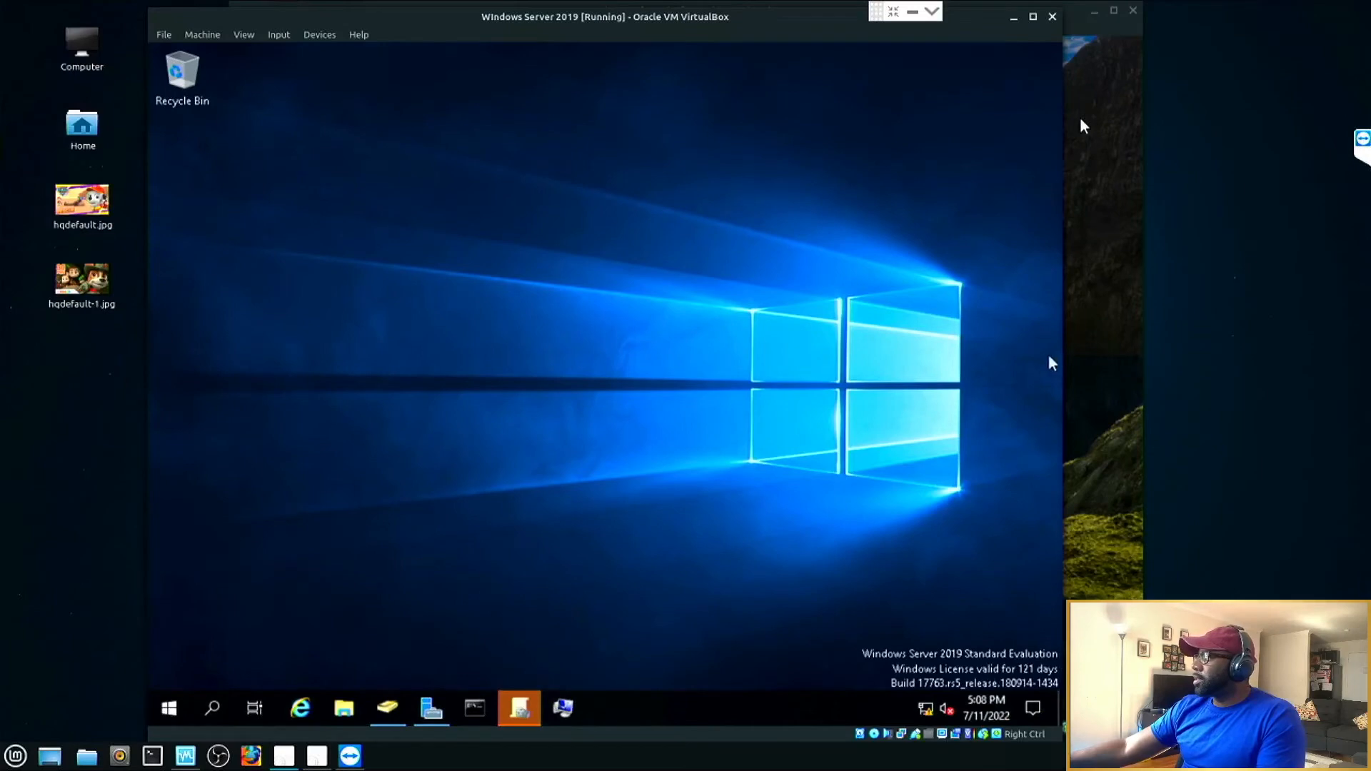
Step: Bring up the Windows 10 VM and sign in with the account password
{"action": "left_click", "coordinate": [1083, 335]}
{"action": "left_click", "coordinate": [743, 371]}
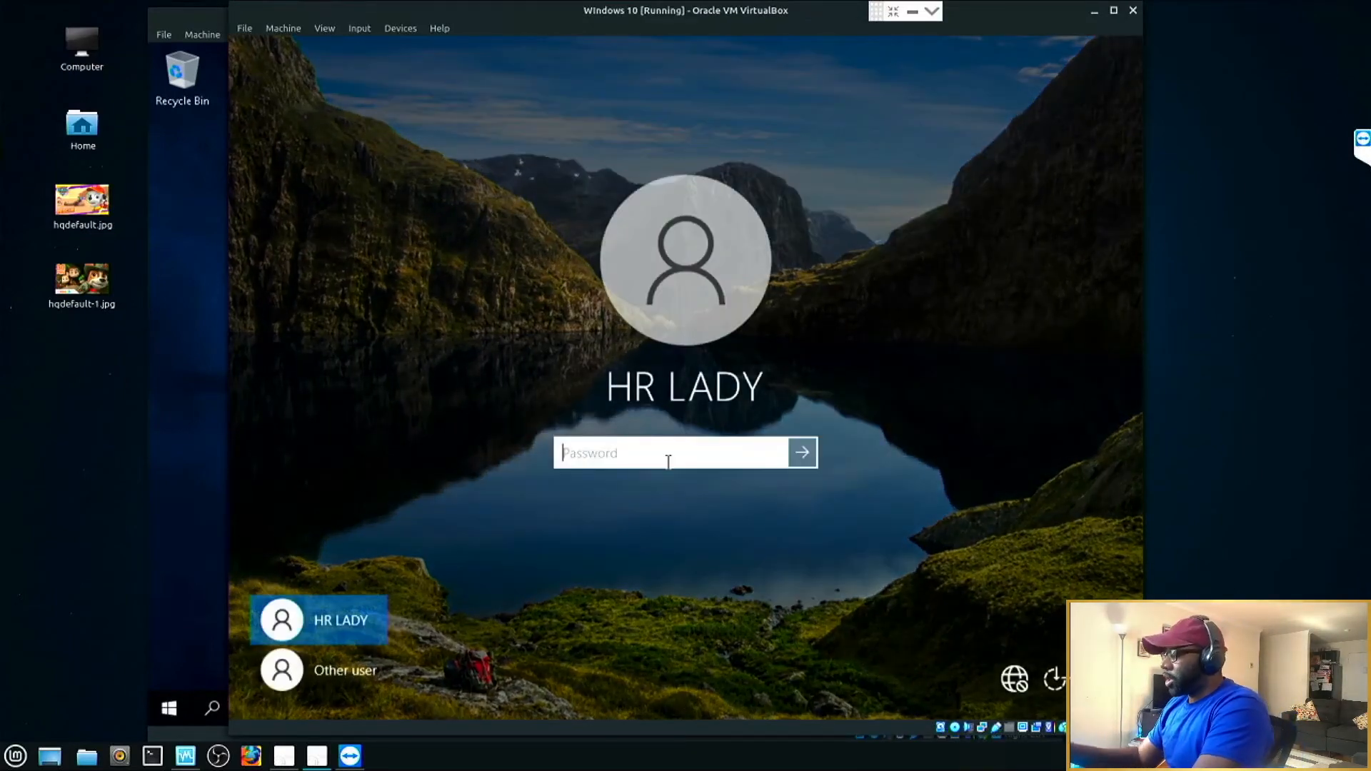
{"action": "type", "text": "*********"}
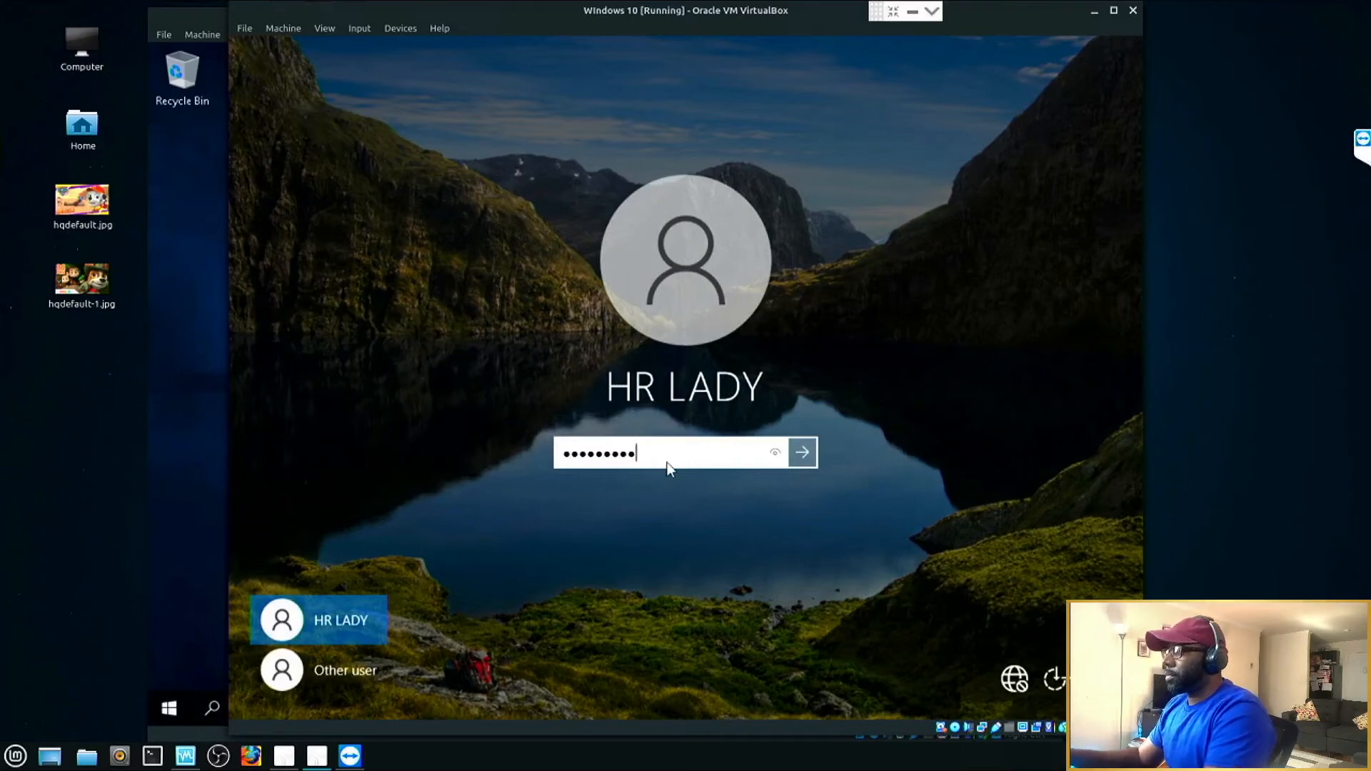
{"action": "key", "text": "Return"}
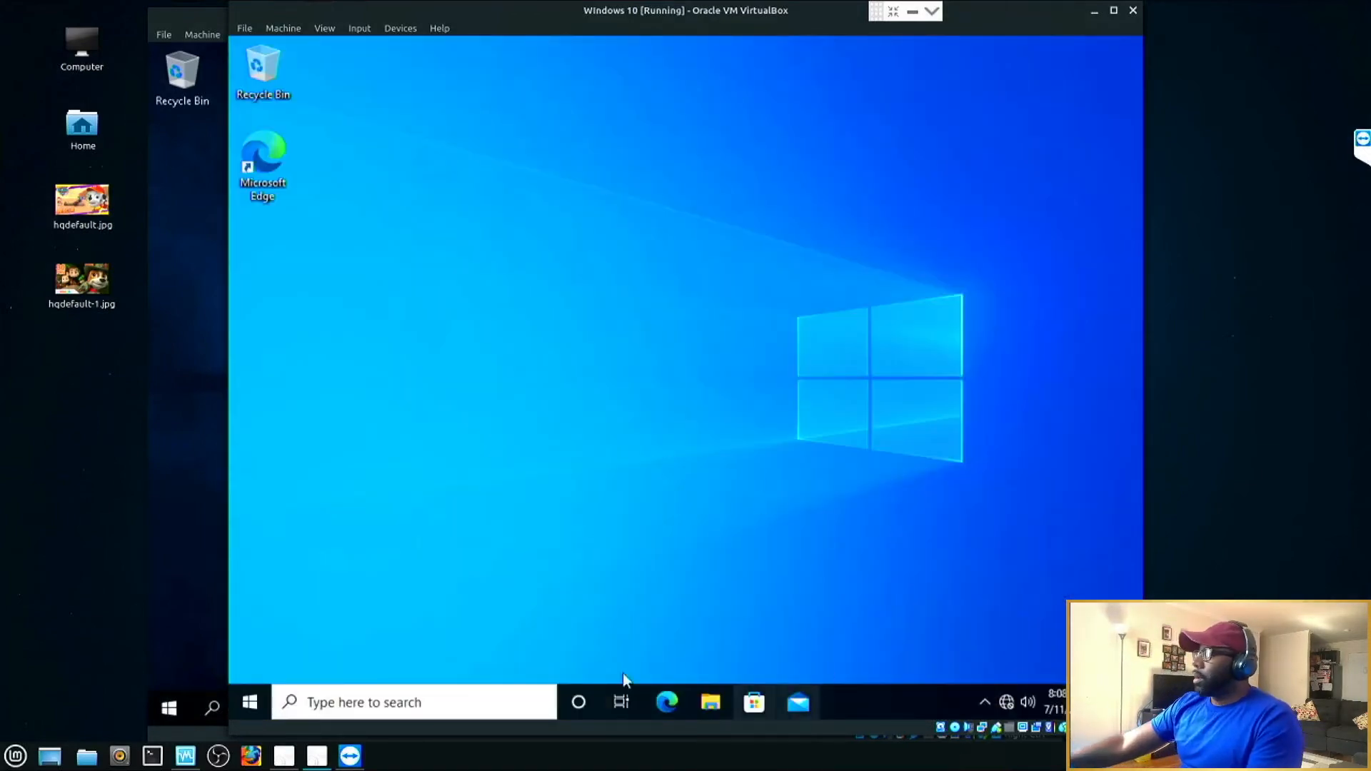
Step: Search 'system properties' and open Advanced system settings, elevating with the Administrator account's credentials
{"action": "left_click", "coordinate": [512, 702]}
{"action": "type", "text": "system"}
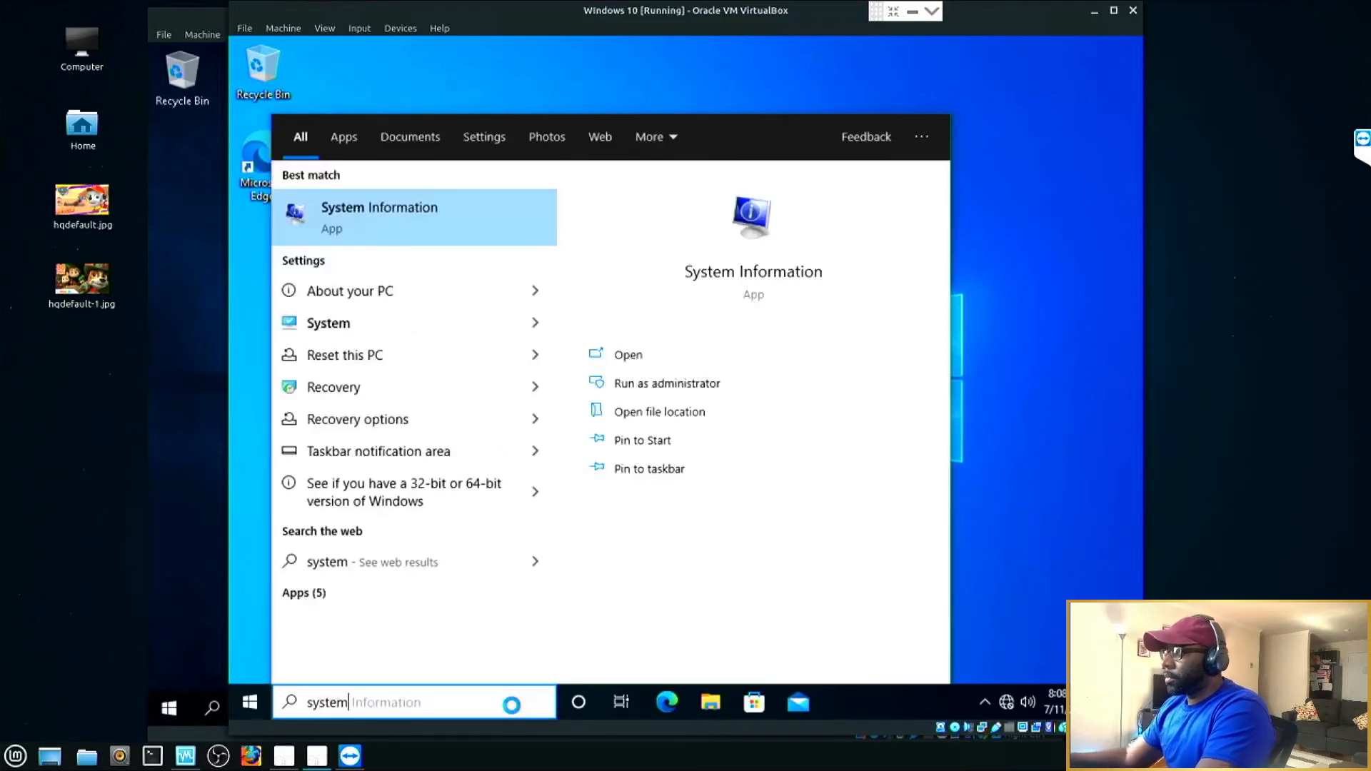
{"action": "type", "text": " propert"}
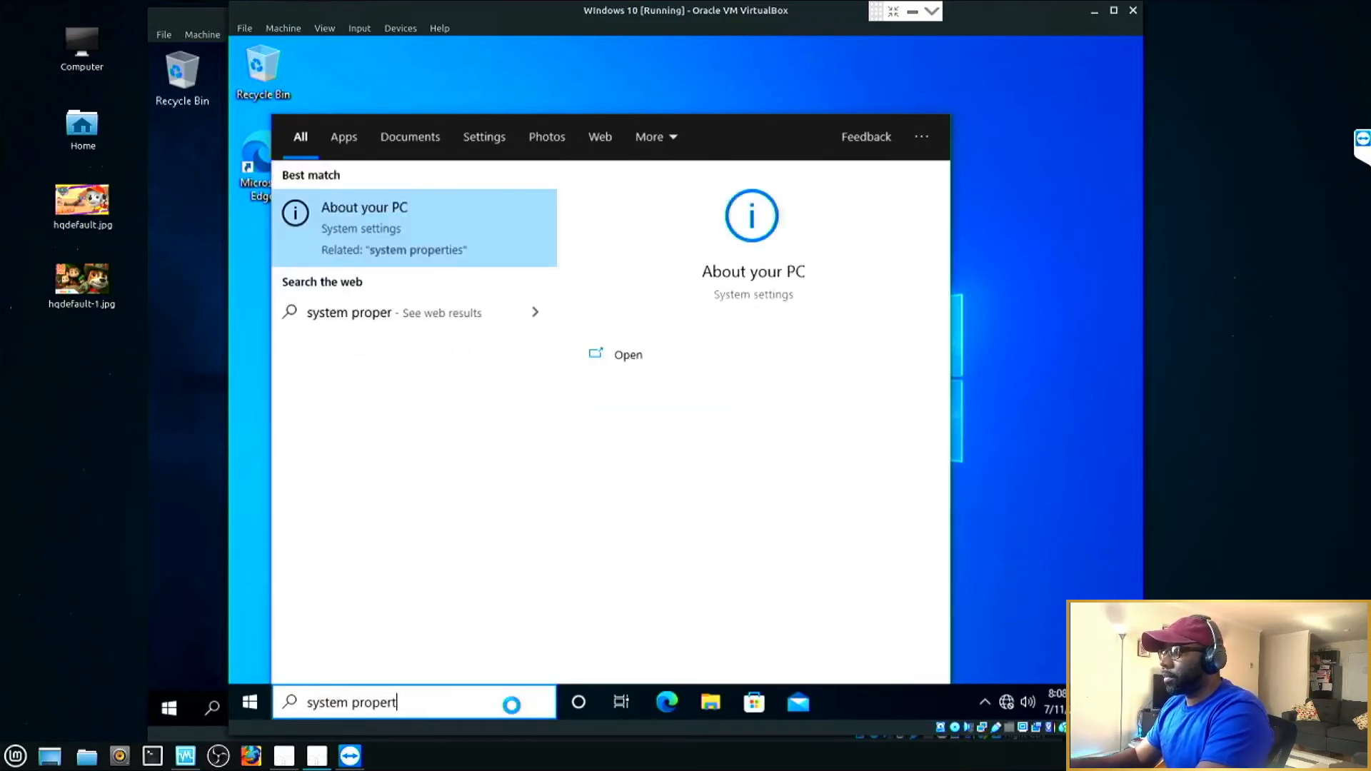
{"action": "type", "text": "ies"}
{"action": "key", "text": "Return"}
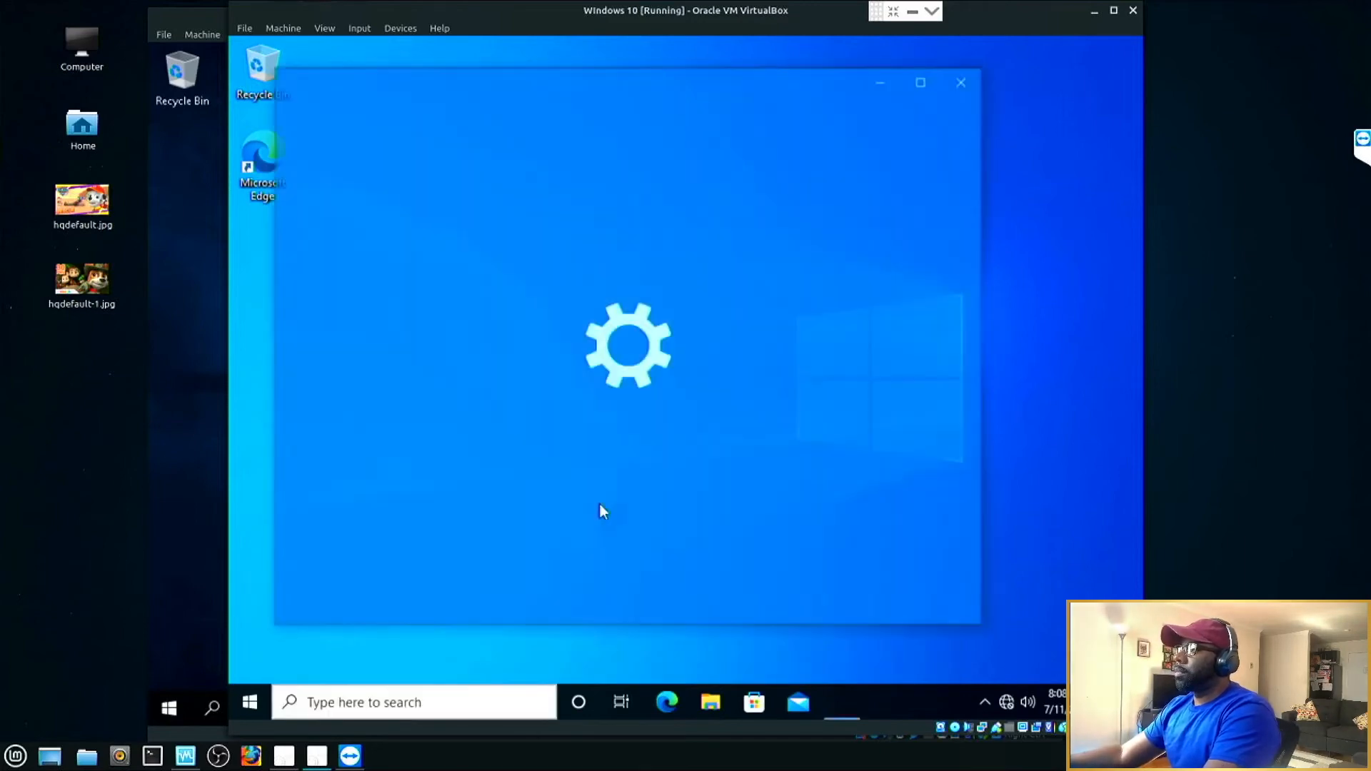
{"action": "scroll", "coordinate": [710, 474], "scroll_direction": "down", "scroll_amount": 10}
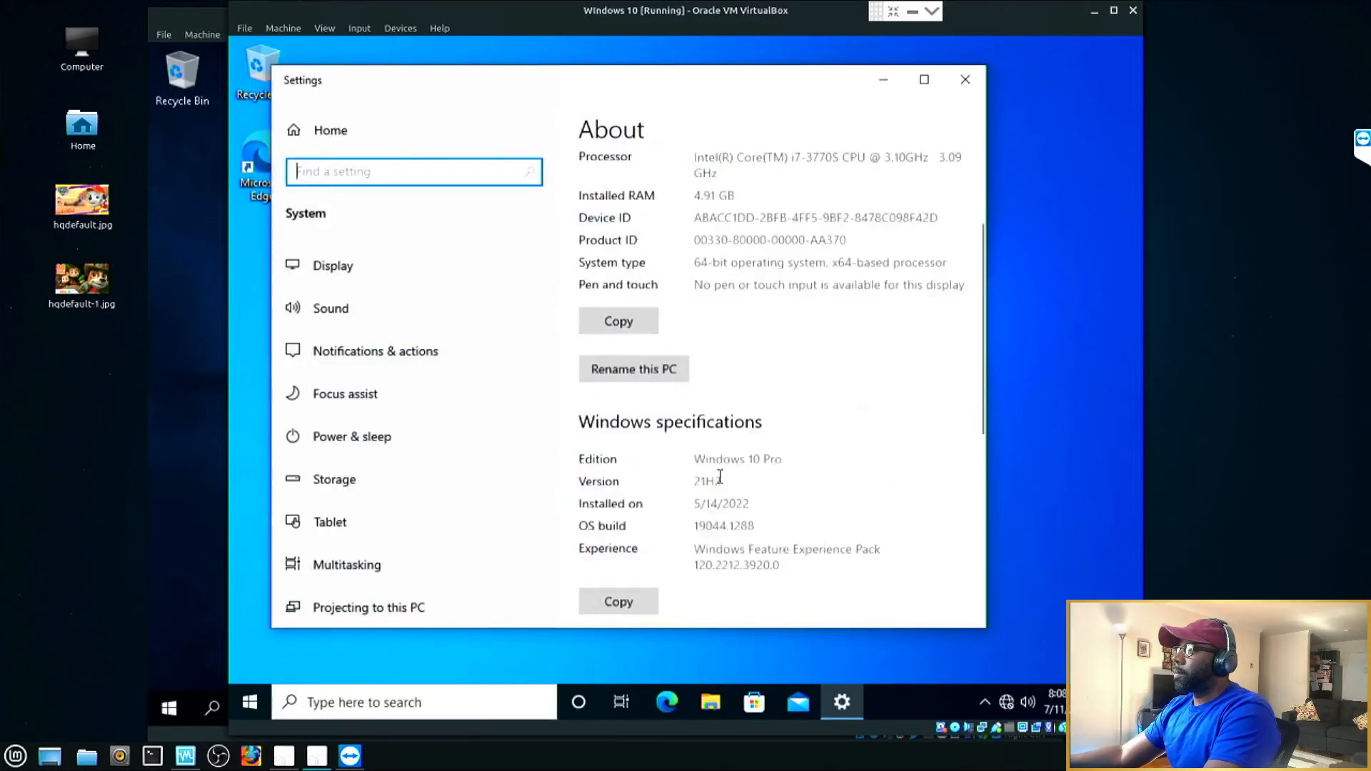
{"action": "left_click", "coordinate": [686, 473]}
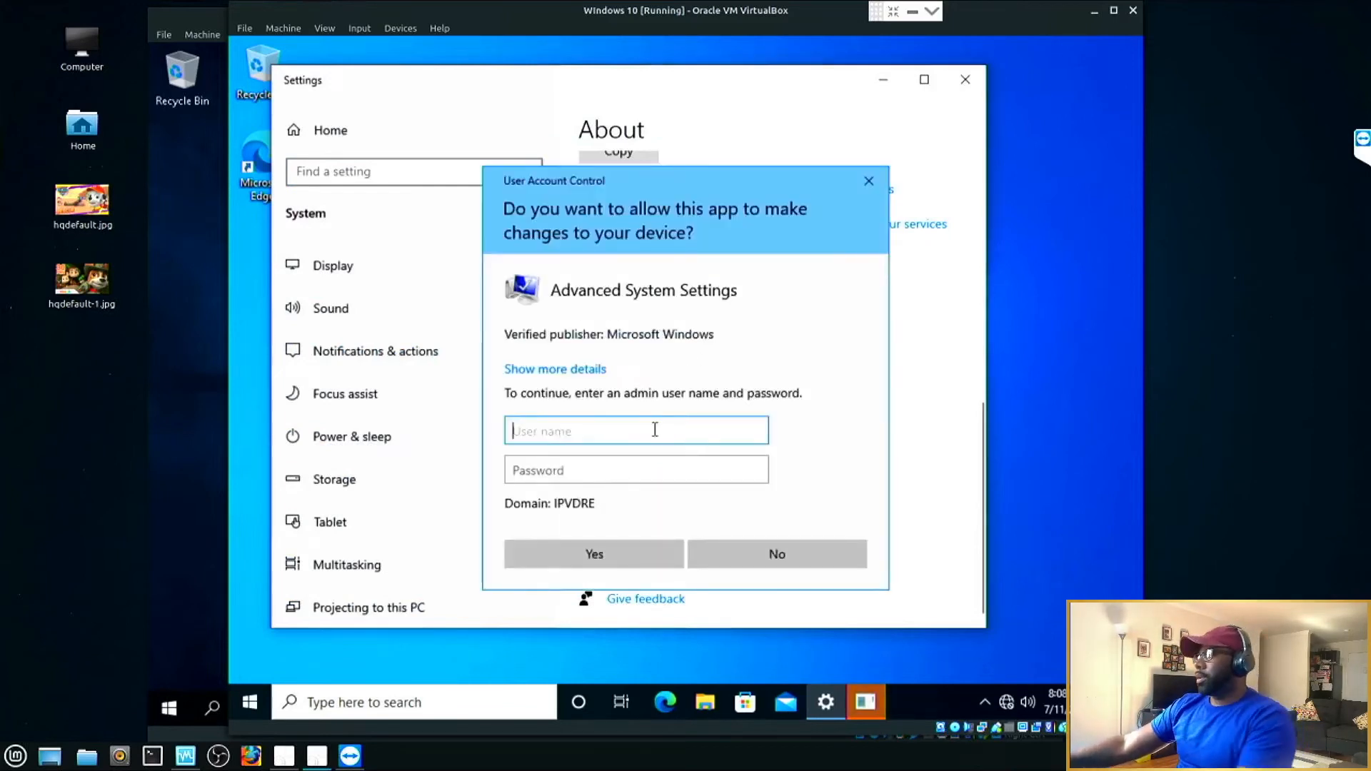
{"action": "type", "text": "A"}
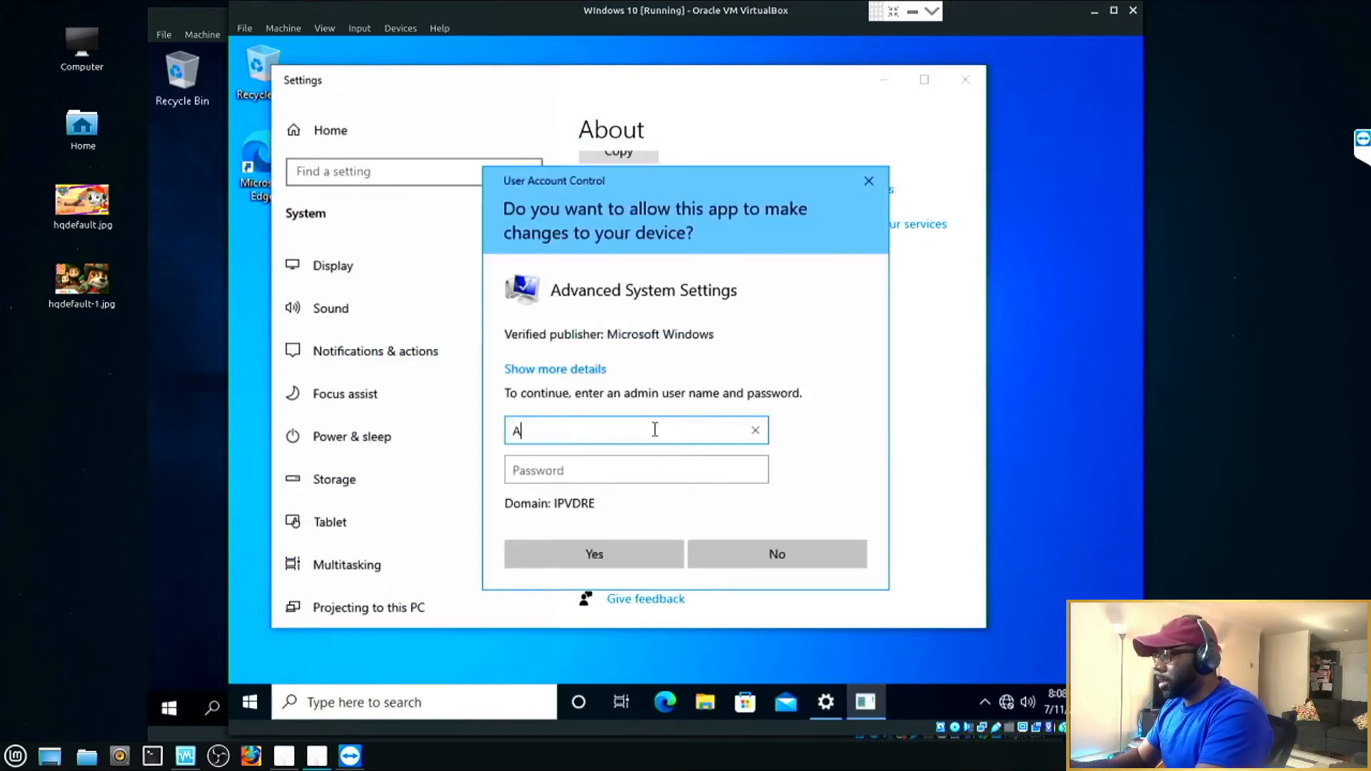
{"action": "type", "text": "dminis"}
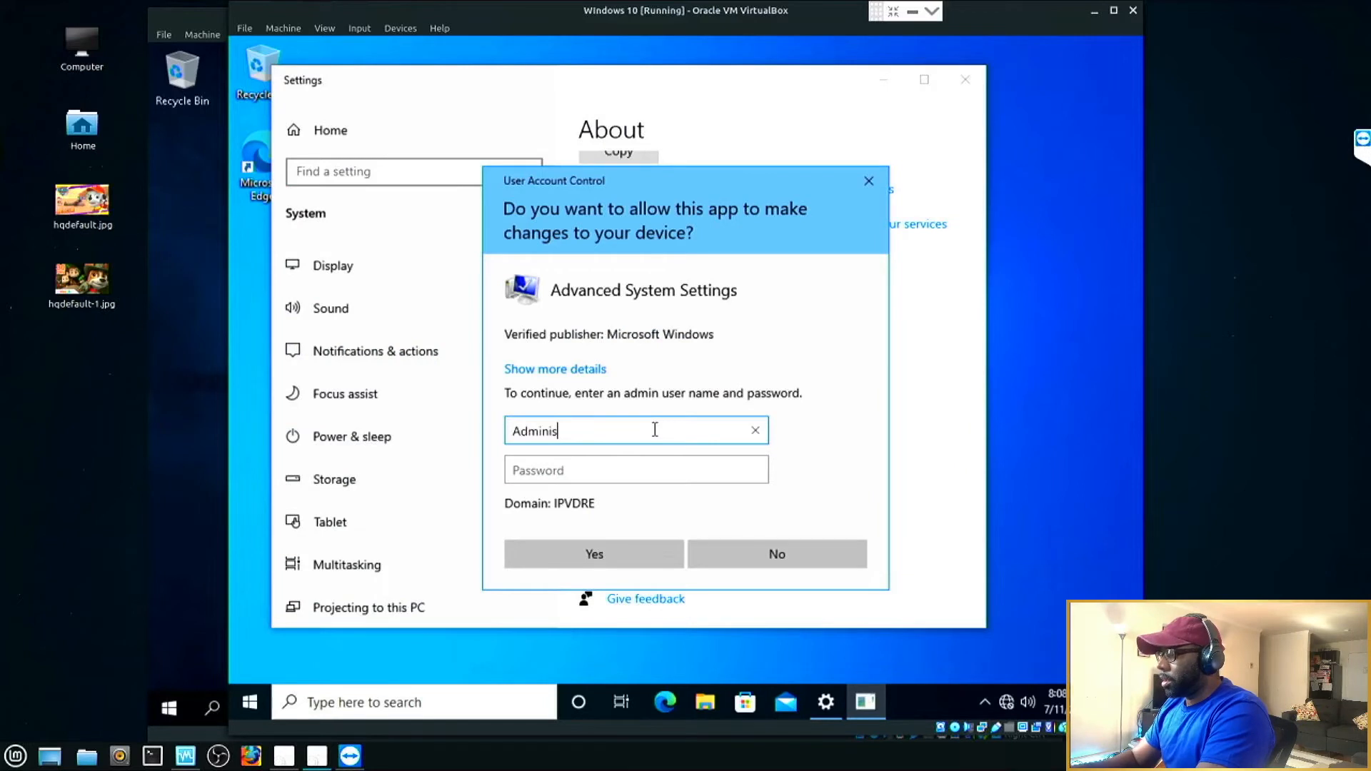
{"action": "type", "text": "trator"}
{"action": "left_click", "coordinate": [627, 471]}
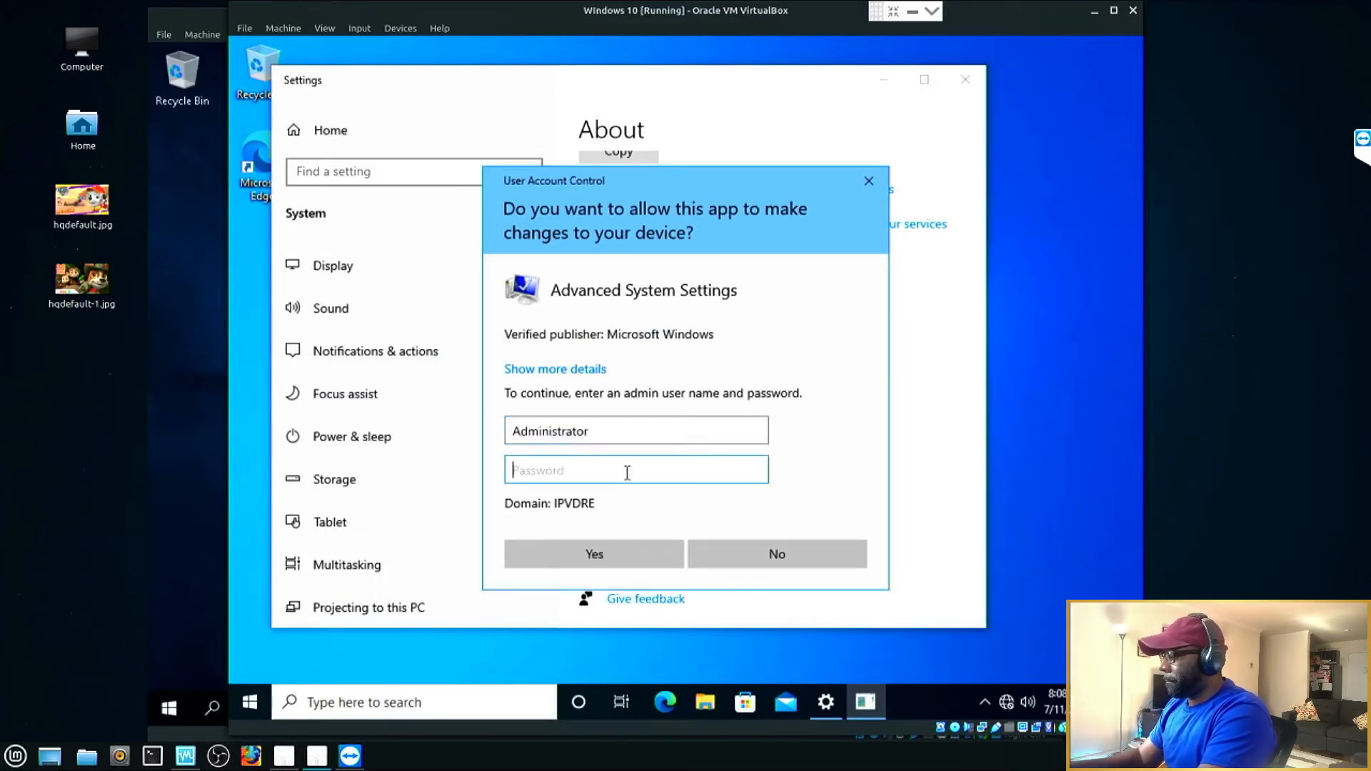
{"action": "type", "text": "*********"}
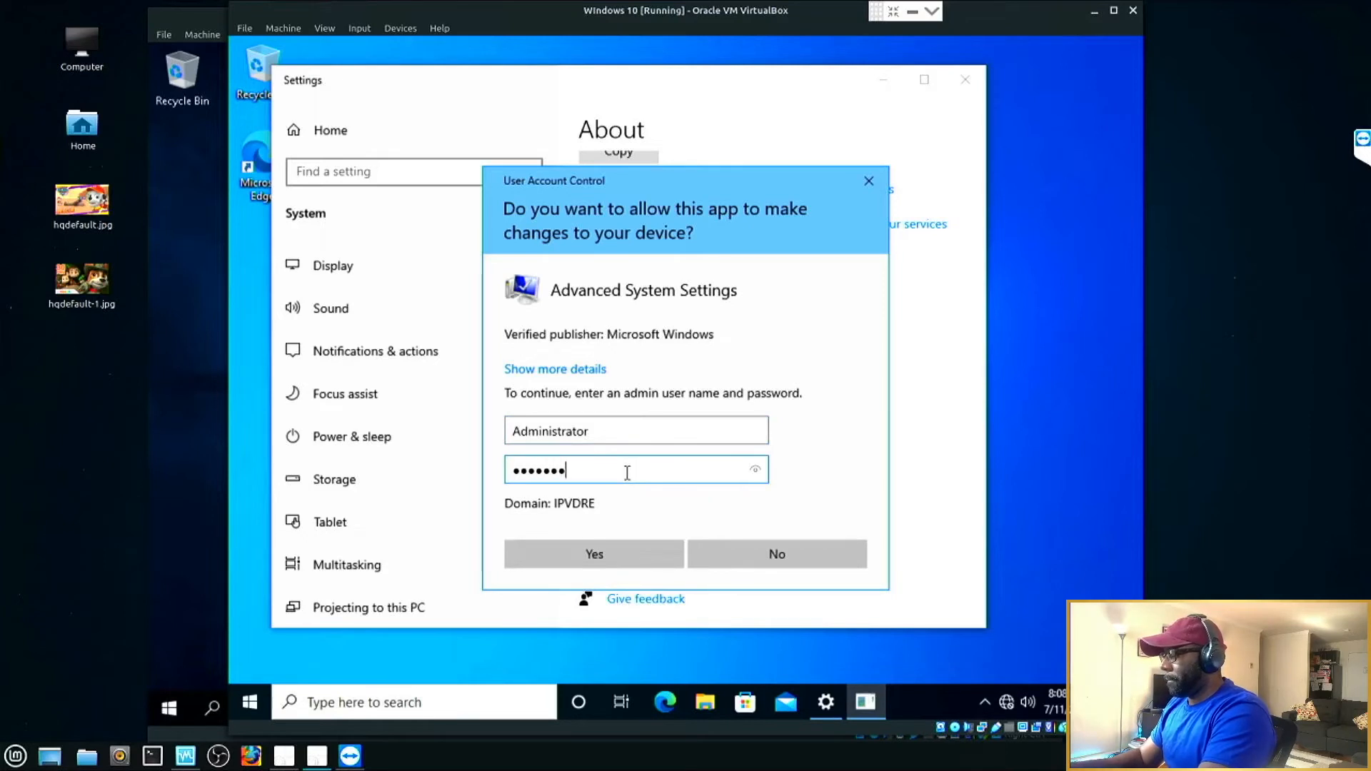
{"action": "left_click", "coordinate": [584, 553]}
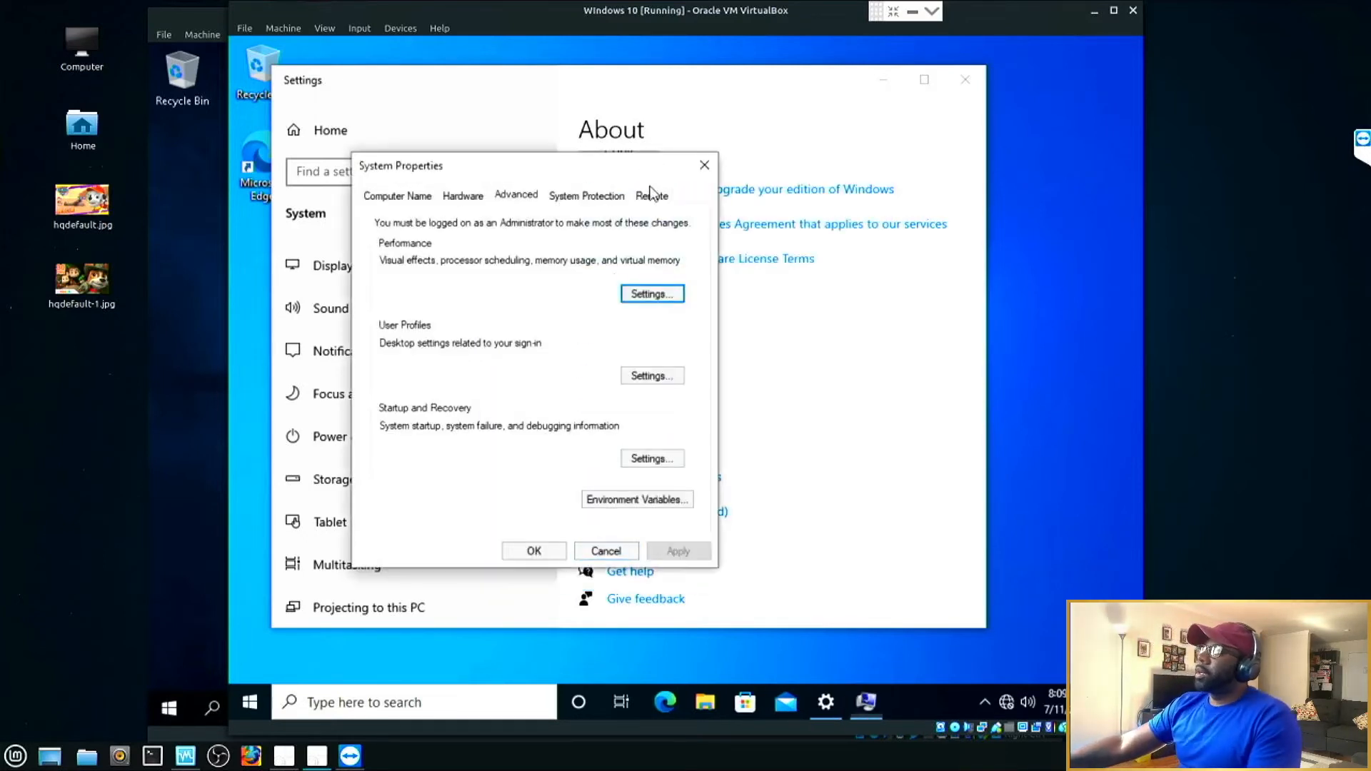
Step: Check the Remote tab still disallows remote connections, then switch back to the server VM
{"action": "left_click", "coordinate": [652, 195]}
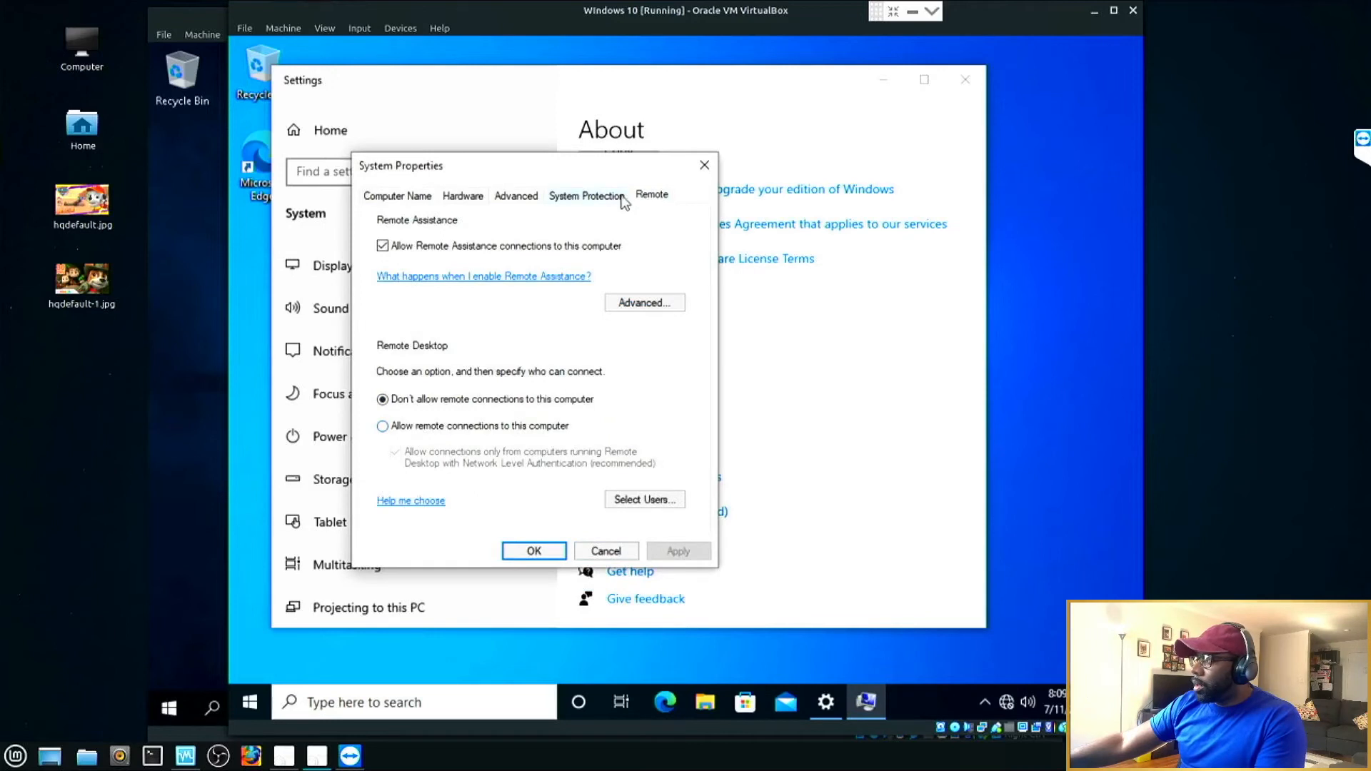
{"action": "left_click_drag", "start_coordinate": [611, 177], "coordinate": [674, 183]}
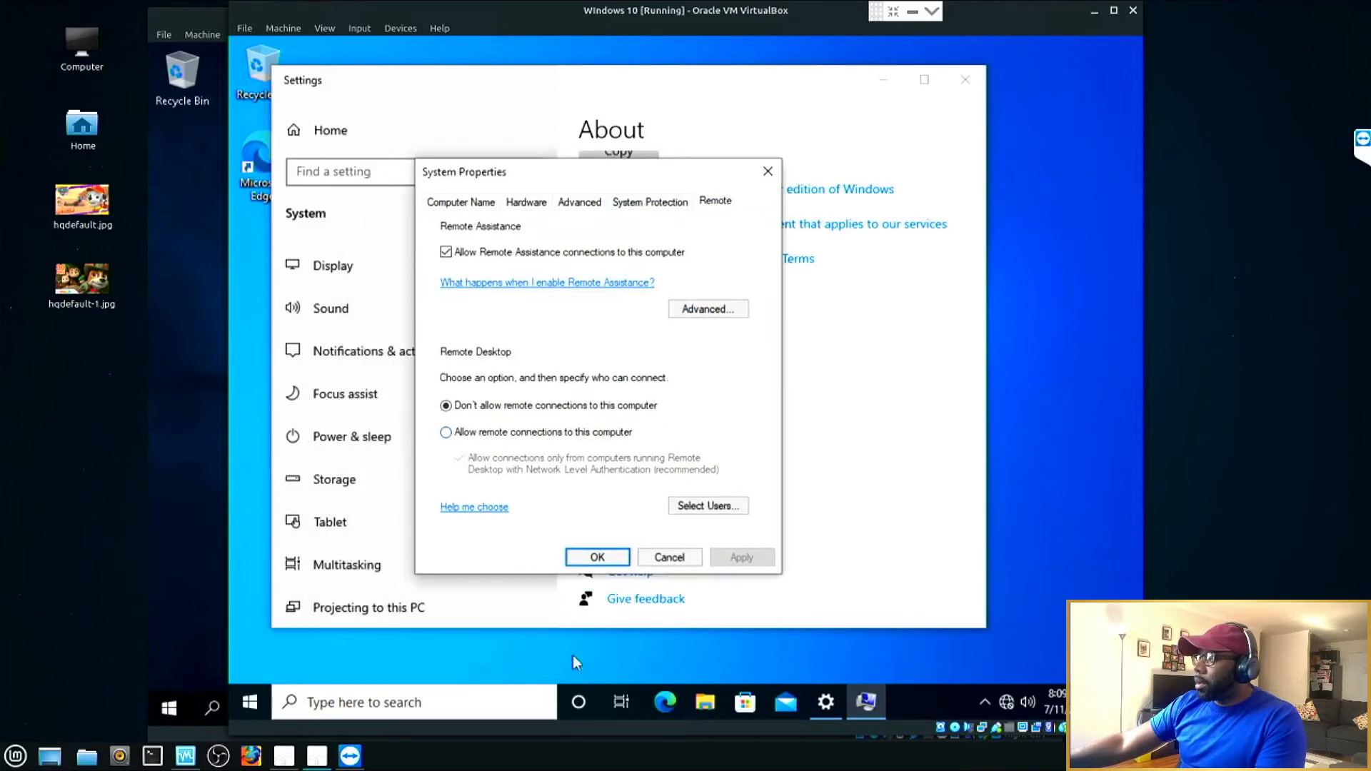
{"action": "left_click", "coordinate": [181, 577]}
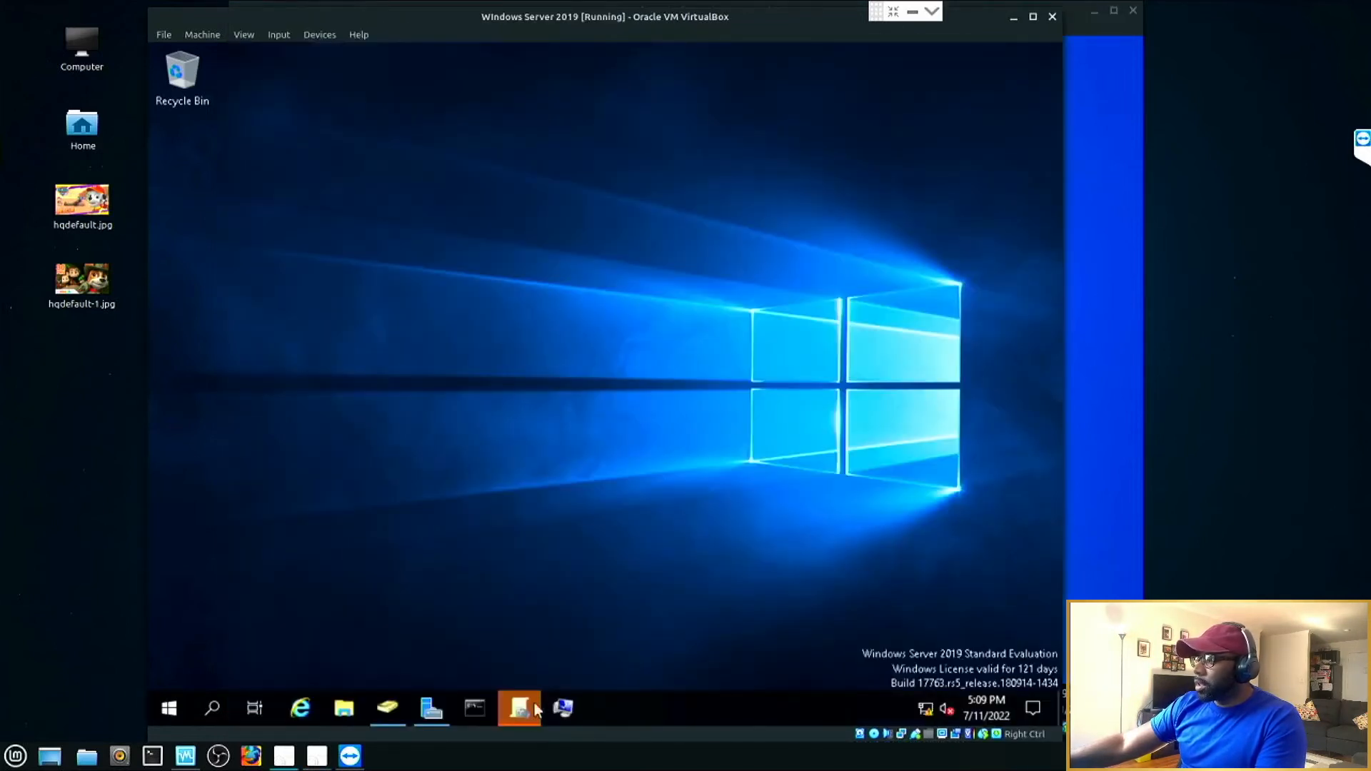
Step: Review the server's Remote settings, then bring the Windows 10 VM's System Properties back in front
{"action": "left_click", "coordinate": [555, 710]}
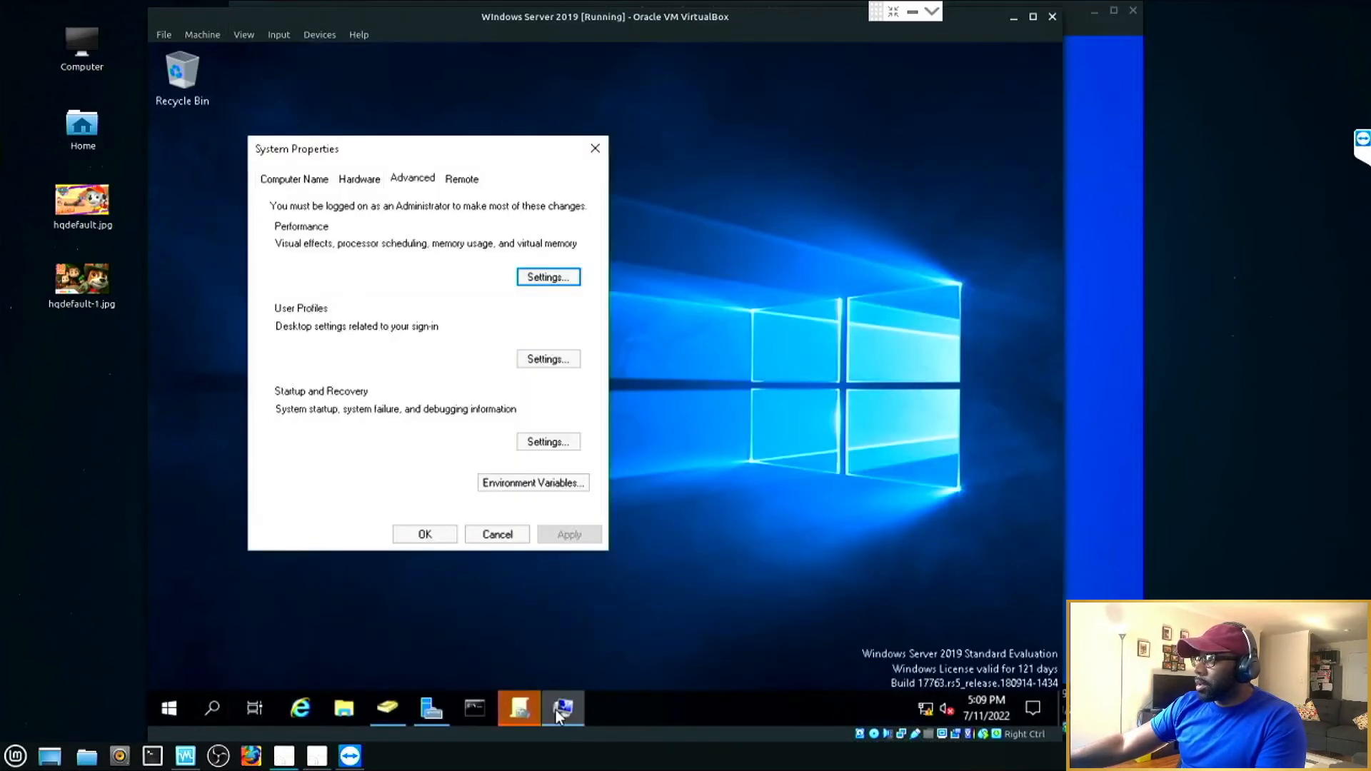
{"action": "left_click", "coordinate": [464, 179]}
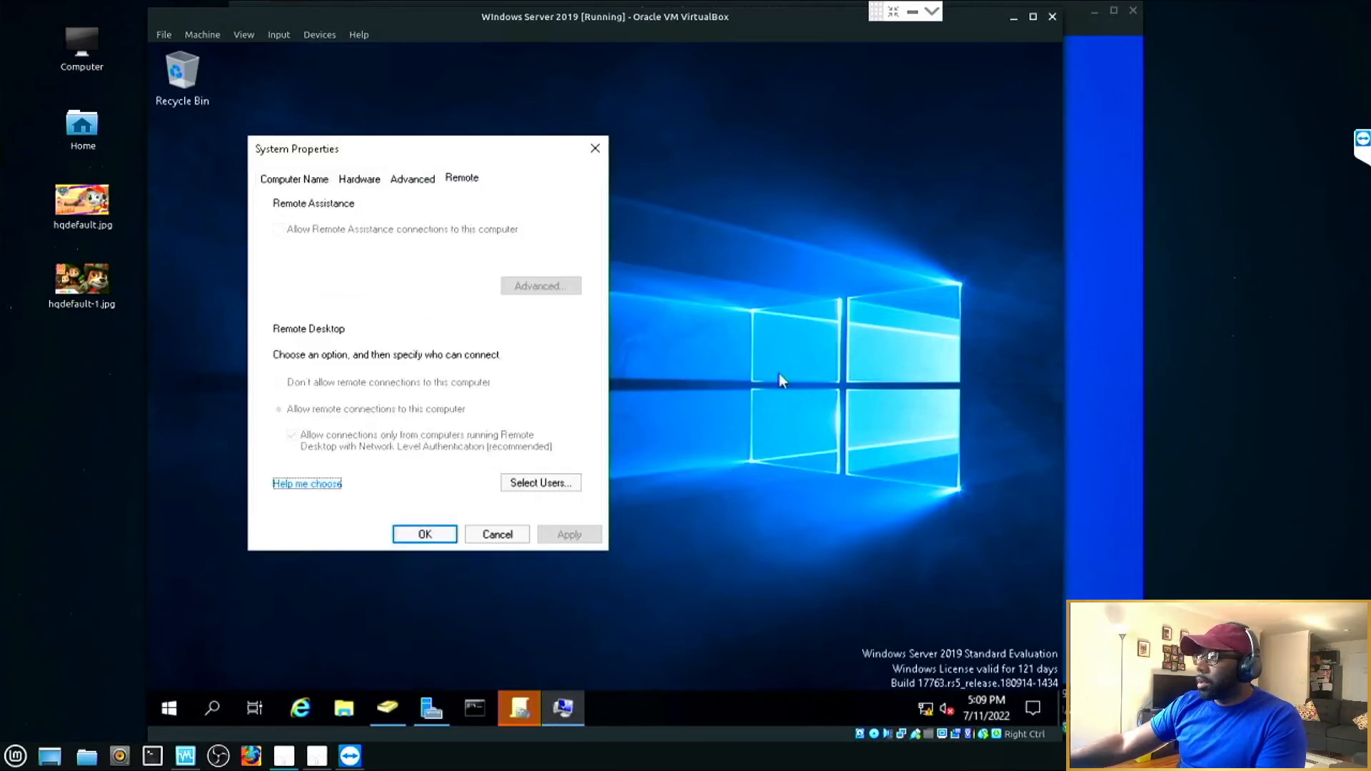
{"action": "left_click", "coordinate": [1115, 374]}
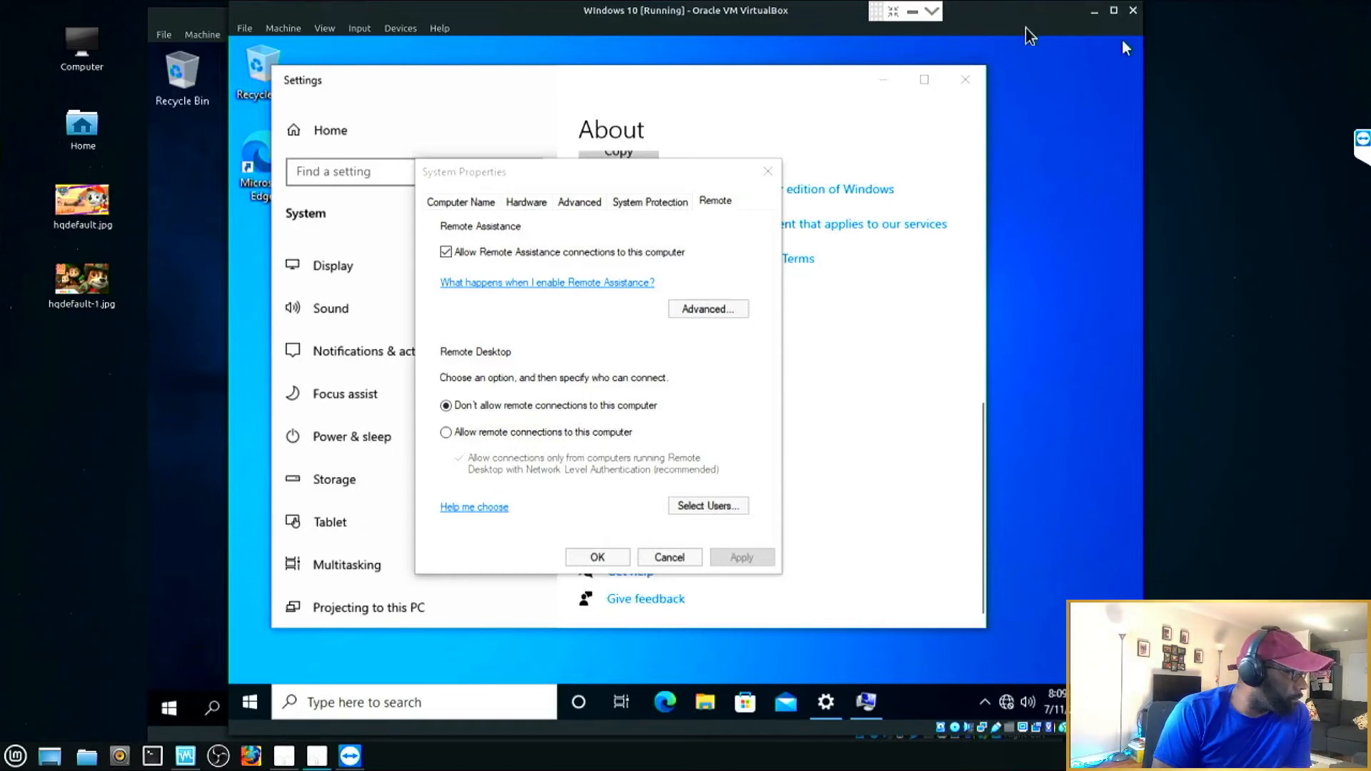
Step: Take the TeamViewer remote session out of full screen and minimise both TeamViewer windows
{"action": "left_click", "coordinate": [932, 14]}
{"action": "left_click", "coordinate": [894, 49]}
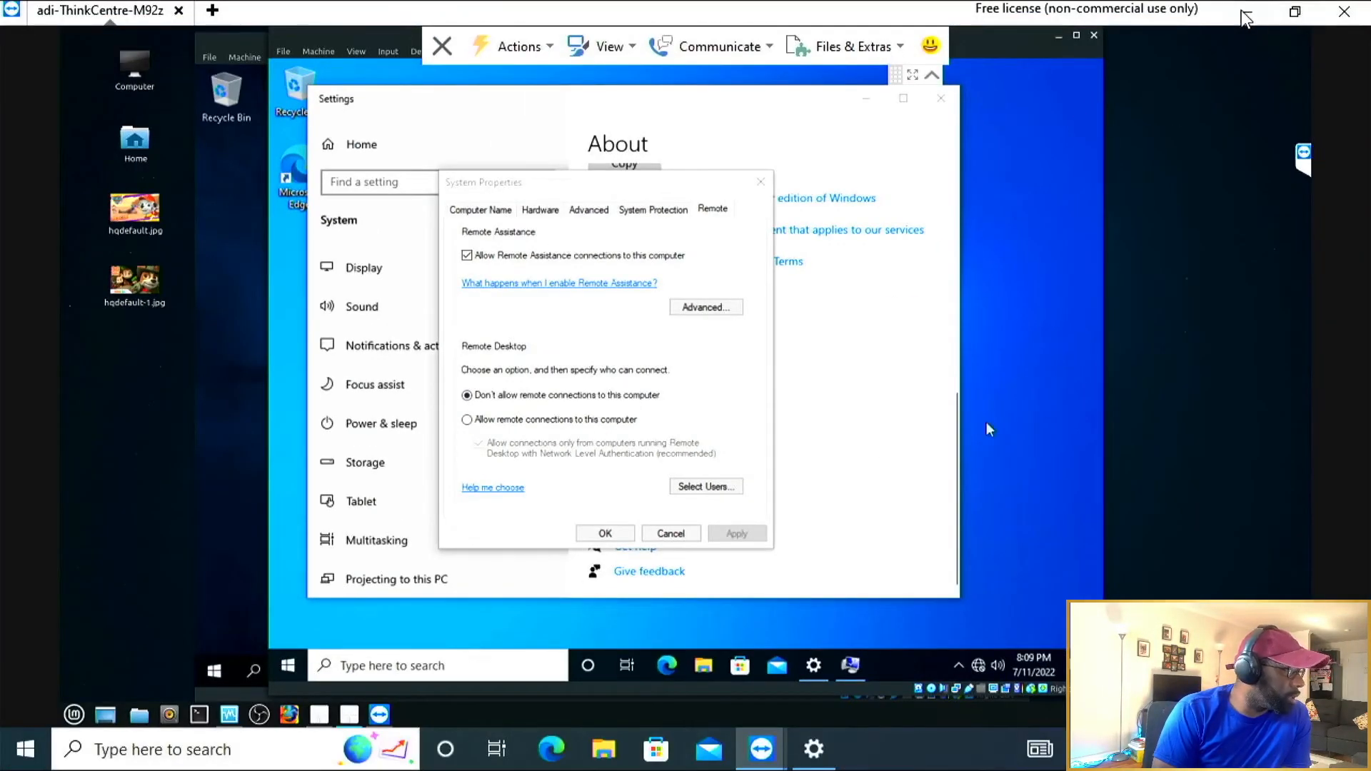
{"action": "left_click", "coordinate": [1247, 12]}
{"action": "left_click", "coordinate": [1099, 88]}
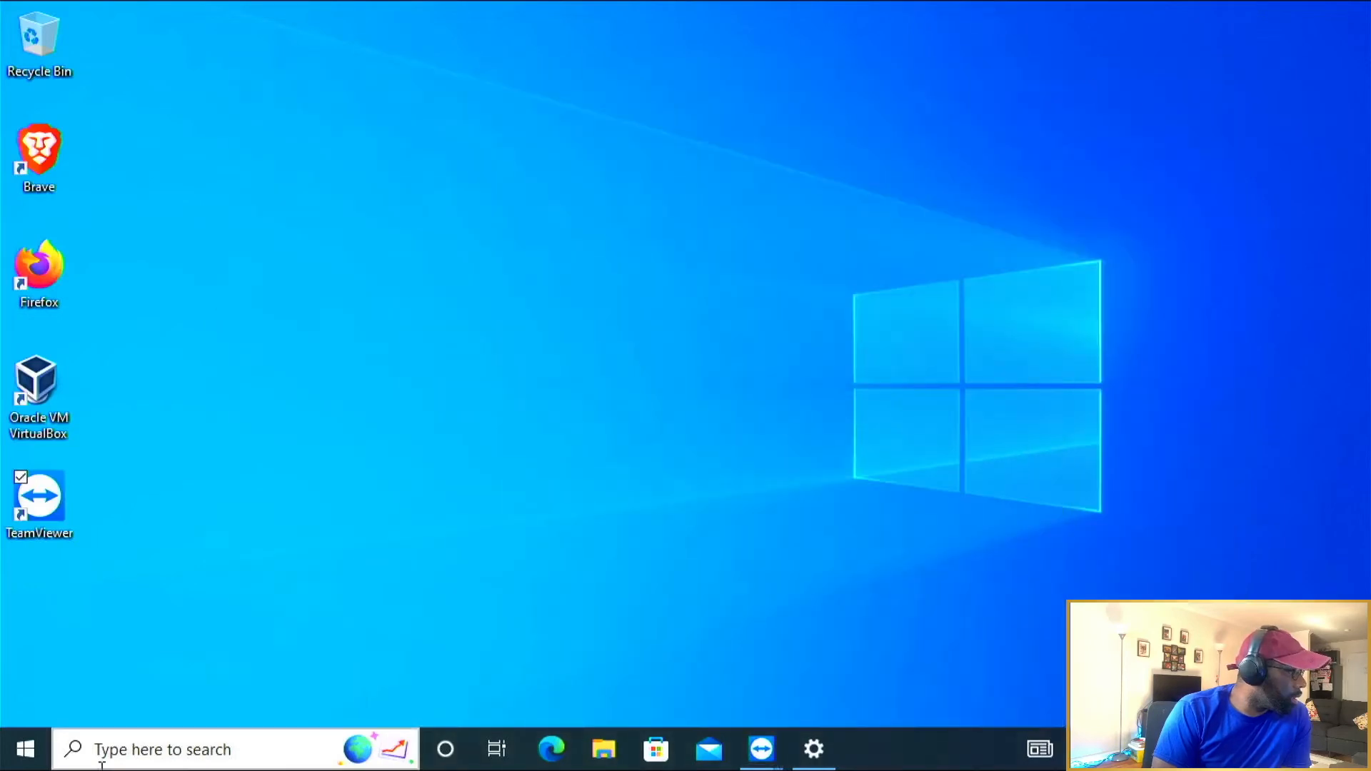
Step: Dismiss the search panel and minimise the Settings window to reveal the local desktop
{"action": "left_click", "coordinate": [245, 758]}
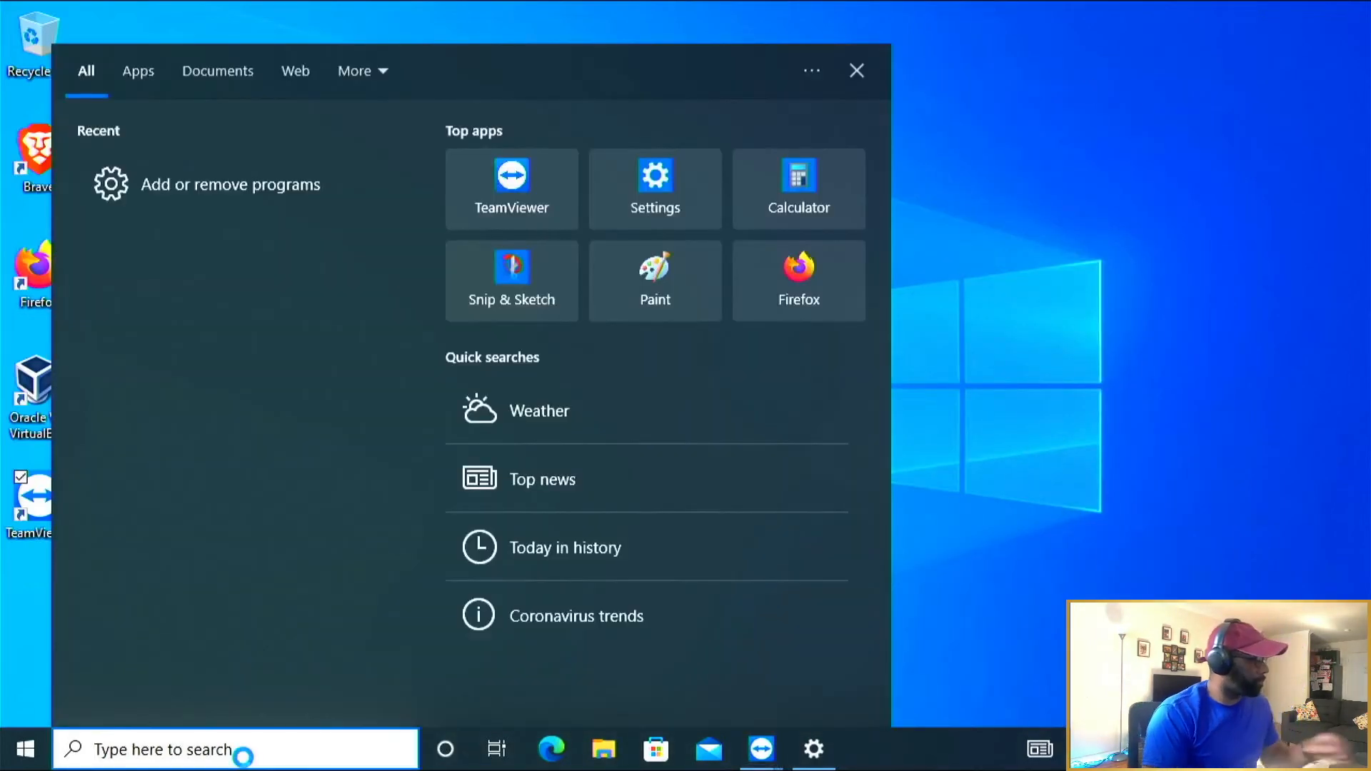
{"action": "left_click", "coordinate": [913, 553]}
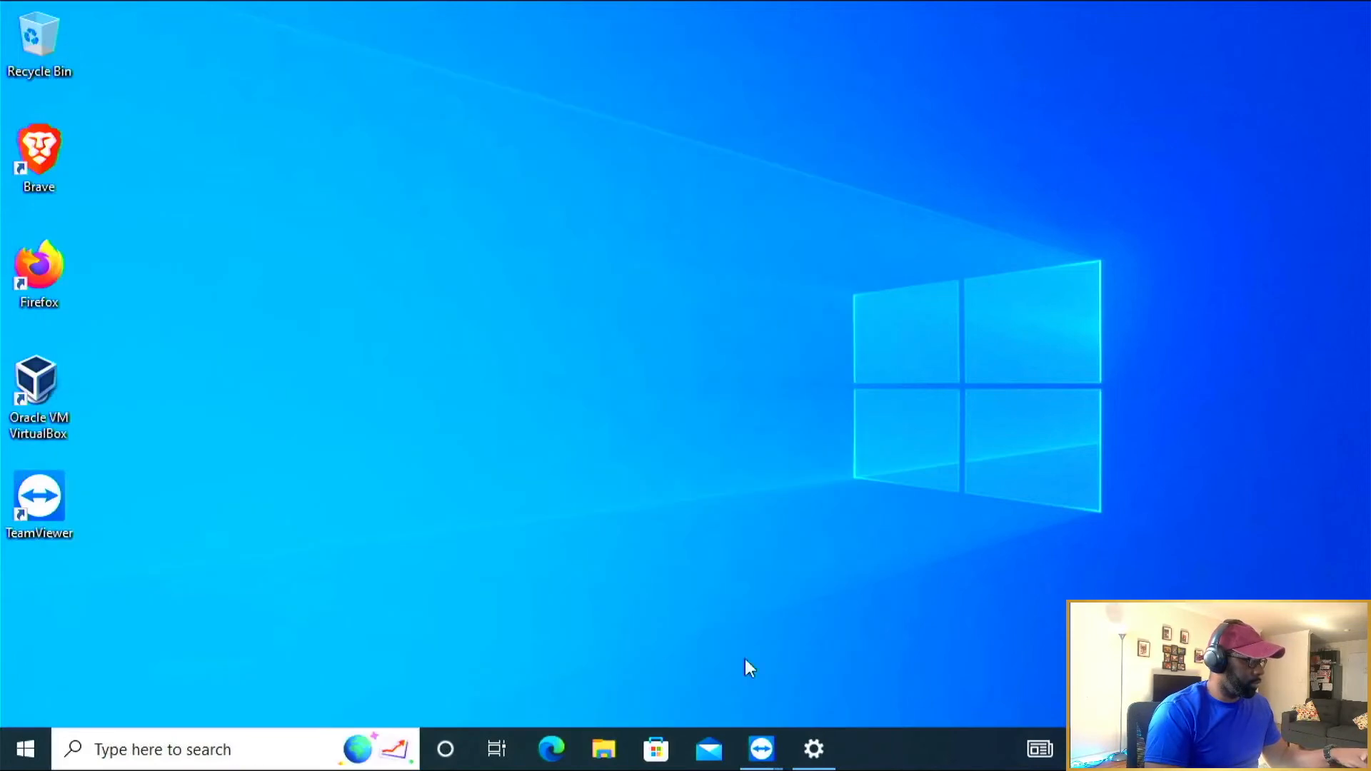
{"action": "mouse_move", "coordinate": [809, 756]}
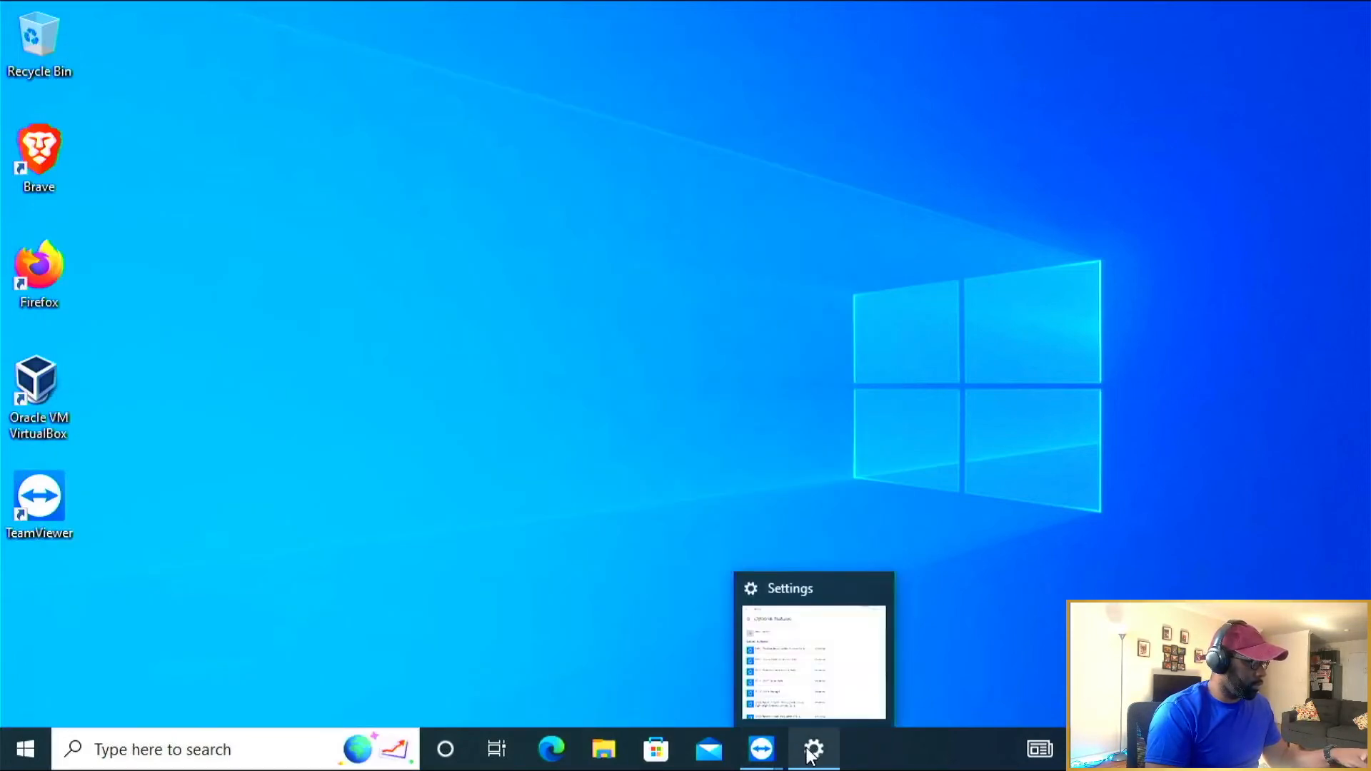
{"action": "left_click", "coordinate": [828, 749]}
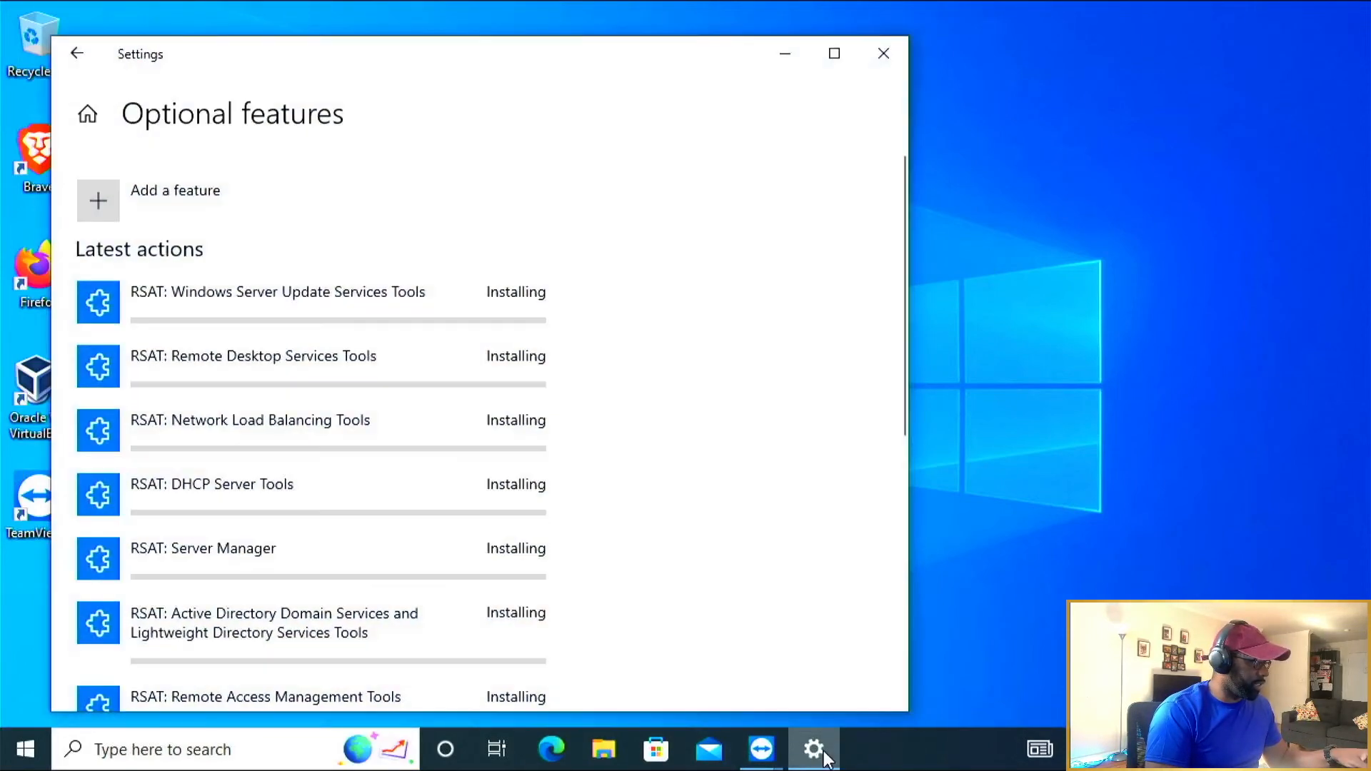
{"action": "left_click", "coordinate": [785, 55]}
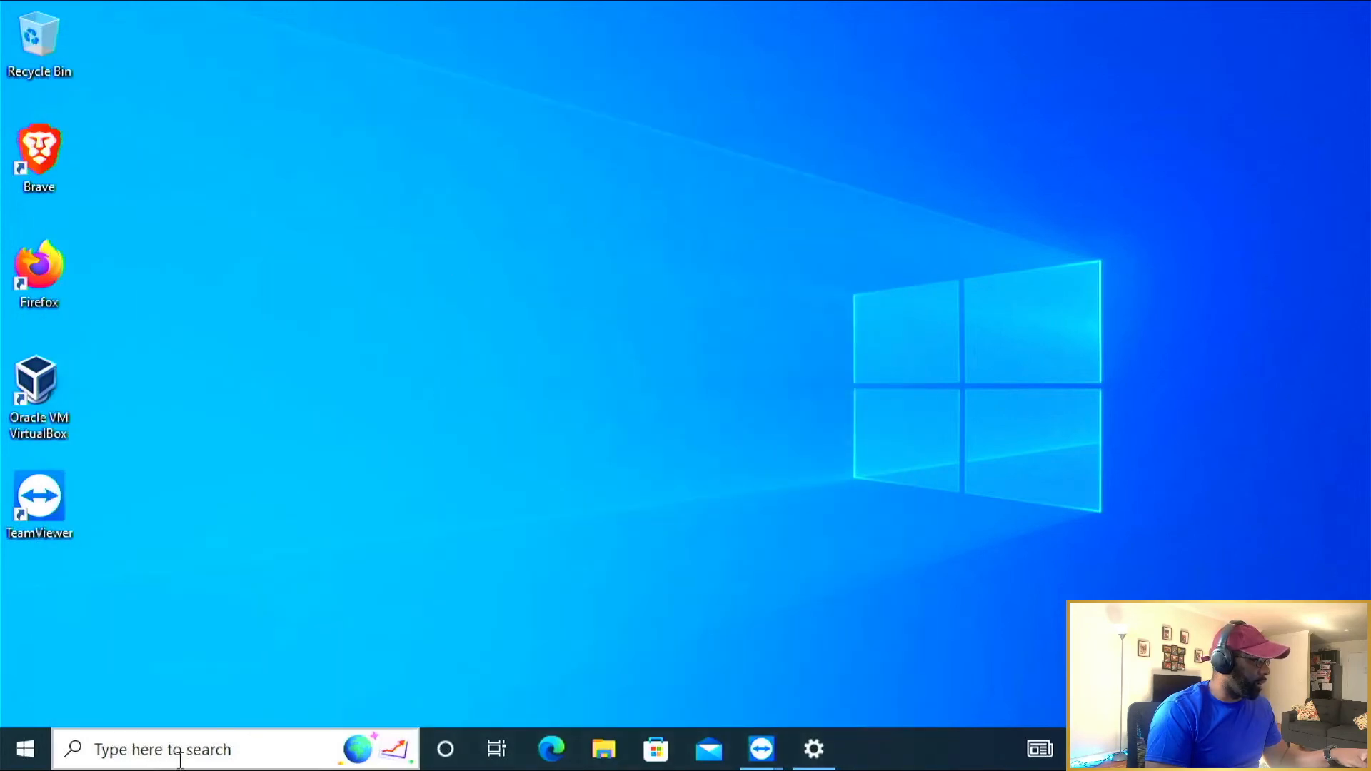
{"action": "left_click", "coordinate": [182, 753]}
Step: Find System Properties with 'SYSTEM PROP', verify remote connections with Network Level Authentication, and close with OK
{"action": "type", "text": "SYSTEM PROP"}
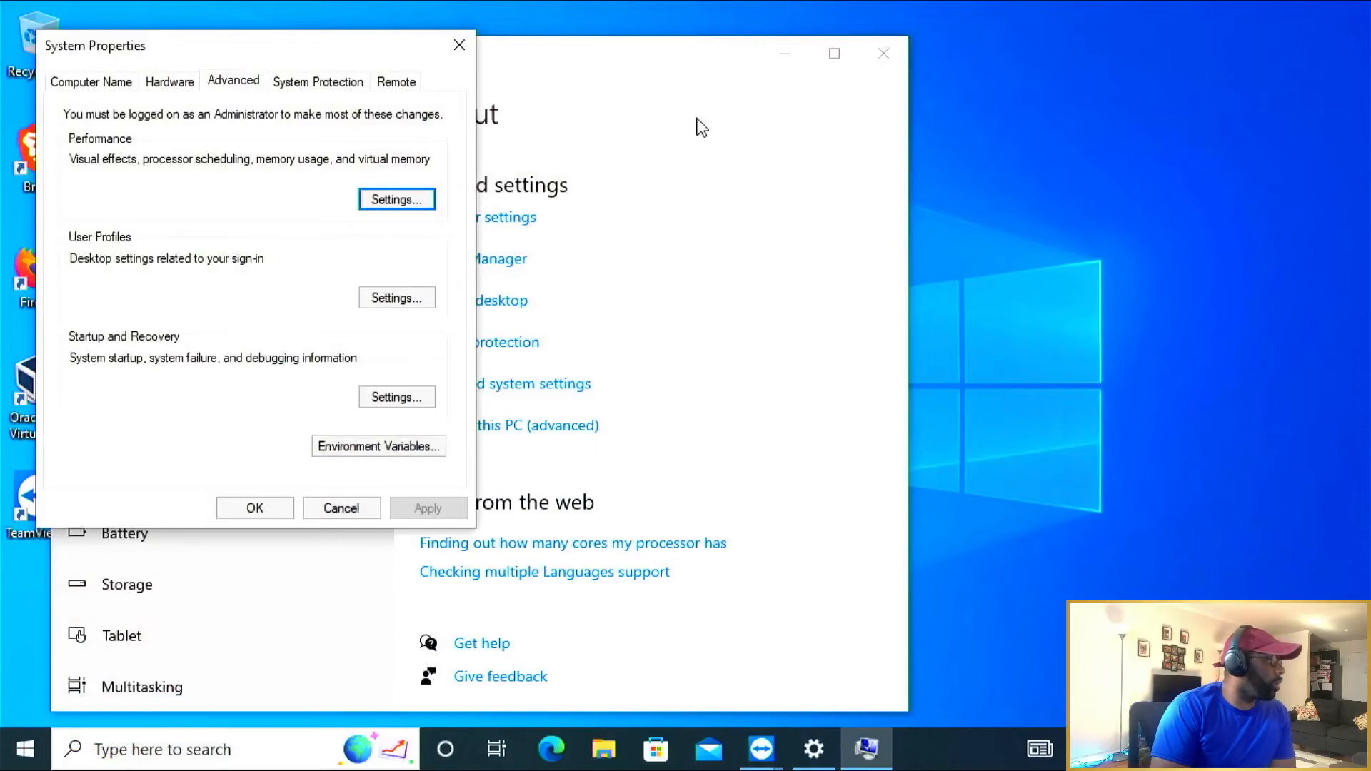
{"action": "left_click", "coordinate": [395, 81]}
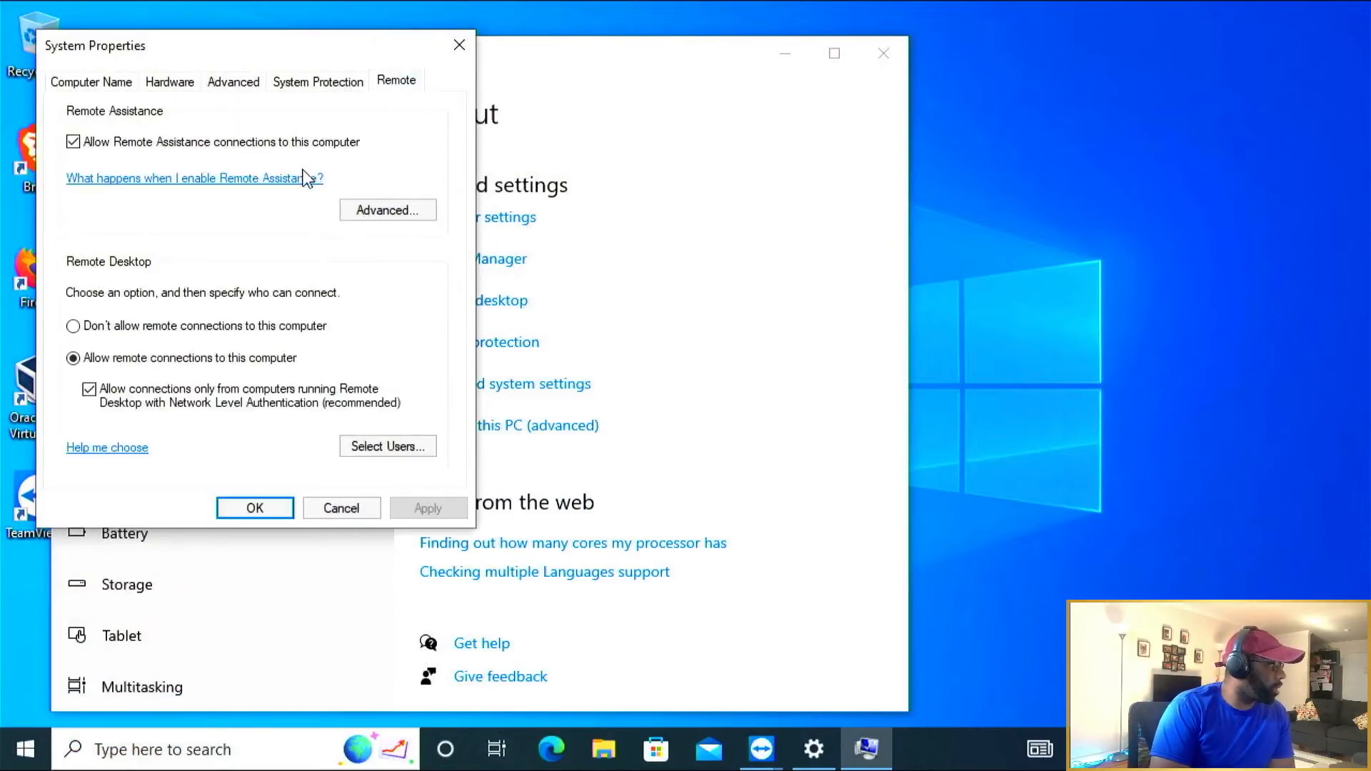
{"action": "left_click", "coordinate": [284, 509]}
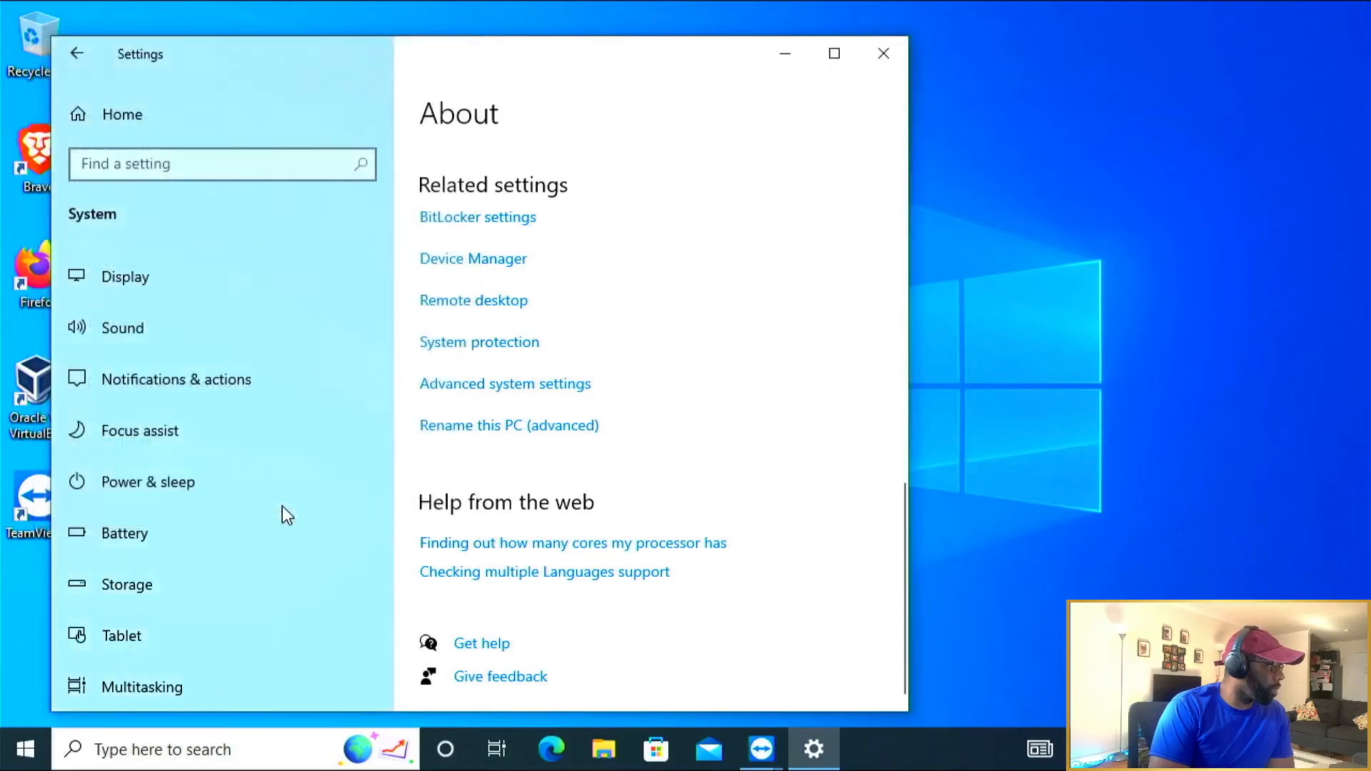
Step: Close the Windows Settings window showing the About page
{"action": "left_click", "coordinate": [885, 57]}
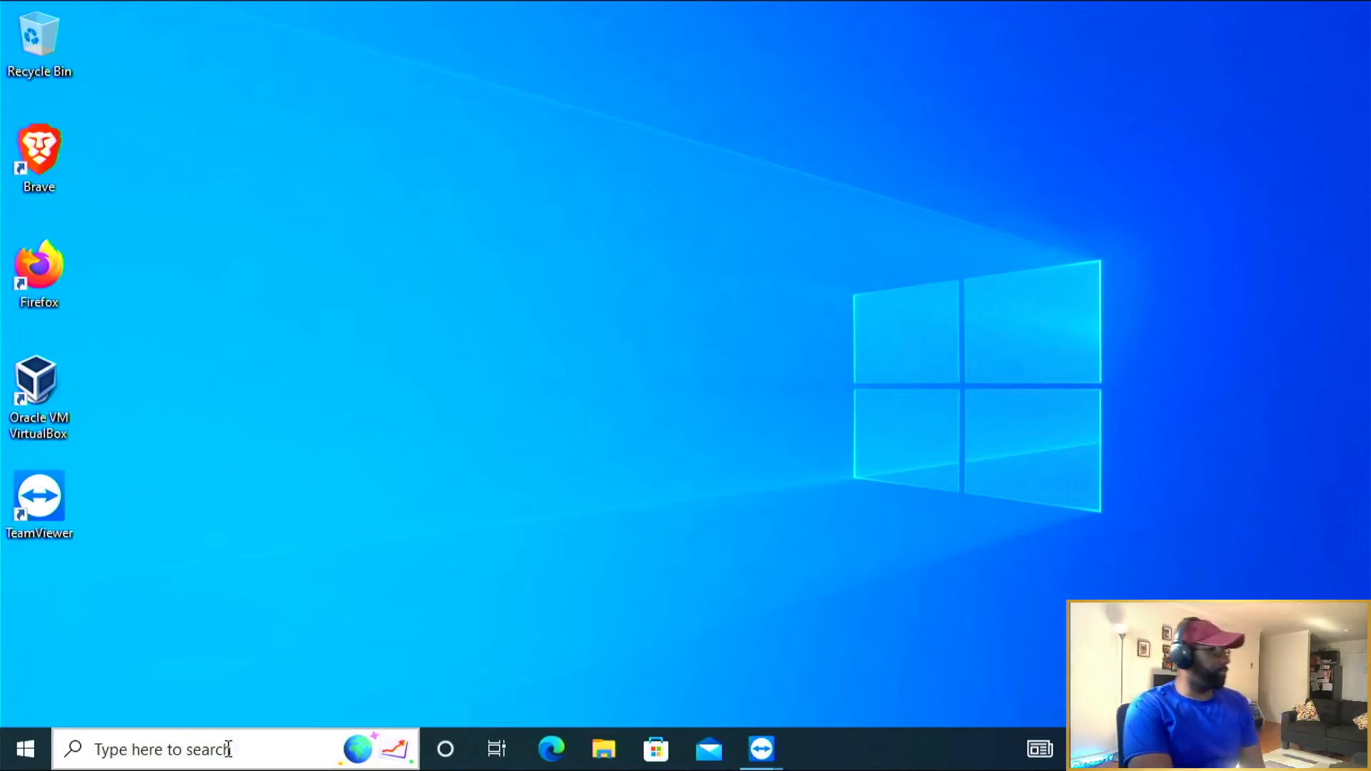
Step: Launch Remote Desktop Connection and connect to computer server2019.ipvdre.local
{"action": "left_click", "coordinate": [179, 753]}
{"action": "type", "text": "REMOT"}
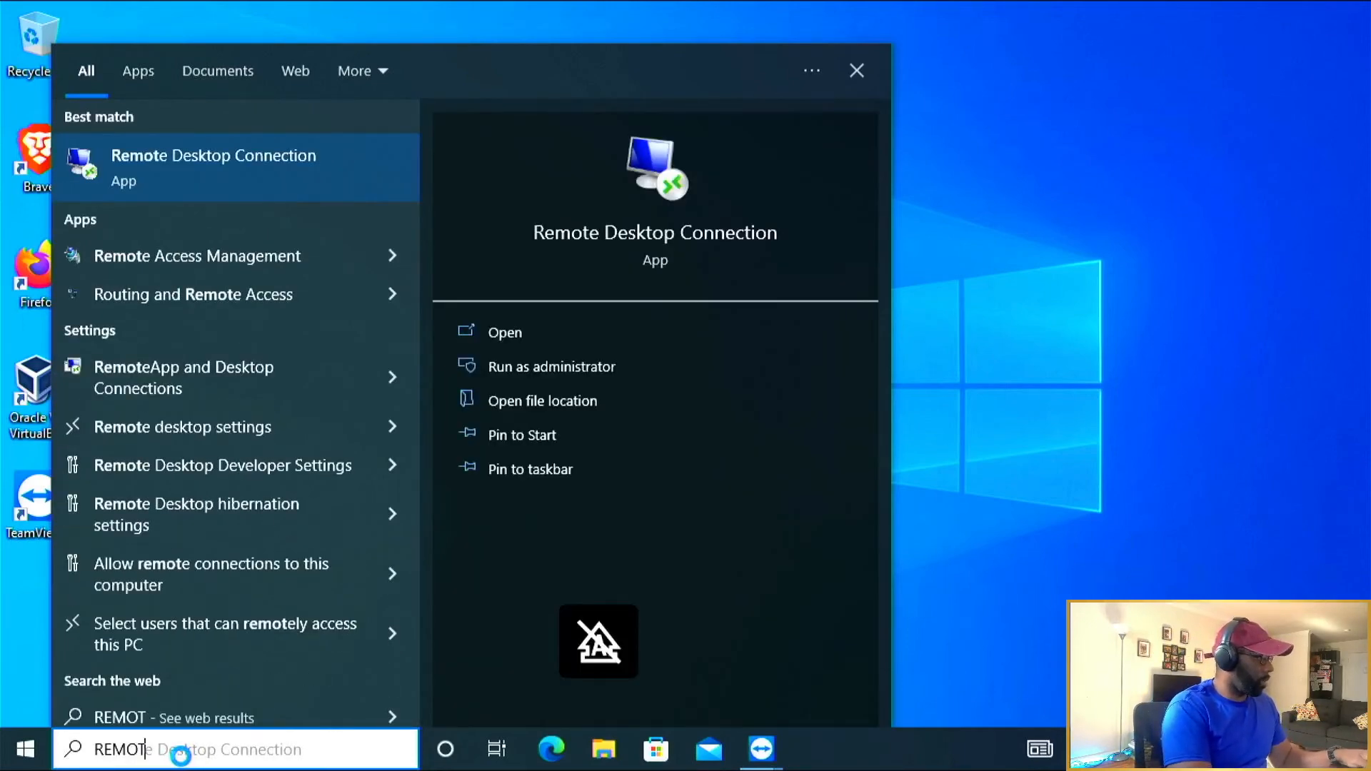
{"action": "left_click", "coordinate": [255, 177]}
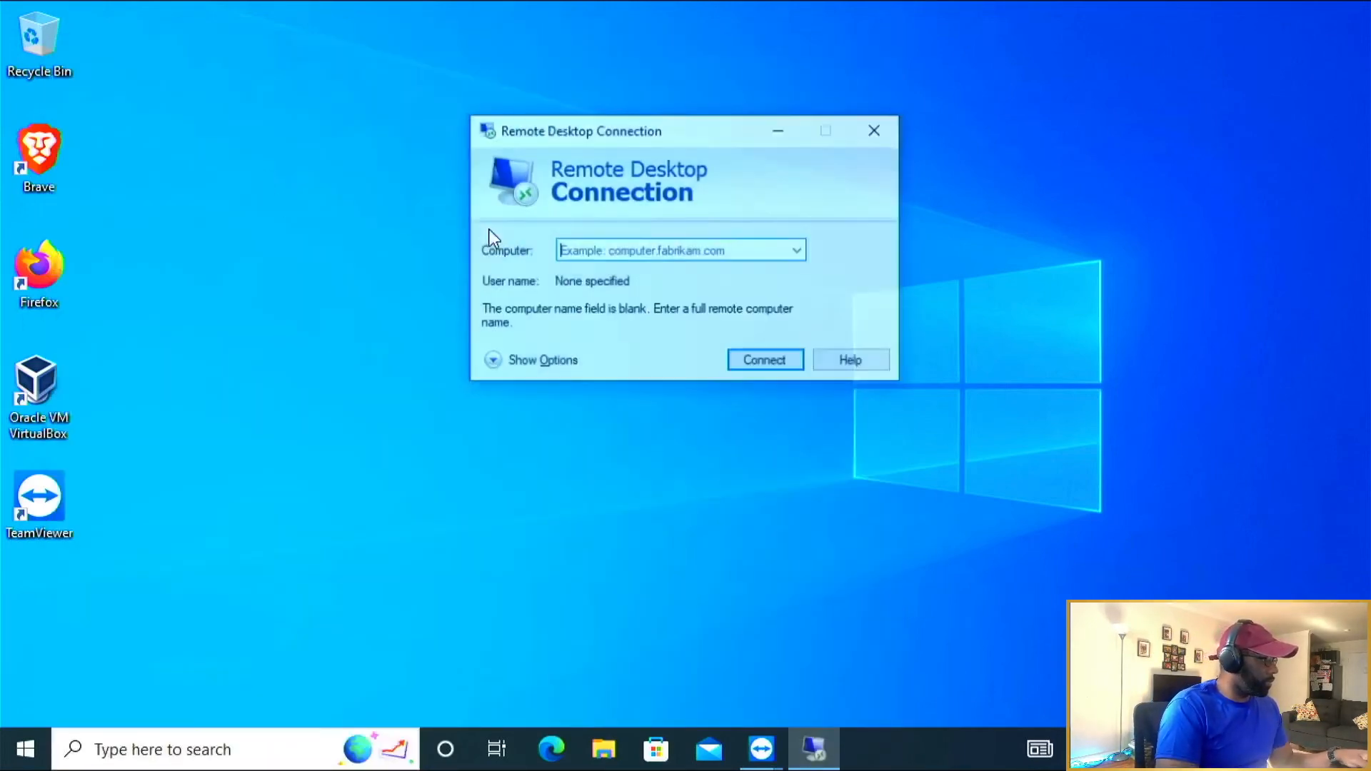
{"action": "type", "text": "se"}
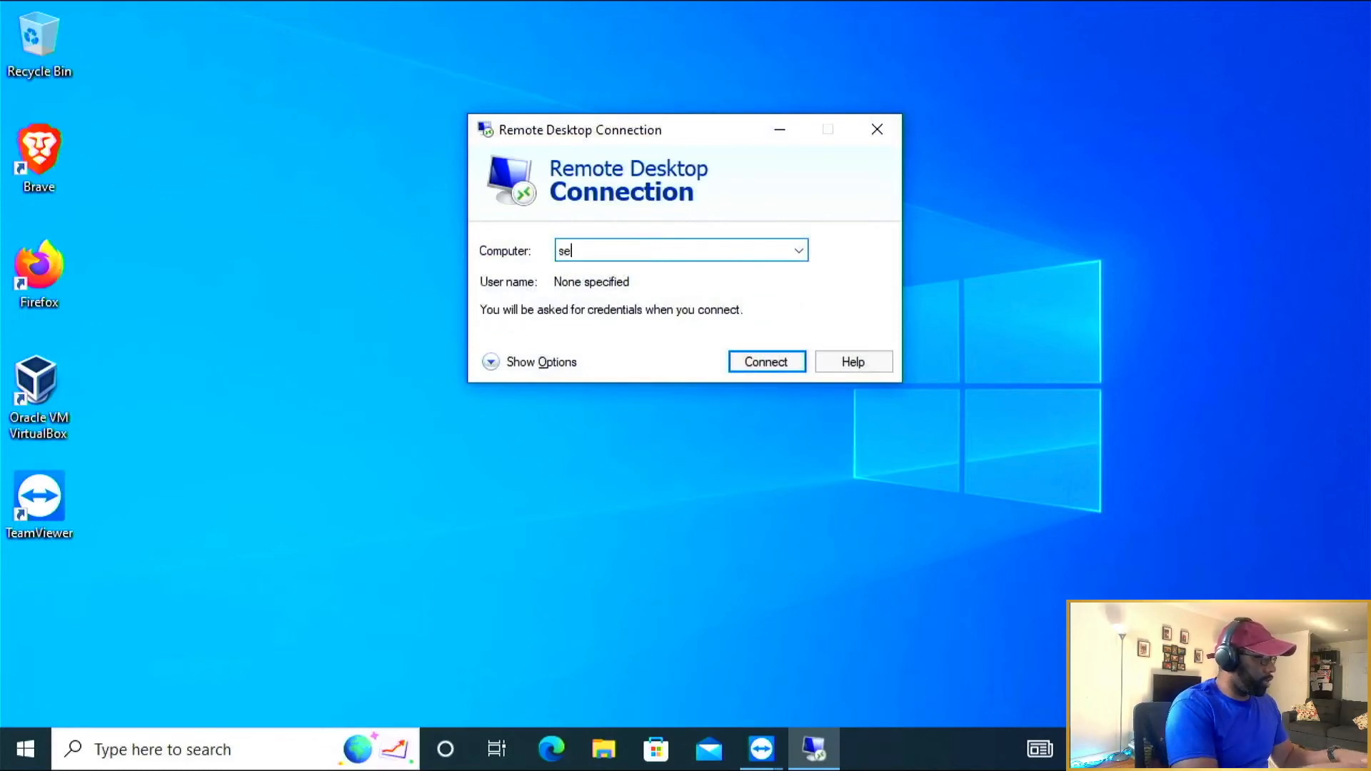
{"action": "type", "text": "rver2"}
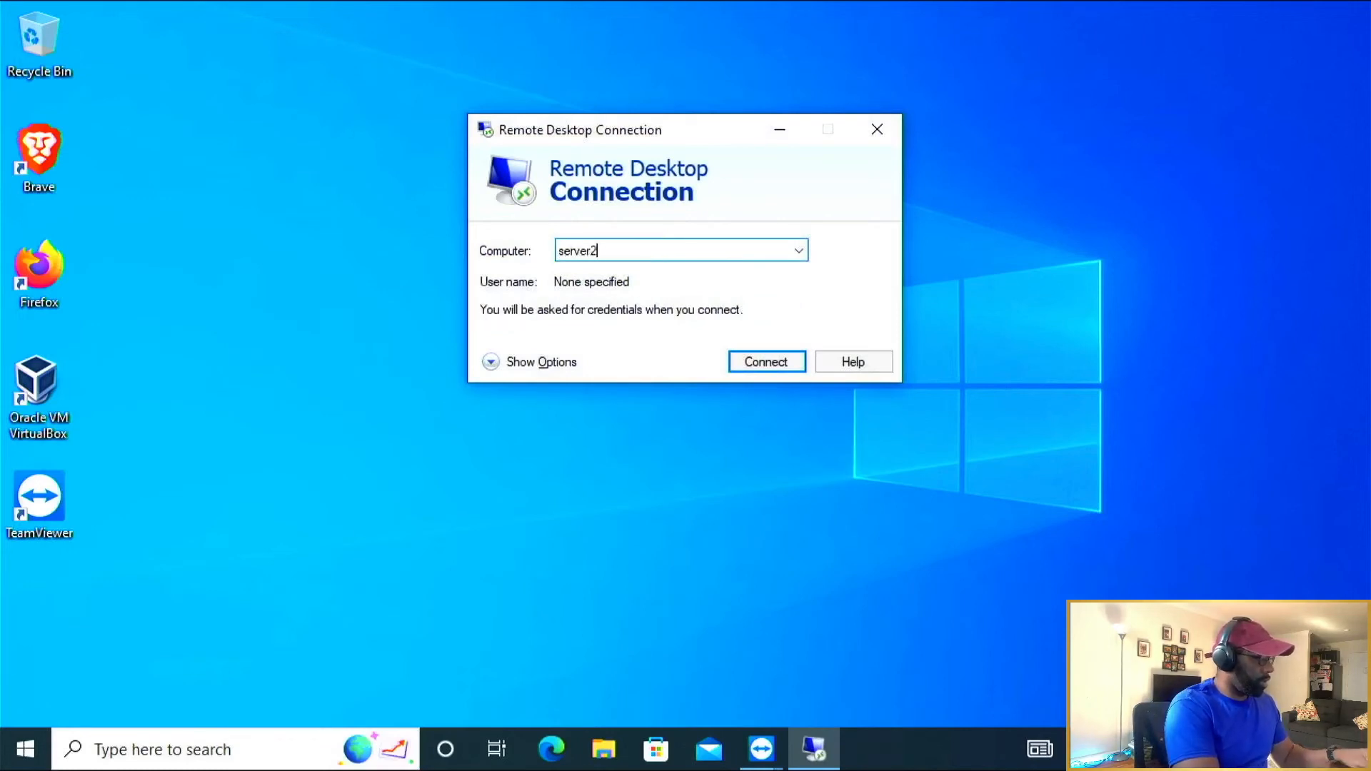
{"action": "type", "text": "019.ipvd"}
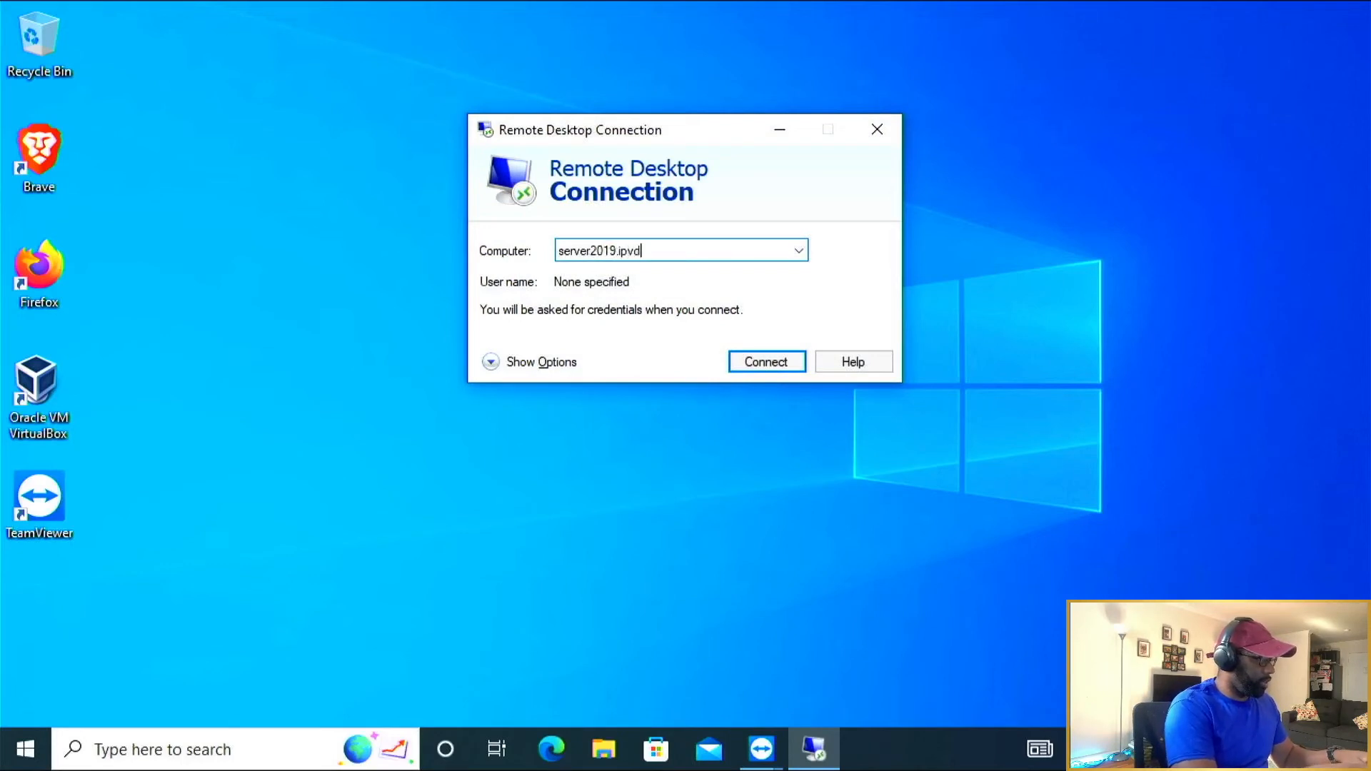
{"action": "type", "text": "re.local"}
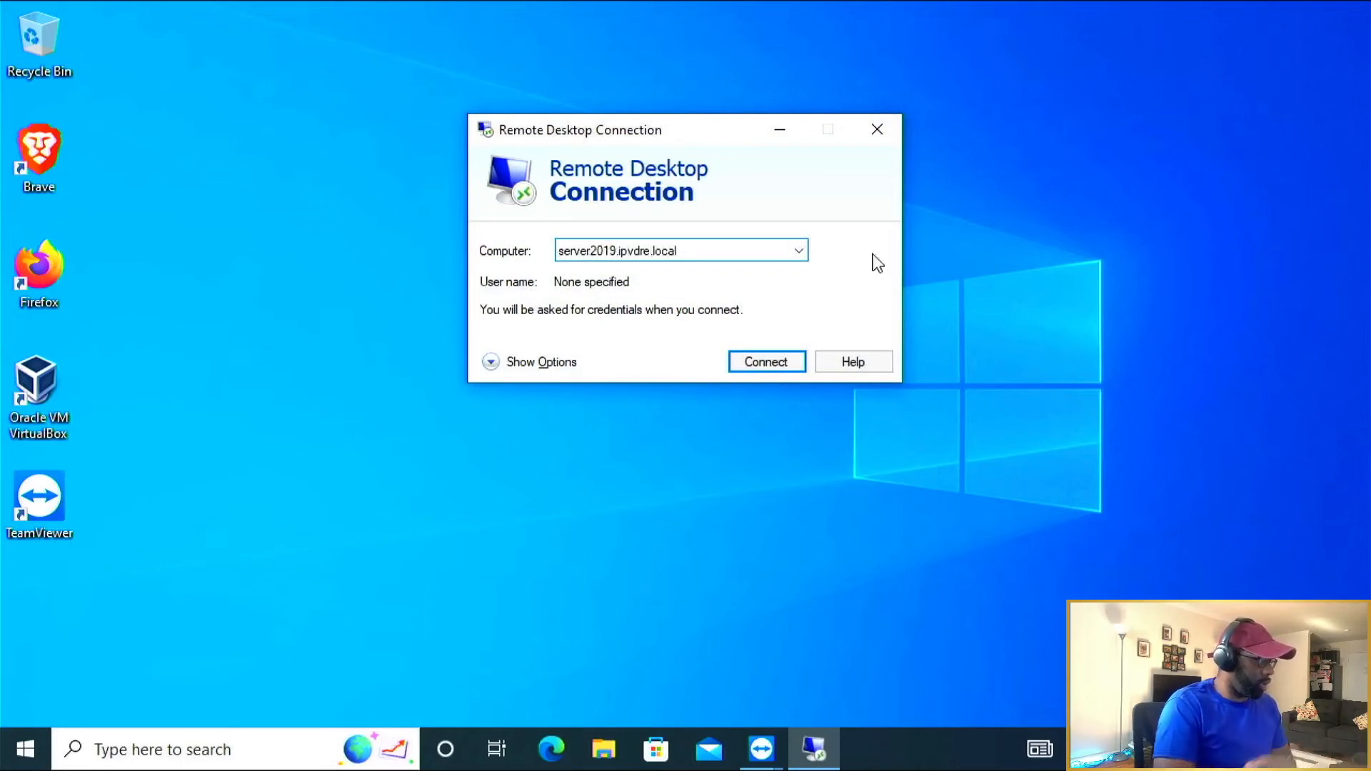
{"action": "left_click", "coordinate": [769, 362]}
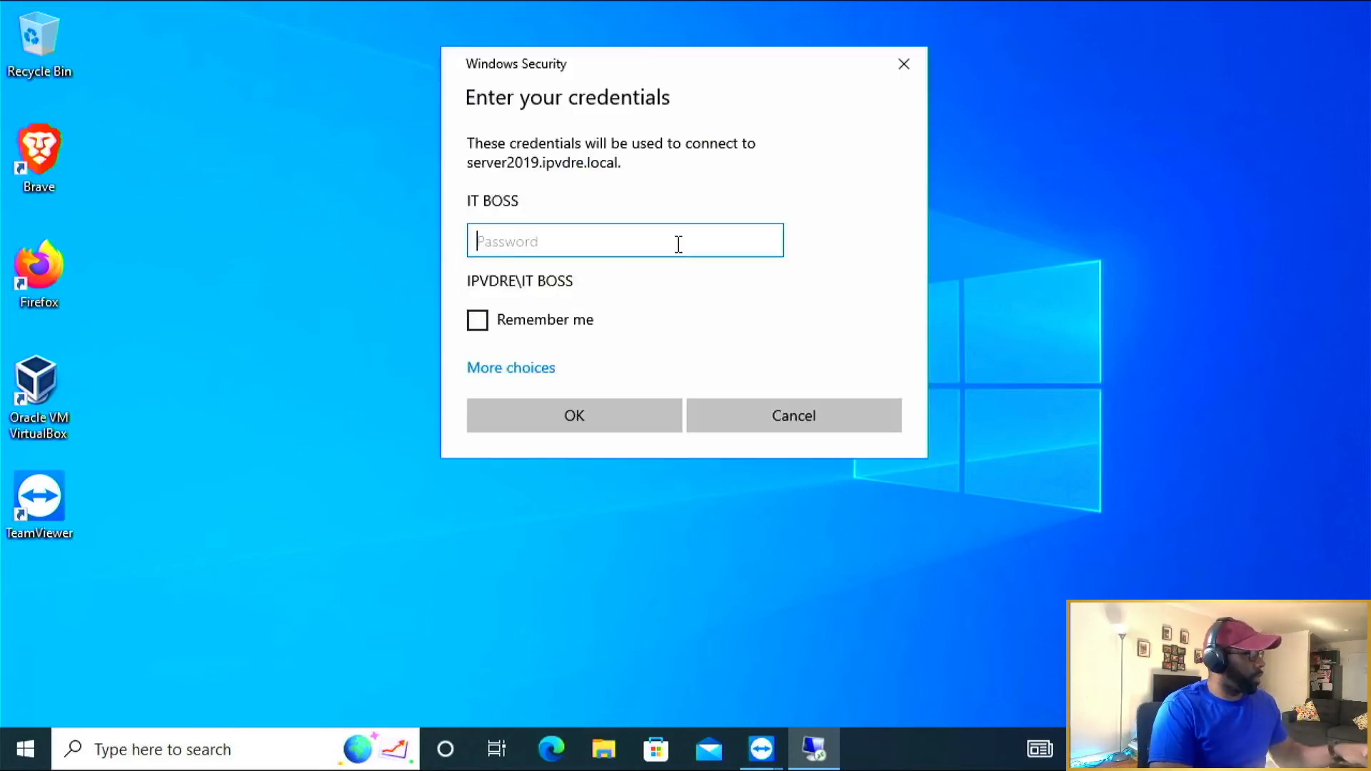
Step: Enter the account password, tick Remember me, and submit the credentials
{"action": "key", "text": "Caps_Lock"}
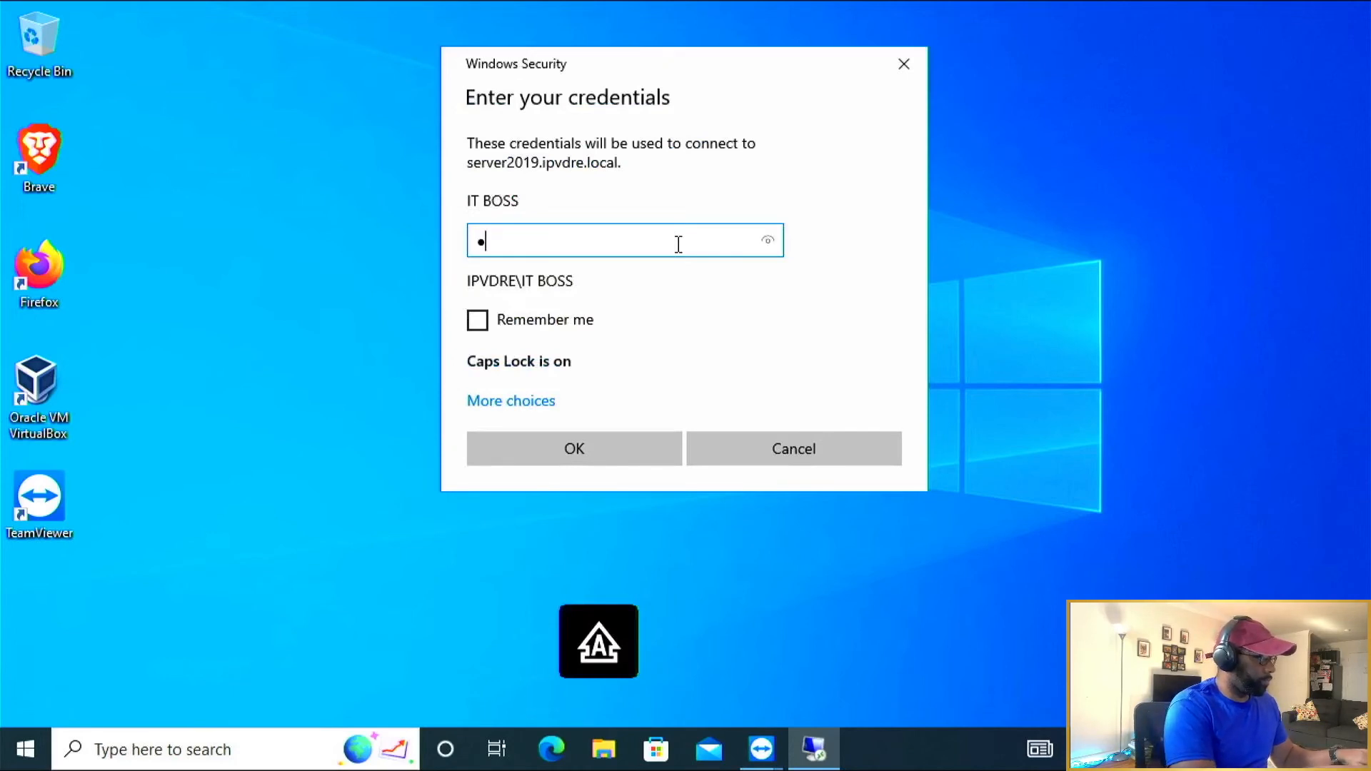
{"action": "key", "text": "Caps_Lock"}
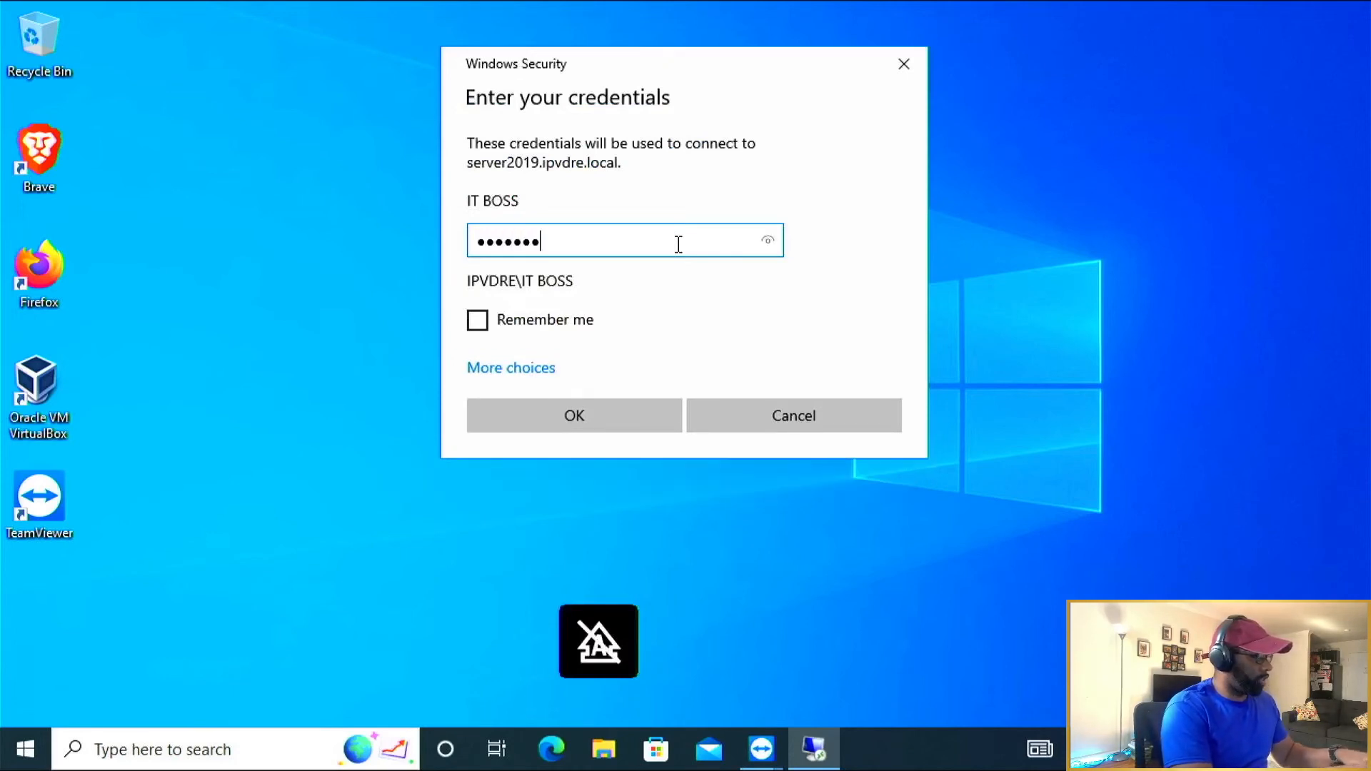
{"action": "left_click", "coordinate": [496, 319]}
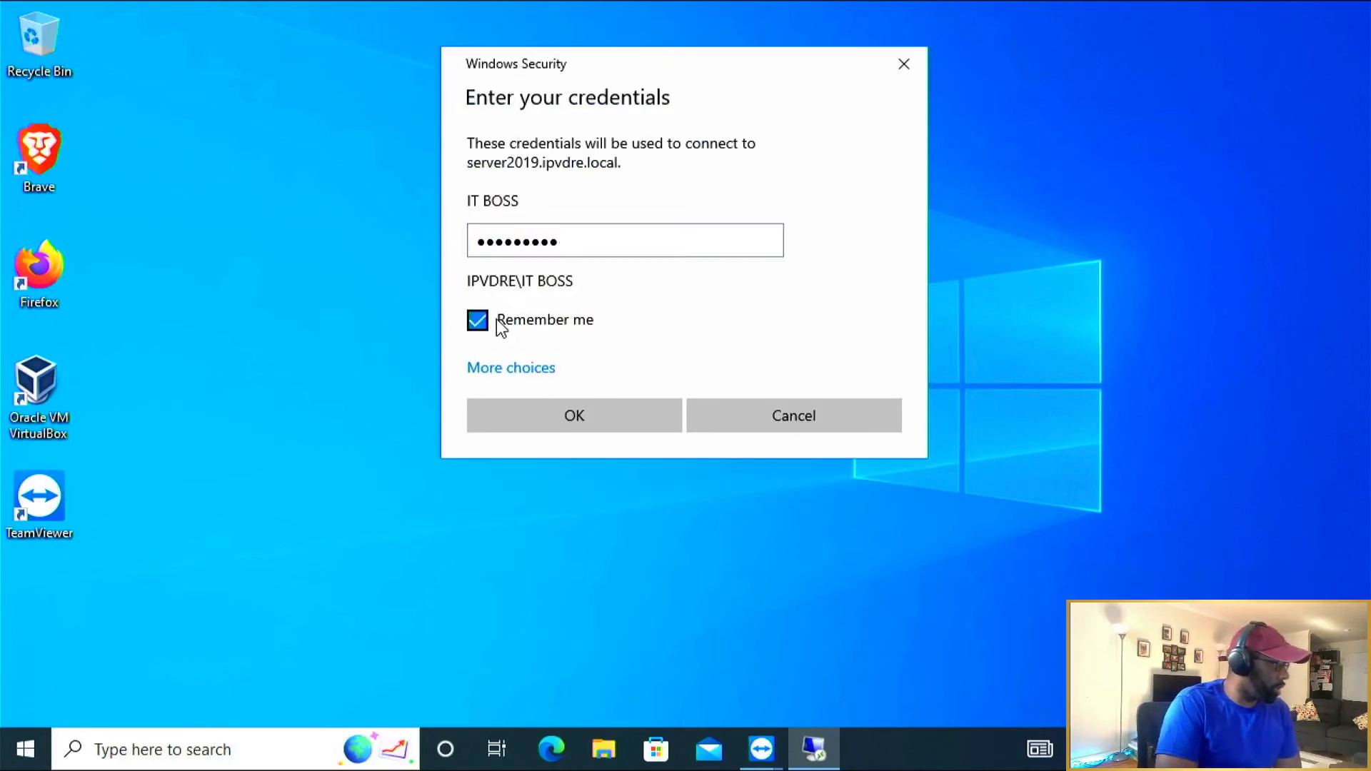
{"action": "left_click", "coordinate": [623, 417]}
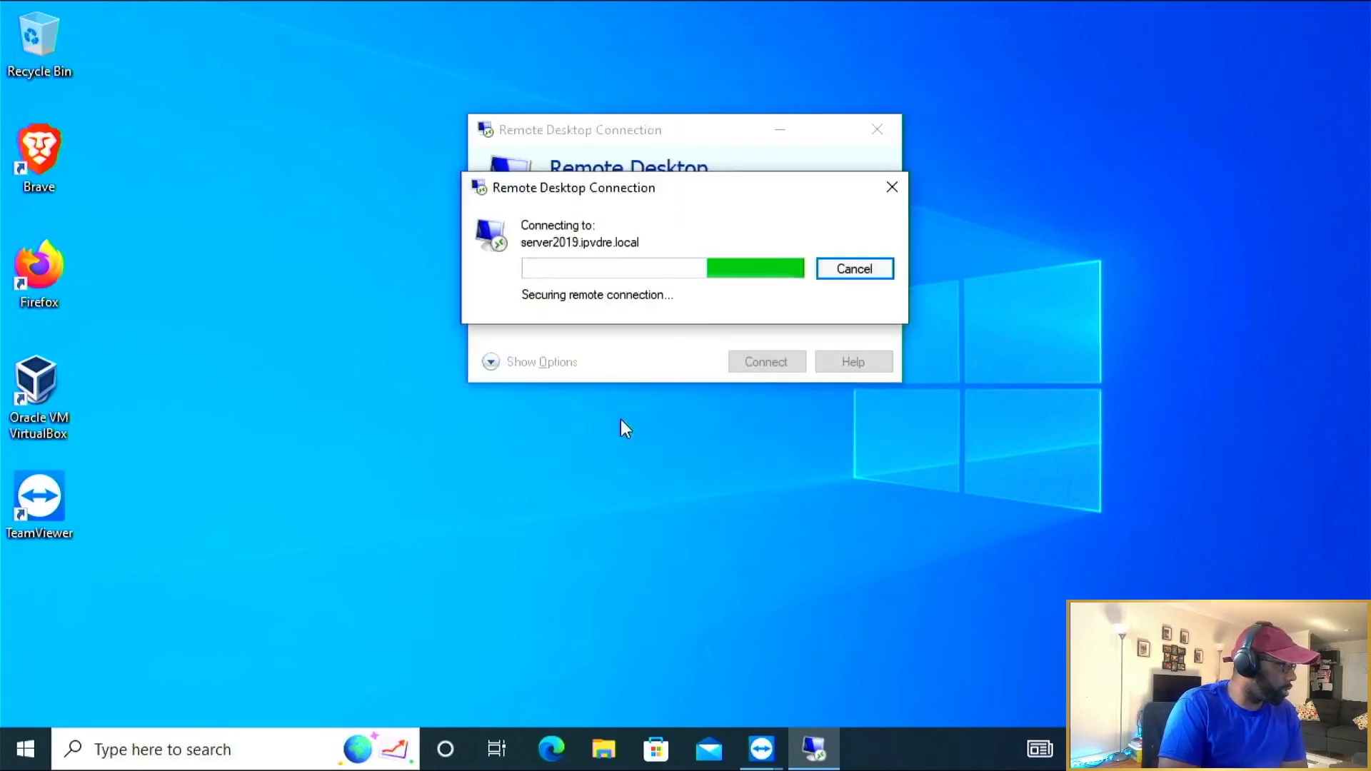
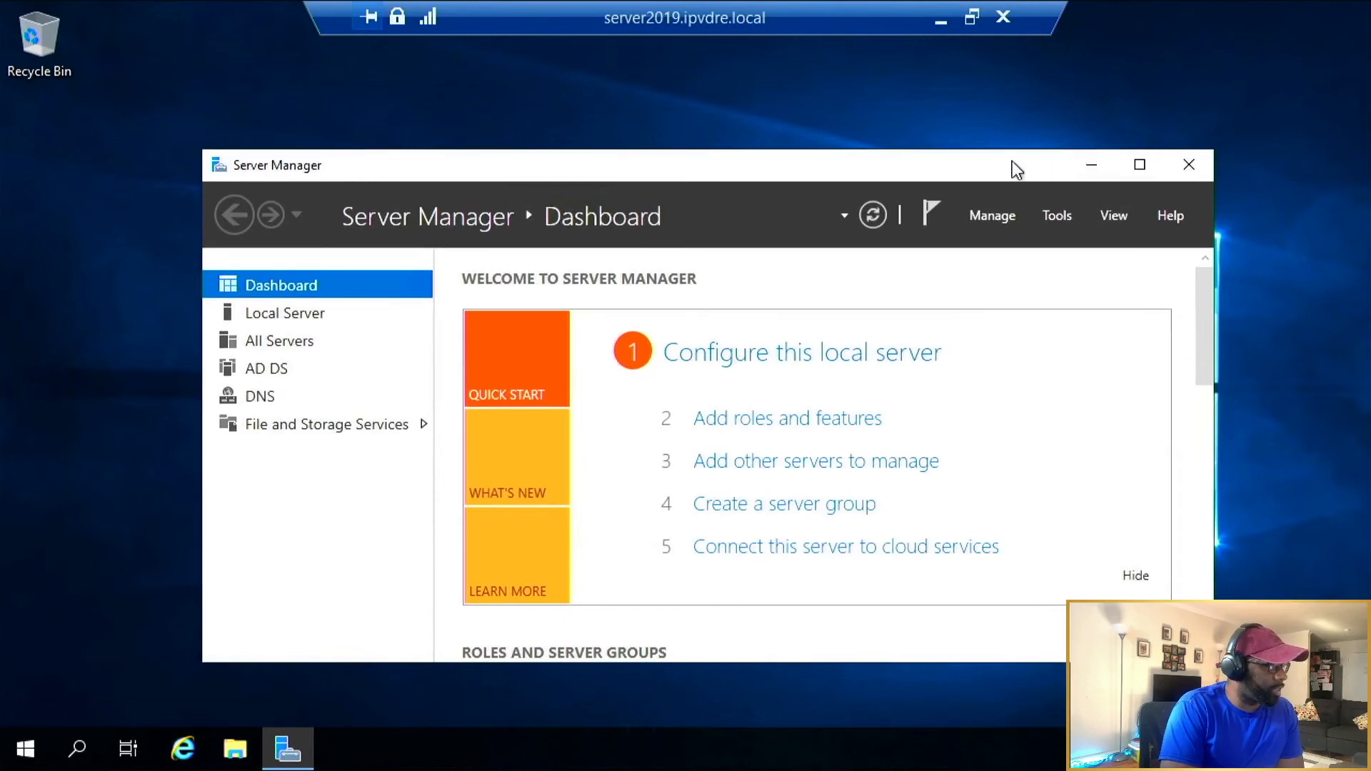
Step: Close Server Manager on server2019 and begin disconnecting the Remote Desktop session
{"action": "left_click_drag", "start_coordinate": [1012, 168], "coordinate": [1037, 122]}
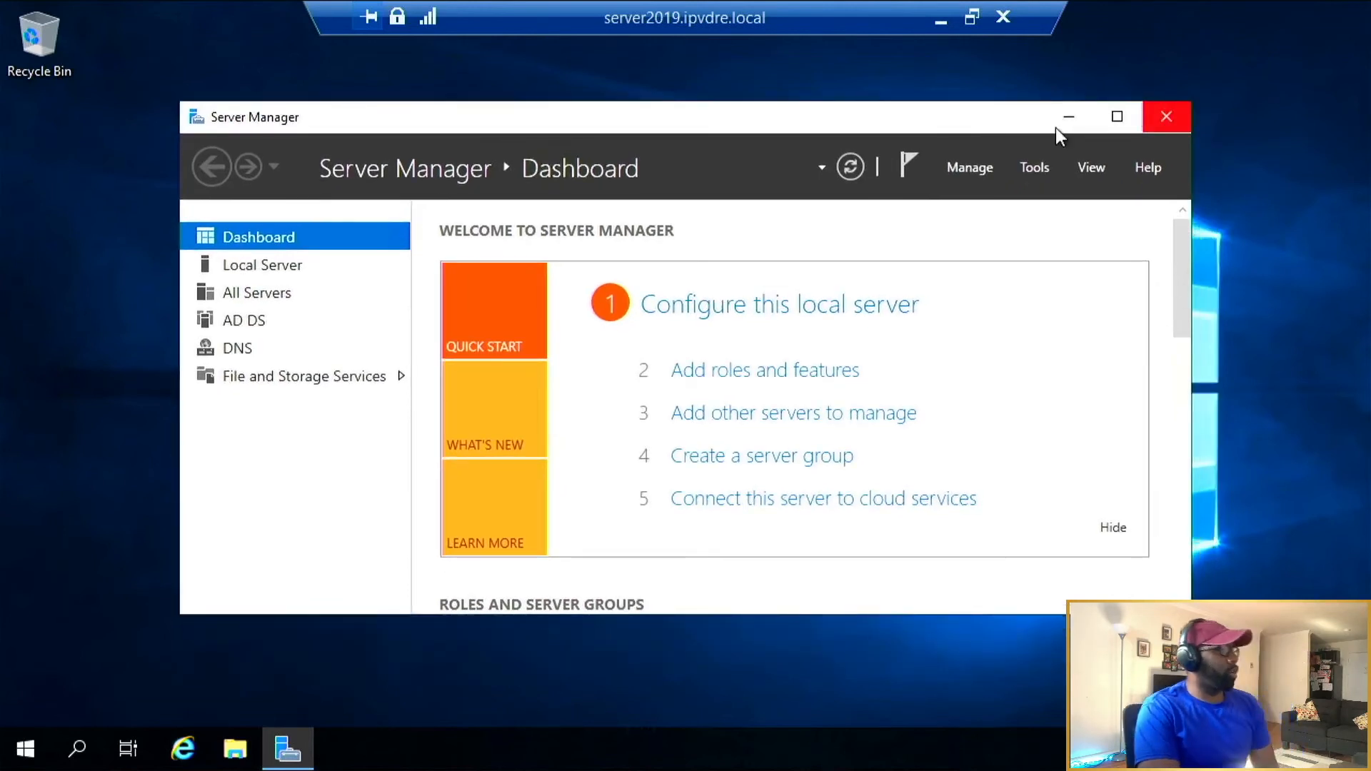
{"action": "left_click", "coordinate": [1187, 114]}
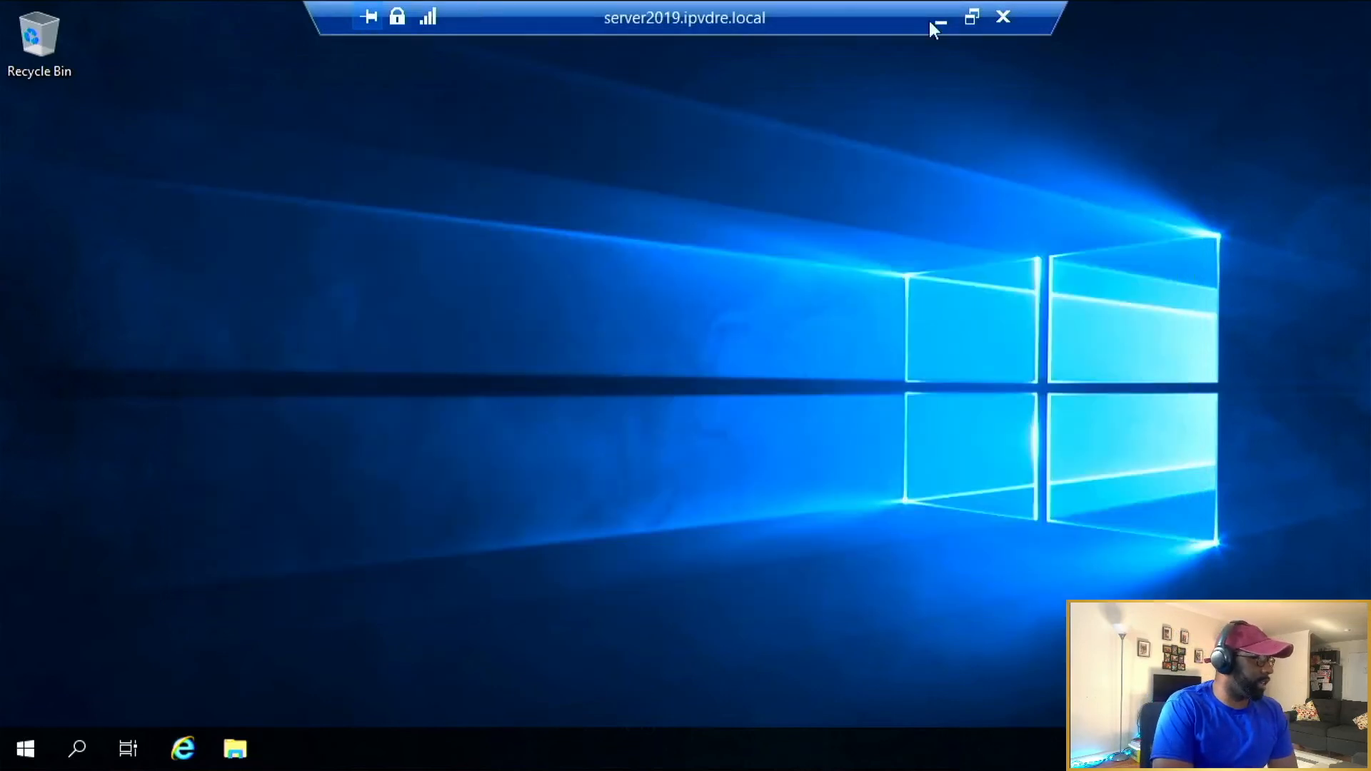
{"action": "left_click", "coordinate": [1003, 17]}
Step: Confirm ending the remote session and bring up System Properties from Windows search
{"action": "left_click", "coordinate": [771, 421]}
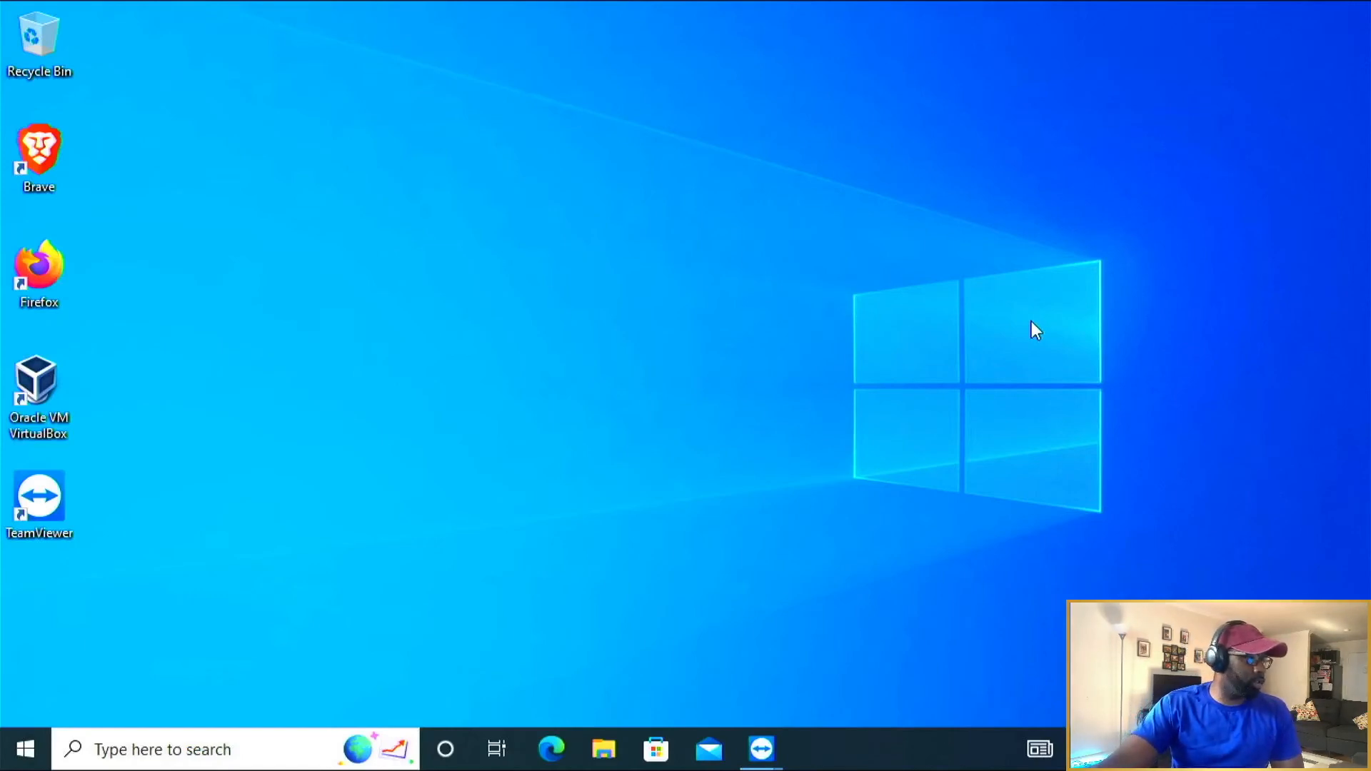
{"action": "left_click", "coordinate": [217, 749]}
{"action": "left_click", "coordinate": [1042, 460]}
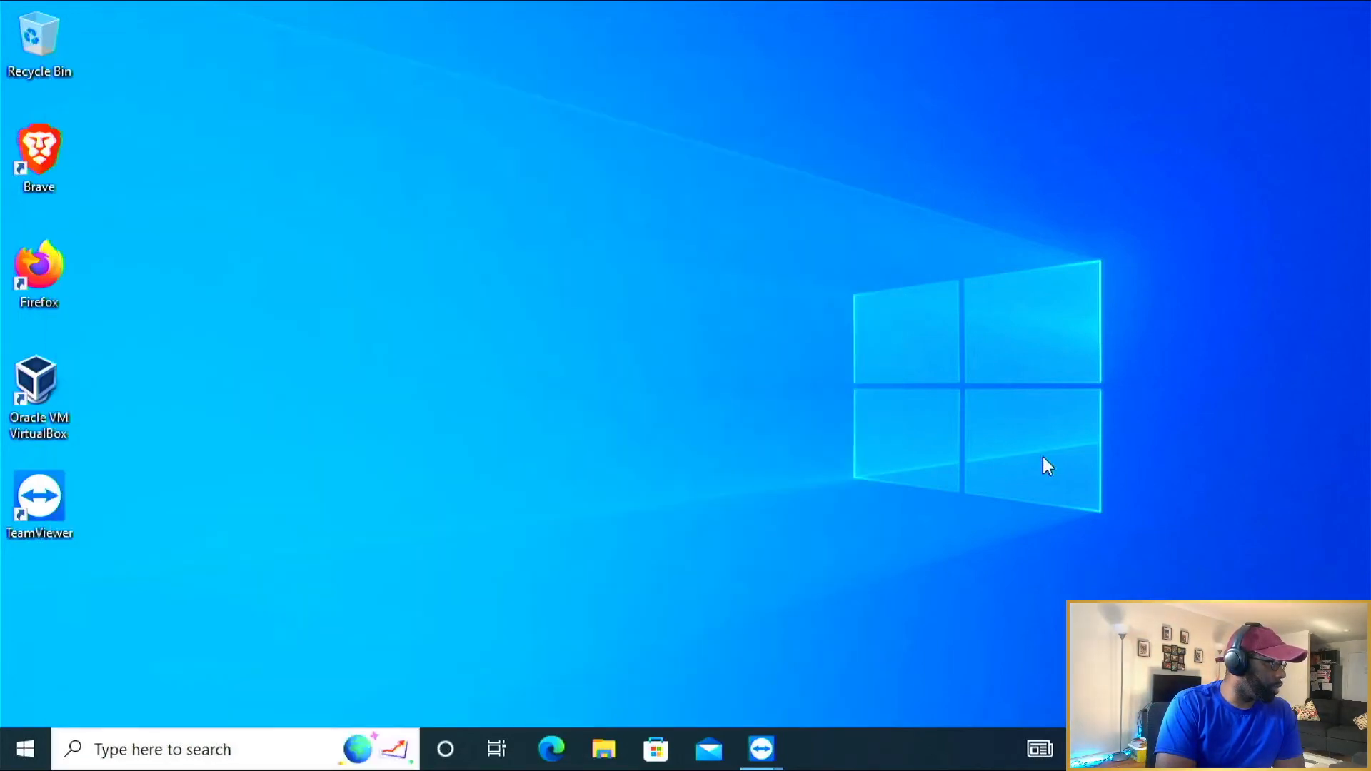
{"action": "left_click", "coordinate": [156, 751]}
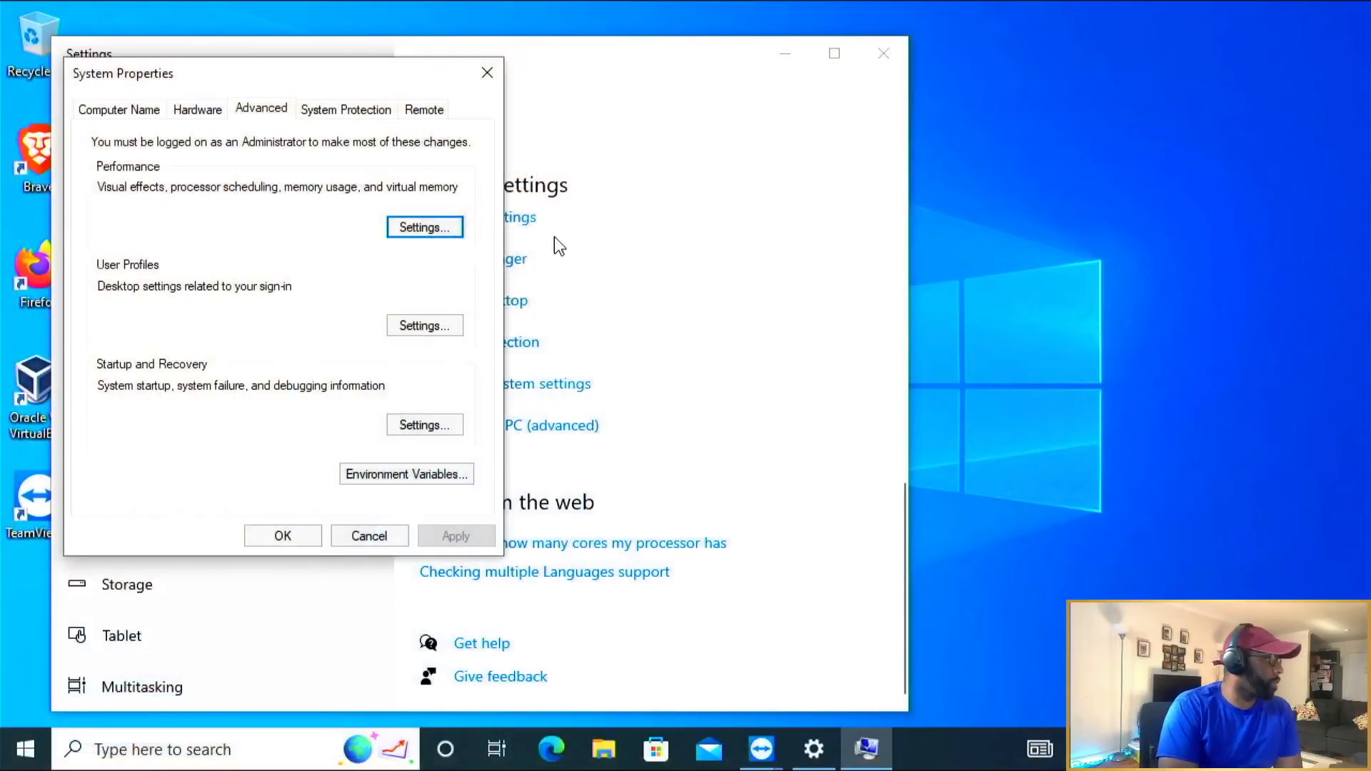
Step: Review the Remote Desktop settings on the Remote tab, then close System Properties and Settings
{"action": "left_click", "coordinate": [423, 110]}
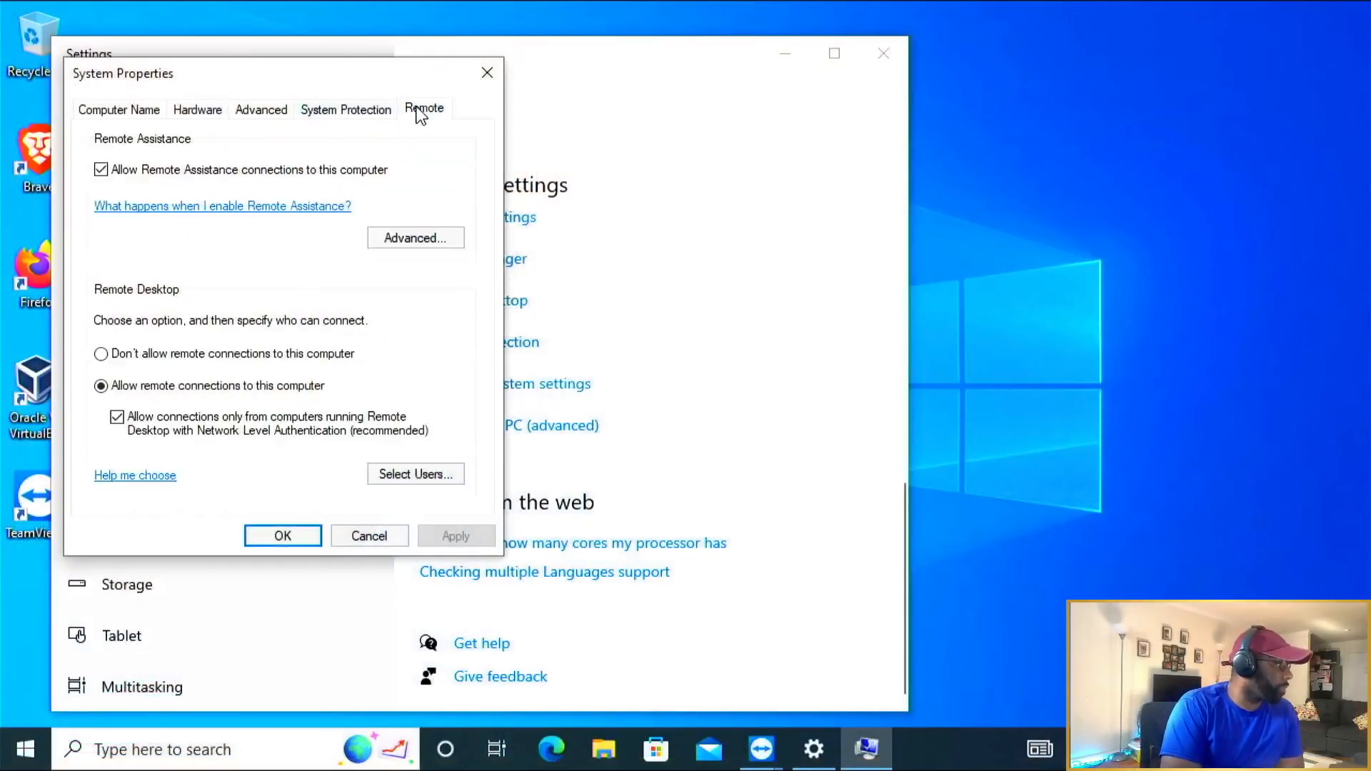
{"action": "left_click", "coordinate": [284, 542]}
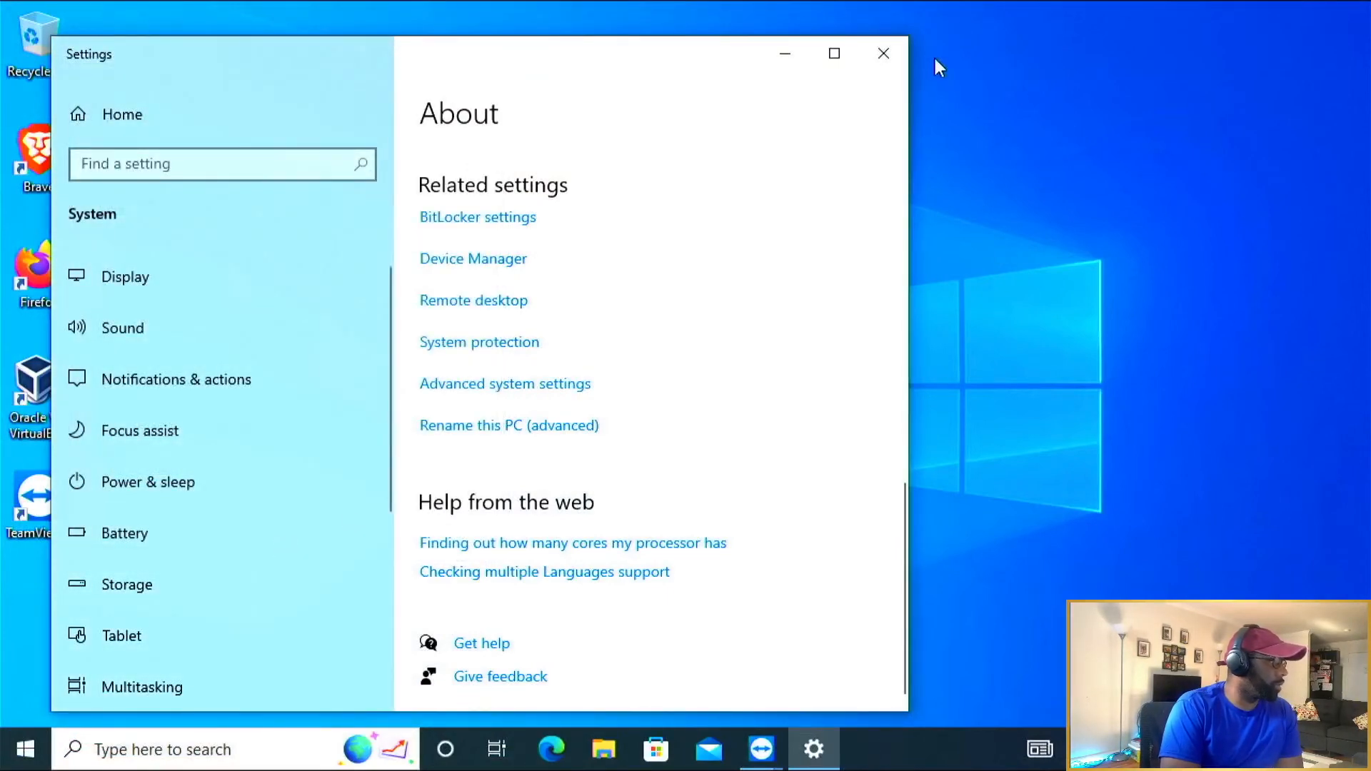
{"action": "left_click", "coordinate": [884, 57]}
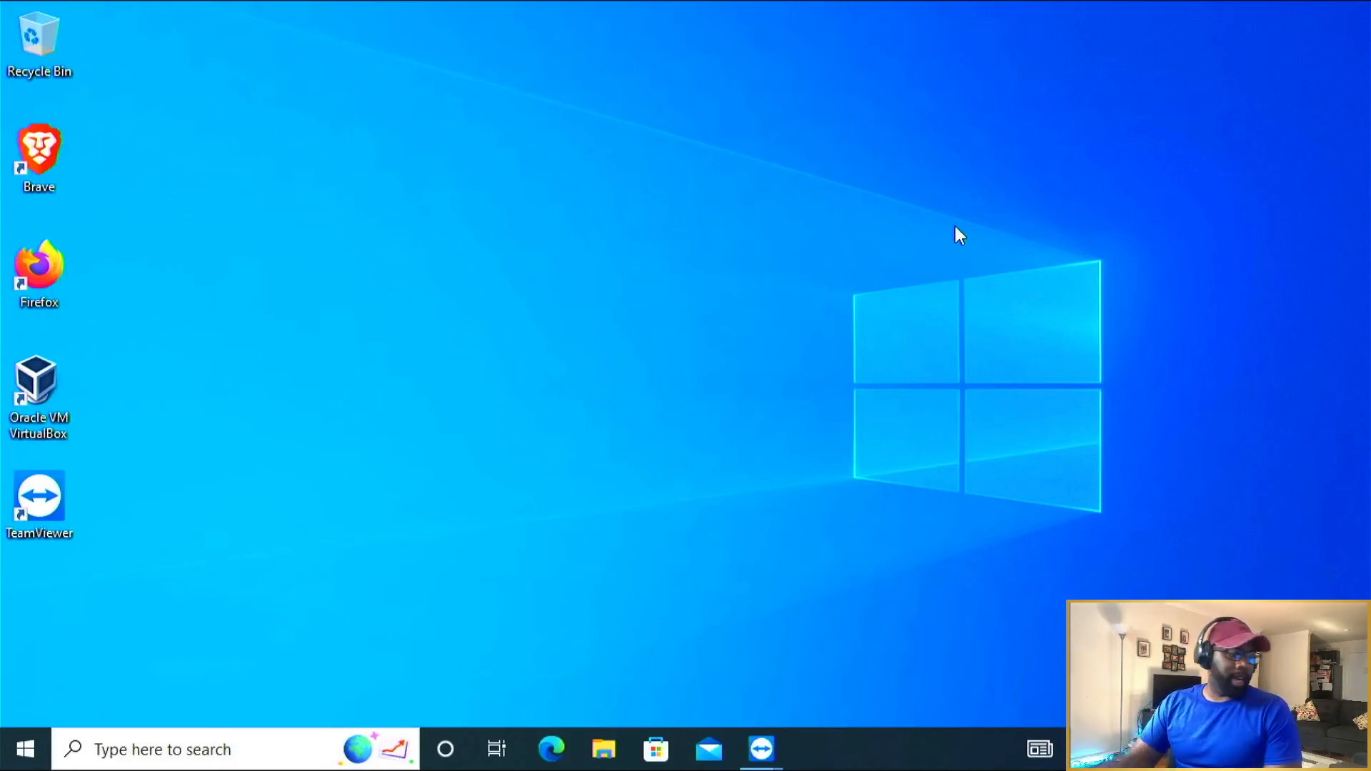
Step: In the TeamViewer server session, search 'remot' and launch Remote Desktop Connection
{"action": "mouse_move", "coordinate": [761, 755]}
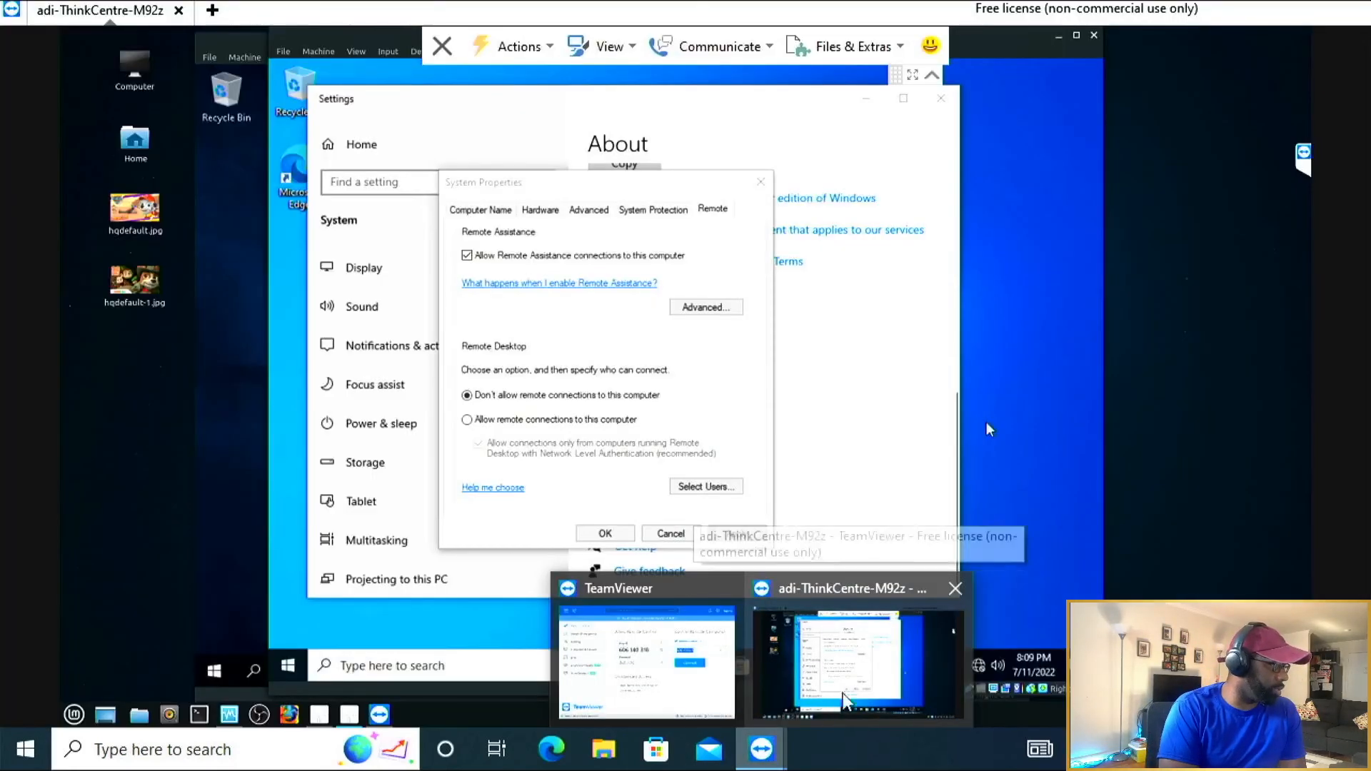
{"action": "left_click", "coordinate": [845, 701]}
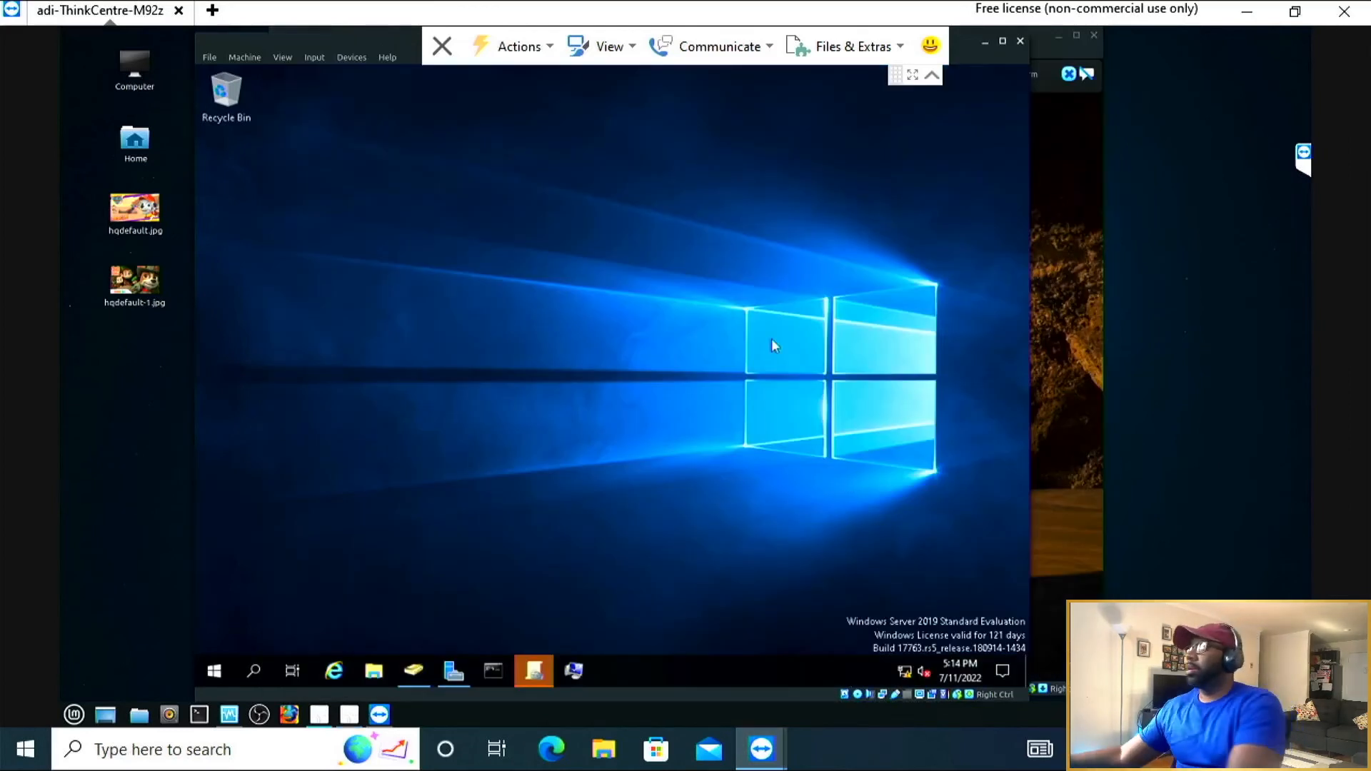
{"action": "left_click", "coordinate": [253, 671]}
{"action": "type", "text": "ser"}
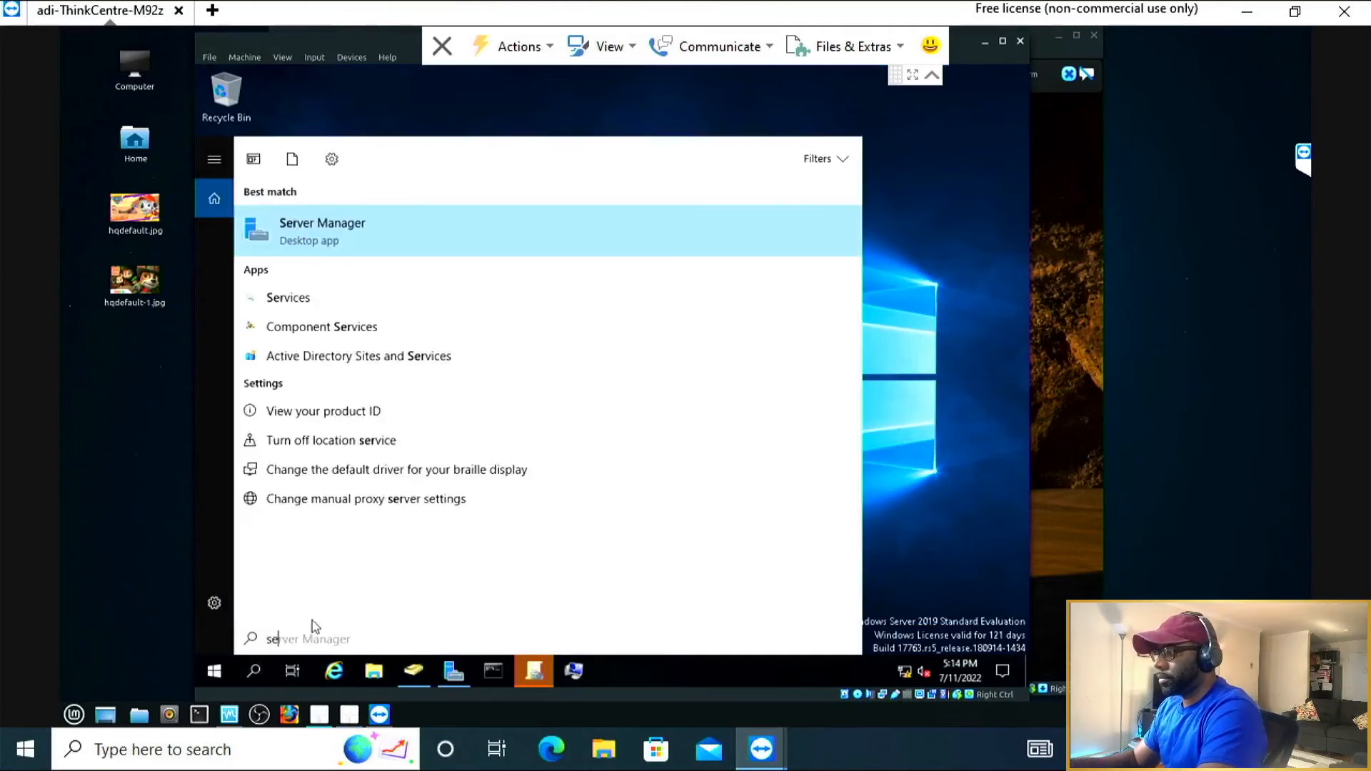
{"action": "key", "text": "BackSpace"}
{"action": "key", "text": "BackSpace"}
{"action": "key", "text": "BackSpace"}
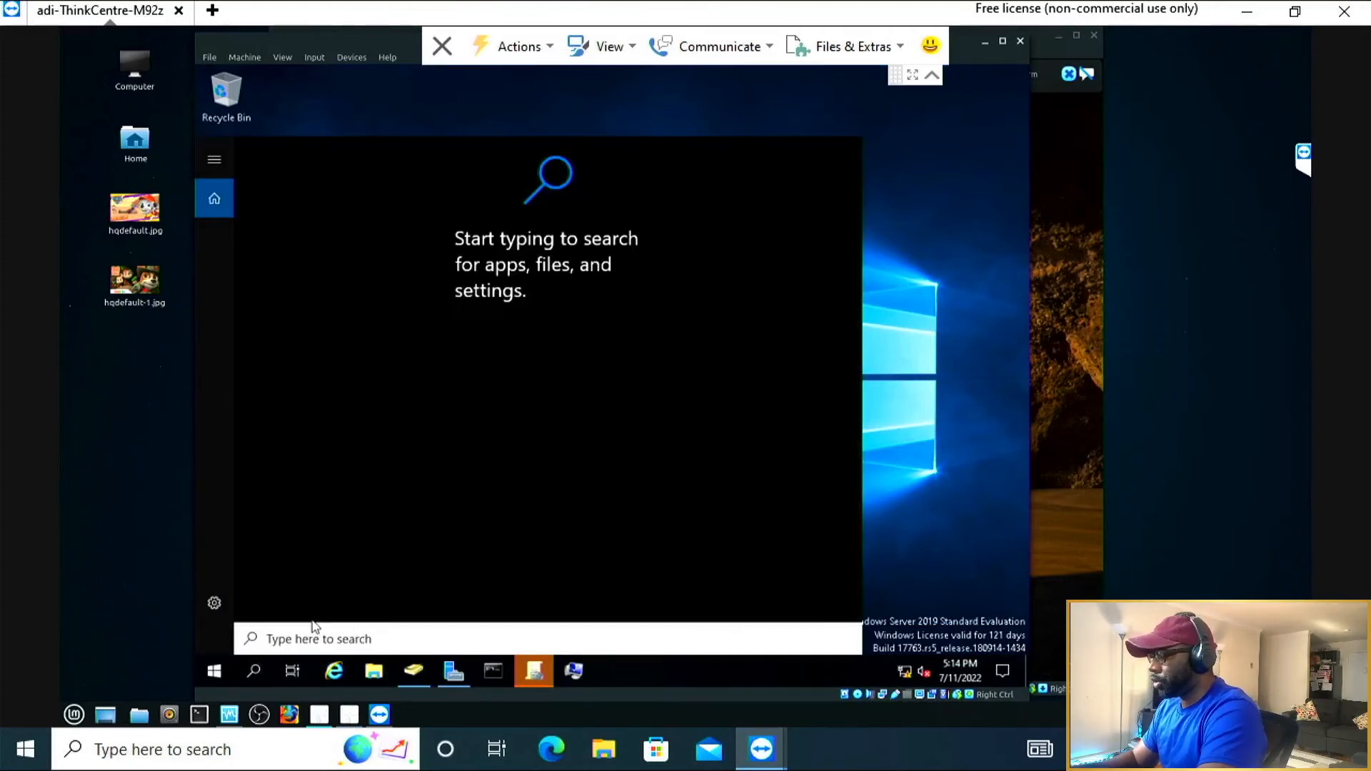
{"action": "type", "text": "remote"}
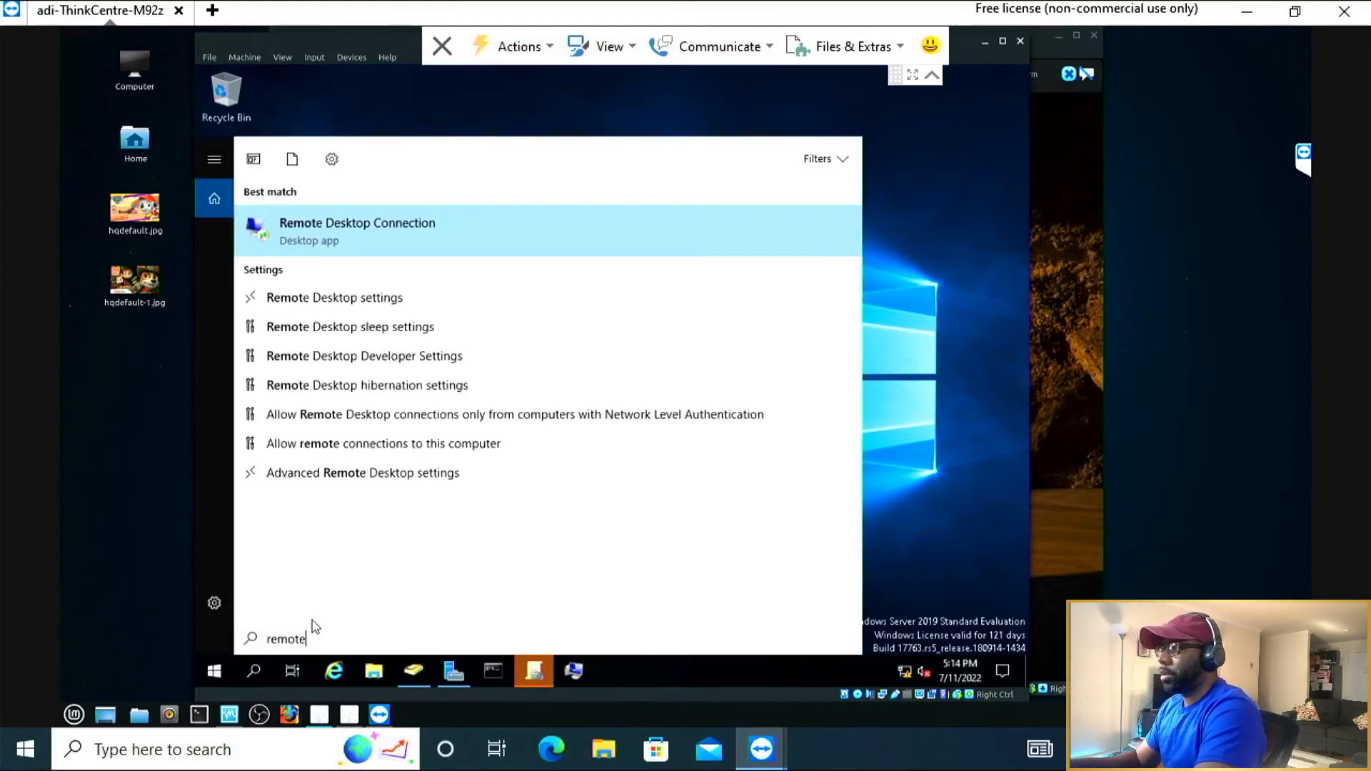
{"action": "left_click", "coordinate": [351, 218]}
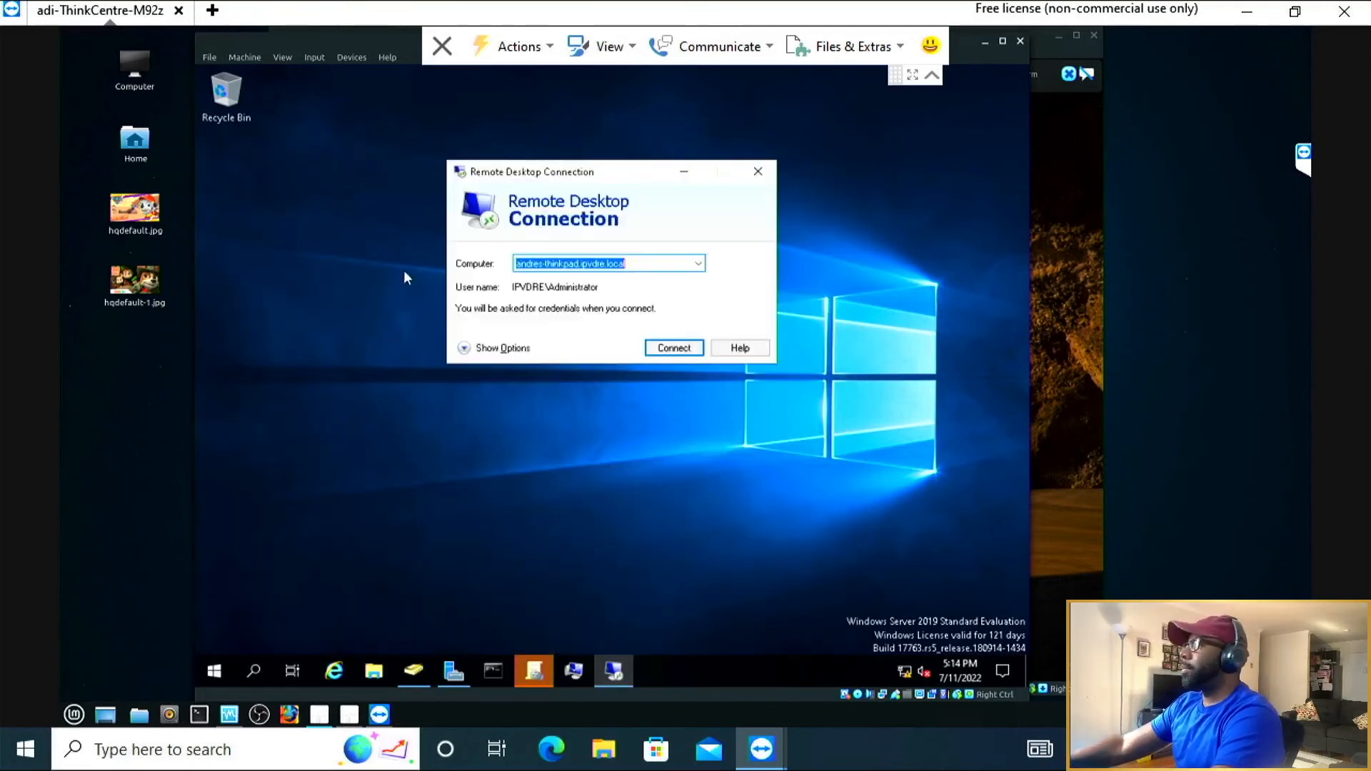
Step: Connect to the ThinkPad client as Administrator and decline the other-user prompt
{"action": "left_click", "coordinate": [684, 349]}
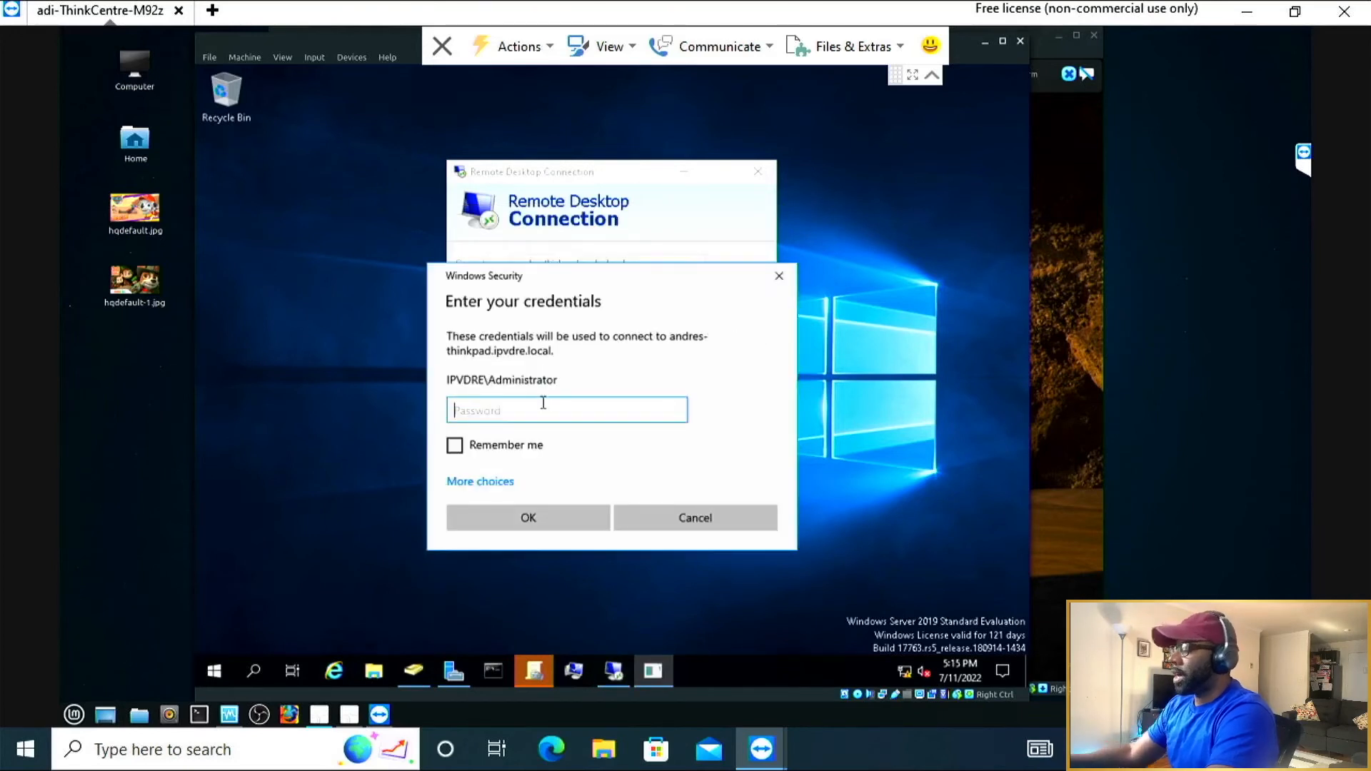
{"action": "type", "text": "P"}
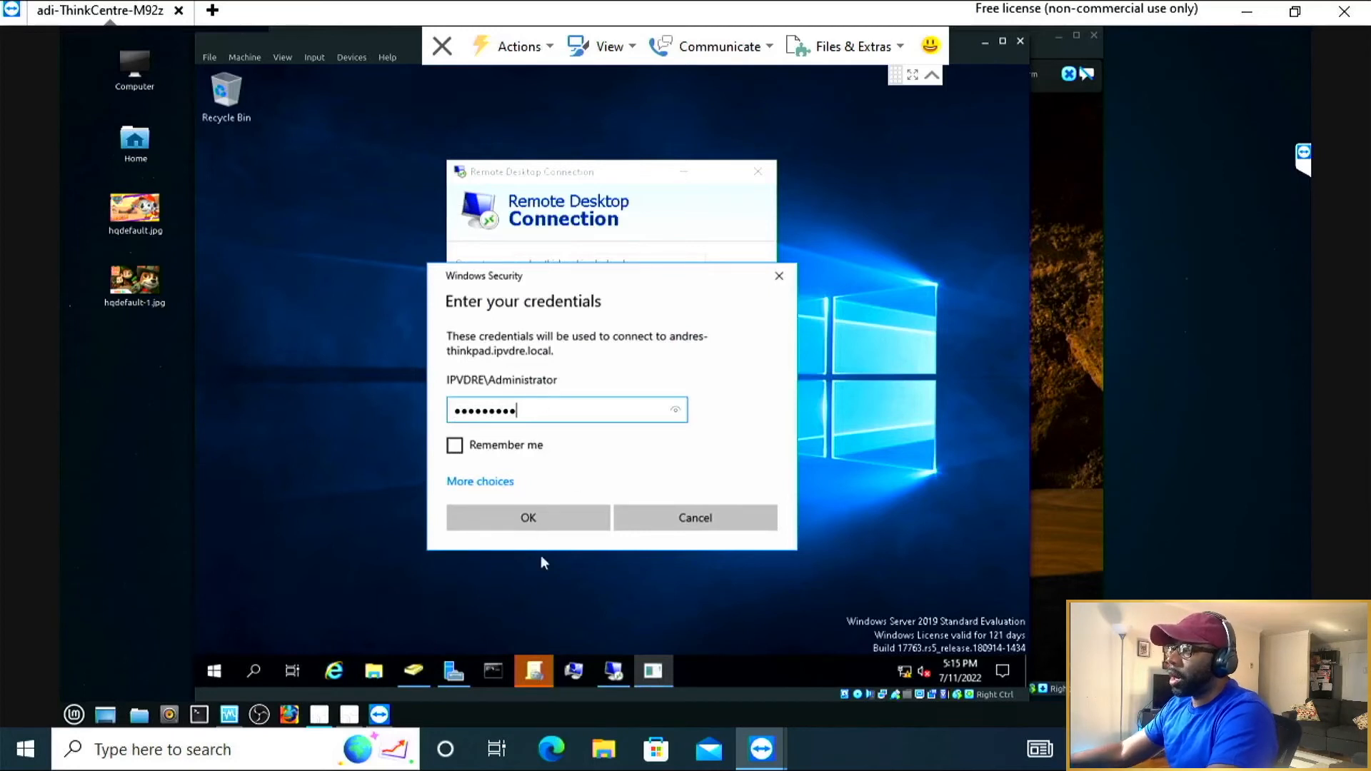
{"action": "left_click", "coordinate": [548, 523]}
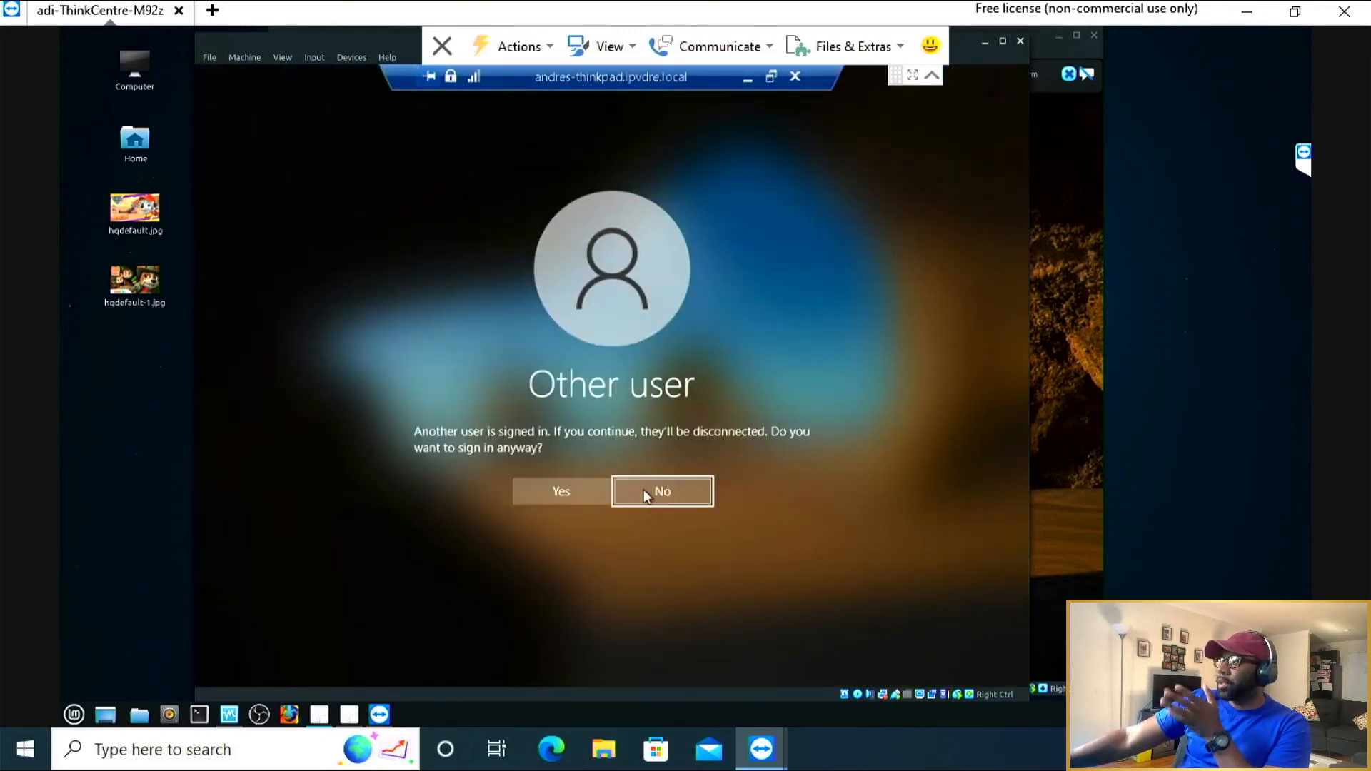
{"action": "left_click", "coordinate": [687, 494]}
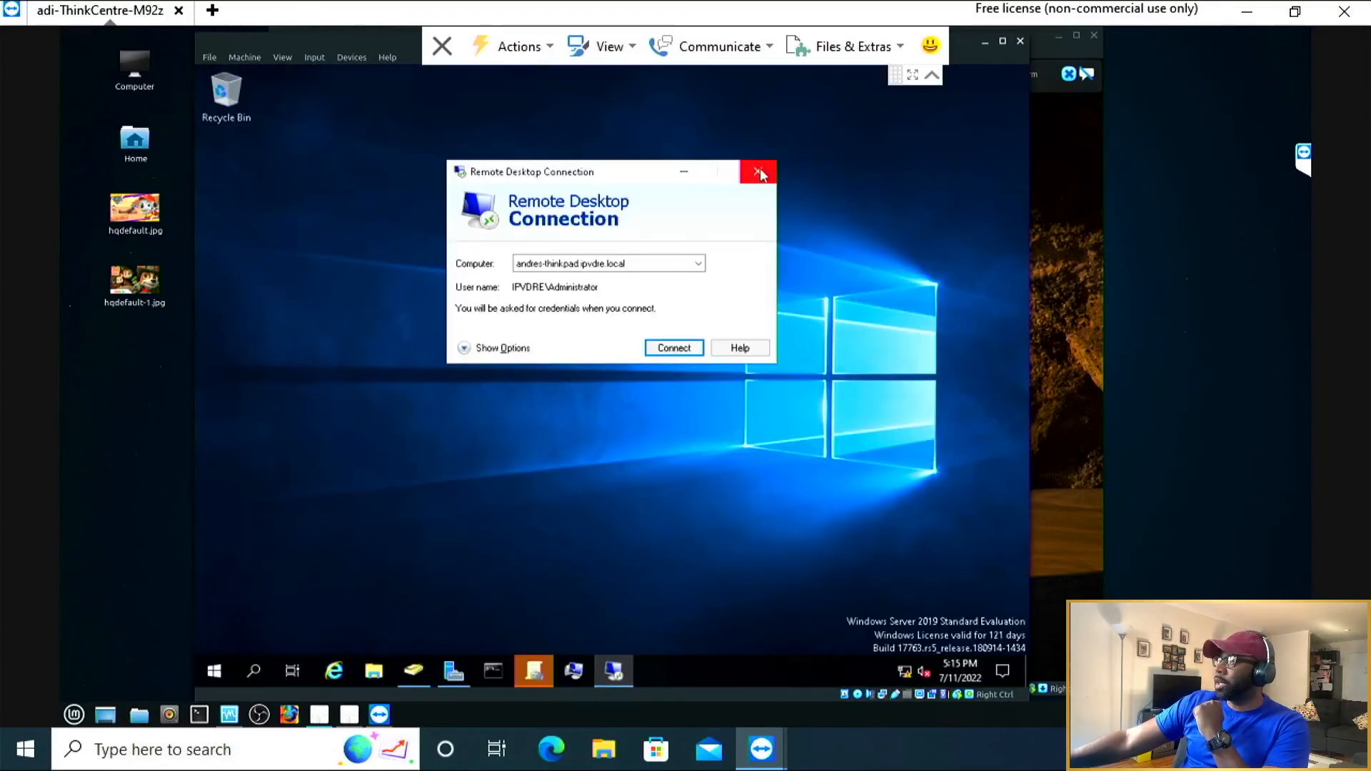
Step: Sign the HR user in on the Windows 10 client VM, then minimize TeamViewer
{"action": "left_click", "coordinate": [1090, 254]}
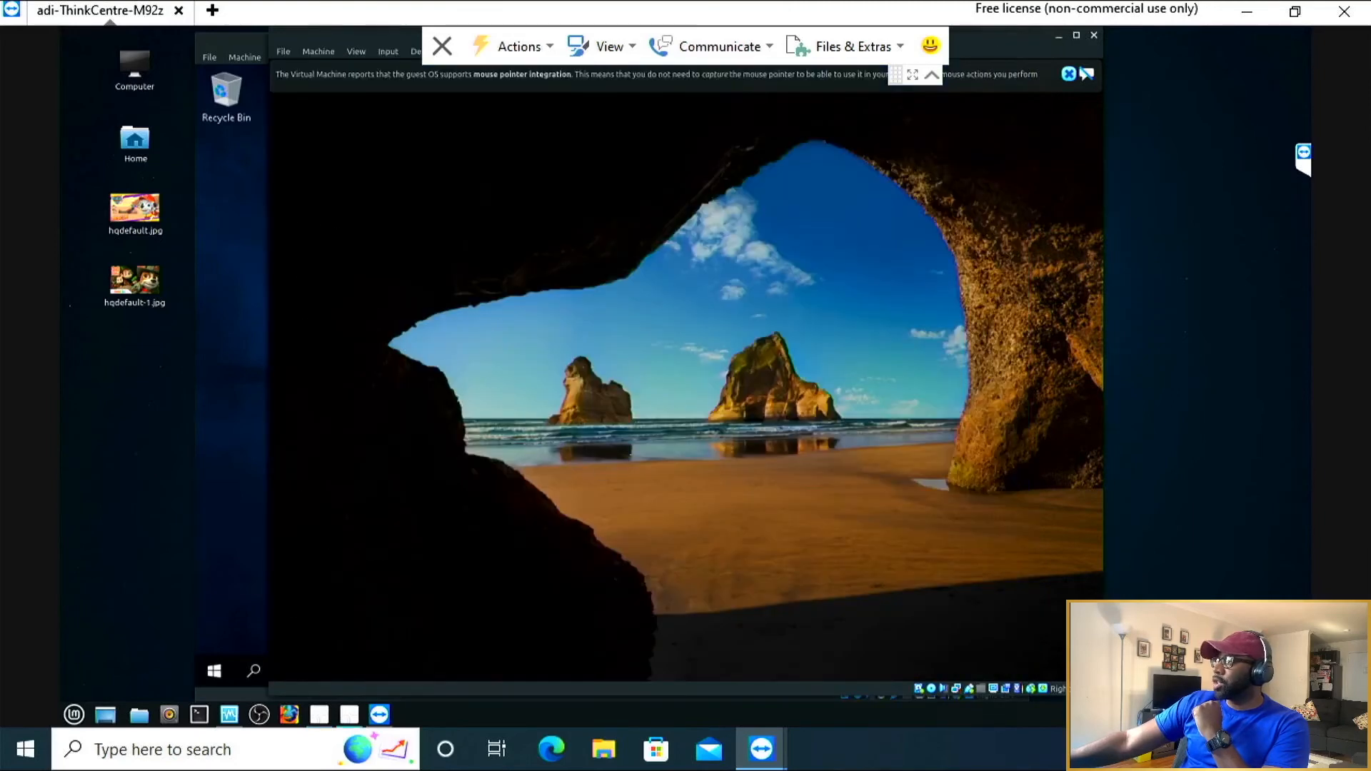
{"action": "type", "text": "•"}
{"action": "key", "text": "BackSpace"}
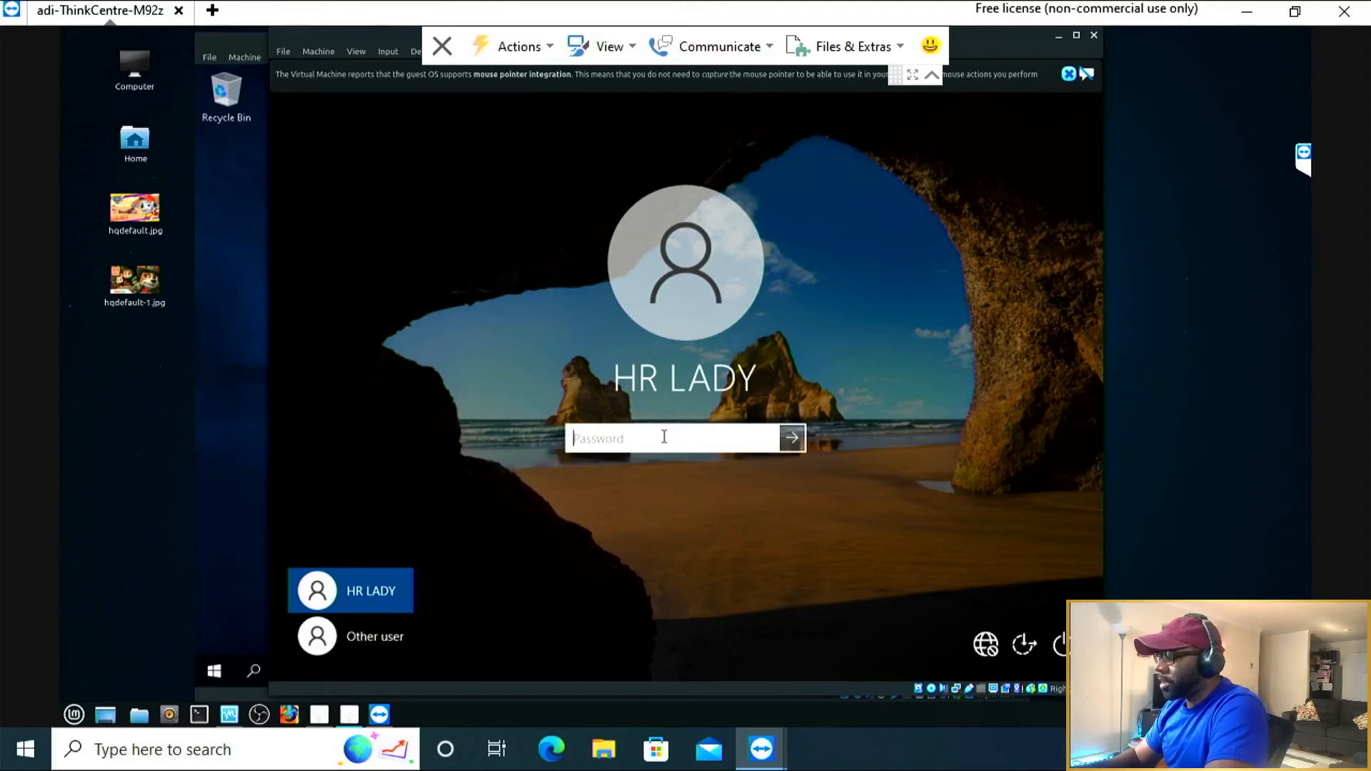
{"action": "type", "text": "*****"}
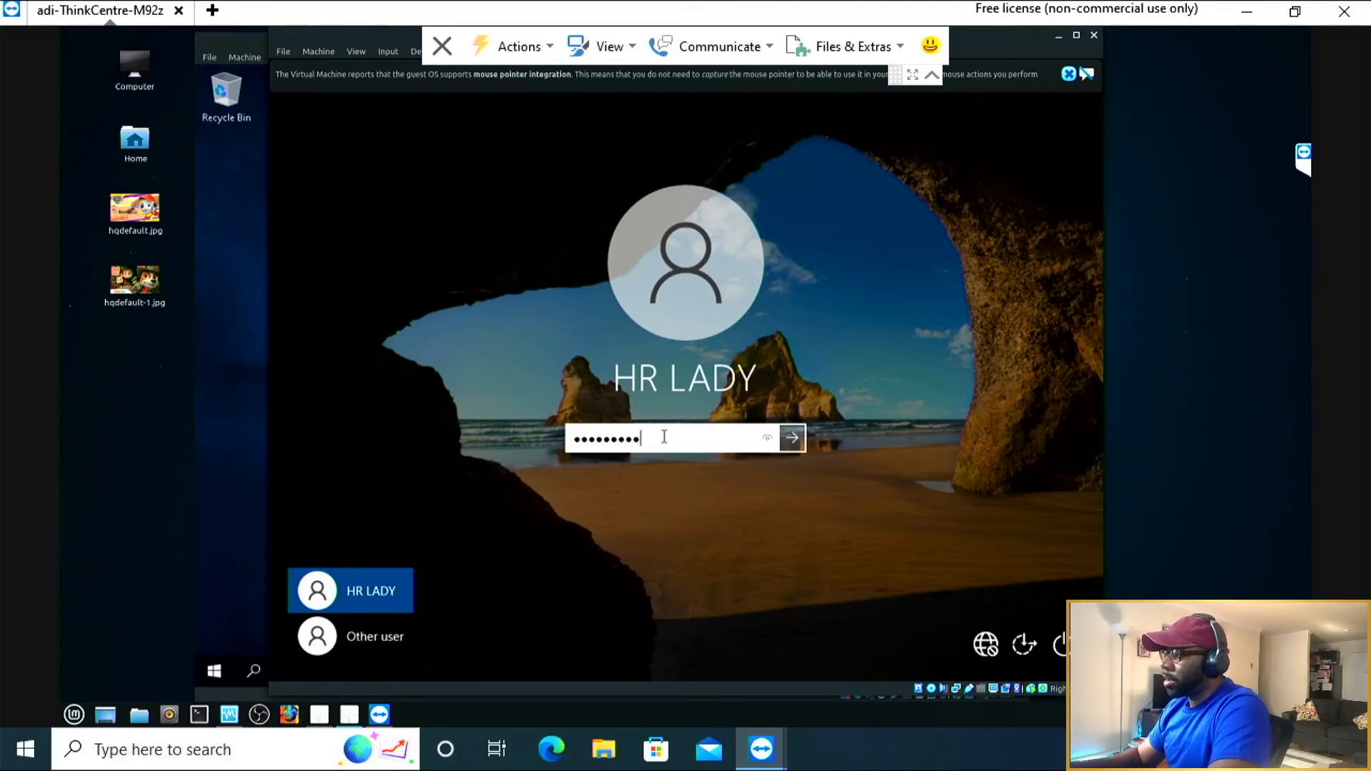
{"action": "type", "text": "****"}
{"action": "key", "text": "Return"}
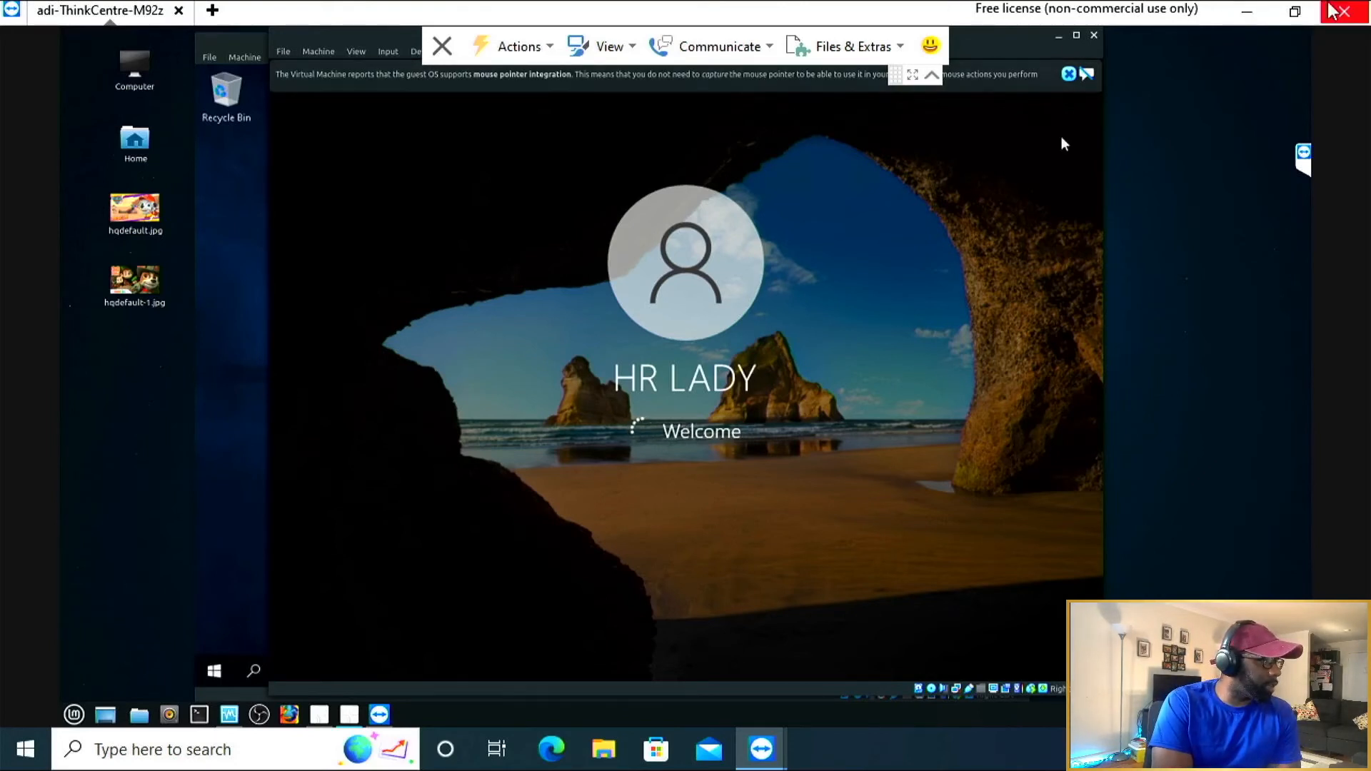
{"action": "left_click", "coordinate": [1250, 13]}
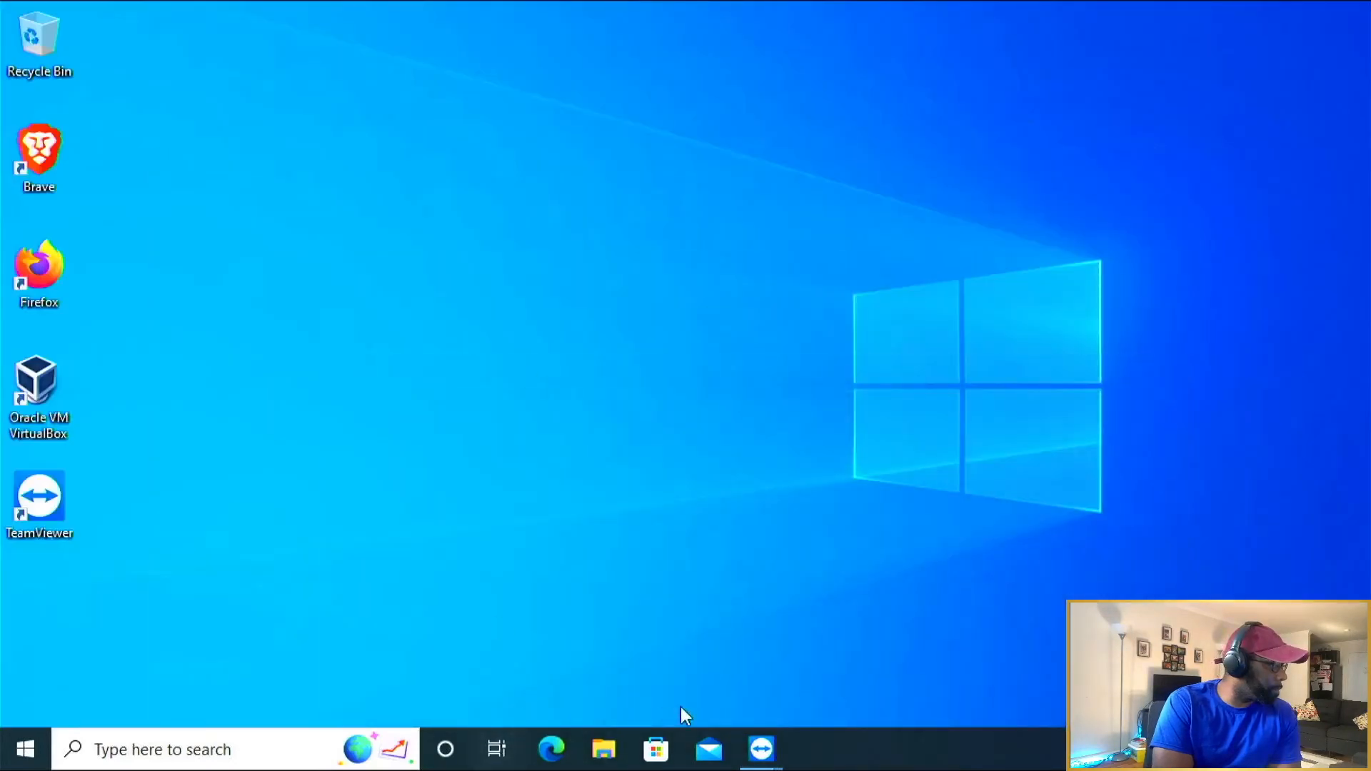
Step: Launch Remote Desktop Connection and connect to computer 192.168.10.15
{"action": "left_click", "coordinate": [286, 746]}
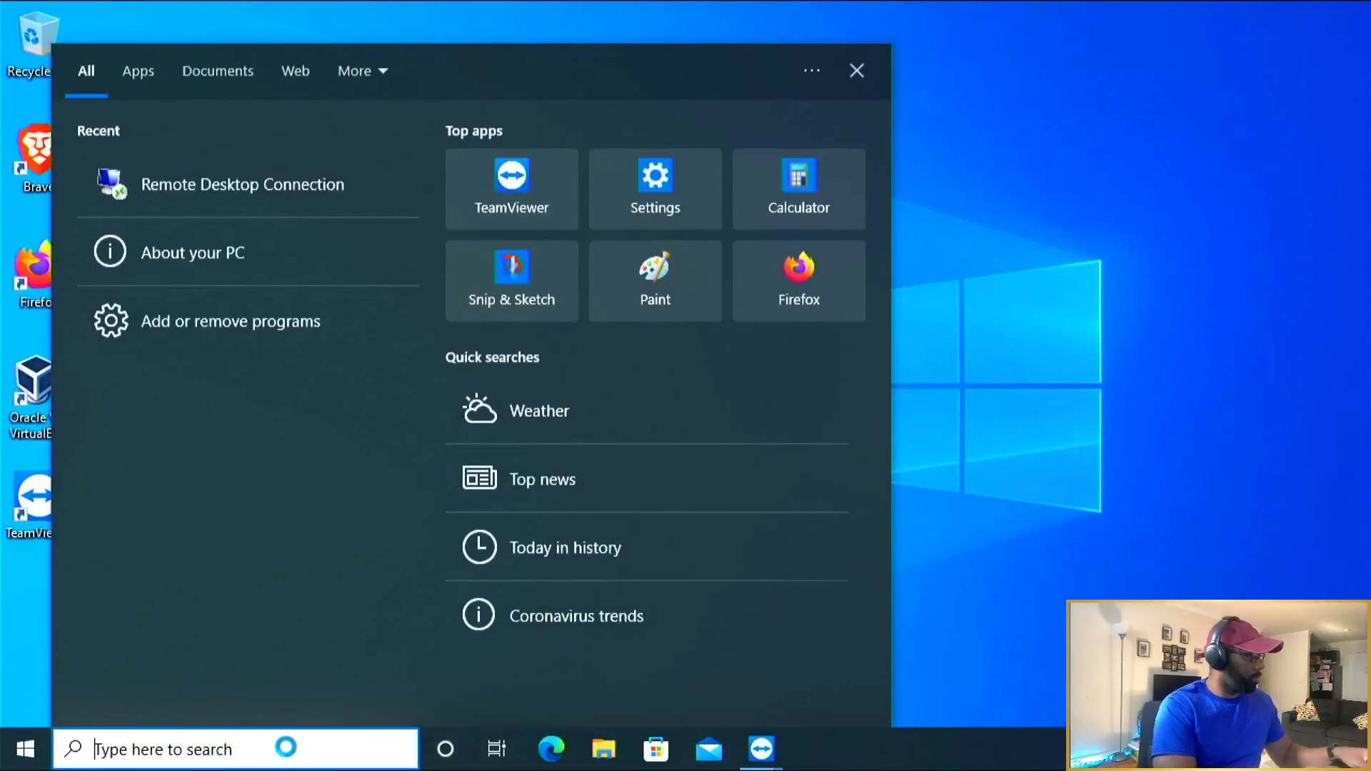
{"action": "left_click", "coordinate": [284, 184]}
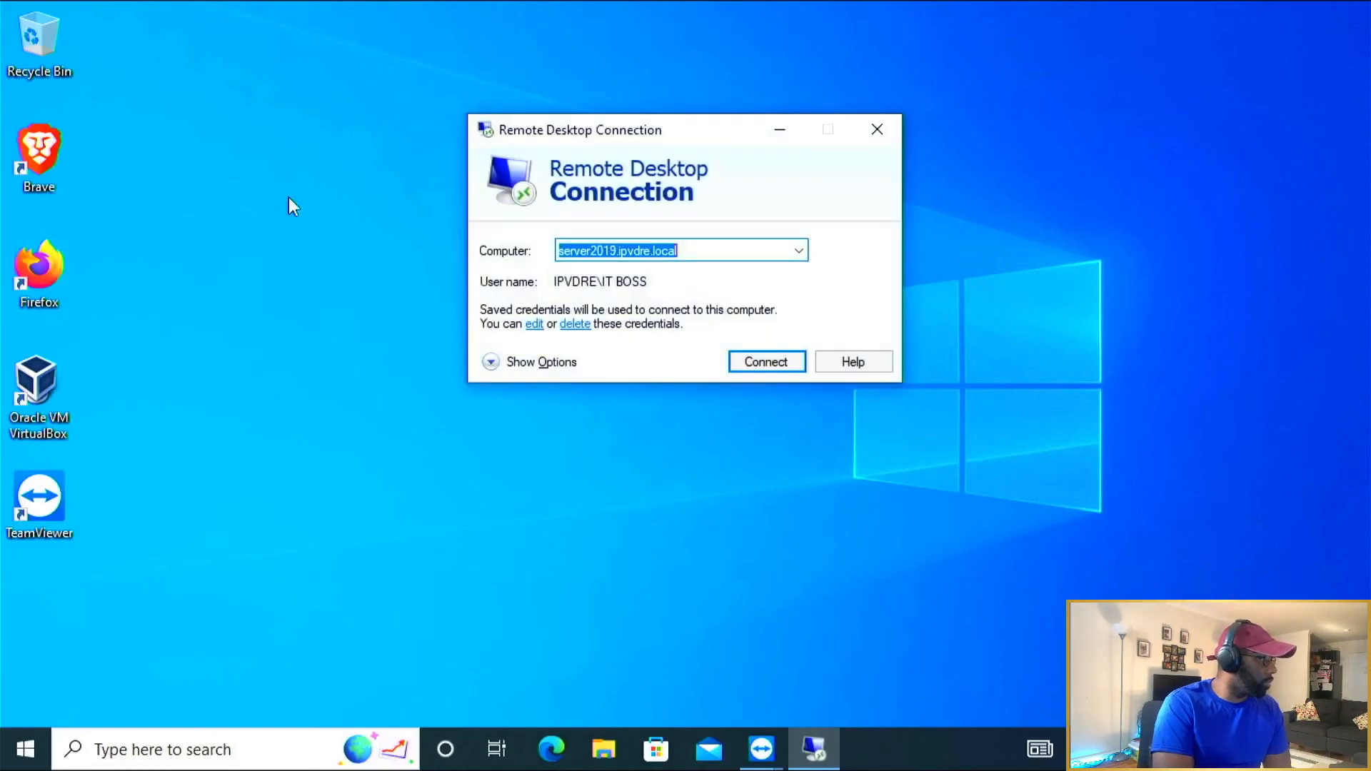
{"action": "left_click_drag", "start_coordinate": [740, 251], "coordinate": [546, 246]}
{"action": "key", "text": "BackSpace"}
{"action": "key", "text": "Caps_Lock"}
{"action": "type", "text": "D"}
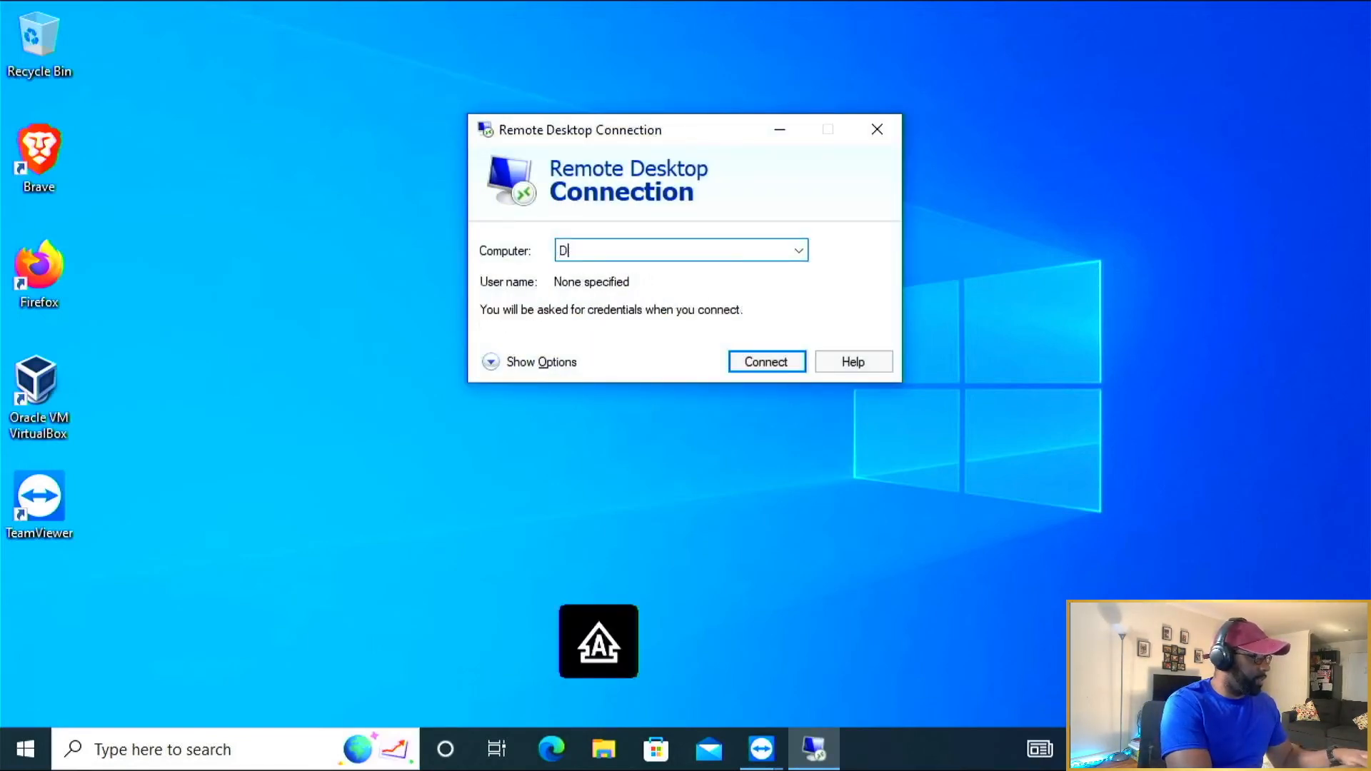
{"action": "type", "text": "ESKTOP"}
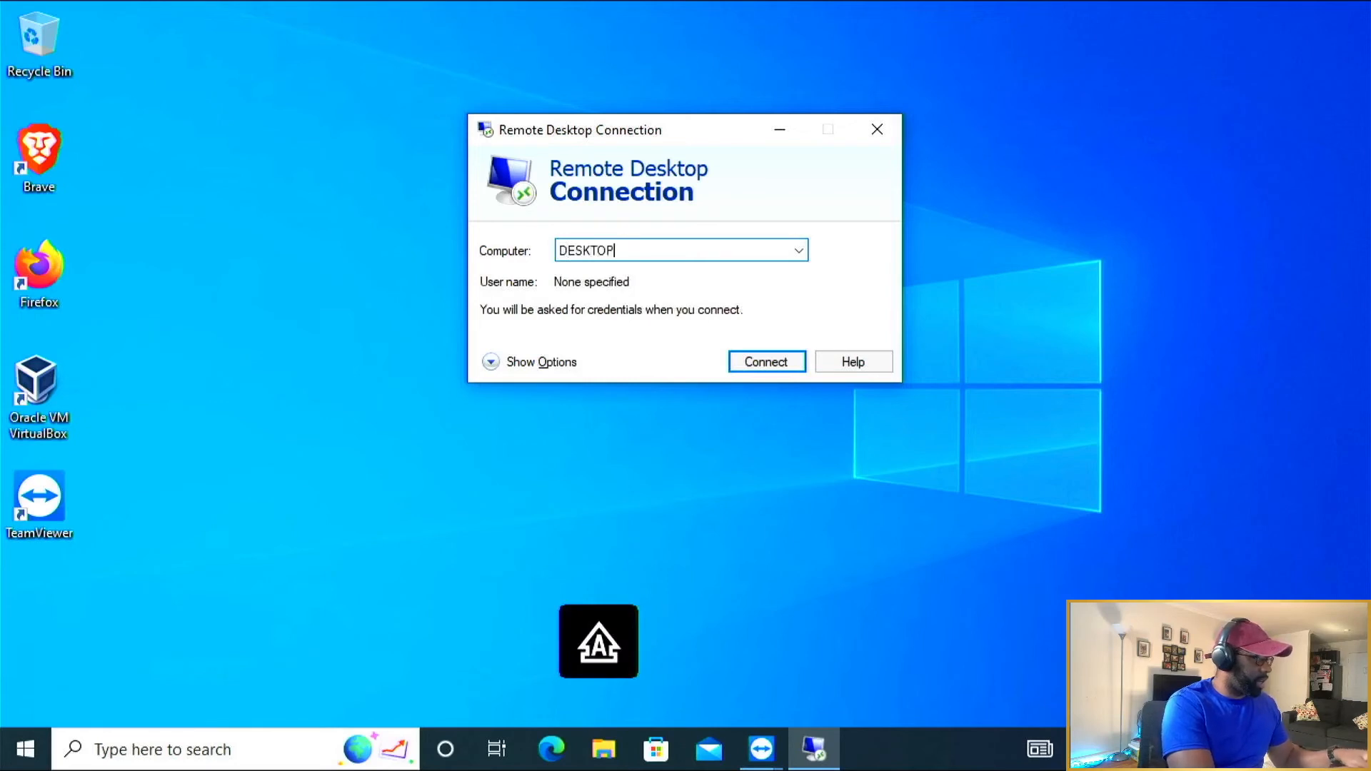
{"action": "key", "text": "BackSpace"}
{"action": "key", "text": "BackSpace"}
{"action": "key", "text": "BackSpace"}
{"action": "key", "text": "BackSpace"}
{"action": "key", "text": "BackSpace"}
{"action": "key", "text": "BackSpace"}
{"action": "key", "text": "BackSpace"}
{"action": "type", "text": "192.168.10.15"}
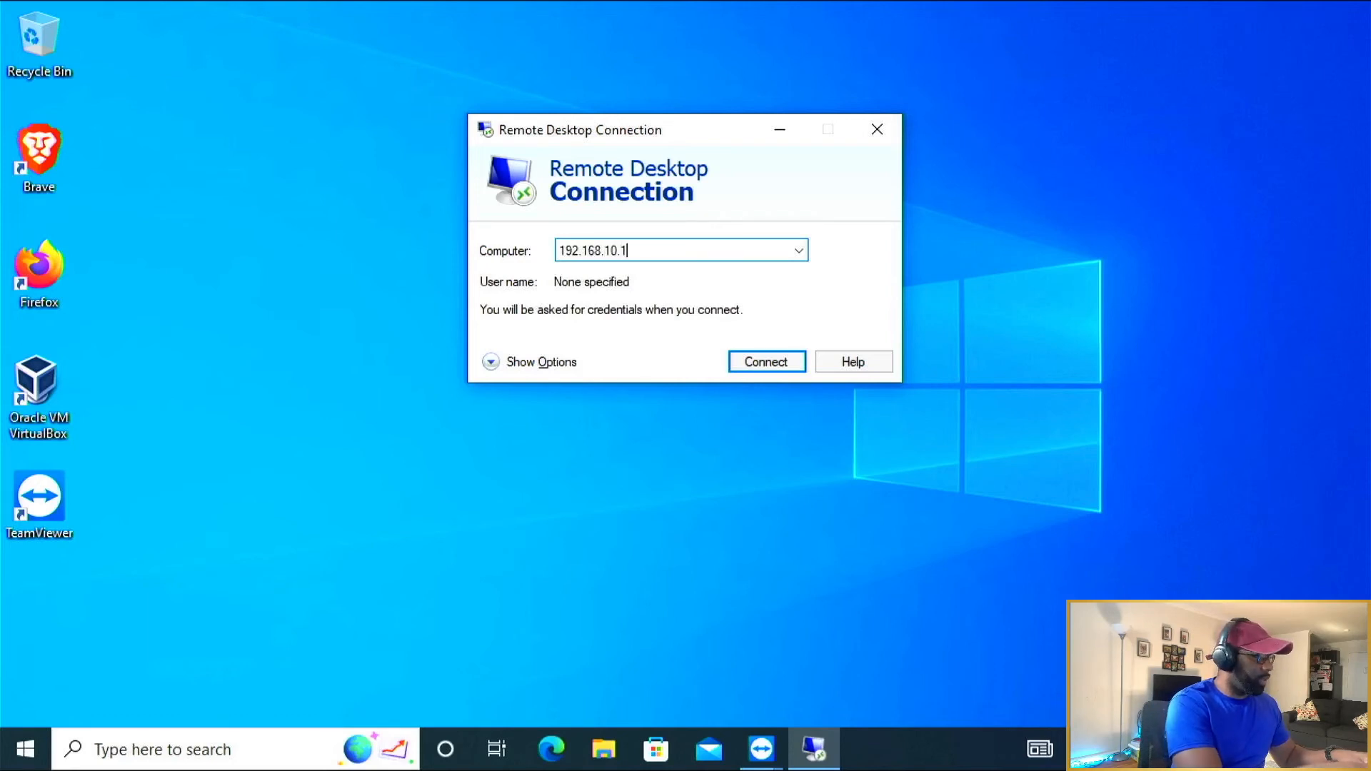
{"action": "left_click", "coordinate": [760, 363]}
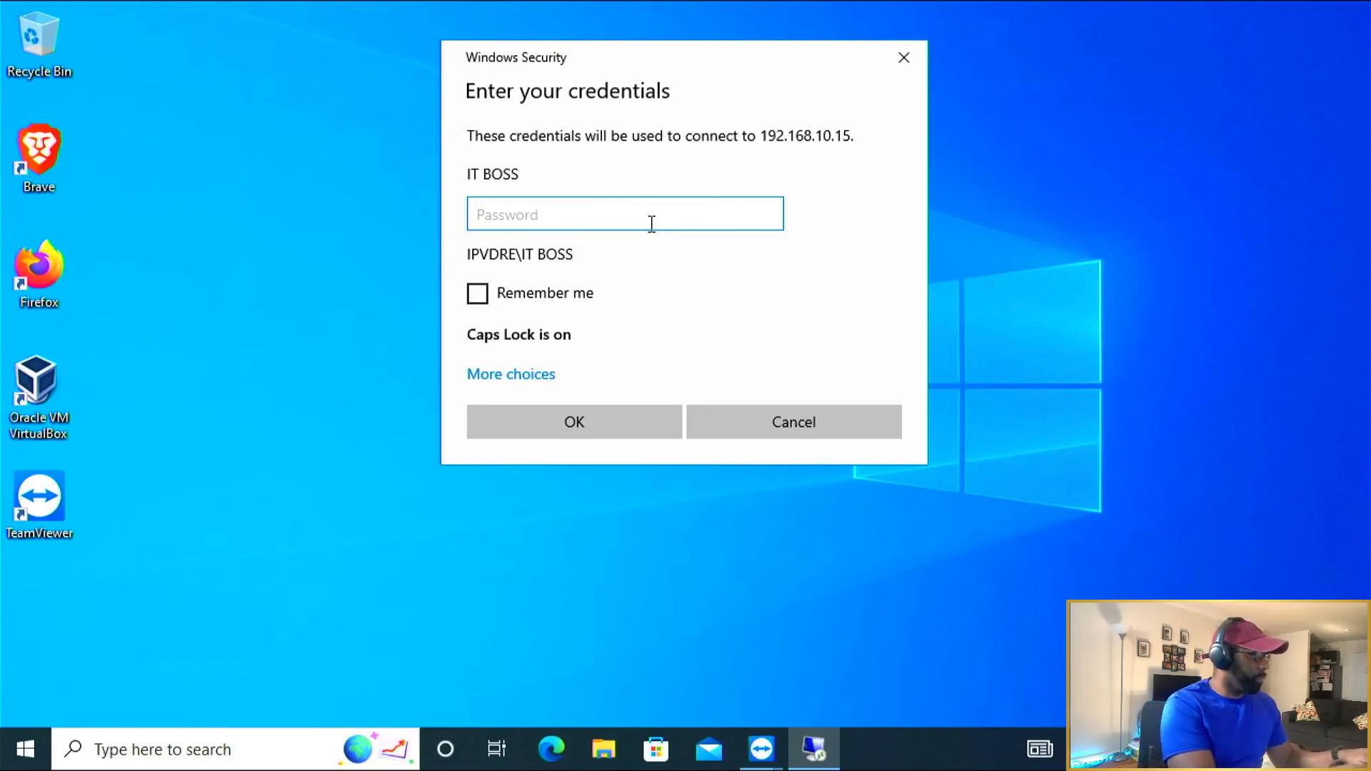
Step: Enter the account password and submit the credentials
{"action": "key", "text": "Caps_Lock"}
{"action": "key", "text": "Caps_Lock"}
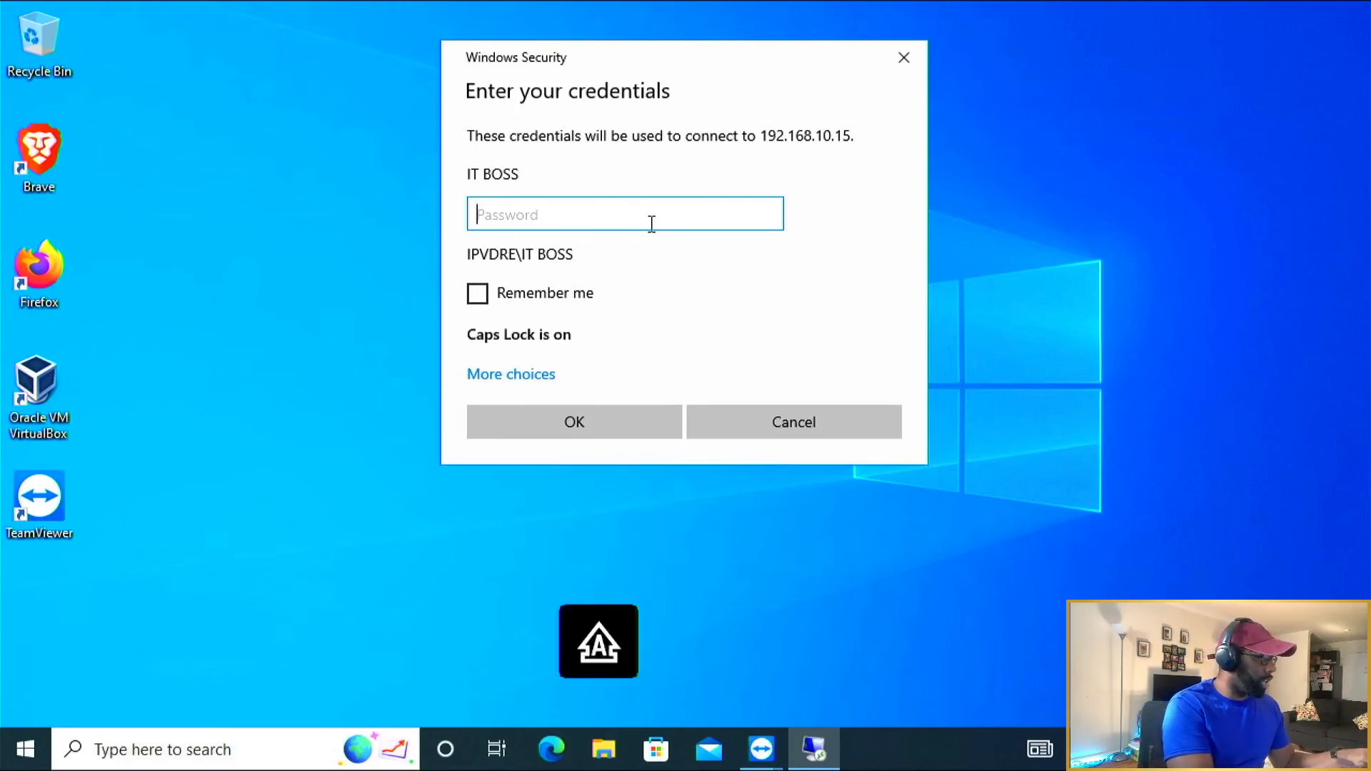
{"action": "type", "text": "•"}
{"action": "key", "text": "Caps_Lock"}
{"action": "type", "text": "••••••"}
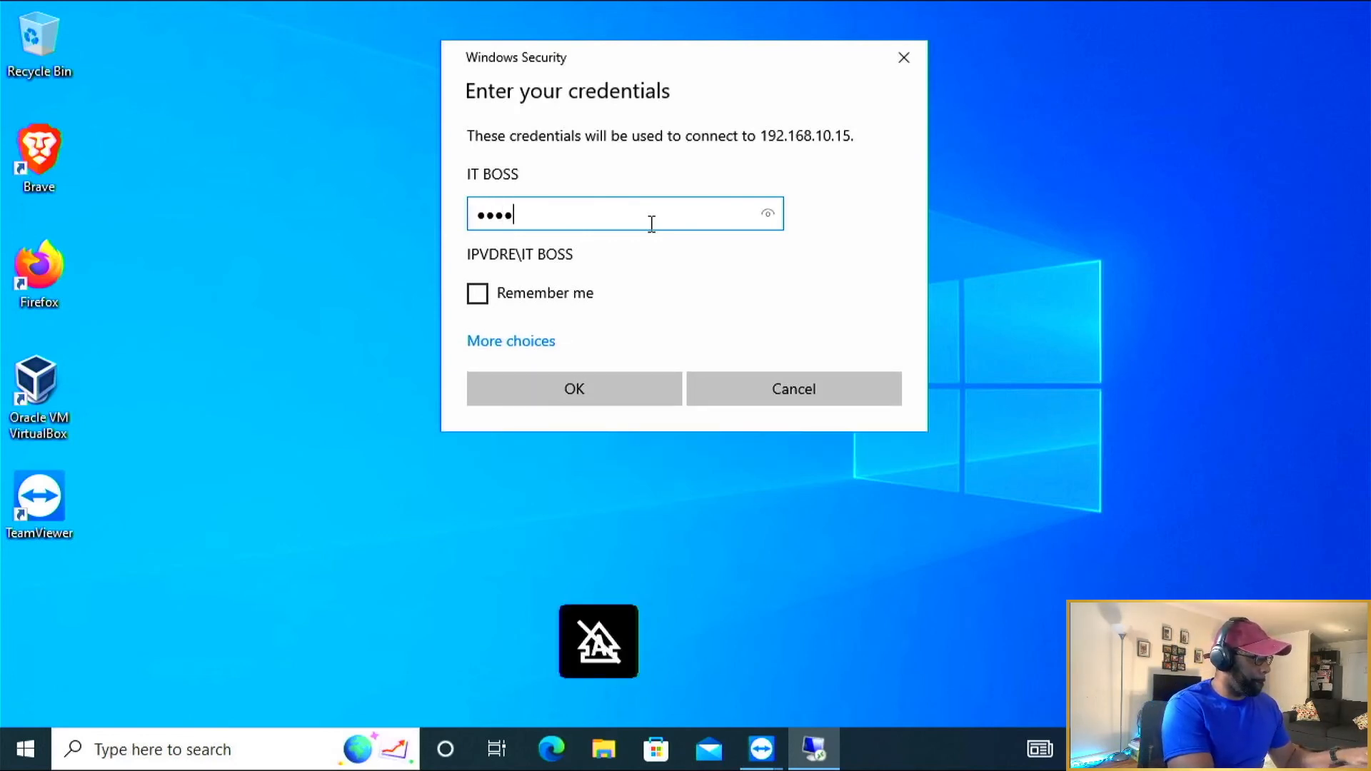
{"action": "key", "text": "Return"}
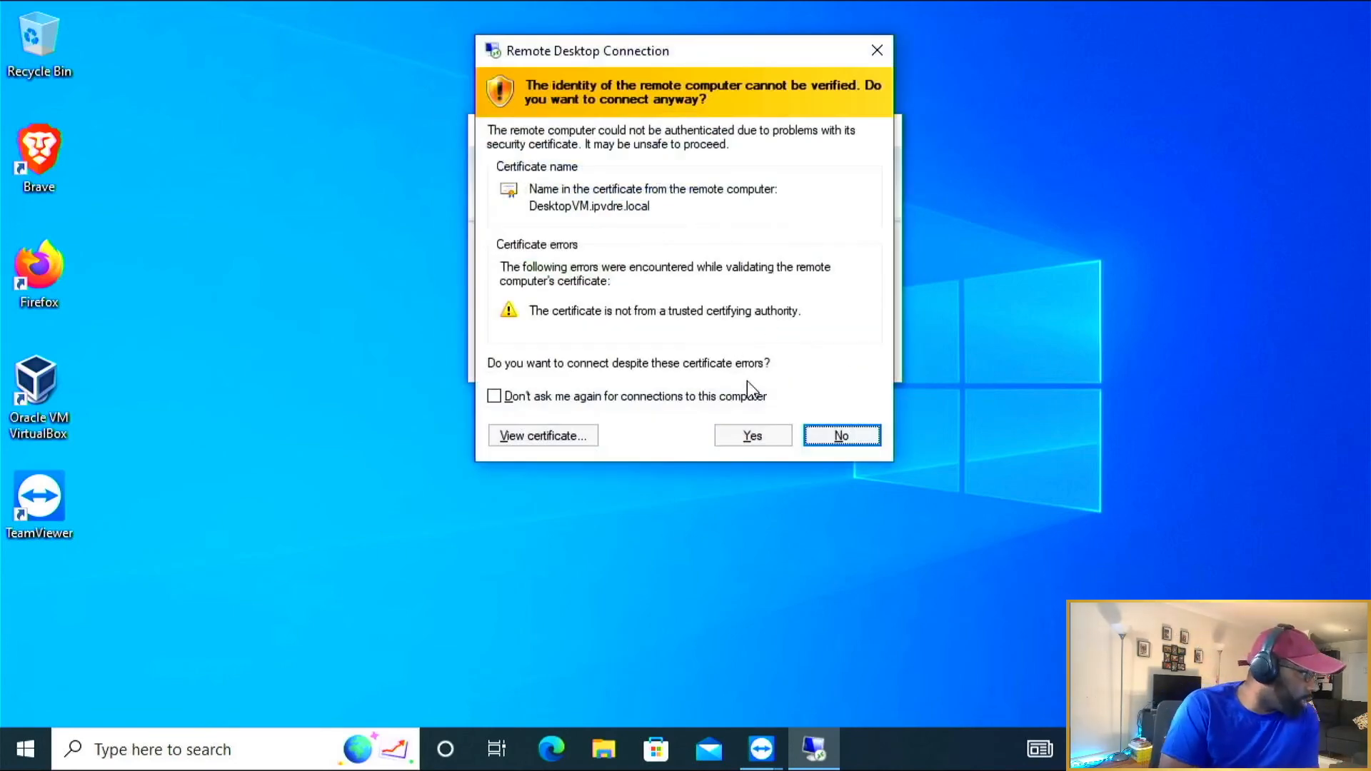
Step: Accept the DesktopVM.ipvdre.local certificate warning and connect to 192.168.10.15
{"action": "left_click", "coordinate": [753, 436]}
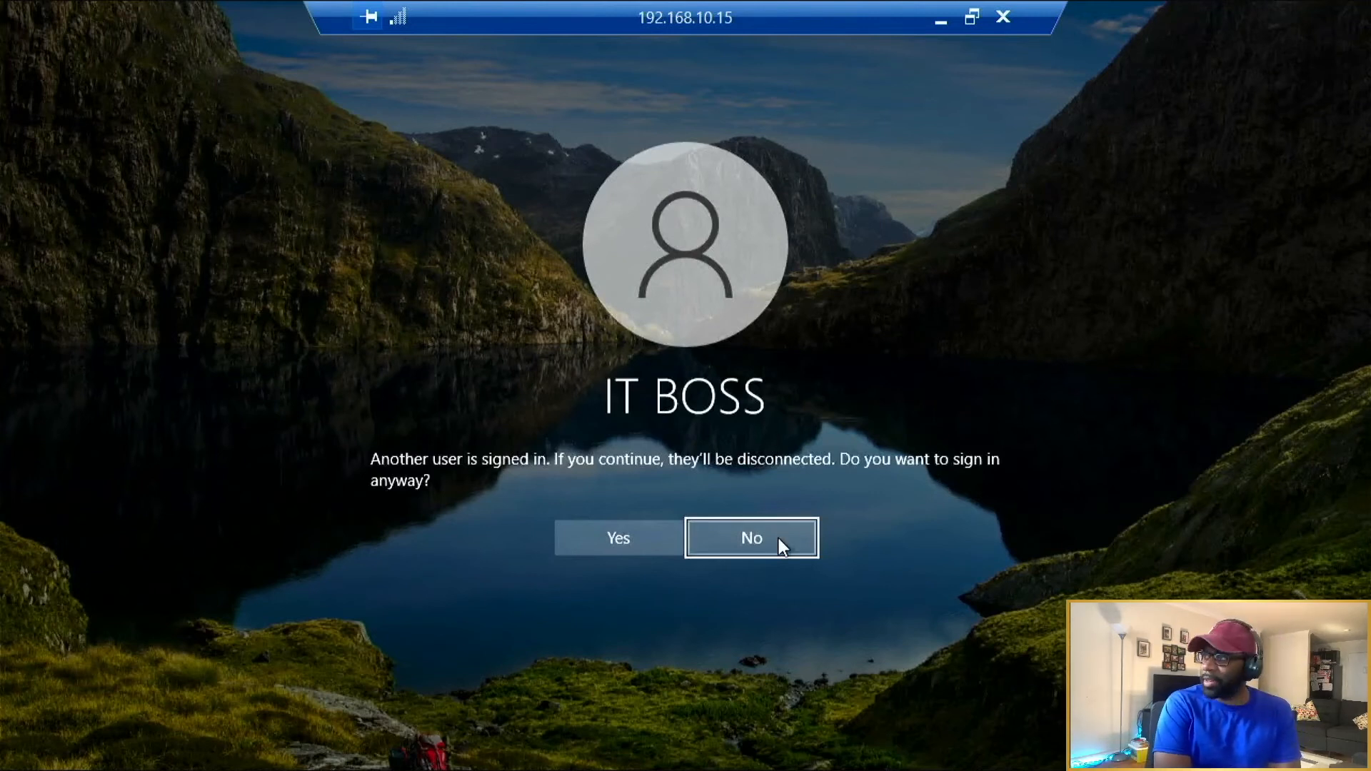
Step: Sign in over the other user, later disconnect the 192.168.10.15 session and return to TeamViewer
{"action": "left_click", "coordinate": [616, 548]}
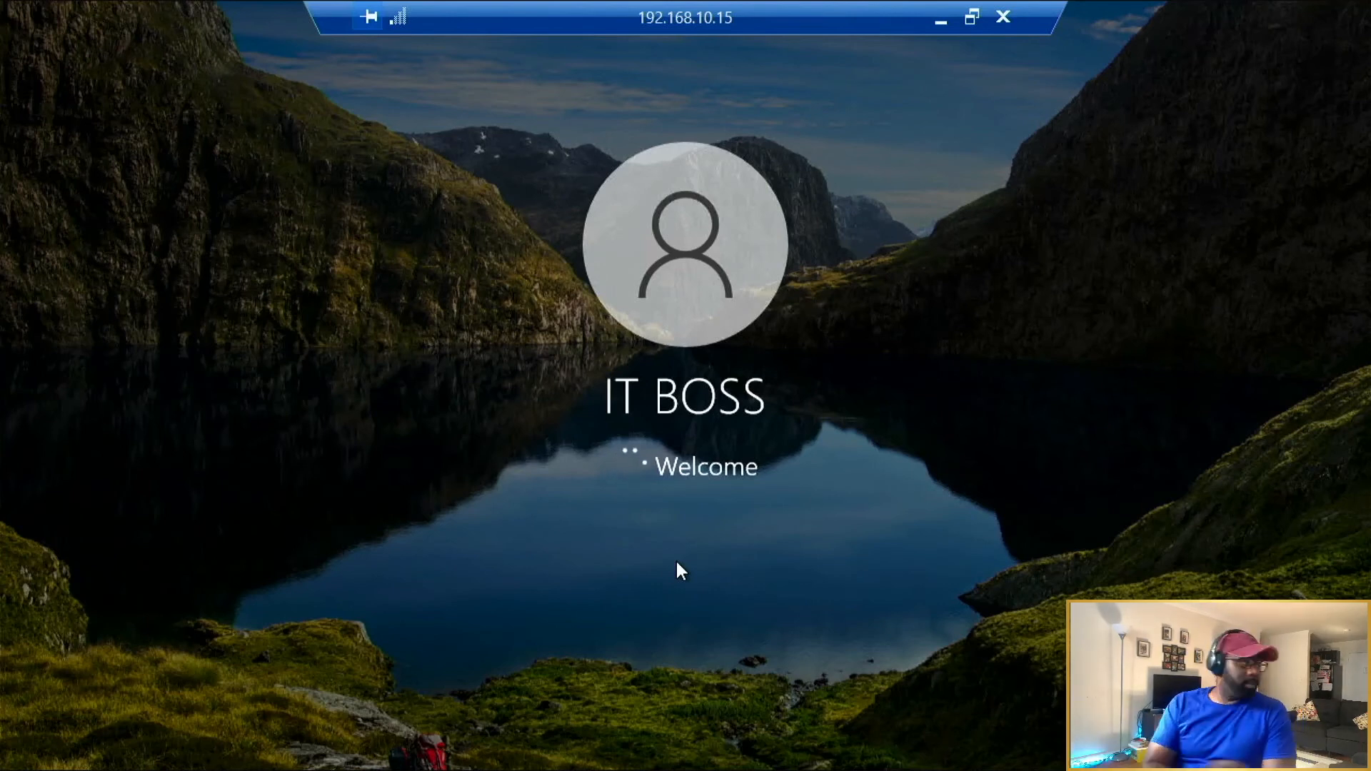
{"action": "left_click", "coordinate": [1002, 20]}
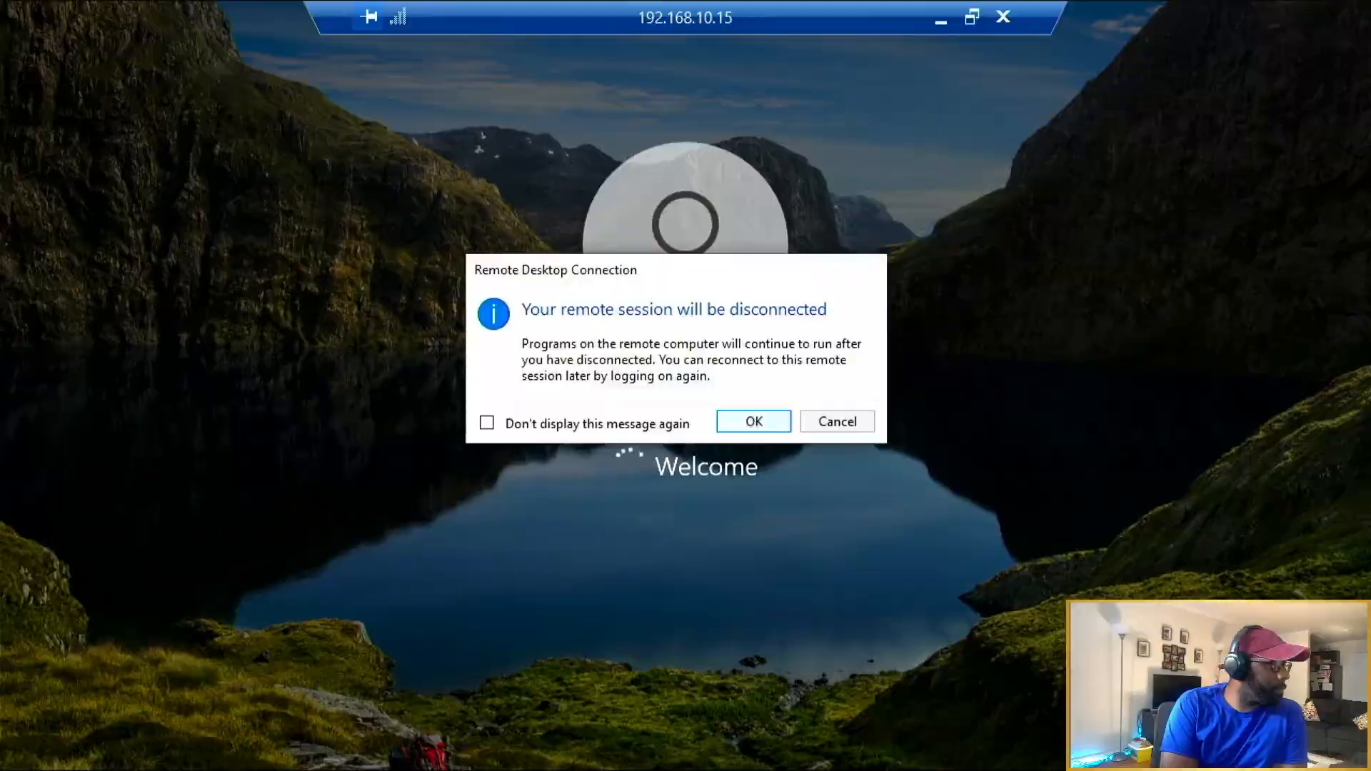
{"action": "left_click", "coordinate": [753, 422]}
{"action": "mouse_move", "coordinate": [764, 747]}
{"action": "left_click", "coordinate": [814, 679]}
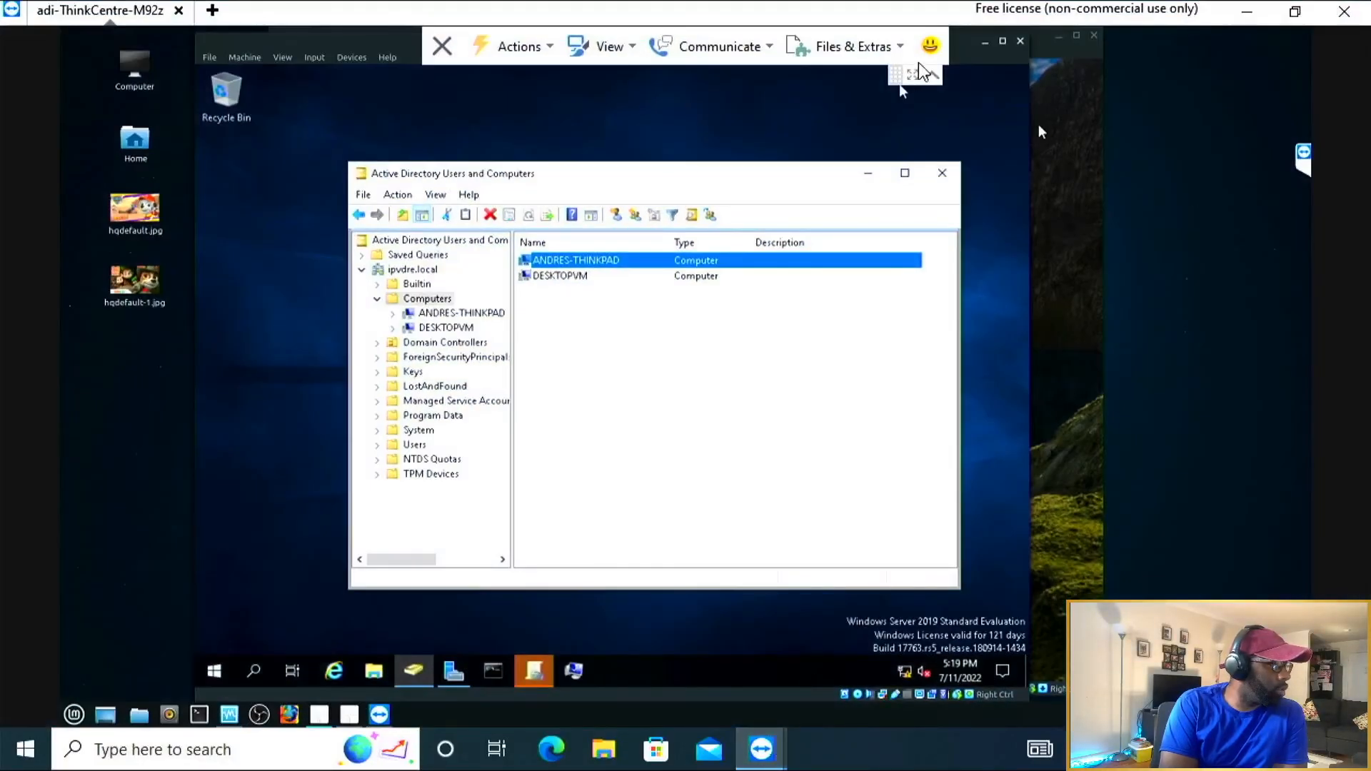
Step: Make the server view full screen and inspect the ANDRES-THINKPAD computer's context menu
{"action": "left_click", "coordinate": [913, 74]}
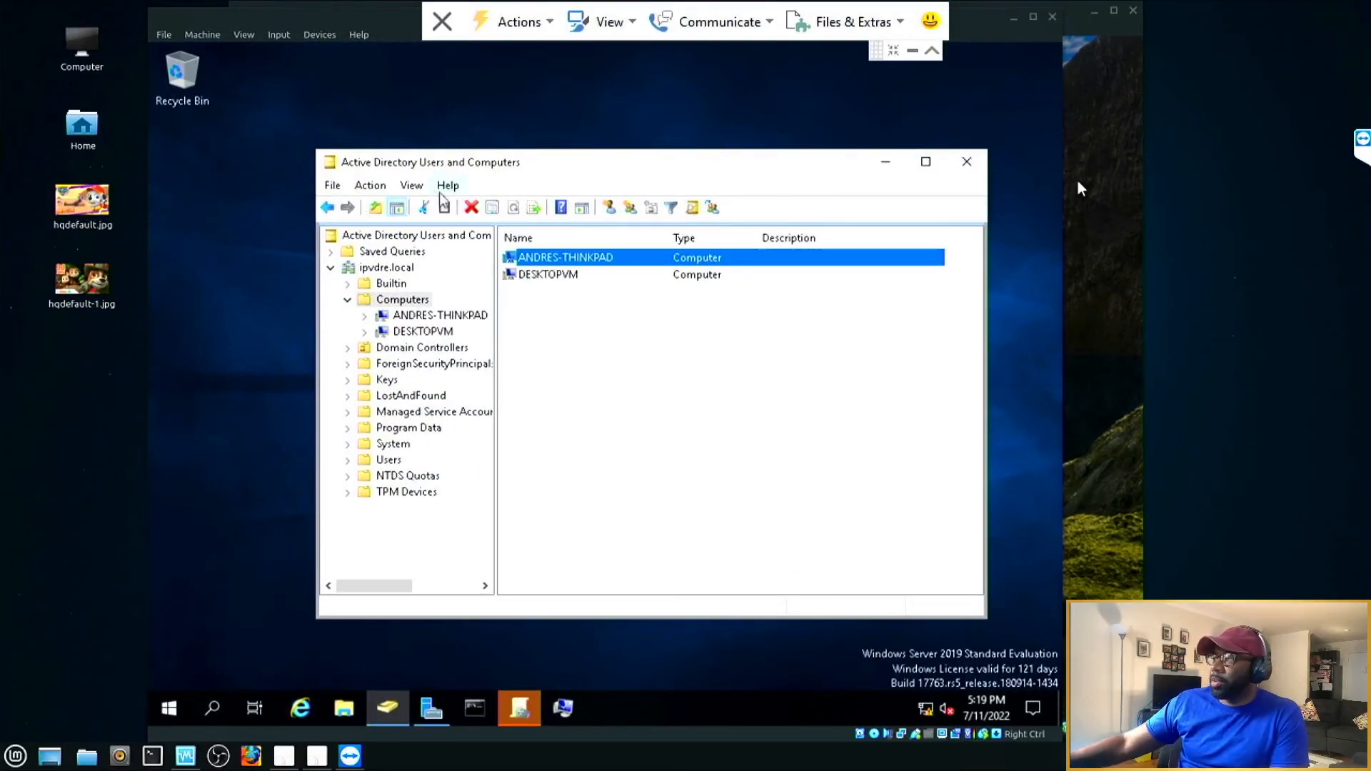
{"action": "right_click", "coordinate": [564, 262]}
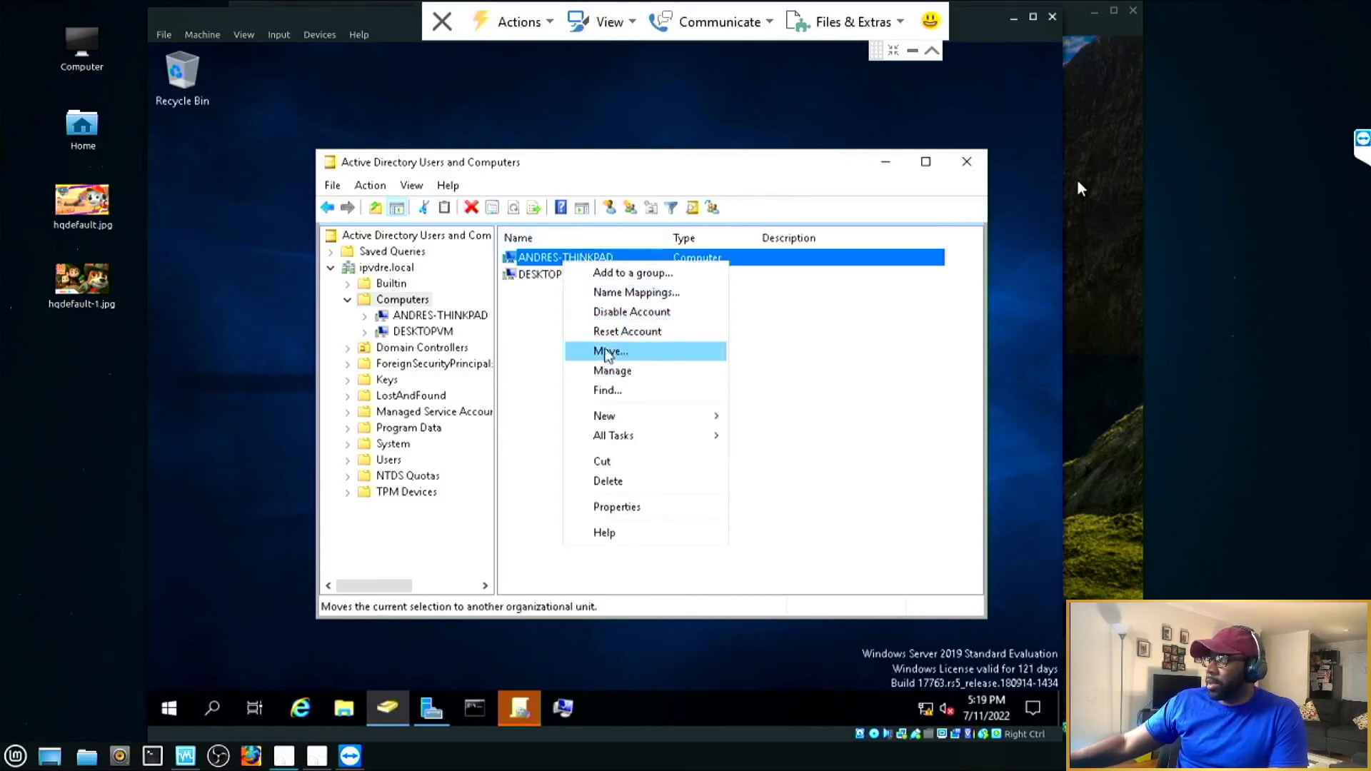
{"action": "left_click", "coordinate": [621, 157]}
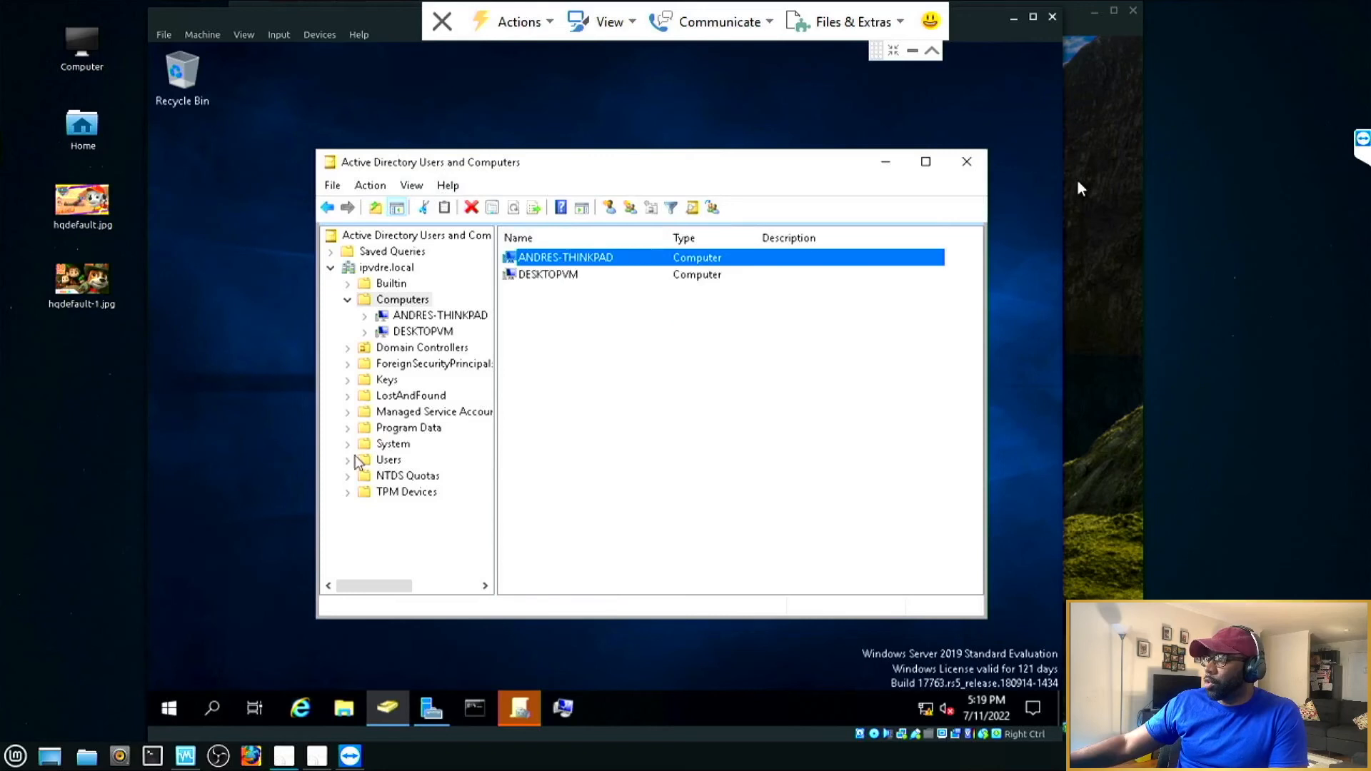
{"action": "right_click", "coordinate": [557, 261]}
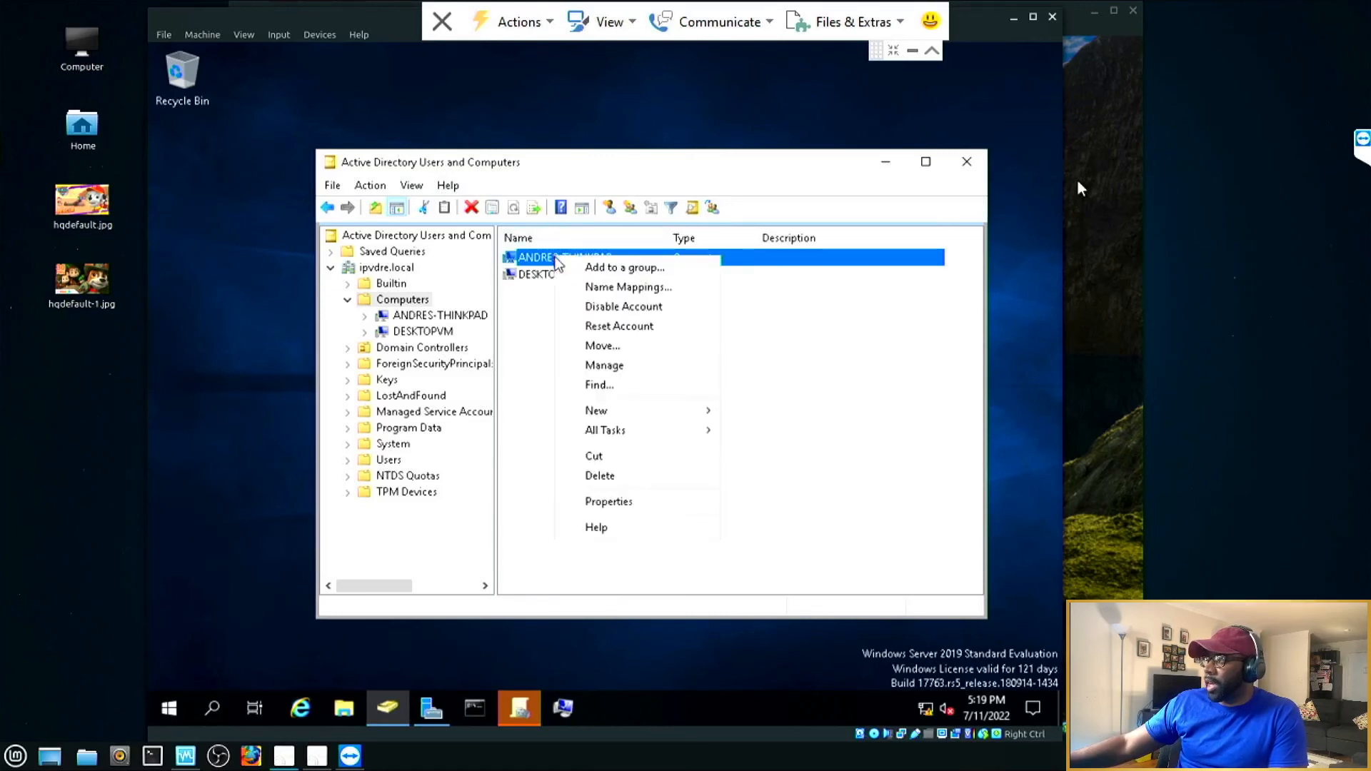
Step: Expand the Users container in the Active Directory tree
{"action": "left_click", "coordinate": [348, 461]}
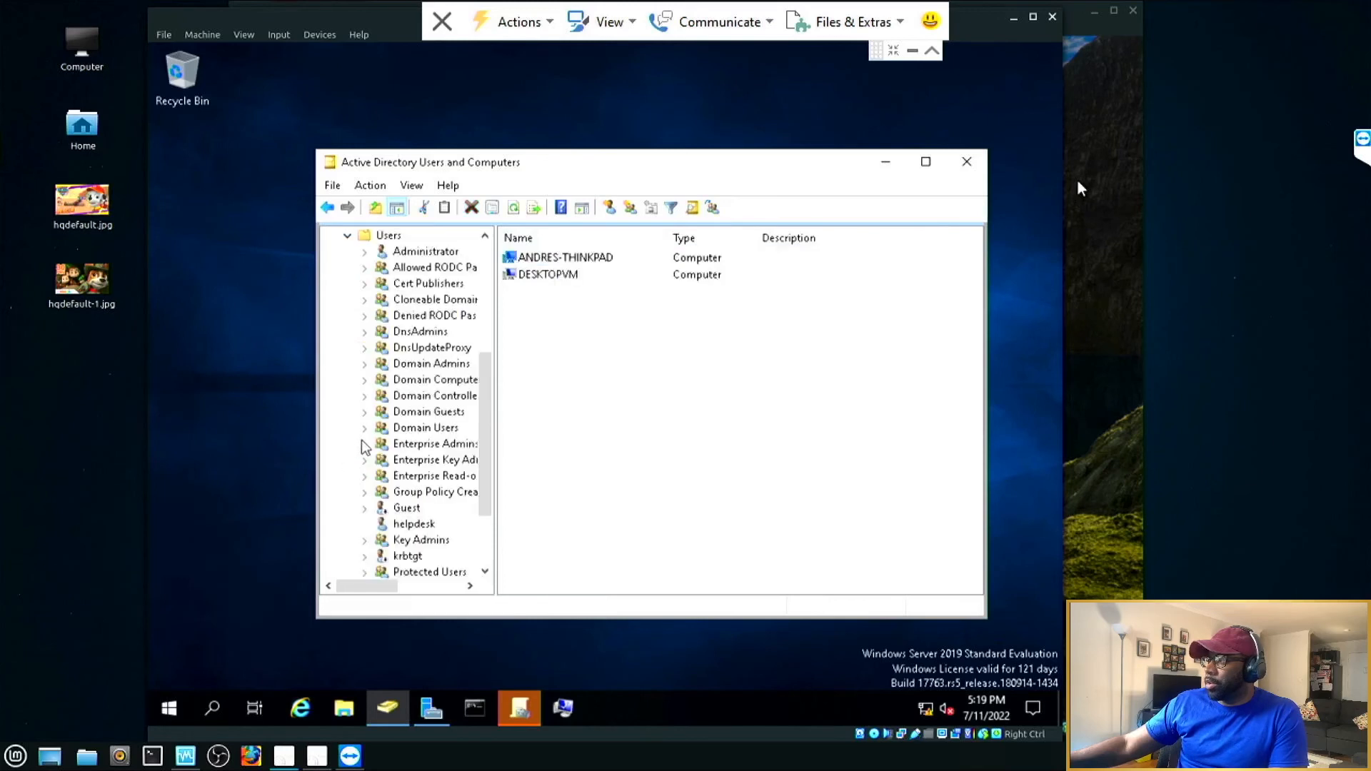
{"action": "scroll", "coordinate": [471, 484], "scroll_direction": "down", "scroll_amount": 2}
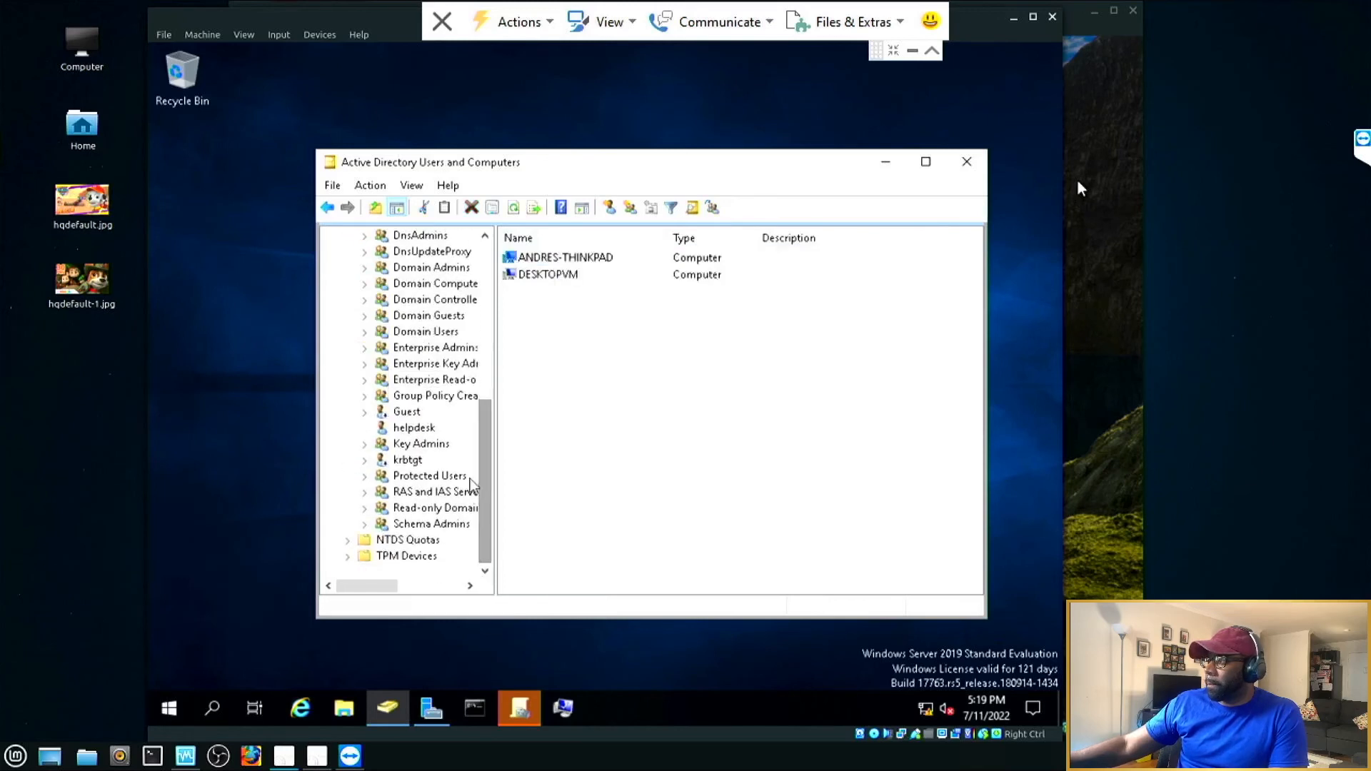
{"action": "mouse_move", "coordinate": [490, 430]}
{"action": "left_mouse_down"}
{"action": "mouse_move", "coordinate": [486, 334]}
{"action": "mouse_move", "coordinate": [485, 436]}
{"action": "left_mouse_up"}
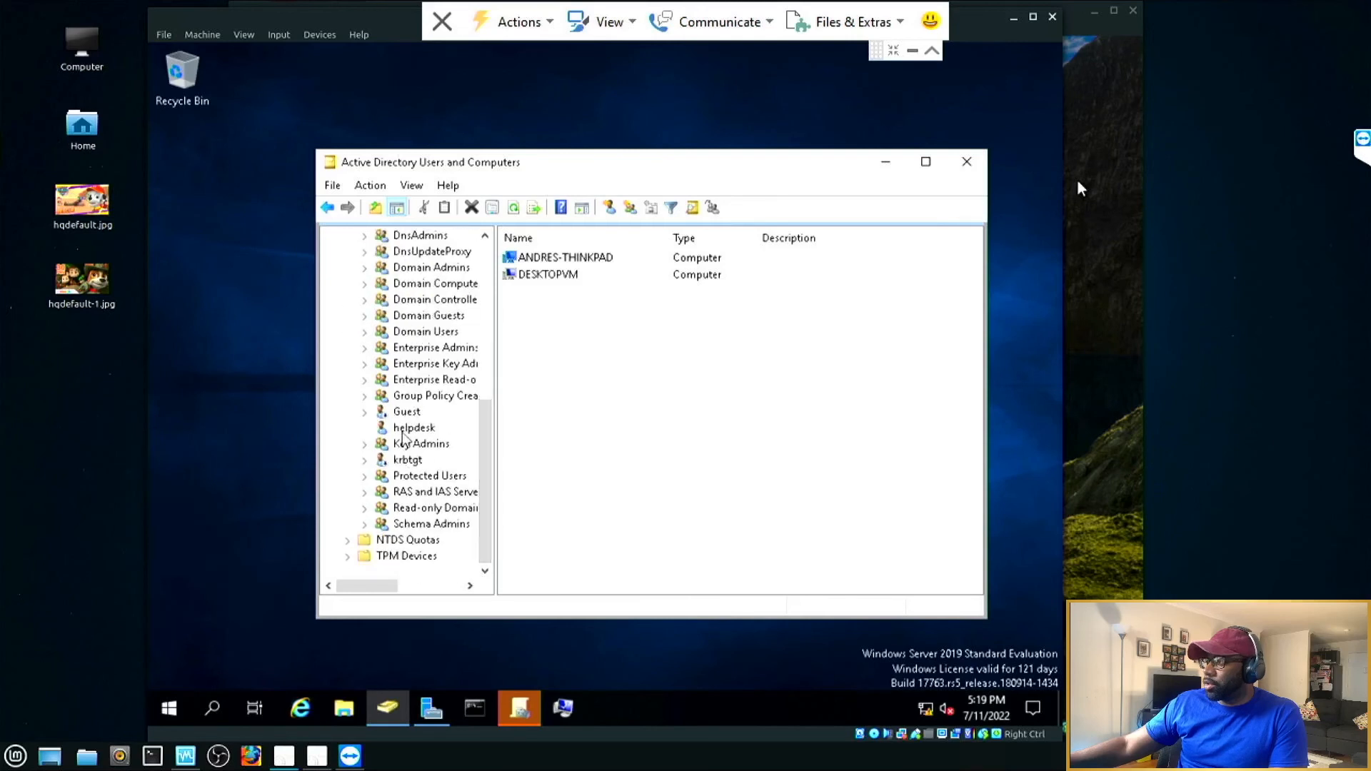
{"action": "left_click_drag", "start_coordinate": [485, 426], "coordinate": [484, 328]}
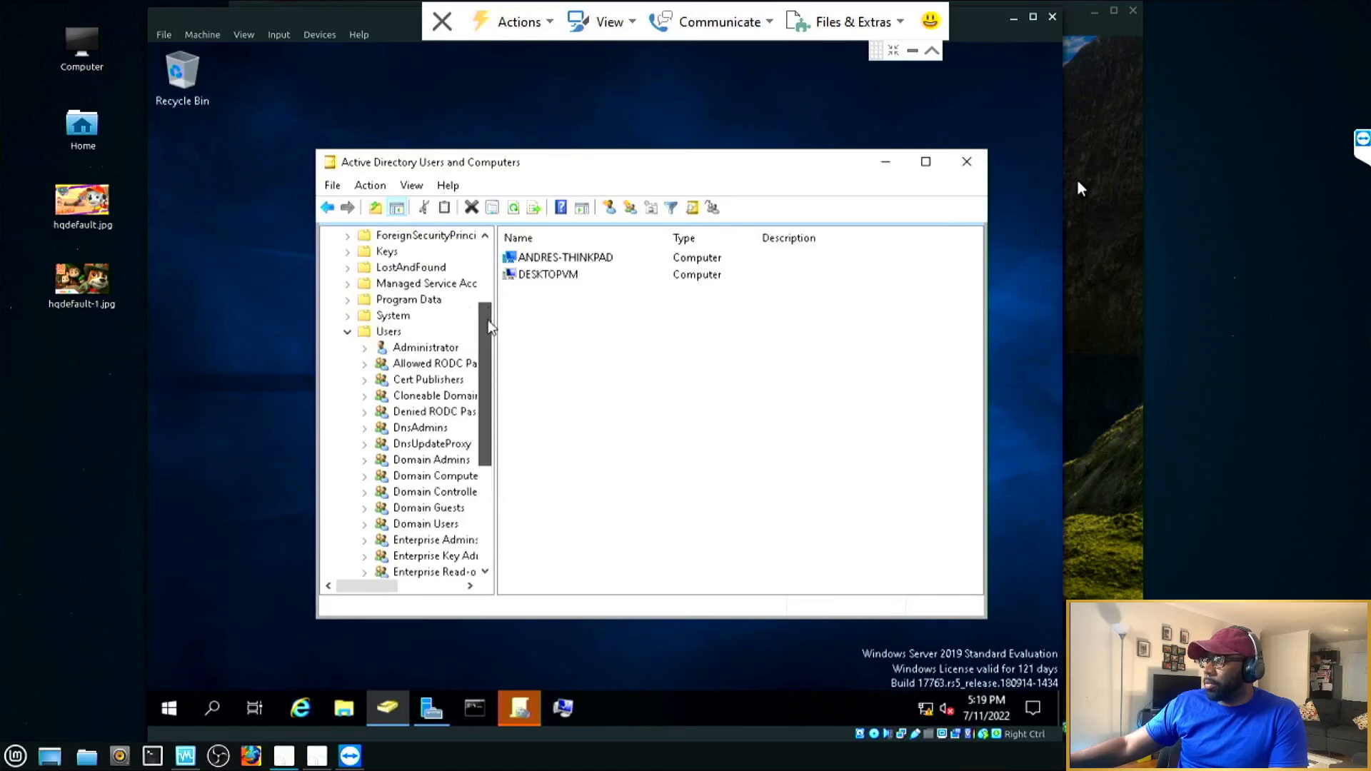
{"action": "left_click", "coordinate": [350, 334]}
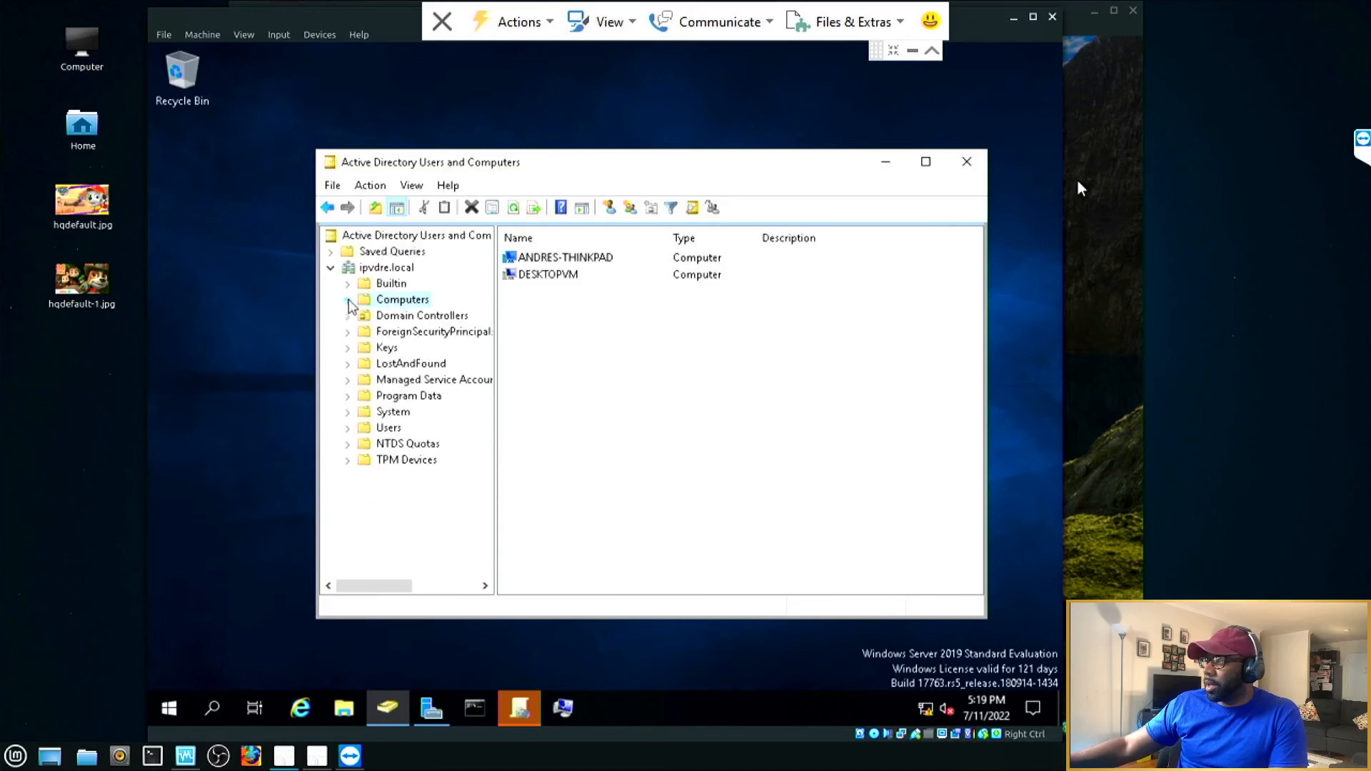
{"action": "left_click", "coordinate": [348, 428]}
{"action": "scroll", "coordinate": [485, 457], "scroll_direction": "down", "scroll_amount": 2}
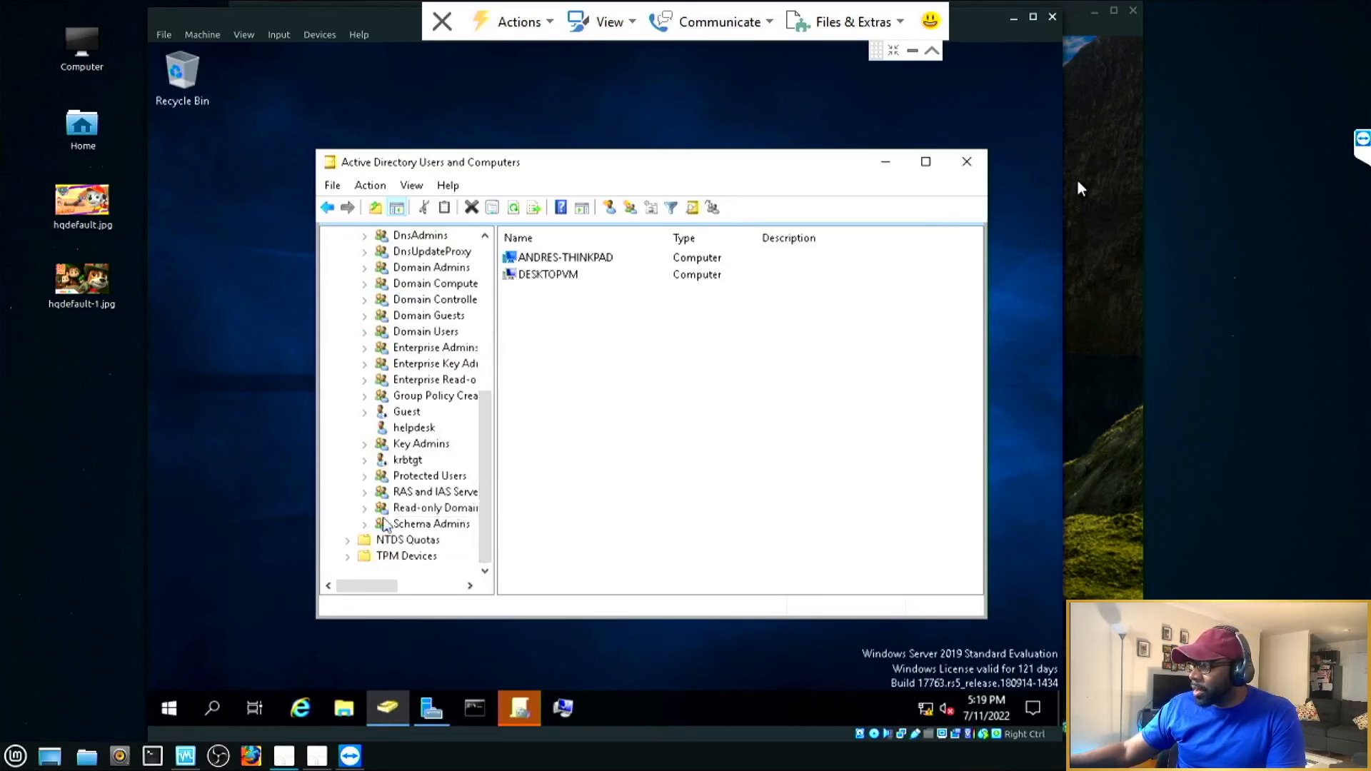
{"action": "scroll", "coordinate": [443, 354], "scroll_direction": "up", "scroll_amount": 2}
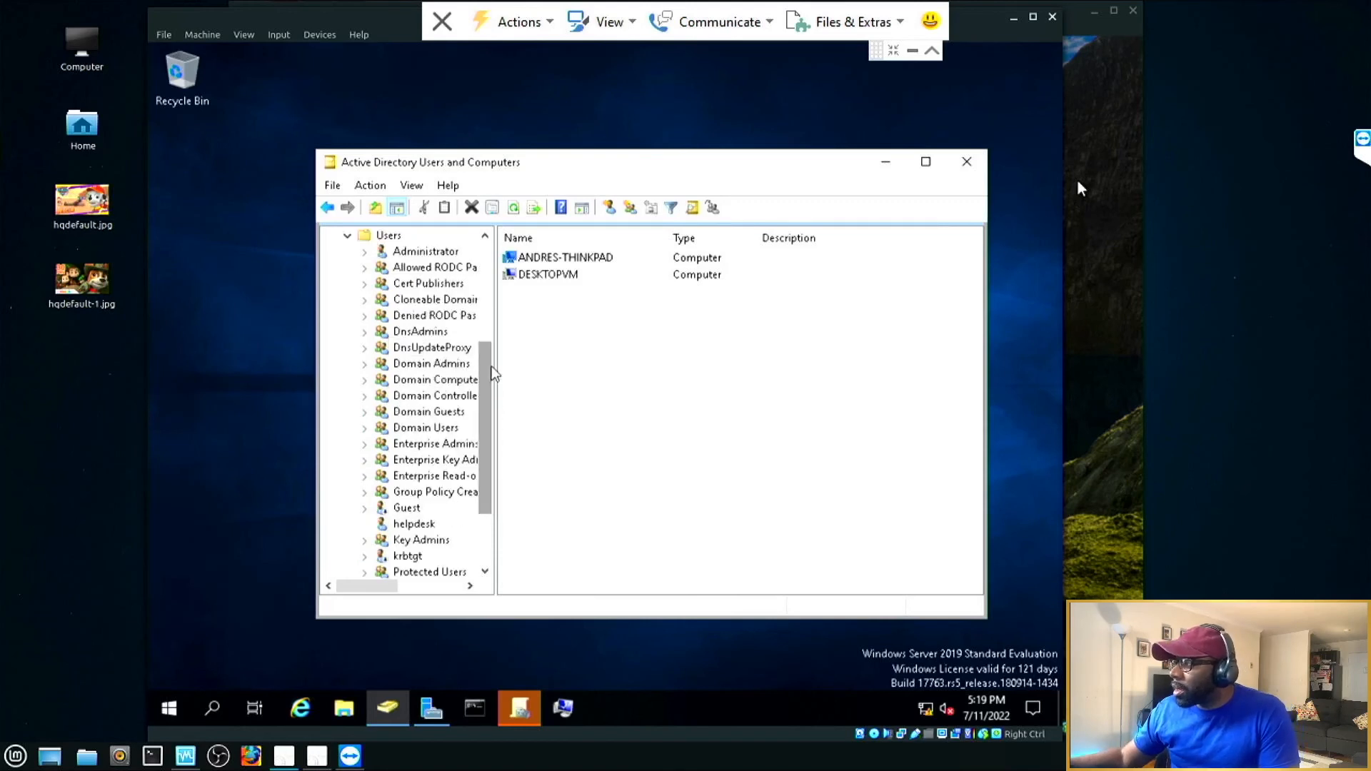
Step: Widen the tree pane so the full group names are visible
{"action": "left_click_drag", "start_coordinate": [496, 370], "coordinate": [583, 370]}
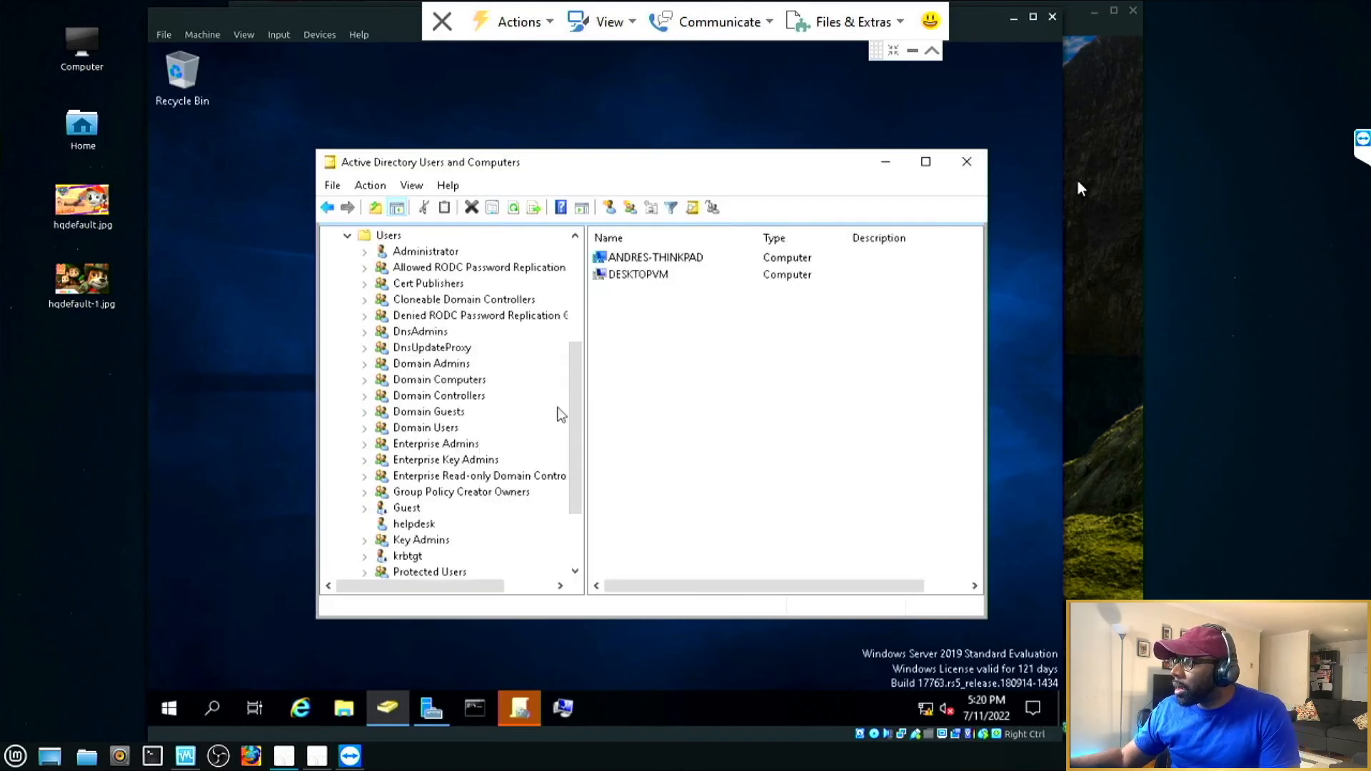
{"action": "left_click", "coordinate": [366, 492]}
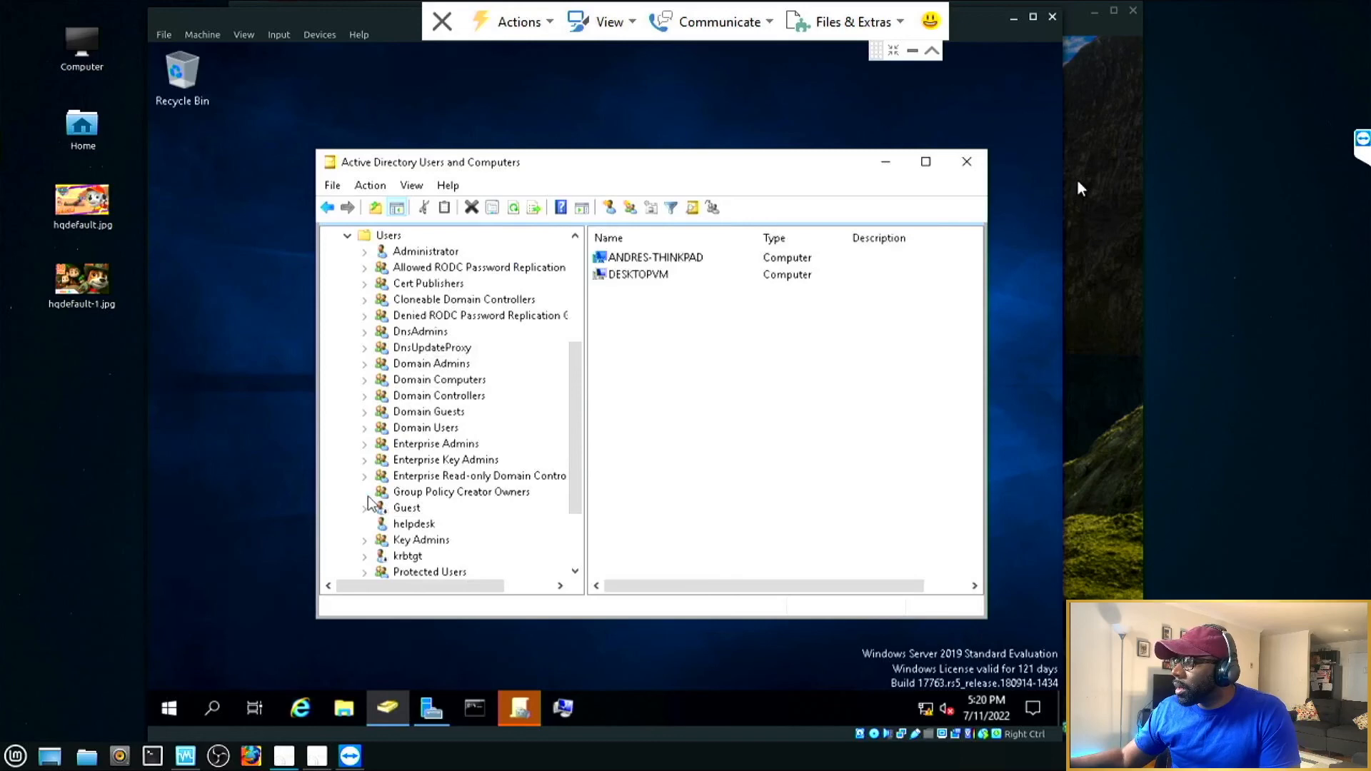
{"action": "scroll", "coordinate": [520, 491], "scroll_direction": "down", "scroll_amount": 2}
{"action": "left_click_drag", "start_coordinate": [573, 487], "coordinate": [574, 446]}
{"action": "scroll", "coordinate": [521, 370], "scroll_direction": "up", "scroll_amount": 4}
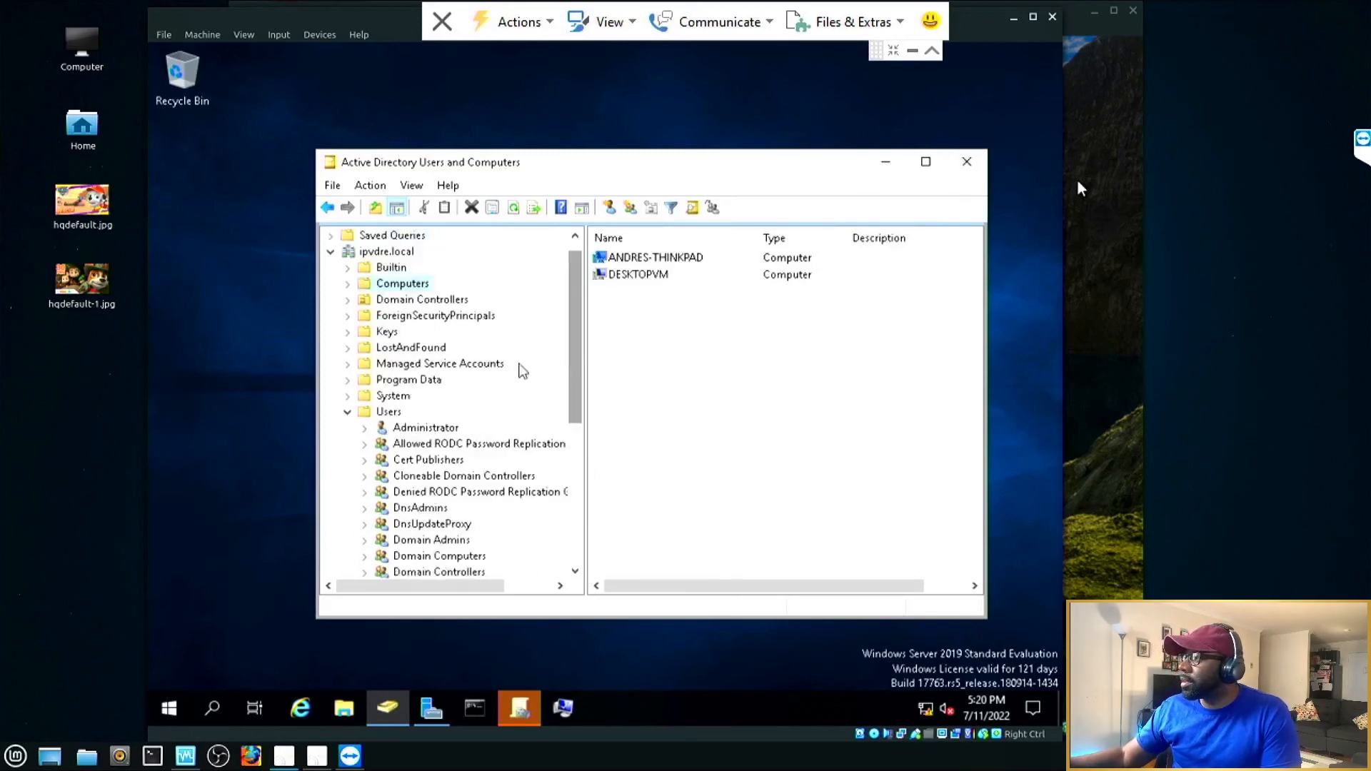
Step: Refresh the Users container to reveal the new HR and IT entries
{"action": "left_click", "coordinate": [387, 413]}
{"action": "right_click", "coordinate": [387, 413]}
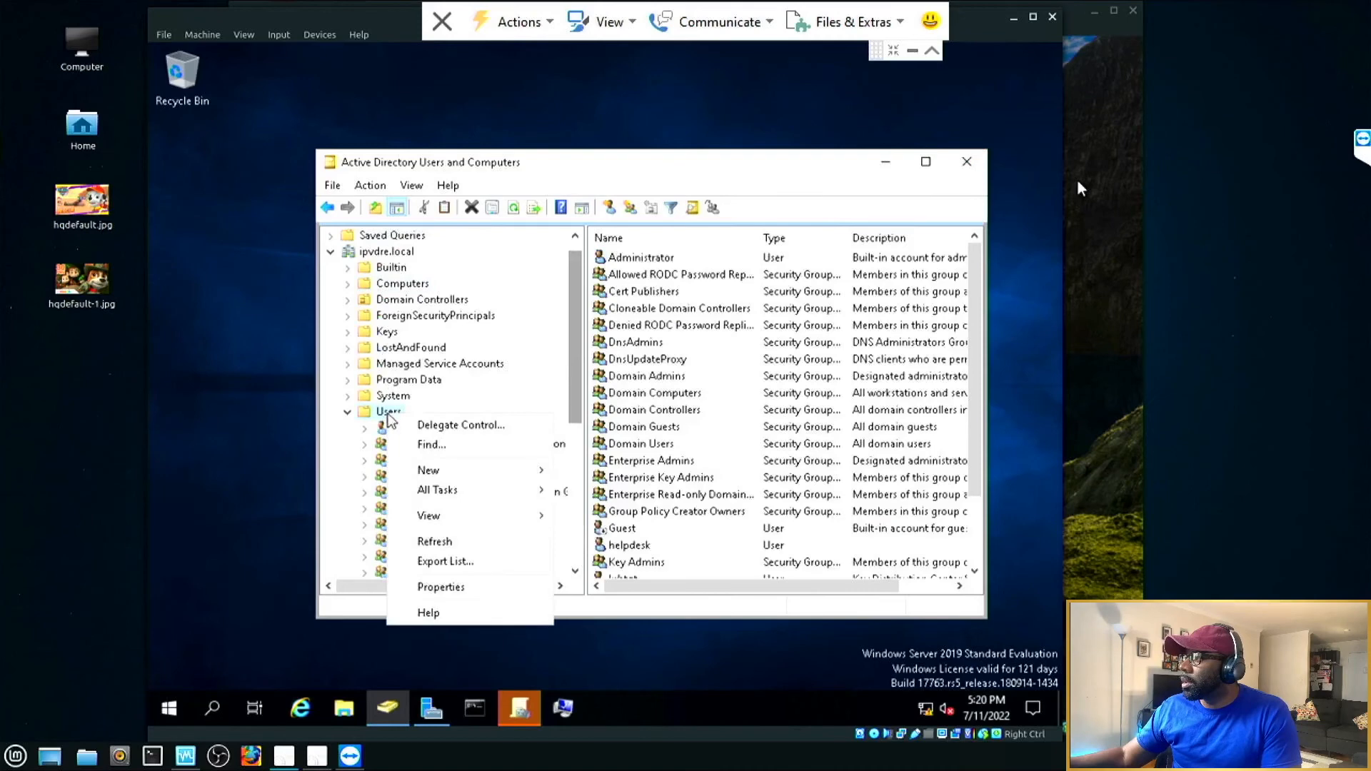
{"action": "left_click", "coordinate": [451, 544]}
{"action": "scroll", "coordinate": [581, 421], "scroll_direction": "down", "scroll_amount": 6}
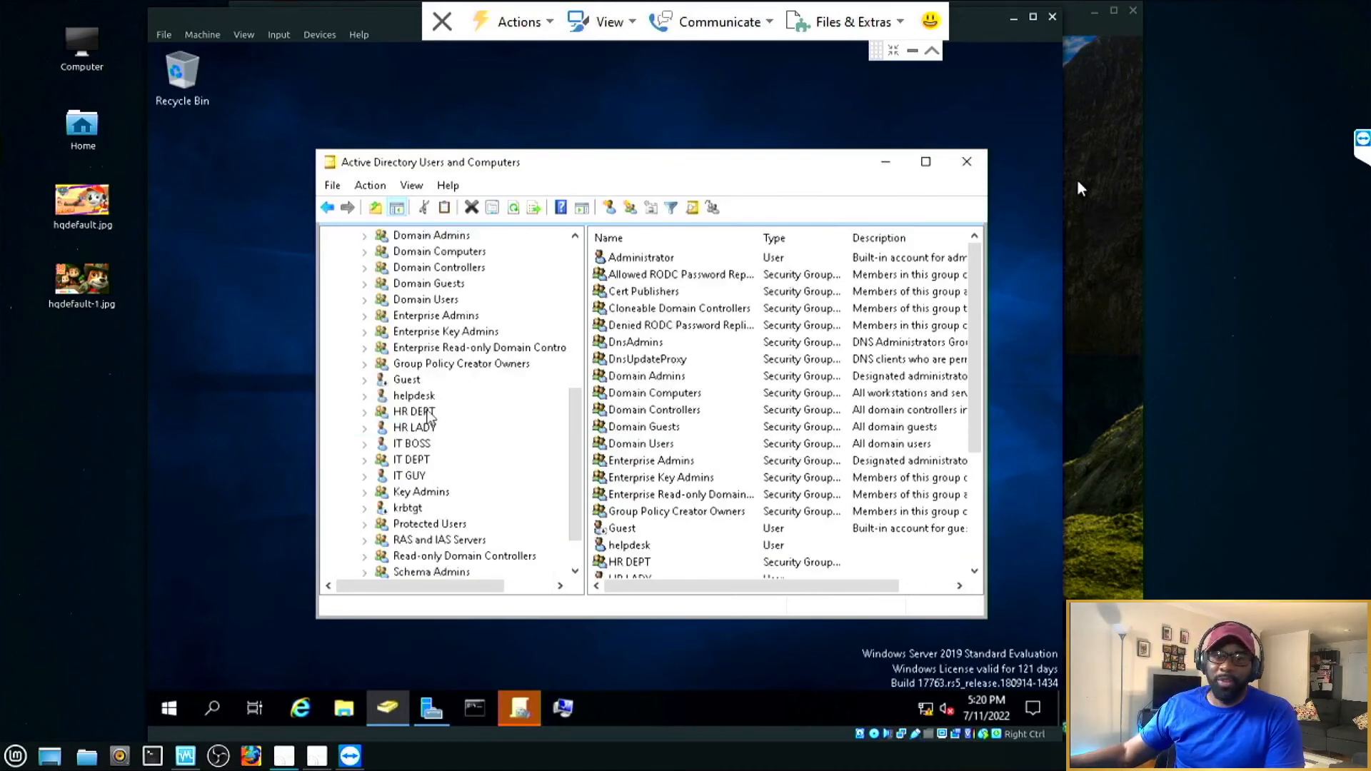
Step: Inspect the HR user and IT boss account menus, then show the Computers container
{"action": "left_click", "coordinate": [414, 428]}
{"action": "right_click", "coordinate": [414, 431]}
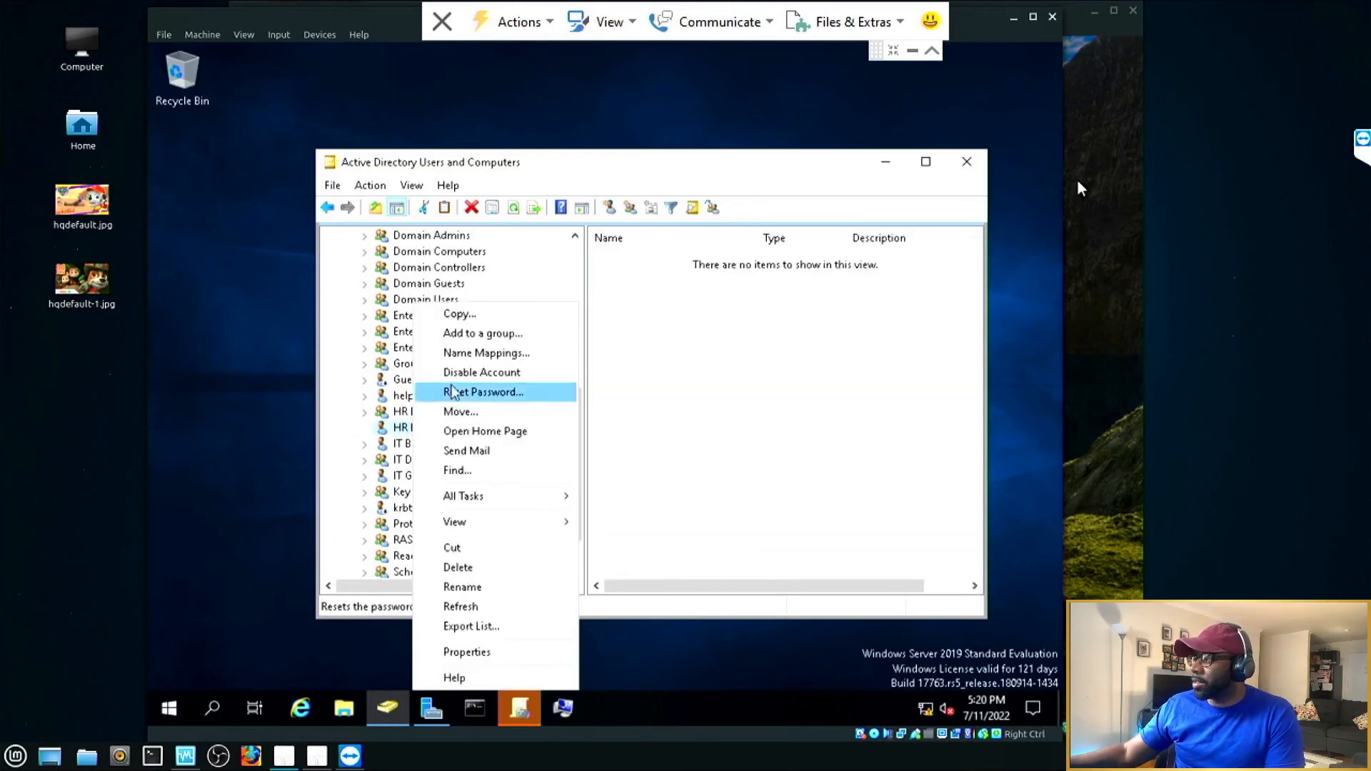
{"action": "left_click", "coordinate": [784, 335]}
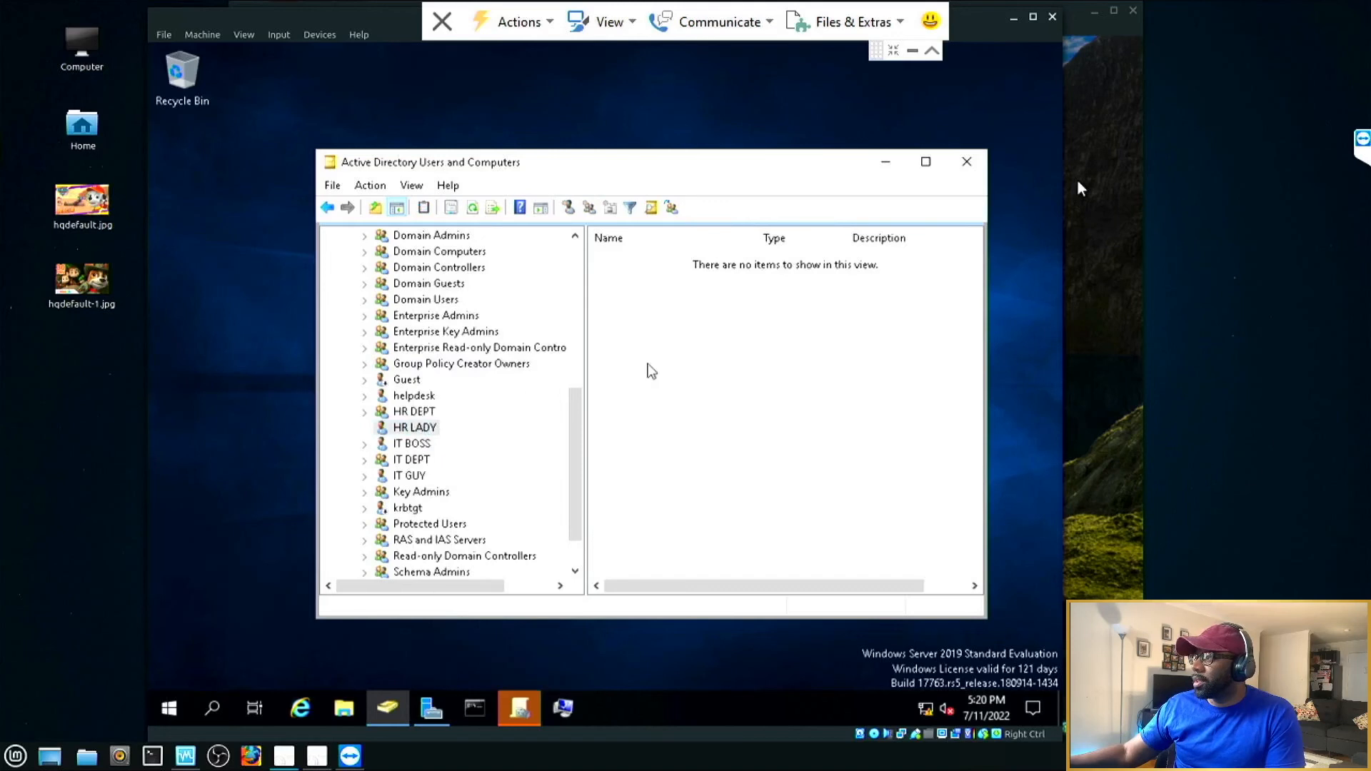
{"action": "right_click", "coordinate": [418, 446]}
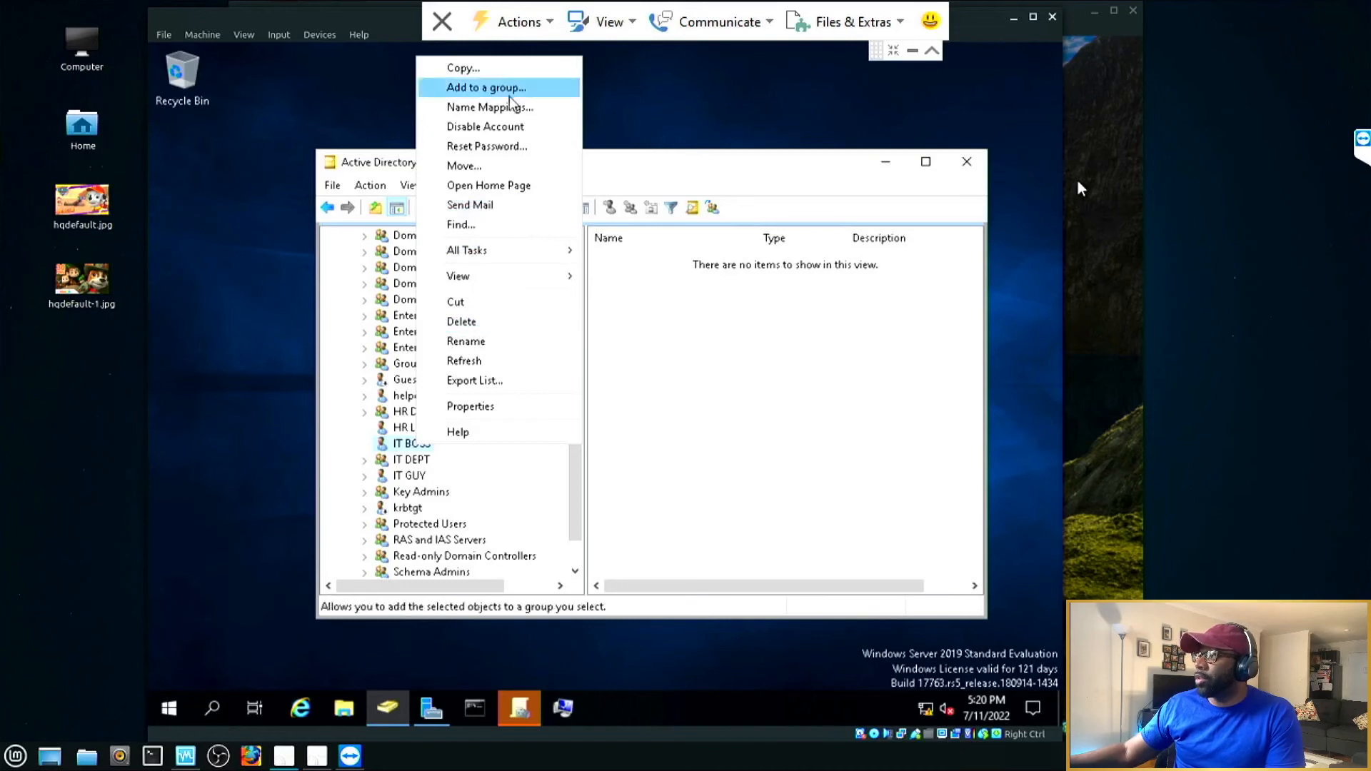
{"action": "left_click", "coordinate": [696, 393]}
{"action": "scroll", "coordinate": [532, 409], "scroll_direction": "up", "scroll_amount": 7}
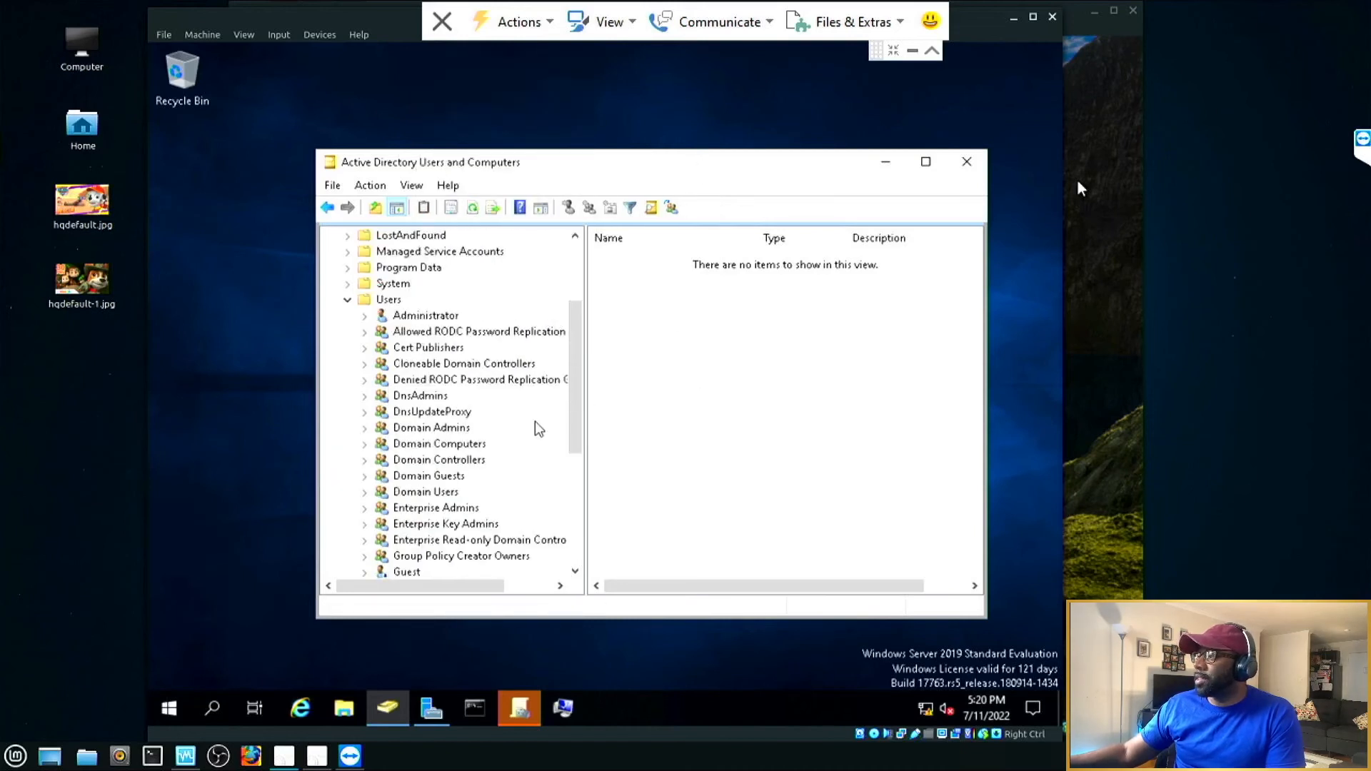
{"action": "left_click", "coordinate": [404, 302]}
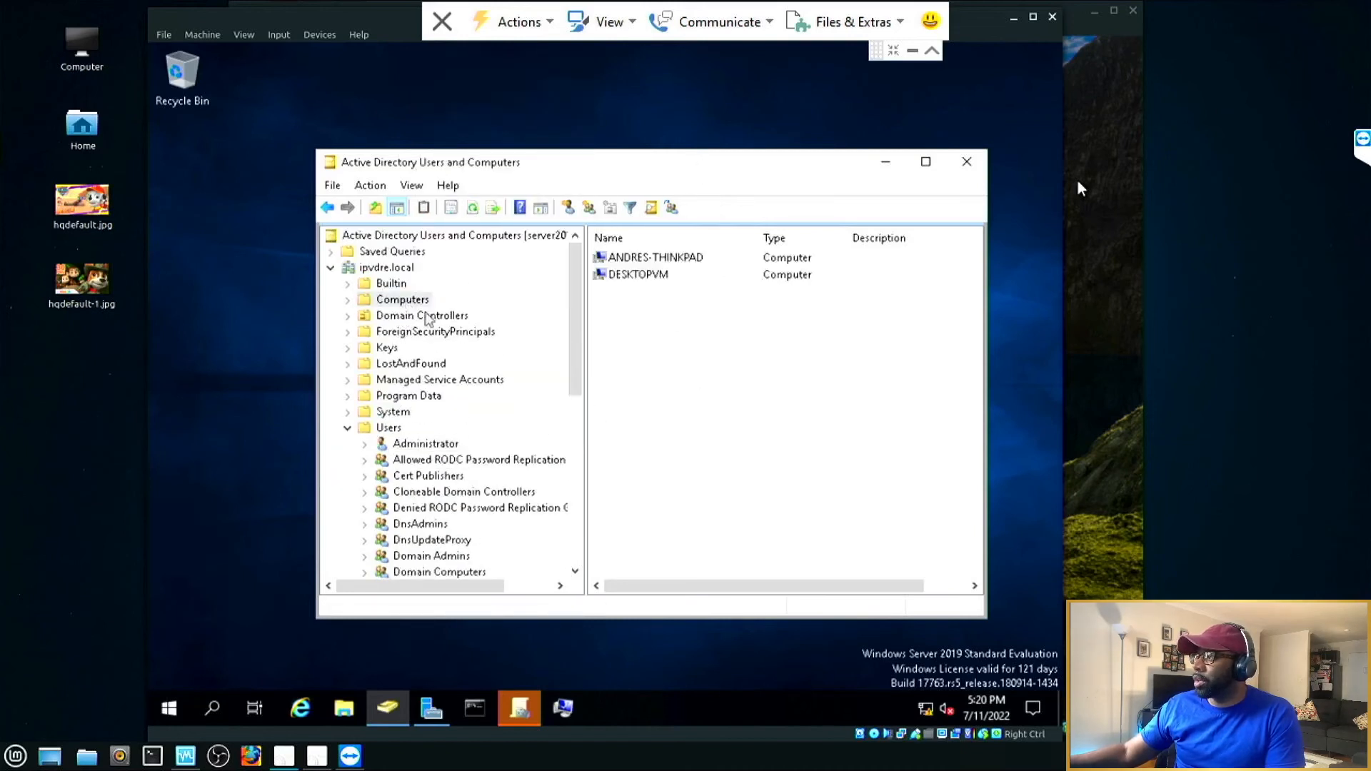
Step: Open Computer Management for ANDRES-THINKPAD, then bring the Windows 10 VM window forward
{"action": "left_click", "coordinate": [656, 259]}
{"action": "right_click", "coordinate": [656, 259]}
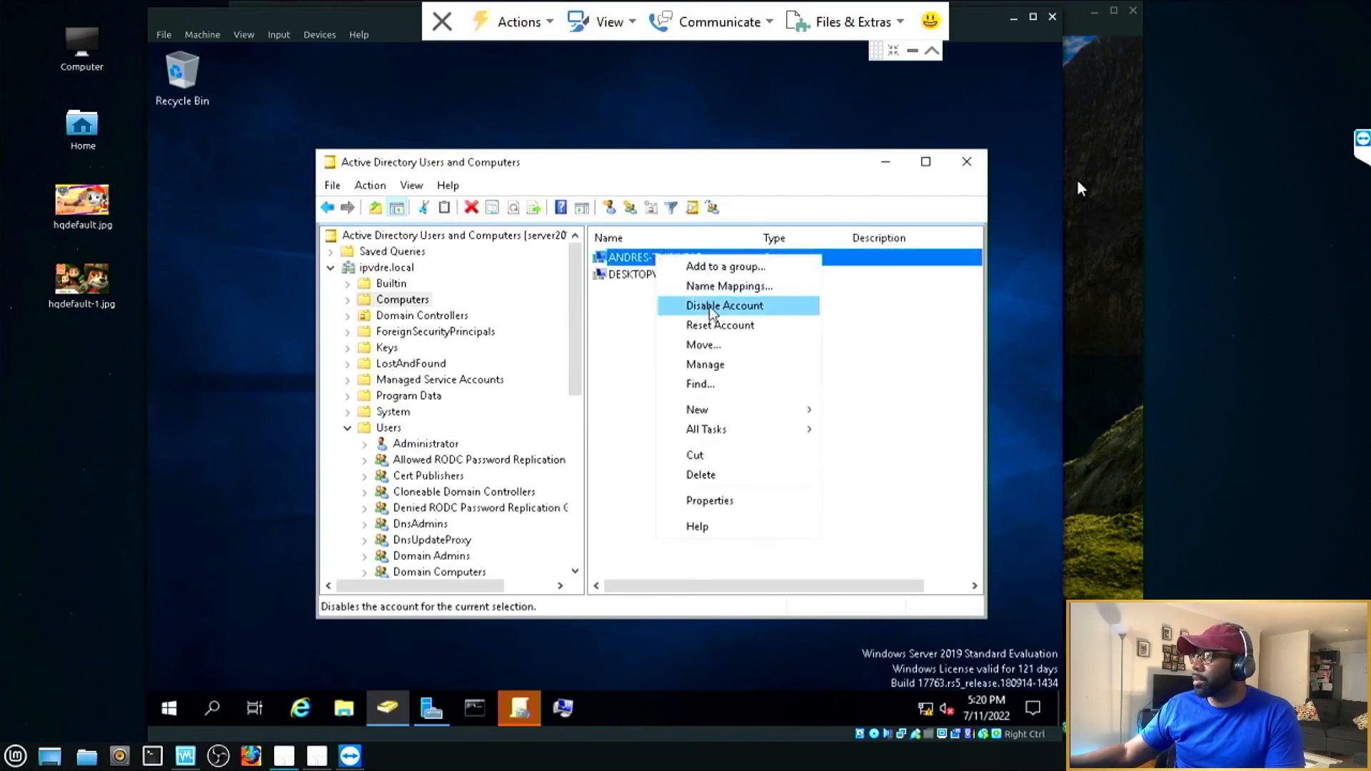
{"action": "left_click", "coordinate": [727, 365]}
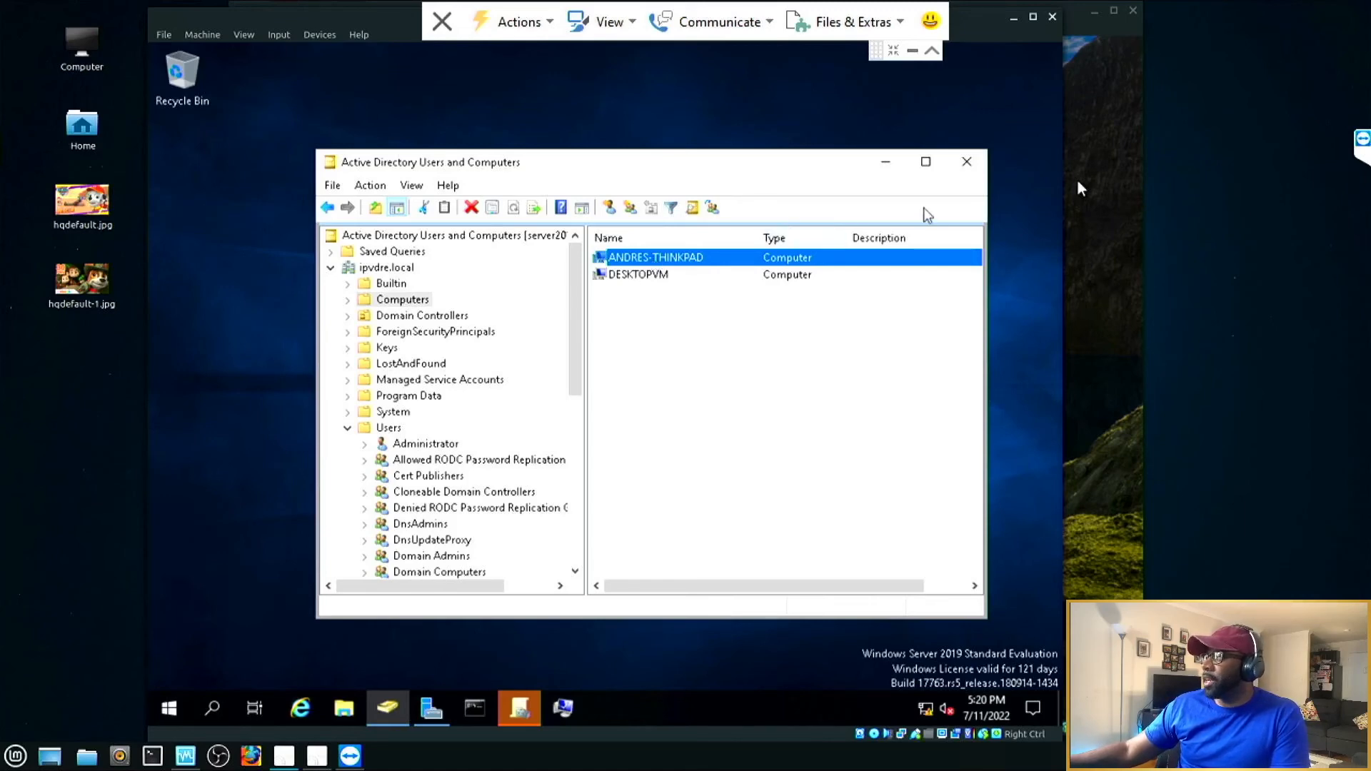
{"action": "left_click", "coordinate": [1107, 244]}
Step: Sign in to the Windows 10 client as the HR user with their password and open Windows search
{"action": "left_click", "coordinate": [619, 336]}
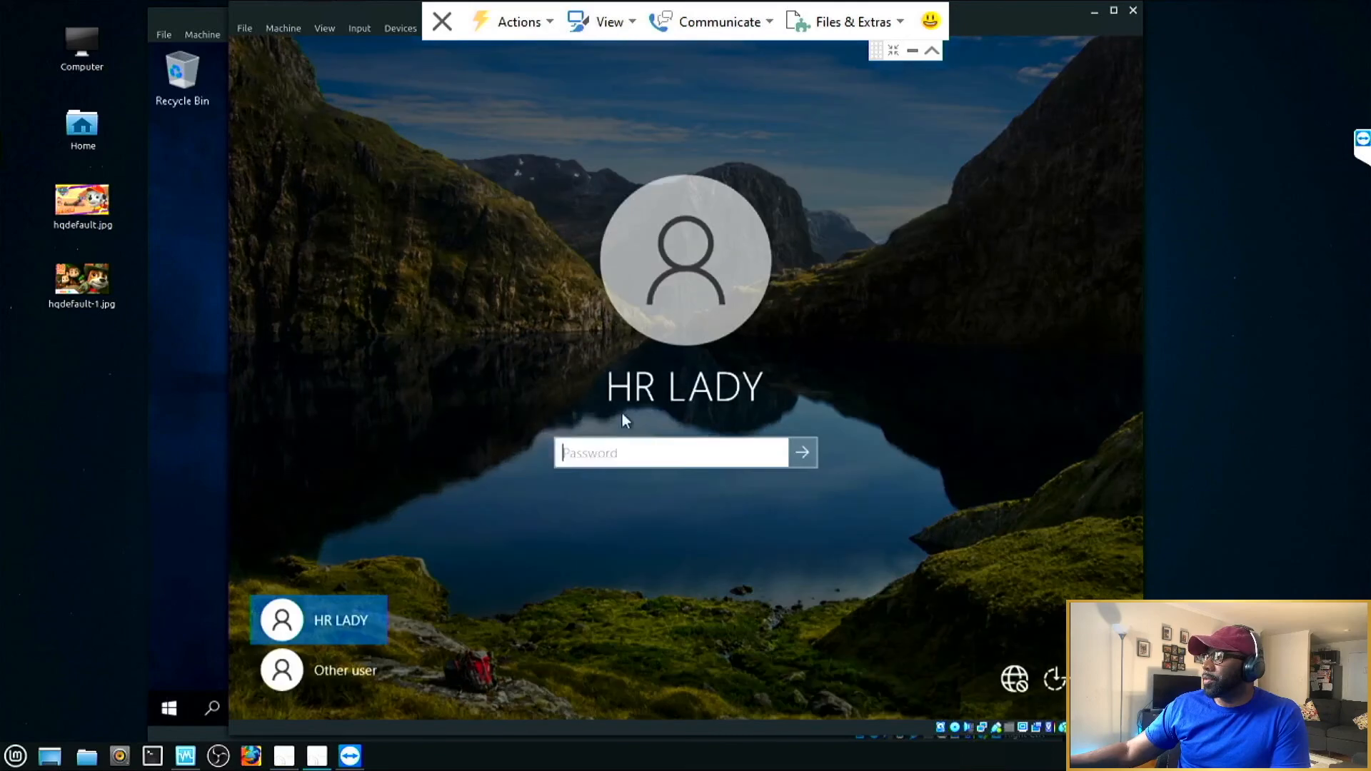
{"action": "type", "text": "•••••••••"}
{"action": "key", "text": "Return"}
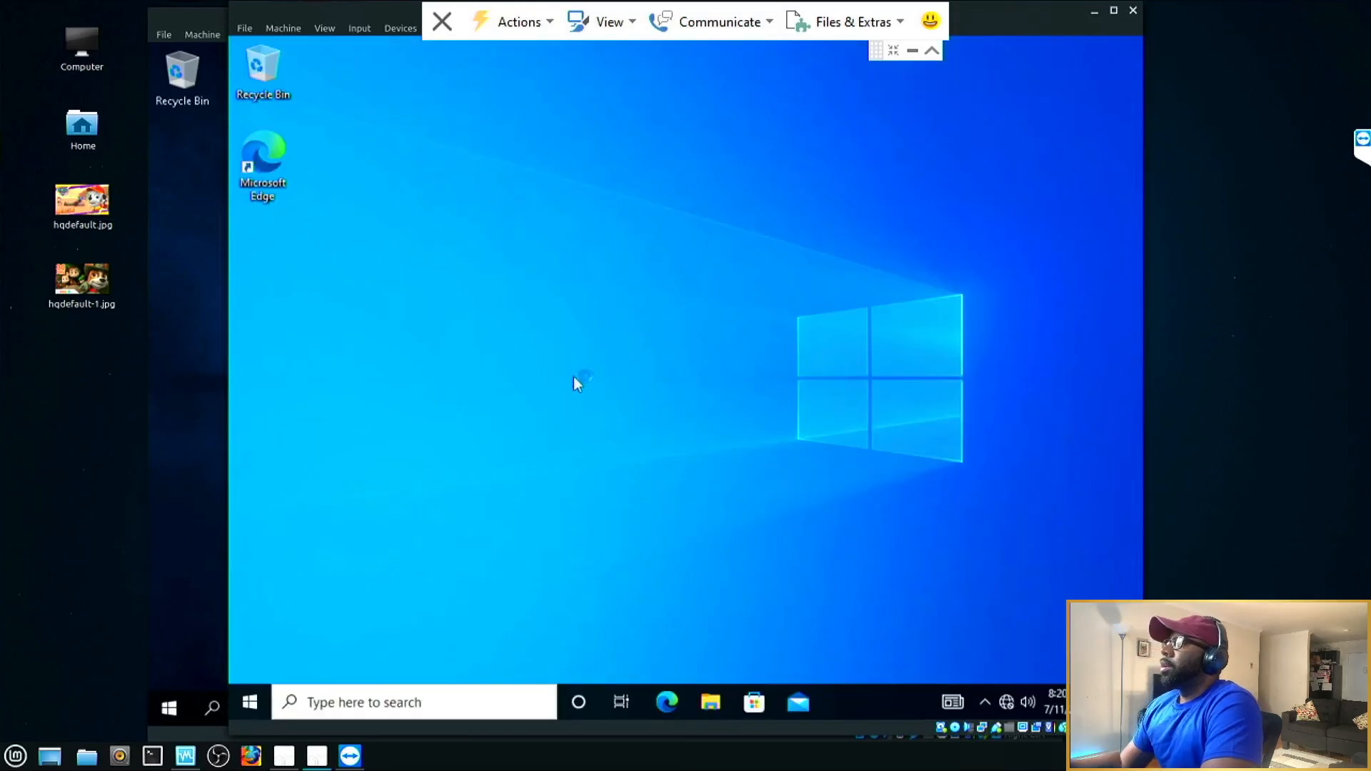
{"action": "left_click", "coordinate": [434, 704]}
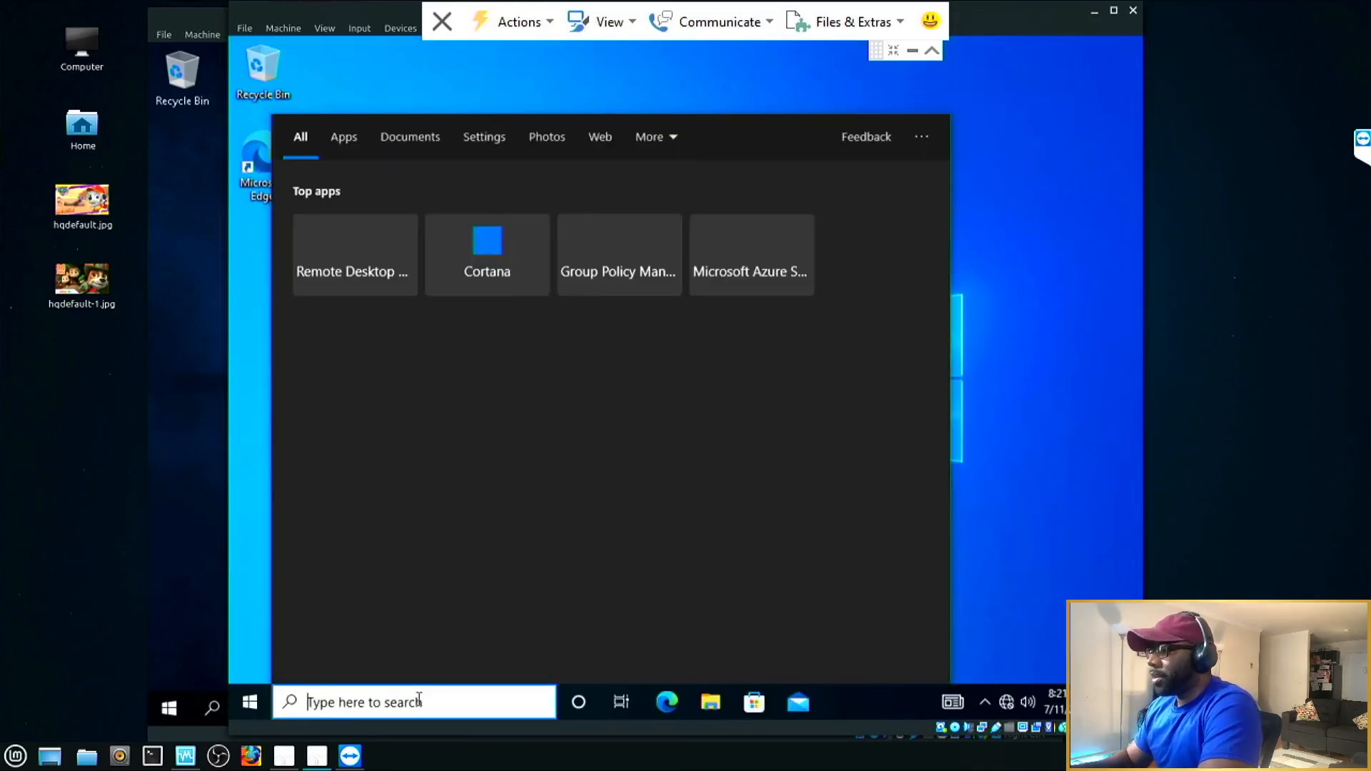
Step: Launch Remote Desktop Connection from a 'remot' search, then bring the Windows Server VM forward
{"action": "type", "text": "remot"}
{"action": "left_click", "coordinate": [427, 207]}
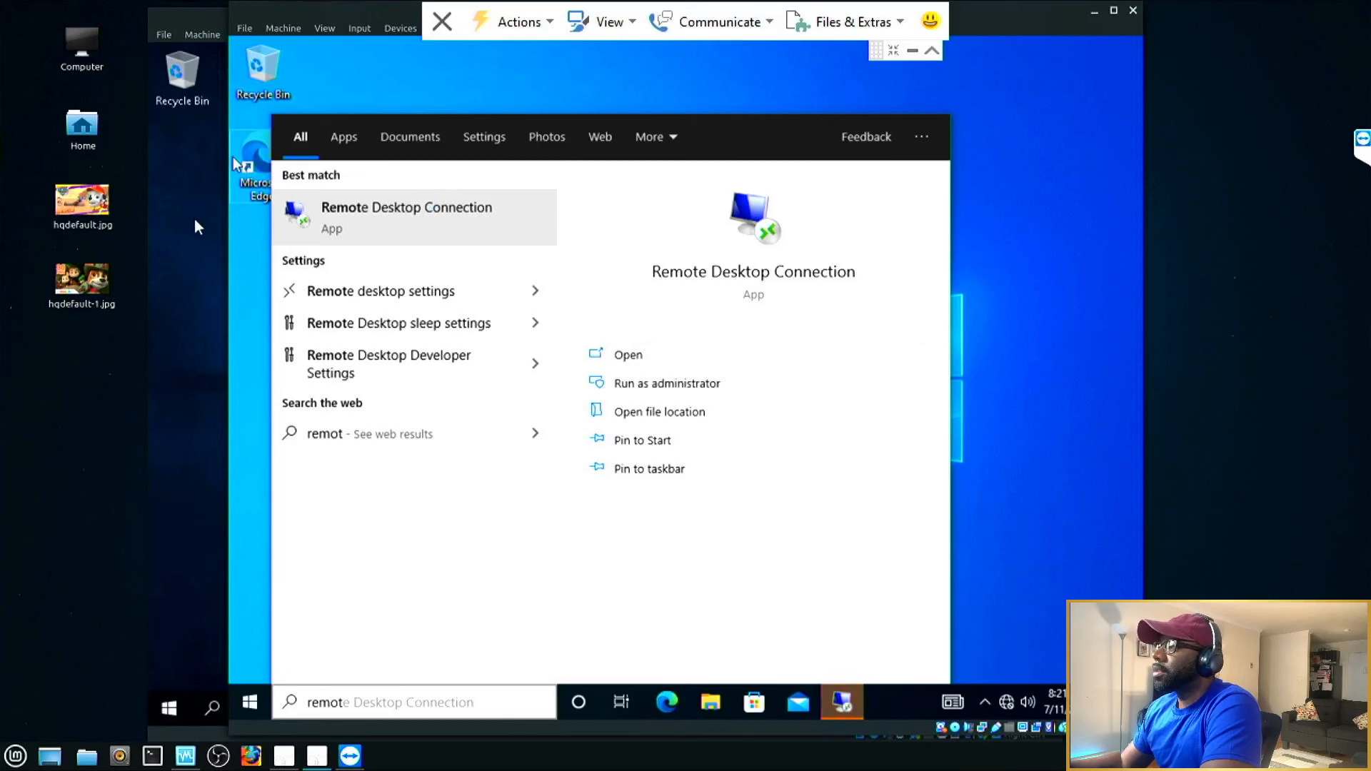
{"action": "left_click", "coordinate": [205, 272]}
{"action": "left_click", "coordinate": [768, 546]}
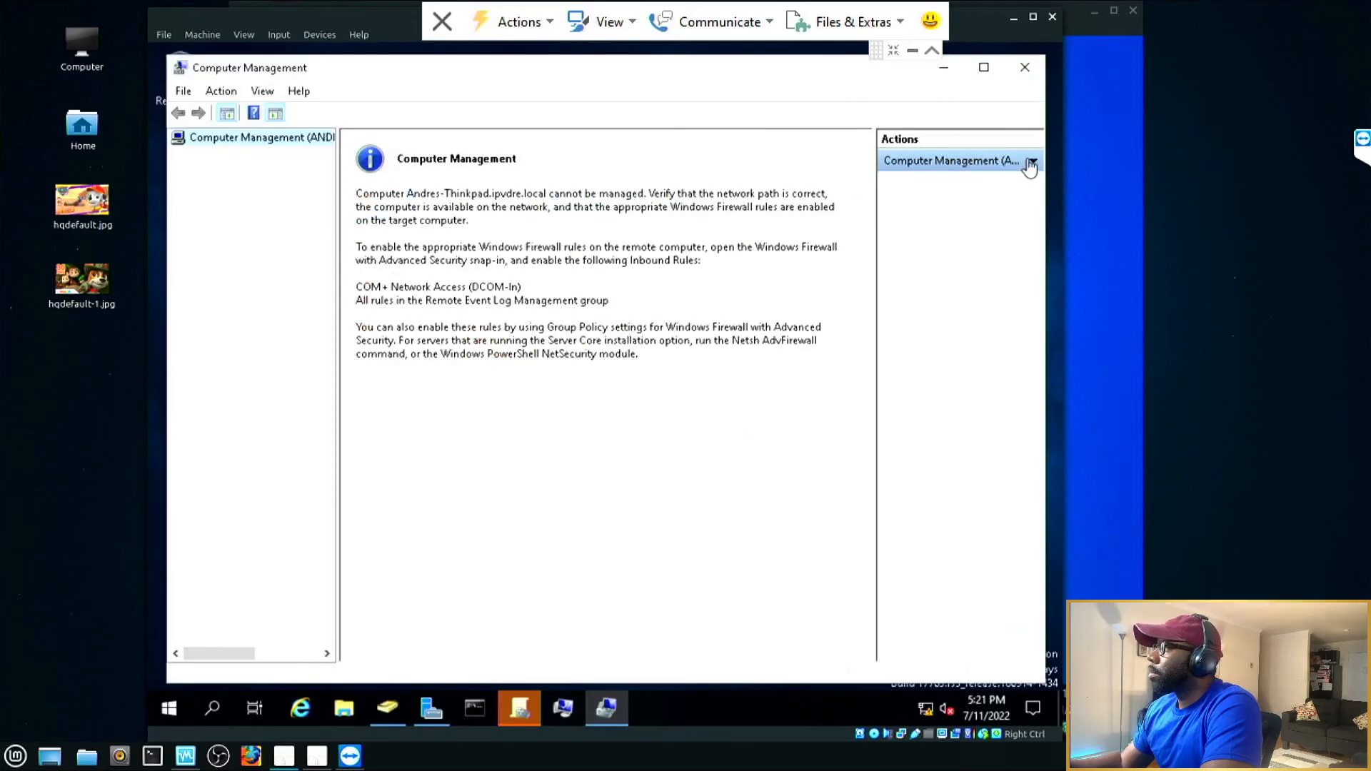
{"action": "left_click", "coordinate": [1030, 183]}
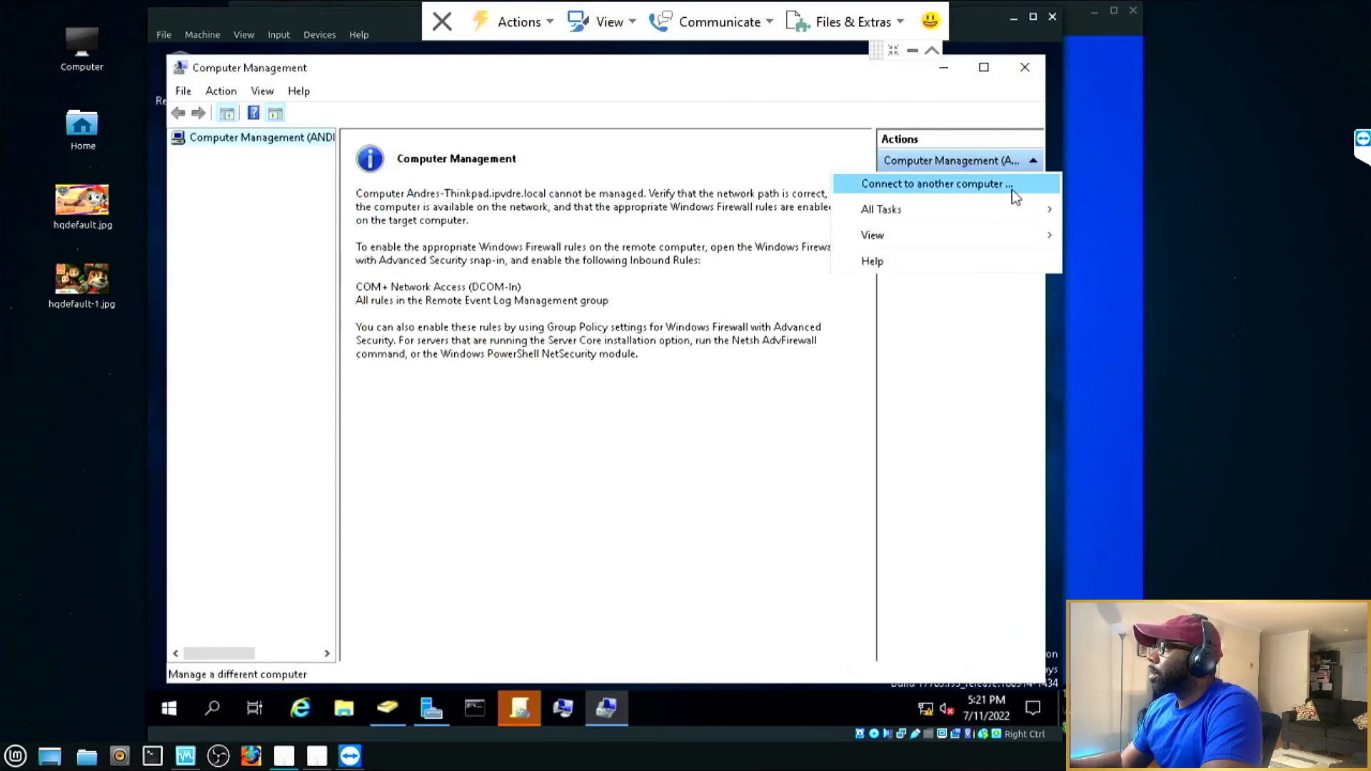
{"action": "left_click", "coordinate": [1013, 187]}
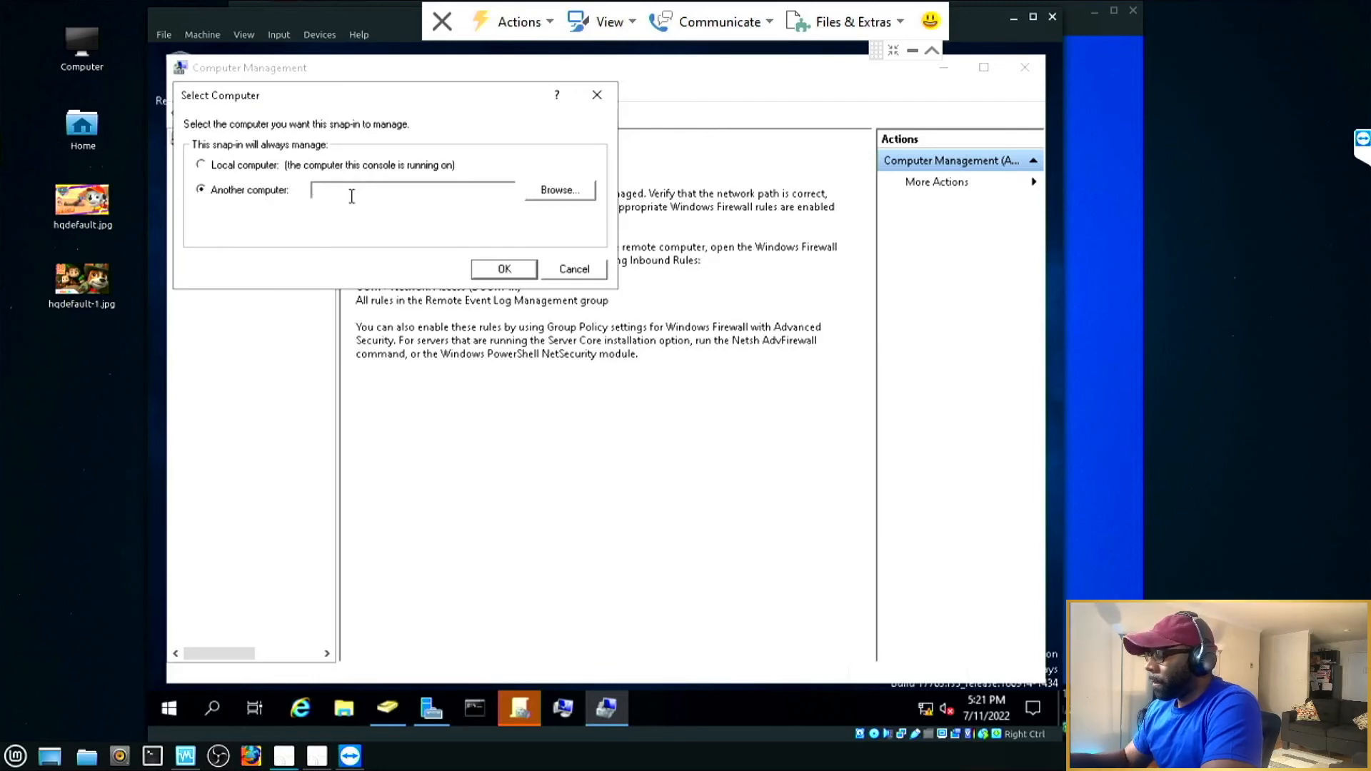
{"action": "type", "text": "andres-thinkpad.ipvdre.local"}
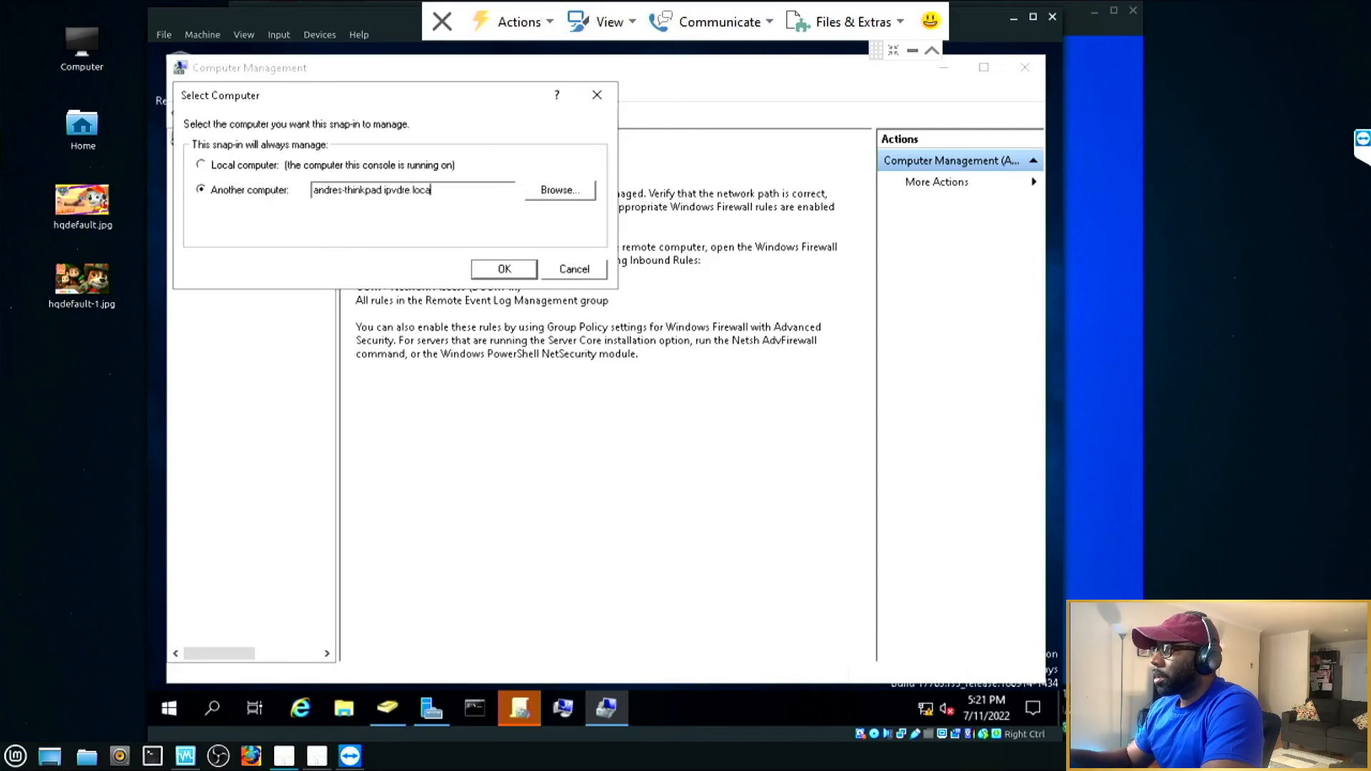
{"action": "left_click", "coordinate": [522, 275]}
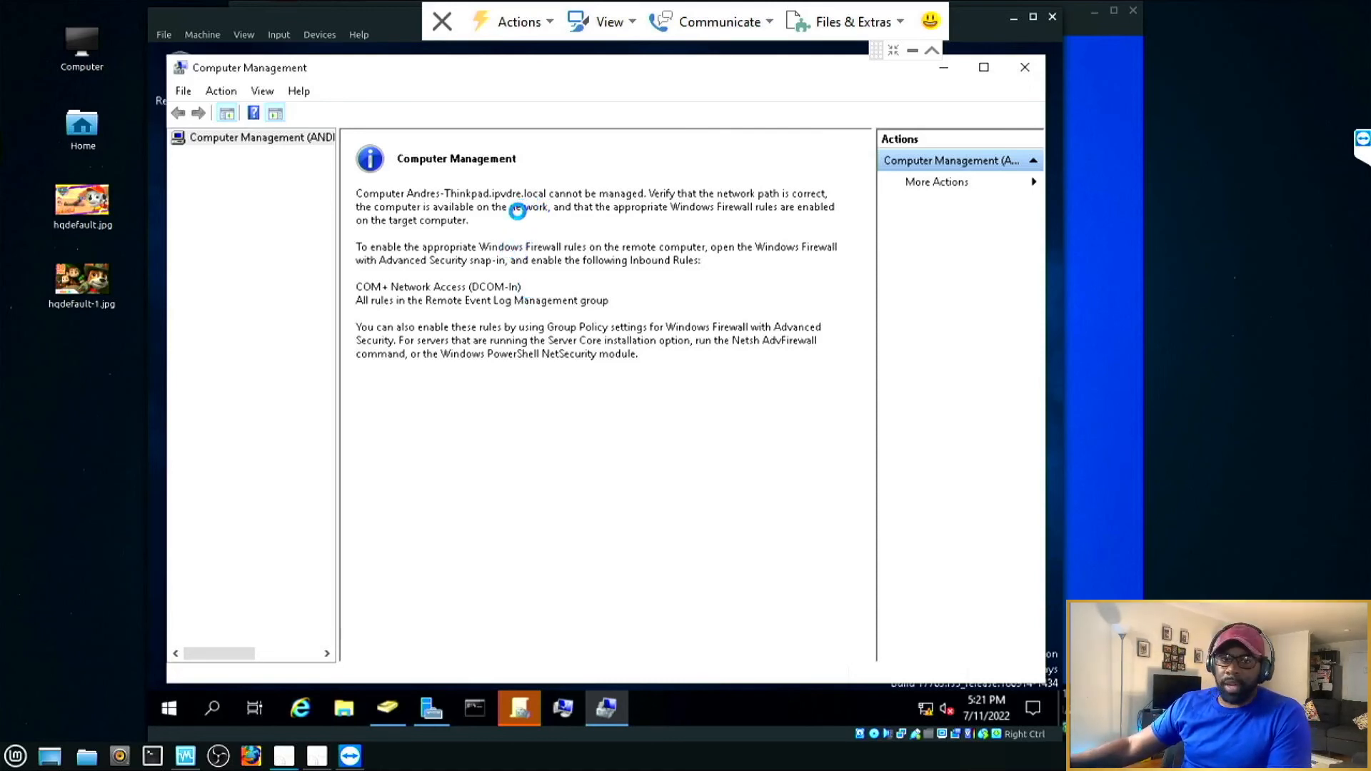
Step: On the Windows 10 client, connect Remote Desktop to server2019.ipvdre.local and submit the HR user's password
{"action": "left_click", "coordinate": [1100, 252]}
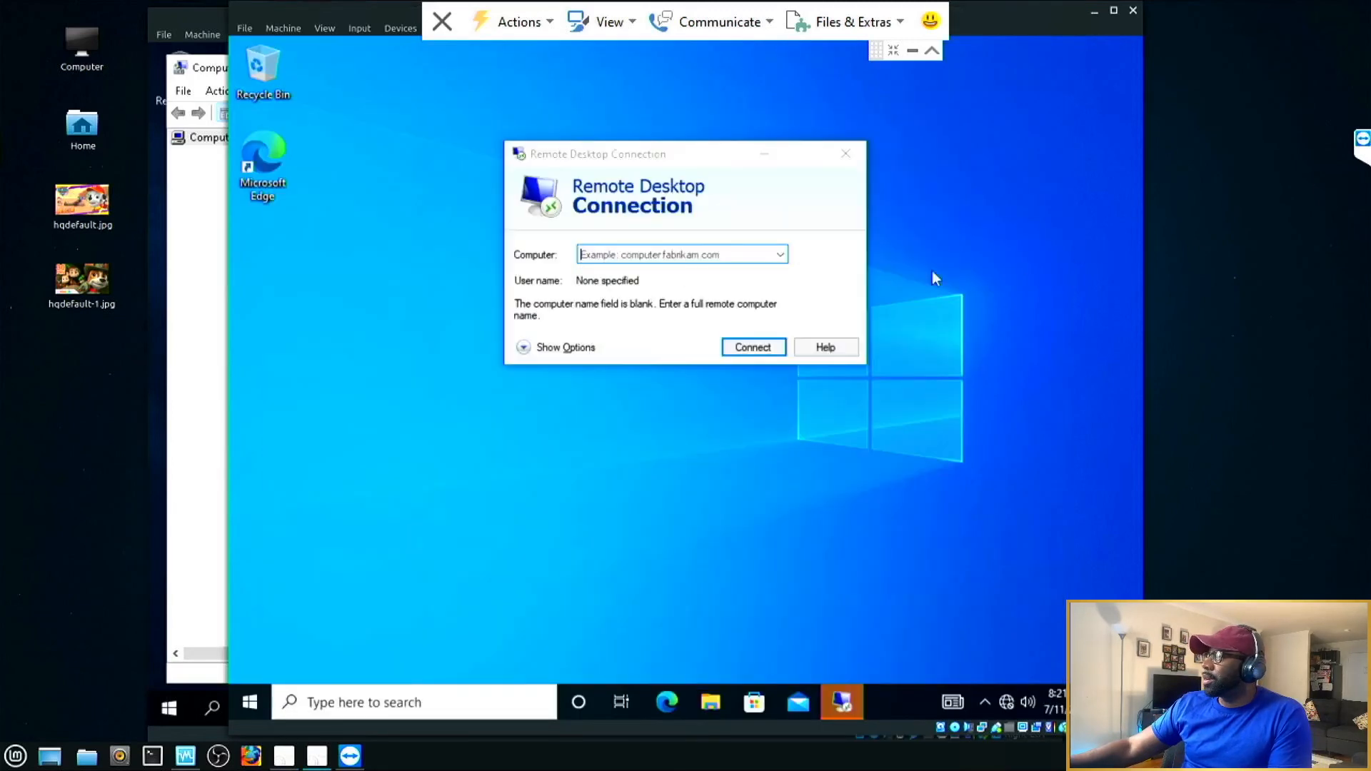
{"action": "left_click", "coordinate": [698, 254]}
{"action": "type", "text": "server2019.ipvdre.local"}
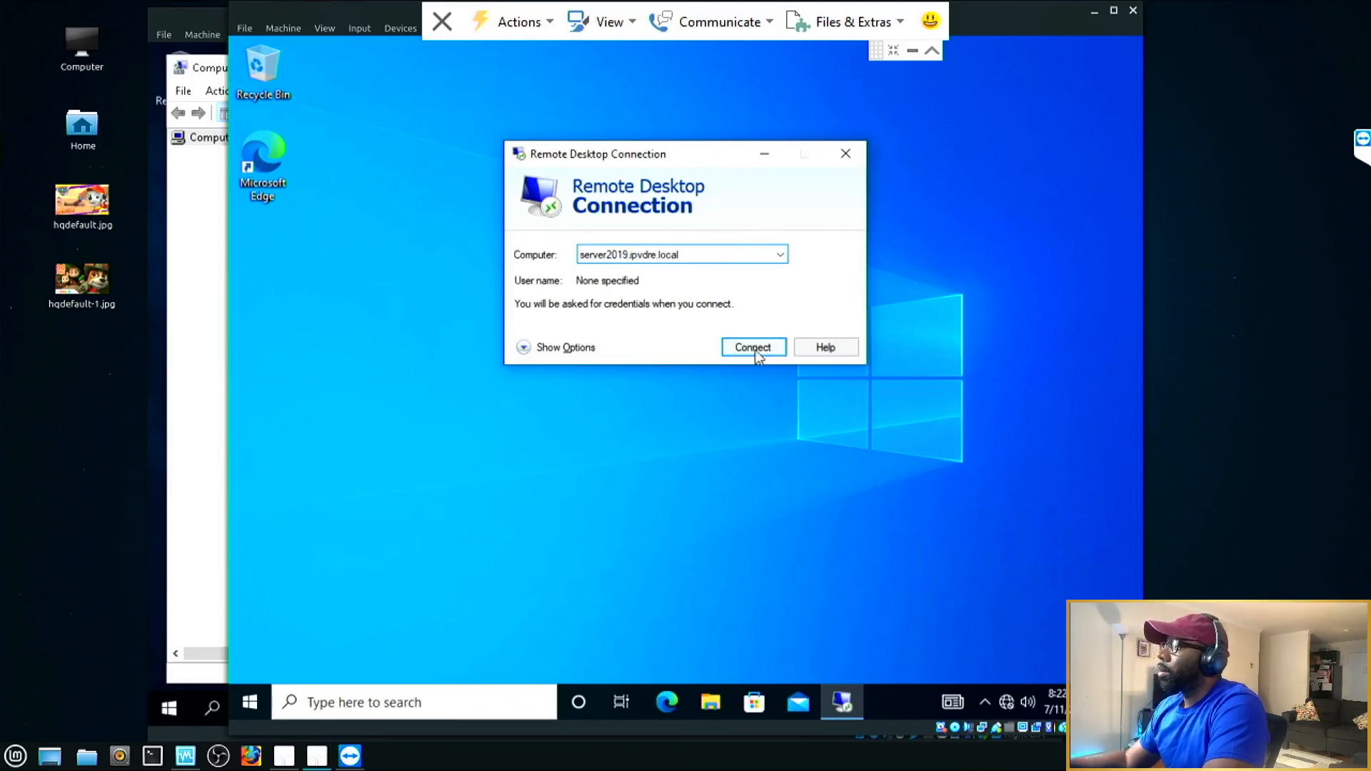
{"action": "left_click", "coordinate": [755, 350]}
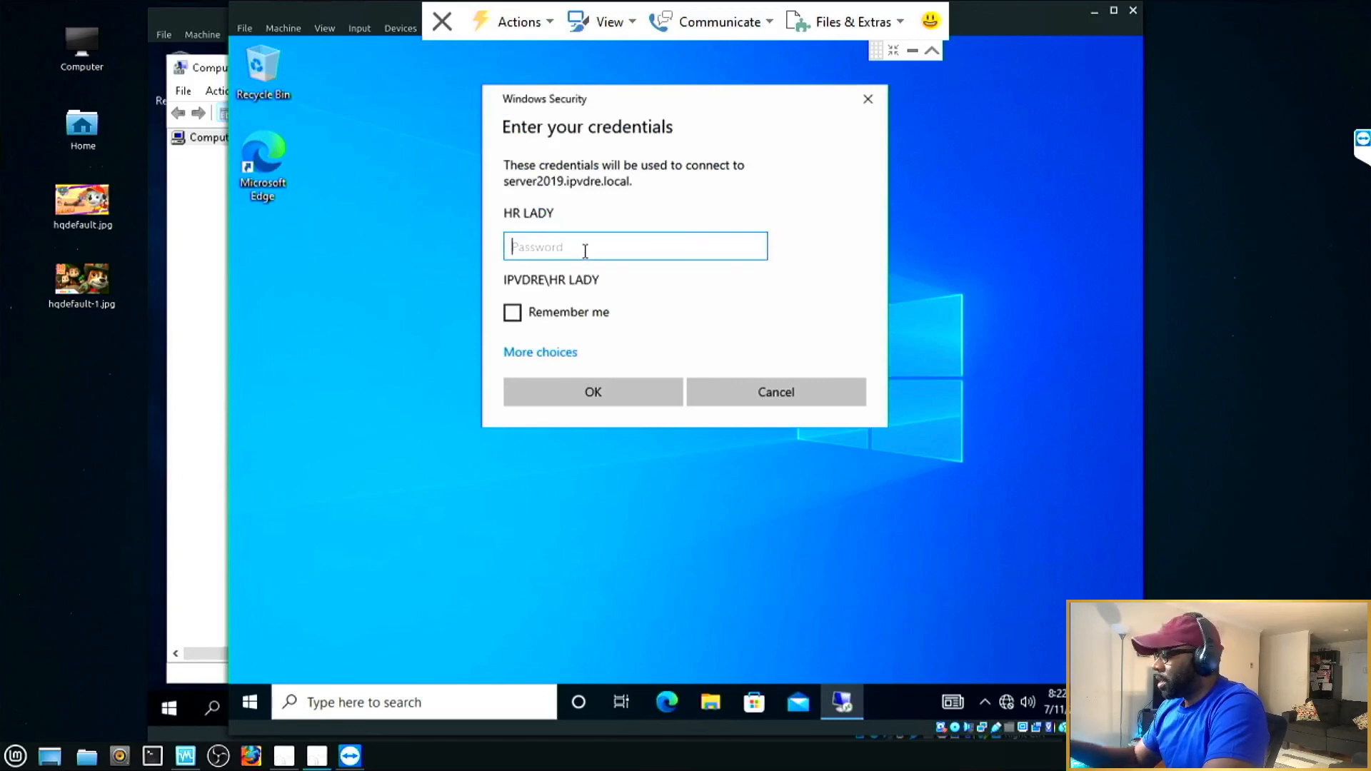
{"action": "type", "text": "•••"}
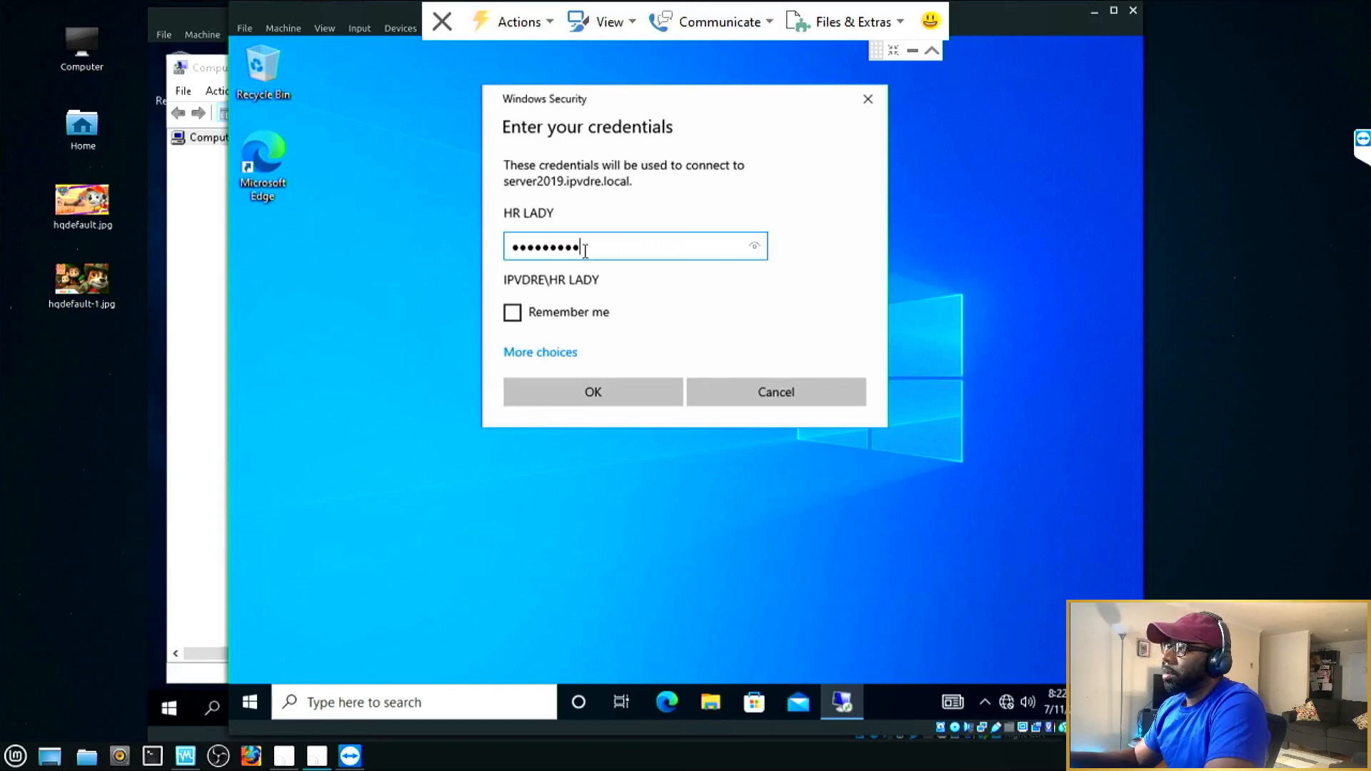
{"action": "key", "text": "Return"}
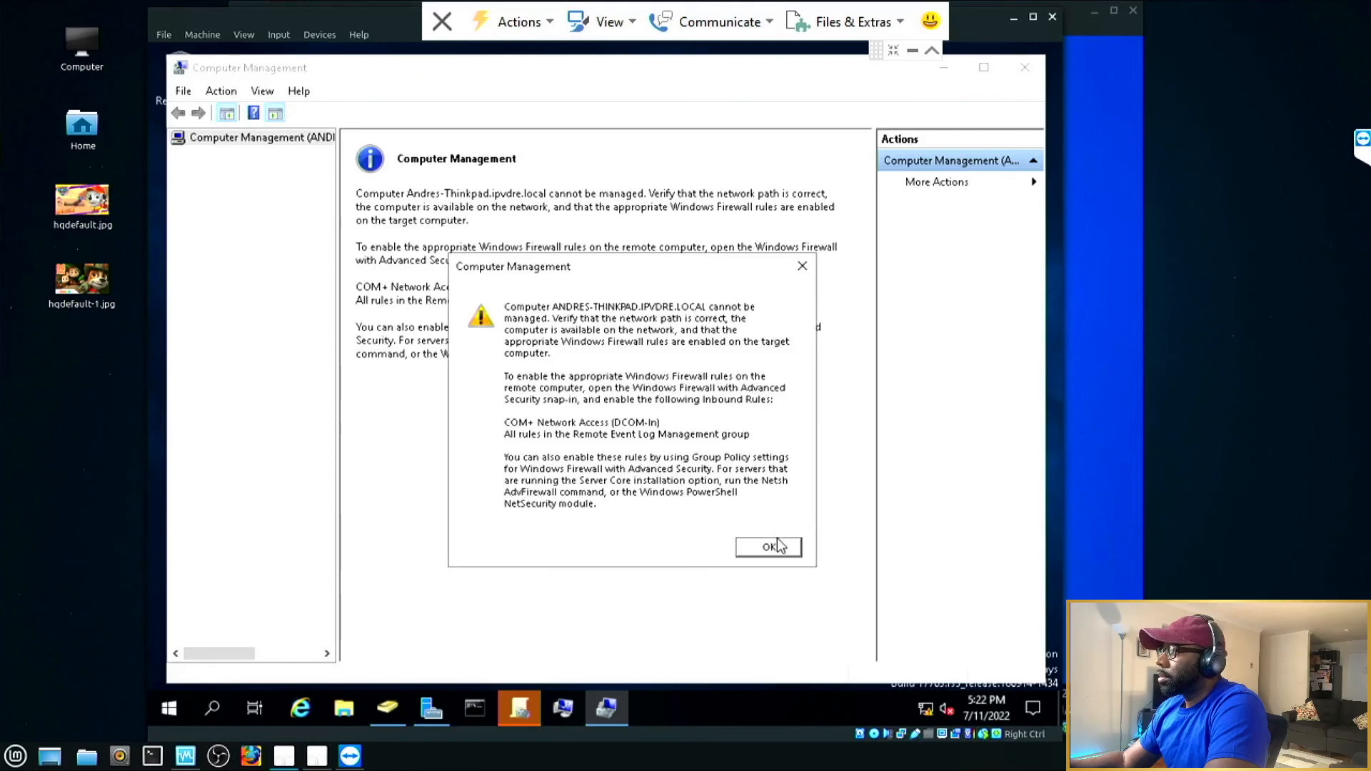
Step: Dismiss the cannot-be-managed warning, close Computer Management, and view the client's RDP denial message
{"action": "left_click", "coordinate": [768, 547]}
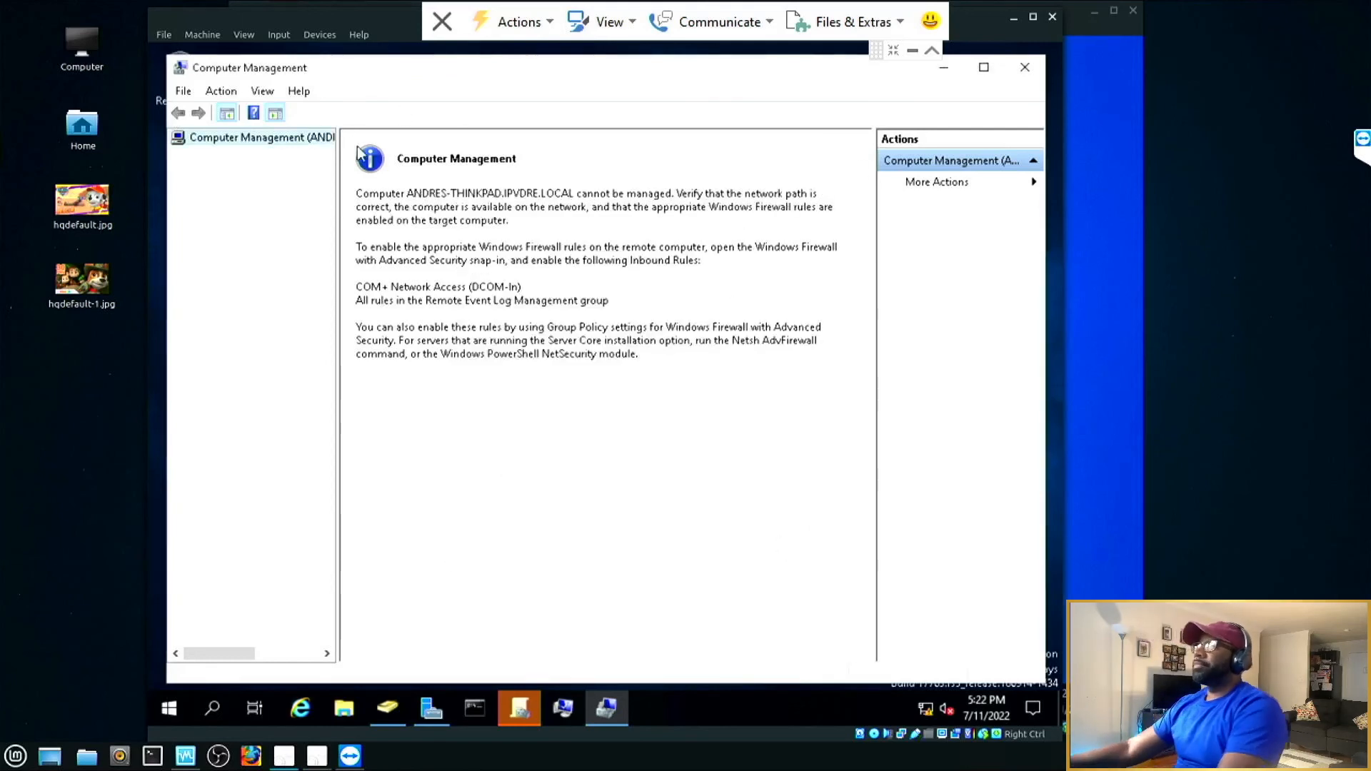
{"action": "left_click", "coordinate": [1027, 67]}
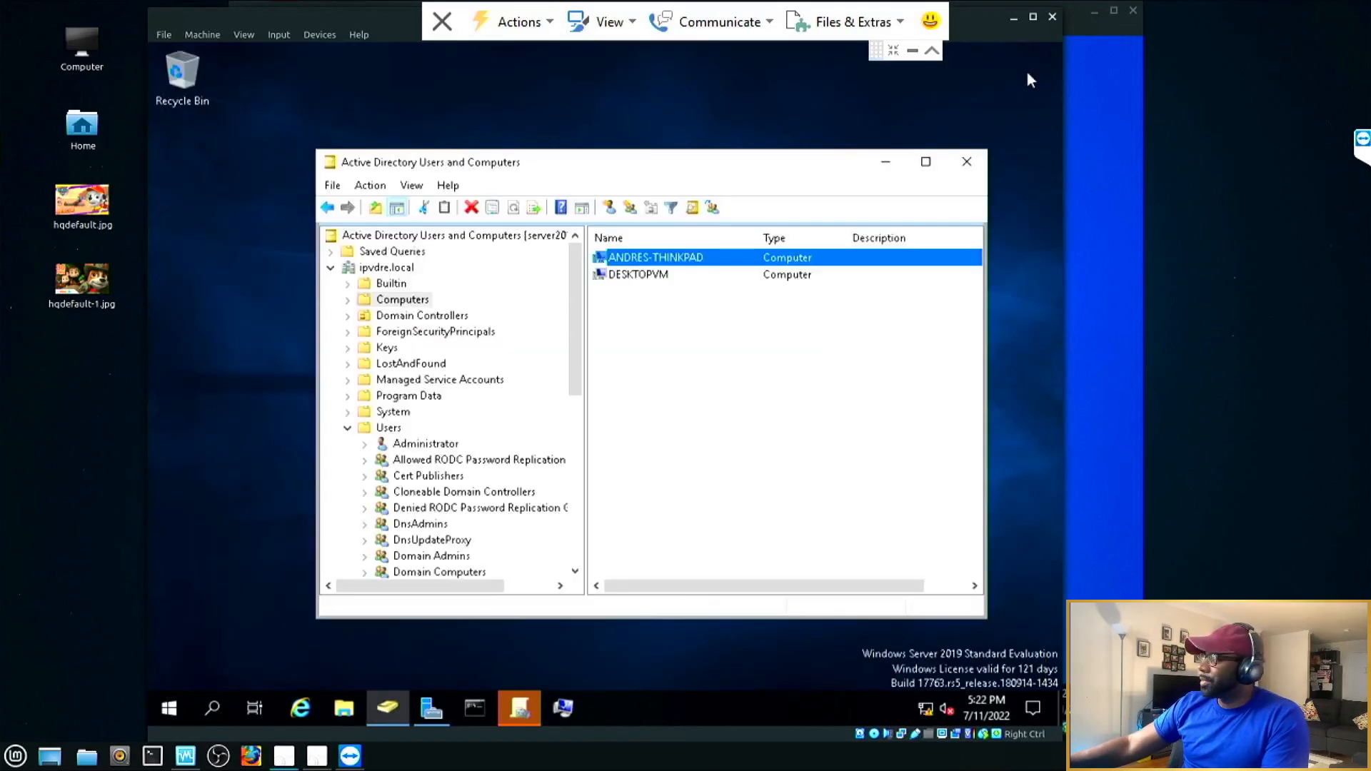
{"action": "left_click", "coordinate": [1089, 250]}
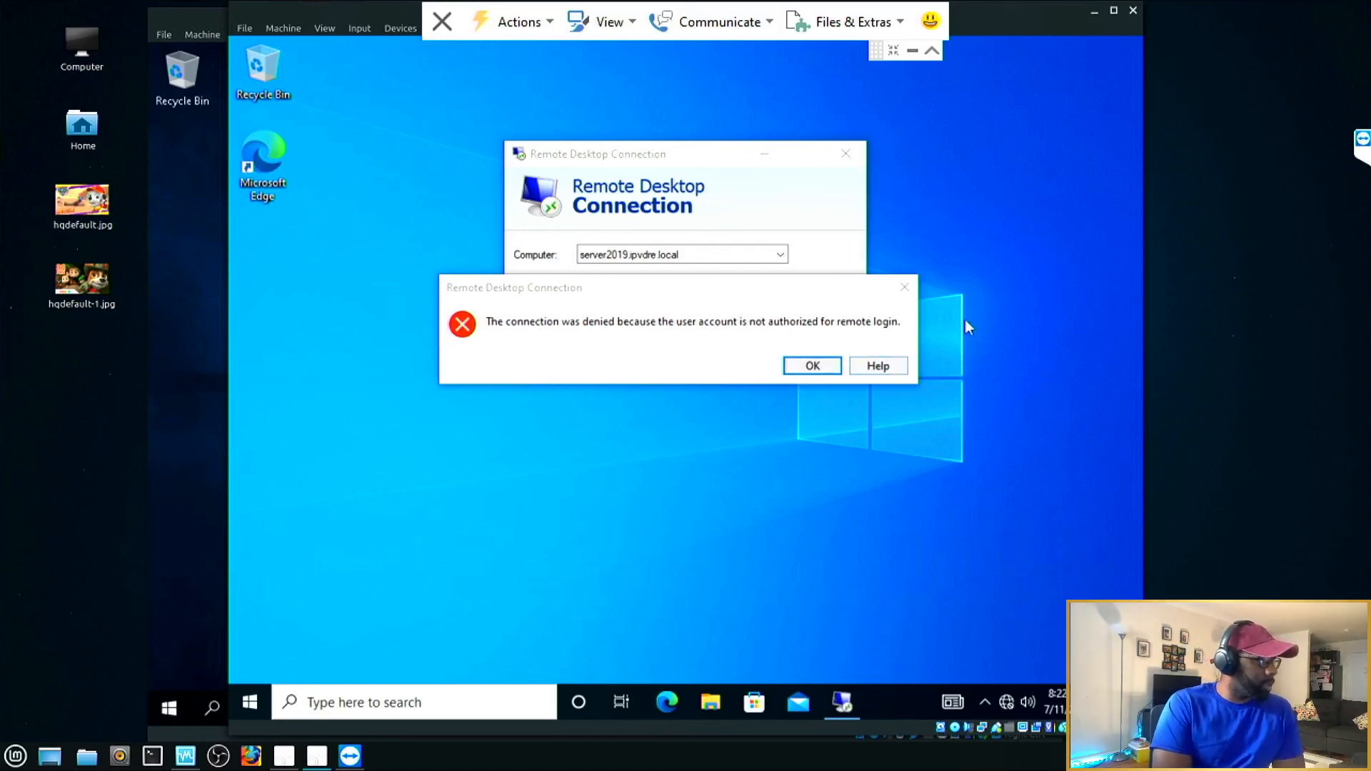
Step: Close the RDP denial and connection window, then open the About page through a 'system properties' search
{"action": "left_click", "coordinate": [905, 287]}
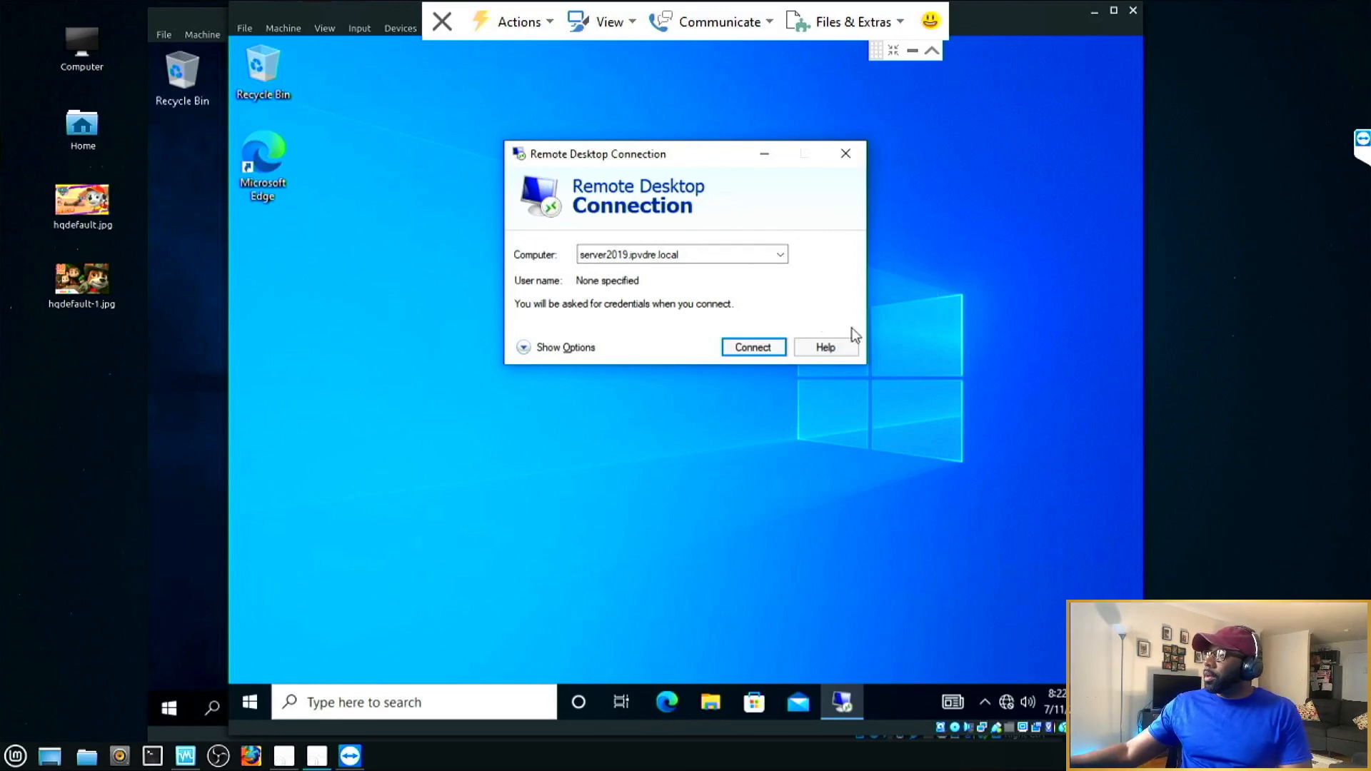
{"action": "left_click", "coordinate": [848, 154]}
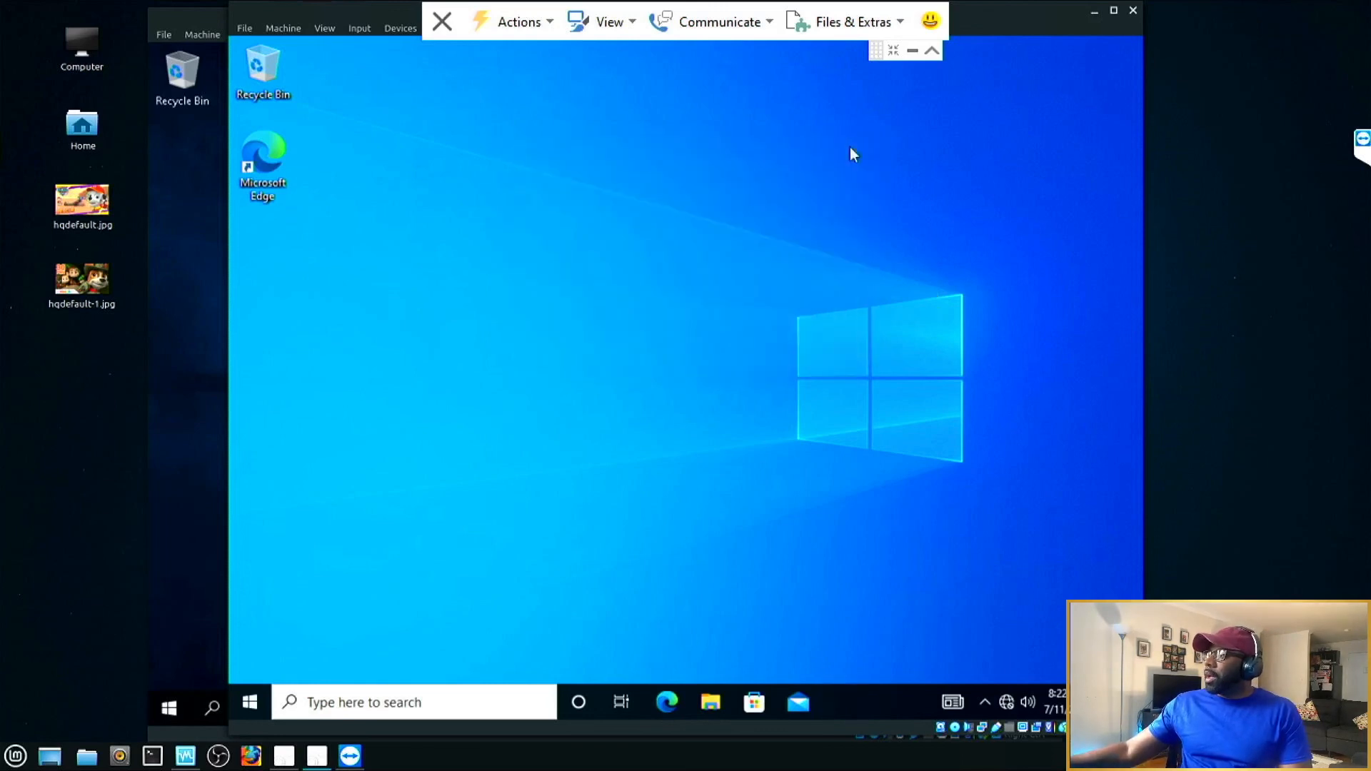
{"action": "left_click", "coordinate": [427, 705]}
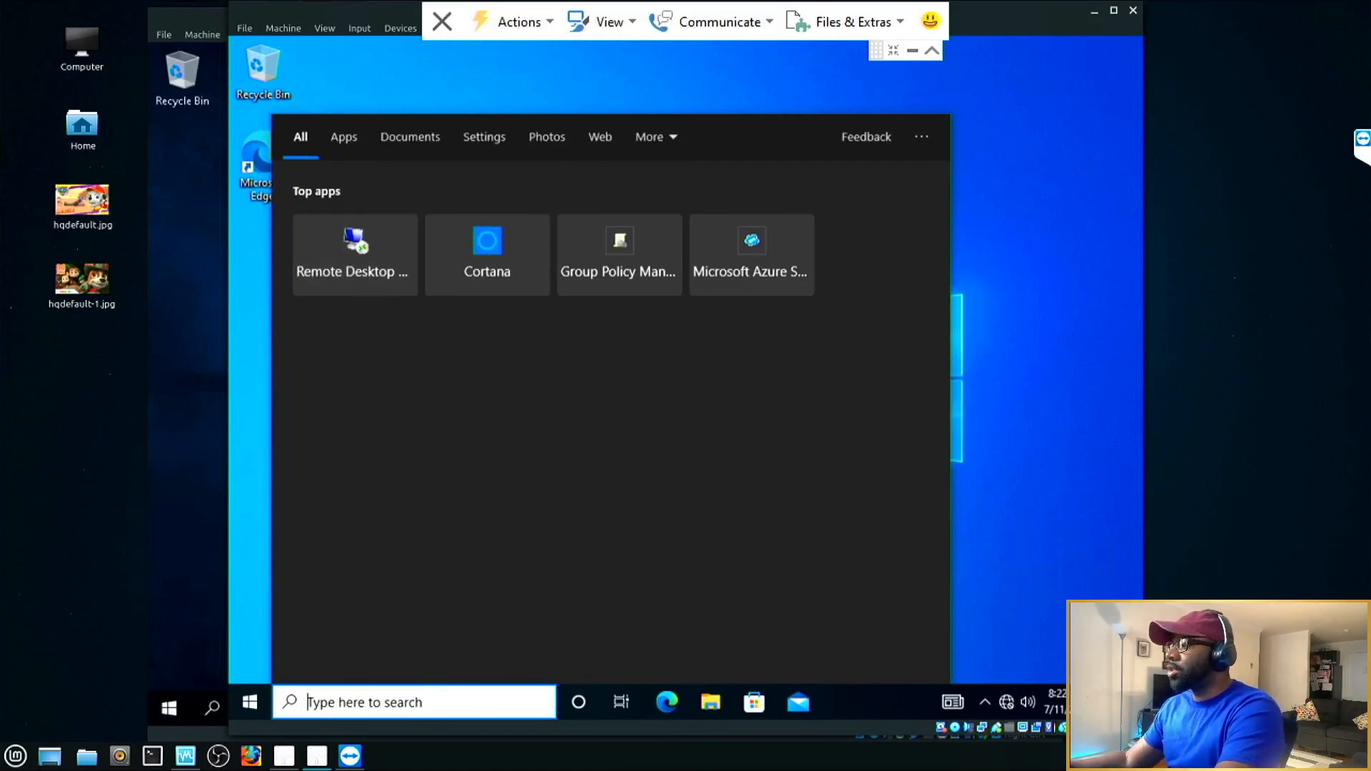
{"action": "type", "text": "system prot"}
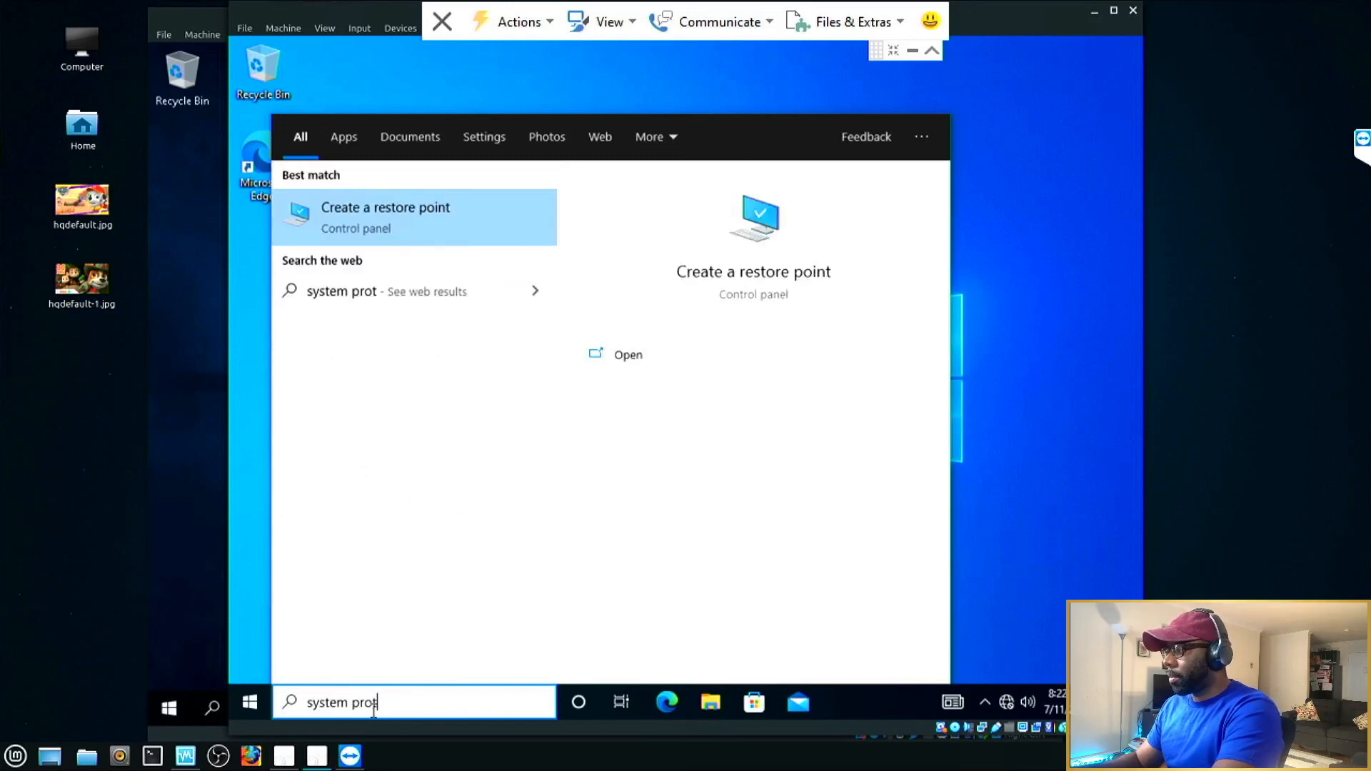
{"action": "key", "text": "BackSpace"}
{"action": "type", "text": "perties"}
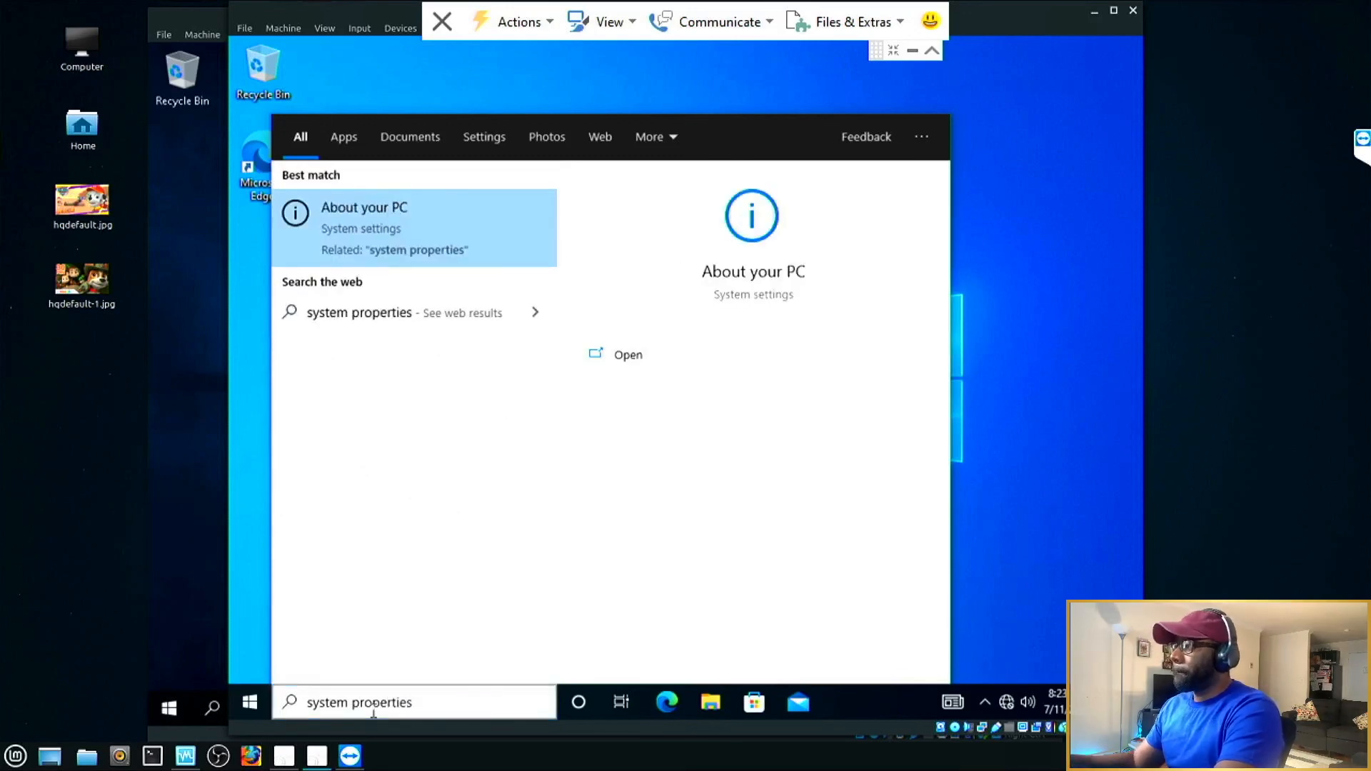
{"action": "key", "text": "Return"}
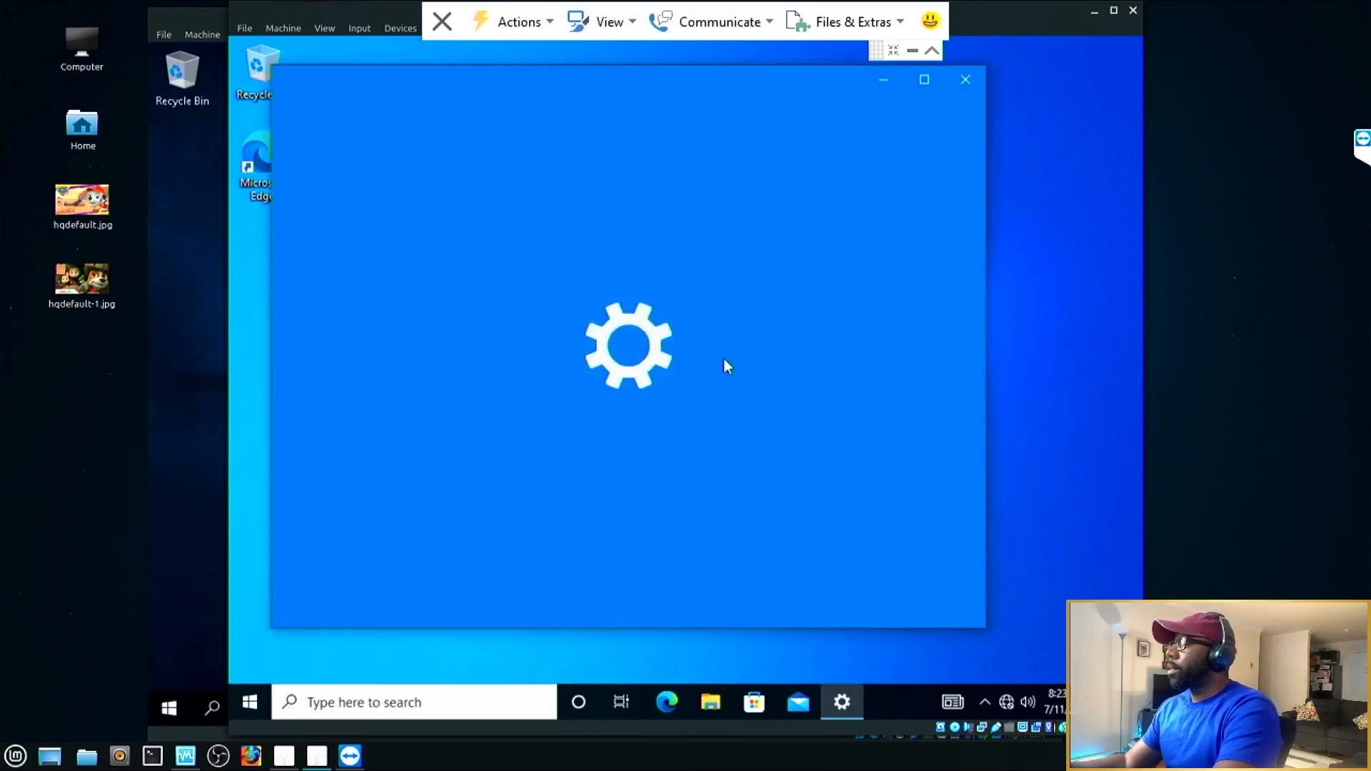
{"action": "scroll", "coordinate": [769, 510], "scroll_direction": "down", "scroll_amount": 10}
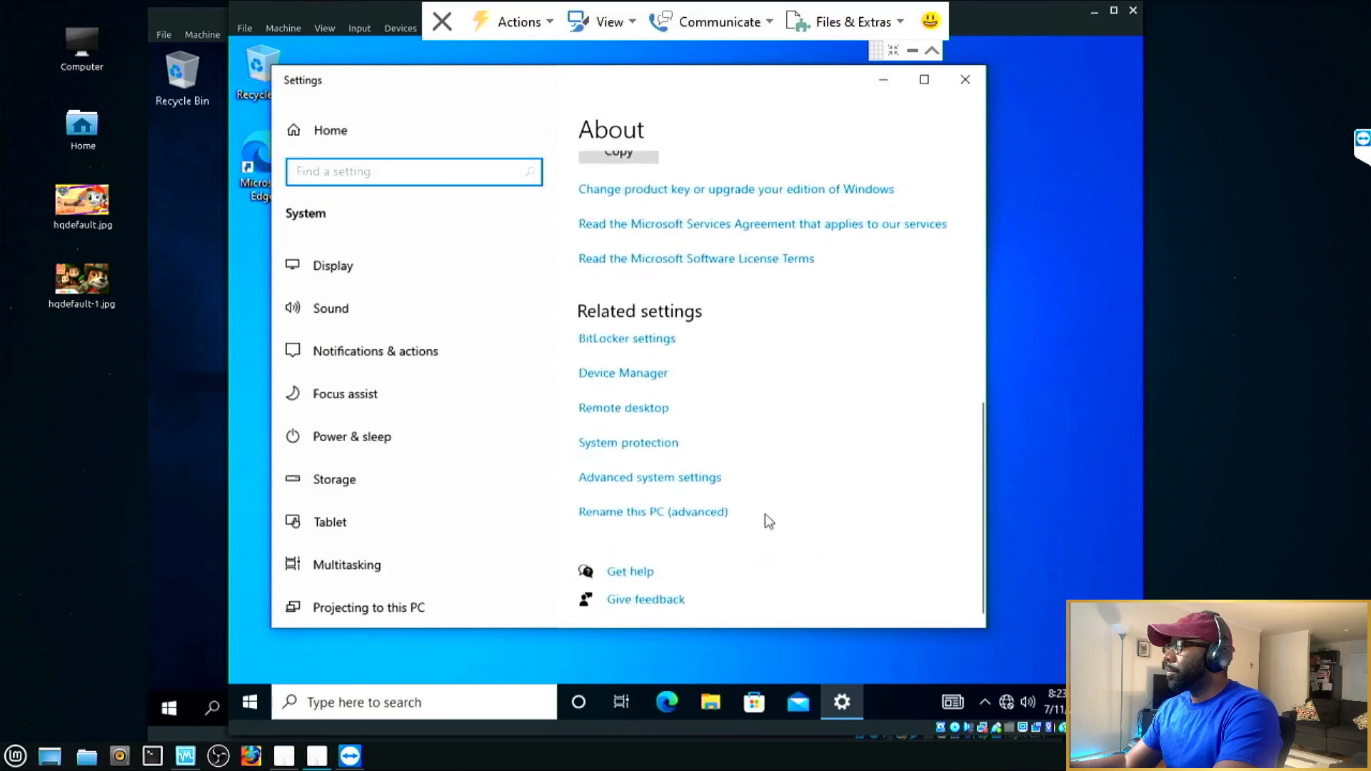
{"action": "left_click", "coordinate": [669, 477]}
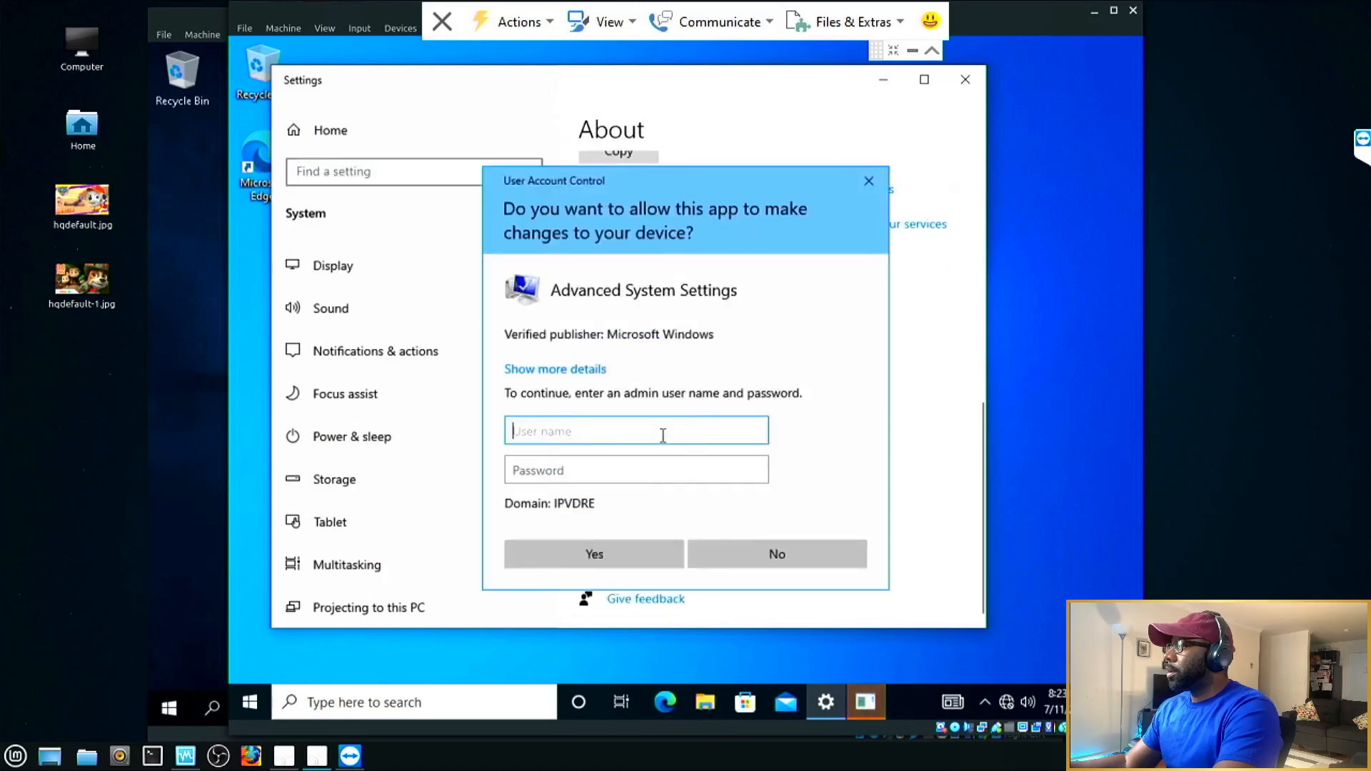
{"action": "type", "text": "Admin"}
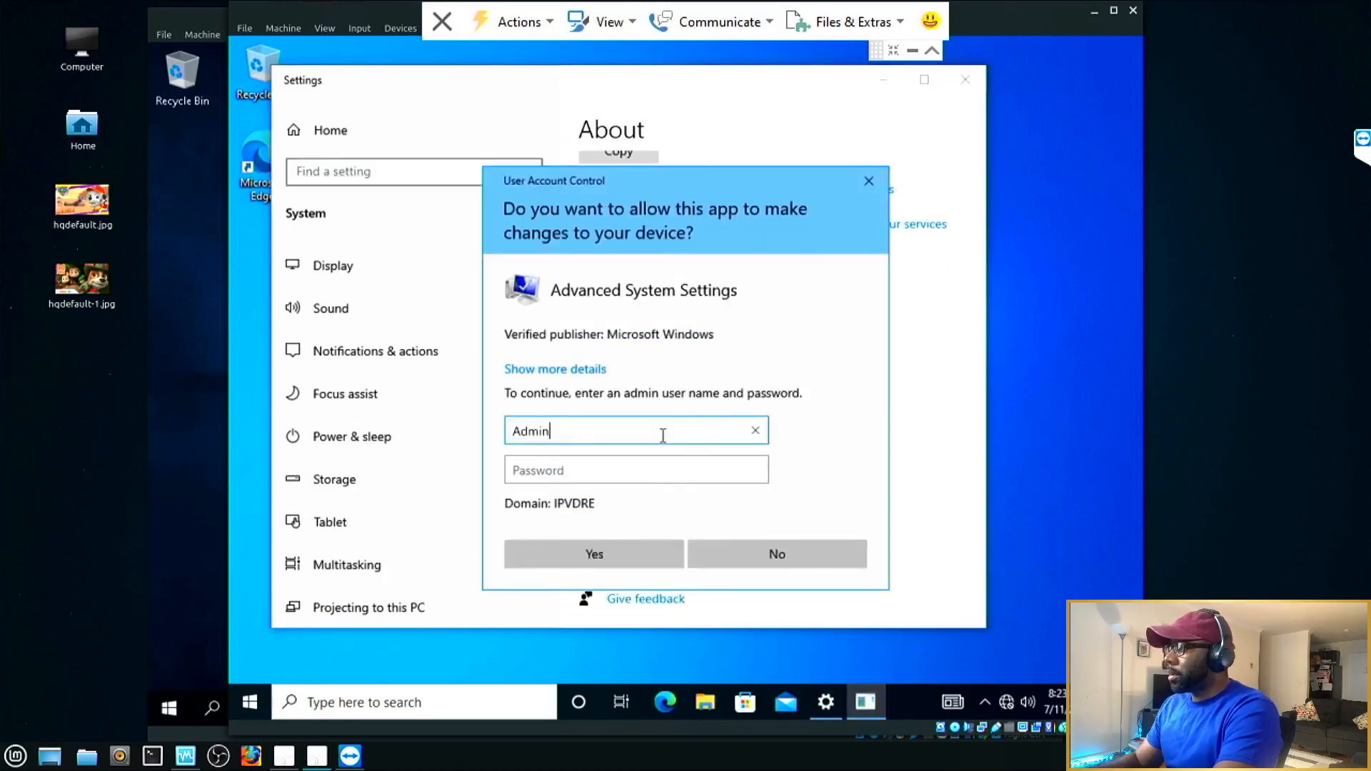
{"action": "type", "text": "istrator"}
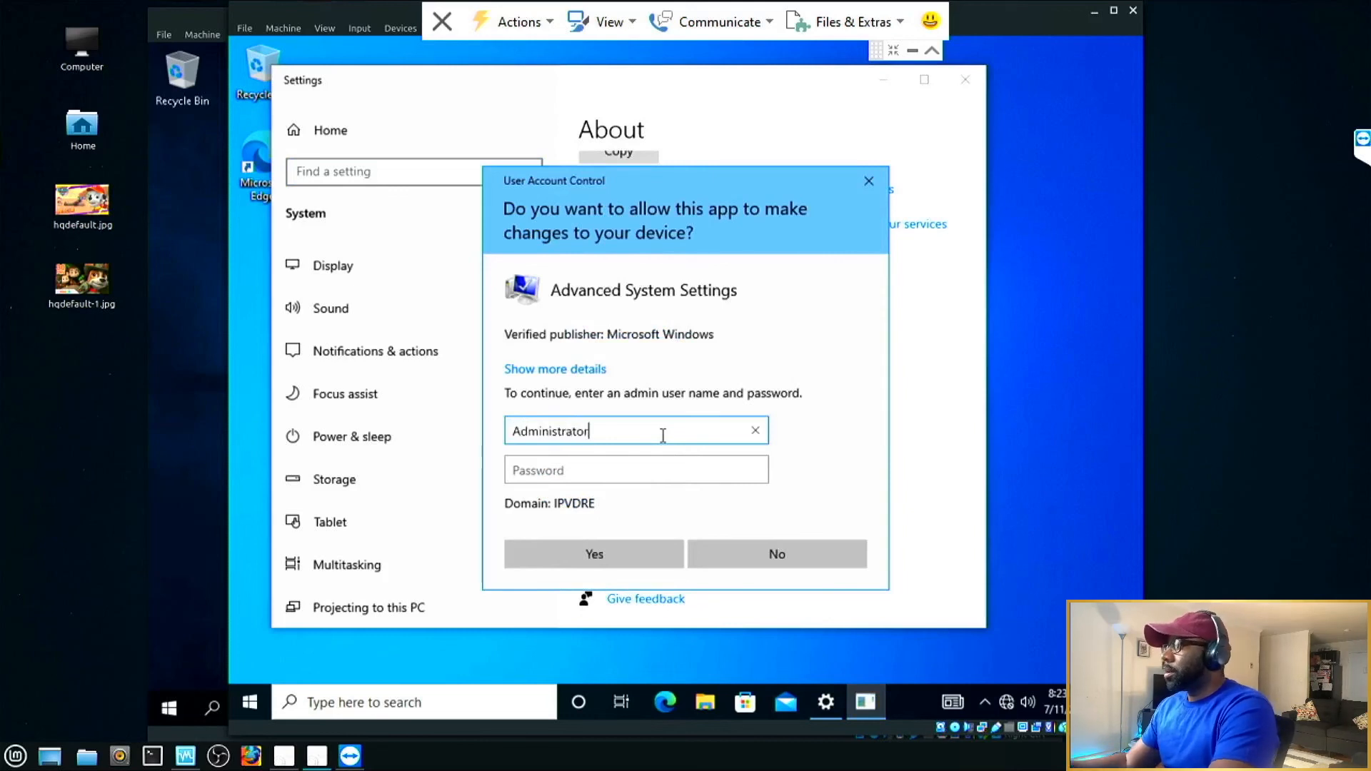
{"action": "left_click", "coordinate": [547, 469]}
{"action": "type", "text": "••"}
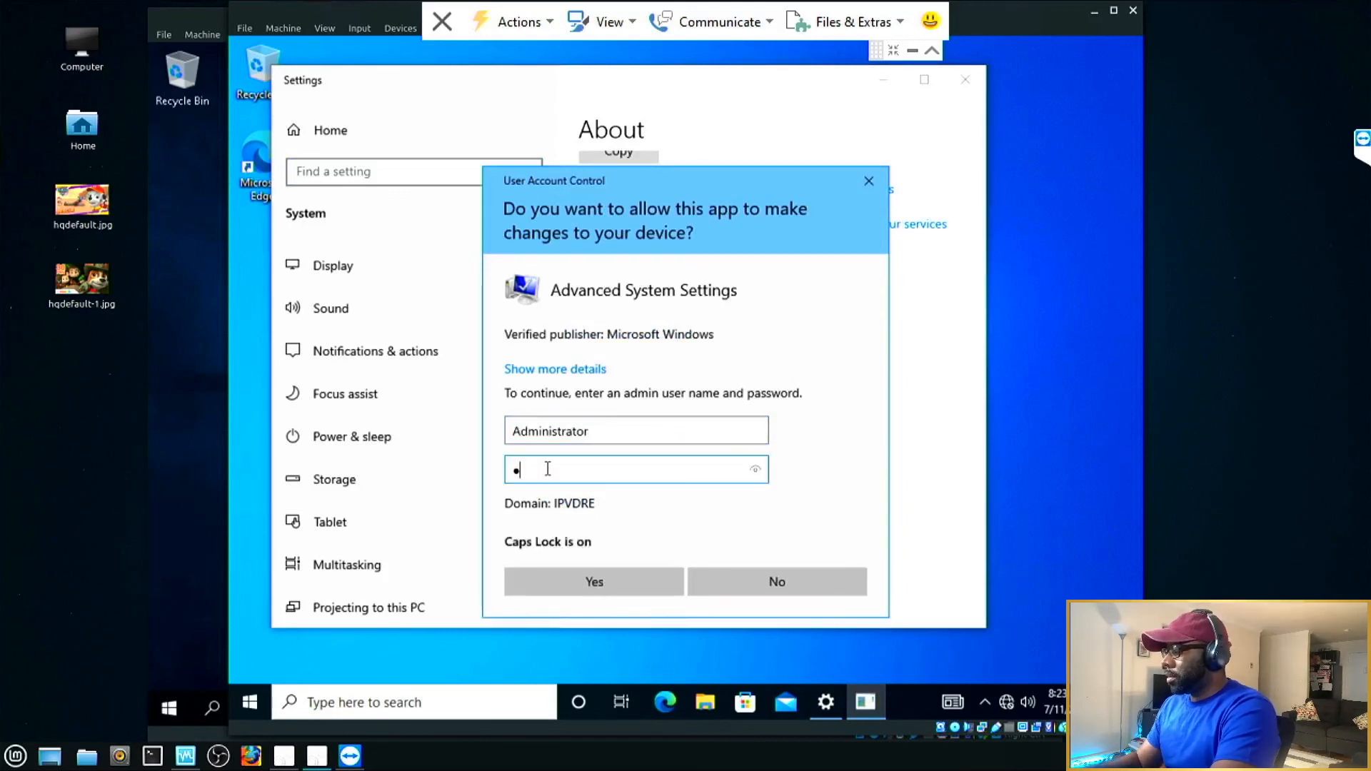
{"action": "type", "text": "•••••"}
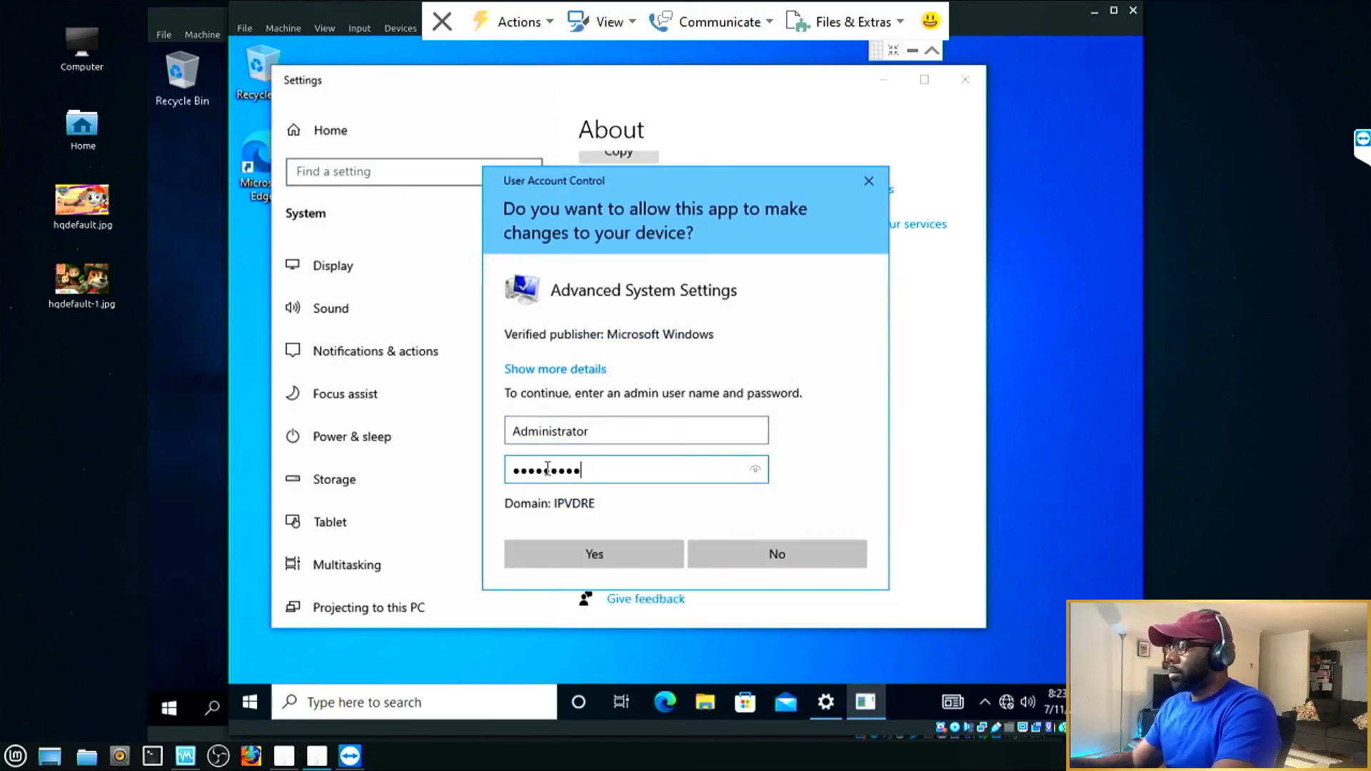
{"action": "left_click", "coordinate": [584, 554]}
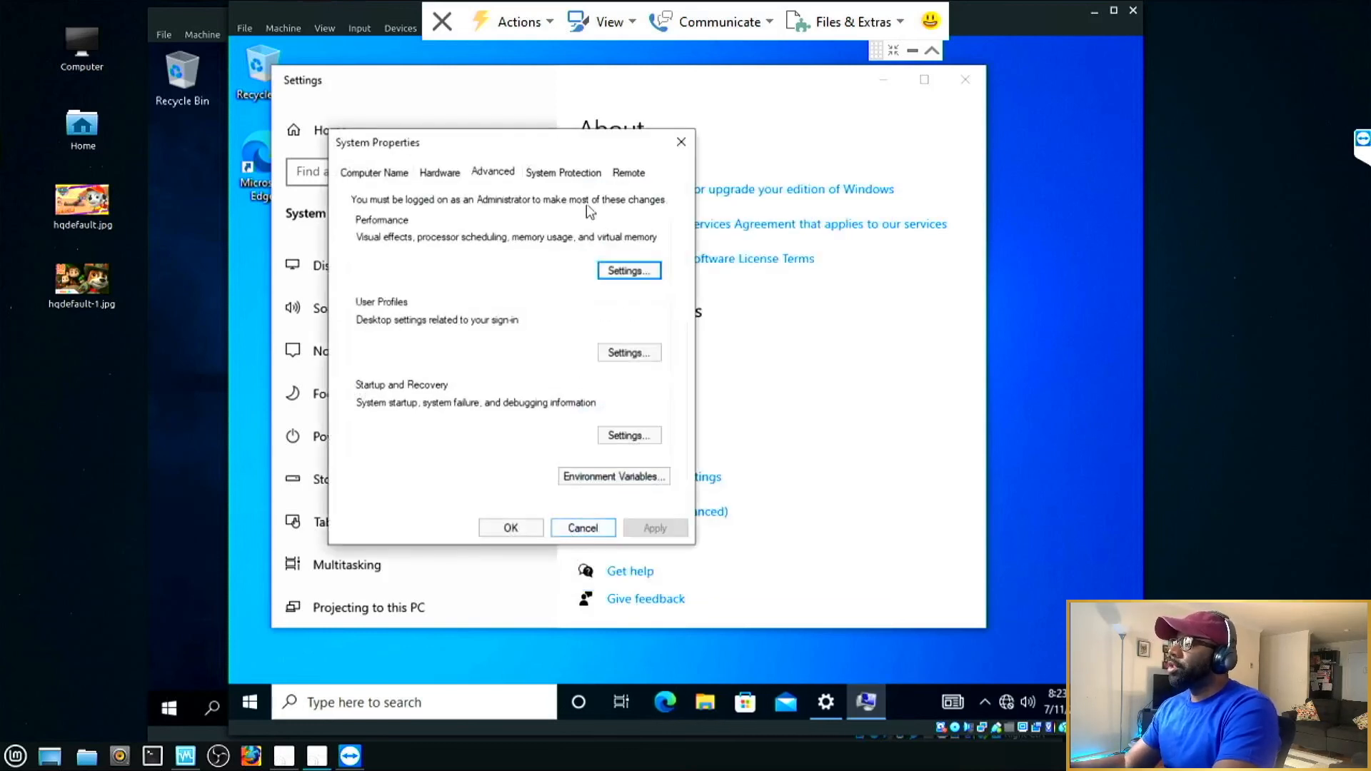
{"action": "left_click", "coordinate": [628, 172]}
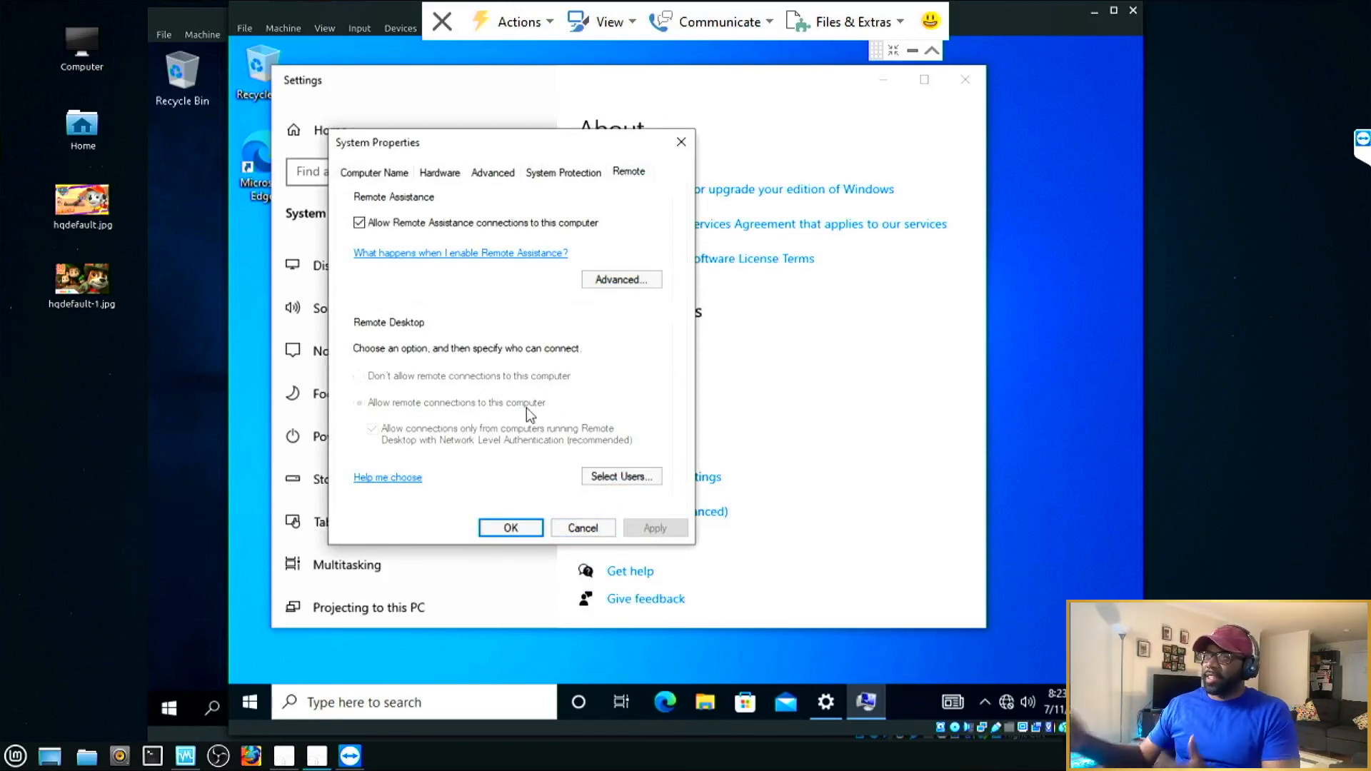
{"action": "left_click", "coordinate": [509, 525]}
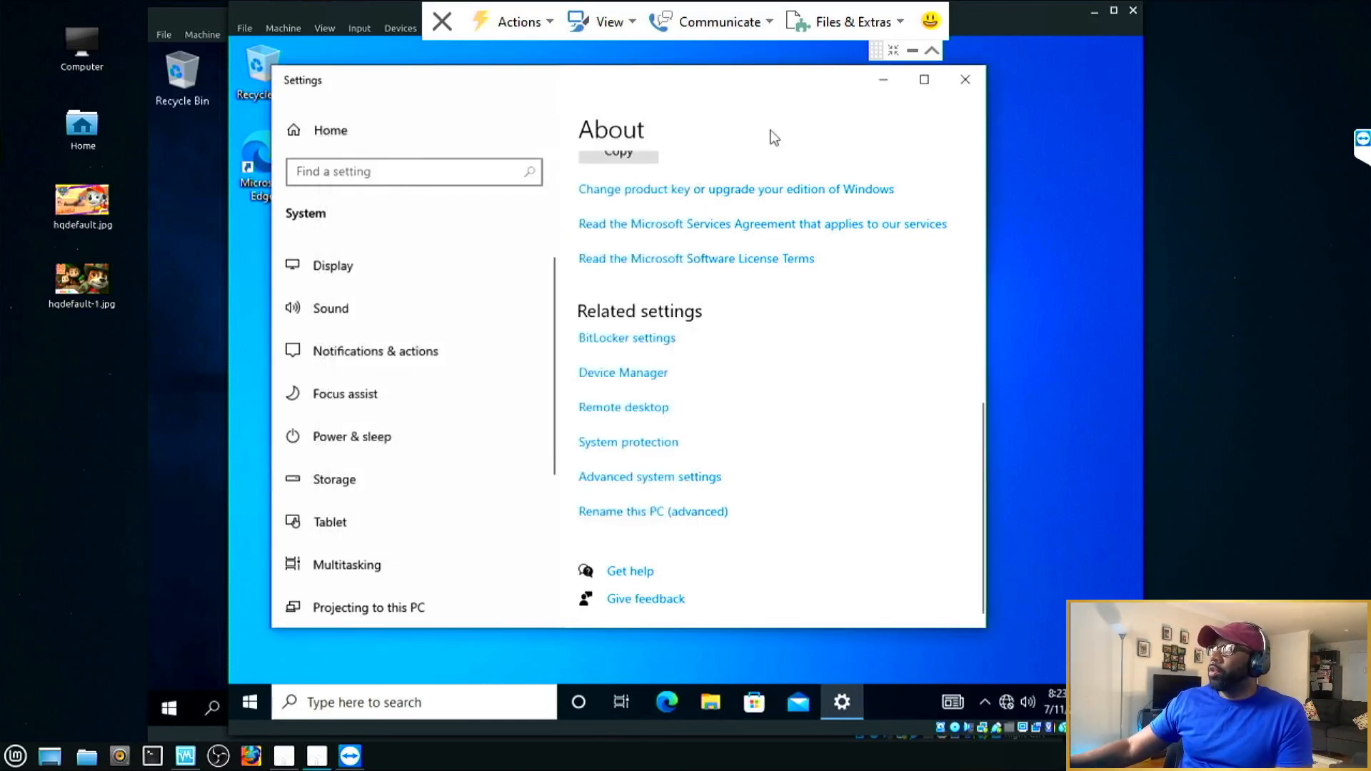
Step: Close Settings, minimize the server VM, exit full screen, and minimize the TeamViewer session
{"action": "left_click", "coordinate": [963, 80]}
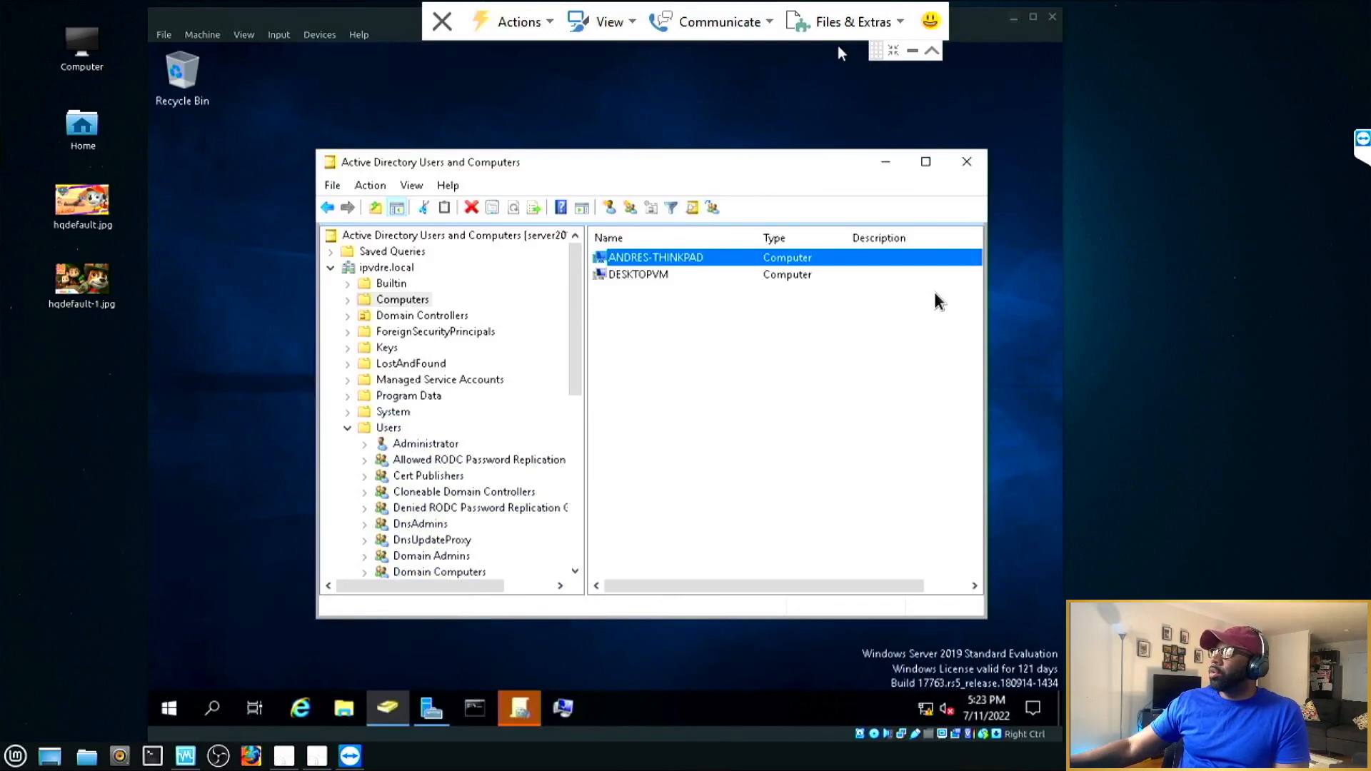
{"action": "left_click", "coordinate": [1013, 18]}
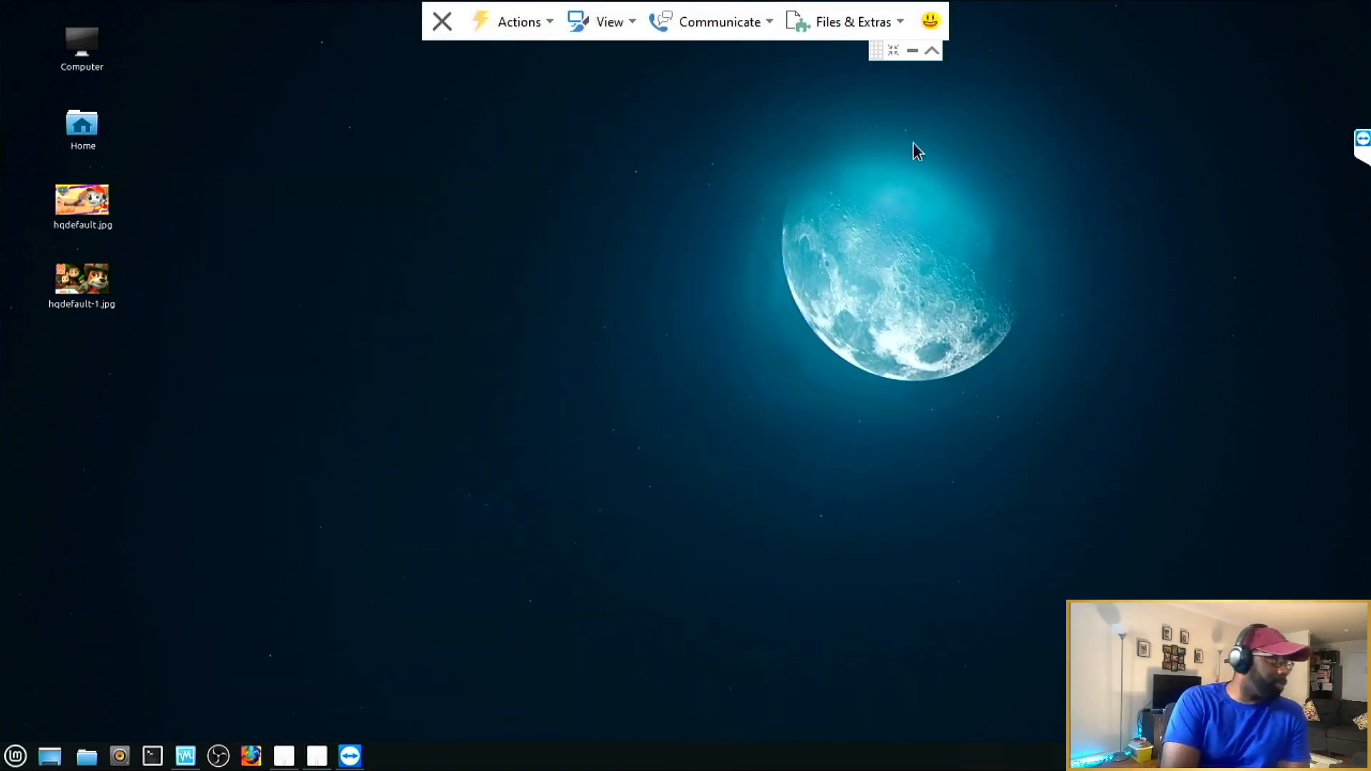
{"action": "left_click", "coordinate": [893, 51]}
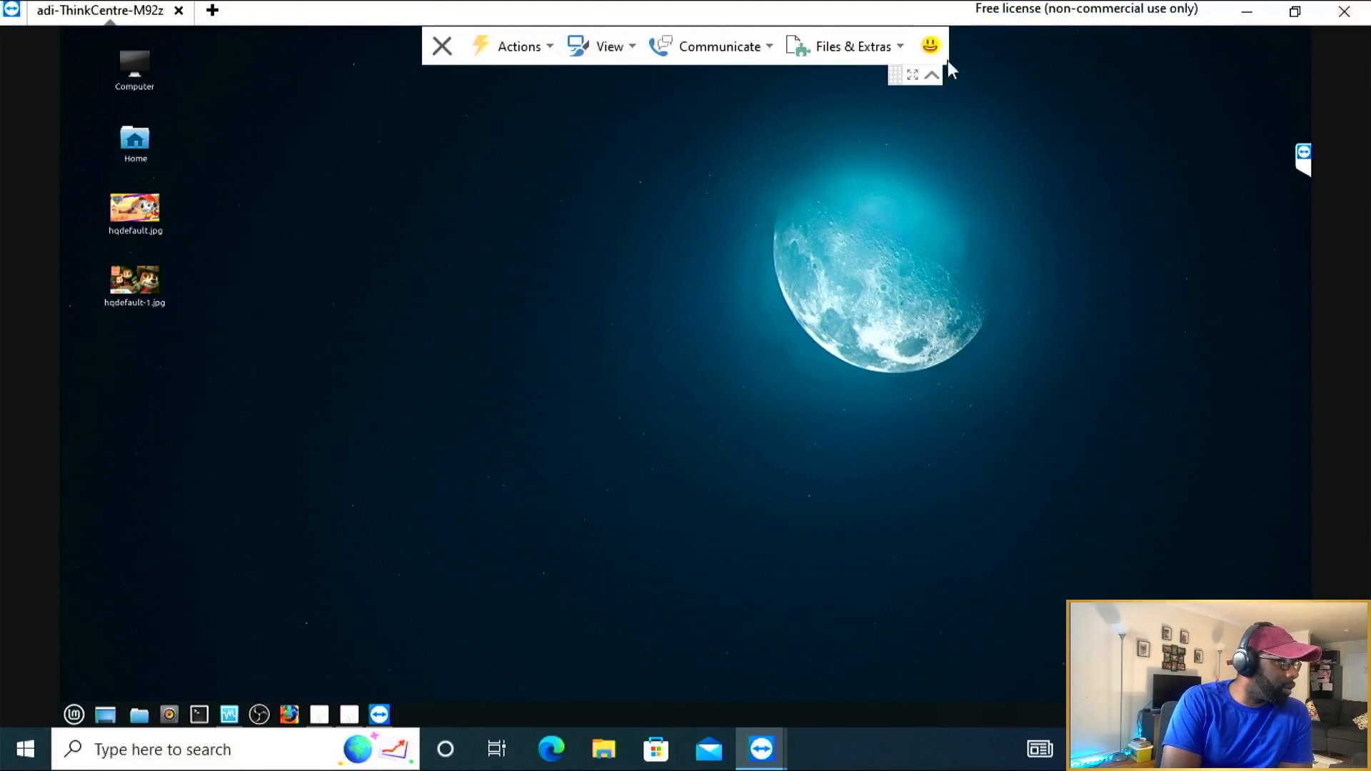
{"action": "left_click", "coordinate": [1255, 10]}
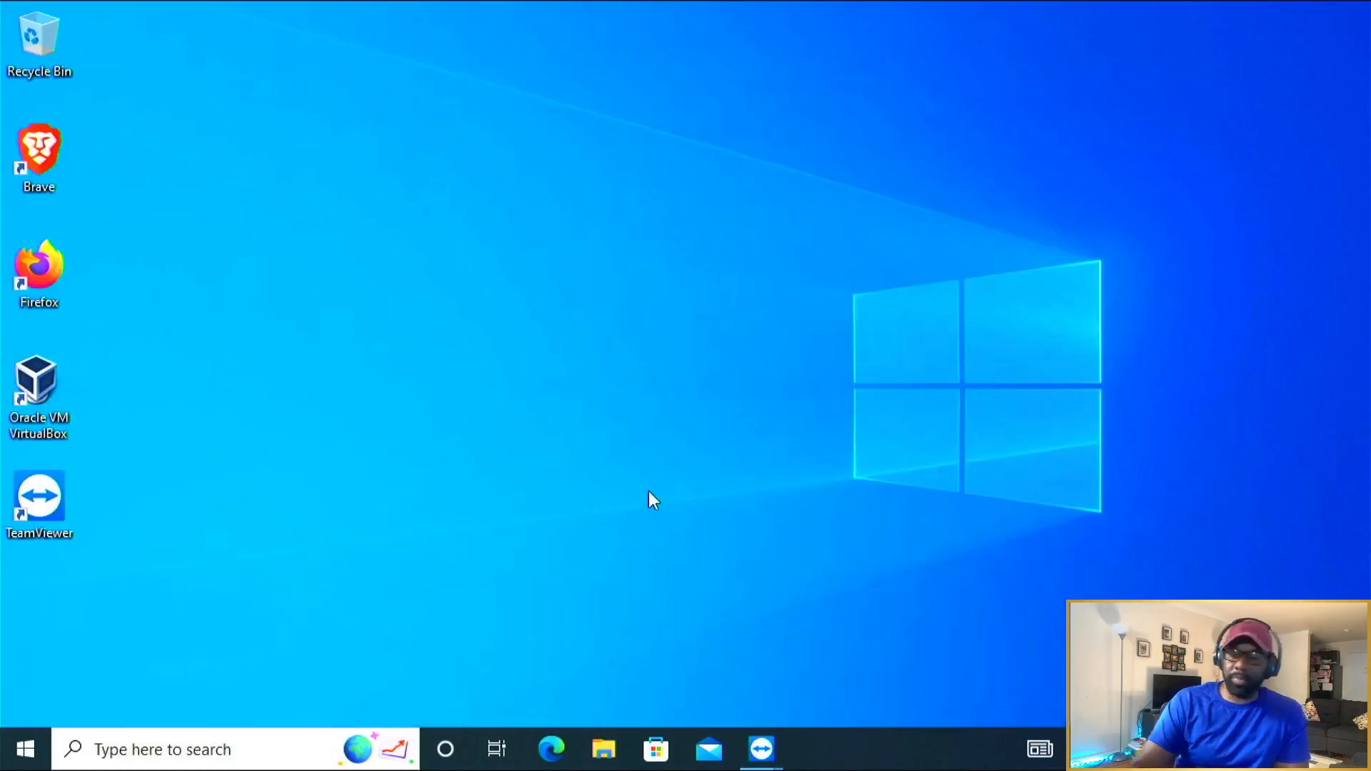